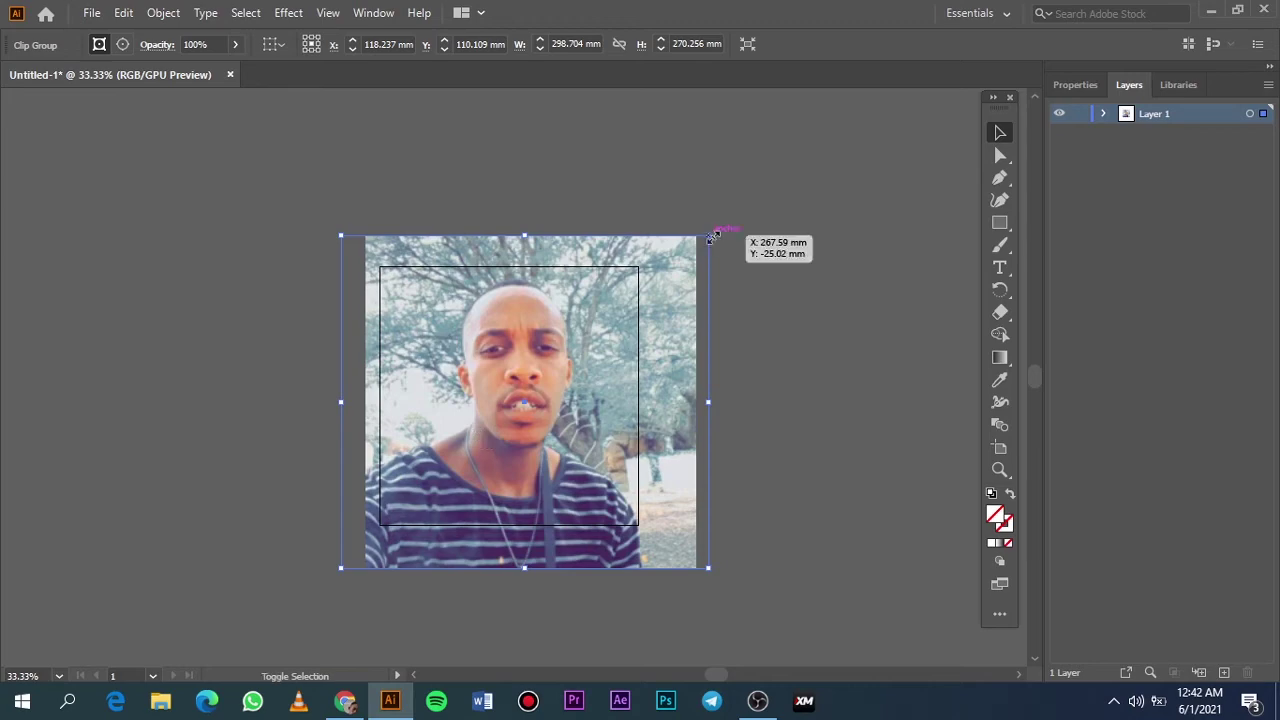
# Lighten the selfie by lowering its opacity inside the photo group
pyautogui.hotkey('ctrl', '1')
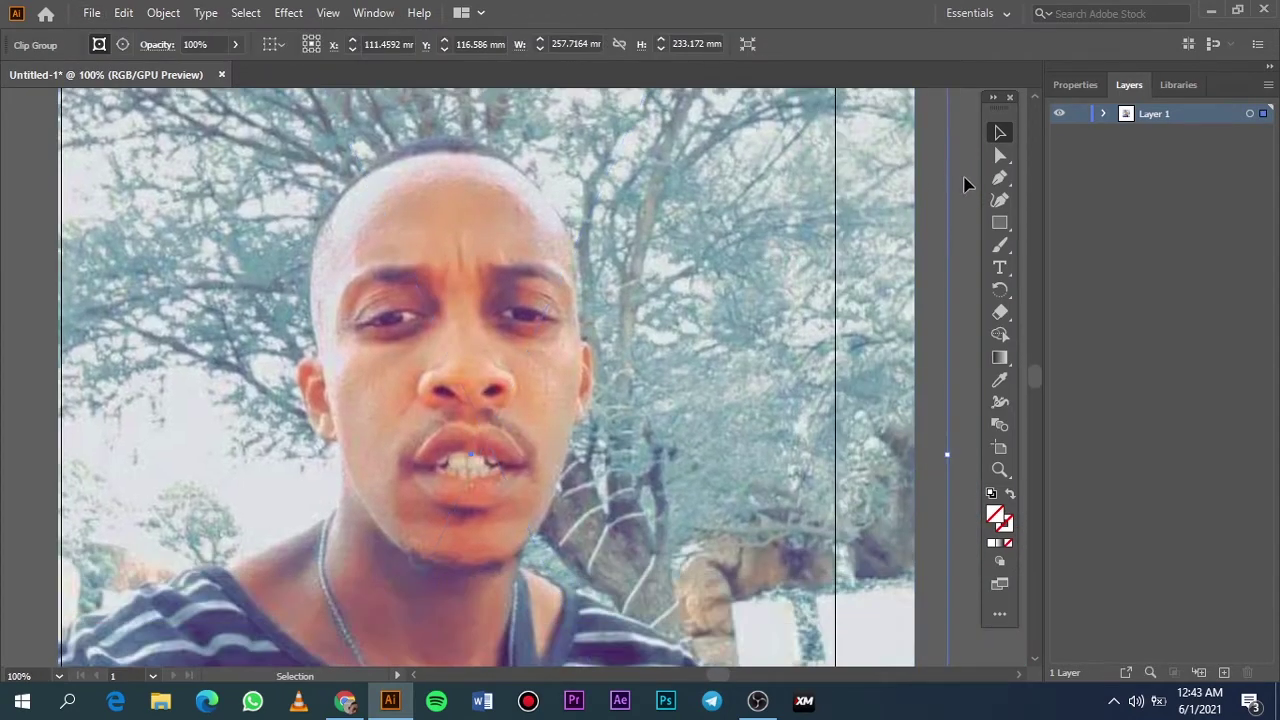
pyautogui.doubleClick(691, 143)
pyautogui.click(808, 44)
pyautogui.moveTo(805, 70); pyautogui.dragTo(794, 74)
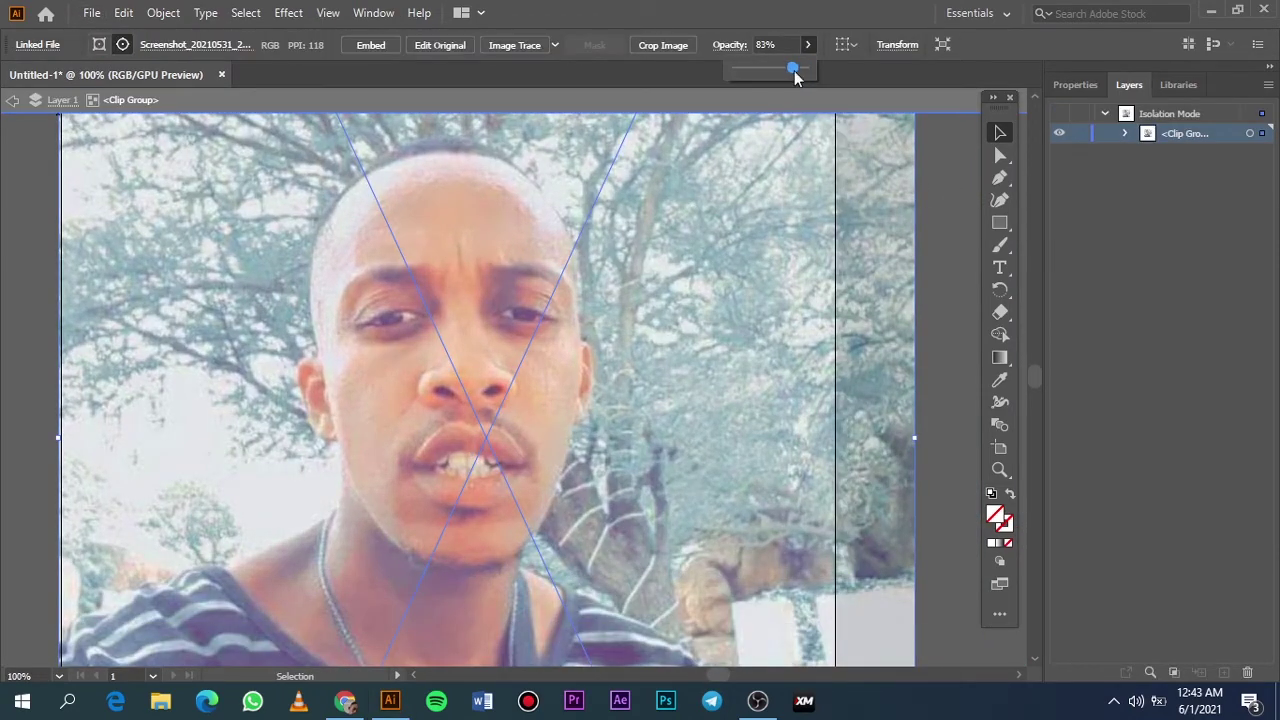
pyautogui.doubleClick(931, 177)
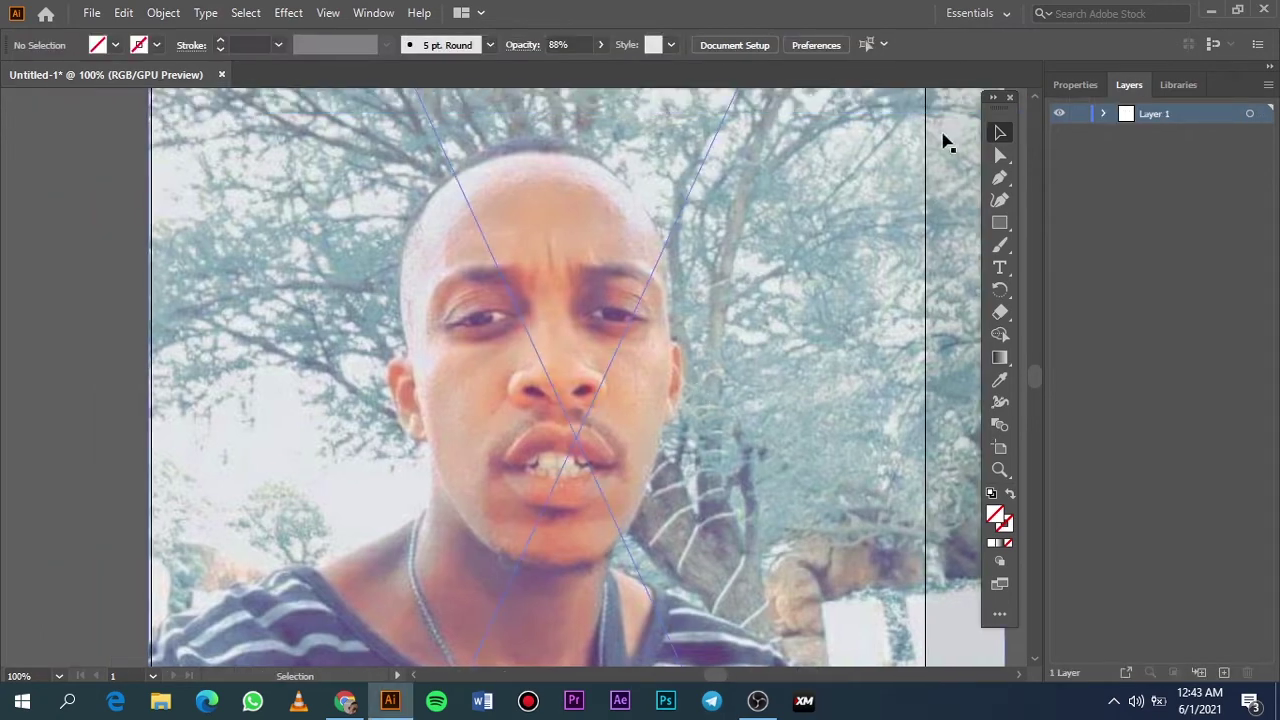
# Add Layer 2 and set the fill colour to black (000000)
pyautogui.click(1224, 672)
pyautogui.hotkey('ctrl', '-')
pyautogui.scroll(2, 650, 335)
pyautogui.press('l')
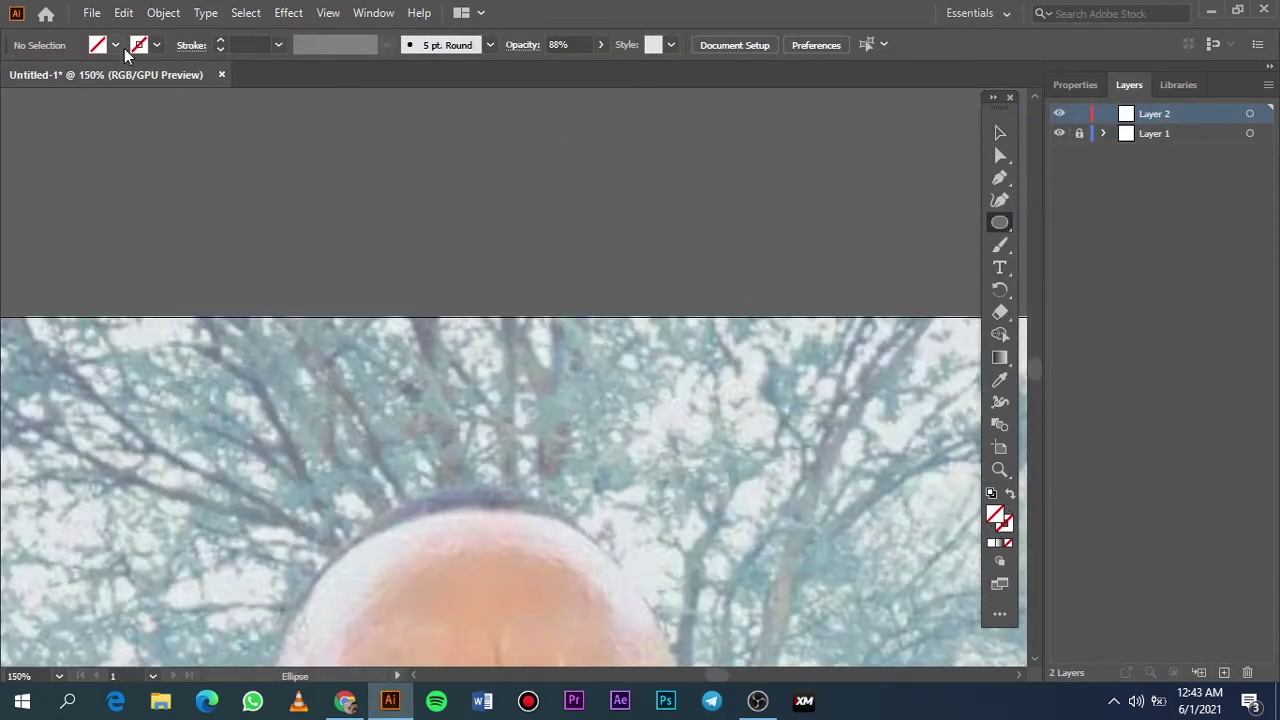
pyautogui.click(116, 45)
pyautogui.doubleClick(995, 515)
pyautogui.write('000000')
pyautogui.click(1166, 106)
# Draw a long, thin black ellipse across the top of the photo
pyautogui.scroll(-1, 595, 260)
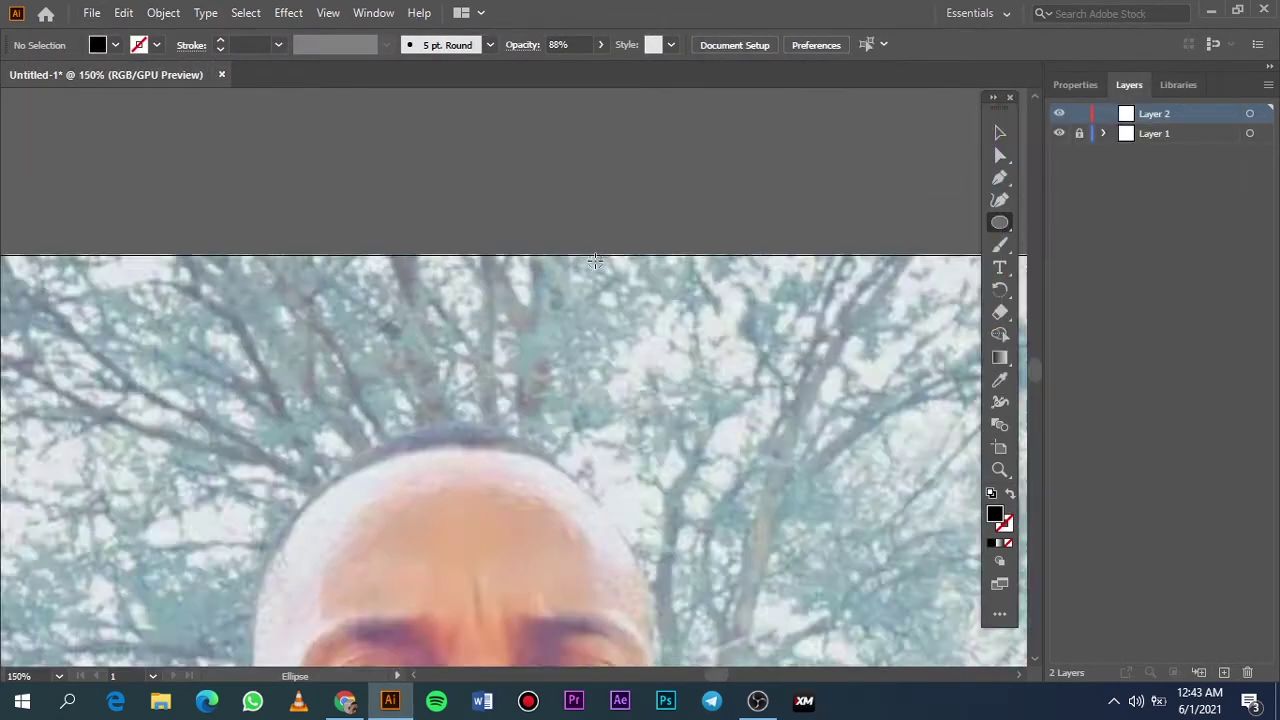
pyautogui.hotkey('ctrl', '-')
pyautogui.moveTo(120, 228); pyautogui.dragTo(985, 236)
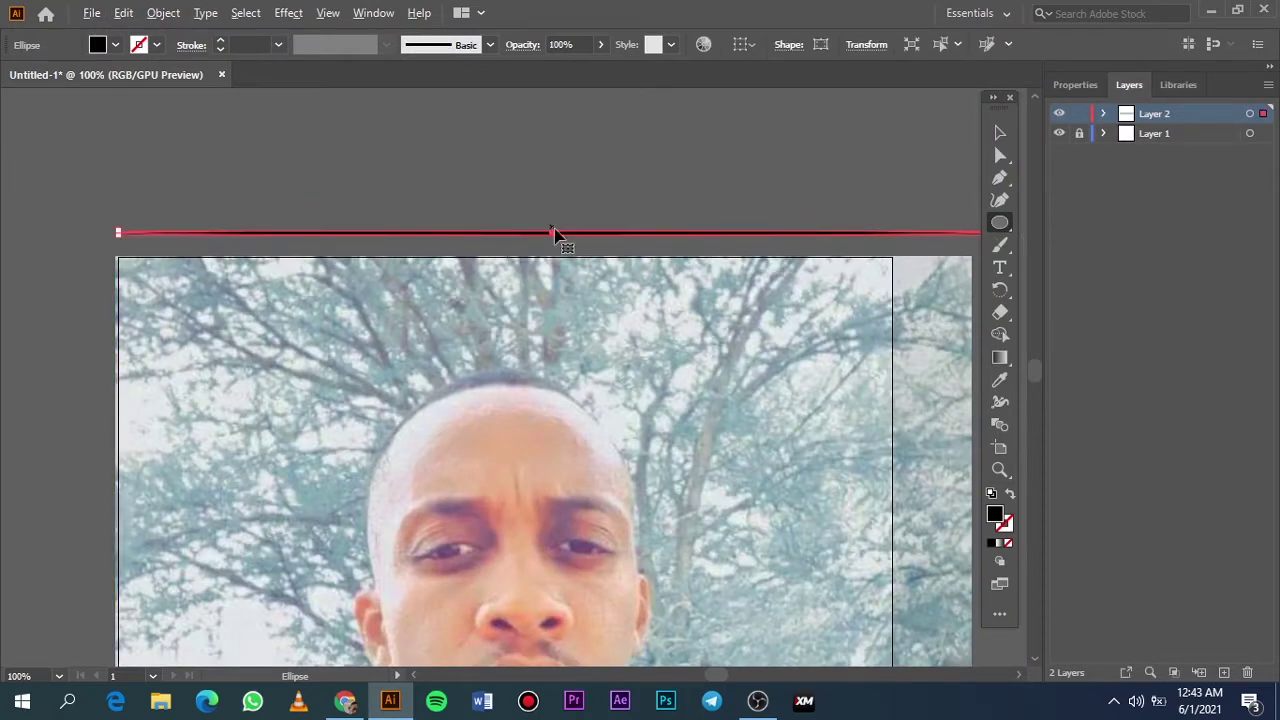
pyautogui.scroll(10, 556, 235)
pyautogui.scroll(2, 614, 383)
pyautogui.scroll(-1, 614, 383)
# Make the ellipse into a new Art Brush in the Brushes panel
pyautogui.press('v')
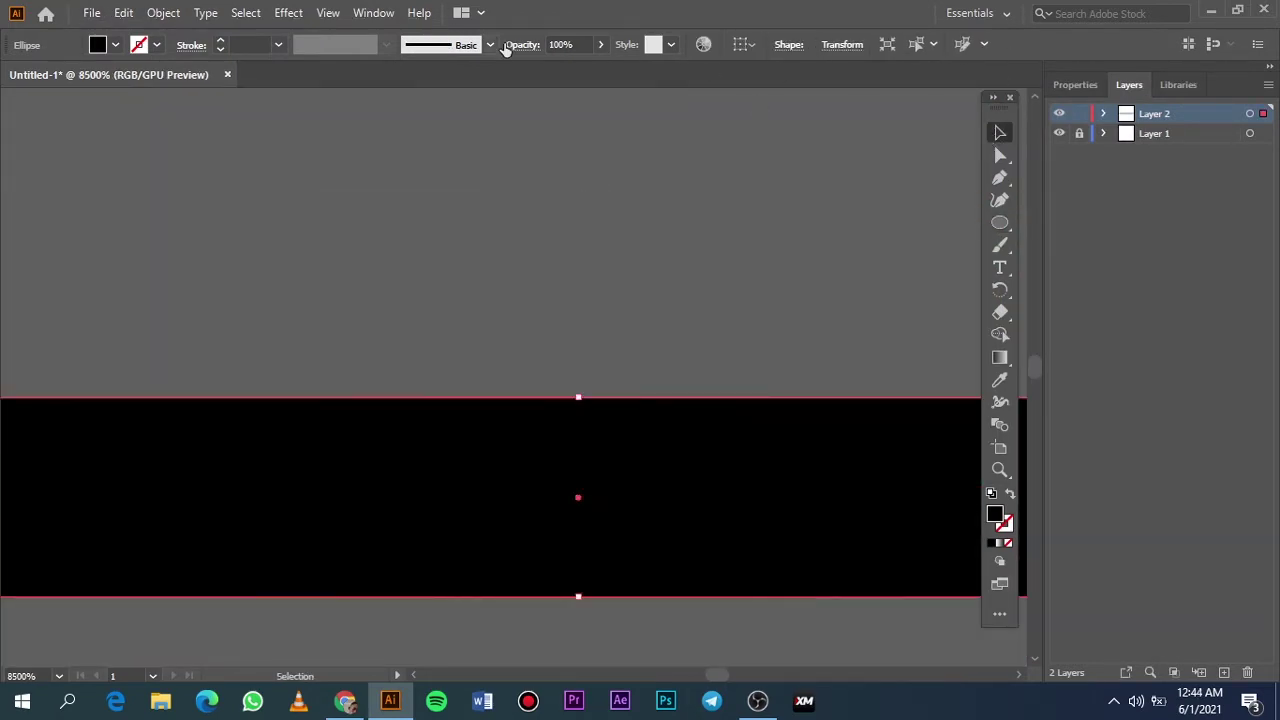
pyautogui.click(490, 44)
pyautogui.click(443, 191)
pyautogui.click(597, 483)
pyautogui.click(769, 478)
pyautogui.press('b')
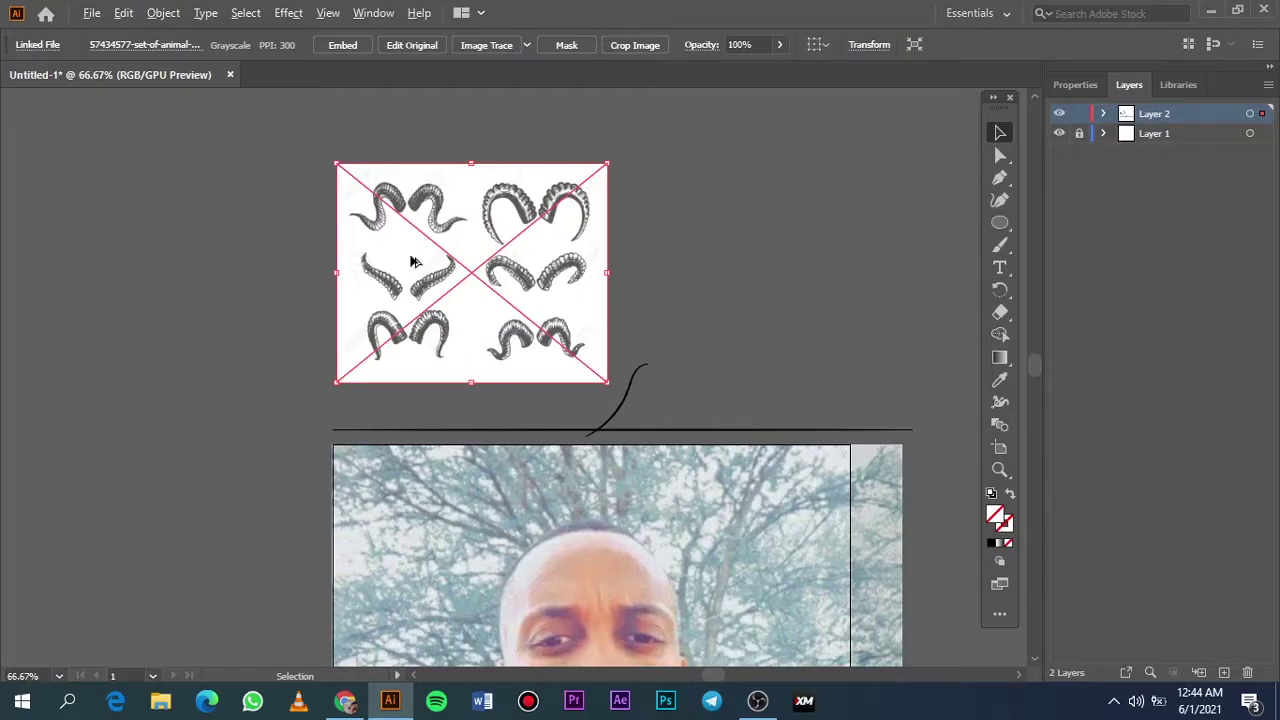
# Trace the horn's lower, outer and upper edges and tip with art-brush strokes
pyautogui.scroll(5, 416, 280)
pyautogui.scroll(5, 420, 300)
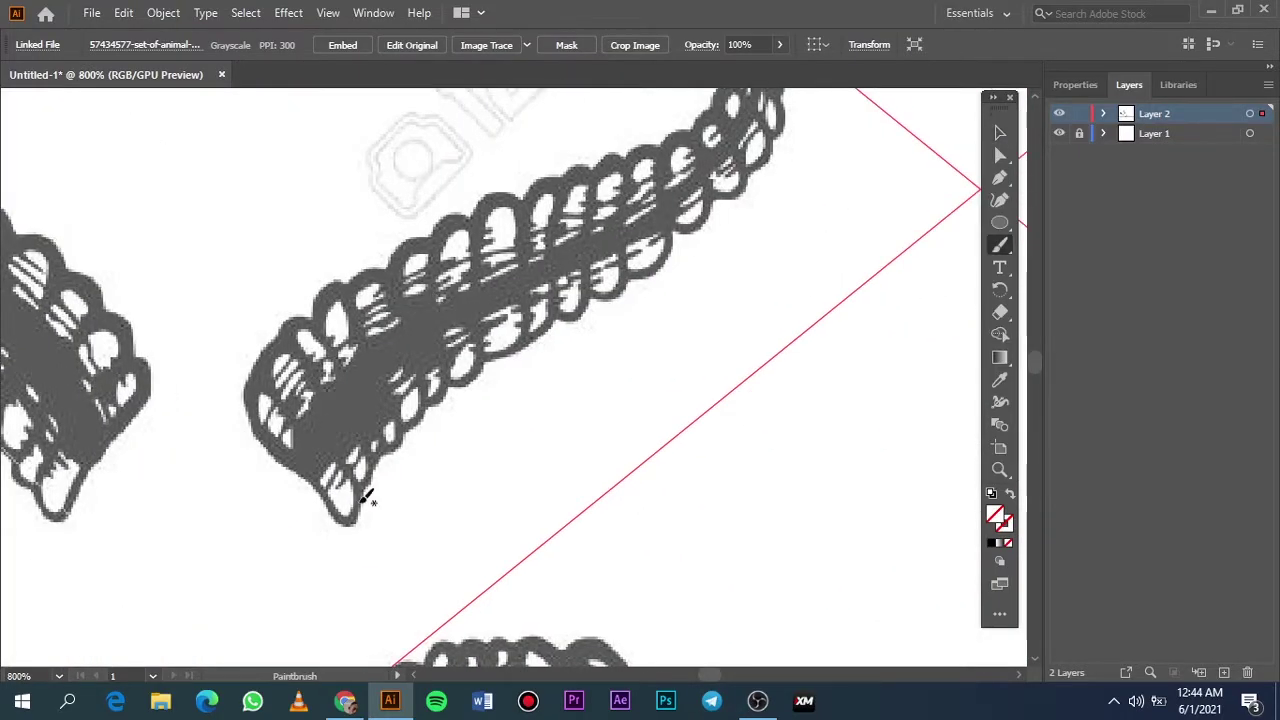
pyautogui.moveTo(772, 140); pyautogui.dragTo(782, 95)
pyautogui.scroll(3, 745, 310)
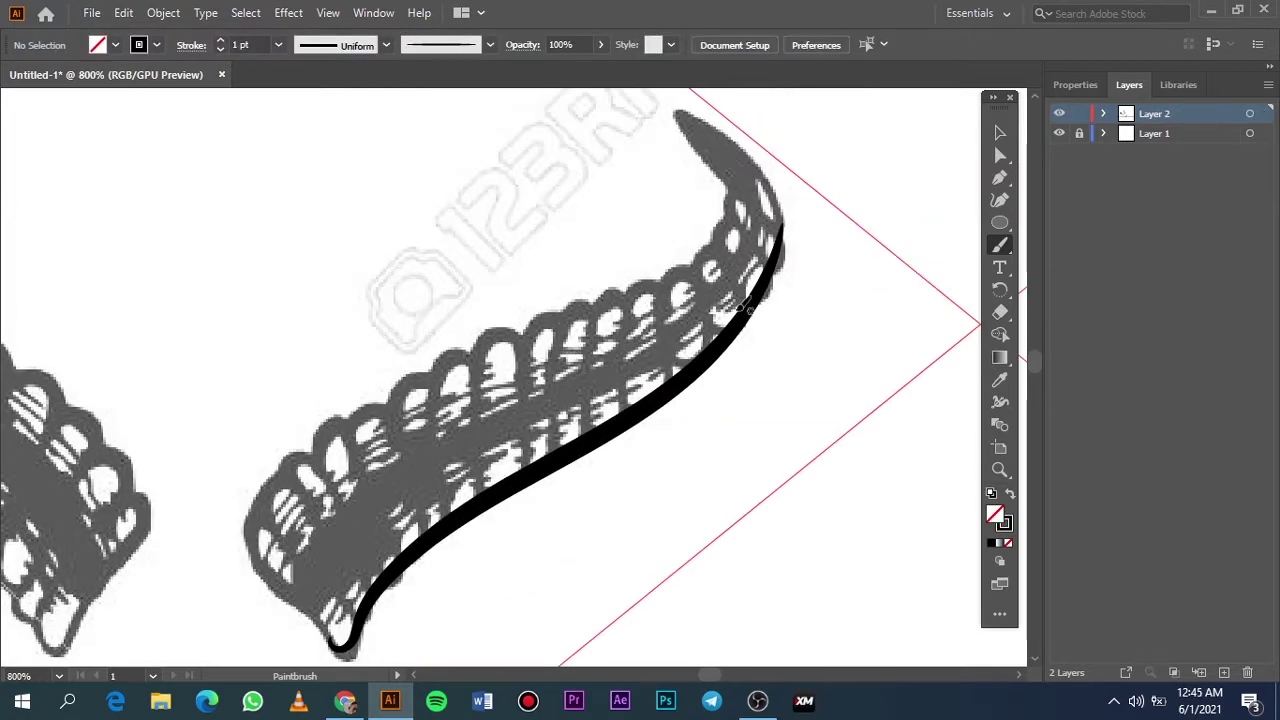
pyautogui.moveTo(724, 133); pyautogui.dragTo(681, 118)
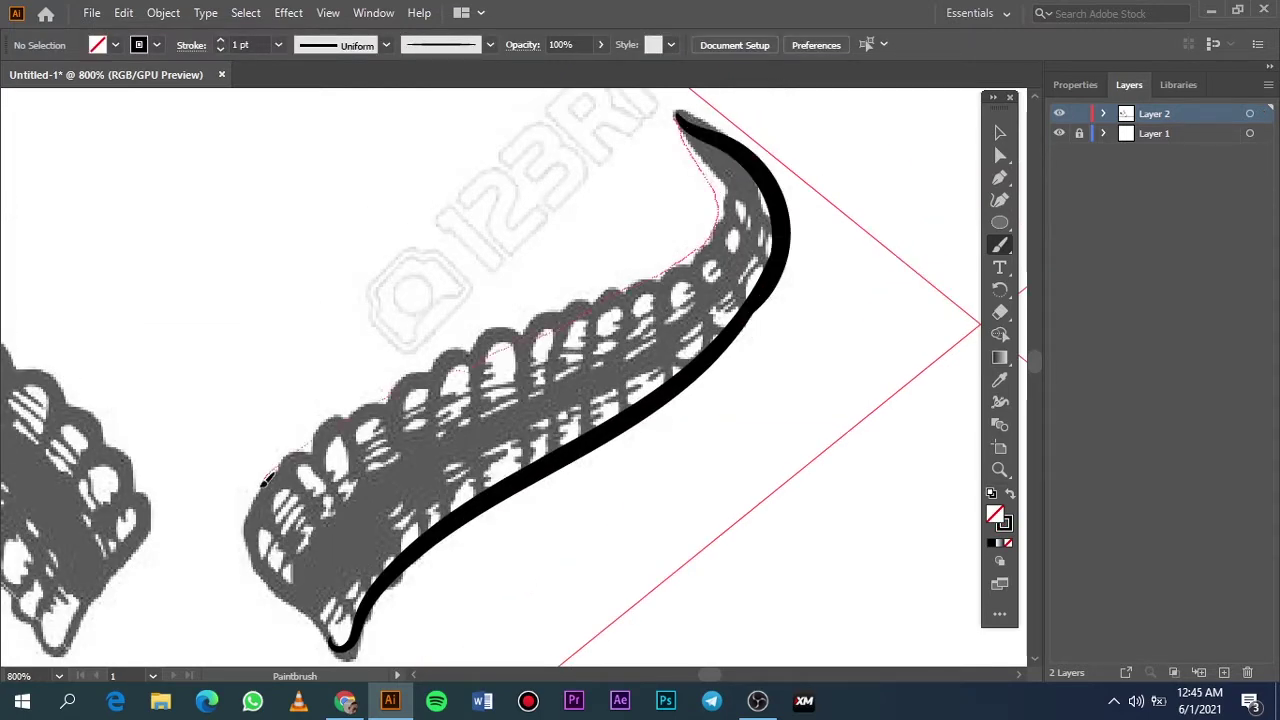
pyautogui.moveTo(315, 620); pyautogui.dragTo(315, 622)
pyautogui.scroll(-2, 315, 620)
pyautogui.scroll(6, 300, 540)
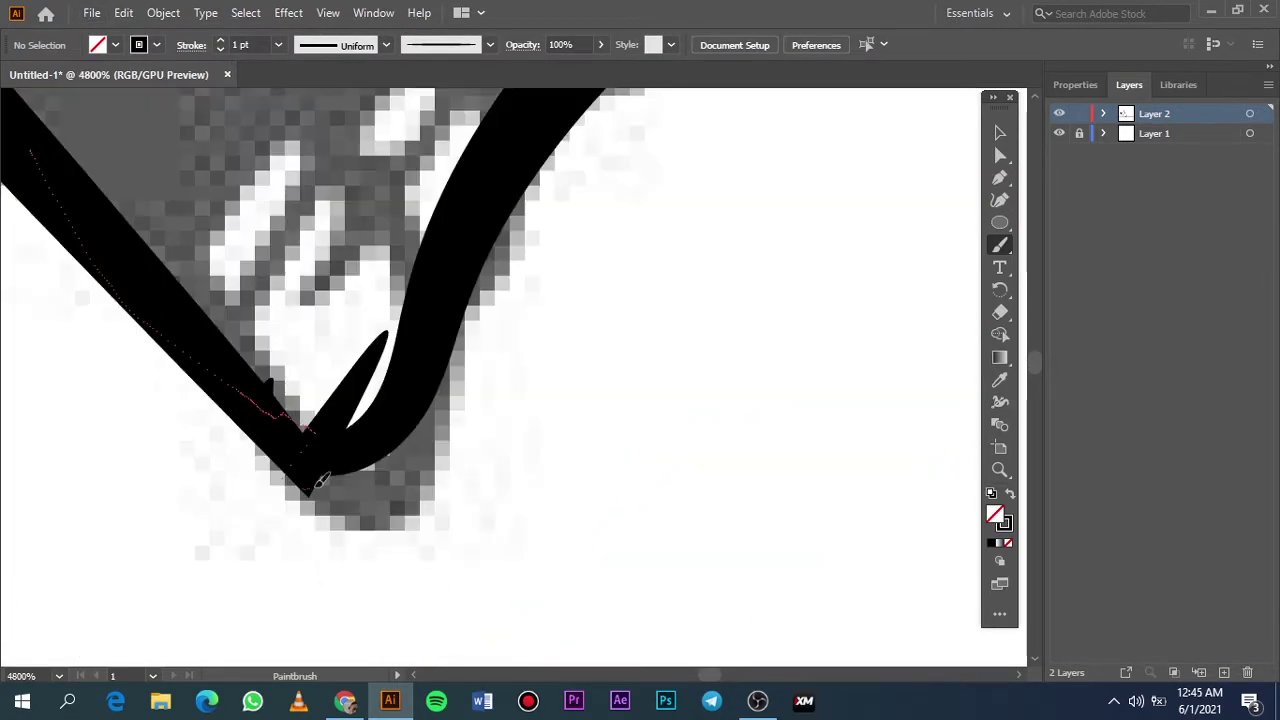
pyautogui.moveTo(320, 481); pyautogui.dragTo(500, 171)
# Select the placed horns reference image
pyautogui.hotkey('ctrl', '0')
pyautogui.press('v')
pyautogui.click(373, 276)
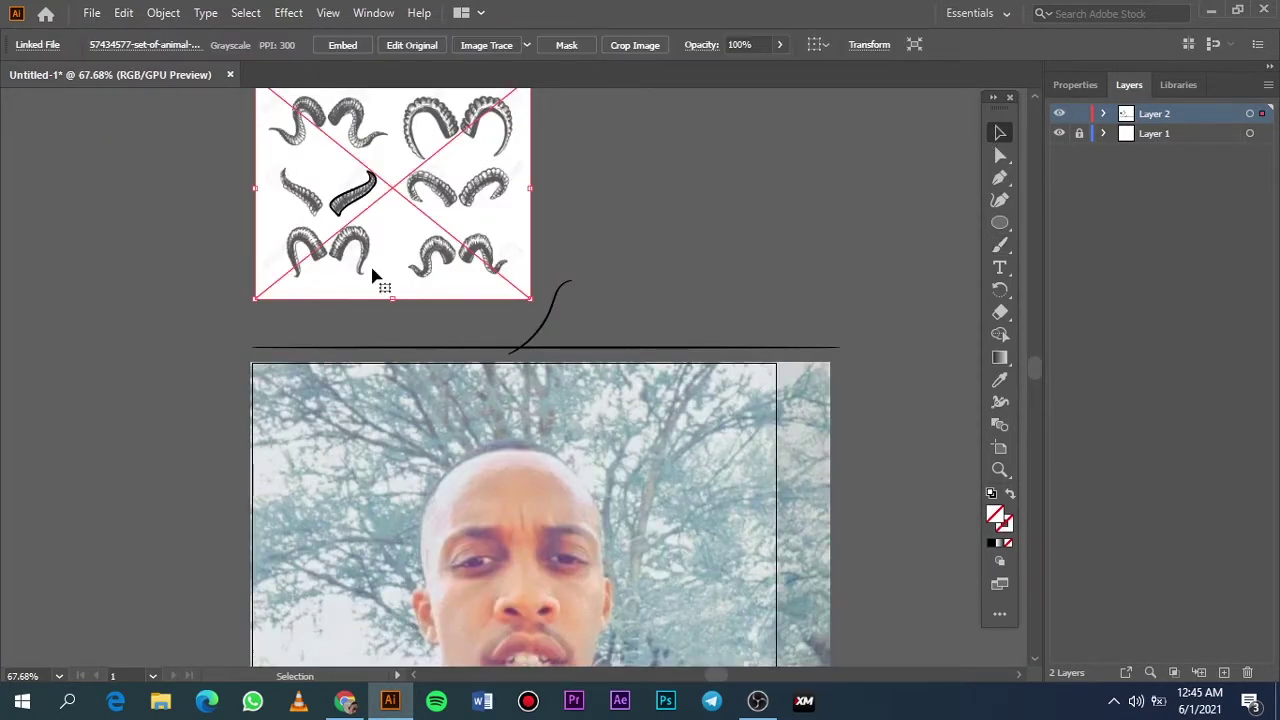
pyautogui.scroll(10, 373, 276)
# Paint two more strokes refining the horn tip, then select the strokes
pyautogui.press('b')
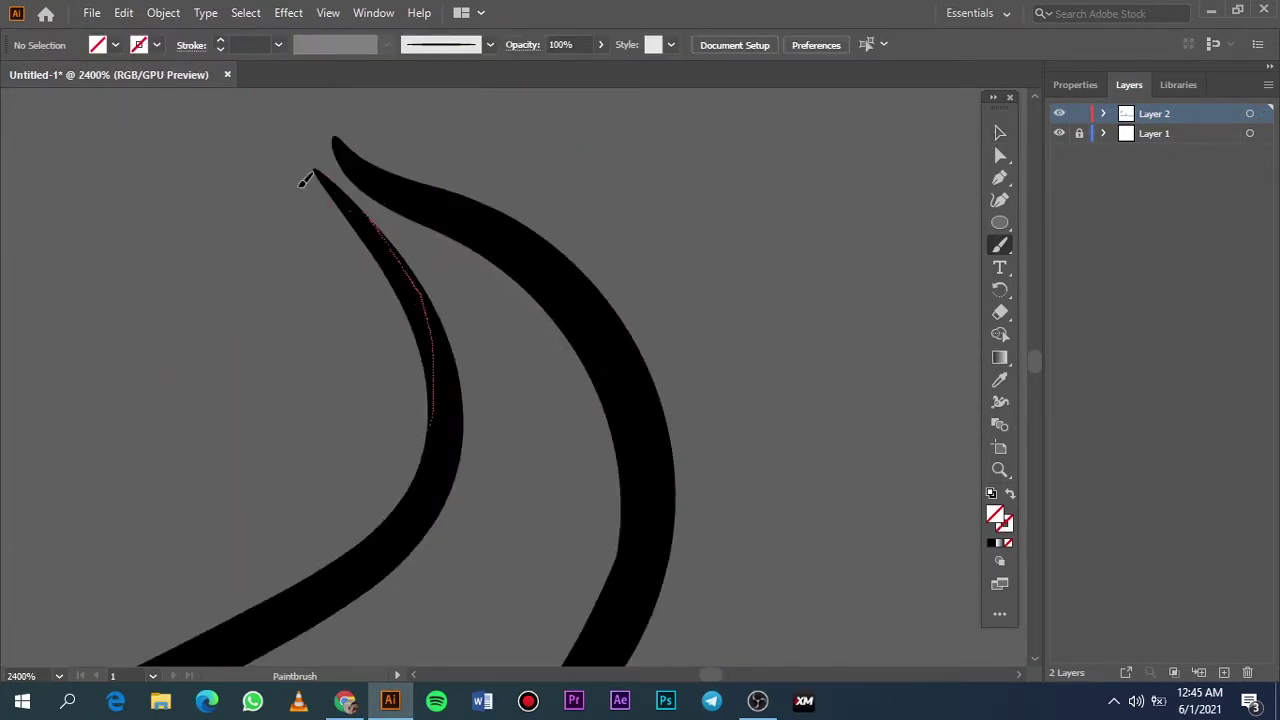
pyautogui.moveTo(303, 181); pyautogui.dragTo(308, 176)
pyautogui.moveTo(436, 368); pyautogui.dragTo(440, 378)
pyautogui.click(999, 134)
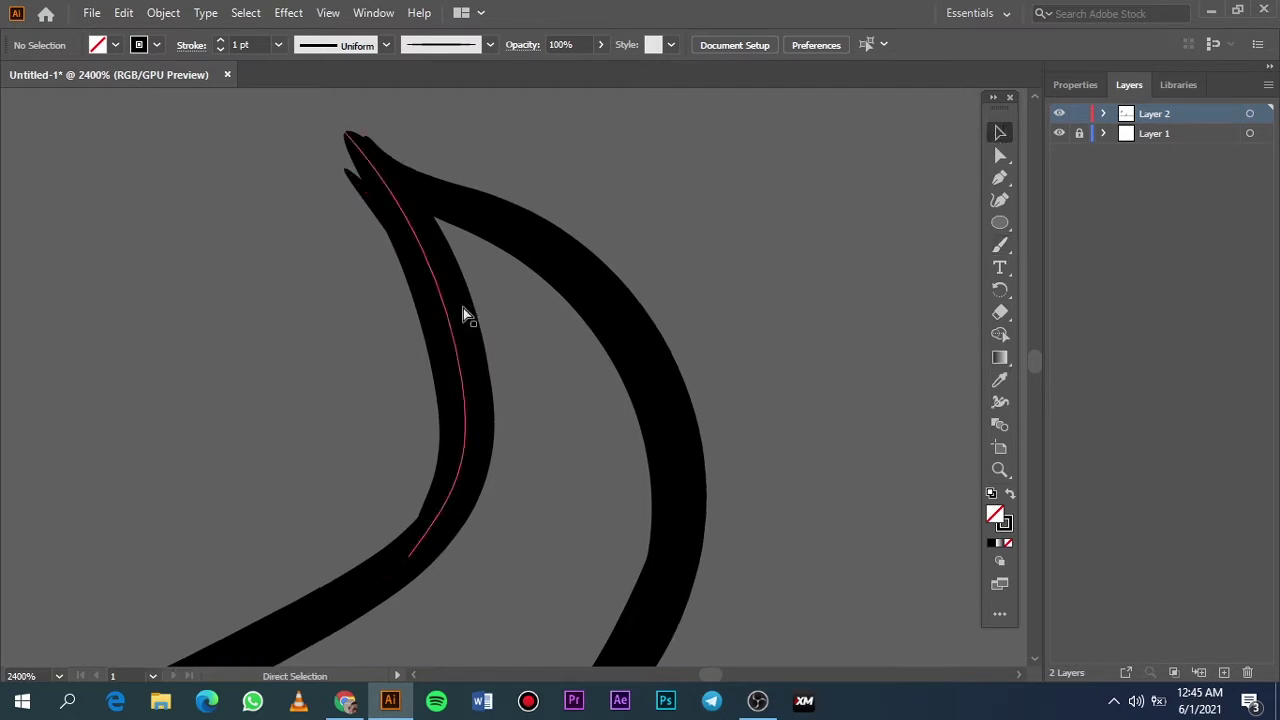
pyautogui.scroll(-3, 463, 308)
pyautogui.click(765, 300)
# Expand the horn strokes' appearance into filled shapes and reselect the horn
pyautogui.click(163, 12)
pyautogui.click(210, 255)
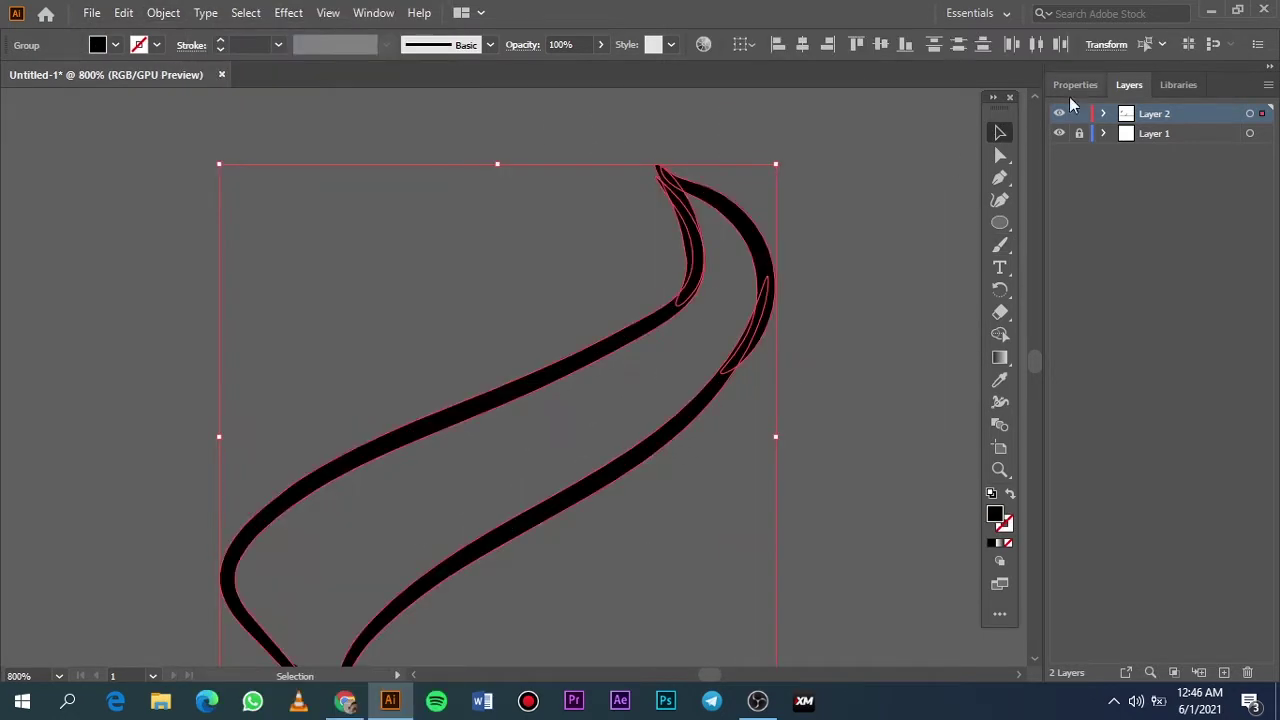
pyautogui.click(1075, 84)
pyautogui.click(700, 208)
pyautogui.scroll(3, 690, 208)
pyautogui.click(571, 129)
# Inspect the horn group in isolation mode, then expand the remaining brush pieces
pyautogui.doubleClick(594, 243)
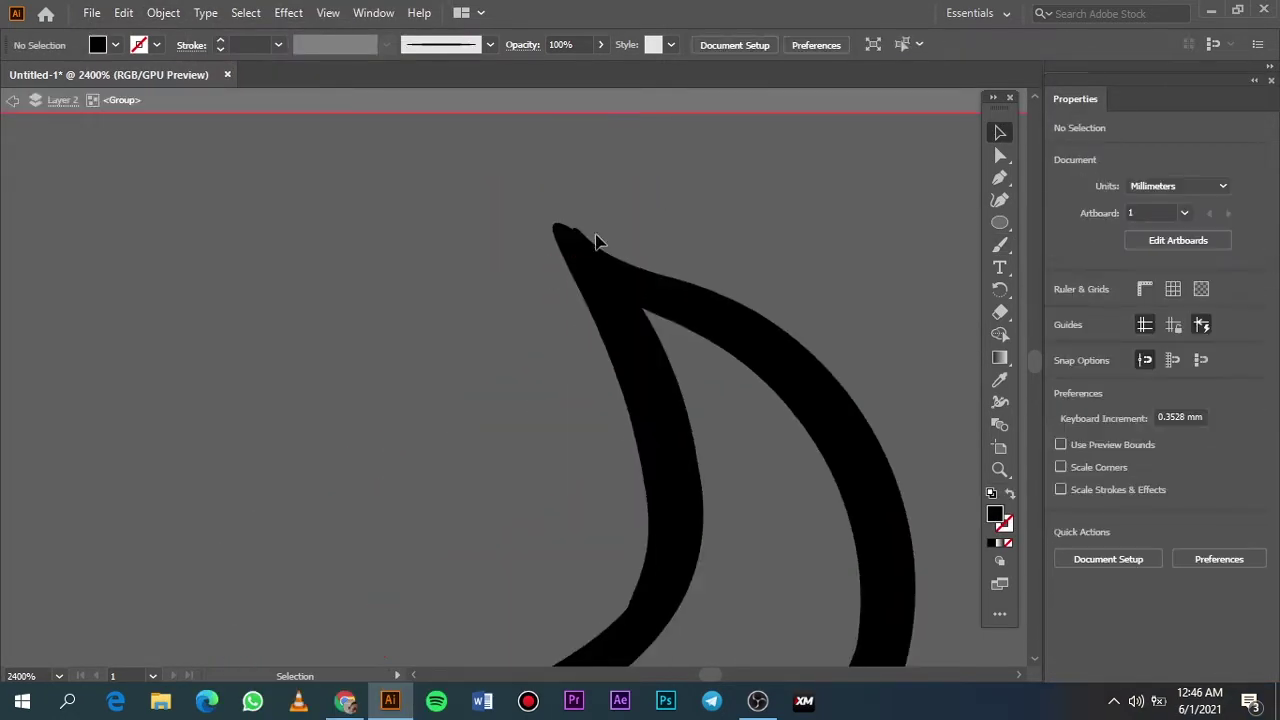
pyautogui.scroll(-5, 586, 238)
pyautogui.scroll(3, 640, 268)
pyautogui.scroll(2, 620, 274)
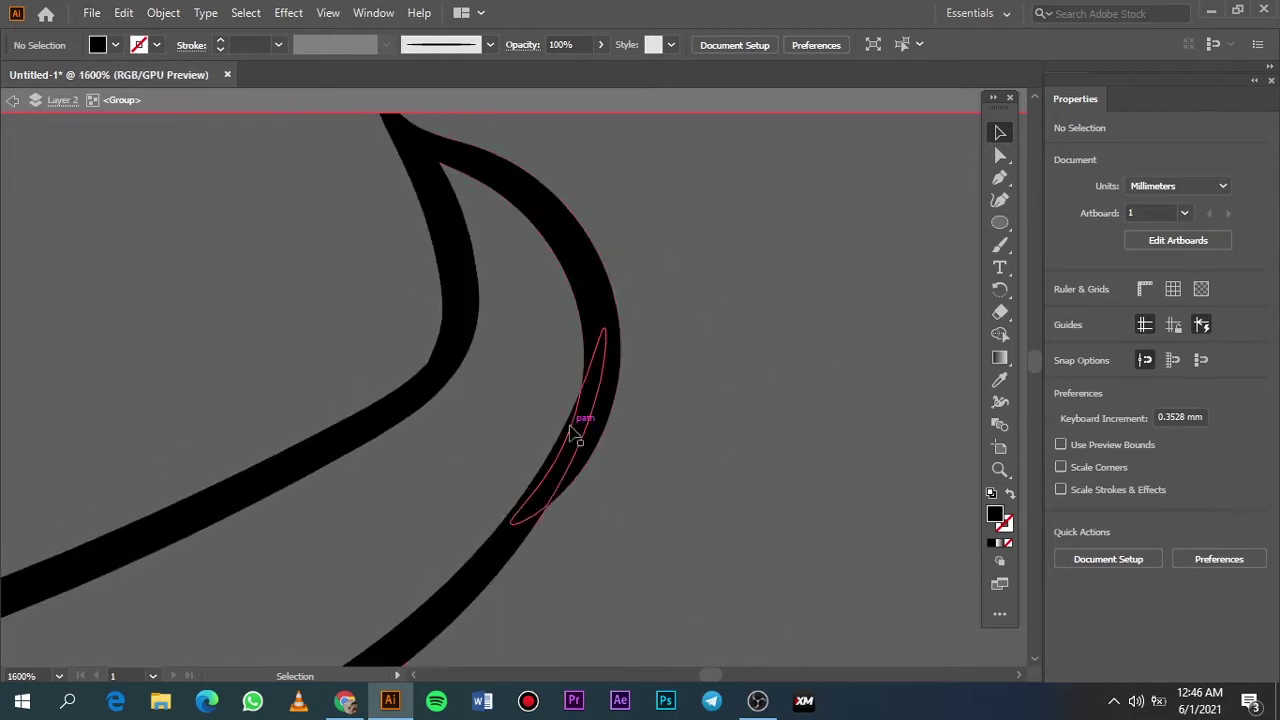
pyautogui.scroll(2, 340, 480)
pyautogui.press('Escape')
pyautogui.click(470, 520)
pyautogui.click(163, 12)
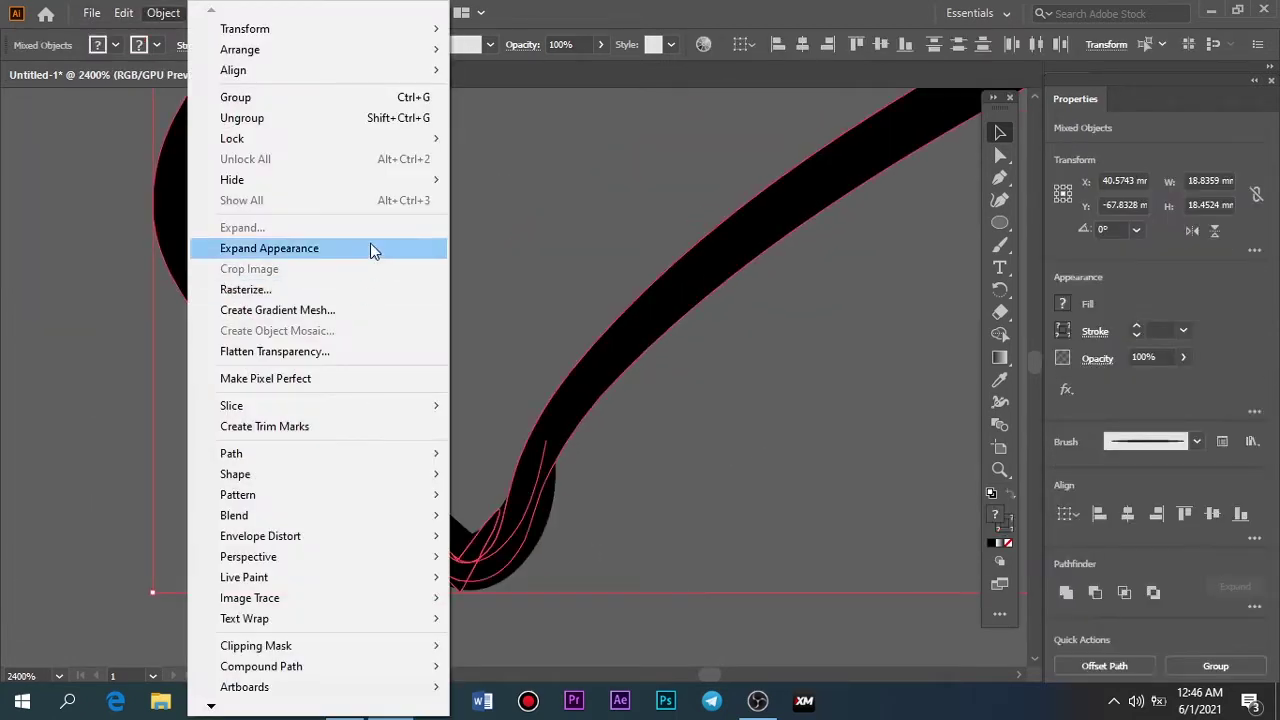
pyautogui.click(371, 248)
# Reposition the small curved piece at the horn base inside the group
pyautogui.click(600, 560)
pyautogui.doubleClick(540, 537)
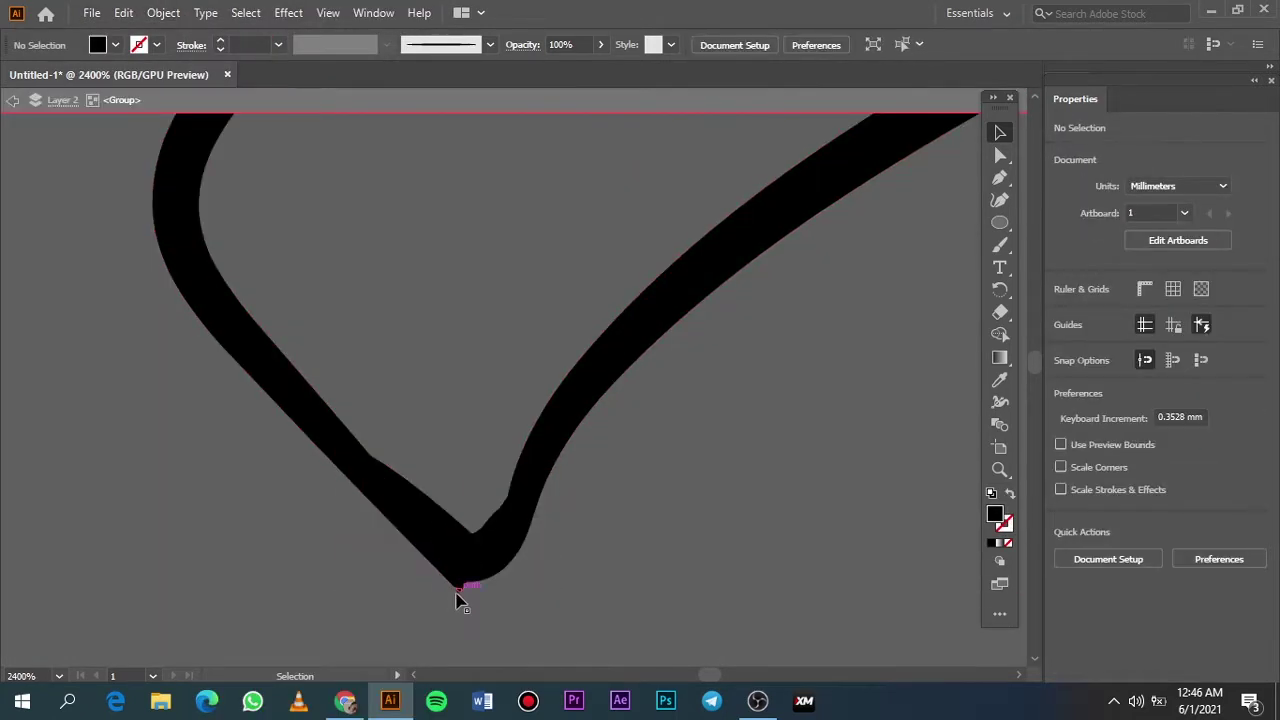
pyautogui.moveTo(463, 591); pyautogui.dragTo(495, 525)
pyautogui.press('Escape')
# Move and resize the horn outline to sit above the right forehead
pyautogui.scroll(-10, 669, 557)
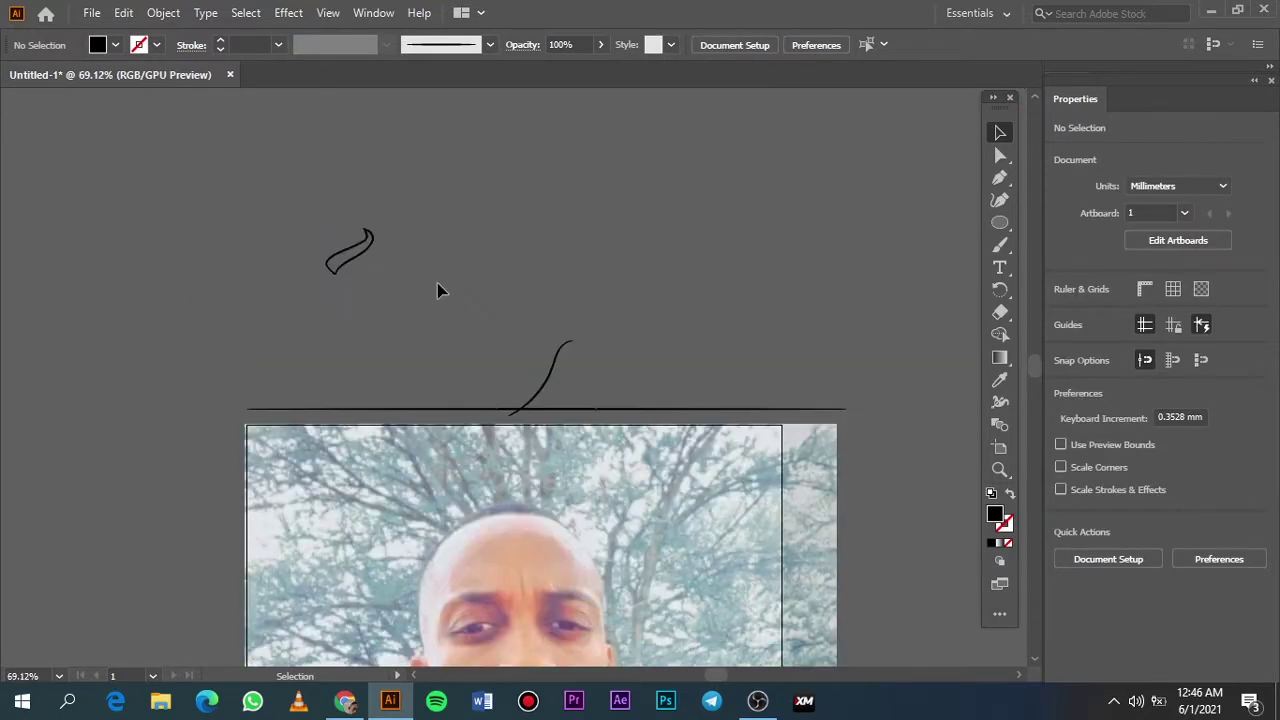
pyautogui.click(365, 262)
pyautogui.moveTo(377, 277); pyautogui.dragTo(484, 382)
pyautogui.click(1254, 481)
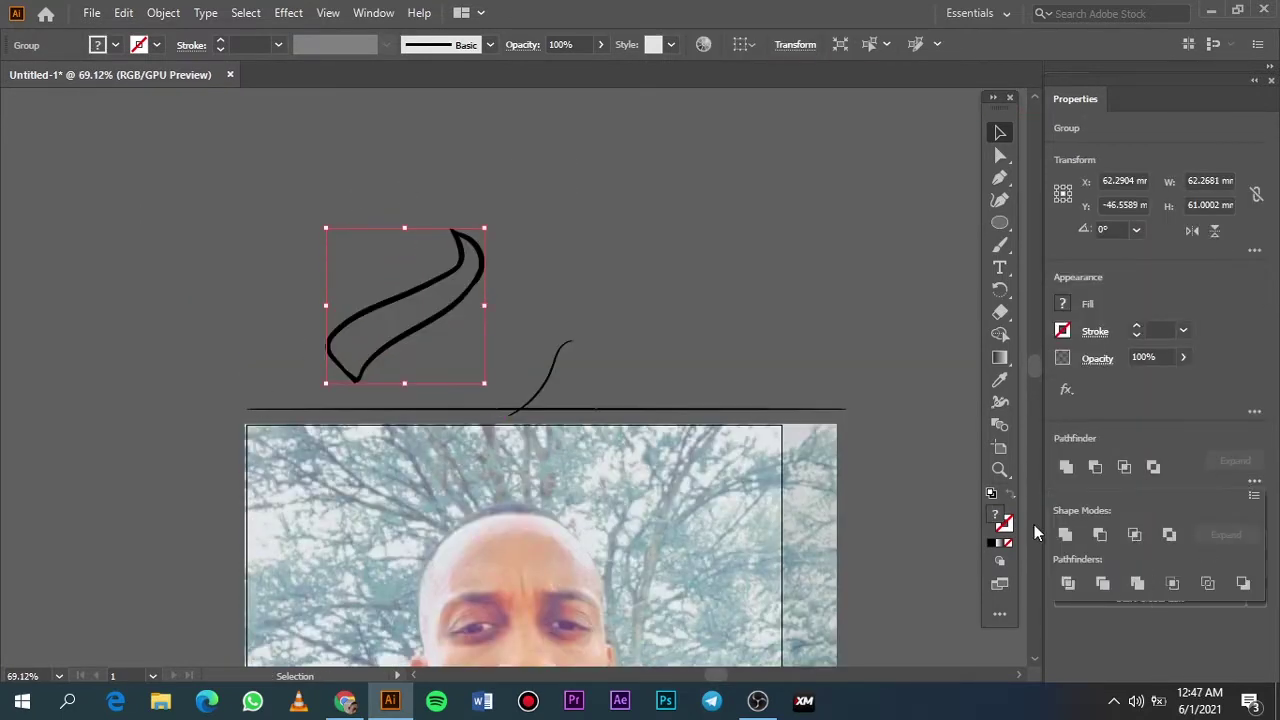
pyautogui.click(481, 233)
pyautogui.moveTo(481, 233); pyautogui.dragTo(710, 430)
pyautogui.scroll(-3, 698, 318)
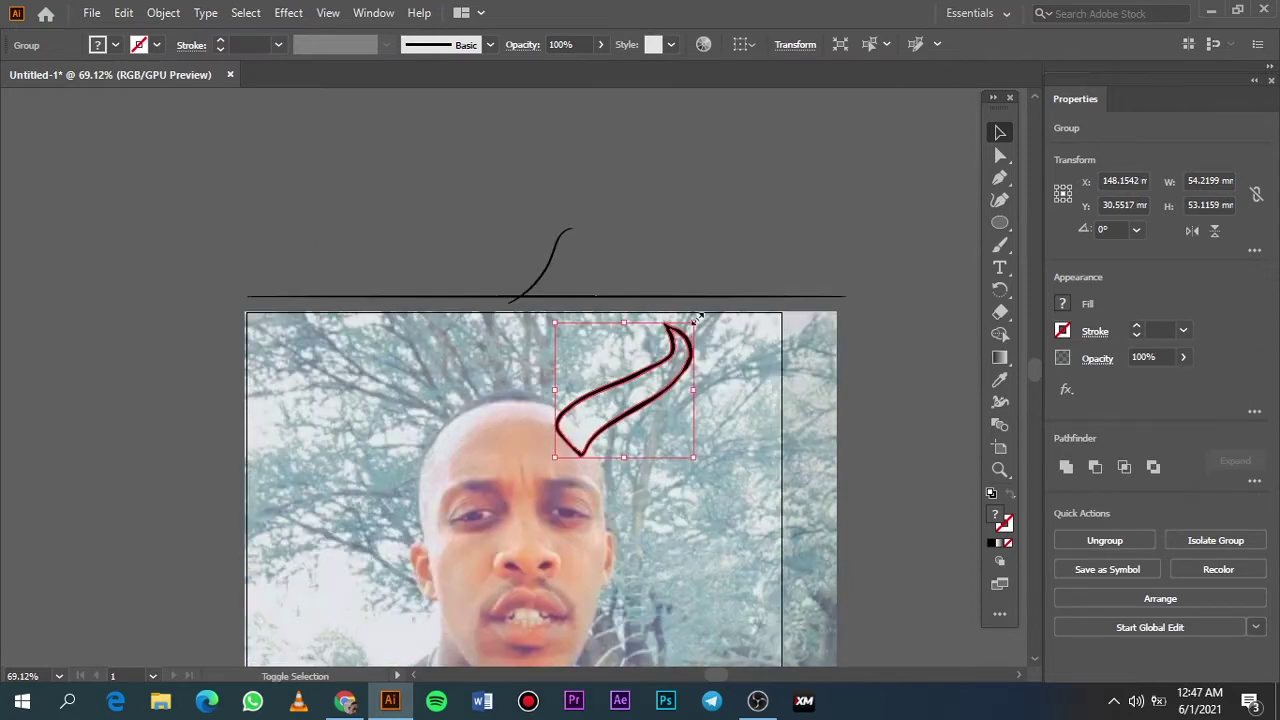
pyautogui.moveTo(697, 318); pyautogui.dragTo(648, 367)
pyautogui.scroll(-3, 454, 467)
pyautogui.scroll(5, 587, 232)
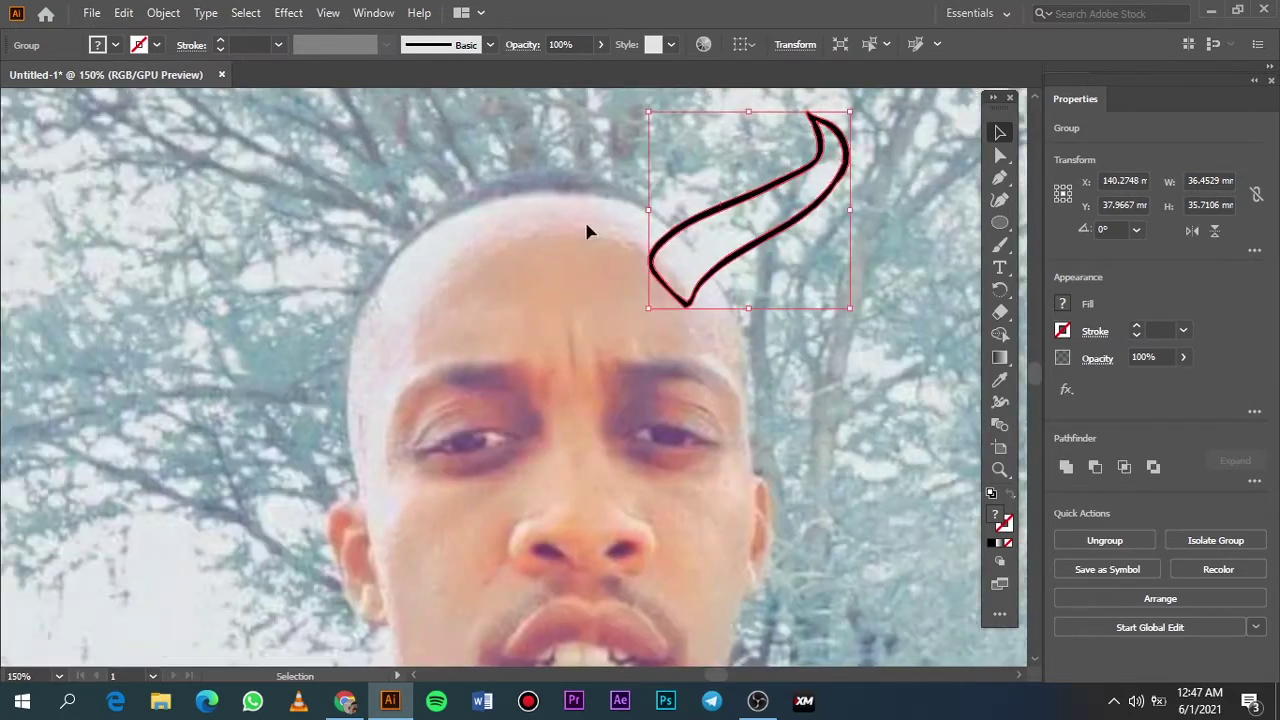
# Reflect a copy of the horn and place it over the left forehead
pyautogui.rightClick(650, 206)
pyautogui.click(930, 484)
pyautogui.click(935, 480)
pyautogui.moveTo(807, 292); pyautogui.dragTo(414, 302)
pyautogui.moveTo(463, 271); pyautogui.dragTo(456, 262)
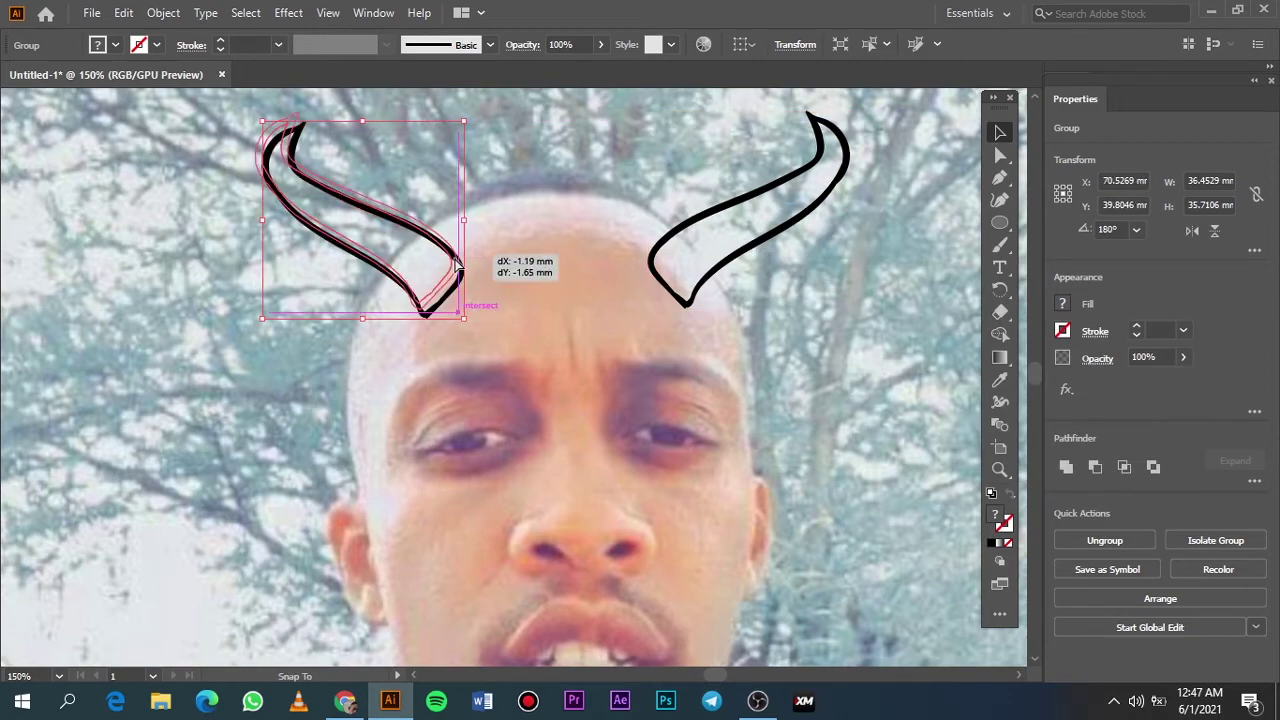
pyautogui.moveTo(456, 262); pyautogui.dragTo(466, 262)
pyautogui.click(732, 326)
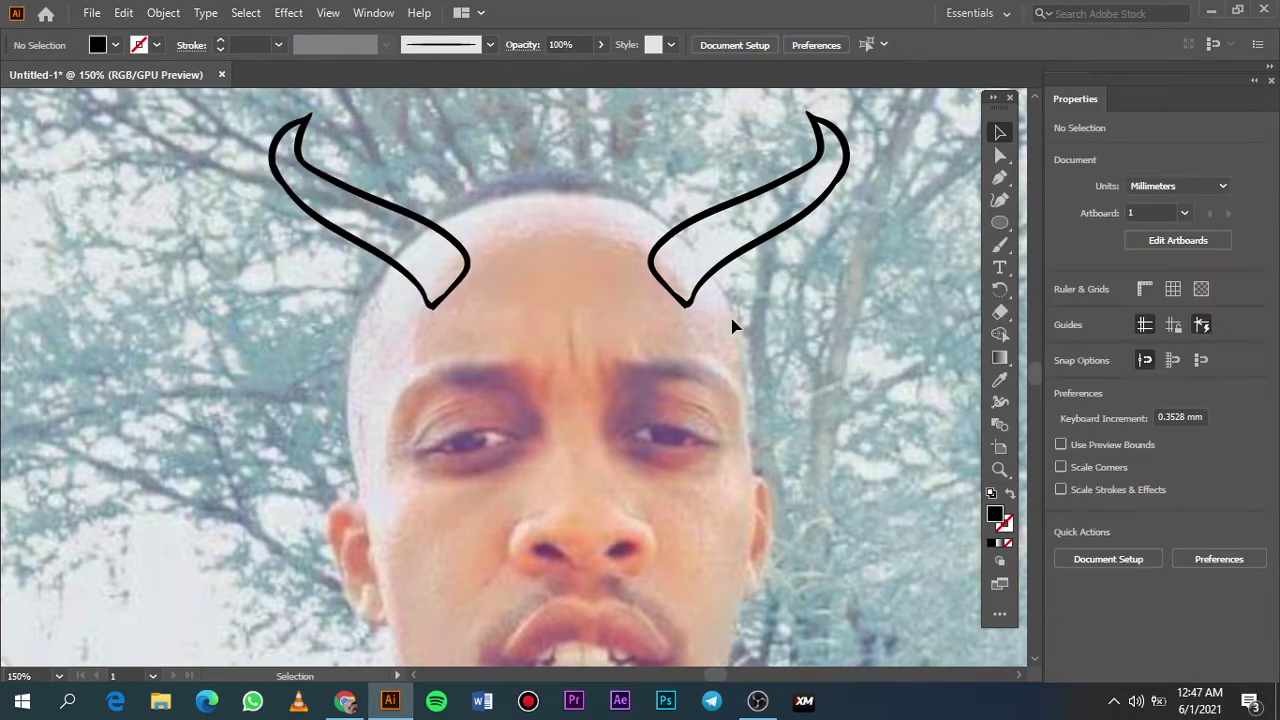
pyautogui.scroll(-3, 640, 300)
# Switch to the Paintbrush with swapped fill/stroke colours and brush a first horn detail line
pyautogui.scroll(3, 558, 261)
pyautogui.scroll(2, 469, 236)
pyautogui.scroll(1, 570, 318)
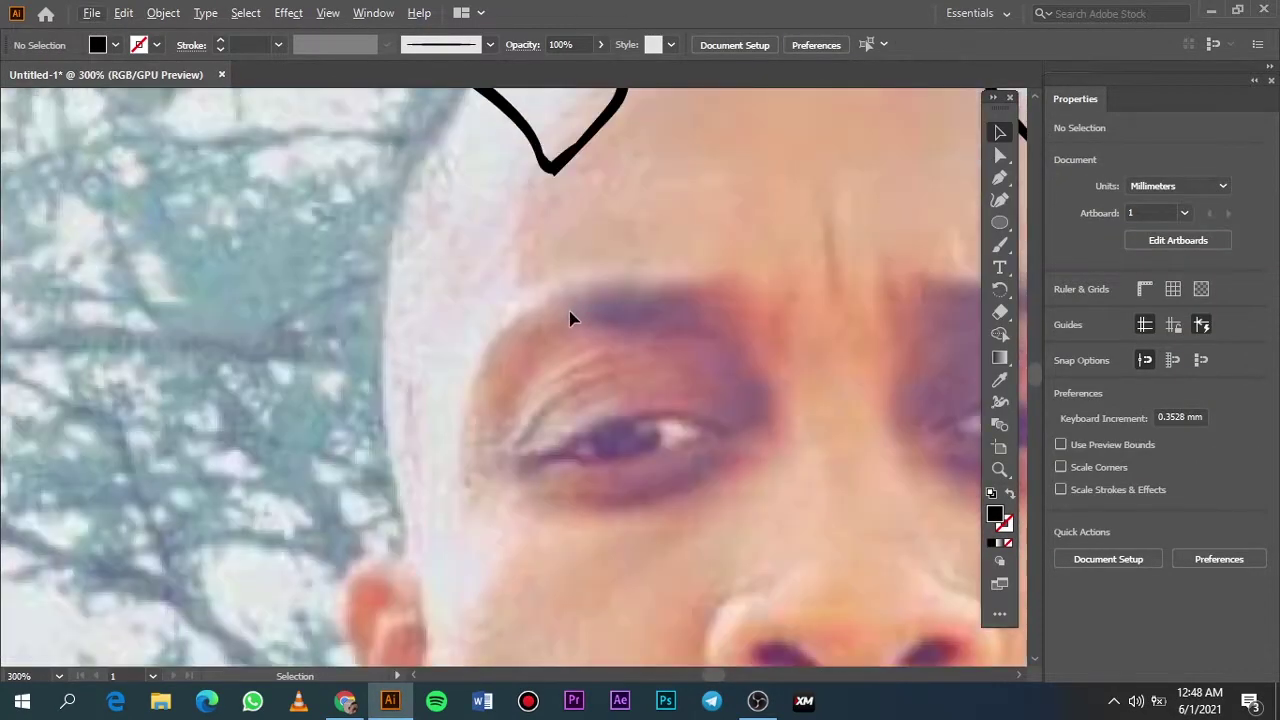
pyautogui.scroll(-3, 570, 318)
pyautogui.press('b')
pyautogui.scroll(2, 729, 243)
pyautogui.scroll(1, 714, 271)
pyautogui.scroll(1, 622, 176)
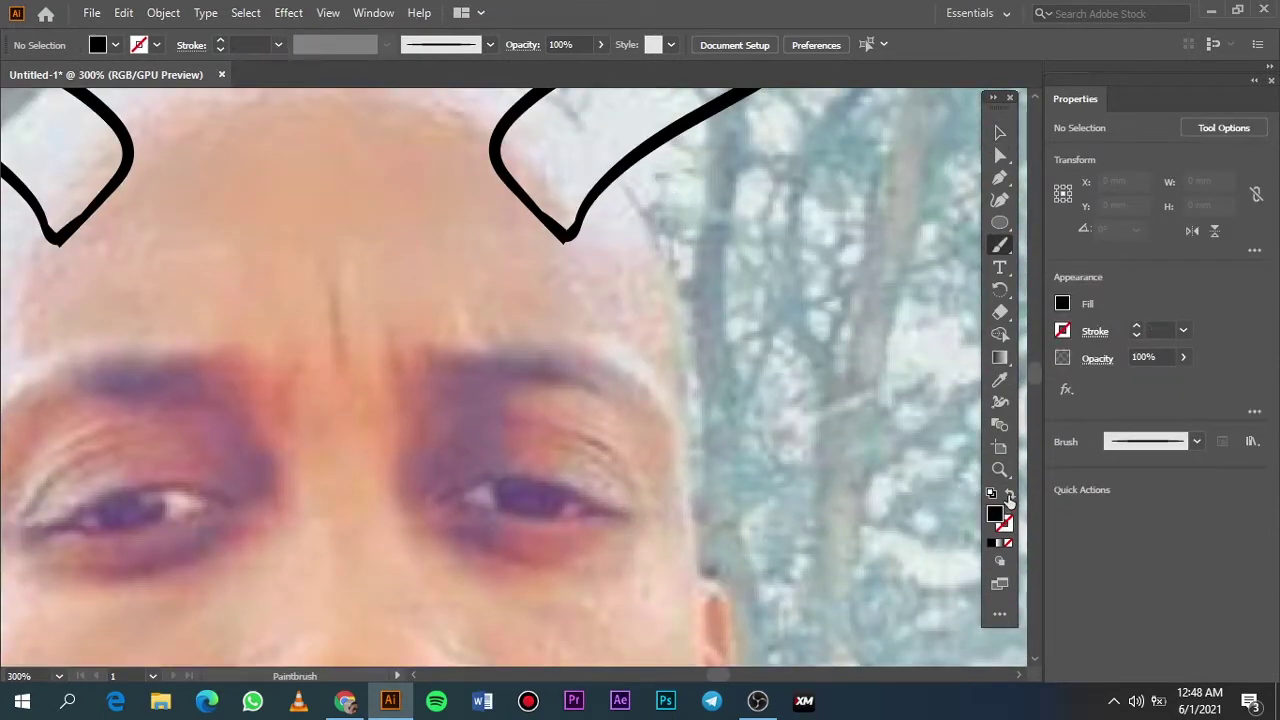
pyautogui.click(1009, 494)
pyautogui.click(278, 45)
pyautogui.moveTo(628, 160); pyautogui.dragTo(602, 248)
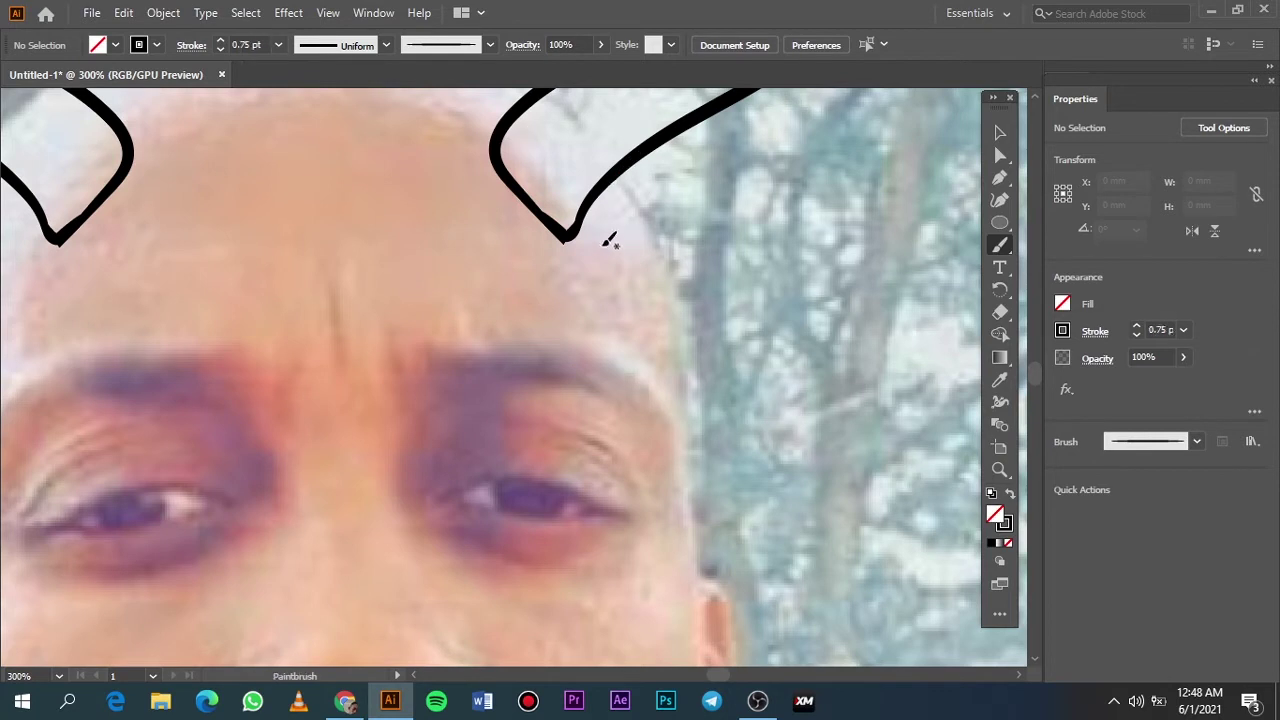
pyautogui.scroll(2, 500, 220)
# Brush small detail strokes inside the horn near its tip
pyautogui.moveTo(488, 203); pyautogui.dragTo(488, 203)
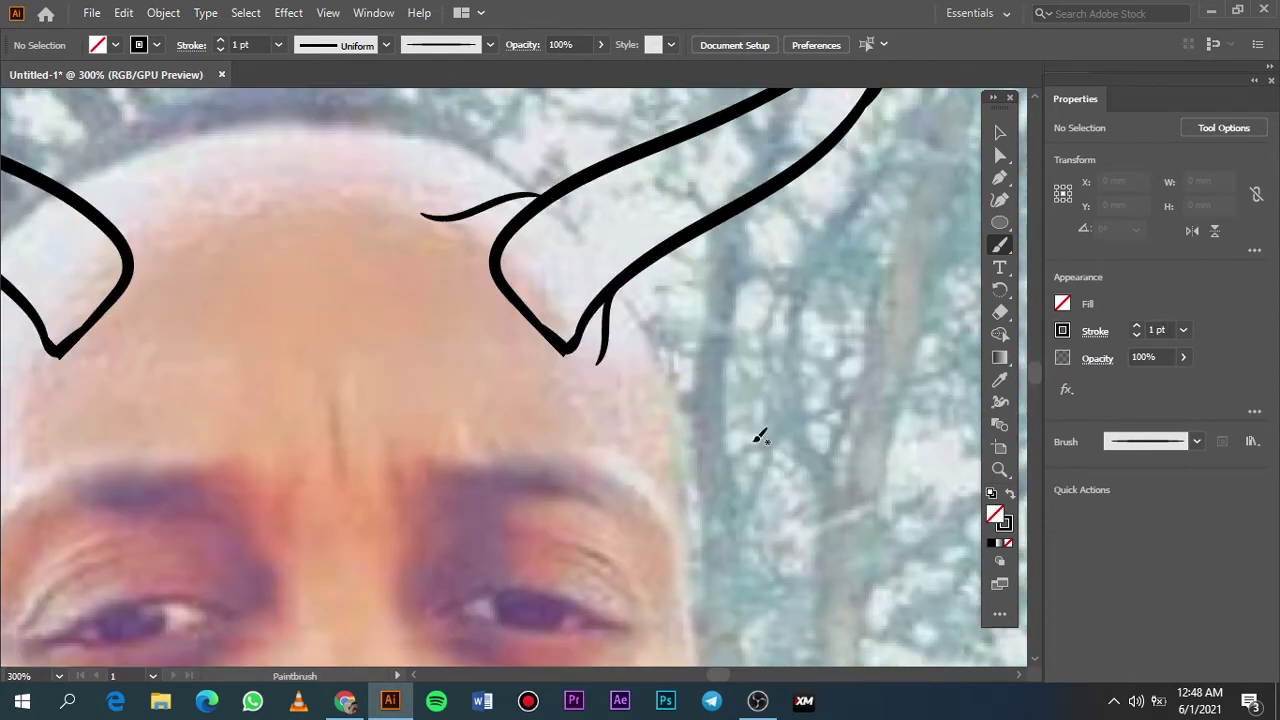
pyautogui.hotkey('ctrl', 'z')
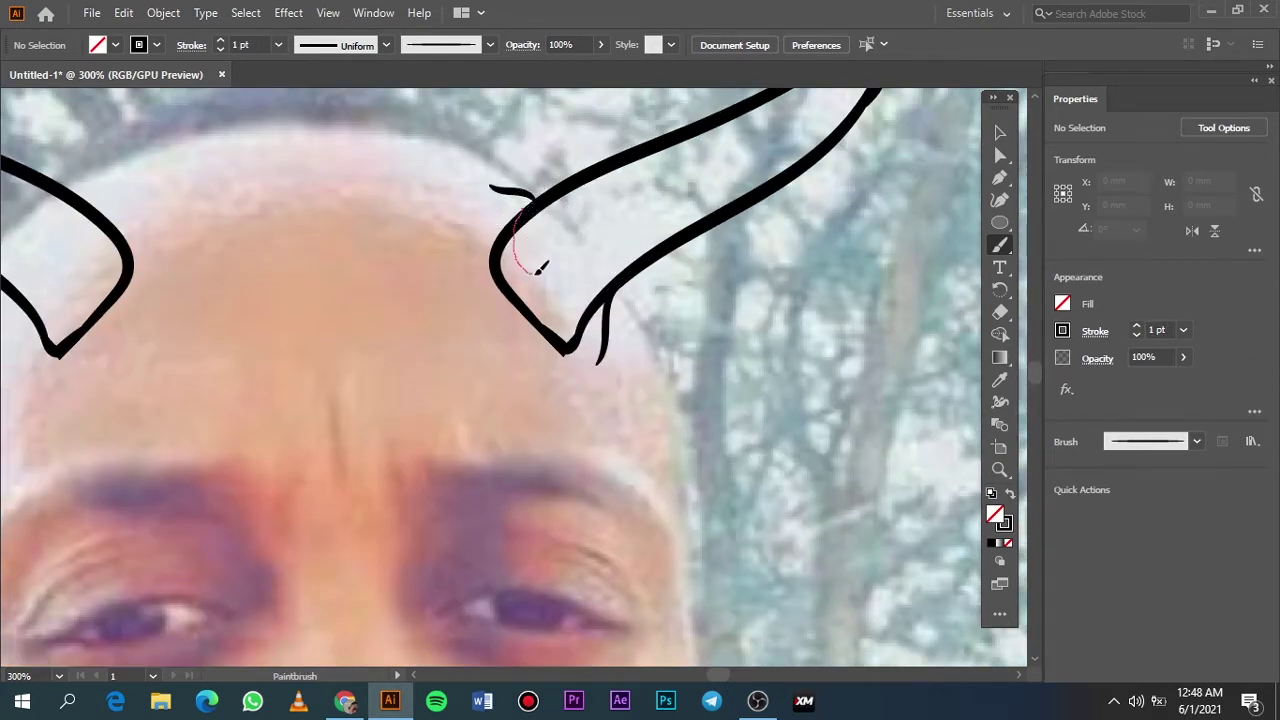
pyautogui.moveTo(508, 336); pyautogui.dragTo(501, 341)
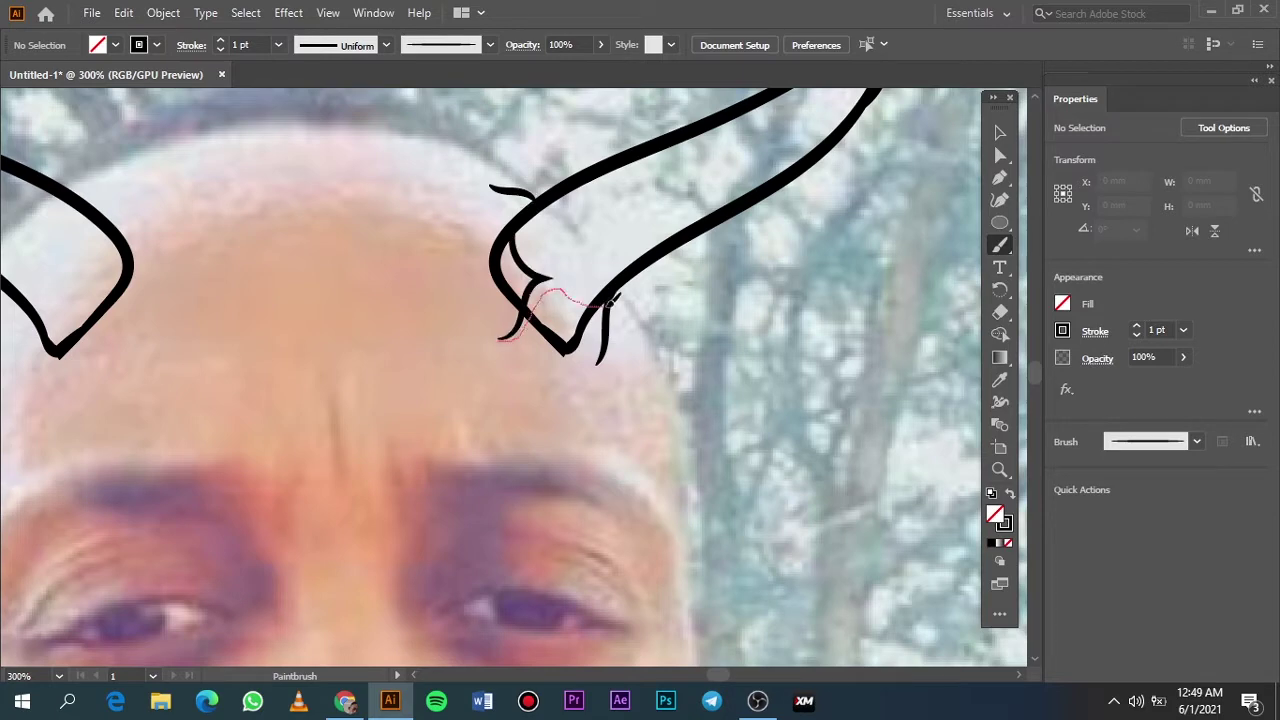
pyautogui.hotkey('ctrl', '+')
pyautogui.hotkey('ctrl', '+')
pyautogui.hotkey('ctrl', '+')
pyautogui.moveTo(278, 434); pyautogui.dragTo(286, 440)
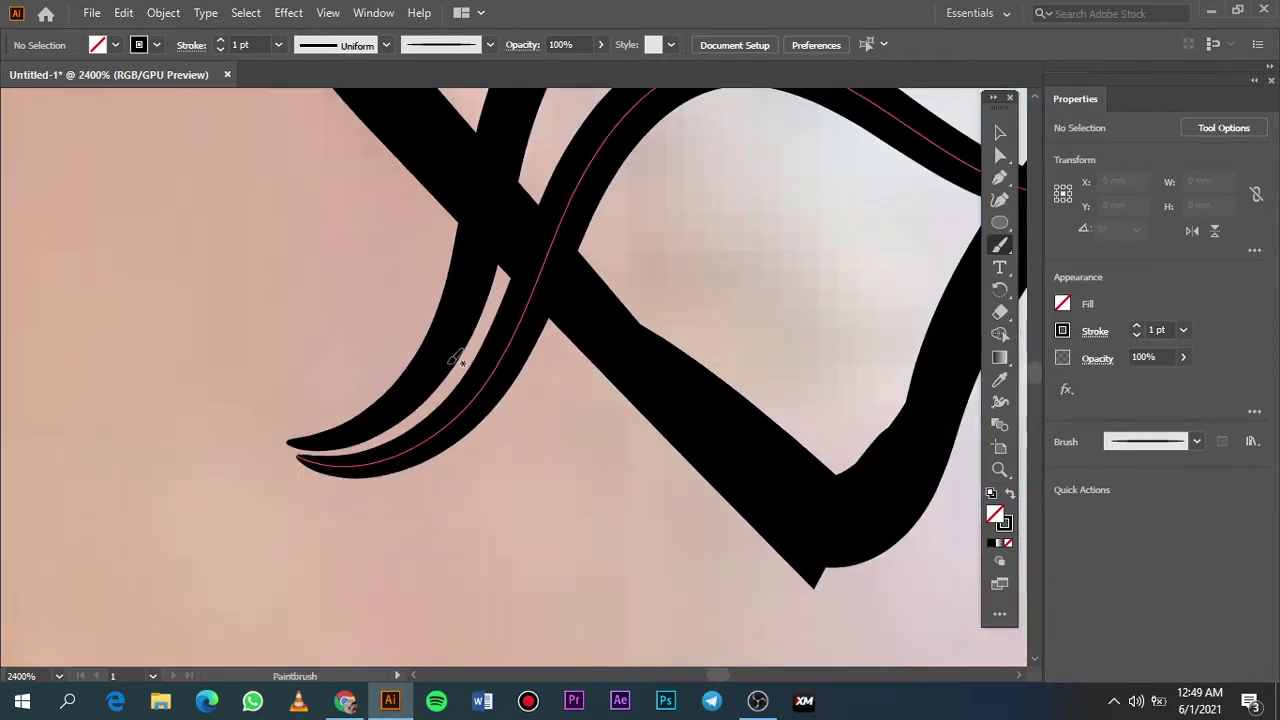
pyautogui.hscroll(-5, 758, 254)
pyautogui.moveTo(683, 441); pyautogui.dragTo(683, 442)
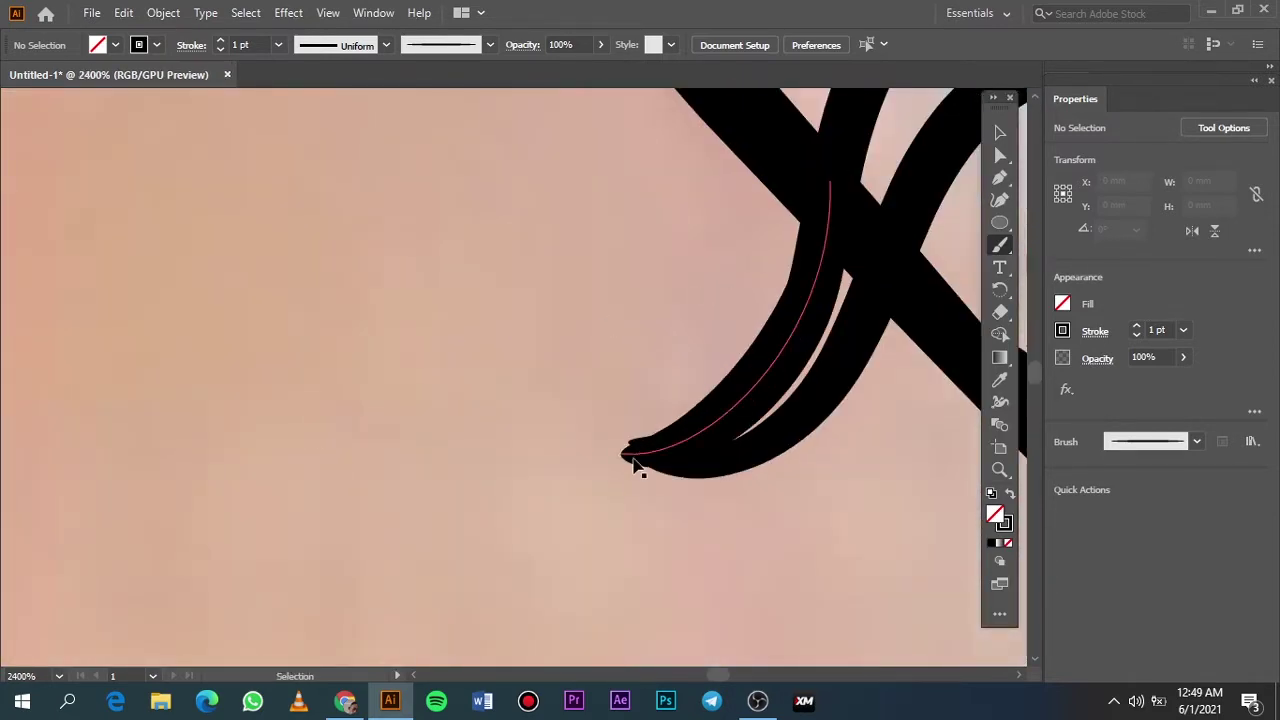
pyautogui.hotkey('ctrl', '-')
pyautogui.hotkey('ctrl', '-')
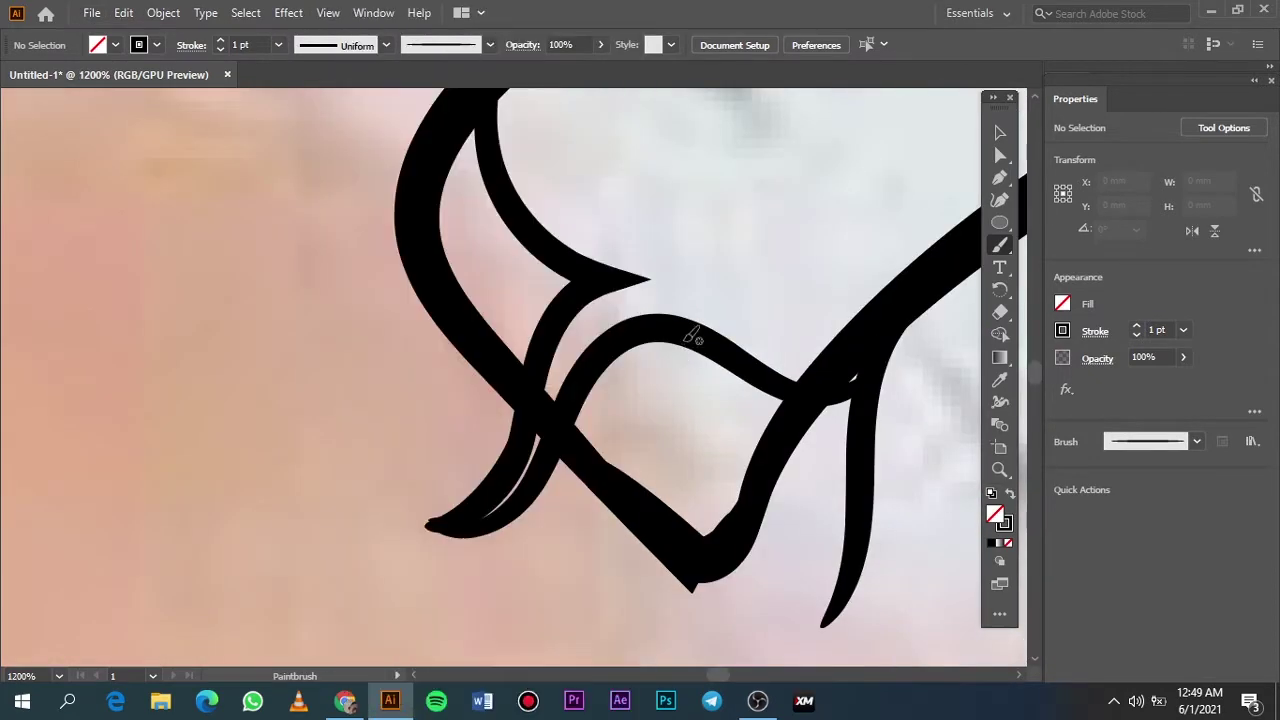
# Thin the newly drawn horn stroke to 0.75 pt
pyautogui.keyDown('ctrl'); pyautogui.click(686, 334); pyautogui.keyUp('ctrl')
pyautogui.press('v')
pyautogui.hotkey('ctrl', '-')
pyautogui.hotkey('ctrl', '-')
pyautogui.hotkey('ctrl', '+')
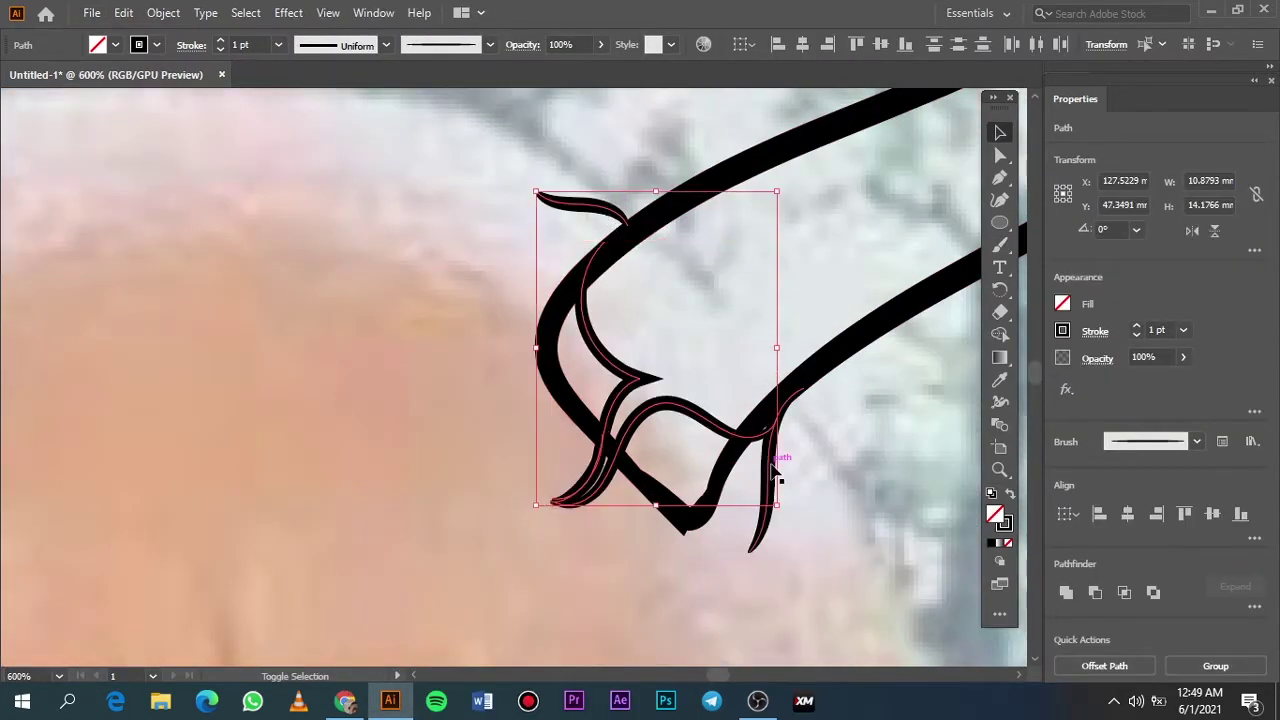
pyautogui.click(220, 49)
pyautogui.click(331, 186)
pyautogui.press('b')
pyautogui.hotkey('ctrl', '+')
pyautogui.hotkey('ctrl', '+')
# Draw 0.75 pt inner curve lines at the left horn base
pyautogui.click(278, 44)
pyautogui.click(300, 95)
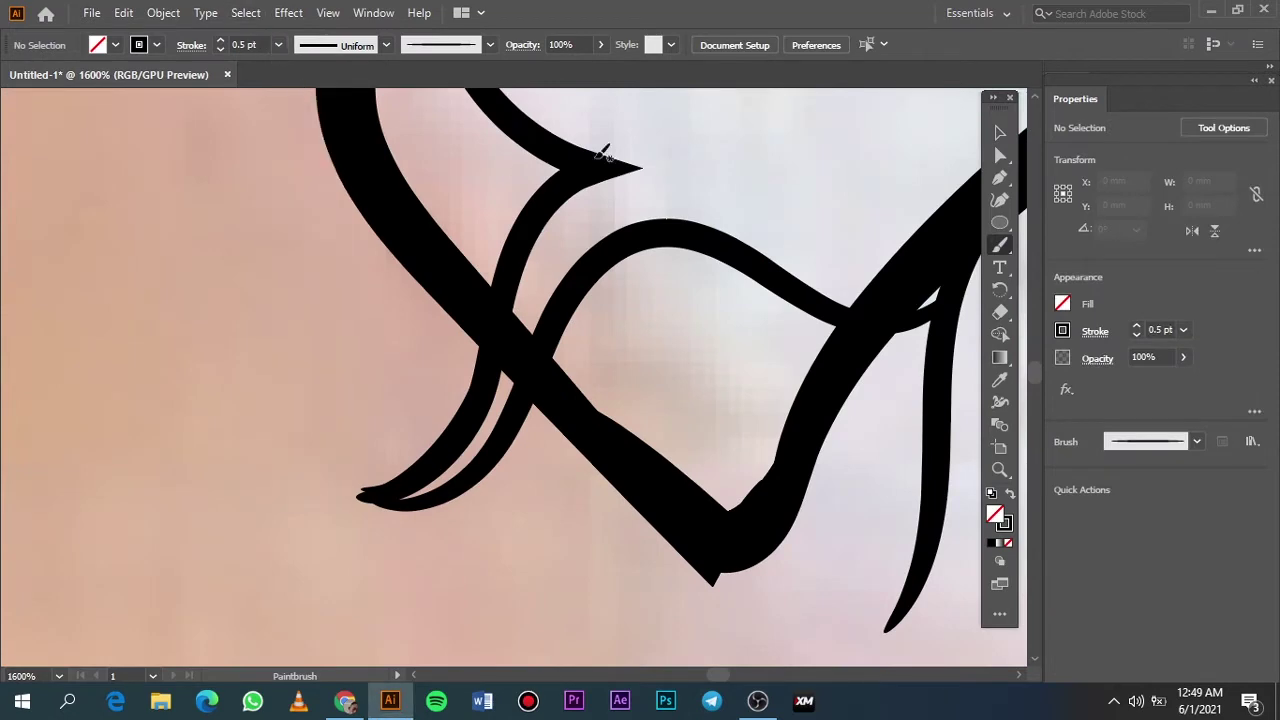
pyautogui.hotkey('ctrl', '0')
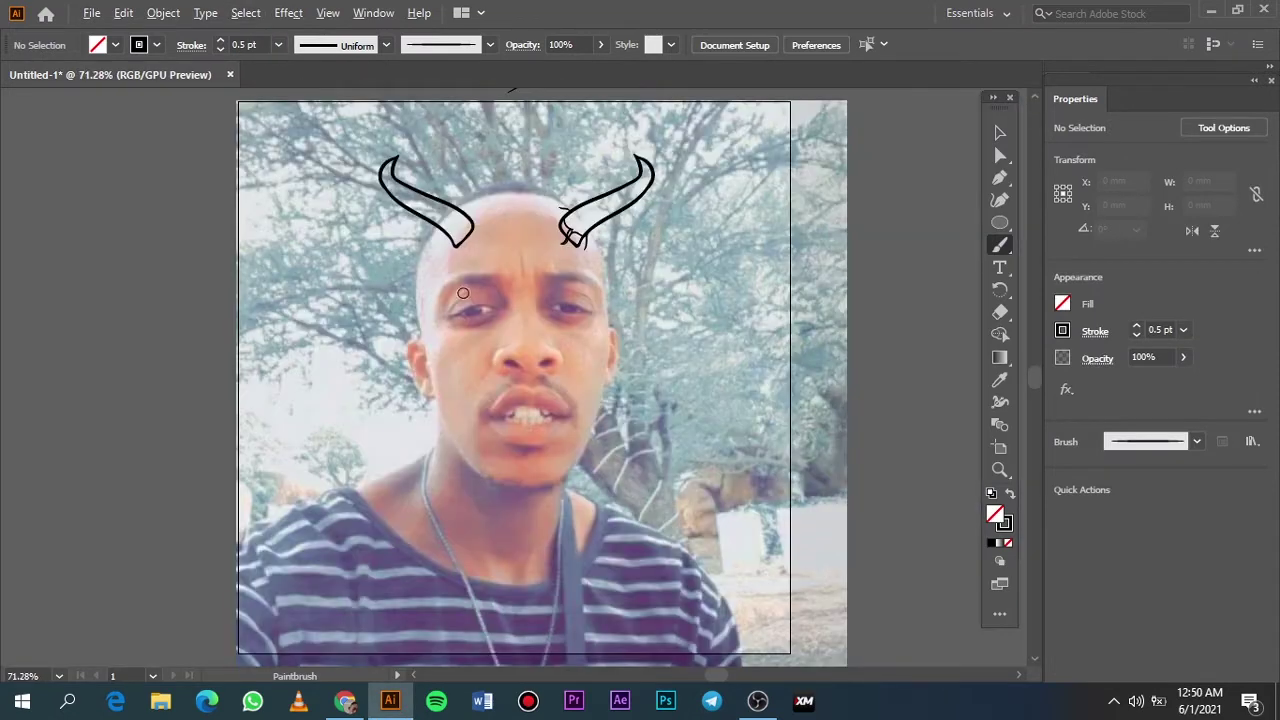
pyautogui.scroll(5, 464, 292)
pyautogui.click(278, 44)
pyautogui.click(300, 106)
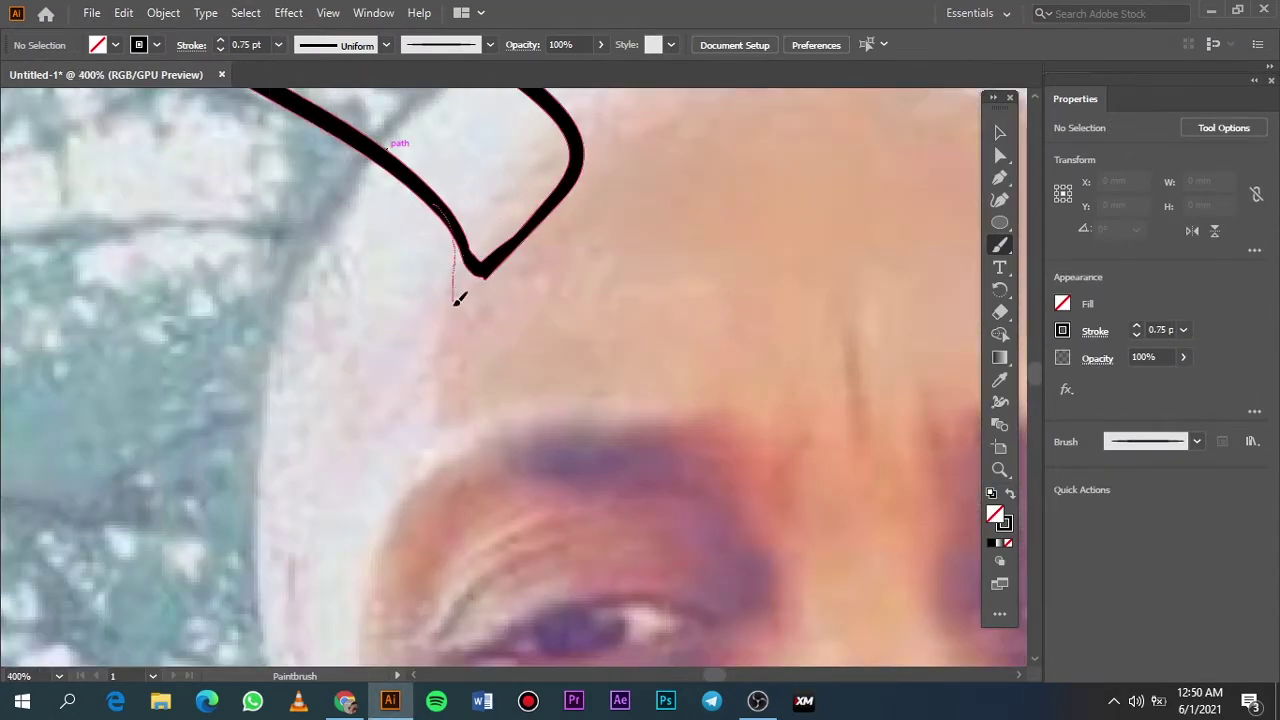
pyautogui.moveTo(449, 213); pyautogui.dragTo(457, 308)
pyautogui.moveTo(558, 186); pyautogui.dragTo(560, 182)
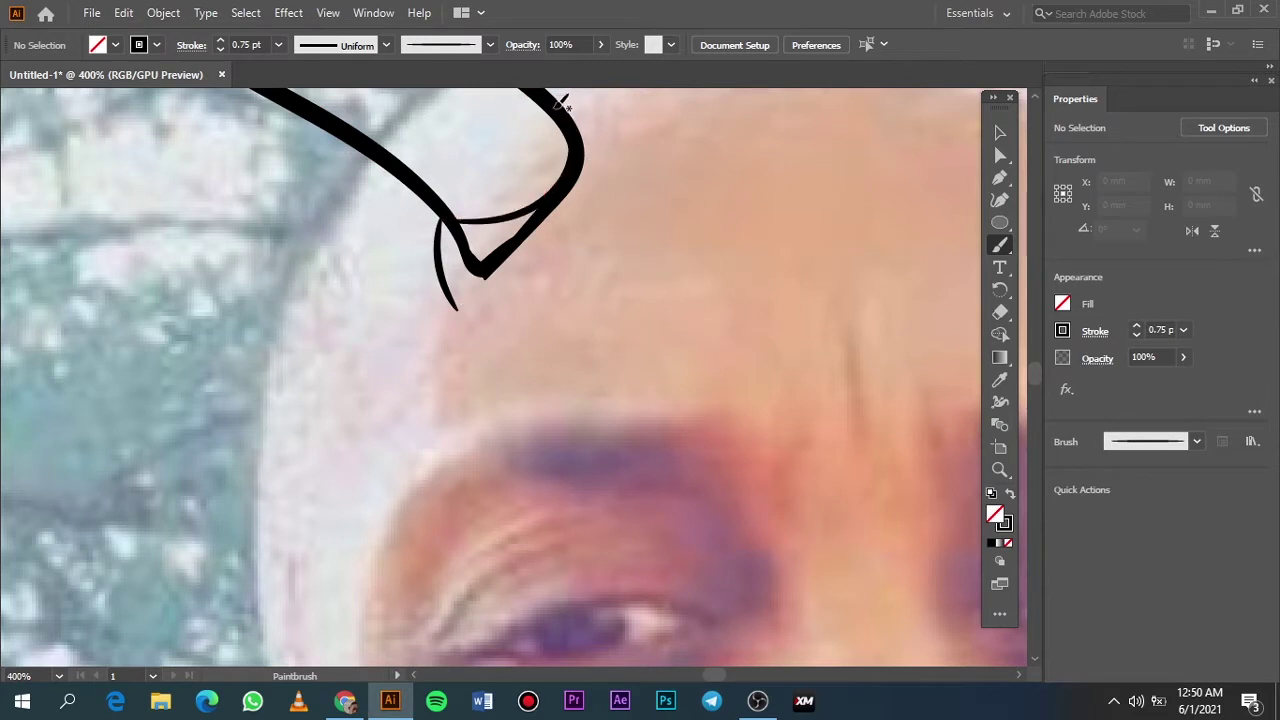
pyautogui.hotkey('ctrl', 'z')
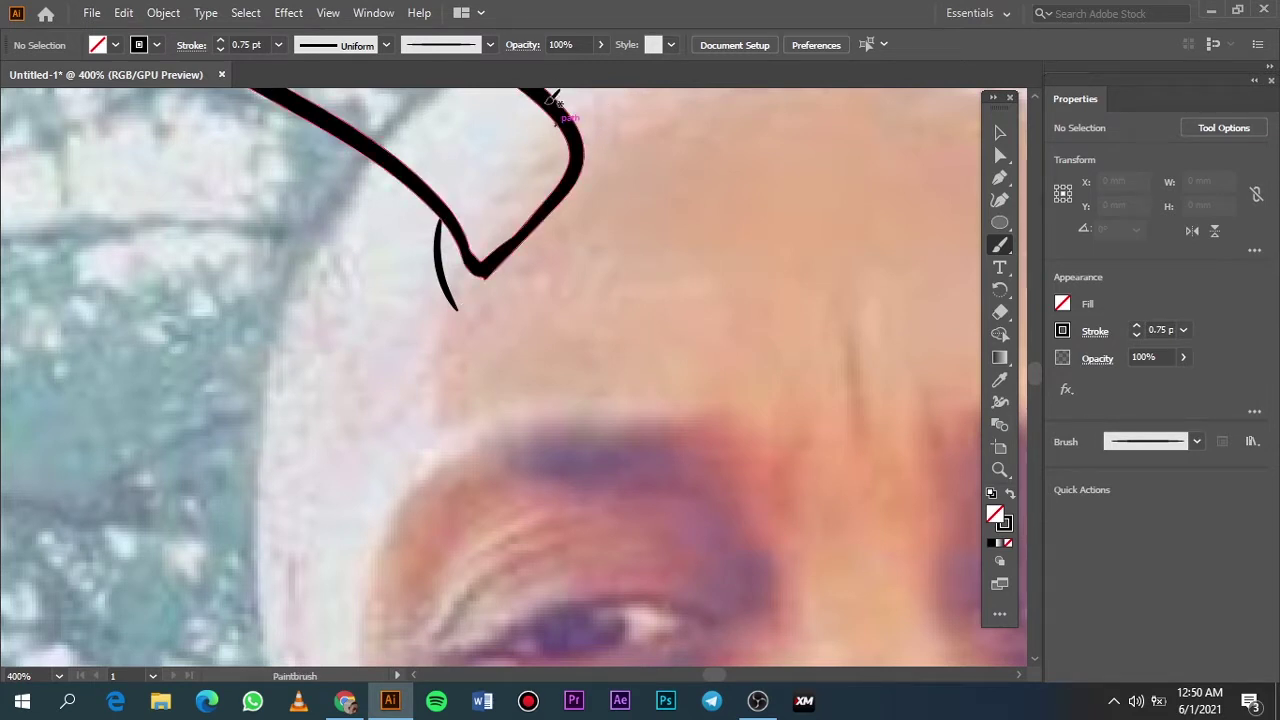
pyautogui.hscroll(3, 557, 174)
pyautogui.moveTo(447, 213); pyautogui.dragTo(456, 182)
pyautogui.scroll(2, 323, 279)
pyautogui.hotkey('ctrl', '0')
# Draw 1 pt curved ribs across the left horn
pyautogui.scroll(5, 413, 228)
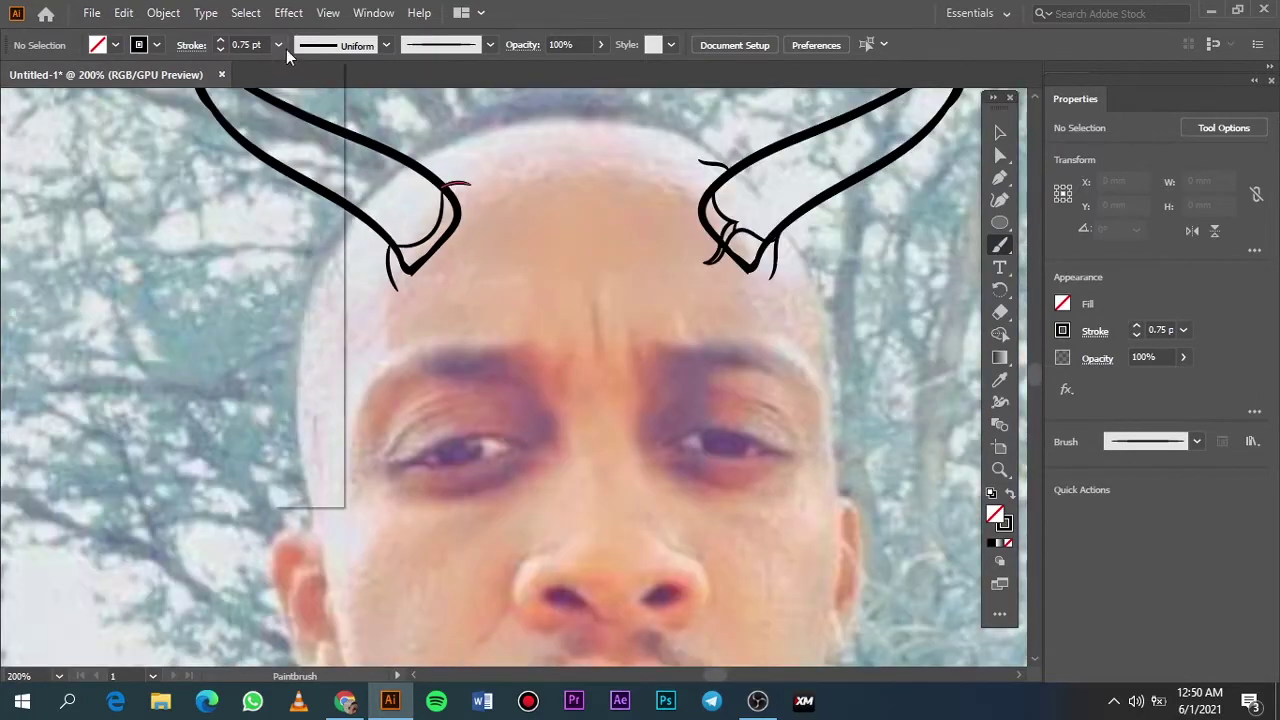
pyautogui.scroll(-2, 698, 436)
pyautogui.click(278, 44)
pyautogui.click(300, 96)
pyautogui.scroll(3, 343, 277)
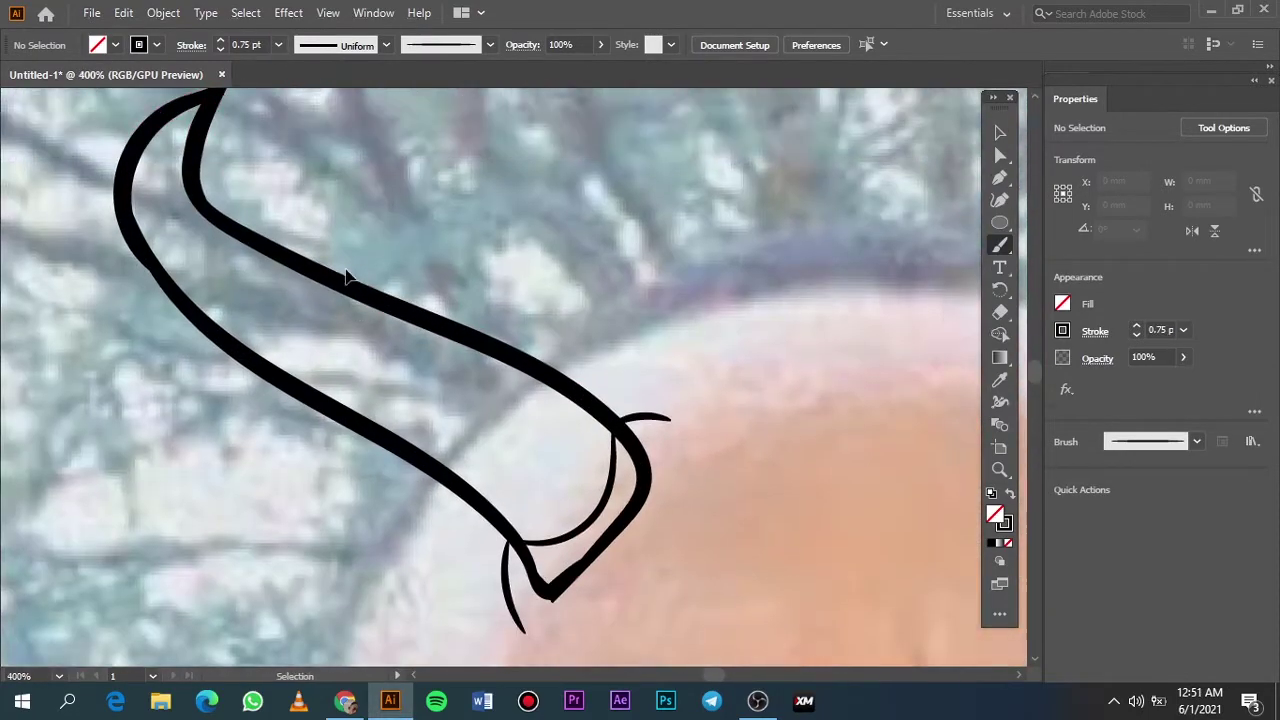
pyautogui.scroll(2, 580, 414)
pyautogui.moveTo(633, 433); pyautogui.dragTo(545, 545)
pyautogui.hotkey('ctrl', 'z')
pyautogui.click(278, 44)
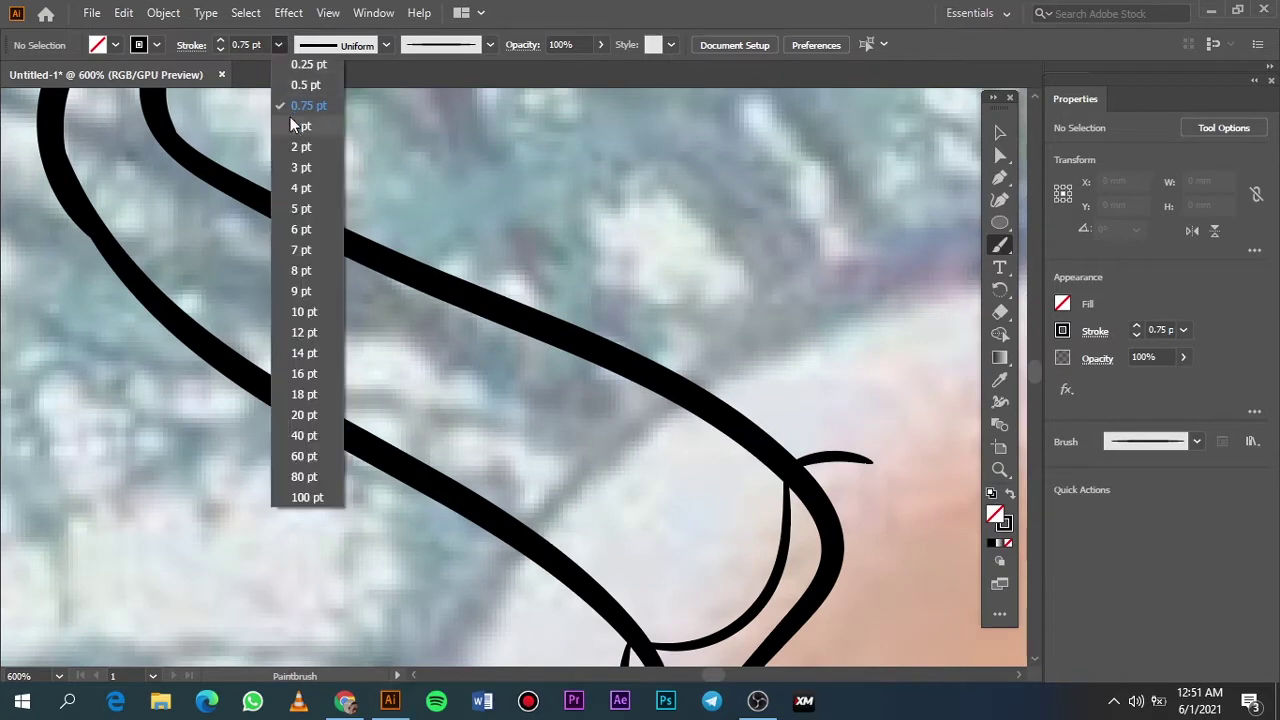
pyautogui.click(300, 118)
pyautogui.moveTo(662, 395); pyautogui.dragTo(548, 545)
pyautogui.moveTo(483, 318); pyautogui.dragTo(357, 443)
# Add three more ribs along the left horn up to its tip
pyautogui.scroll(3, 394, 449)
pyautogui.hscroll(-3, 394, 449)
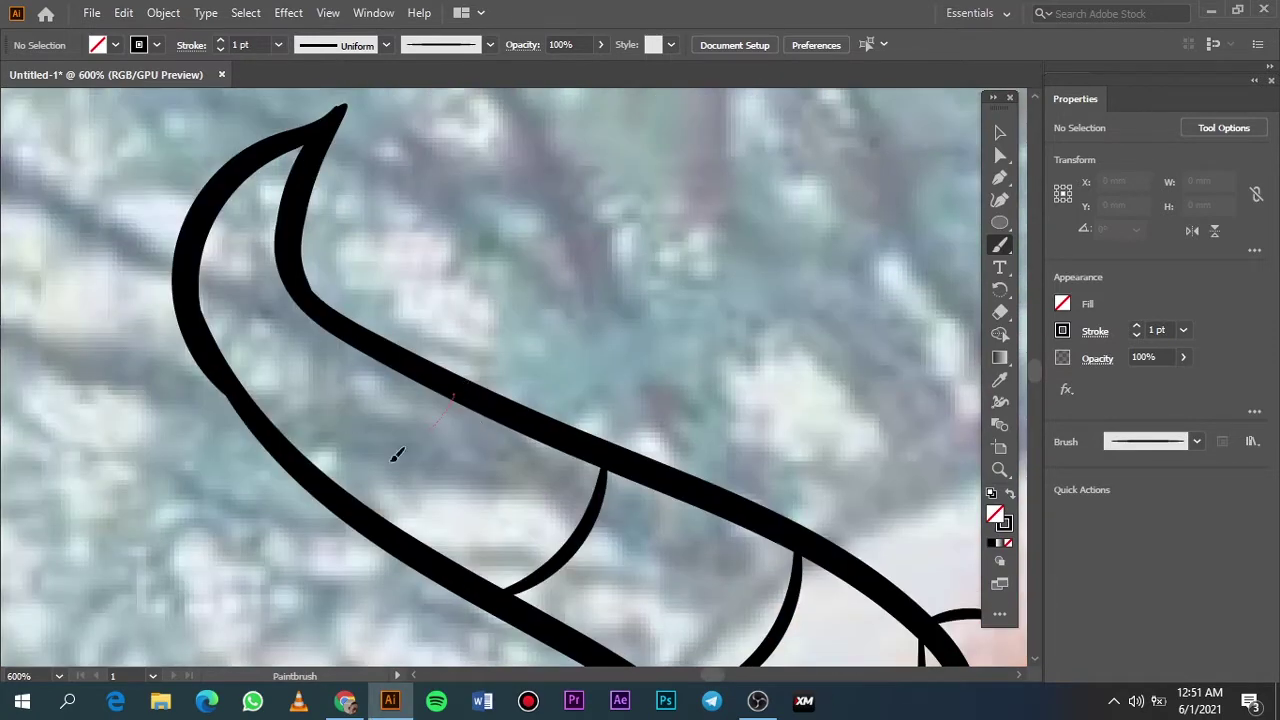
pyautogui.moveTo(452, 398); pyautogui.dragTo(332, 478)
pyautogui.moveTo(312, 320); pyautogui.dragTo(215, 348)
pyautogui.moveTo(290, 255); pyautogui.dragTo(212, 218)
pyautogui.scroll(-3, 380, 286)
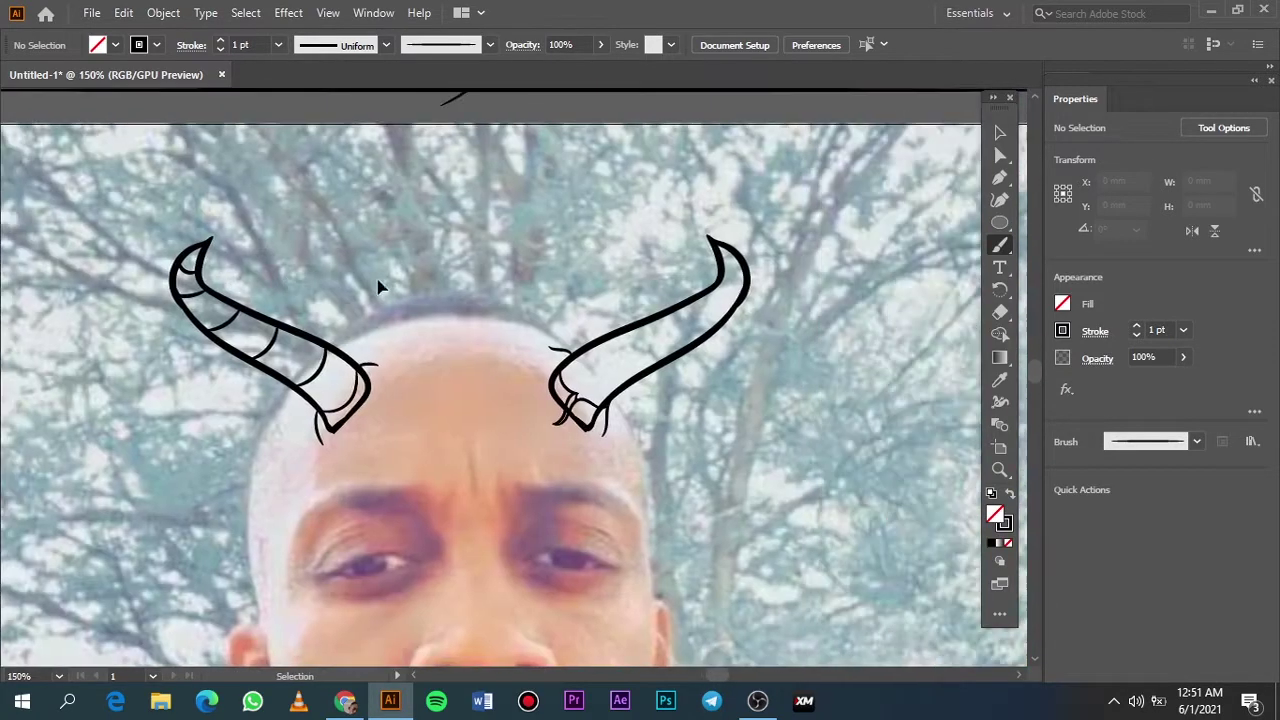
pyautogui.scroll(2, 329, 403)
pyautogui.scroll(1, 302, 494)
# Brush five curved ribs across the right horn up to its tip
pyautogui.moveTo(302, 494); pyautogui.dragTo(224, 368)
pyautogui.moveTo(512, 420); pyautogui.dragTo(392, 290)
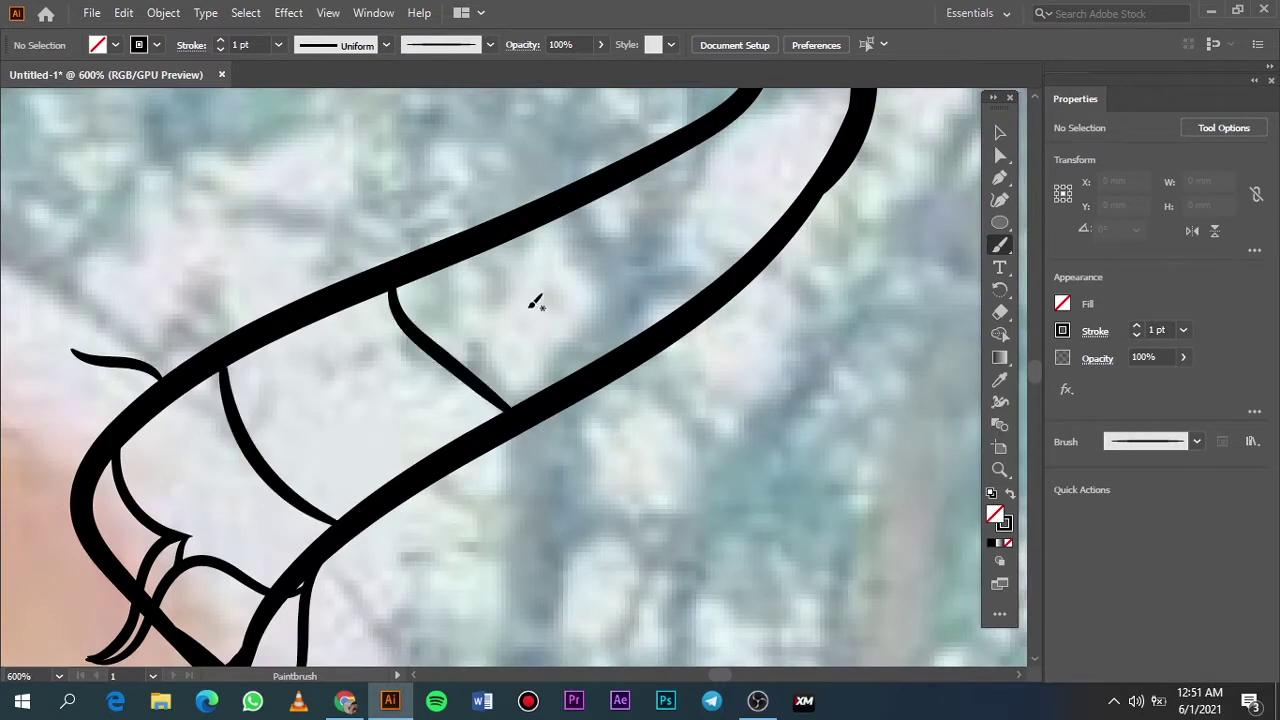
pyautogui.moveTo(604, 186); pyautogui.dragTo(600, 180)
pyautogui.scroll(2, 617, 195)
pyautogui.moveTo(628, 354); pyautogui.dragTo(593, 295)
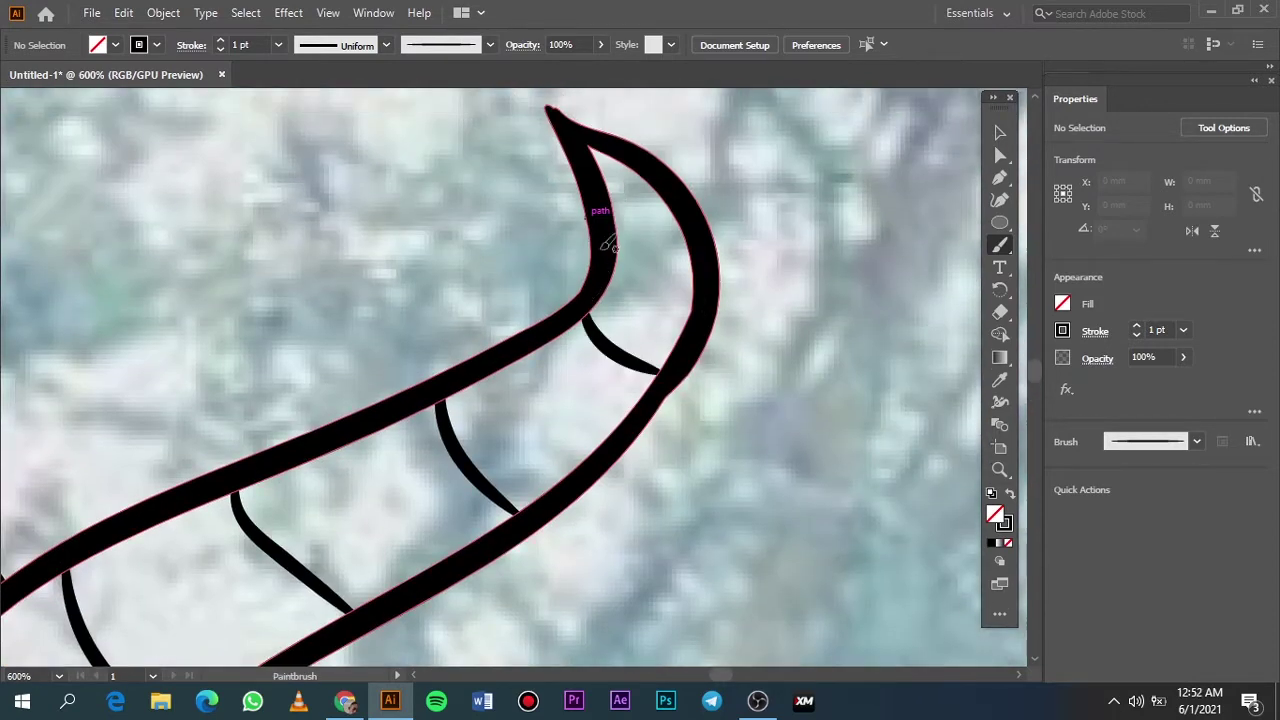
pyautogui.moveTo(608, 240); pyautogui.dragTo(682, 264)
pyautogui.hotkey('ctrl', '0')
# Open the Layers panel, toggle the photo layer to check linework, and zoom onto the right face
pyautogui.press('F7')
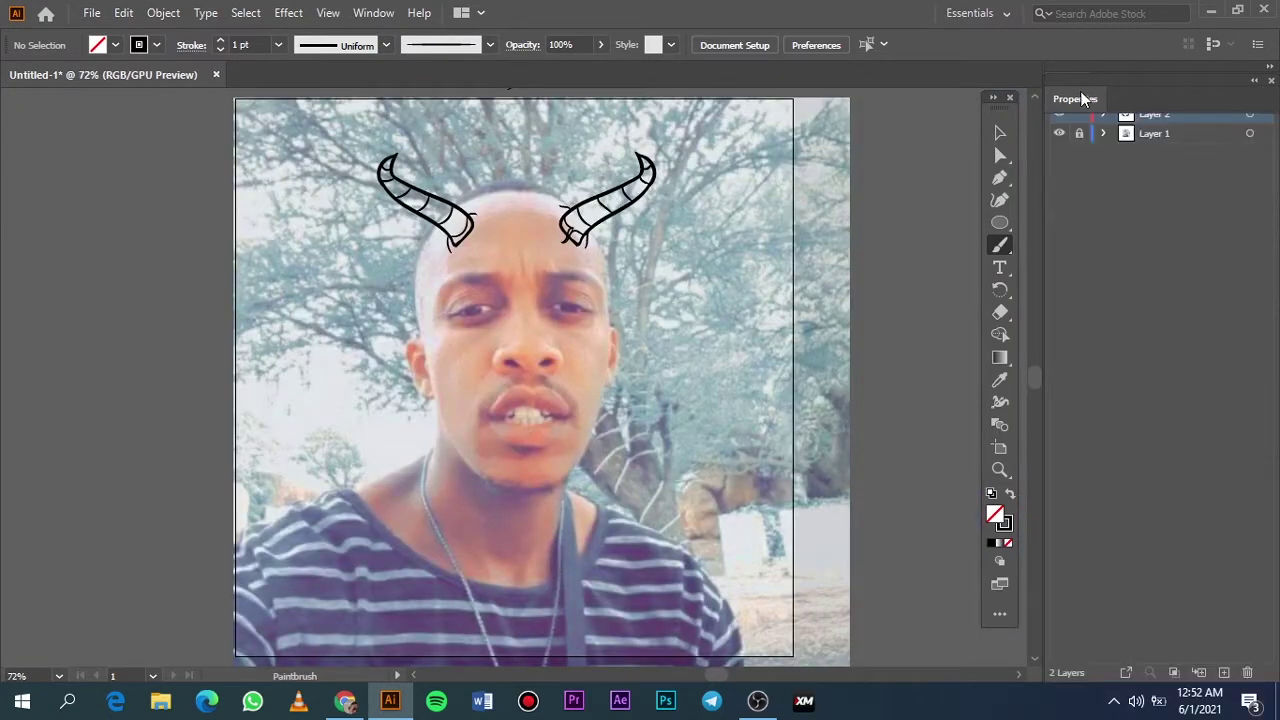
pyautogui.click(1176, 86)
pyautogui.click(1121, 85)
pyautogui.click(1059, 133)
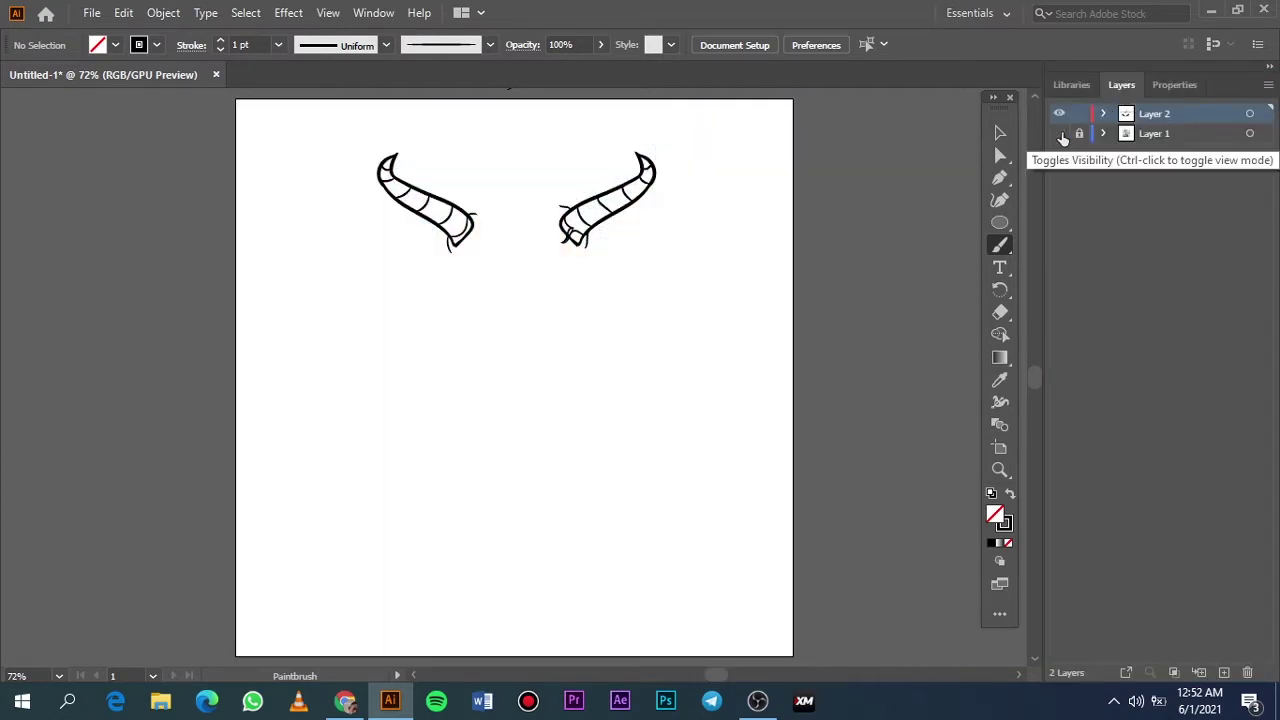
pyautogui.click(1059, 133)
pyautogui.hotkey('ctrl', '+')
pyautogui.hotkey('ctrl', '+')
pyautogui.scroll(-2, 608, 249)
pyautogui.hotkey('ctrl', '+')
pyautogui.scroll(2, 640, 240)
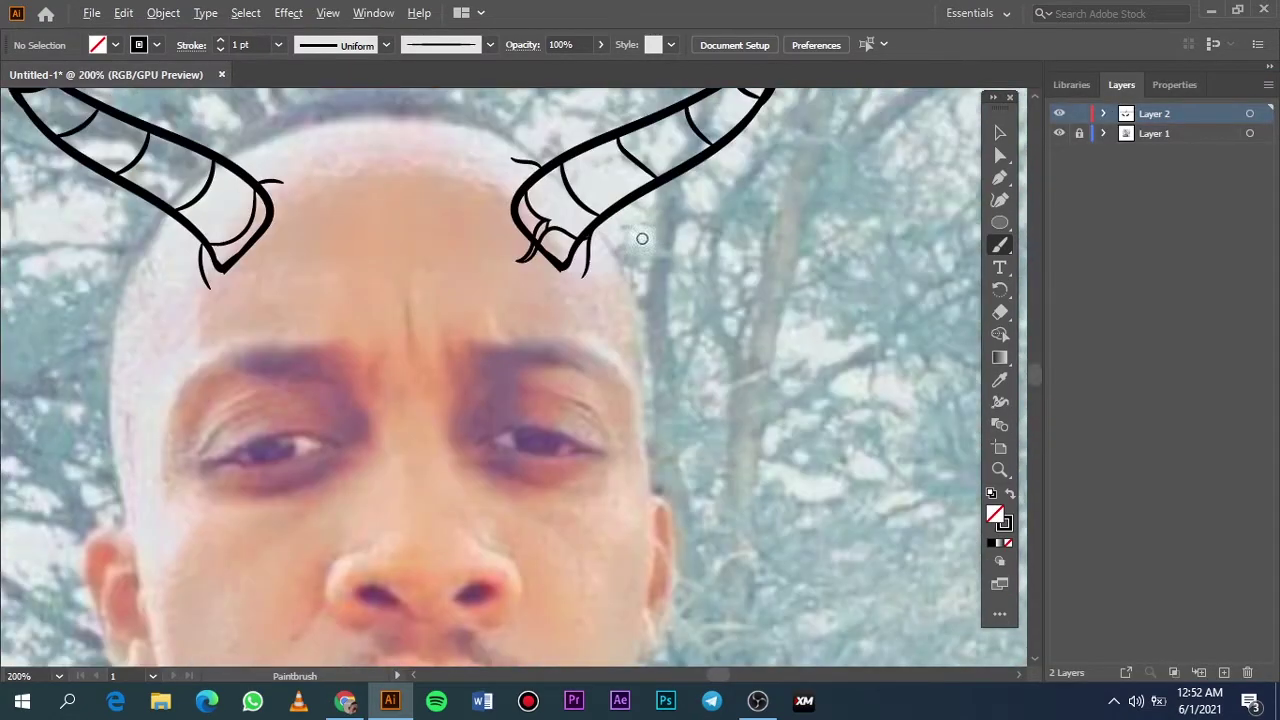
pyautogui.hotkey('ctrl', '+')
# Trace the right side of the head past the eye down toward the chin
pyautogui.moveTo(620, 202); pyautogui.dragTo(624, 330)
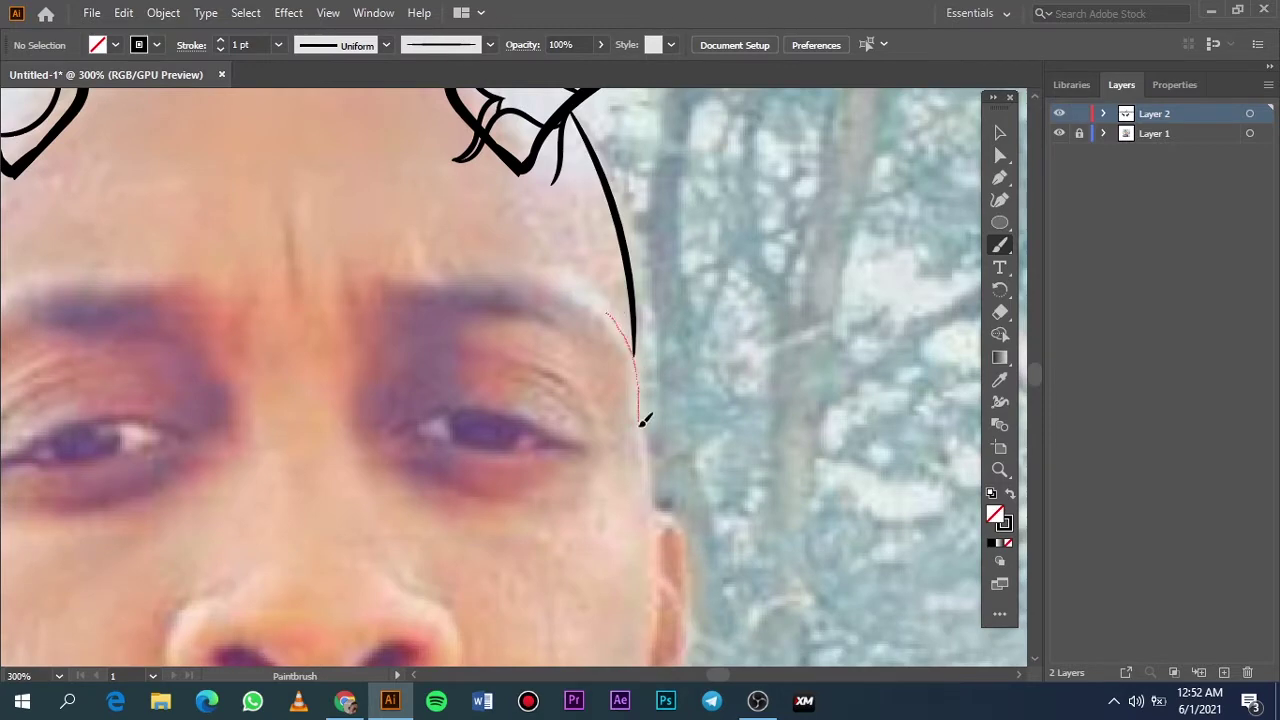
pyautogui.moveTo(643, 420); pyautogui.dragTo(650, 540)
pyautogui.hotkey('ctrl', 'z')
pyautogui.moveTo(608, 314); pyautogui.dragTo(650, 515)
pyautogui.scroll(-3, 567, 394)
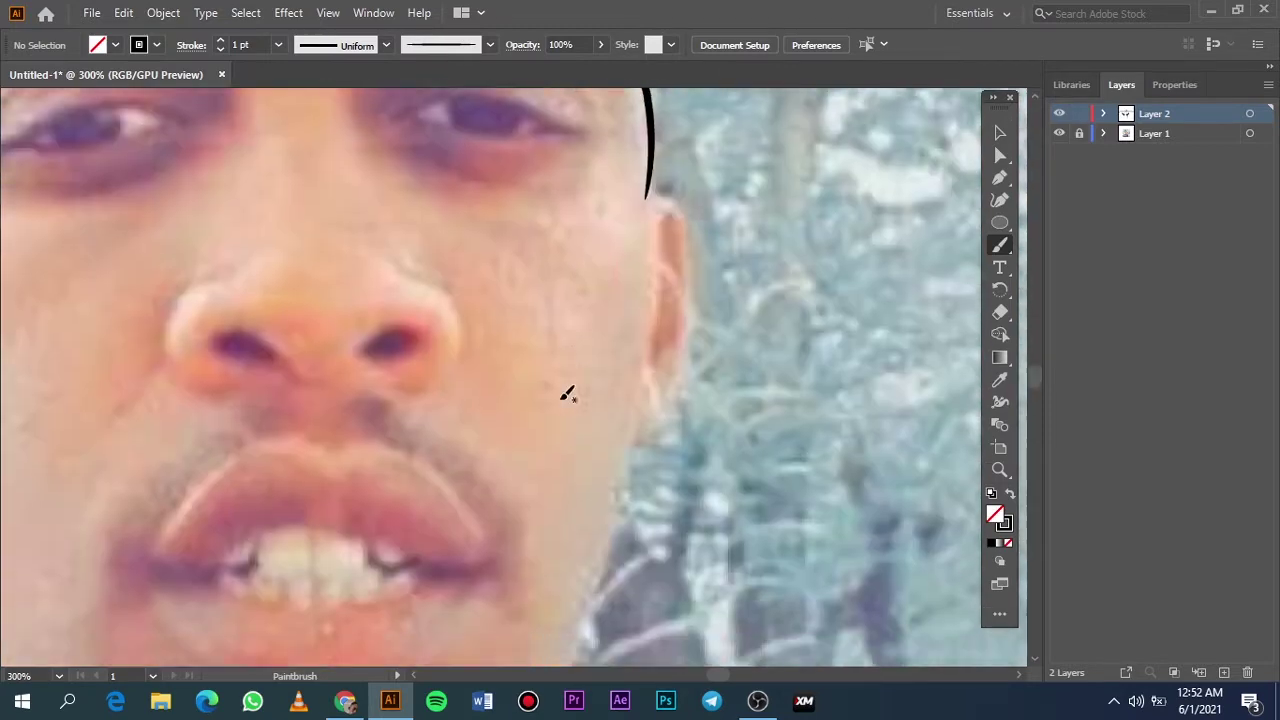
pyautogui.scroll(3, 567, 394)
pyautogui.moveTo(638, 241); pyautogui.dragTo(631, 292)
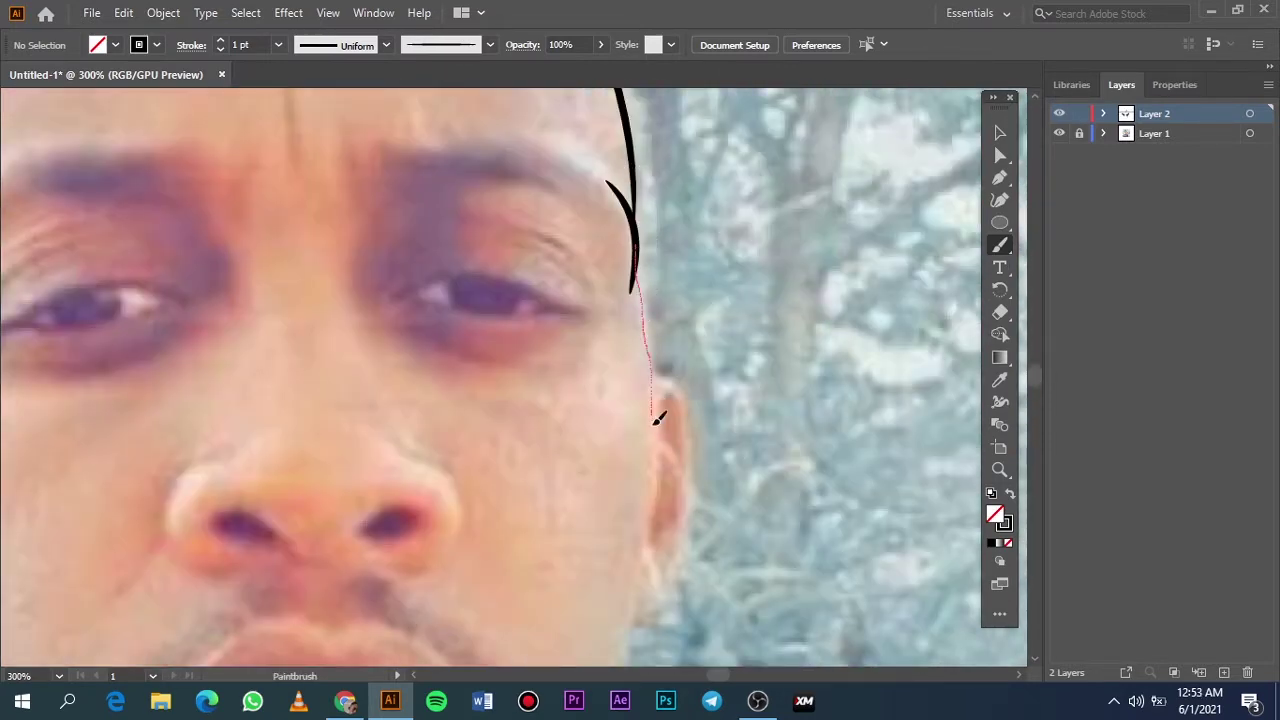
pyautogui.moveTo(657, 418); pyautogui.dragTo(623, 640)
pyautogui.scroll(-5, 594, 469)
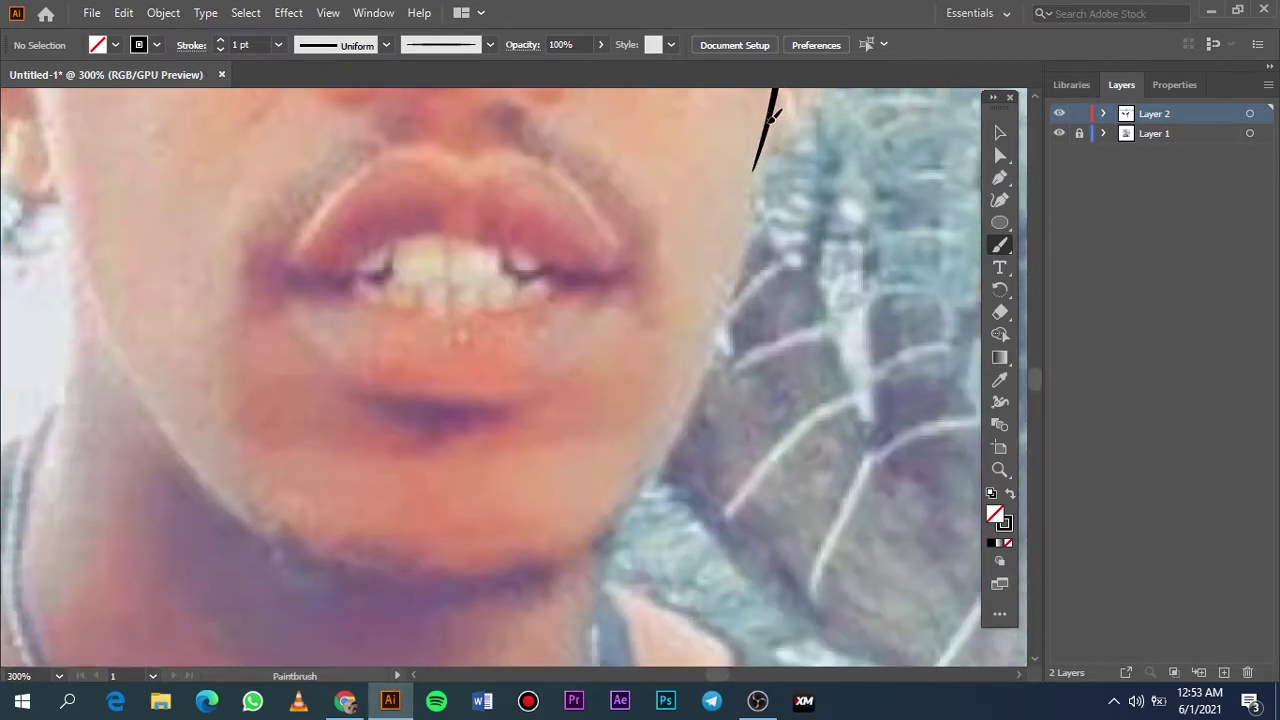
pyautogui.moveTo(672, 432); pyautogui.dragTo(503, 575)
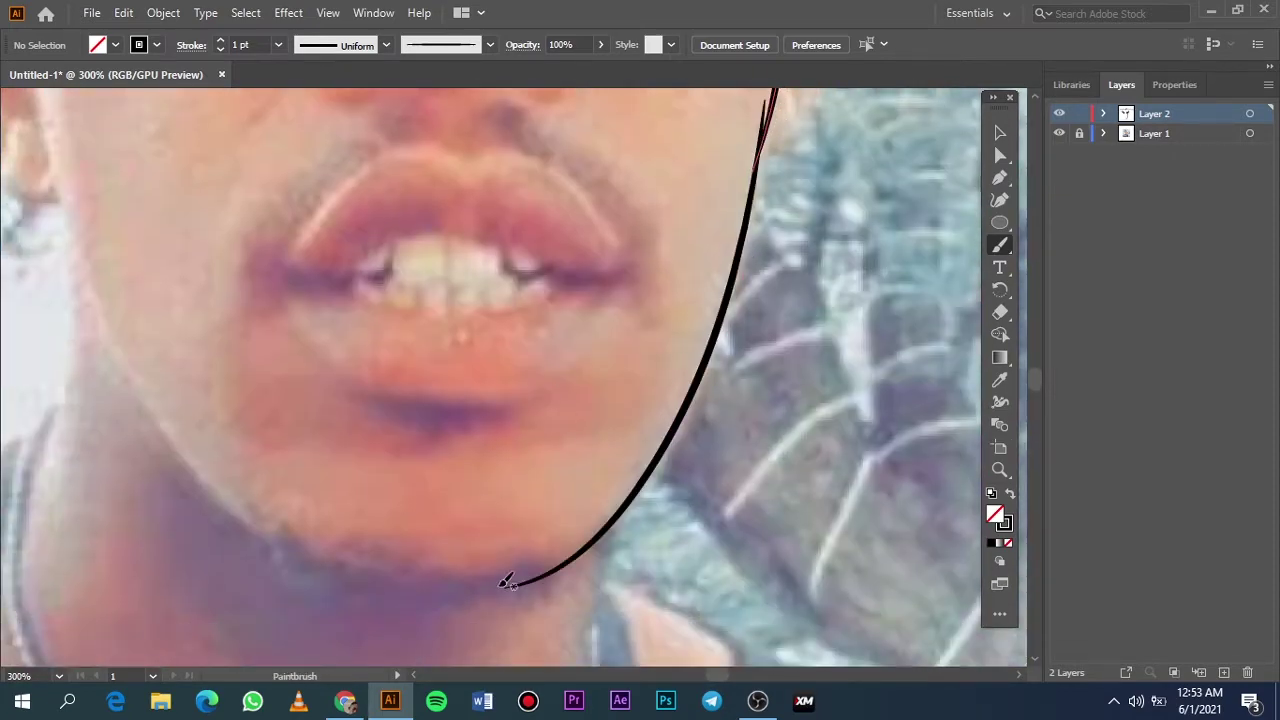
pyautogui.scroll(3, 640, 290)
pyautogui.scroll(-3, 455, 408)
pyautogui.scroll(-1, 455, 408)
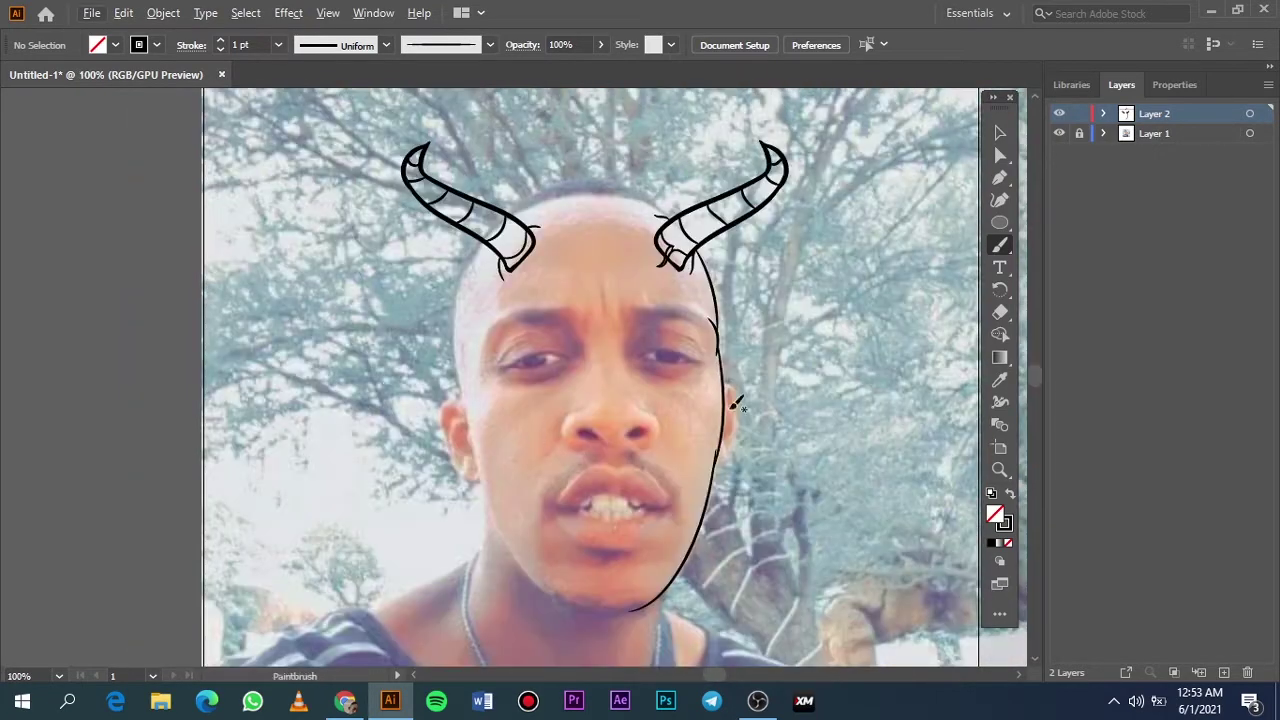
pyautogui.scroll(5, 738, 404)
# Trace the right jaw and outline the ear
pyautogui.moveTo(678, 440); pyautogui.dragTo(656, 243)
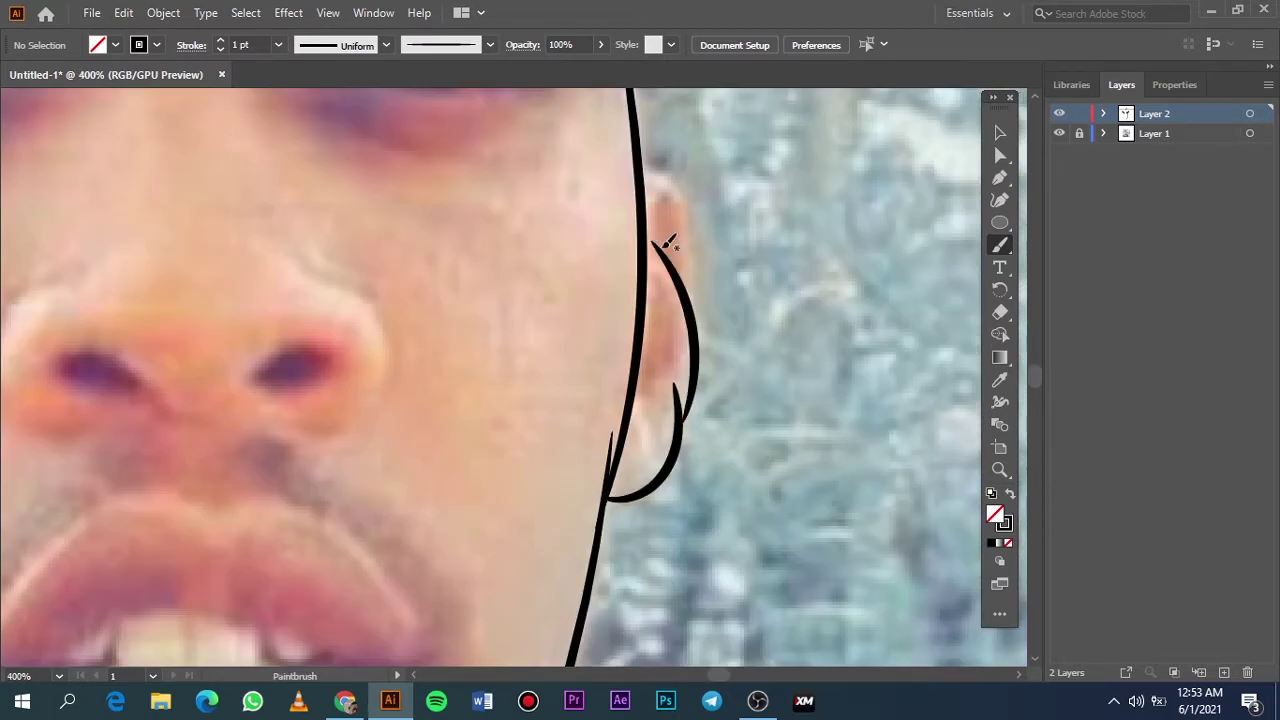
pyautogui.moveTo(690, 303); pyautogui.dragTo(641, 152)
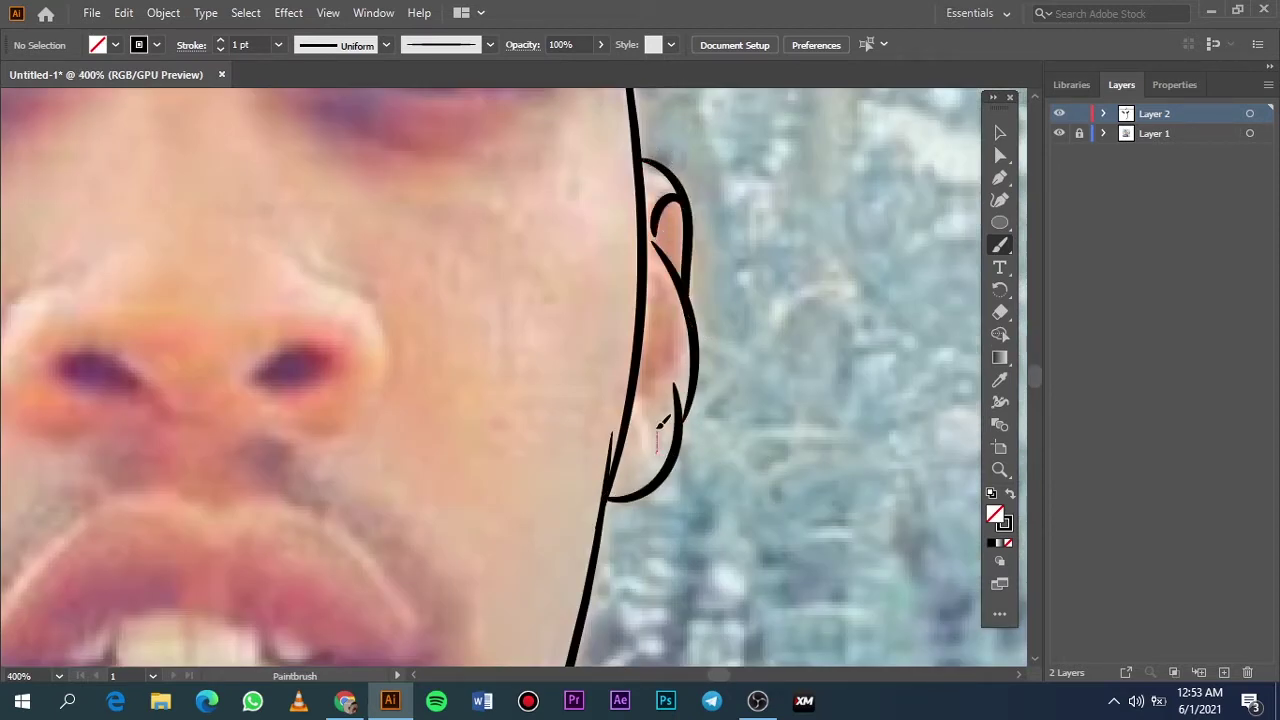
pyautogui.moveTo(660, 425); pyautogui.dragTo(655, 260)
pyautogui.hotkey('ctrl', '0')
# Toggle the photo layer to compare, then trace the left side of the head
pyautogui.click(1058, 134)
pyautogui.click(1058, 134)
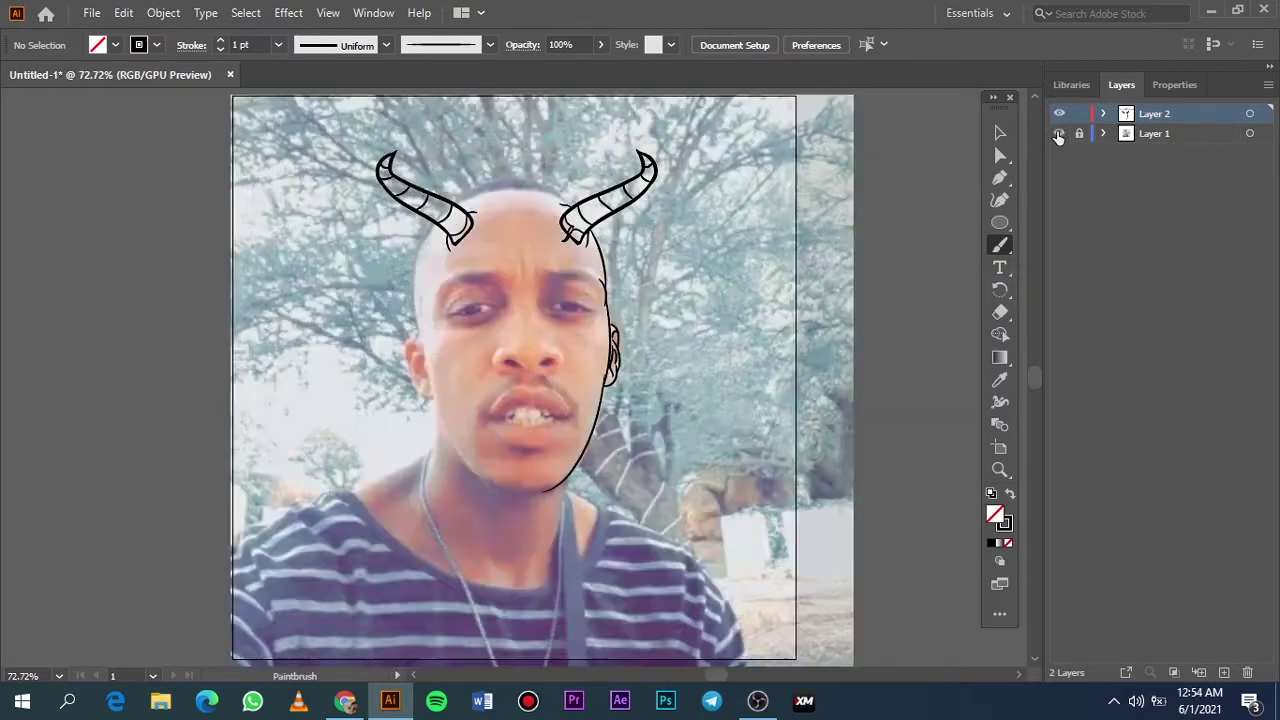
pyautogui.click(1058, 134)
pyautogui.click(1058, 134)
pyautogui.hotkey('ctrl', '+')
pyautogui.hotkey('ctrl', '+')
pyautogui.hotkey('ctrl', '+')
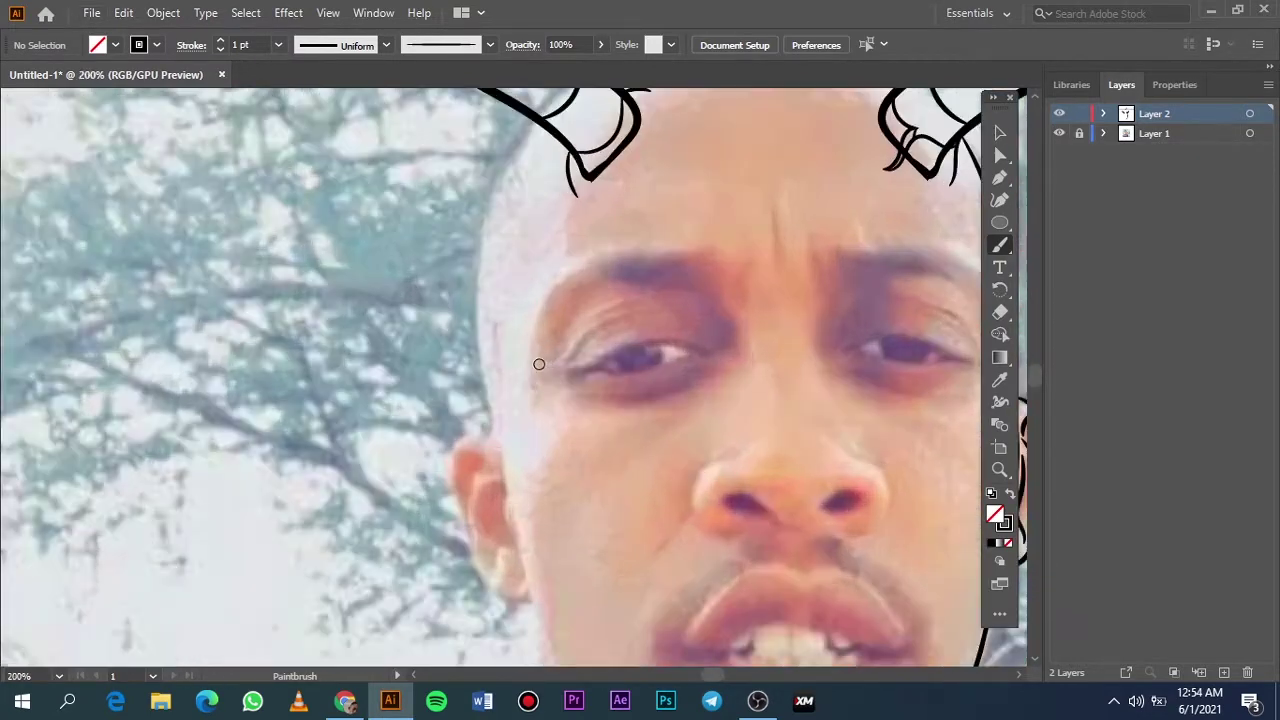
pyautogui.moveTo(495, 415); pyautogui.dragTo(580, 588)
pyautogui.hotkey('ctrl', '+')
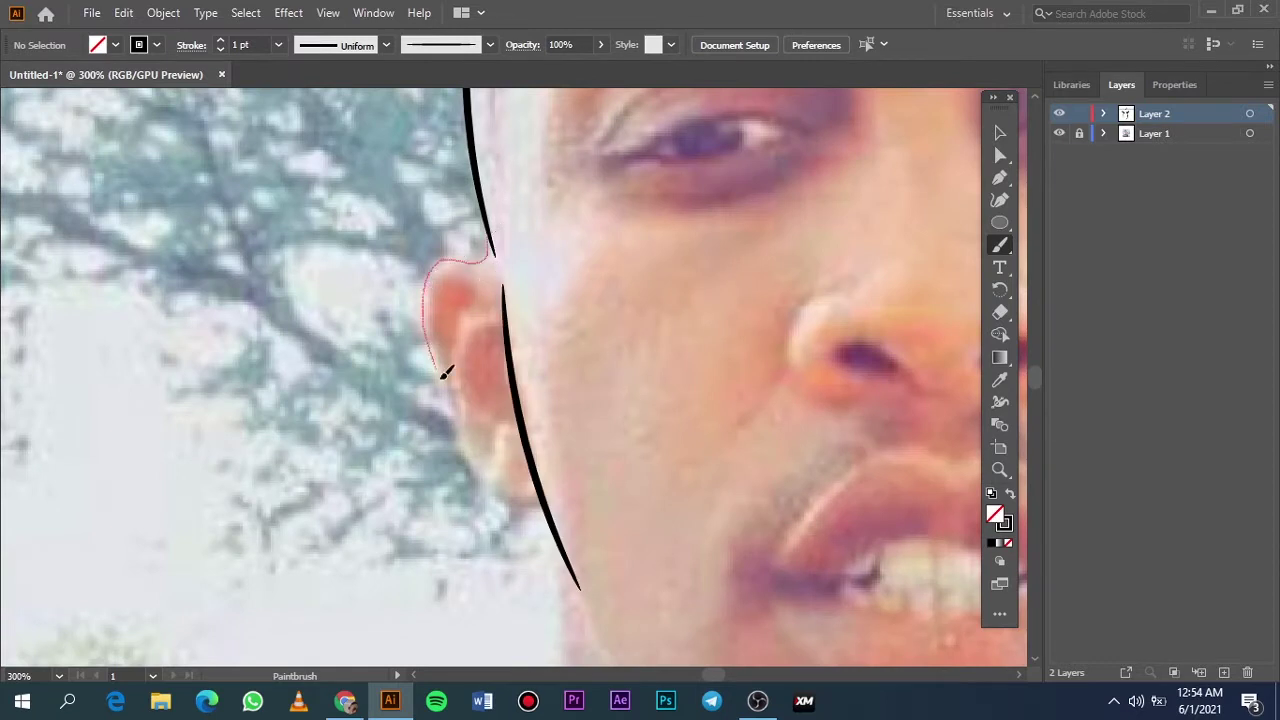
# Outline the left ear and add its inner curve strokes
pyautogui.moveTo(443, 375); pyautogui.dragTo(453, 414)
pyautogui.moveTo(502, 487); pyautogui.dragTo(540, 508)
pyautogui.moveTo(497, 333); pyautogui.dragTo(503, 424)
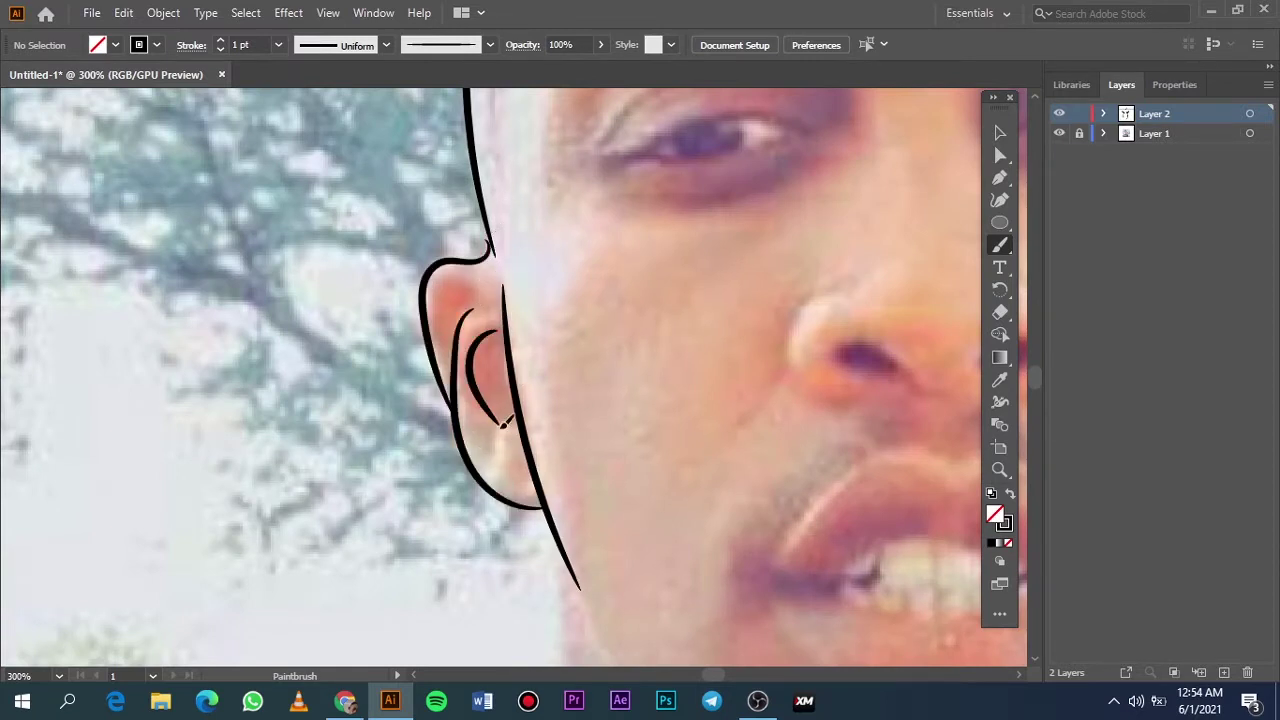
pyautogui.moveTo(463, 277); pyautogui.dragTo(459, 416)
pyautogui.scroll(-5, 528, 400)
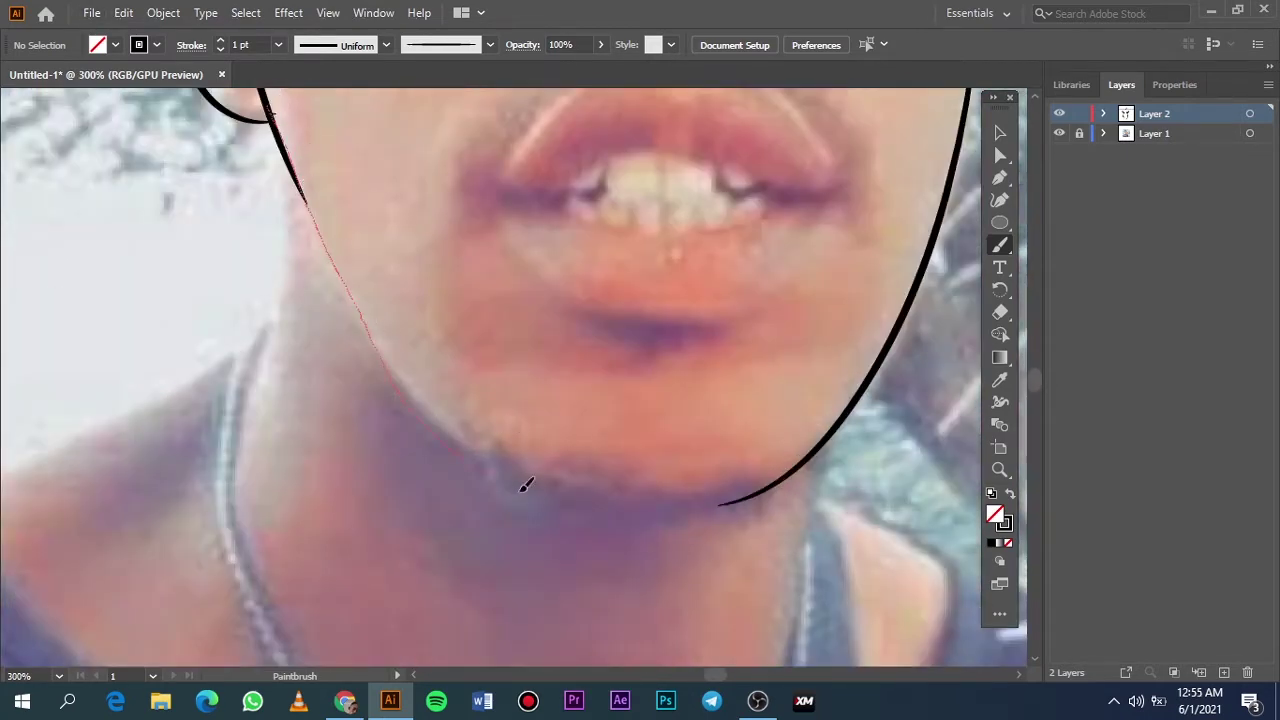
# Retrace the left jawline down to the chin
pyautogui.moveTo(525, 485); pyautogui.dragTo(272, 100)
pyautogui.moveTo(406, 380); pyautogui.dragTo(538, 494)
pyautogui.moveTo(430, 414); pyautogui.dragTo(586, 482)
pyautogui.hotkey('ctrl', '0')
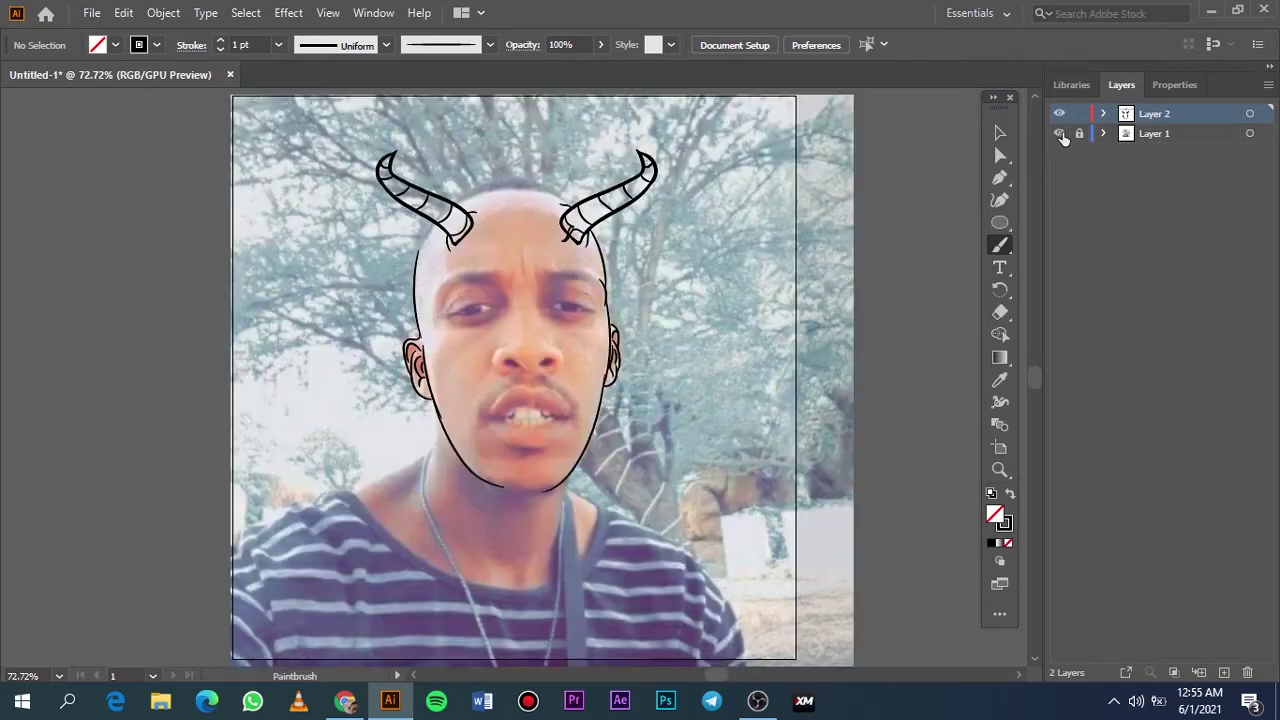
# Brush a wavy dripping neckline below the jaw across the neck
pyautogui.hotkey('ctrl', '+')
pyautogui.hotkey('ctrl', '+')
pyautogui.hotkey('ctrl', '+')
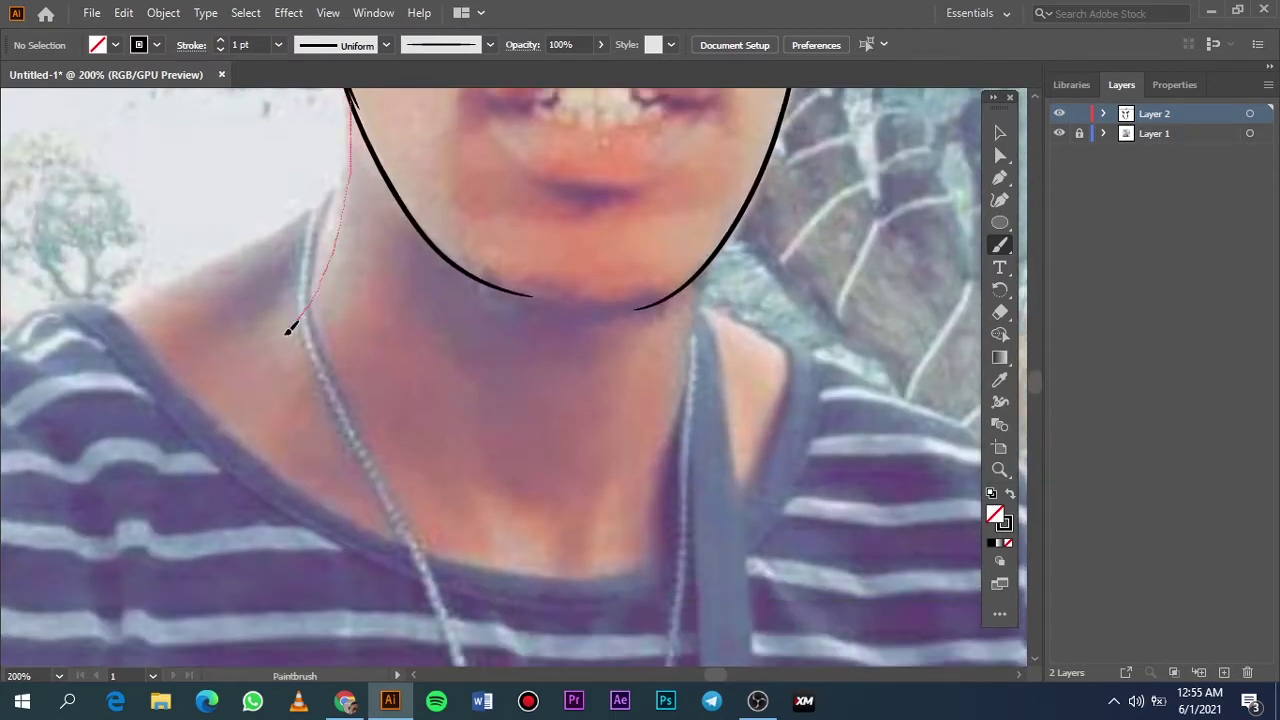
pyautogui.moveTo(362, 354); pyautogui.dragTo(436, 380)
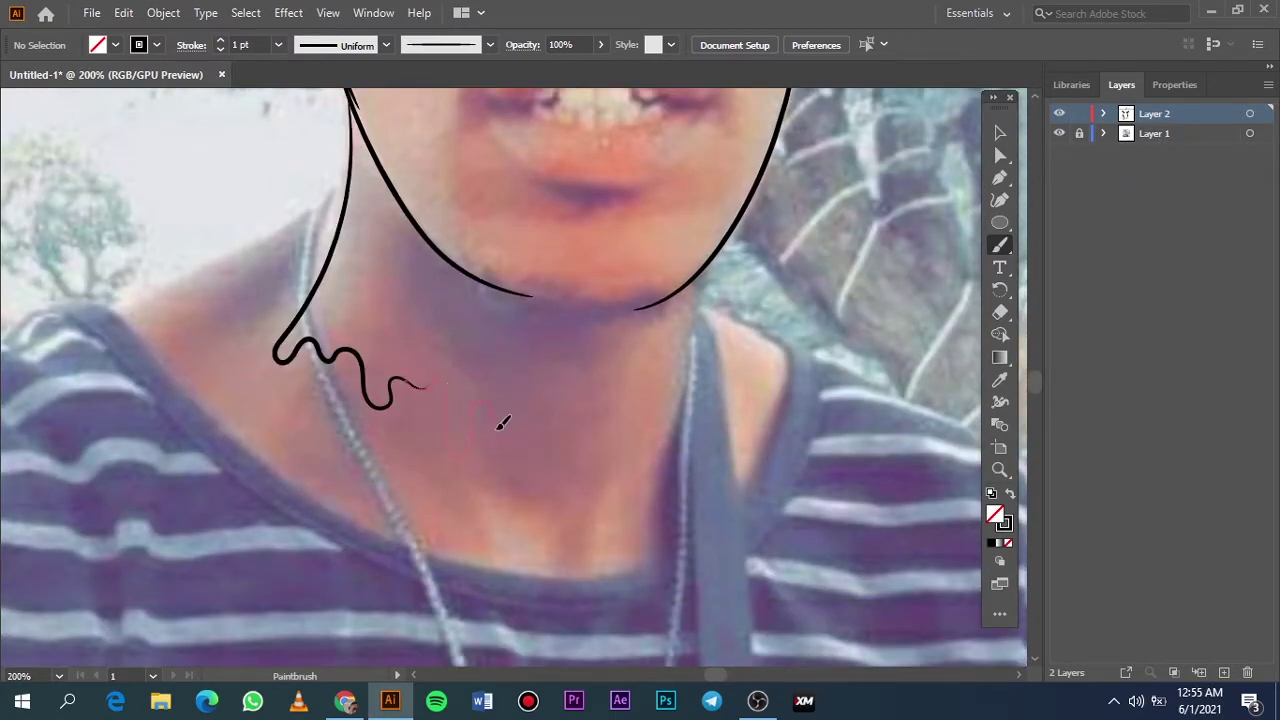
pyautogui.moveTo(566, 395); pyautogui.dragTo(561, 412)
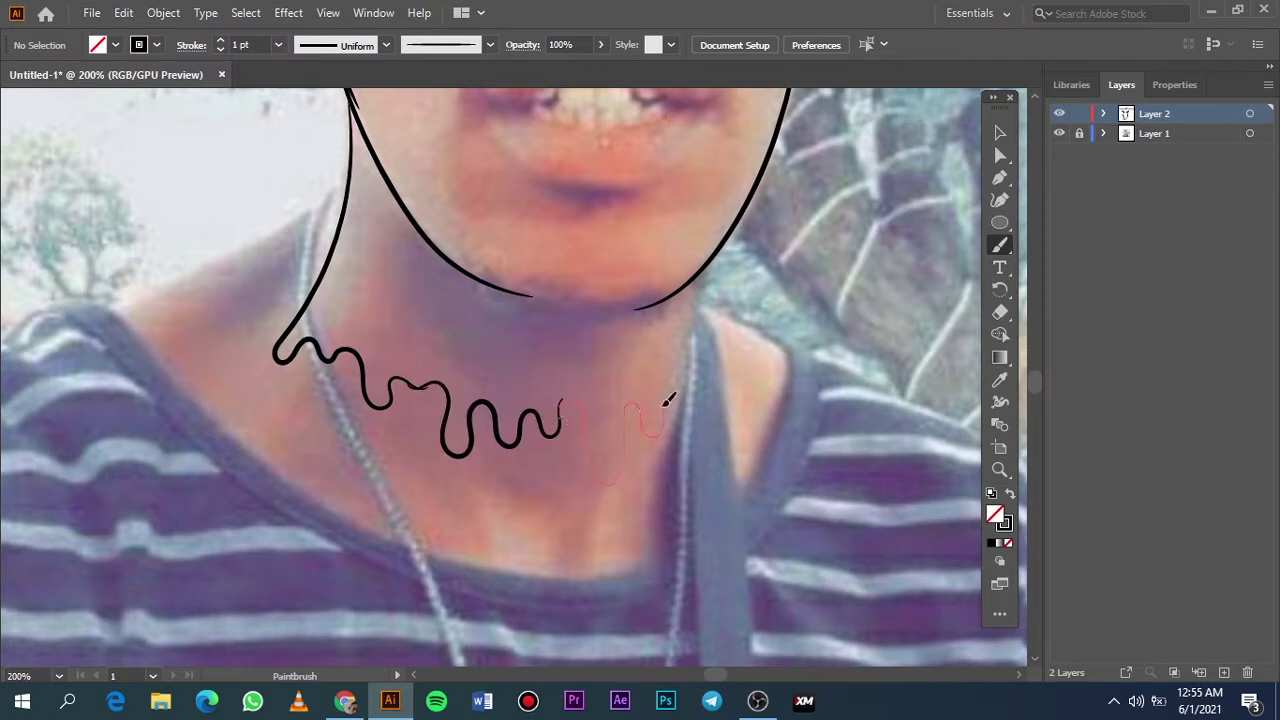
pyautogui.hotkey('ctrl', '0')
# Outline the bottom lip's lower edge and the line where the lips meet
pyautogui.click(1059, 133)
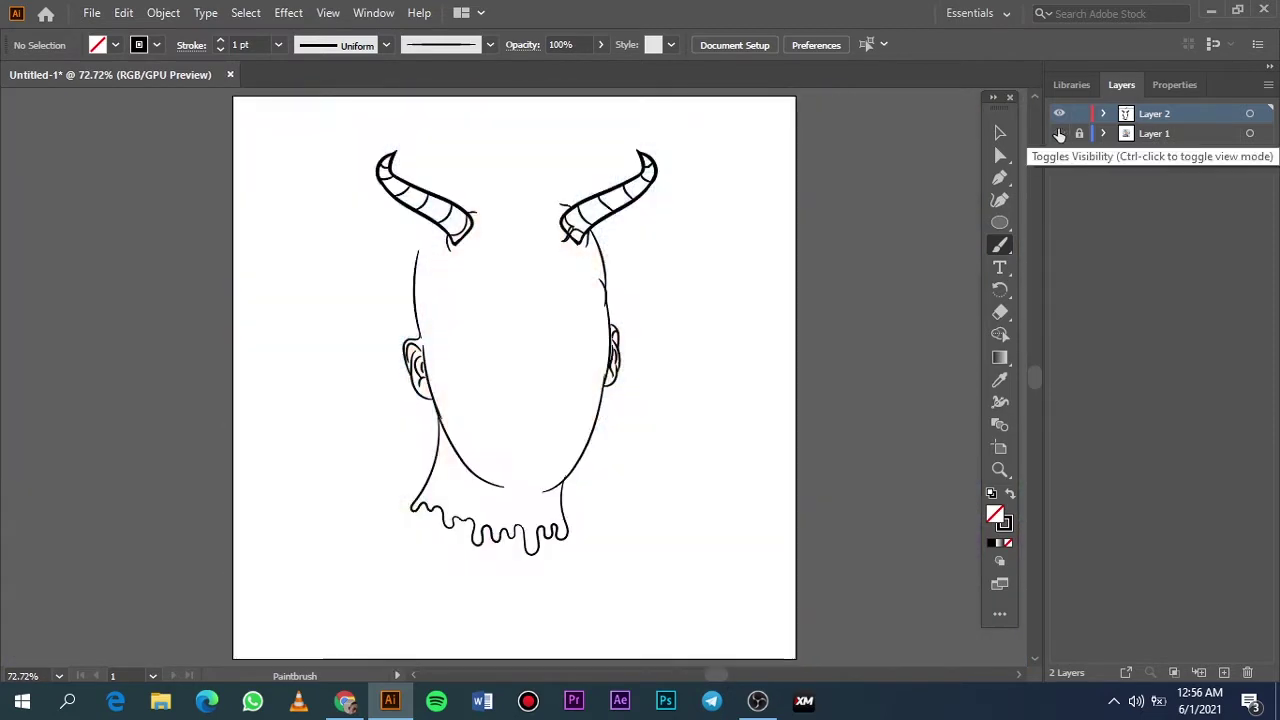
pyautogui.click(1059, 133)
pyautogui.scroll(5, 586, 414)
pyautogui.scroll(-3, 537, 517)
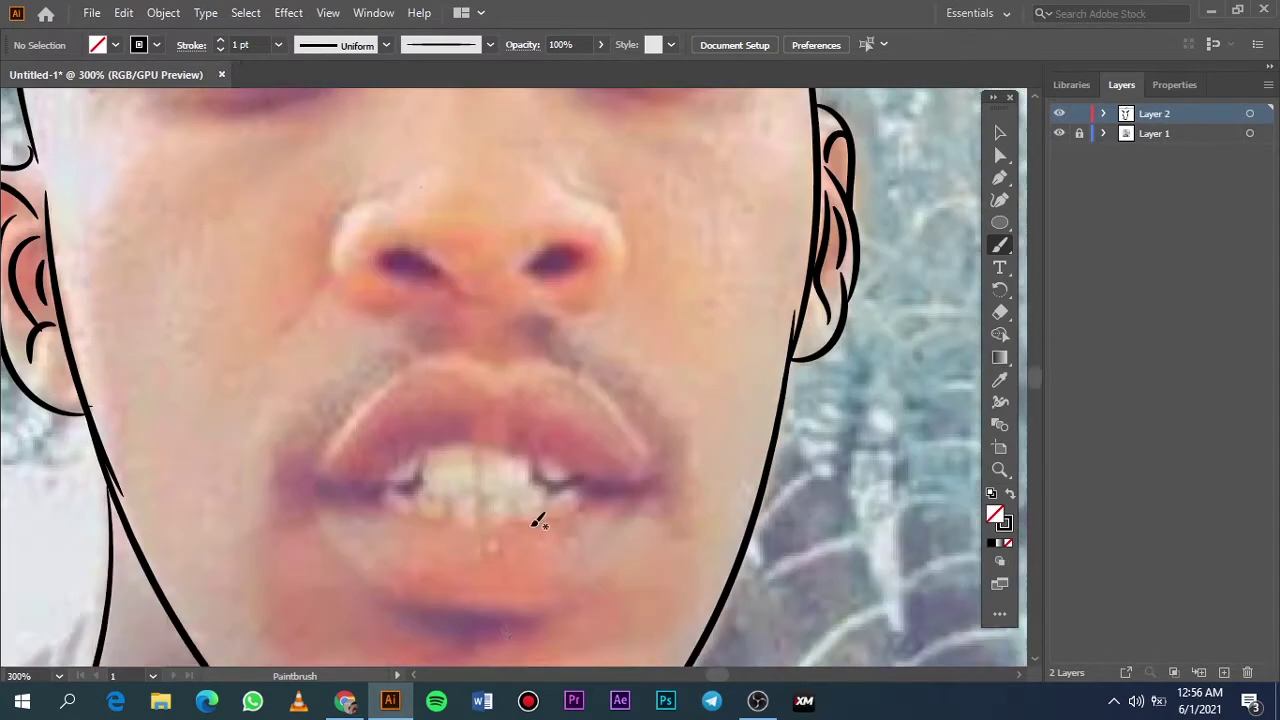
pyautogui.scroll(2, 252, 312)
pyautogui.moveTo(694, 320)
pyautogui.mouseDown()
pyautogui.moveTo(686, 308)
pyautogui.moveTo(706, 298)
pyautogui.mouseUp()
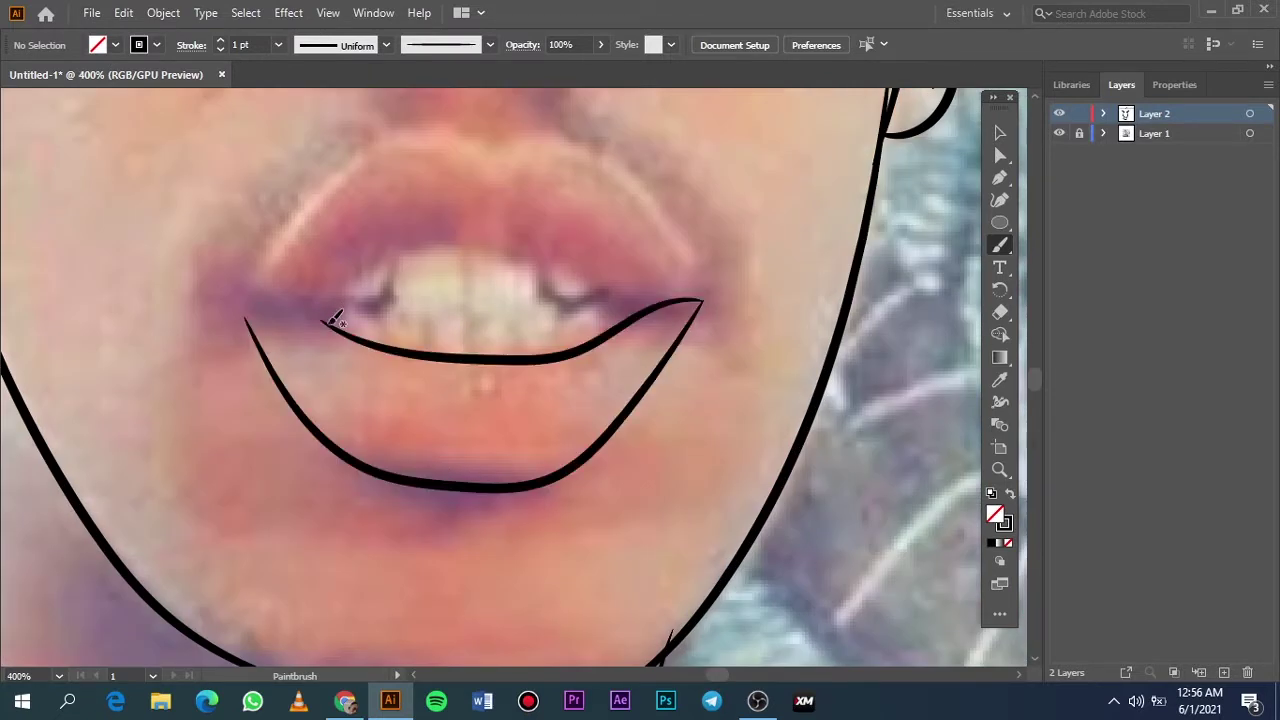
pyautogui.moveTo(334, 316); pyautogui.dragTo(248, 312)
# Outline the upper lip from the right corner to the left corner
pyautogui.moveTo(398, 235); pyautogui.dragTo(452, 237)
pyautogui.hotkey('ctrl', 'z')
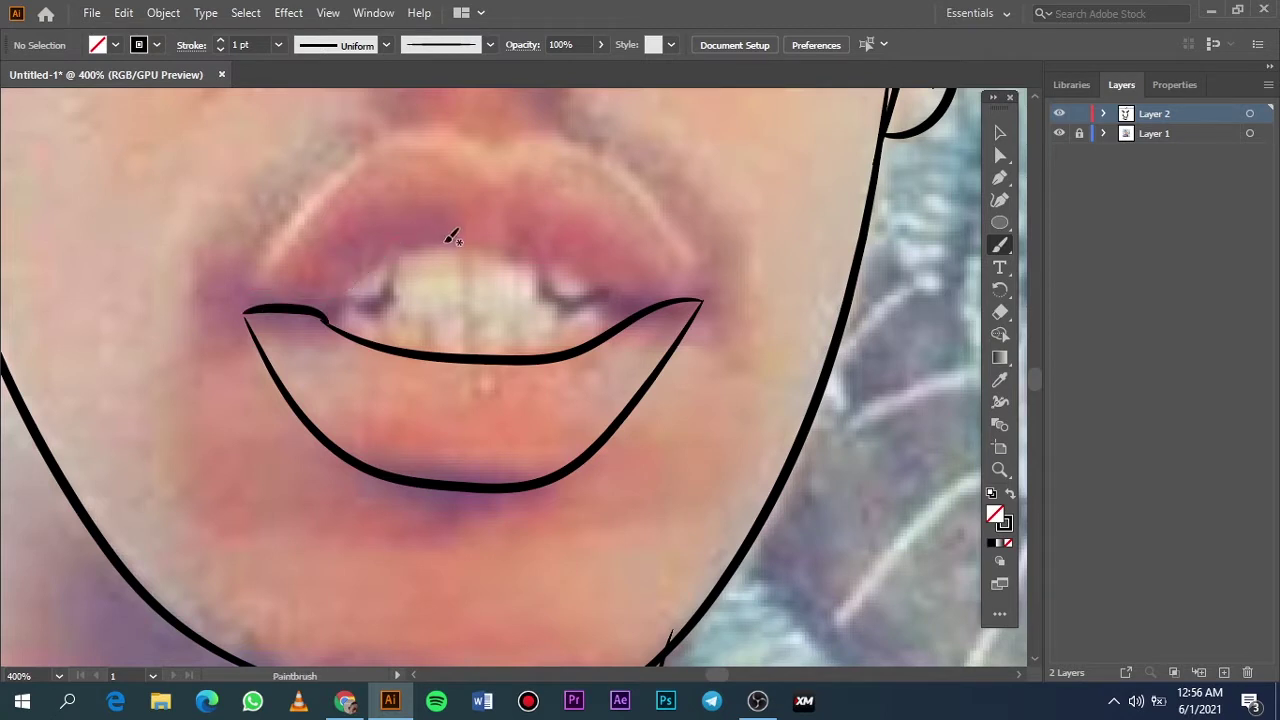
pyautogui.moveTo(283, 299); pyautogui.dragTo(247, 291)
pyautogui.moveTo(700, 297); pyautogui.dragTo(461, 215)
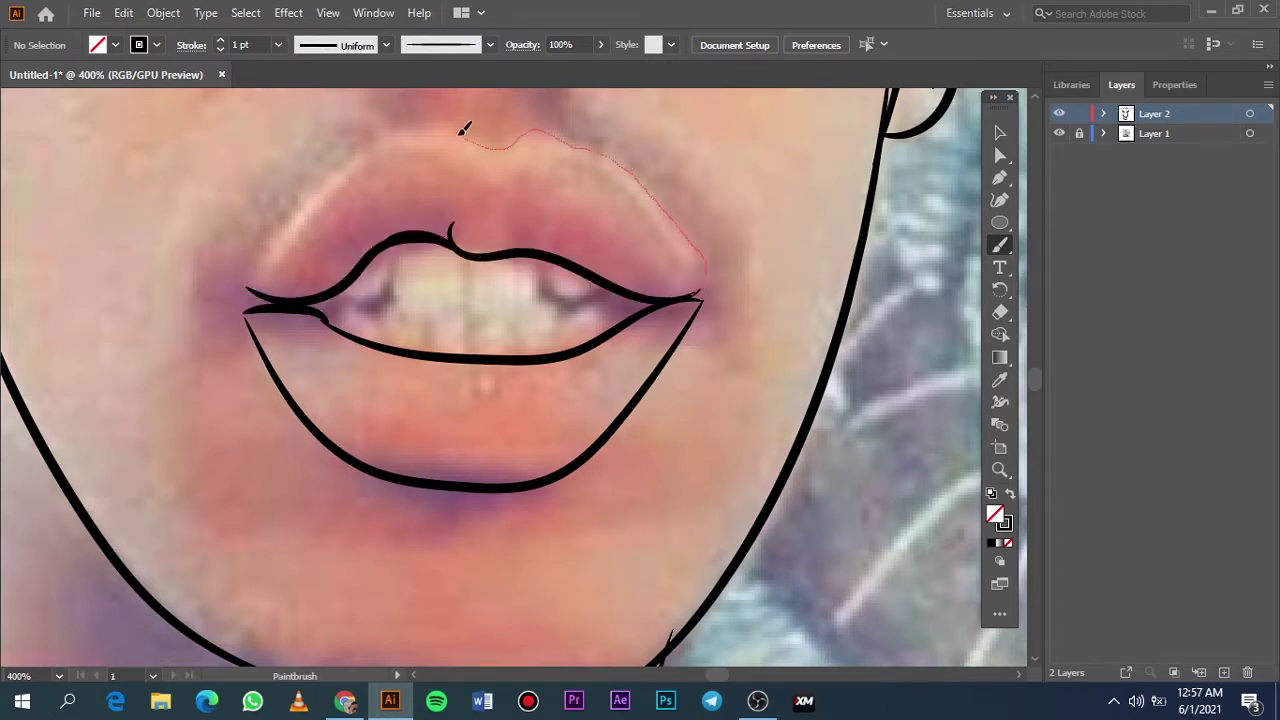
pyautogui.moveTo(289, 226); pyautogui.dragTo(268, 297)
# Draw 0.75 pt tooth lines and the inner upper lip inside the mouth
pyautogui.click(278, 44)
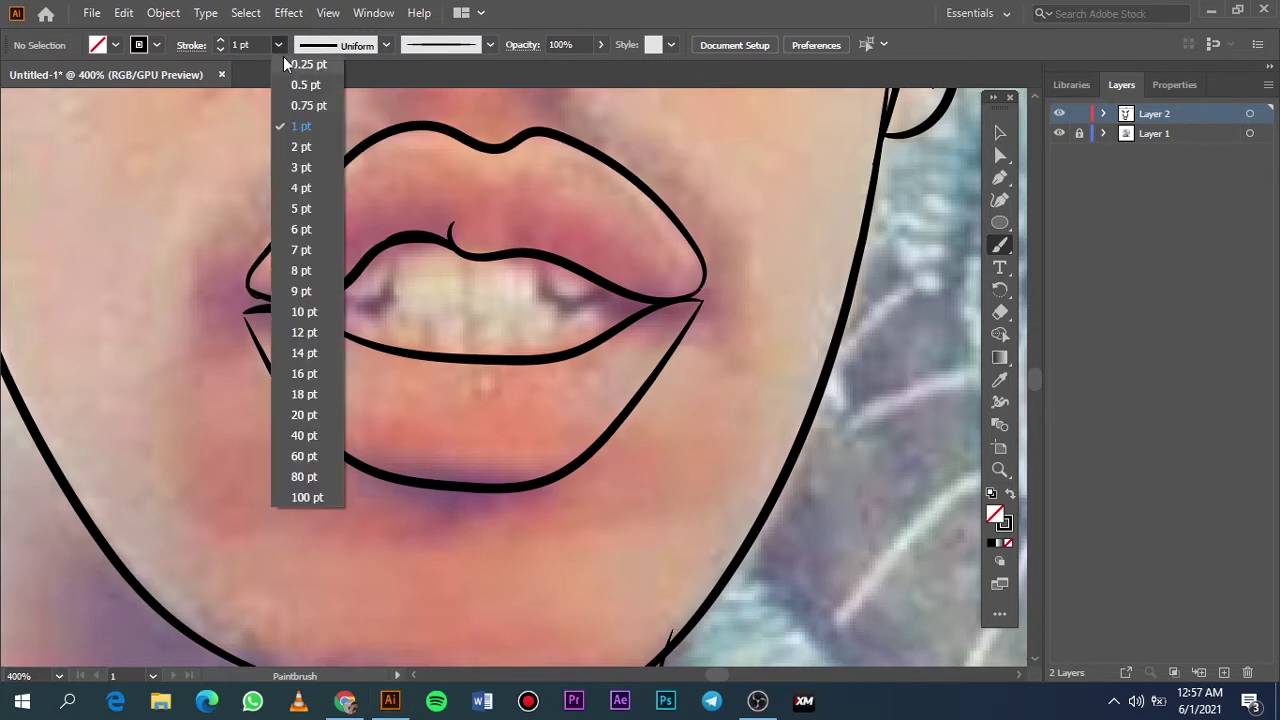
pyautogui.click(295, 104)
pyautogui.moveTo(392, 256); pyautogui.dragTo(322, 300)
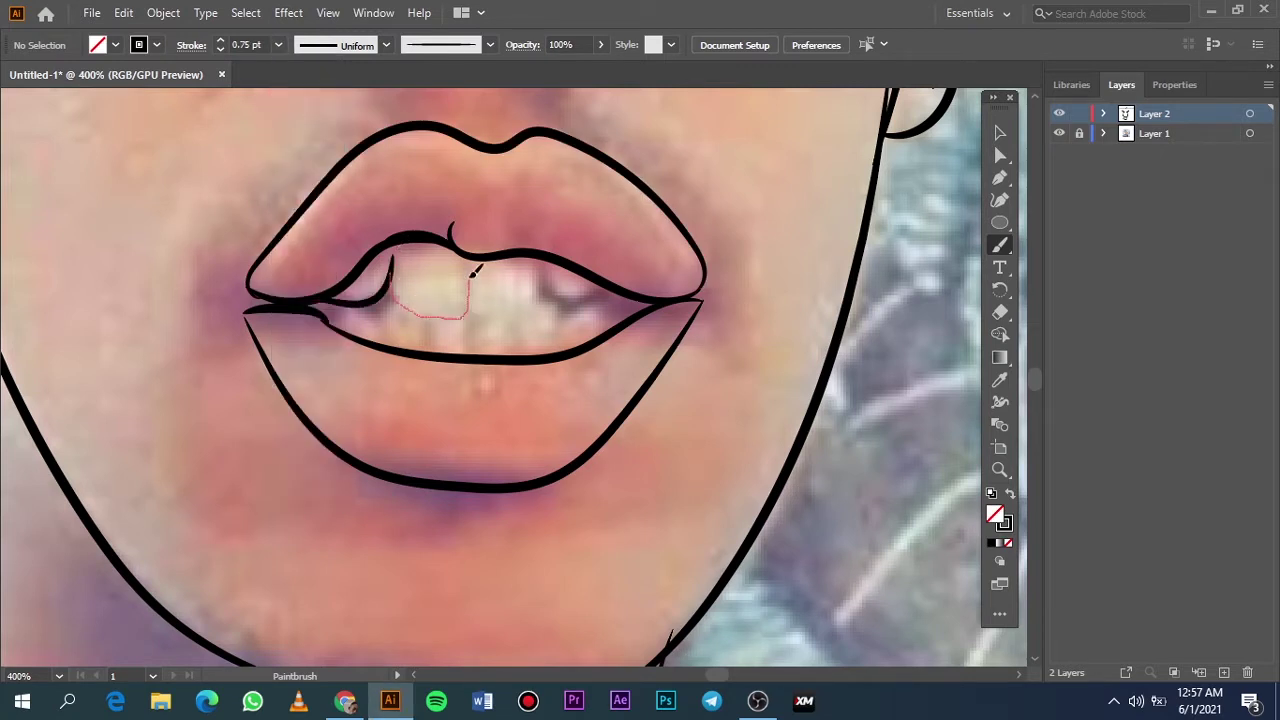
pyautogui.moveTo(472, 277); pyautogui.dragTo(470, 282)
pyautogui.moveTo(468, 313); pyautogui.dragTo(492, 313)
pyautogui.hotkey('ctrl', 'z')
pyautogui.moveTo(392, 266)
pyautogui.mouseDown()
pyautogui.moveTo(470, 306)
pyautogui.moveTo(548, 258)
pyautogui.mouseUp()
pyautogui.moveTo(621, 290); pyautogui.dragTo(652, 312)
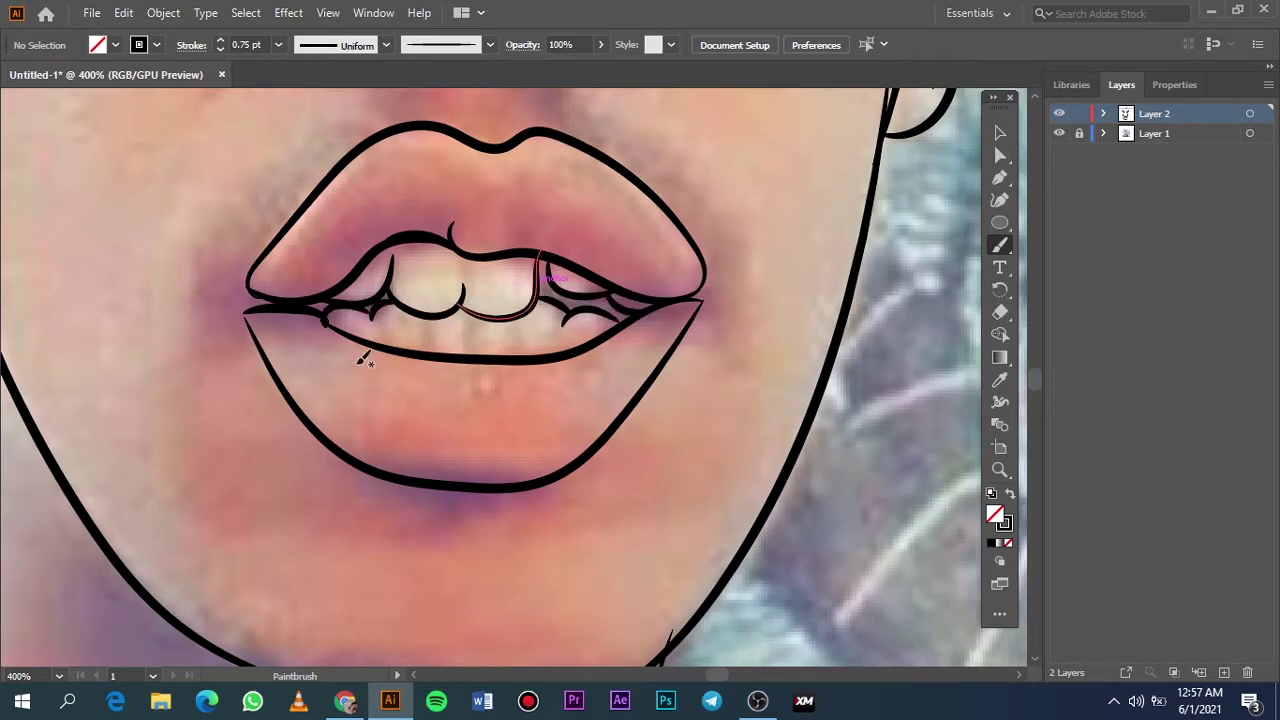
# Fit the artboard and toggle the selfie photo to check the mouth lines
pyautogui.hotkey('ctrl', '0')
pyautogui.click(1059, 133)
pyautogui.click(1059, 133)
# Reset the stroke to 1 pt and brush both nostril wings and the curve joining them
pyautogui.scroll(4, 500, 330)
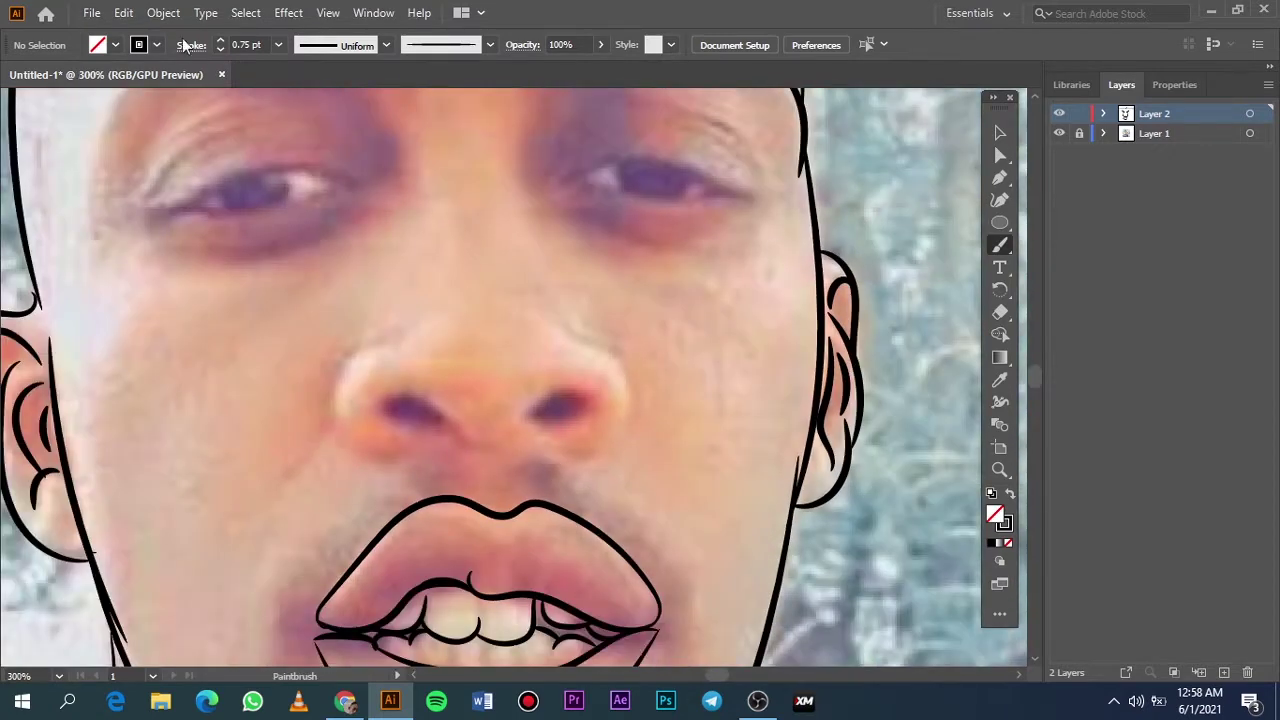
pyautogui.click(220, 40)
pyautogui.moveTo(411, 454); pyautogui.dragTo(416, 450)
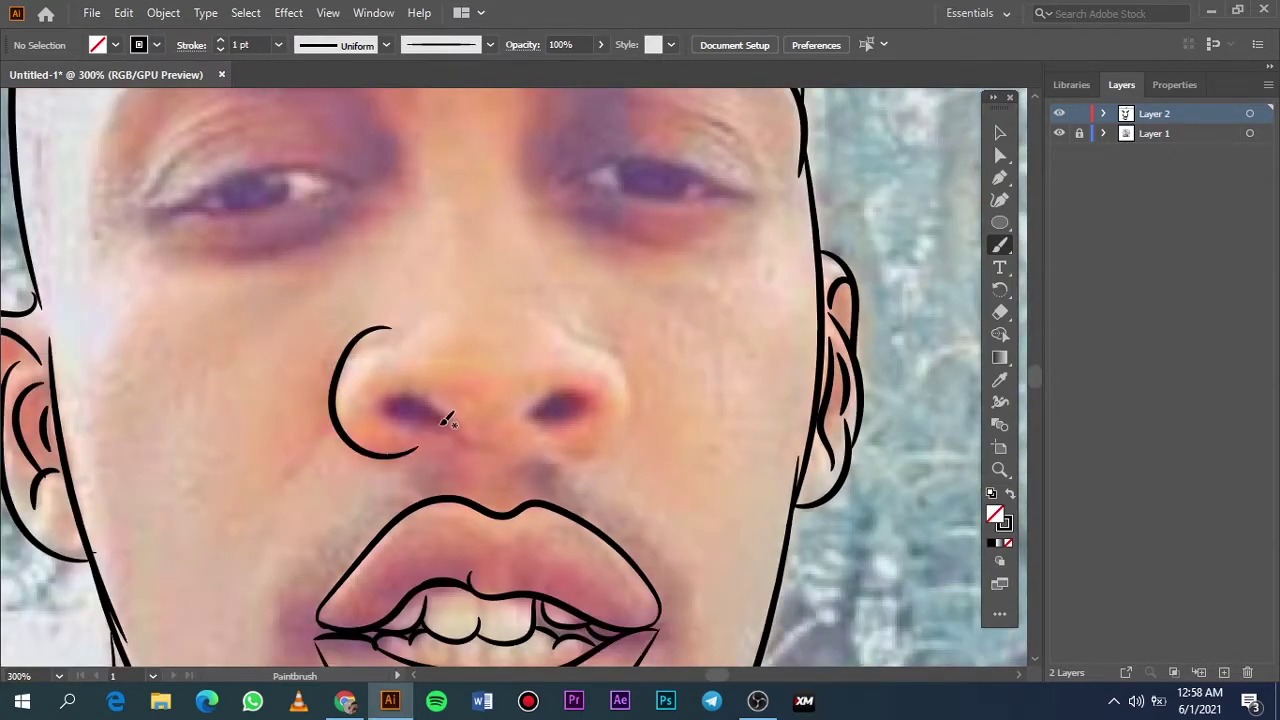
pyautogui.moveTo(601, 413); pyautogui.dragTo(548, 438)
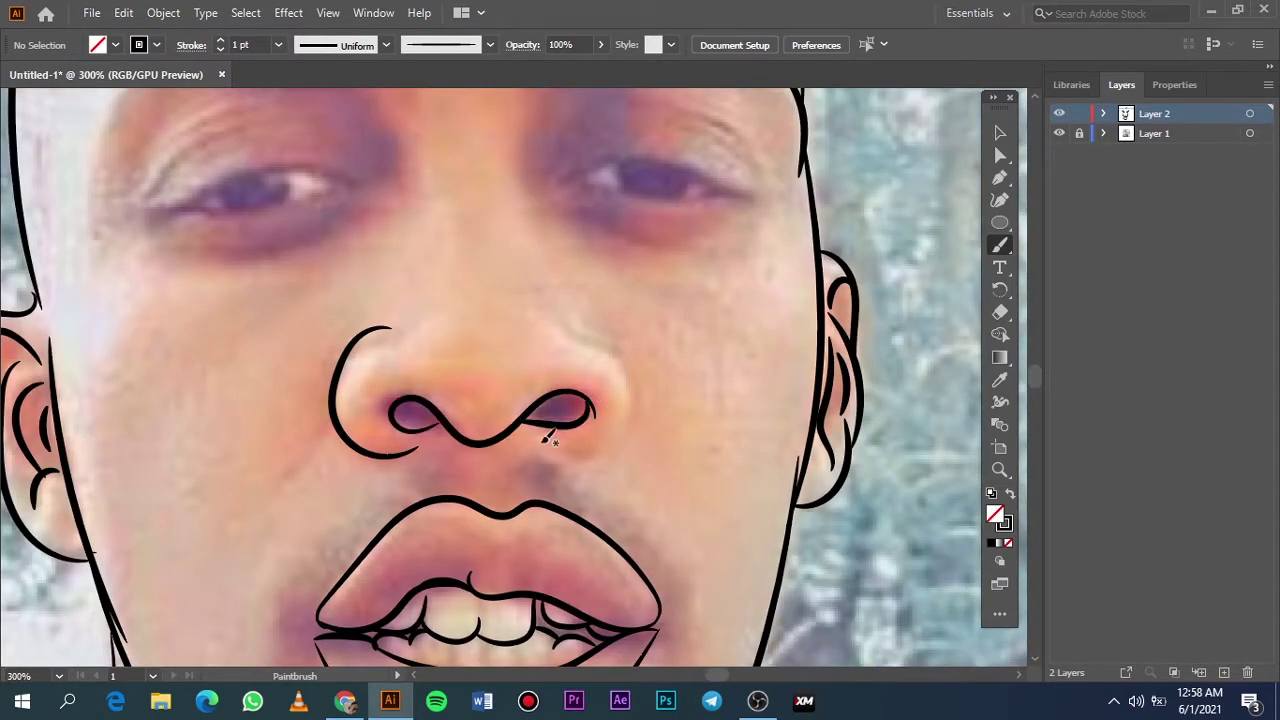
pyautogui.moveTo(563, 325)
pyautogui.mouseDown()
pyautogui.moveTo(530, 278)
pyautogui.moveTo(520, 365)
pyautogui.mouseUp()
# Outline the left eye and draw the upper and lower lids of the right eye
pyautogui.scroll(3, 425, 305)
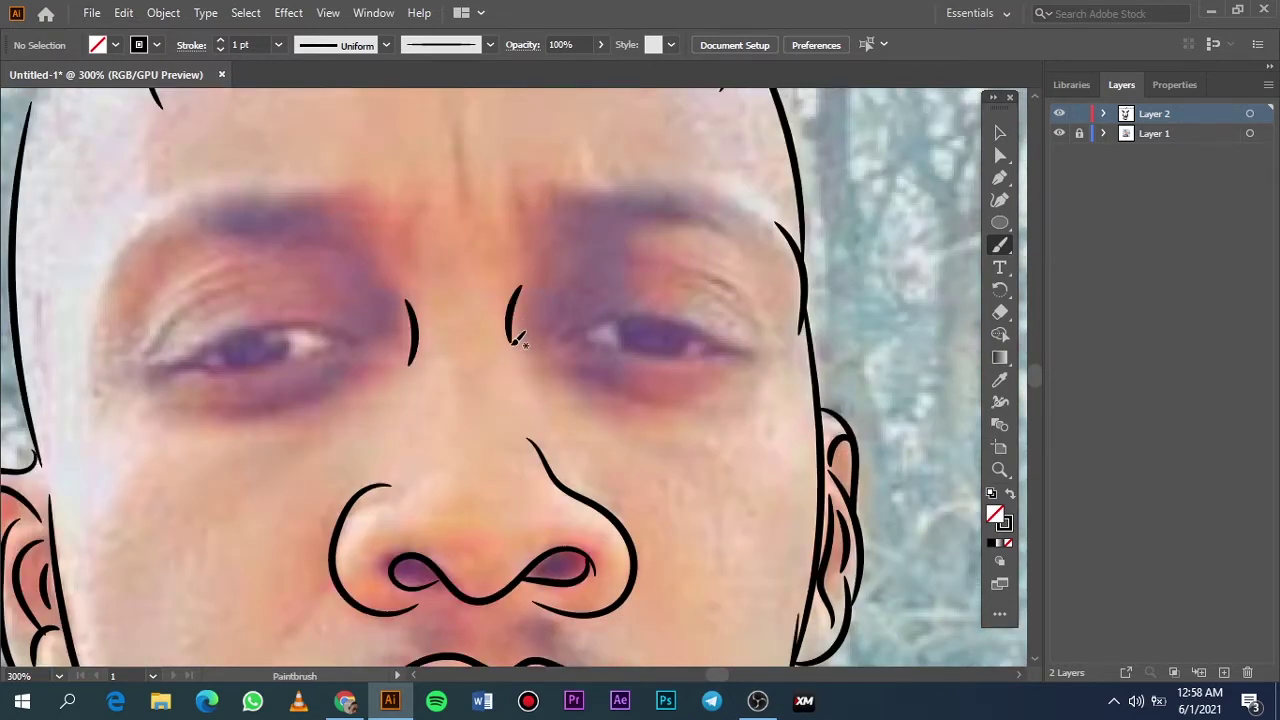
pyautogui.scroll(3, 516, 340)
pyautogui.scroll(1, 333, 512)
pyautogui.moveTo(492, 516); pyautogui.dragTo(563, 503)
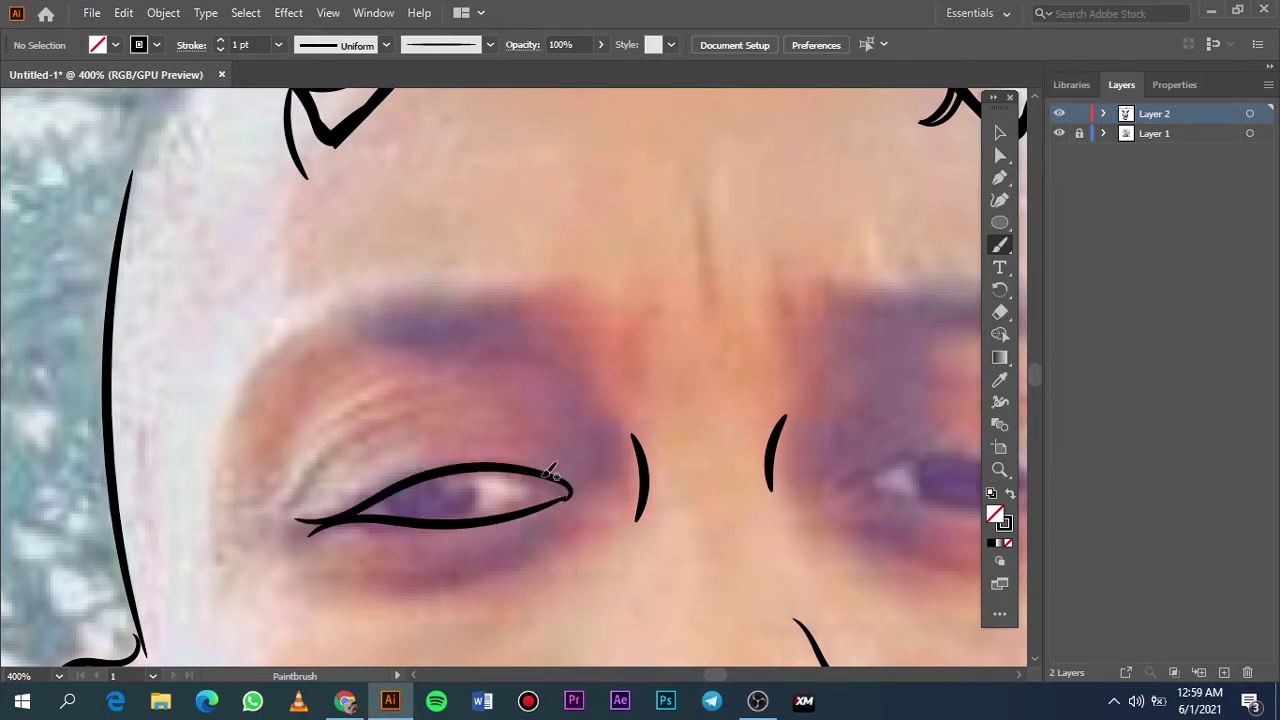
pyautogui.hscroll(5, 430, 476)
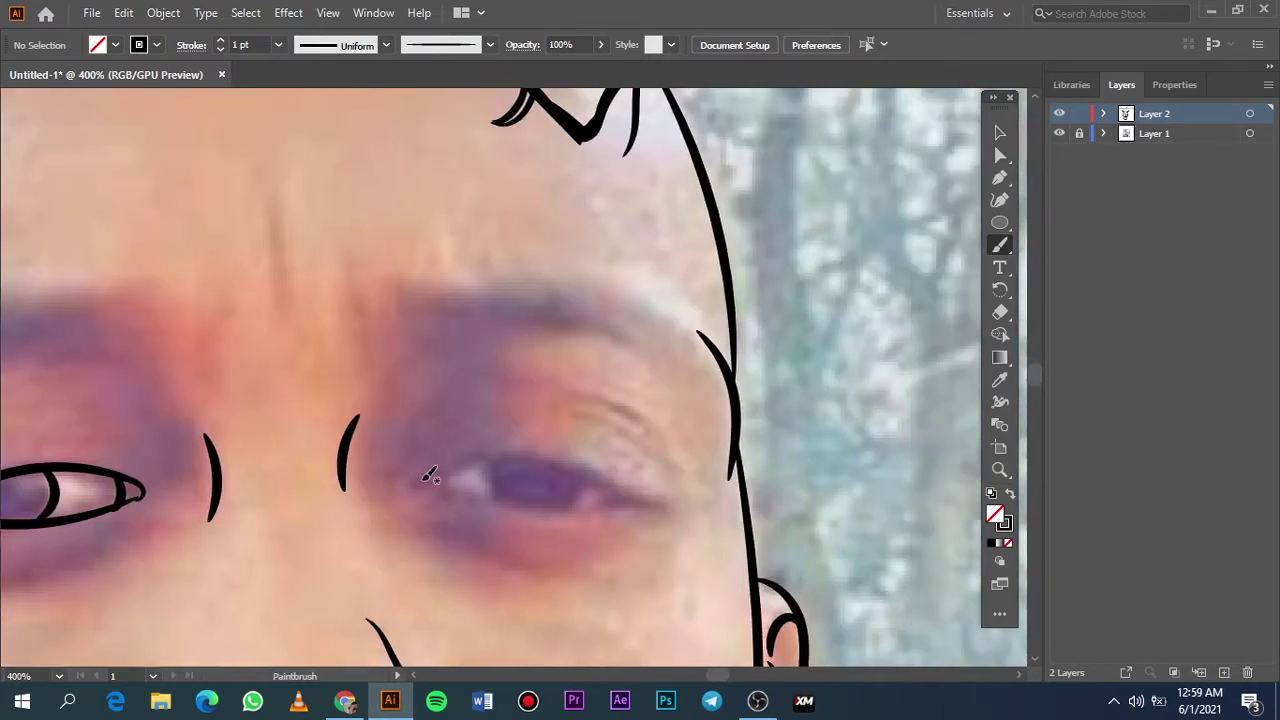
pyautogui.moveTo(645, 505); pyautogui.dragTo(646, 504)
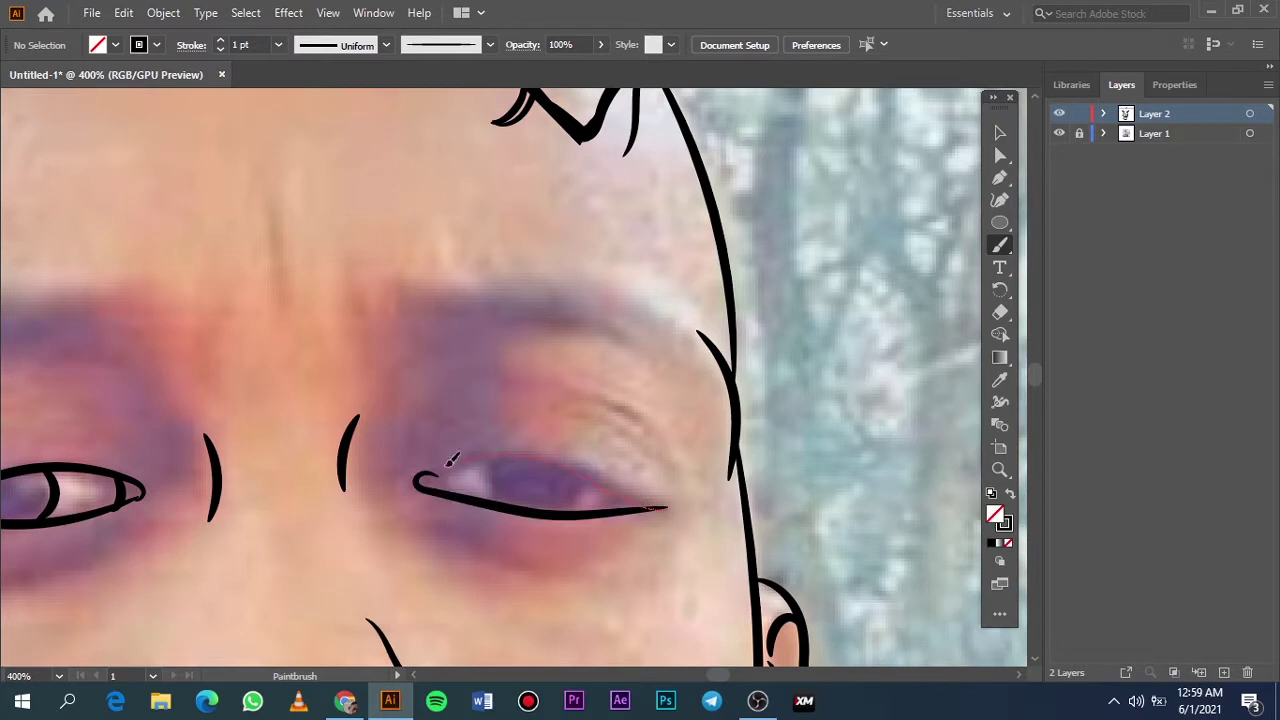
pyautogui.moveTo(451, 459); pyautogui.dragTo(424, 477)
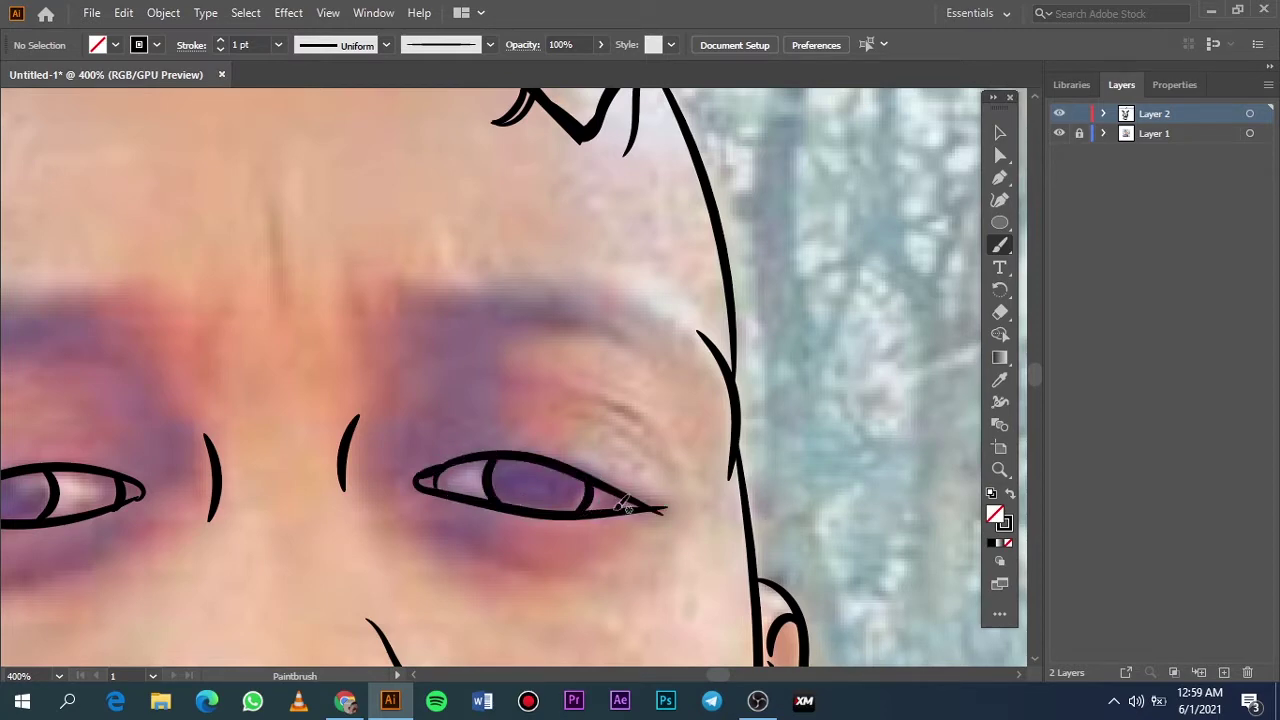
# Add fine 0.5 pt creases and wrinkles around the left eye, and lines under and above the right eye
pyautogui.hscroll(-4, 435, 455)
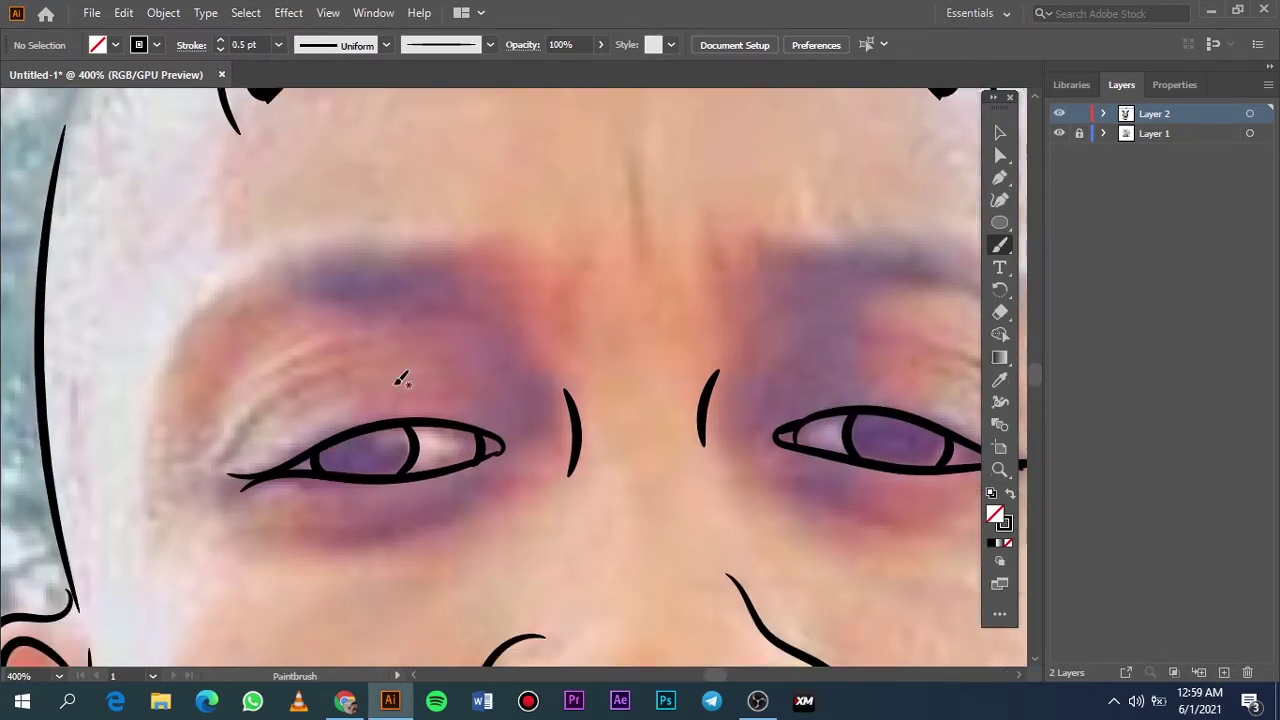
pyautogui.scroll(-2, 400, 377)
pyautogui.moveTo(262, 470); pyautogui.dragTo(305, 472)
pyautogui.moveTo(229, 383); pyautogui.dragTo(370, 298)
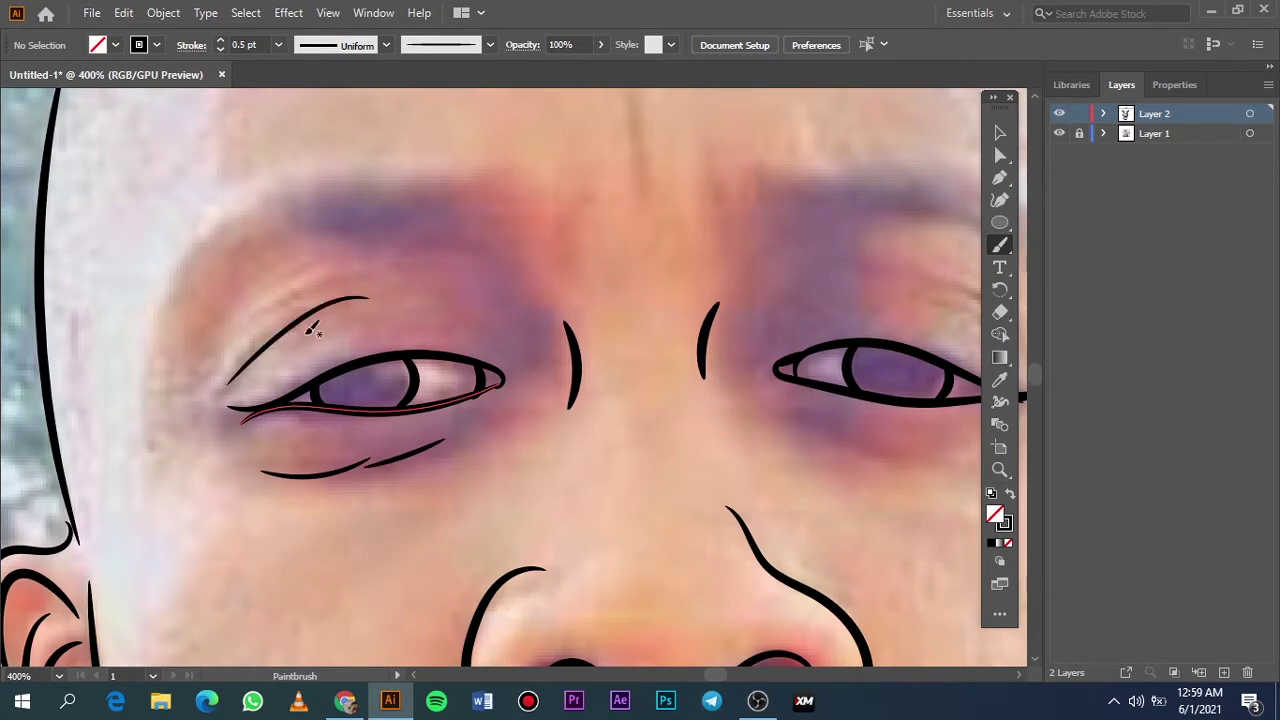
pyautogui.moveTo(297, 340); pyautogui.dragTo(412, 325)
pyautogui.moveTo(264, 322); pyautogui.dragTo(452, 281)
pyautogui.moveTo(284, 278); pyautogui.dragTo(462, 256)
pyautogui.moveTo(560, 433); pyautogui.dragTo(648, 456)
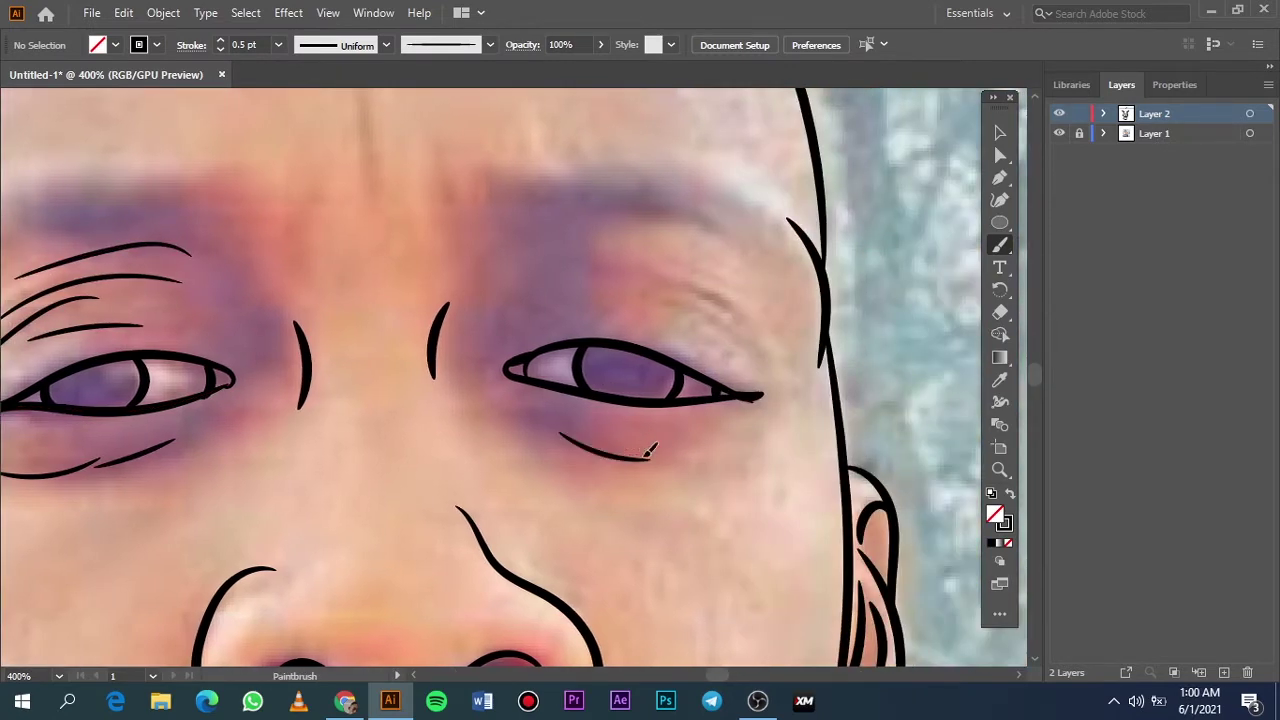
pyautogui.moveTo(746, 348); pyautogui.dragTo(605, 268)
# Fit the artboard and hide, then show, the selfie photo to check the traced lines
pyautogui.hotkey('ctrl', '0')
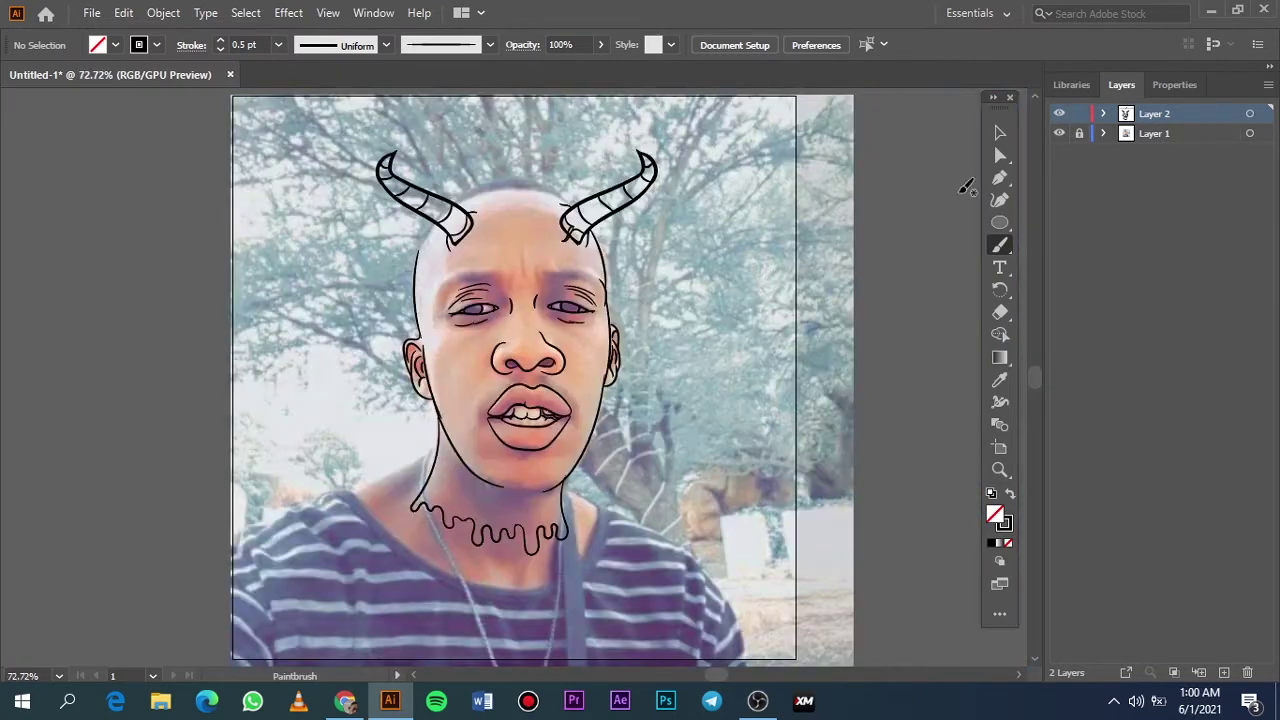
pyautogui.click(1061, 134)
pyautogui.click(1061, 134)
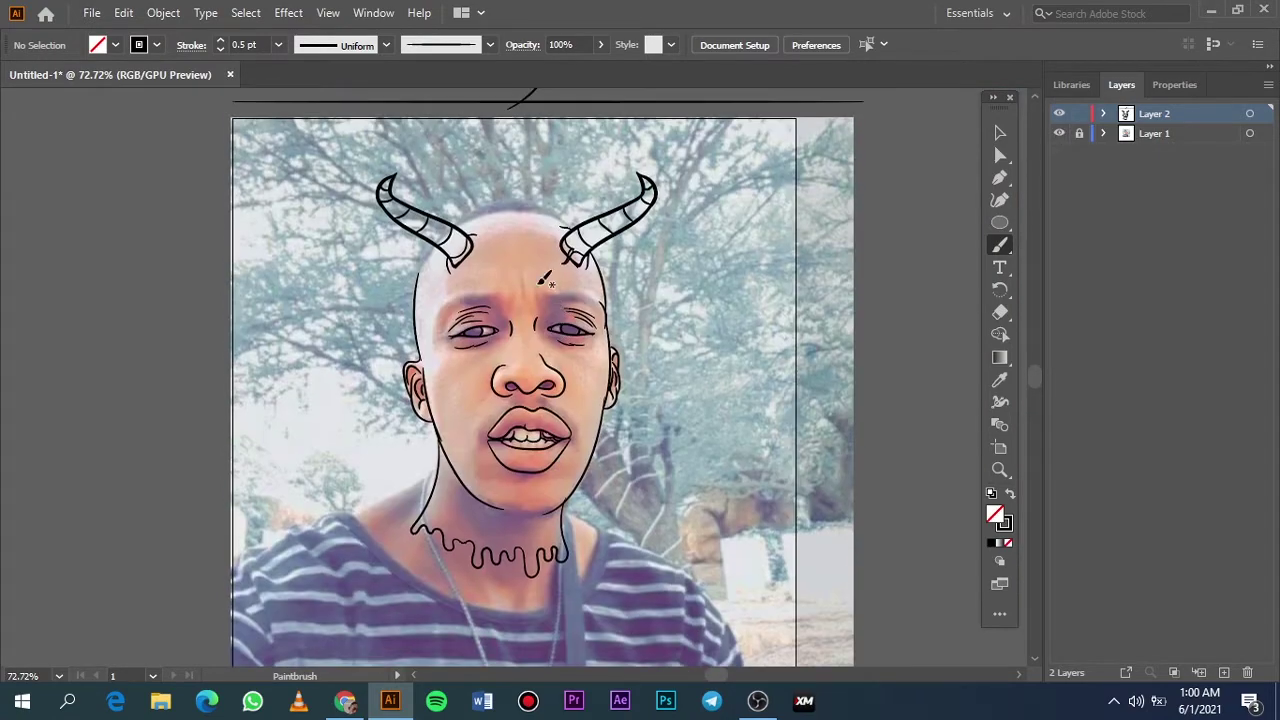
pyautogui.scroll(4, 529, 279)
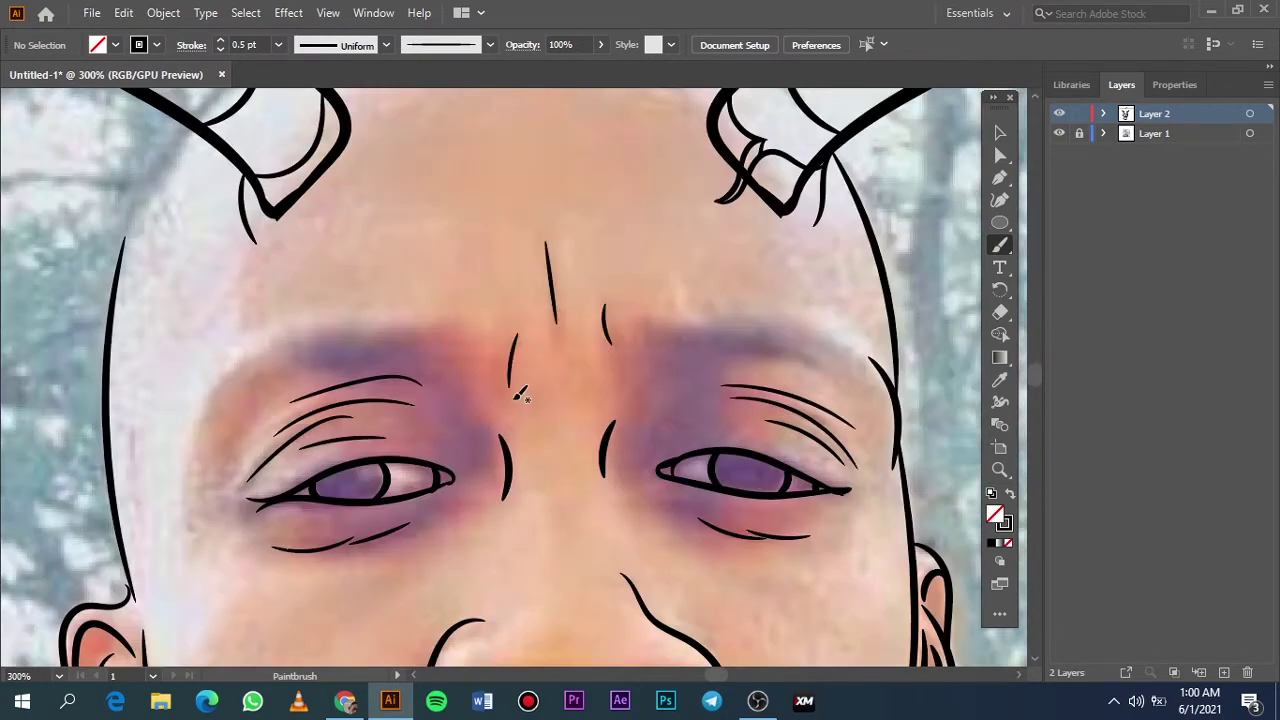
pyautogui.hotkey('ctrl', '0')
pyautogui.scroll(5, 434, 409)
# At 0.75 pt stroke, brush longer drips along the left, lower and middle neckline
pyautogui.click(278, 44)
pyautogui.click(300, 128)
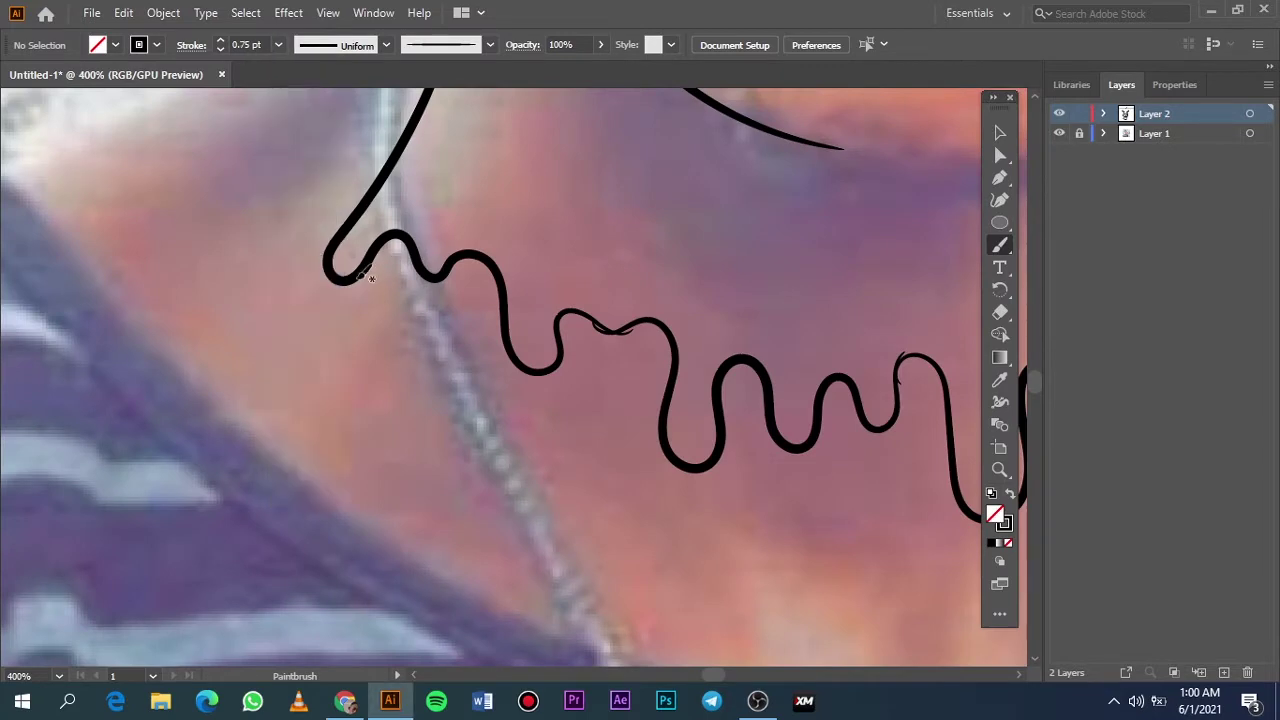
pyautogui.moveTo(510, 327); pyautogui.dragTo(512, 330)
pyautogui.hscroll(3, 430, 335)
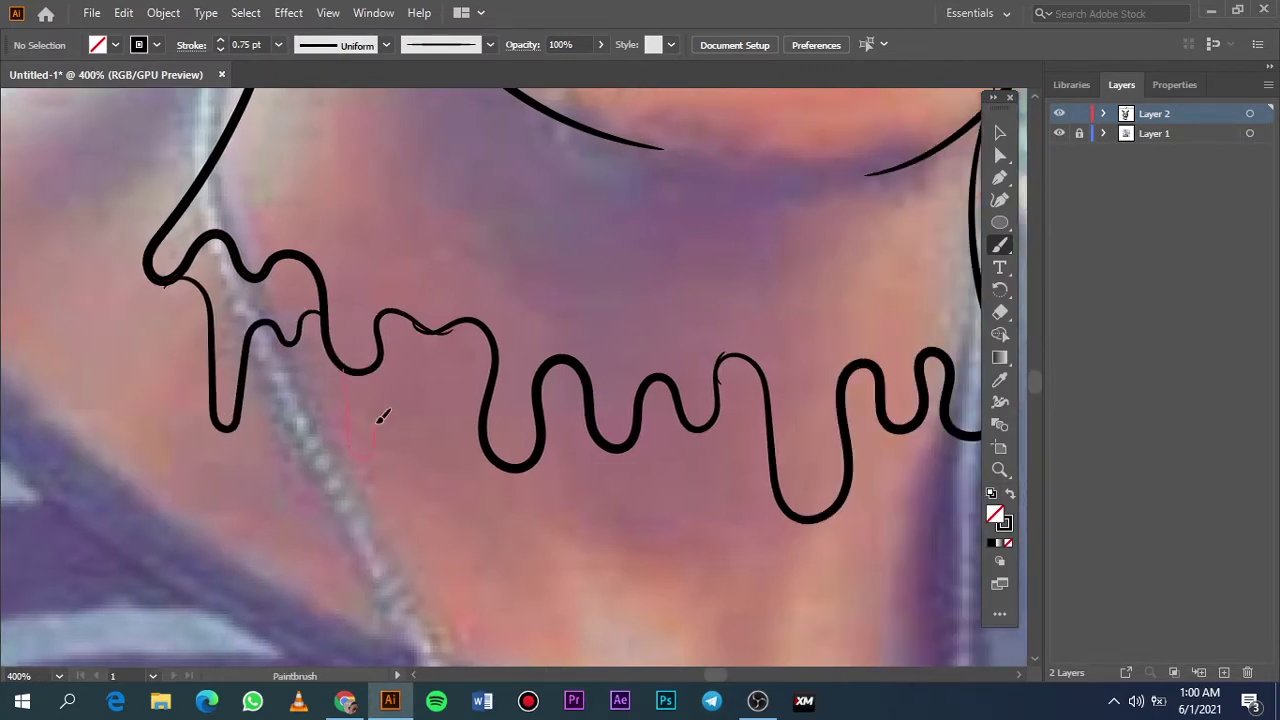
pyautogui.moveTo(470, 383); pyautogui.dragTo(491, 417)
pyautogui.scroll(-3, 385, 318)
pyautogui.hscroll(3, 385, 318)
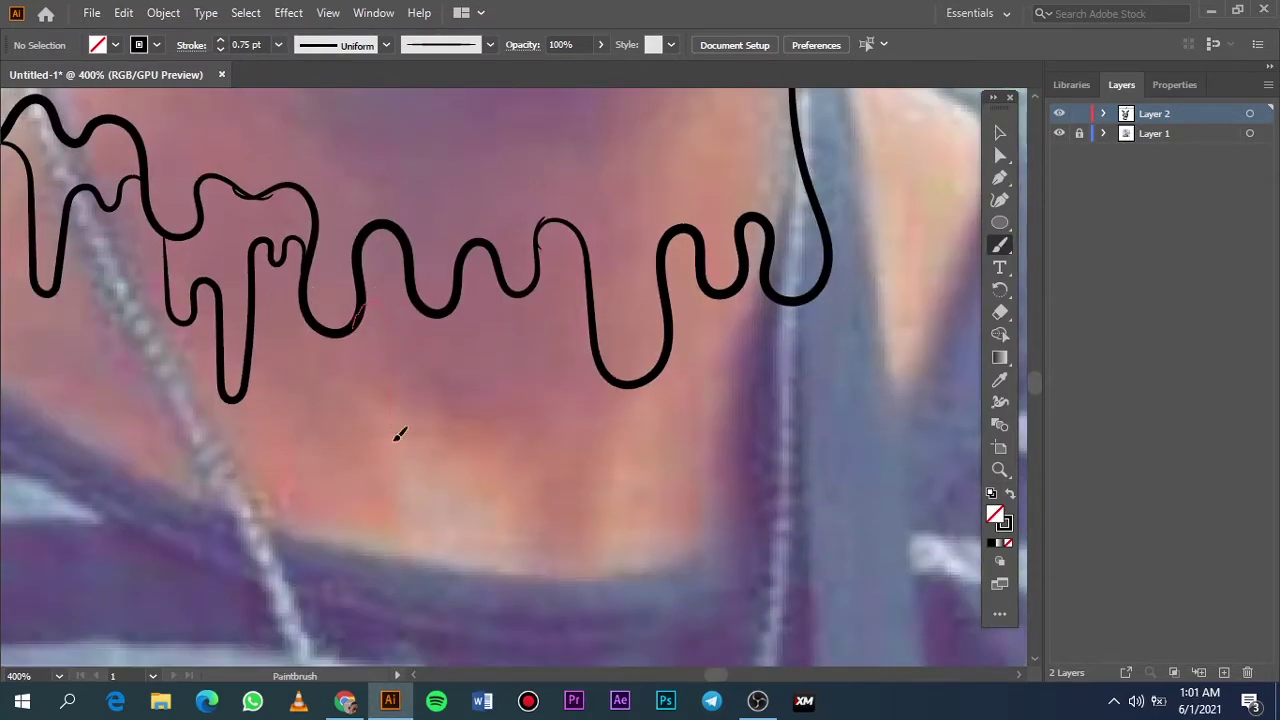
pyautogui.moveTo(490, 344)
pyautogui.mouseDown()
pyautogui.moveTo(508, 274)
pyautogui.moveTo(510, 291)
pyautogui.mouseUp()
pyautogui.hscroll(4, 522, 296)
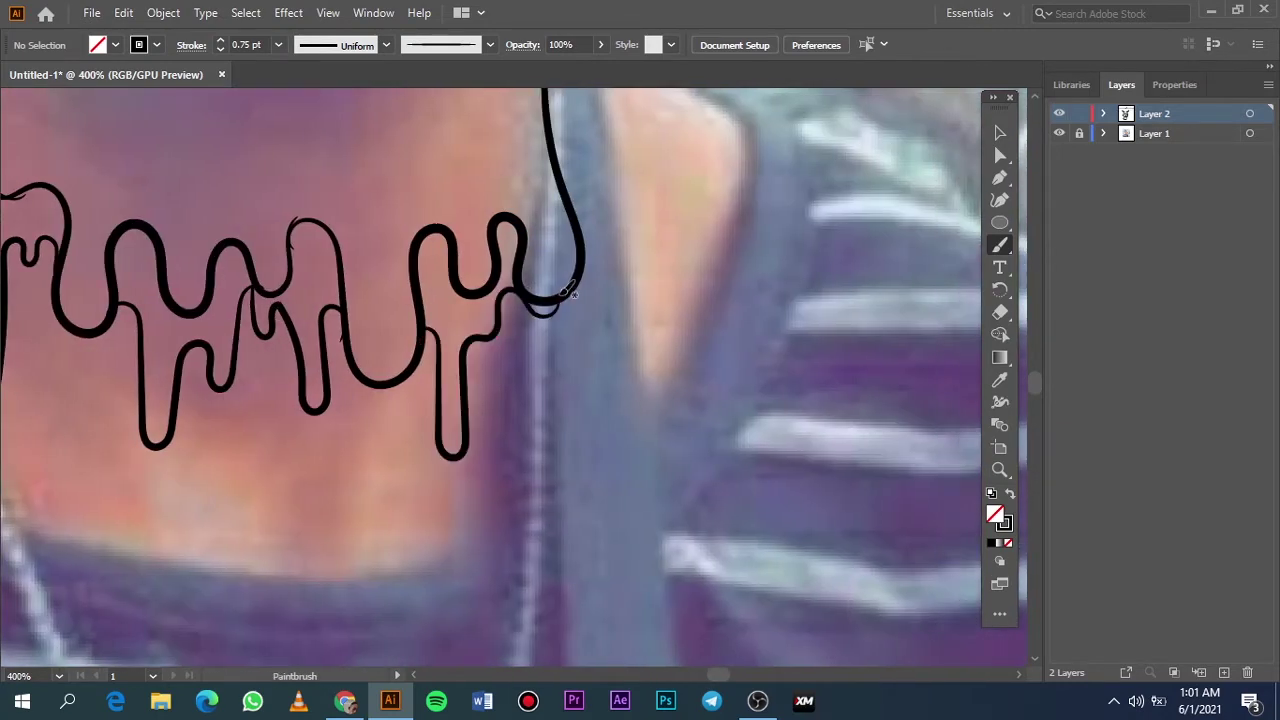
# Fit the artboard and toggle the selfie photo off and on to review the new drips
pyautogui.hotkey('ctrl', '0')
pyautogui.click(1059, 133)
pyautogui.click(1059, 133)
pyautogui.scroll(2, 495, 448)
pyautogui.scroll(2, 495, 448)
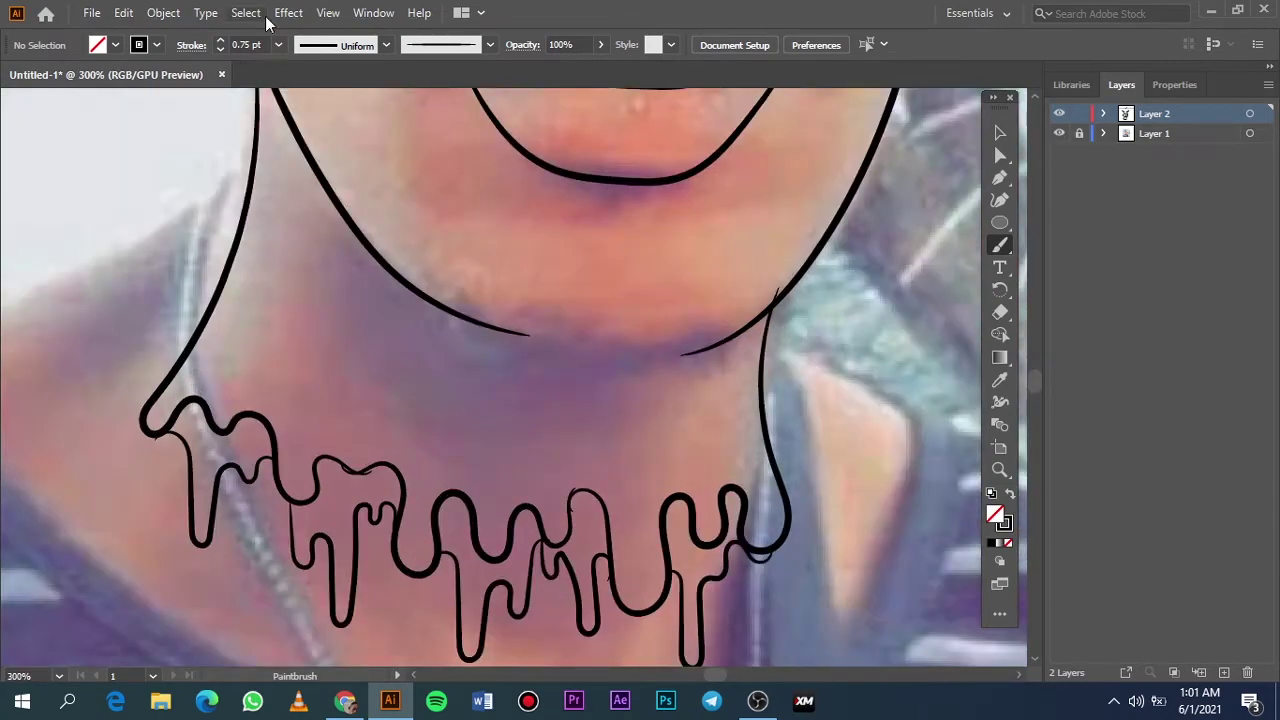
pyautogui.scroll(-2, 425, 412)
pyautogui.hotkey('ctrl', '0')
# Toggle the photo layer to check, then brush an extra stroke at the horn base
pyautogui.click(1059, 133)
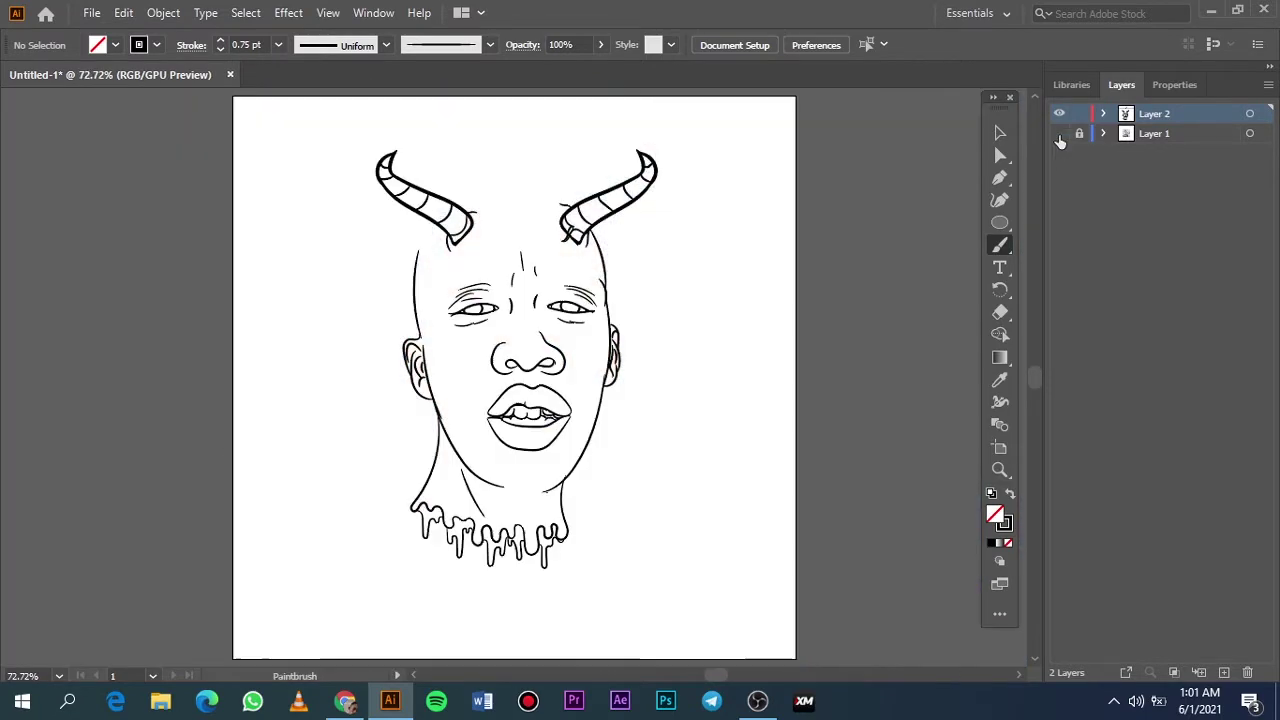
pyautogui.click(1059, 133)
pyautogui.scroll(5, 528, 218)
pyautogui.press('v')
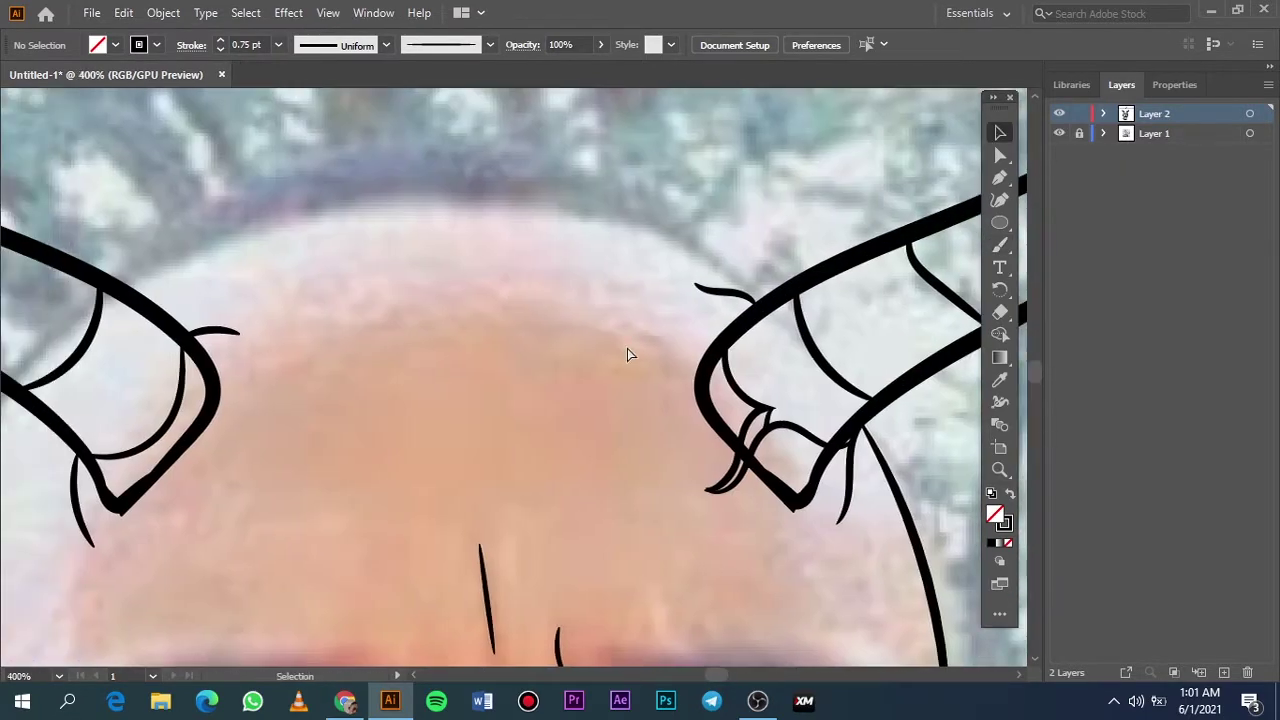
pyautogui.hscroll(1, 600, 350)
pyautogui.press('b')
pyautogui.moveTo(676, 340); pyautogui.dragTo(602, 350)
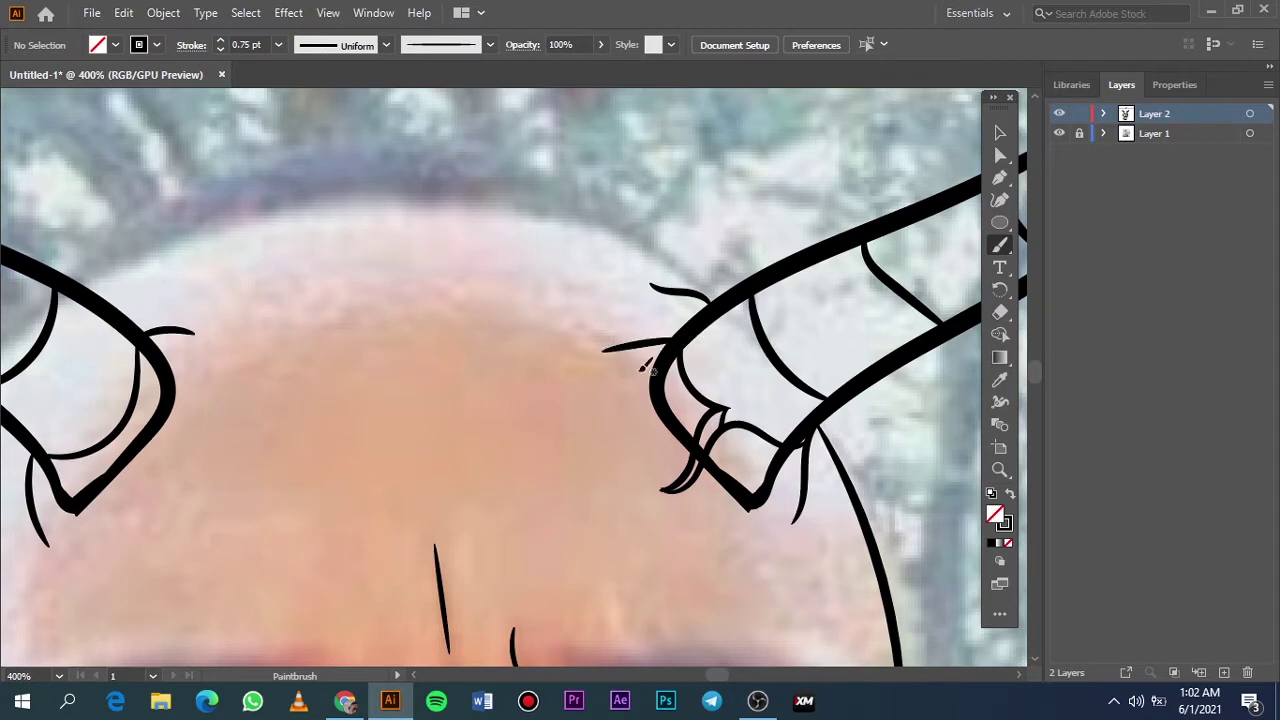
pyautogui.scroll(-1, 680, 397)
# Group the horn-base strokes and apply a Pathfinder shape mode to them
pyautogui.press('v')
pyautogui.click(680, 375)
pyautogui.keyDown('shift'); pyautogui.click(805, 460); pyautogui.keyUp('shift')
pyautogui.click(163, 12)
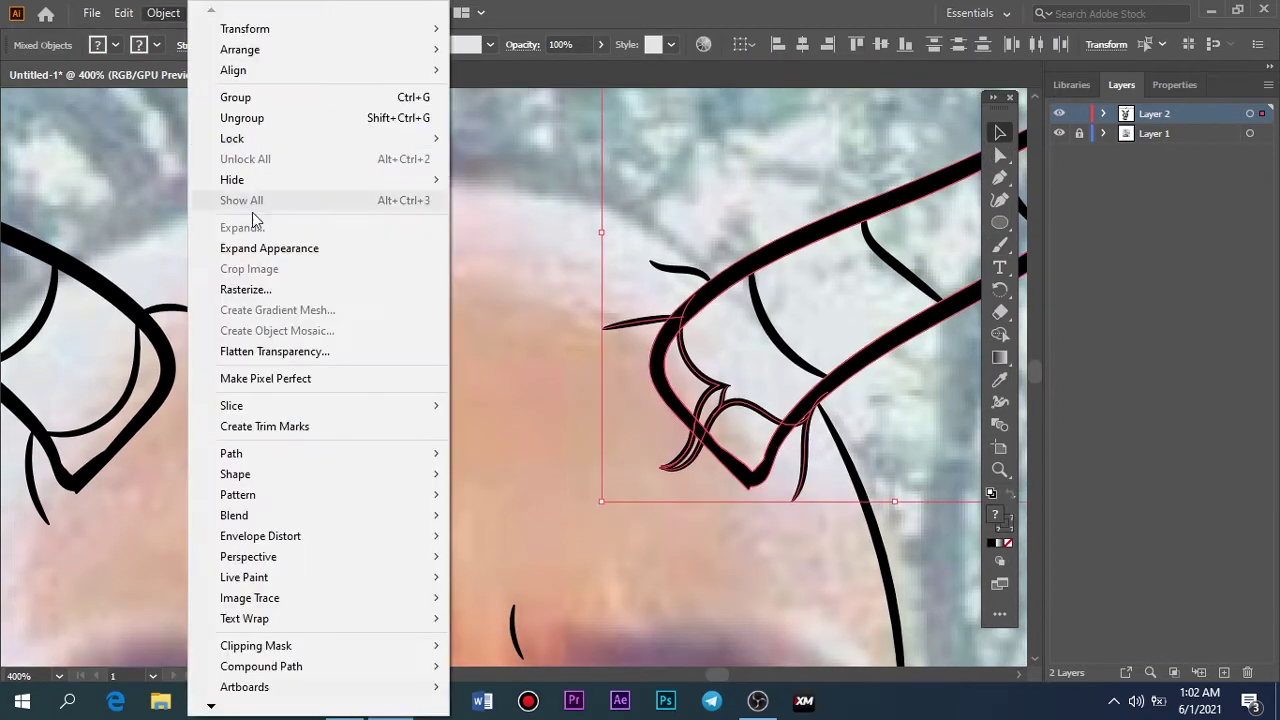
pyautogui.click(175, 120)
pyautogui.click(1075, 84)
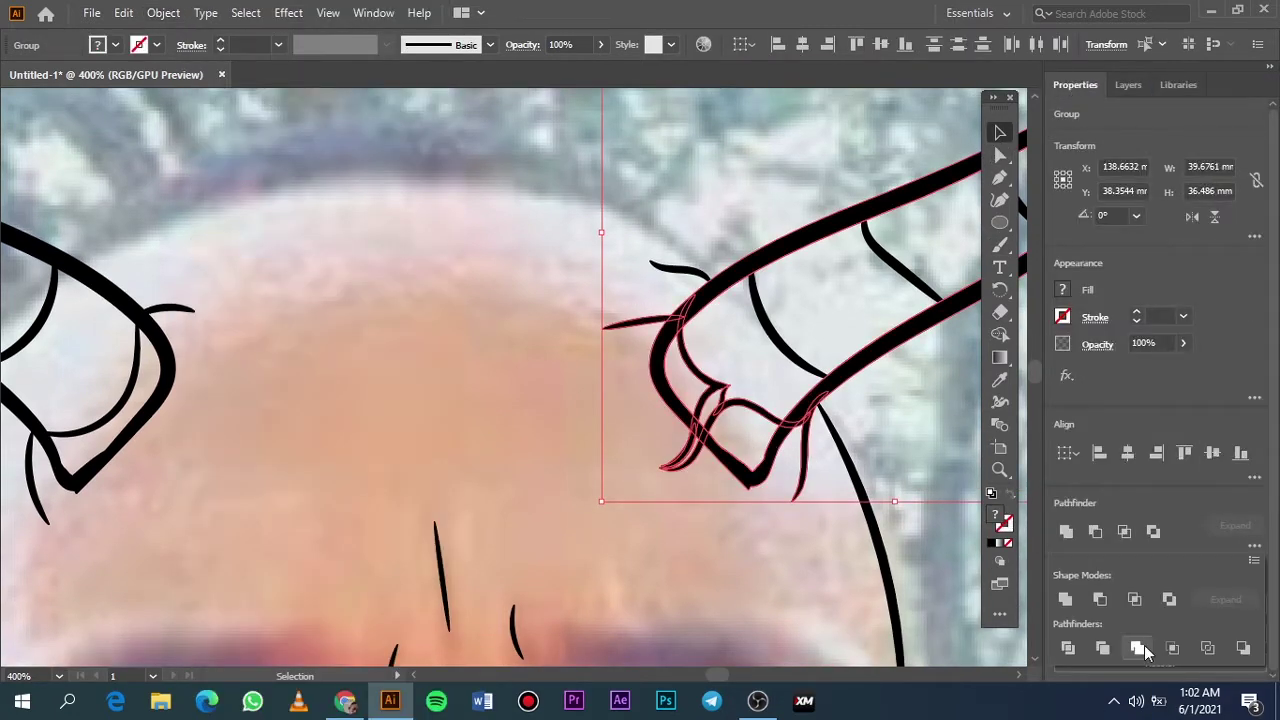
pyautogui.click(738, 435)
# Inspect the strokes inside the group, then try selecting the other horn's base strokes
pyautogui.scroll(3, 738, 435)
pyautogui.doubleClick(771, 551)
pyautogui.click(486, 314)
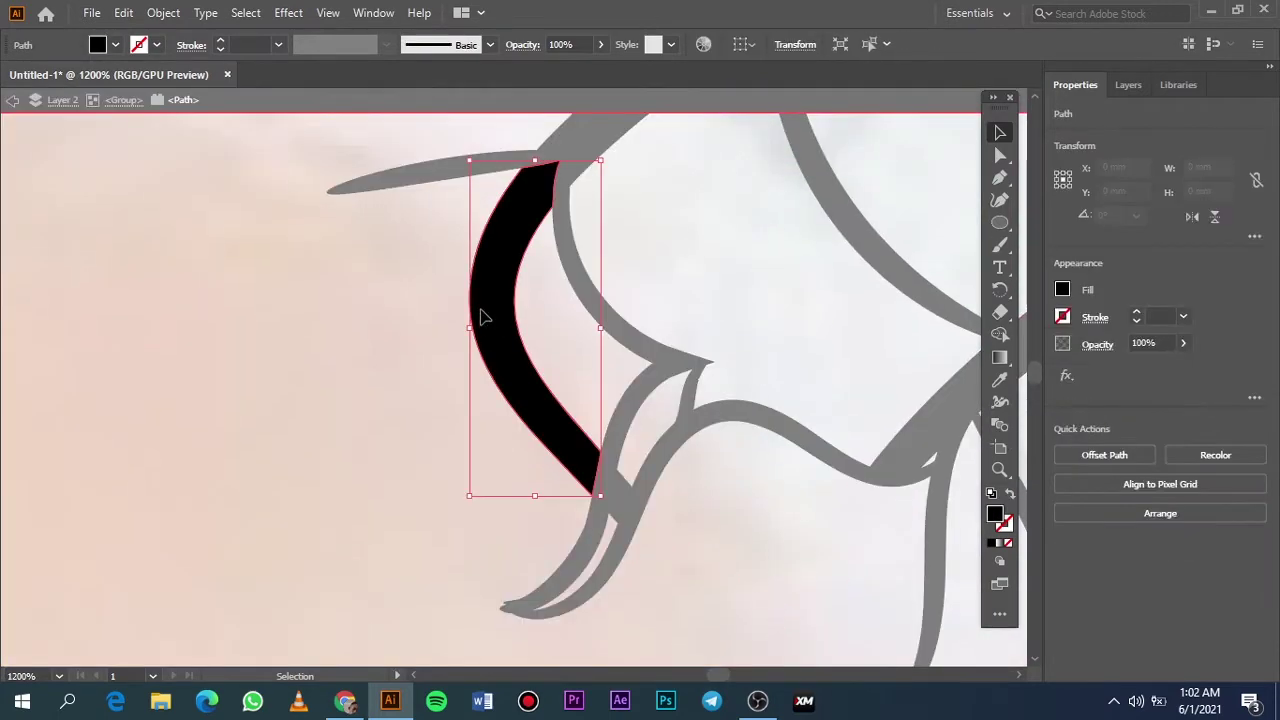
pyautogui.doubleClick(668, 345)
pyautogui.scroll(2, 668, 345)
pyautogui.scroll(-5, 737, 333)
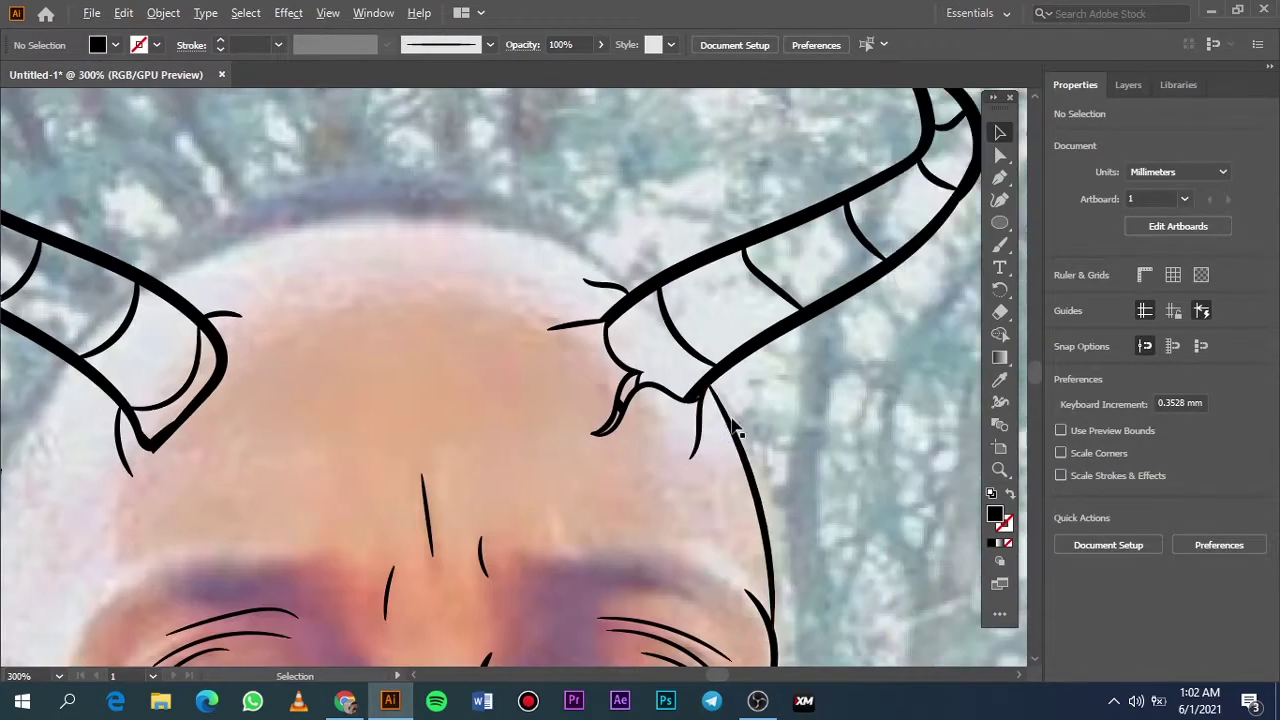
pyautogui.scroll(8, 523, 291)
pyautogui.doubleClick(543, 366)
pyautogui.scroll(-5, 483, 445)
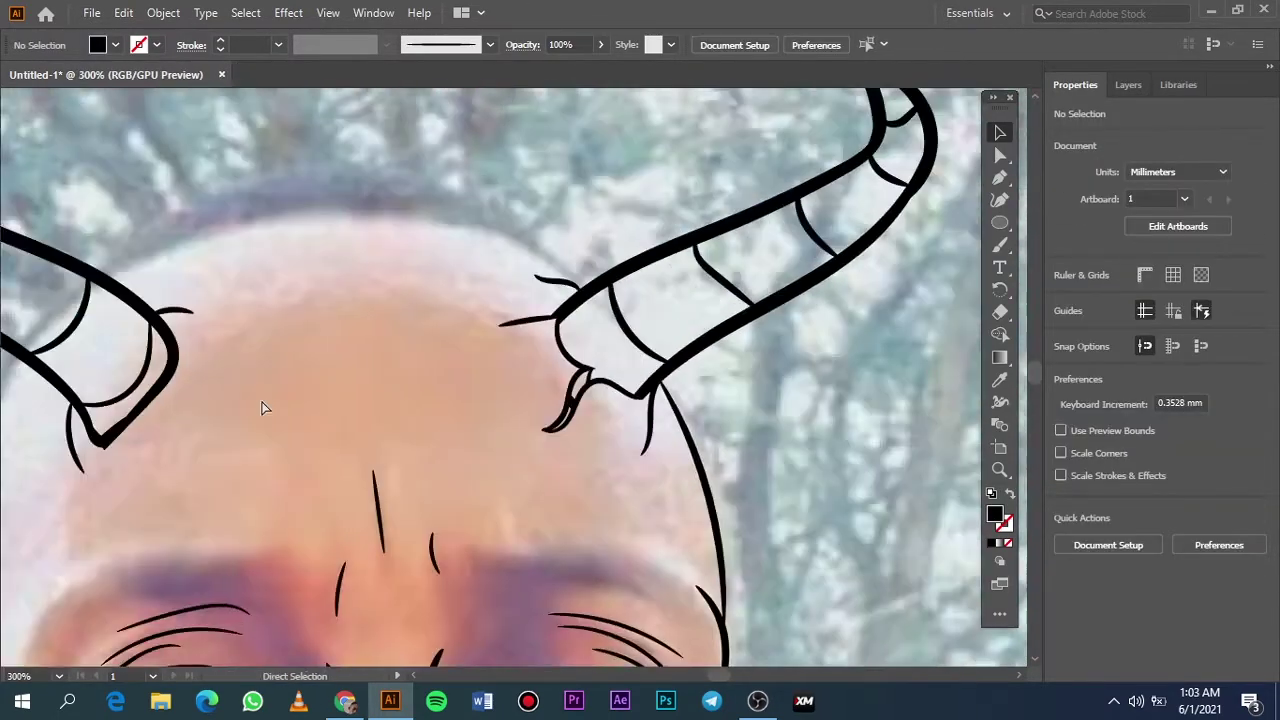
pyautogui.scroll(2, 266, 386)
pyautogui.moveTo(557, 229); pyautogui.dragTo(371, 474)
pyautogui.click(165, 13)
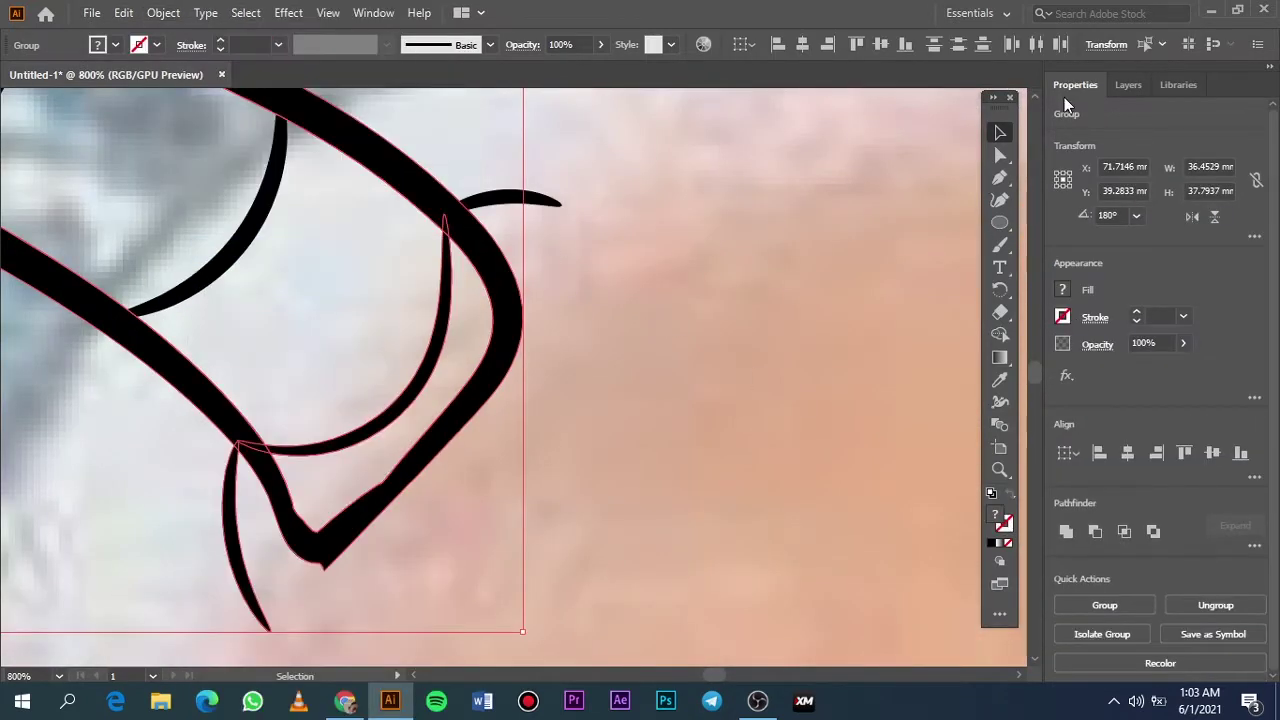
pyautogui.click(520, 337)
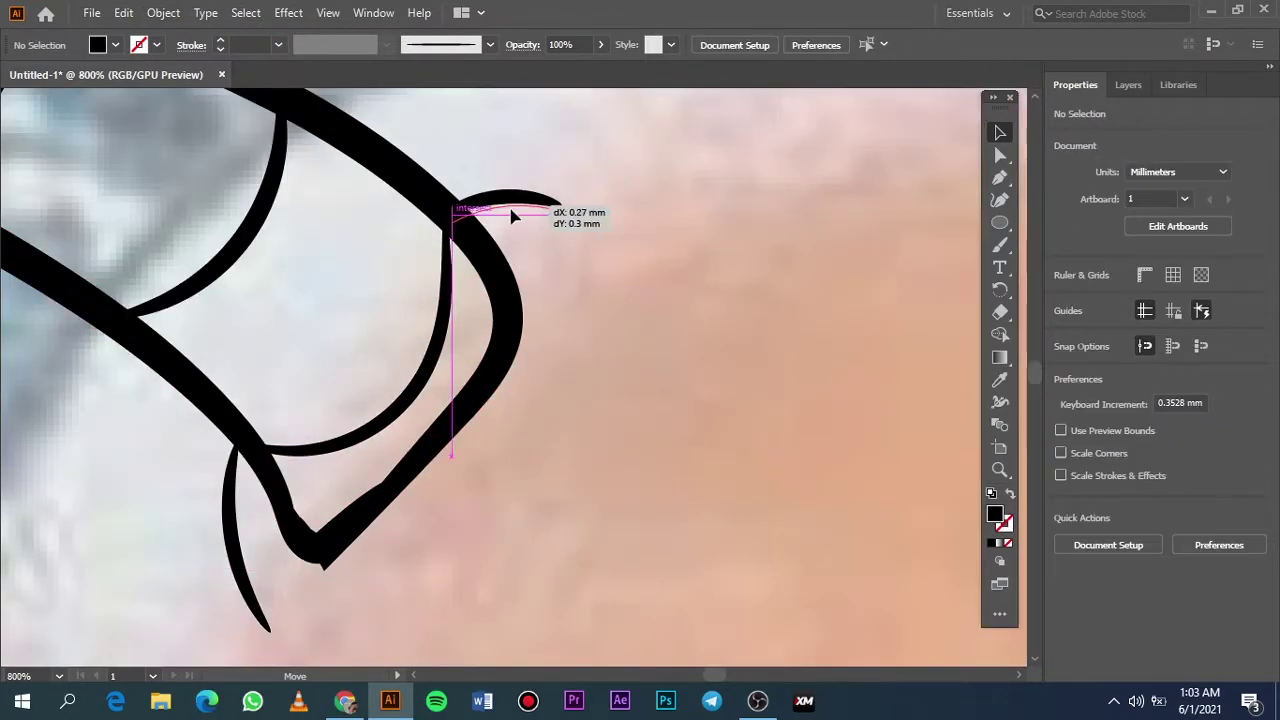
# Group the curved strokes at the other horn base and merge them with Pathfinder
pyautogui.moveTo(514, 211); pyautogui.dragTo(449, 251)
pyautogui.click(163, 13)
pyautogui.click(1104, 651)
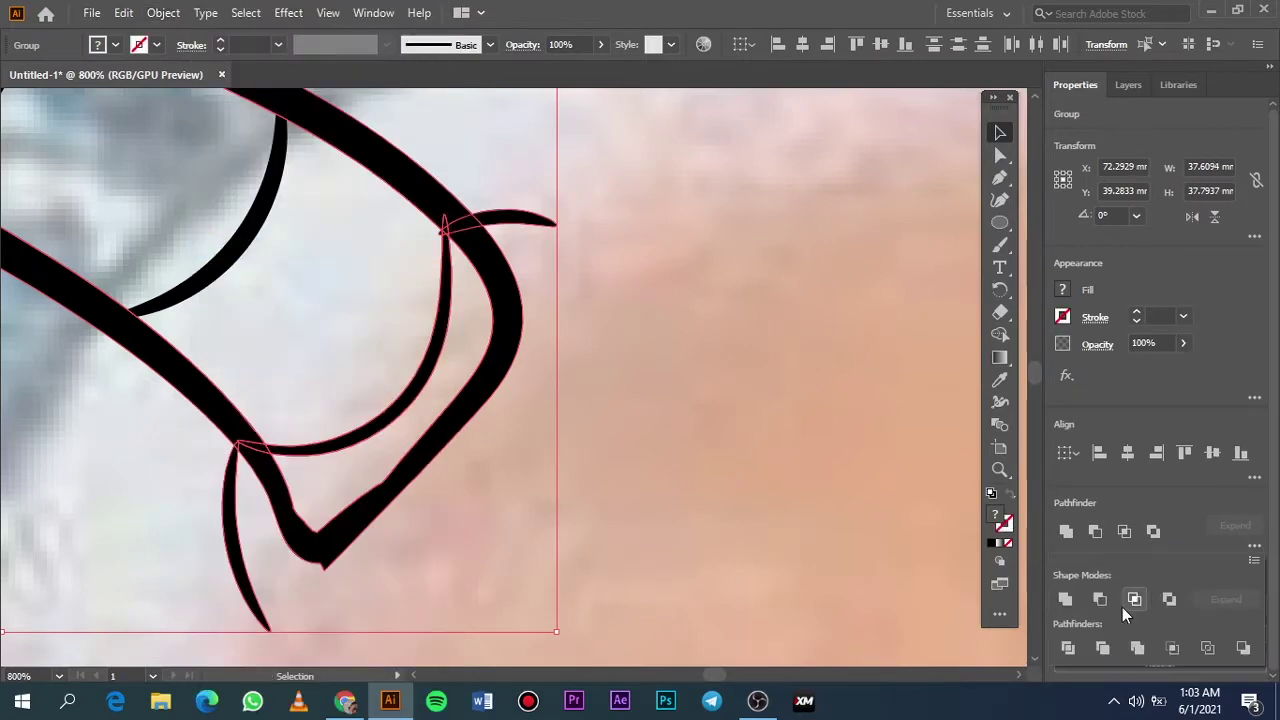
pyautogui.click(1066, 652)
# Inside the group, select the claw path together with the large outline shape
pyautogui.doubleClick(514, 380)
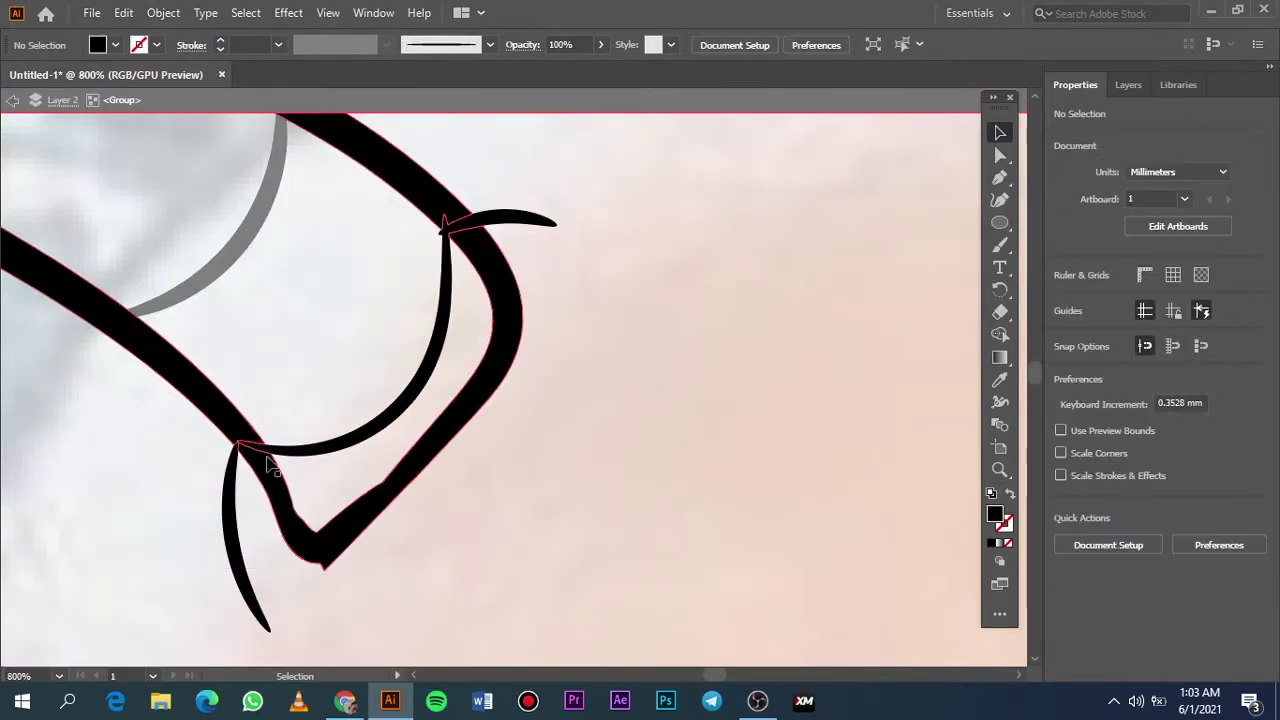
pyautogui.scroll(4, 222, 378)
pyautogui.click(222, 378)
pyautogui.scroll(-4, 843, 223)
pyautogui.click(843, 223)
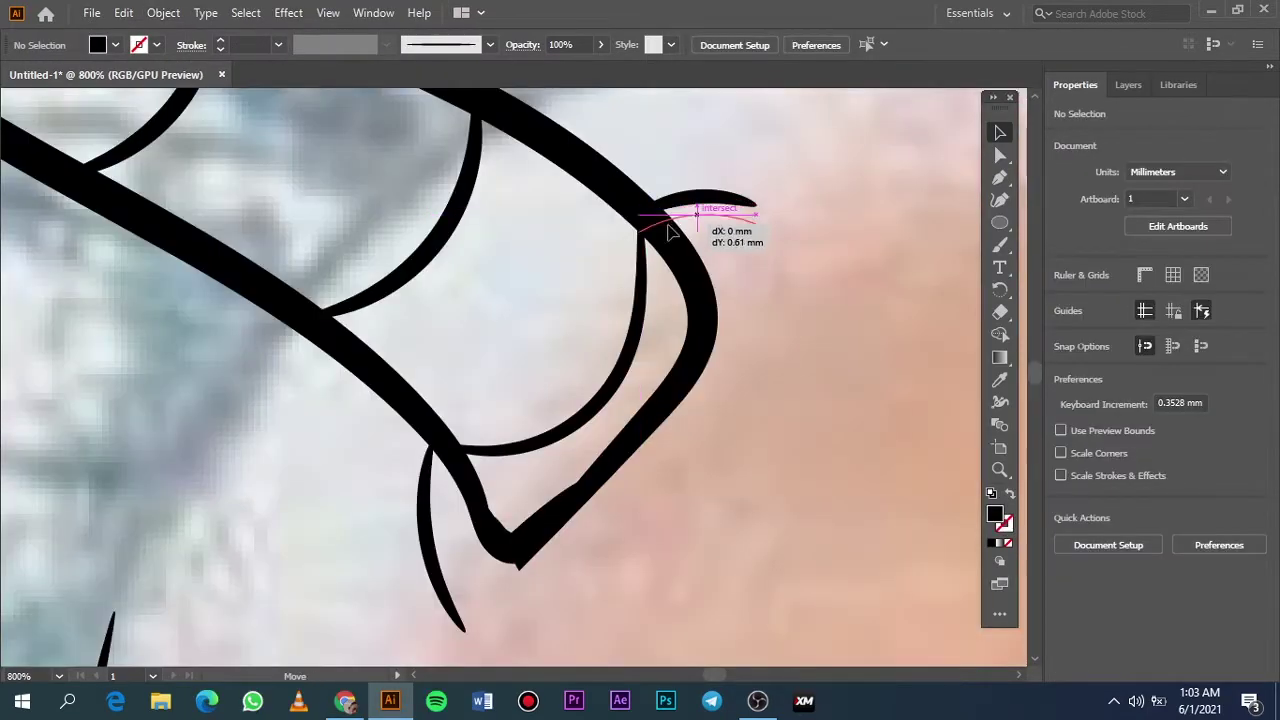
pyautogui.click(648, 288)
pyautogui.click(443, 400)
pyautogui.click(450, 480)
pyautogui.keyDown('shift'); pyautogui.click(605, 380); pyautogui.keyUp('shift')
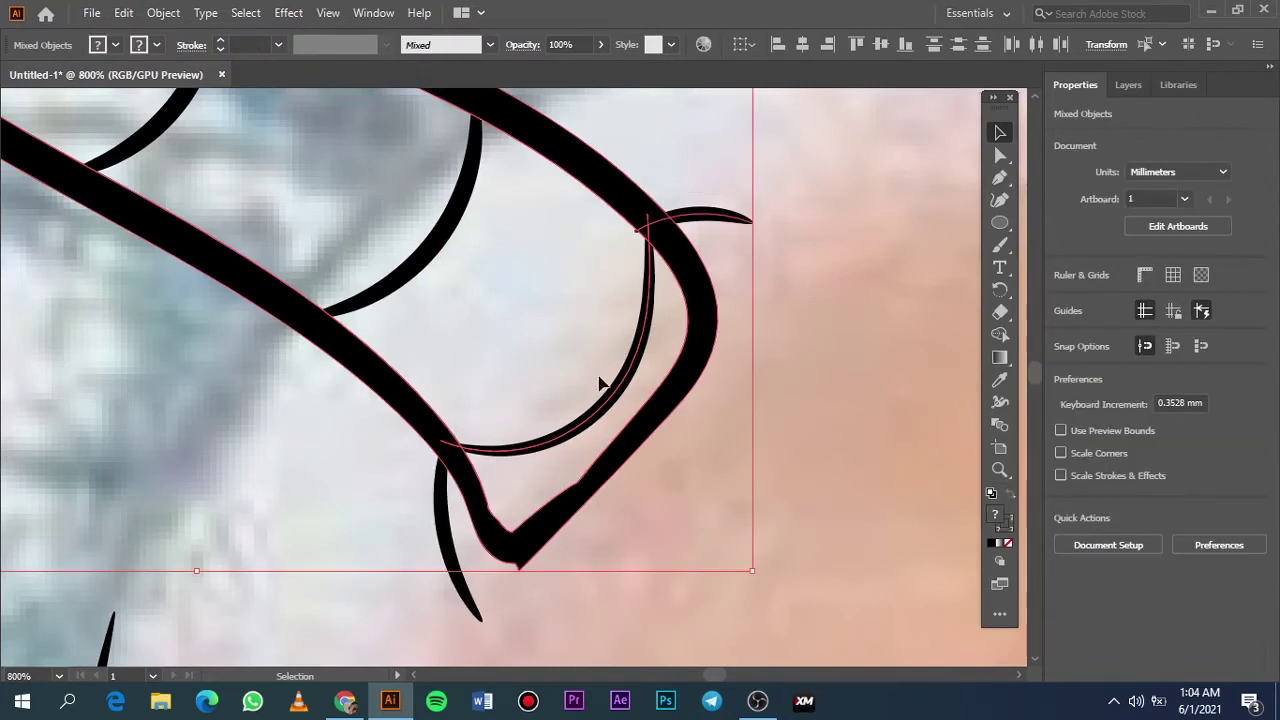
# Expand the selection's appearance into plain shapes and delete the leftover thick outline
pyautogui.click(163, 12)
pyautogui.click(363, 254)
pyautogui.doubleClick(666, 437)
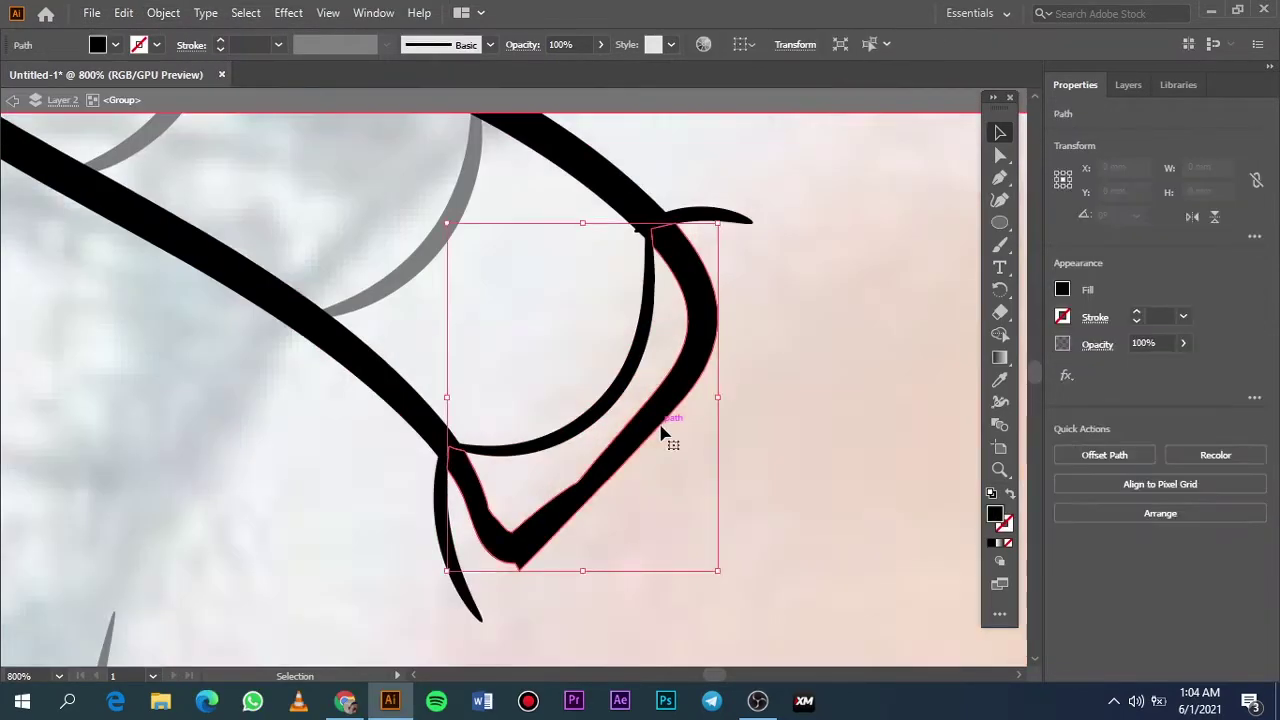
pyautogui.press('Delete')
# Exit the group, fit the drawing, and toggle the photo layer in the Layers panel to check
pyautogui.press('Escape')
pyautogui.hotkey('ctrl', '0')
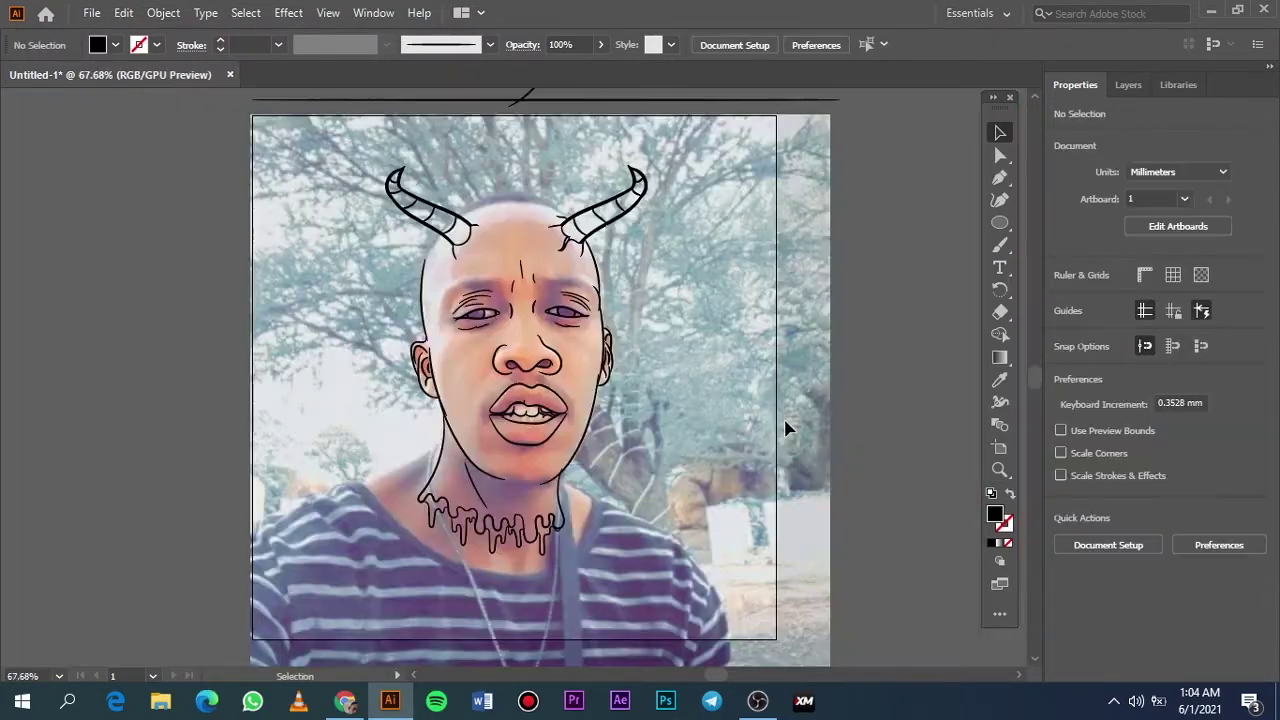
pyautogui.click(1128, 84)
pyautogui.click(1059, 133)
pyautogui.click(1059, 133)
pyautogui.scroll(5, 428, 285)
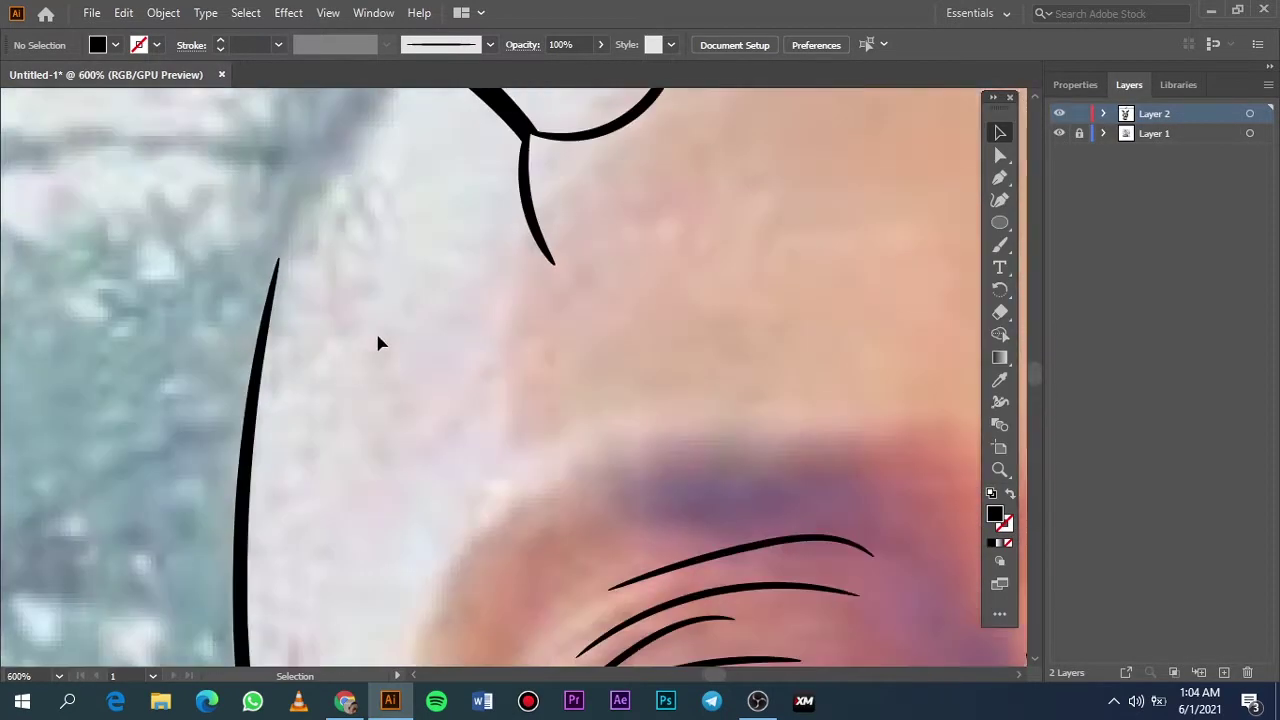
pyautogui.scroll(-2, 375, 330)
# With the Pencil, fill the head edge below the left horn and trace black across the scalp
pyautogui.press('n')
pyautogui.scroll(1, 461, 383)
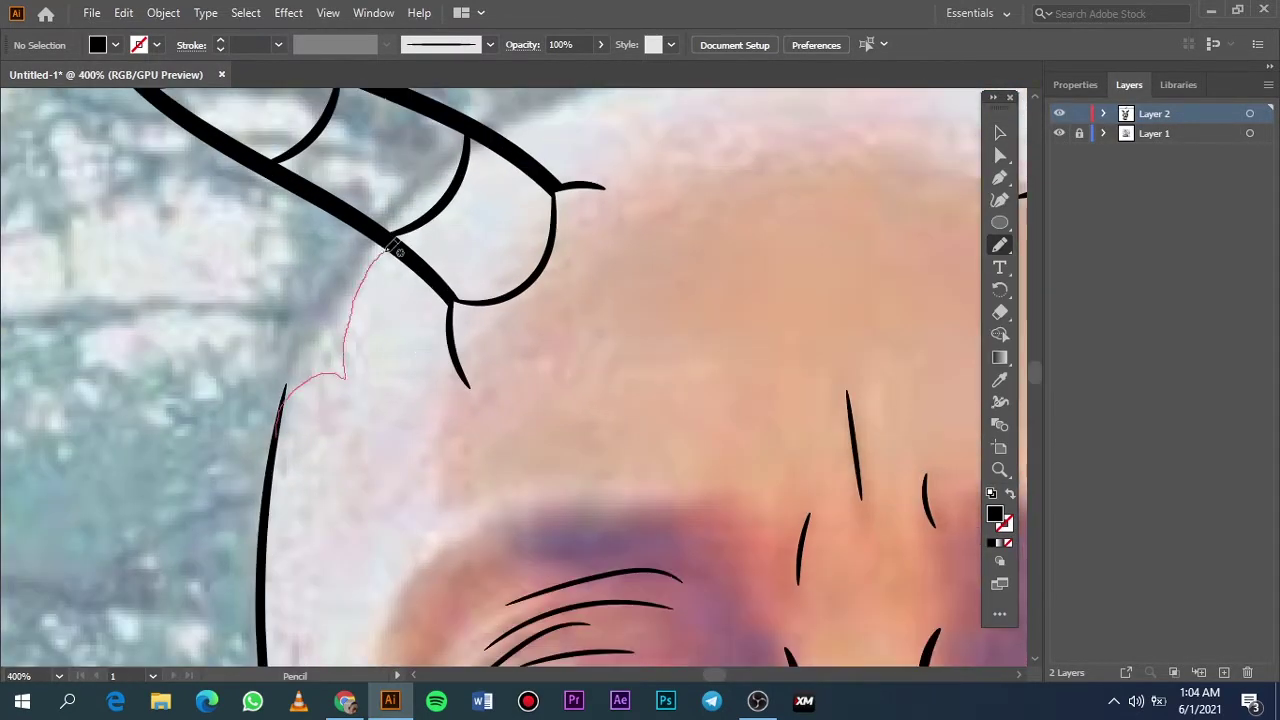
pyautogui.moveTo(272, 482); pyautogui.dragTo(276, 468)
pyautogui.scroll(-3, 400, 300)
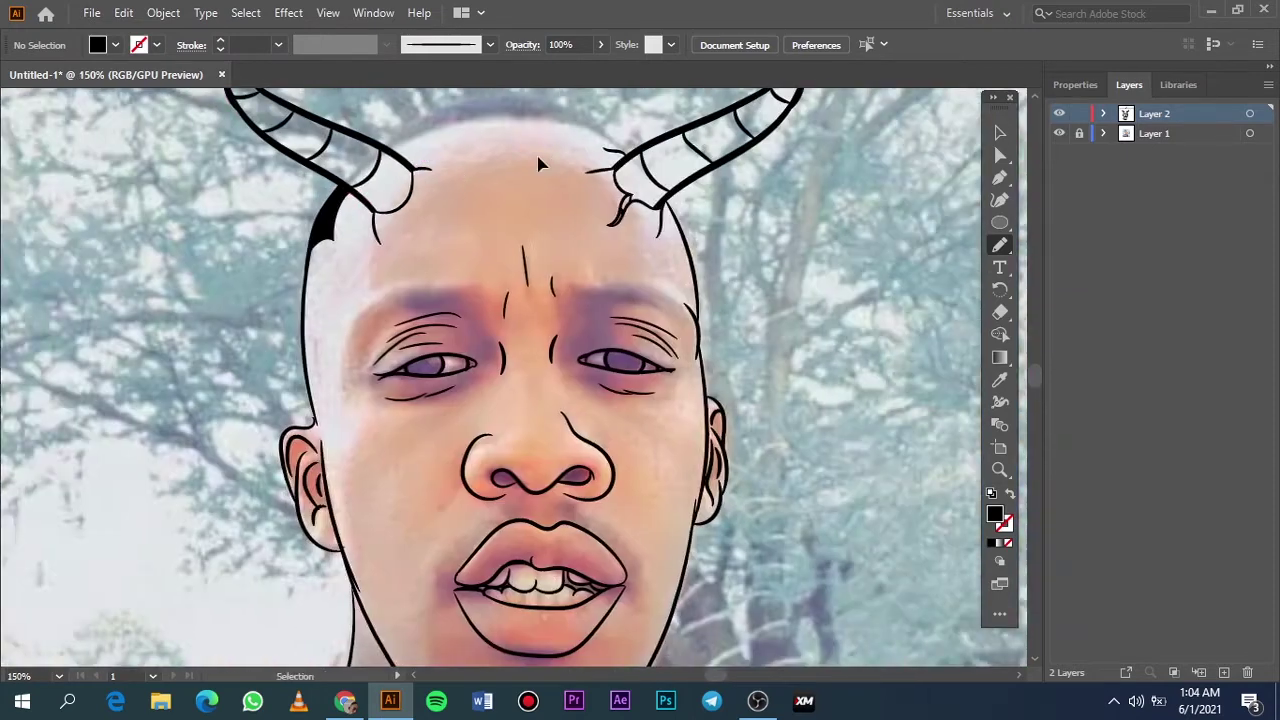
pyautogui.scroll(2, 600, 250)
pyautogui.scroll(1, 400, 330)
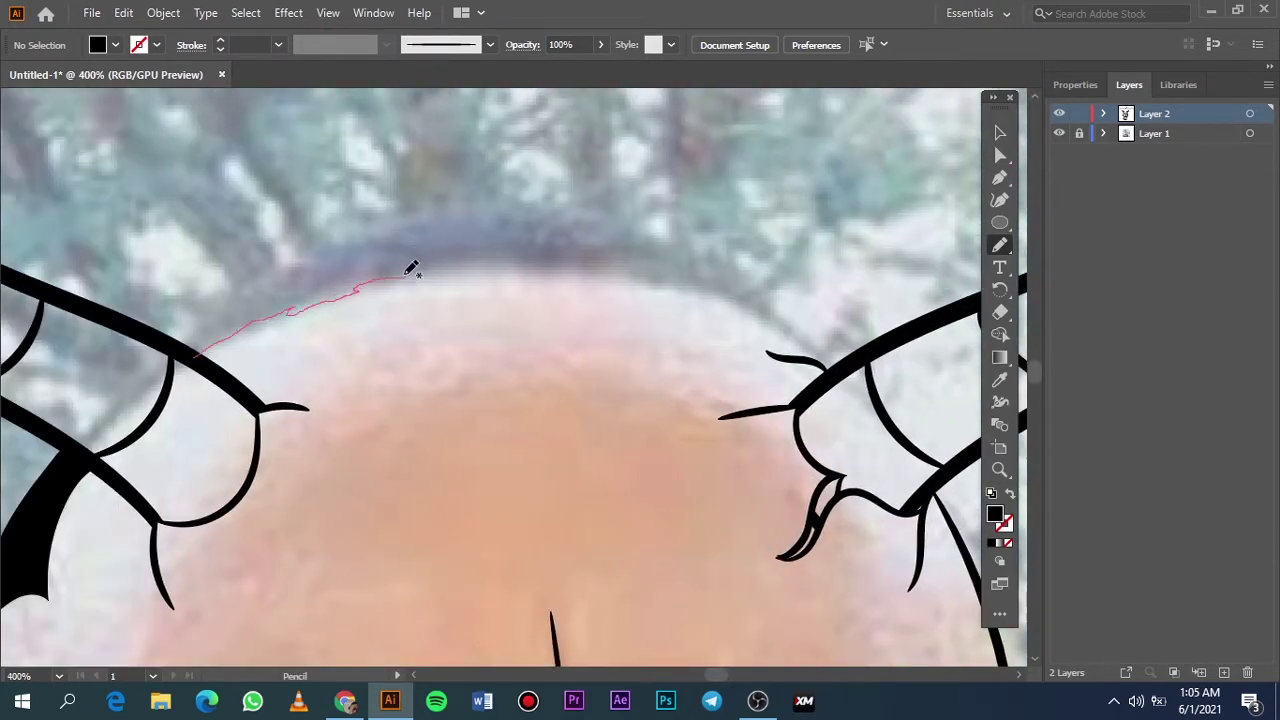
pyautogui.moveTo(172, 338); pyautogui.dragTo(172, 338)
pyautogui.hscroll(3, 428, 277)
pyautogui.moveTo(420, 268); pyautogui.dragTo(408, 205)
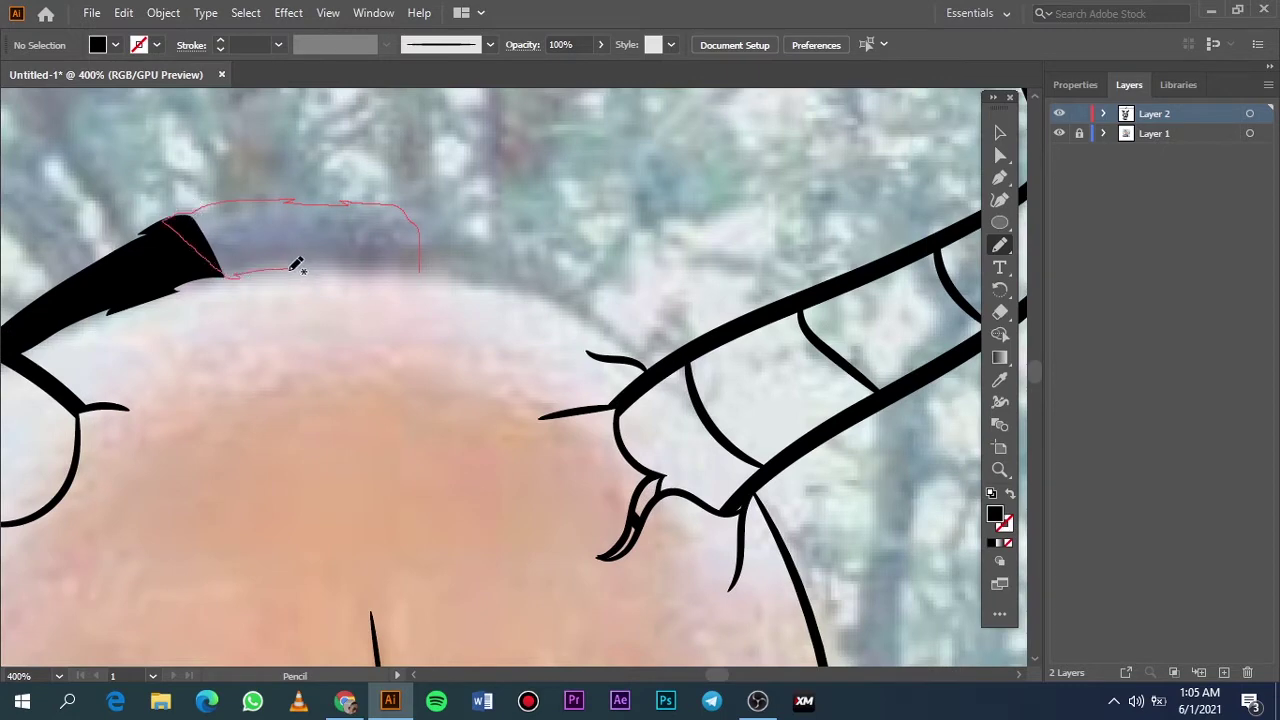
pyautogui.moveTo(422, 265); pyautogui.dragTo(422, 265)
pyautogui.scroll(-3, 422, 265)
# After a photo-off check, thicken the scalp outline and carry it over to the right horn
pyautogui.click(1059, 133)
pyautogui.click(1059, 133)
pyautogui.scroll(3, 365, 218)
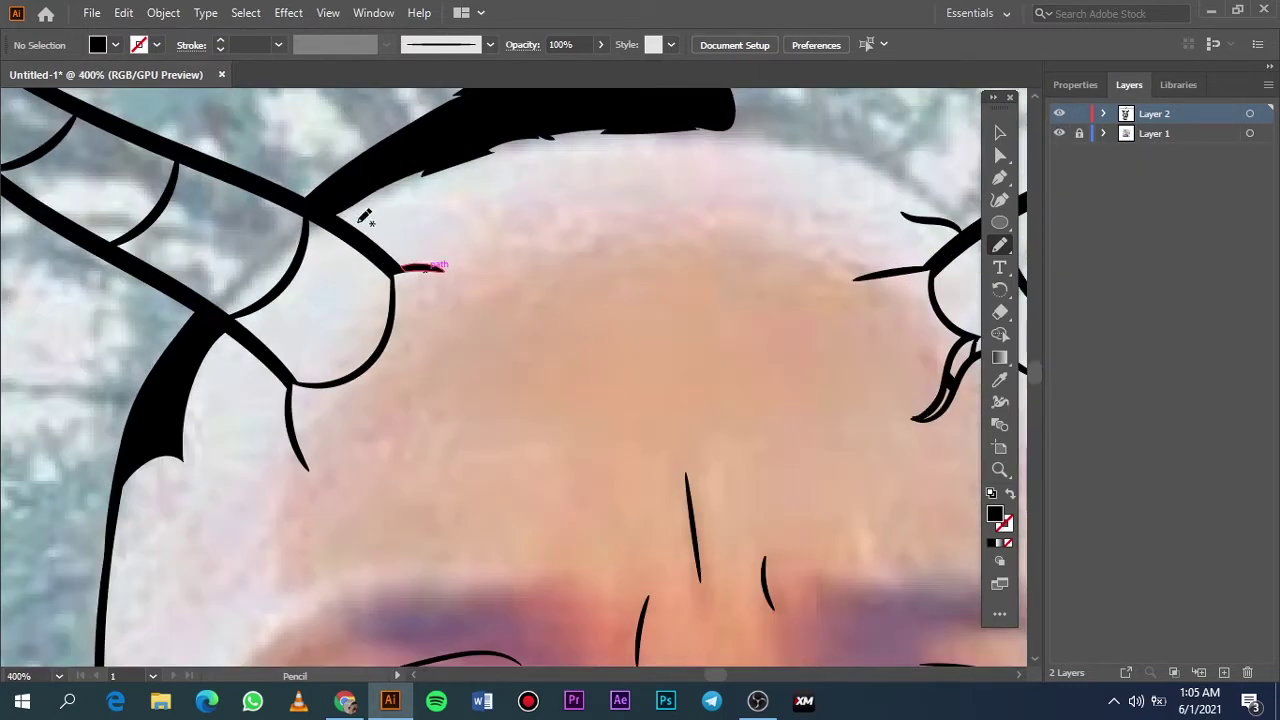
pyautogui.moveTo(420, 162); pyautogui.dragTo(422, 163)
pyautogui.scroll(3, 677, 353)
pyautogui.hscroll(4, 677, 353)
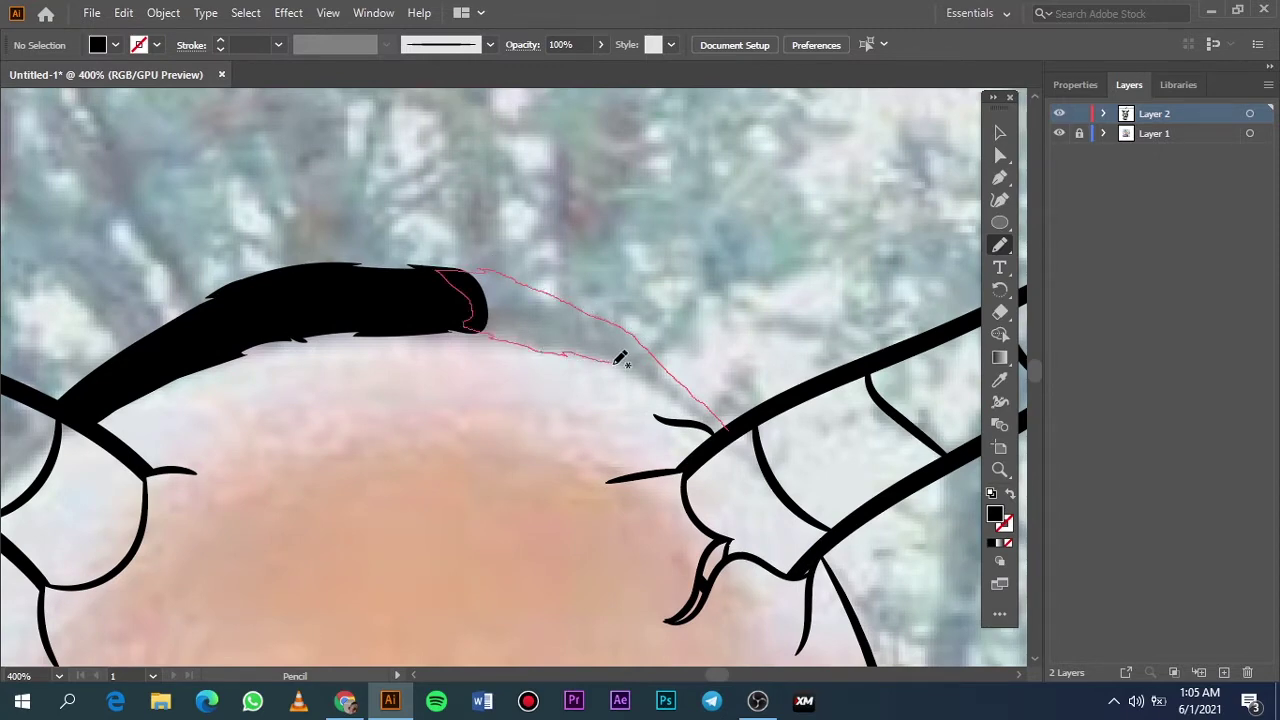
pyautogui.moveTo(736, 432); pyautogui.dragTo(736, 428)
pyautogui.hotkey('ctrl', '0')
# Blacken the gap where the right horn meets the head, and thicken its band lines and base edge
pyautogui.click(1059, 133)
pyautogui.click(1059, 133)
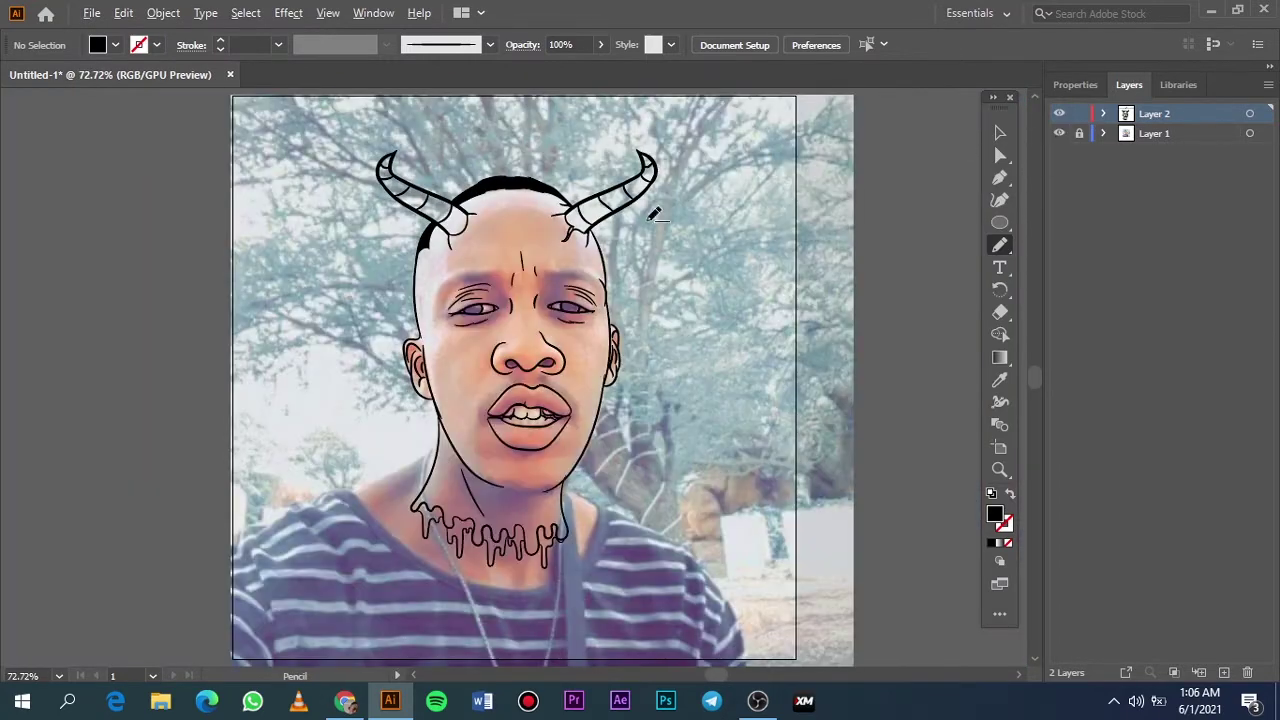
pyautogui.scroll(5, 621, 230)
pyautogui.moveTo(603, 240); pyautogui.dragTo(605, 246)
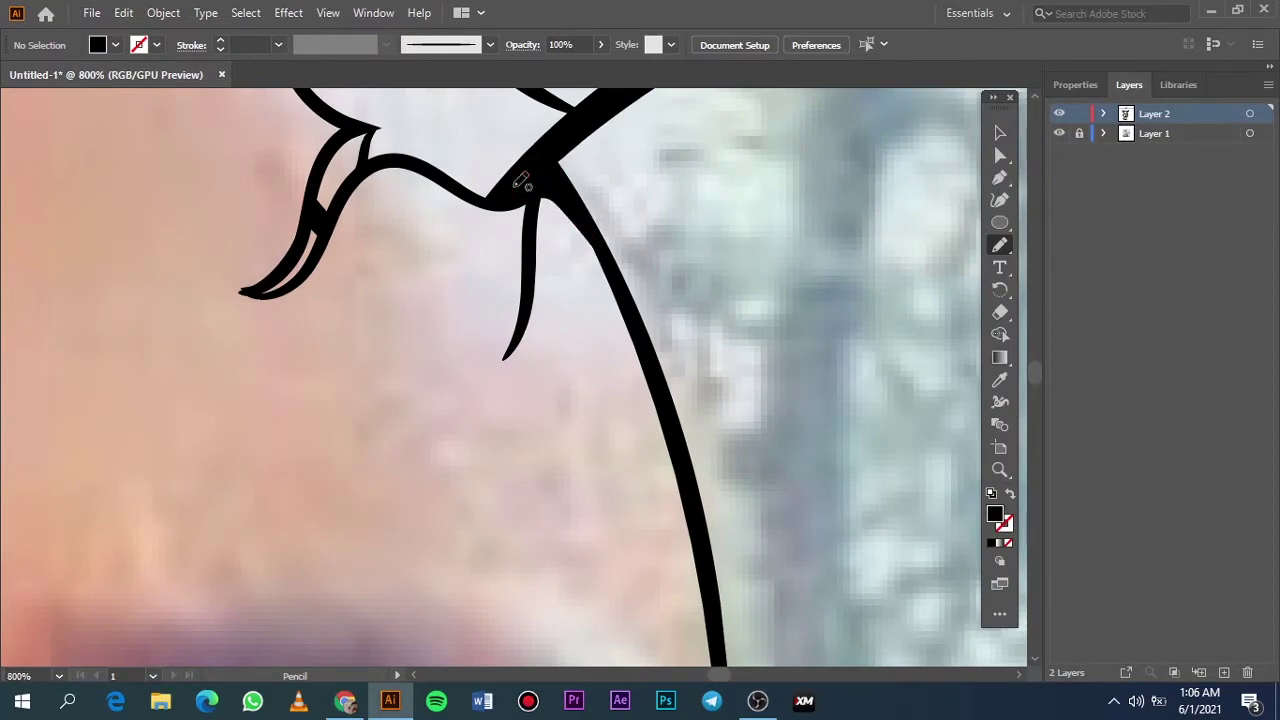
pyautogui.hotkey('ctrl', '0')
pyautogui.scroll(5, 519, 203)
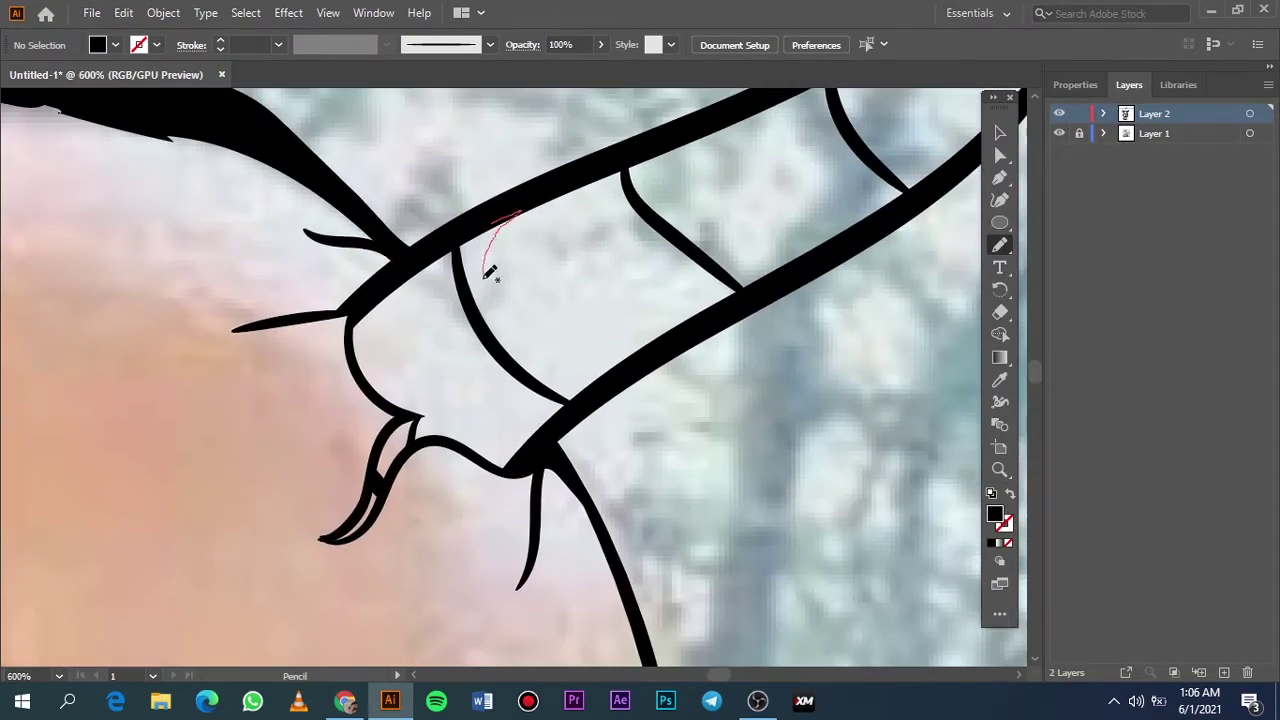
pyautogui.moveTo(487, 310); pyautogui.dragTo(513, 215)
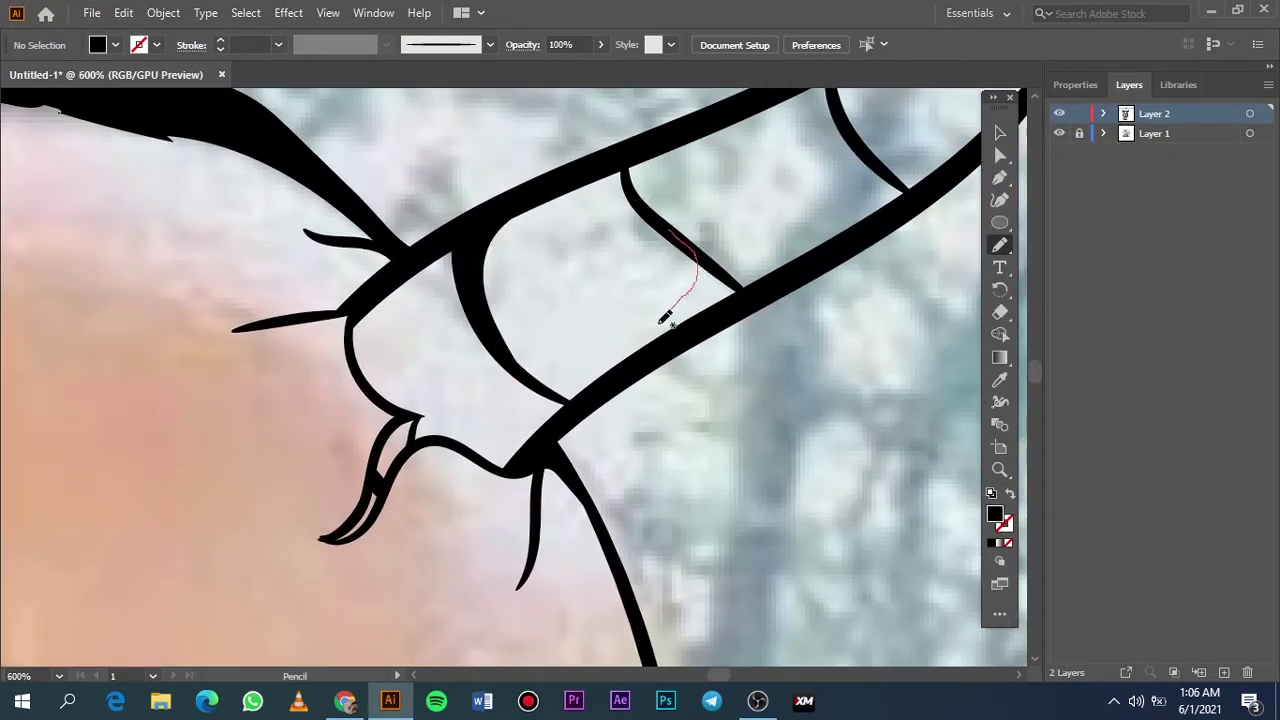
pyautogui.moveTo(712, 266); pyautogui.dragTo(688, 300)
pyautogui.moveTo(682, 228); pyautogui.dragTo(691, 286)
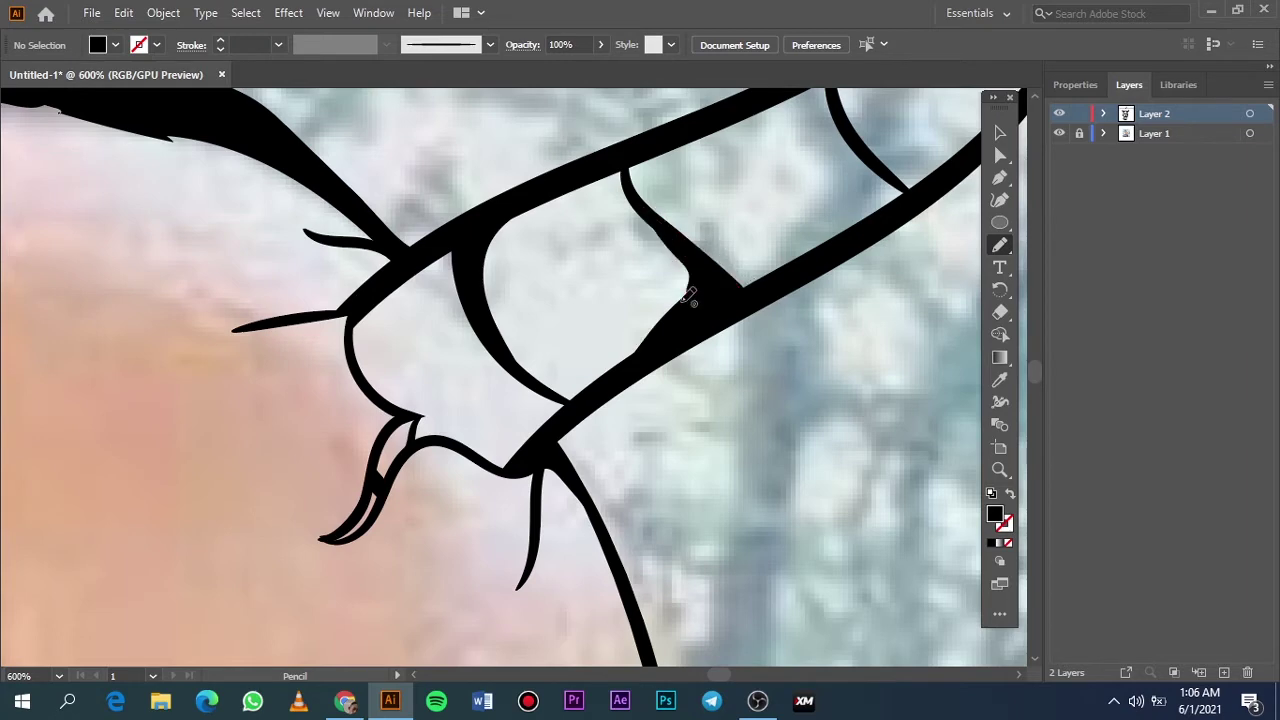
pyautogui.hotkey('ctrl', '0')
pyautogui.scroll(5, 717, 166)
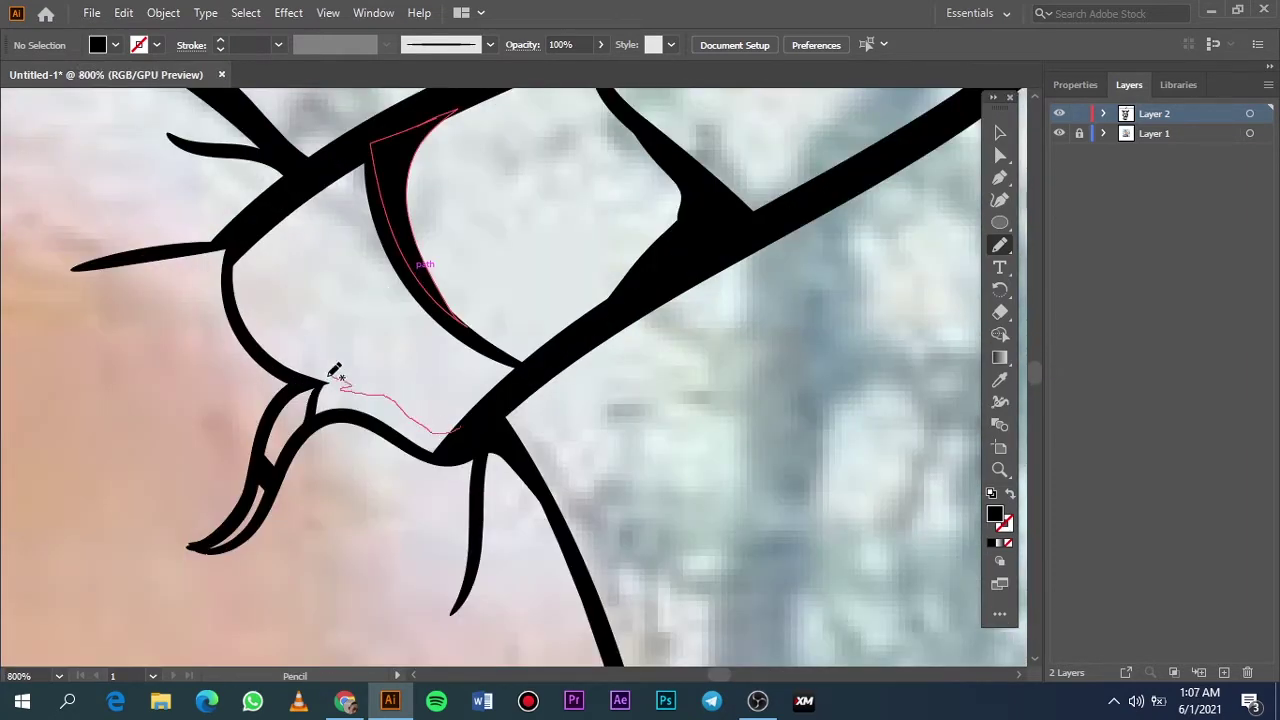
pyautogui.moveTo(422, 443); pyautogui.dragTo(470, 432)
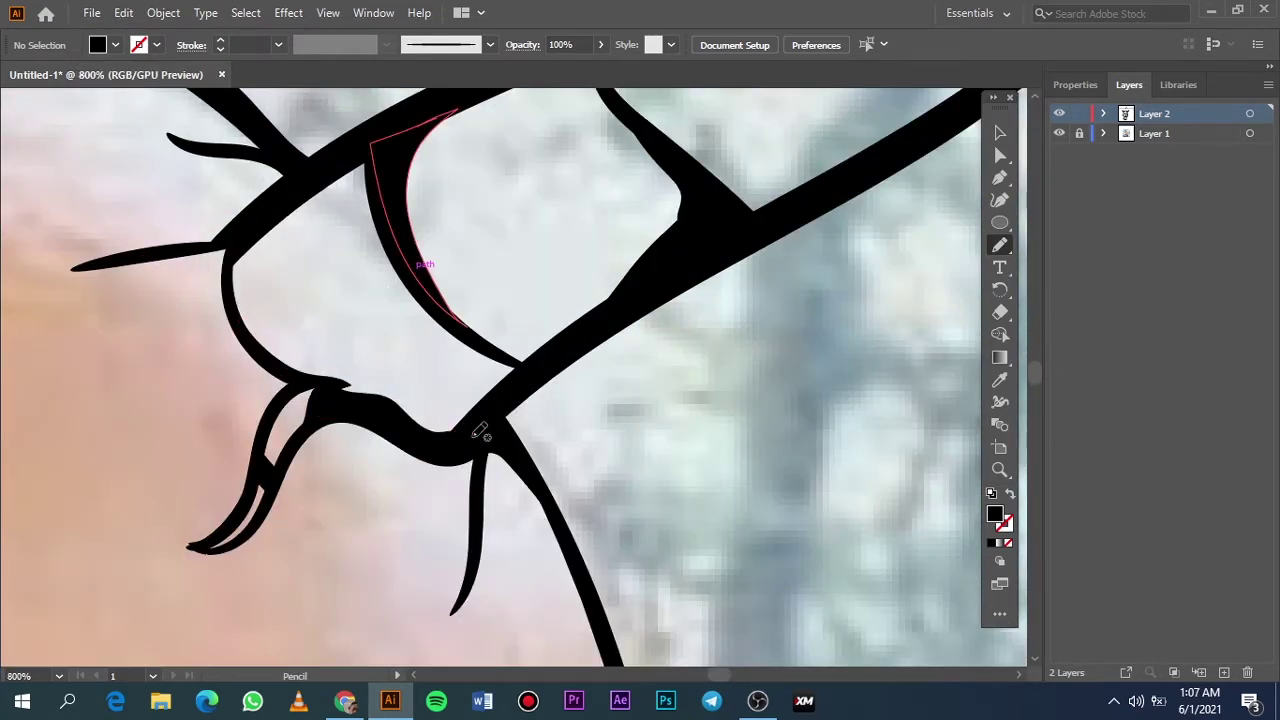
pyautogui.hotkey('ctrl', '0')
# Check the line art with the photo hidden, then thicken the next horn band line
pyautogui.click(1059, 133)
pyautogui.click(1059, 133)
pyautogui.scroll(4, 507, 212)
pyautogui.scroll(1, 507, 212)
pyautogui.moveTo(425, 287); pyautogui.dragTo(403, 250)
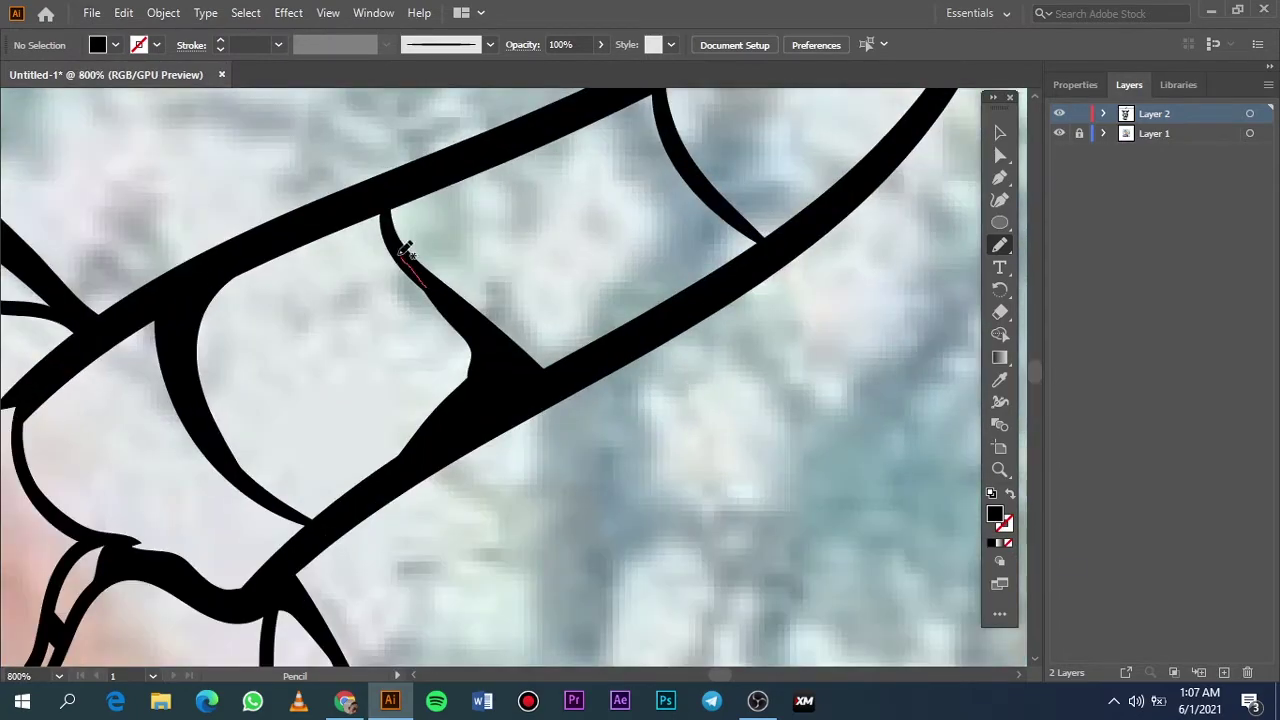
pyautogui.moveTo(229, 292); pyautogui.dragTo(428, 271)
pyautogui.hotkey('ctrl', '0')
pyautogui.scroll(5, 363, 223)
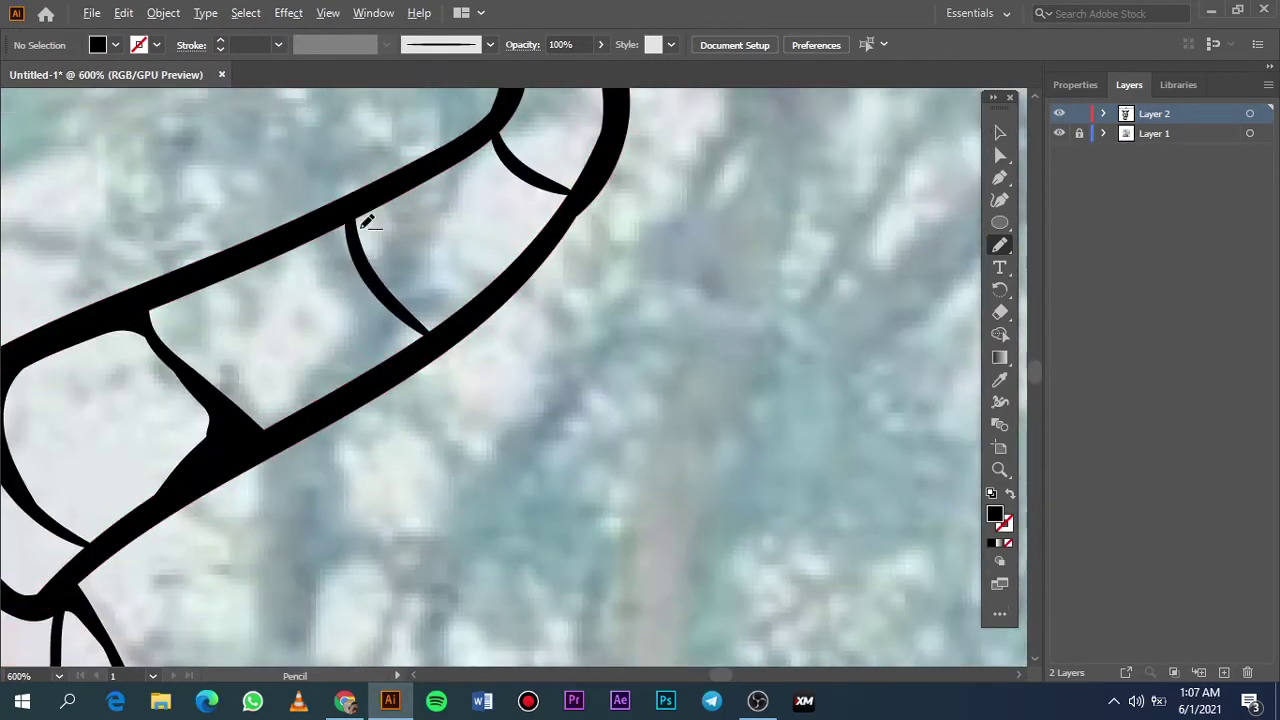
# Fill the inner edges and corners of the horn ribs solid black
pyautogui.moveTo(152, 437); pyautogui.dragTo(110, 405)
pyautogui.hscroll(-3, 323, 303)
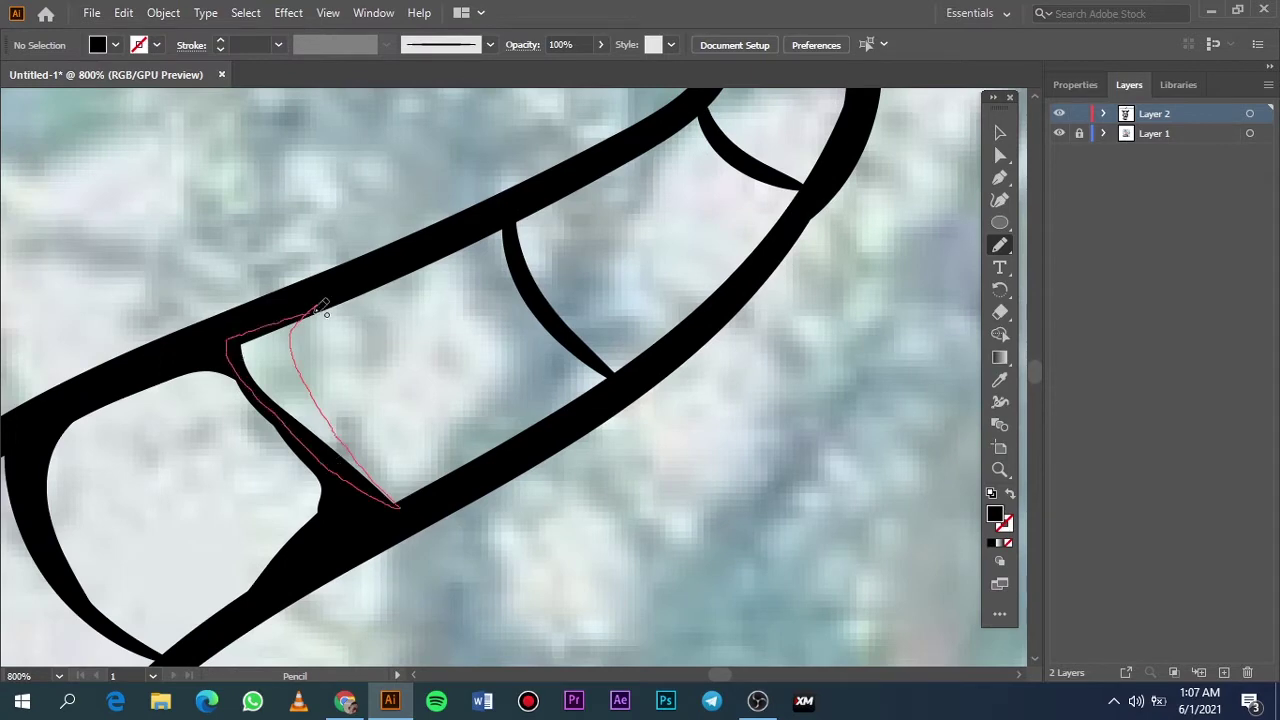
pyautogui.moveTo(323, 303); pyautogui.dragTo(320, 306)
pyautogui.moveTo(505, 245); pyautogui.dragTo(405, 275)
pyautogui.moveTo(623, 378); pyautogui.dragTo(545, 425)
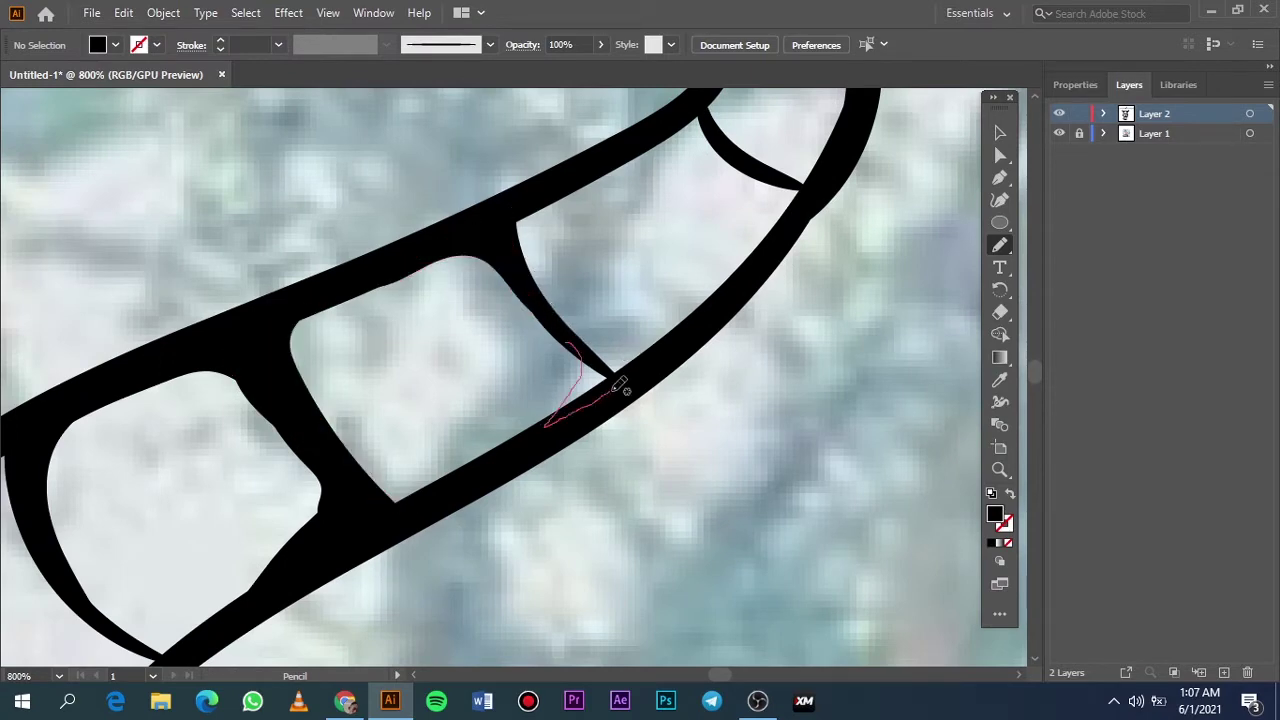
pyautogui.scroll(2, 603, 345)
pyautogui.moveTo(506, 274); pyautogui.dragTo(643, 330)
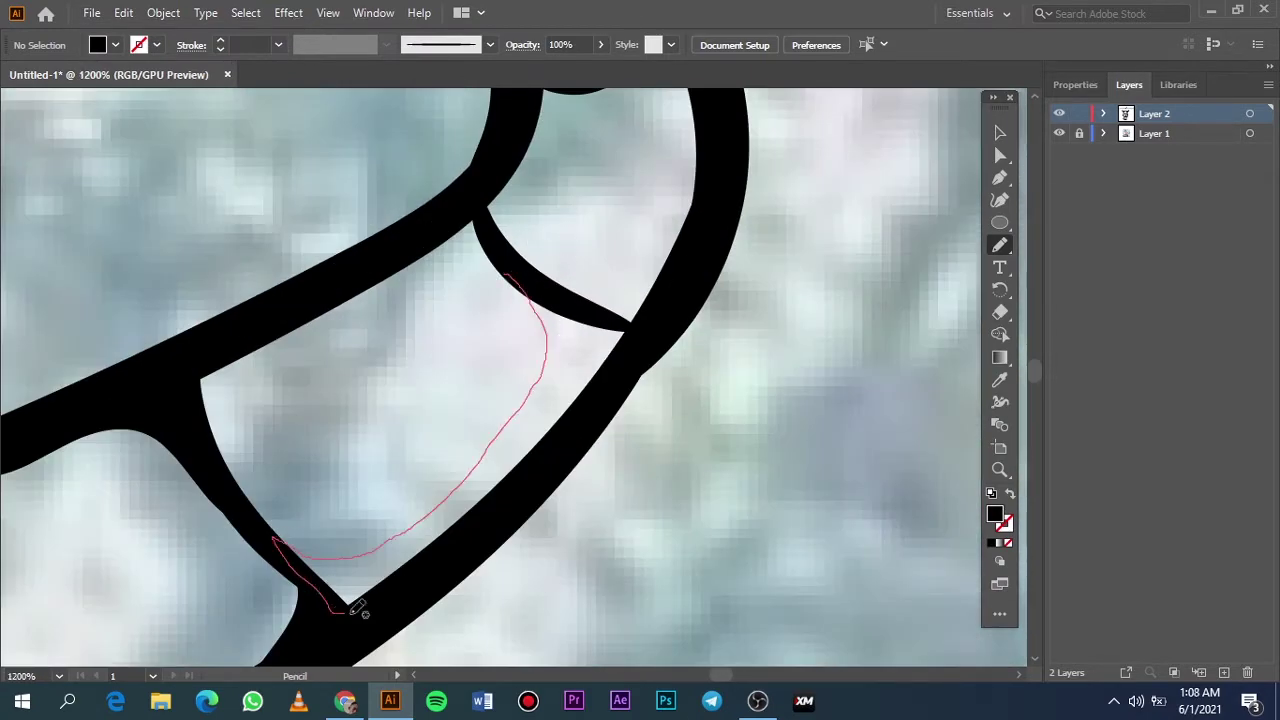
pyautogui.hotkey('ctrl', '0')
# Thicken the inside edge near the horn tip and fill the remaining gap
pyautogui.click(1059, 133)
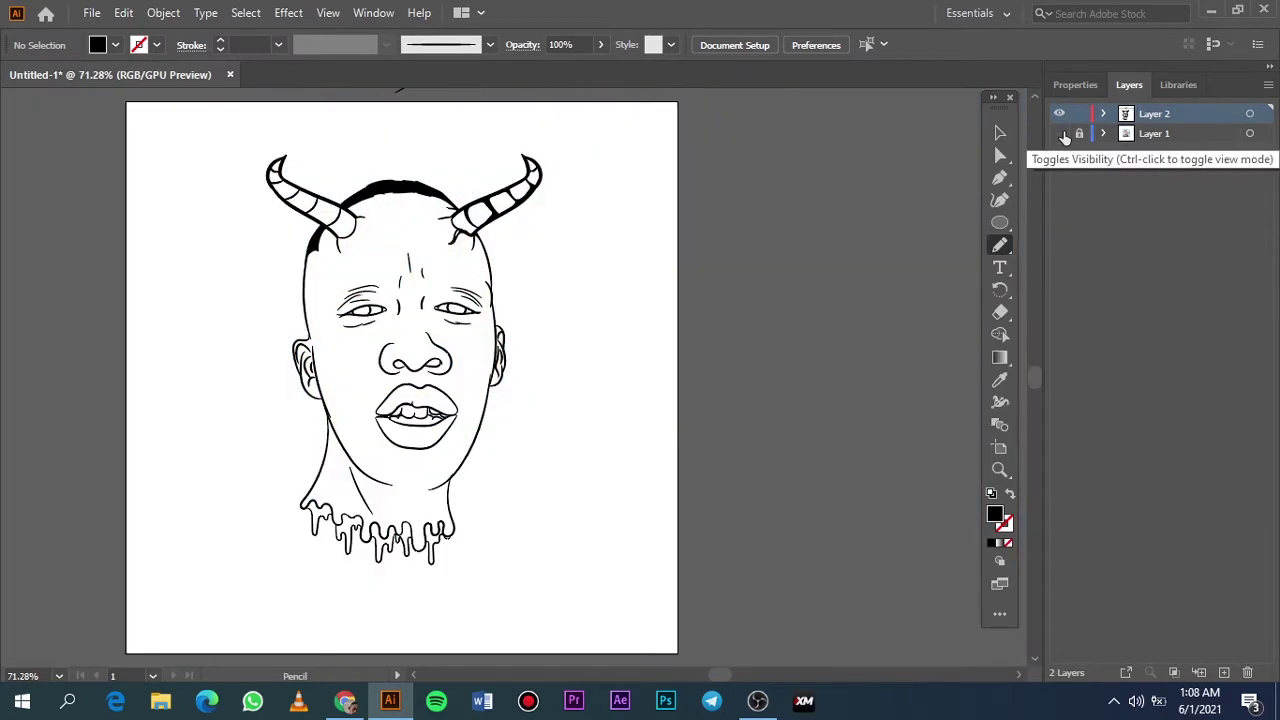
pyautogui.click(1059, 133)
pyautogui.scroll(4, 520, 171)
pyautogui.scroll(3, 532, 213)
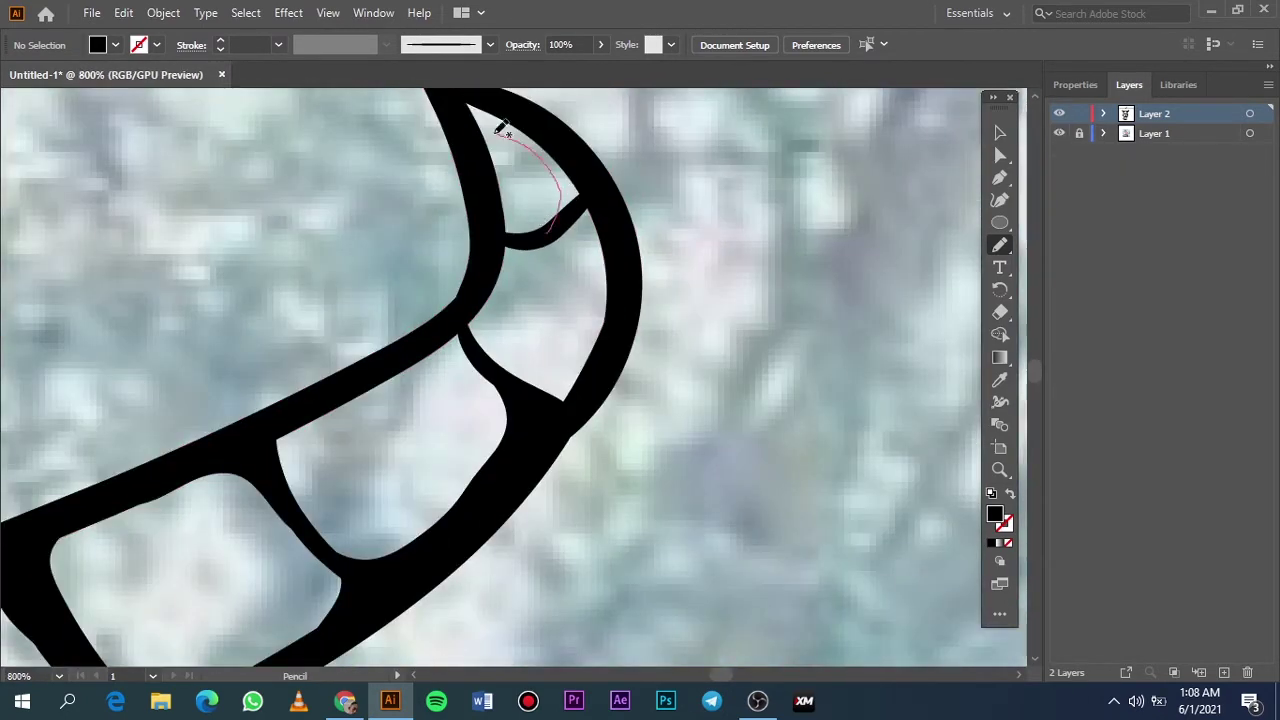
pyautogui.moveTo(500, 130)
pyautogui.mouseDown()
pyautogui.moveTo(586, 143)
pyautogui.moveTo(563, 237)
pyautogui.mouseUp()
pyautogui.moveTo(475, 316)
pyautogui.mouseDown()
pyautogui.moveTo(608, 351)
pyautogui.moveTo(543, 229)
pyautogui.mouseUp()
pyautogui.hotkey('ctrl', '0')
# Trace heavier black edges along the inside and lower edge of the horn curve
pyautogui.click(1059, 133)
pyautogui.click(1059, 133)
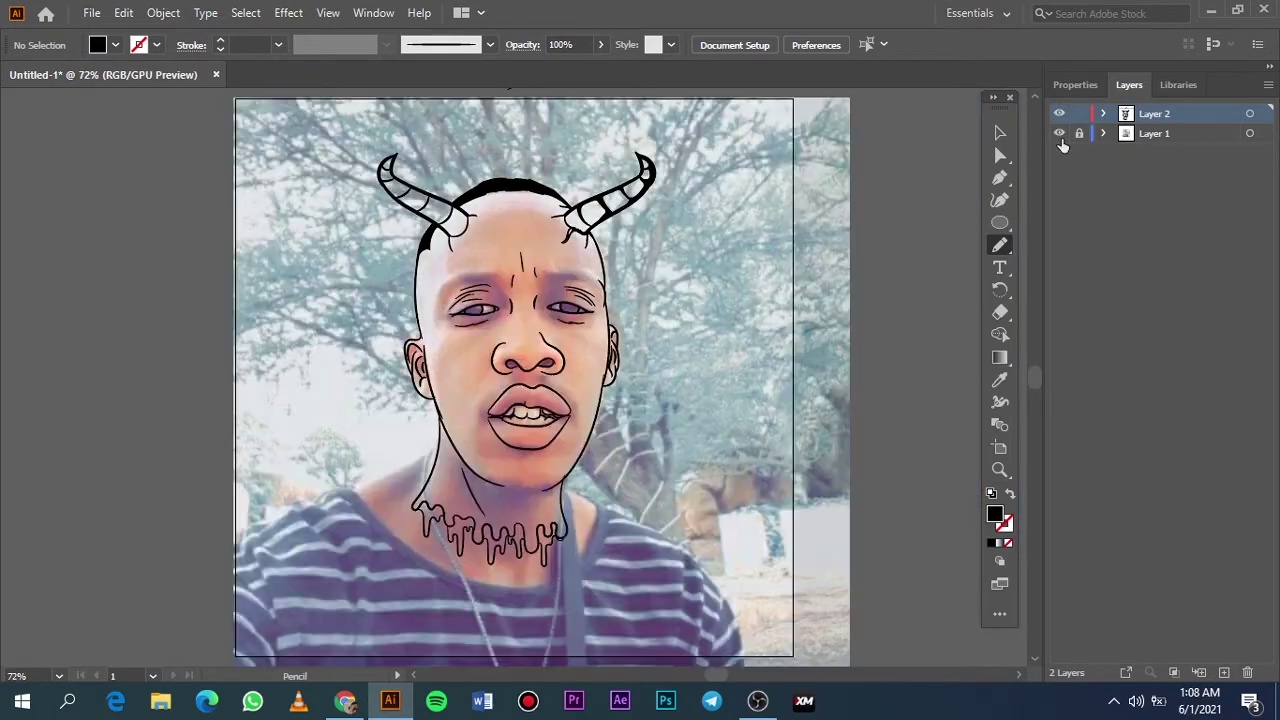
pyautogui.scroll(4, 412, 180)
pyautogui.scroll(4, 811, 257)
pyautogui.moveTo(770, 155); pyautogui.dragTo(818, 398)
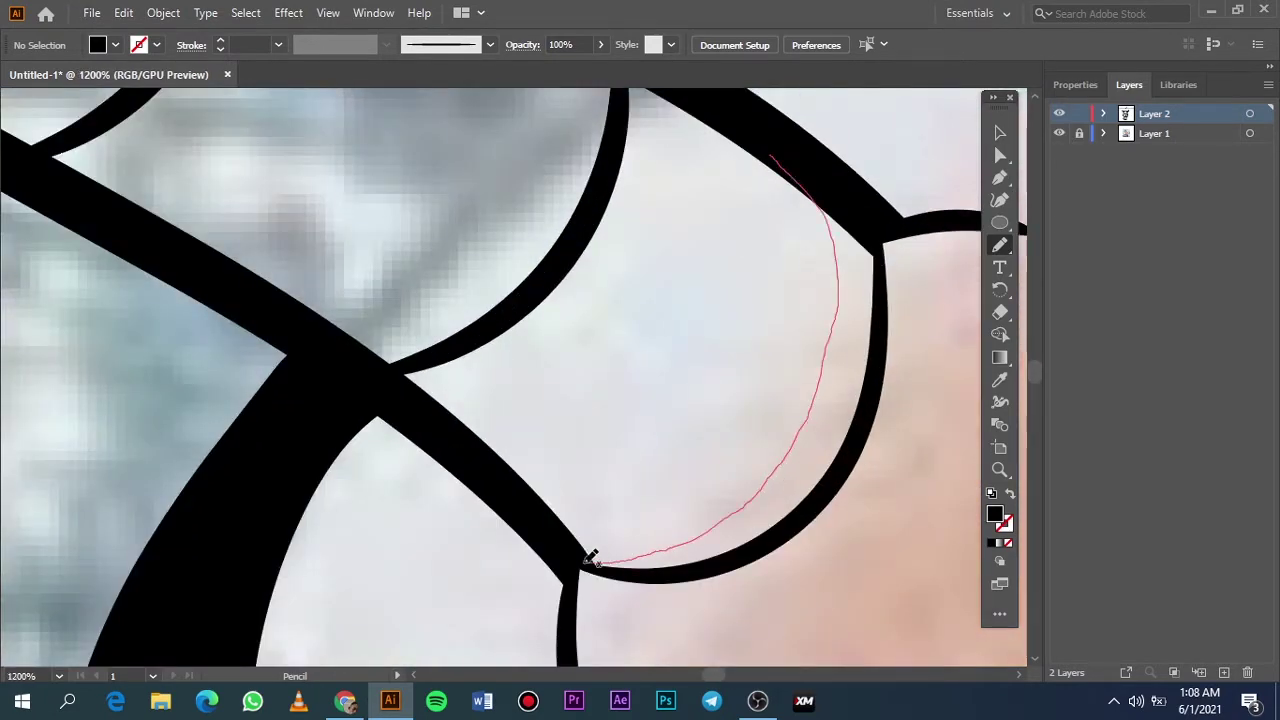
pyautogui.moveTo(590, 557); pyautogui.dragTo(775, 540)
pyautogui.moveTo(886, 312); pyautogui.dragTo(777, 137)
pyautogui.scroll(3, 656, 238)
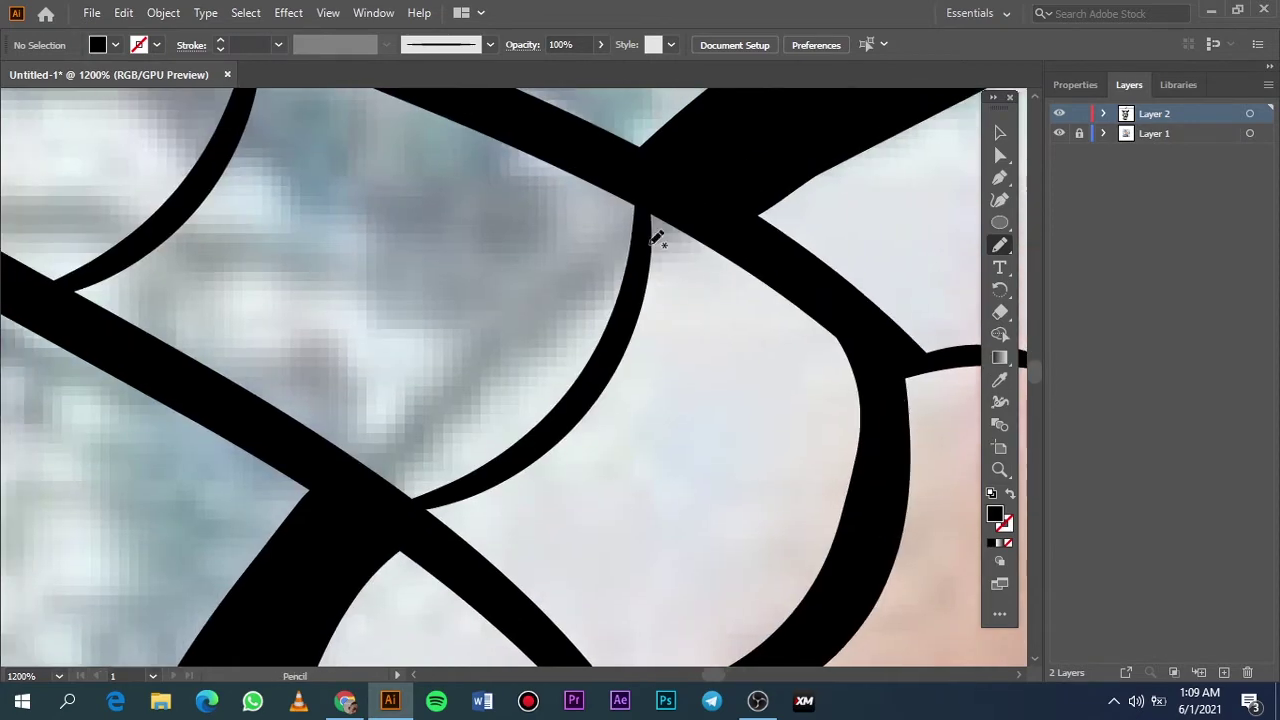
pyautogui.moveTo(612, 370); pyautogui.dragTo(731, 246)
pyautogui.scroll(-3, 686, 223)
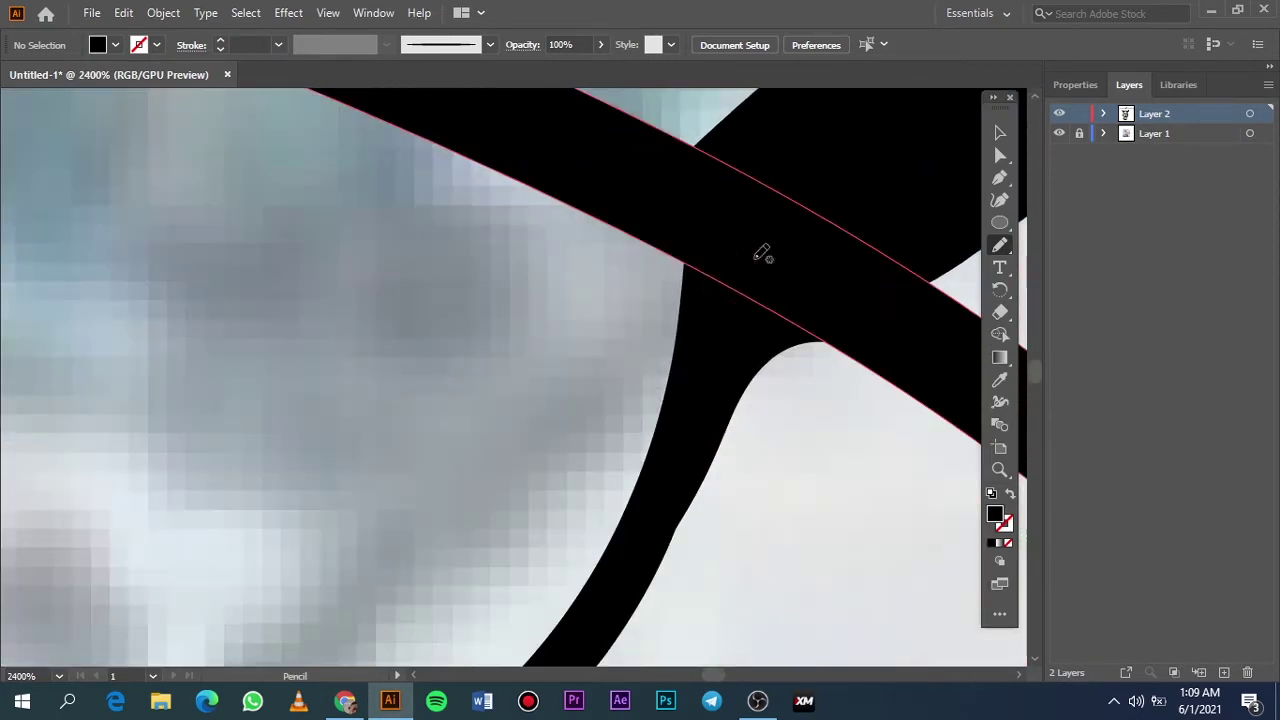
# Thicken the horn bands, a rib joint and the thick rib curve in black
pyautogui.moveTo(623, 170)
pyautogui.mouseDown()
pyautogui.moveTo(575, 312)
pyautogui.moveTo(624, 172)
pyautogui.mouseUp()
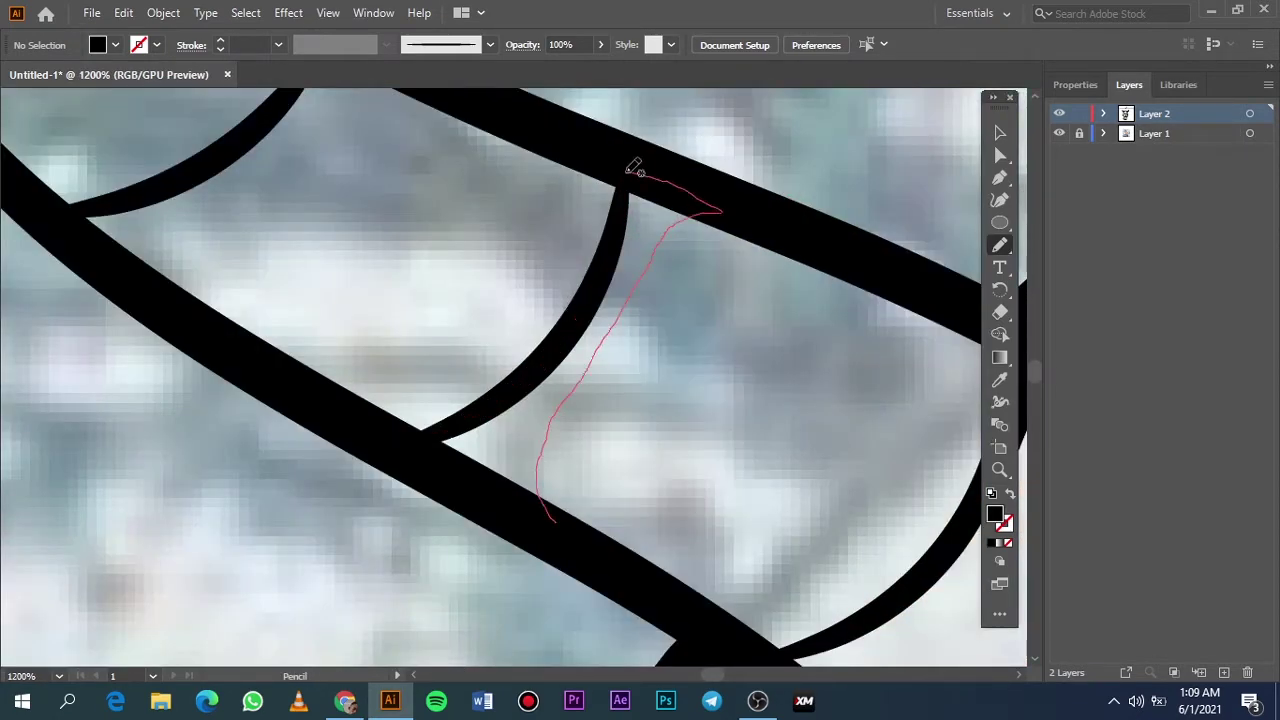
pyautogui.moveTo(590, 368); pyautogui.dragTo(549, 514)
pyautogui.scroll(-2, 440, 250)
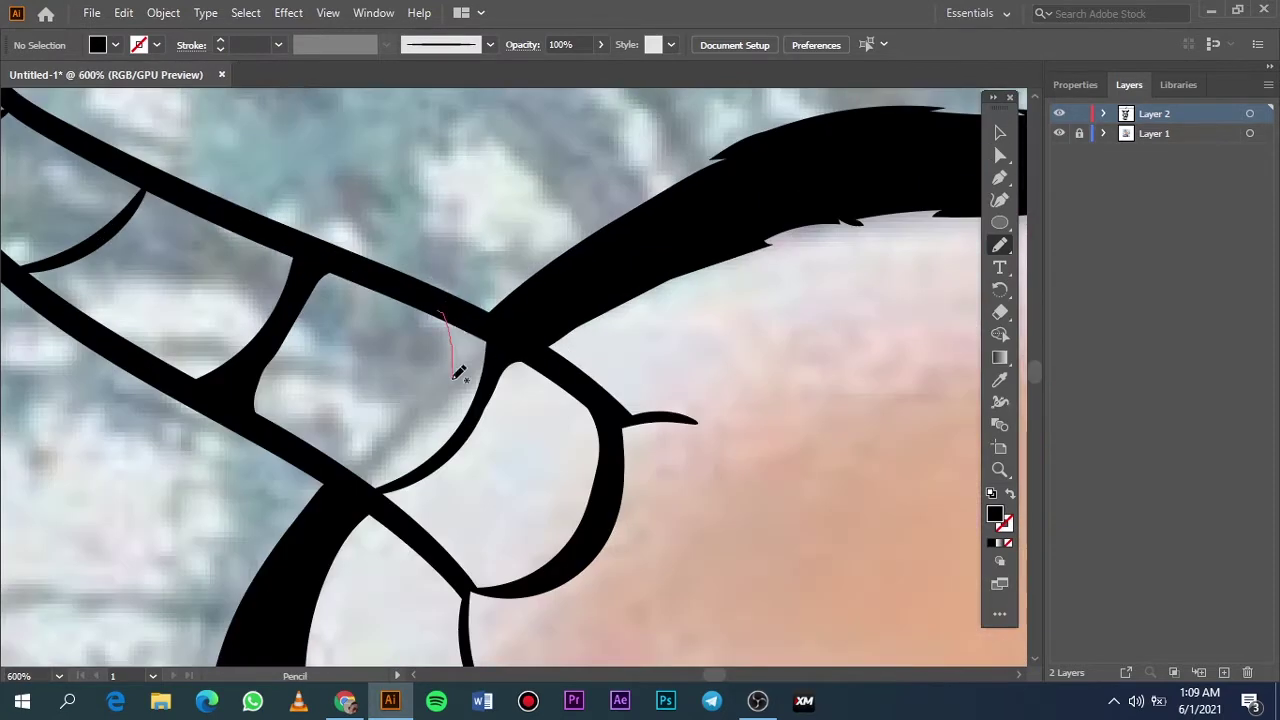
pyautogui.moveTo(510, 372)
pyautogui.mouseDown()
pyautogui.moveTo(505, 362)
pyautogui.moveTo(567, 423)
pyautogui.mouseUp()
pyautogui.hscroll(-5, 520, 380)
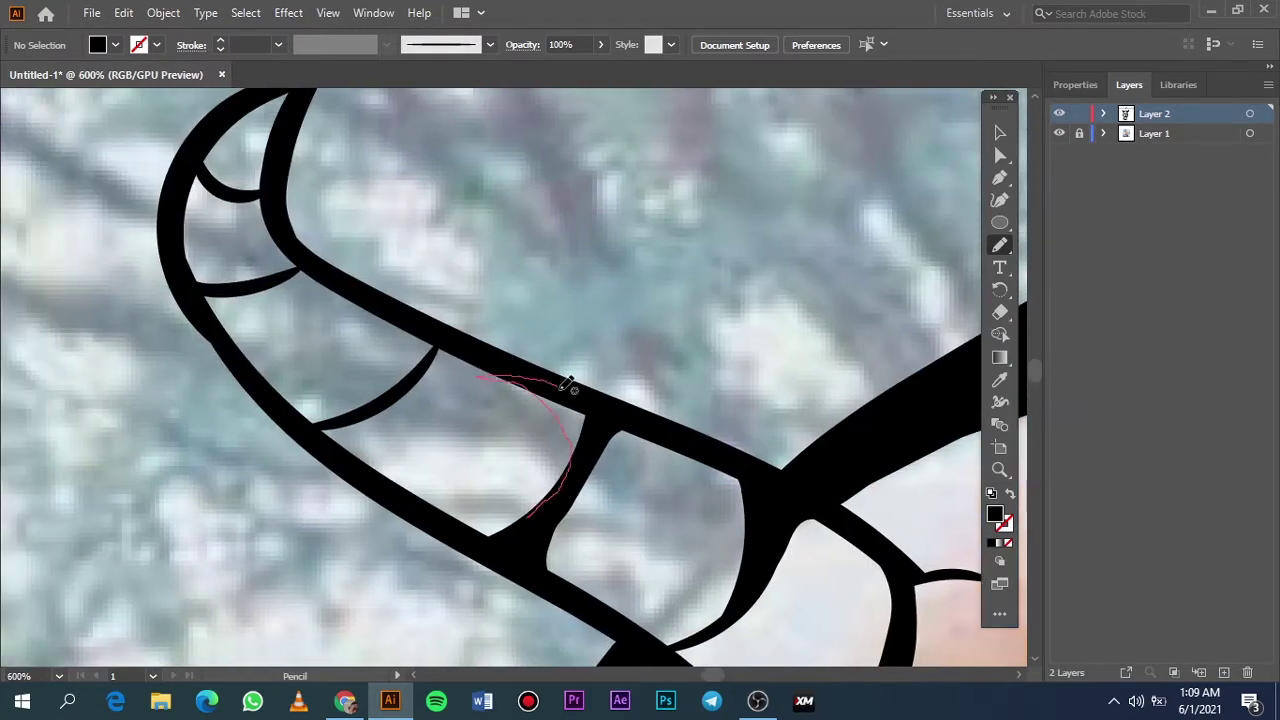
pyautogui.moveTo(430, 352); pyautogui.dragTo(578, 423)
pyautogui.scroll(3, 560, 420)
pyautogui.hscroll(-5, 560, 420)
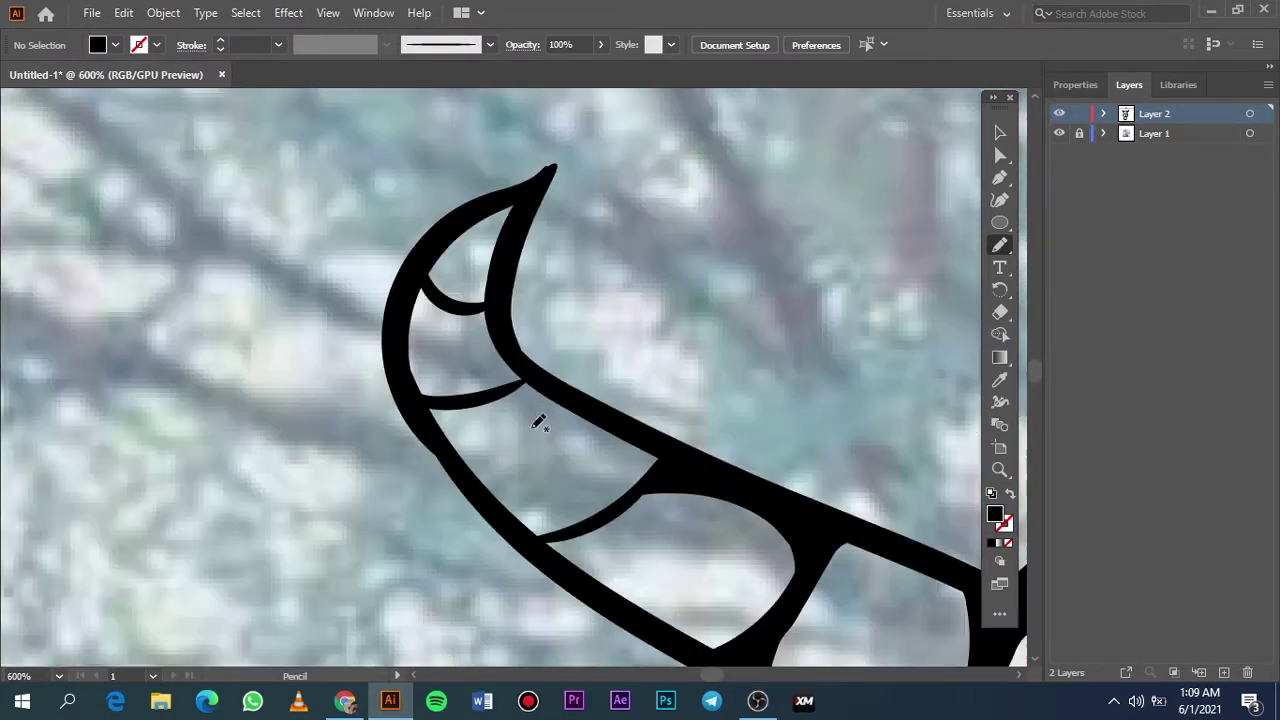
# Fatten the horn tip opening and lower-left horn section edges, then review without the photo
pyautogui.moveTo(428, 279)
pyautogui.mouseDown()
pyautogui.moveTo(455, 309)
pyautogui.moveTo(490, 296)
pyautogui.mouseUp()
pyautogui.moveTo(512, 348); pyautogui.dragTo(504, 350)
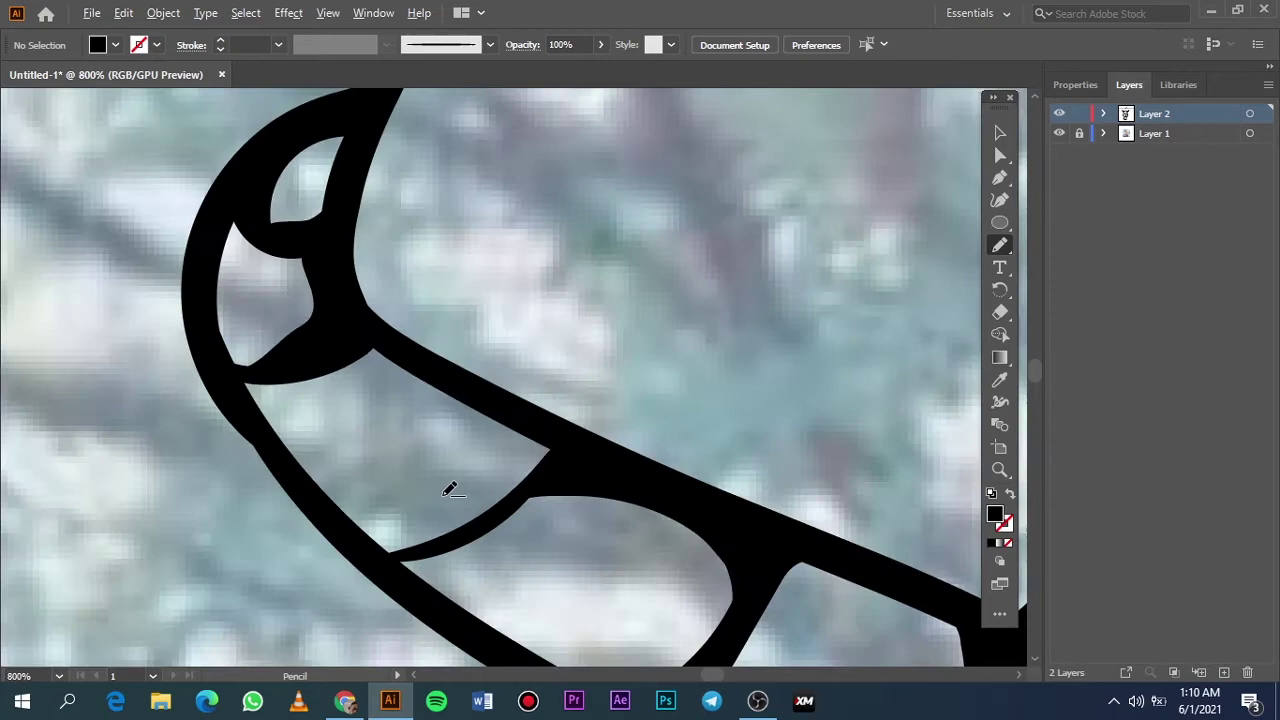
pyautogui.moveTo(686, 380); pyautogui.dragTo(320, 606)
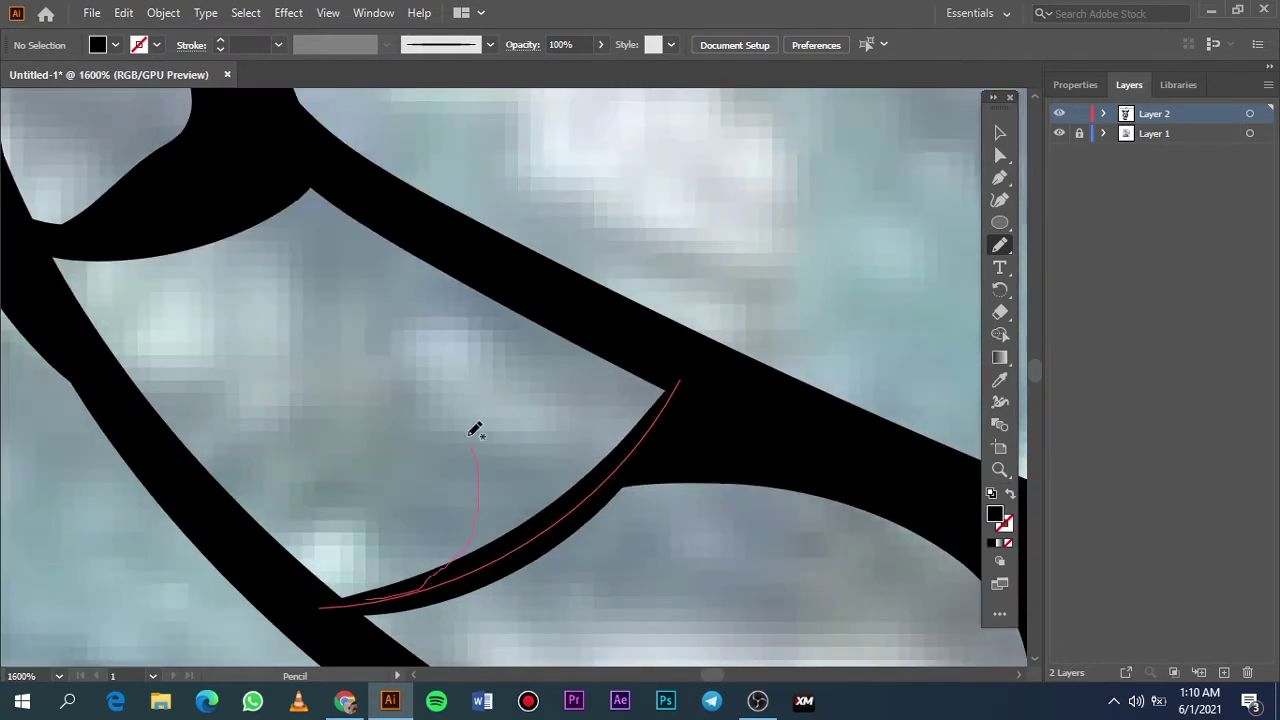
pyautogui.moveTo(407, 573); pyautogui.dragTo(340, 600)
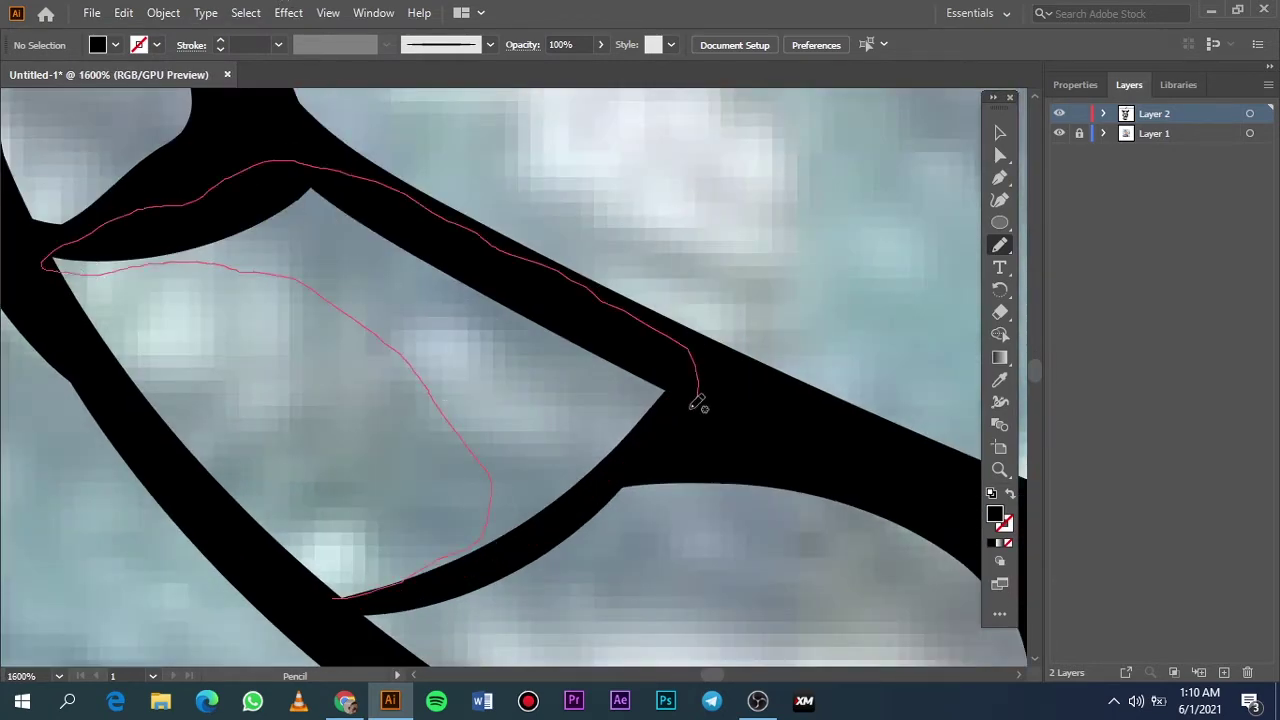
pyautogui.hotkey('ctrl', '0')
pyautogui.click(1060, 134)
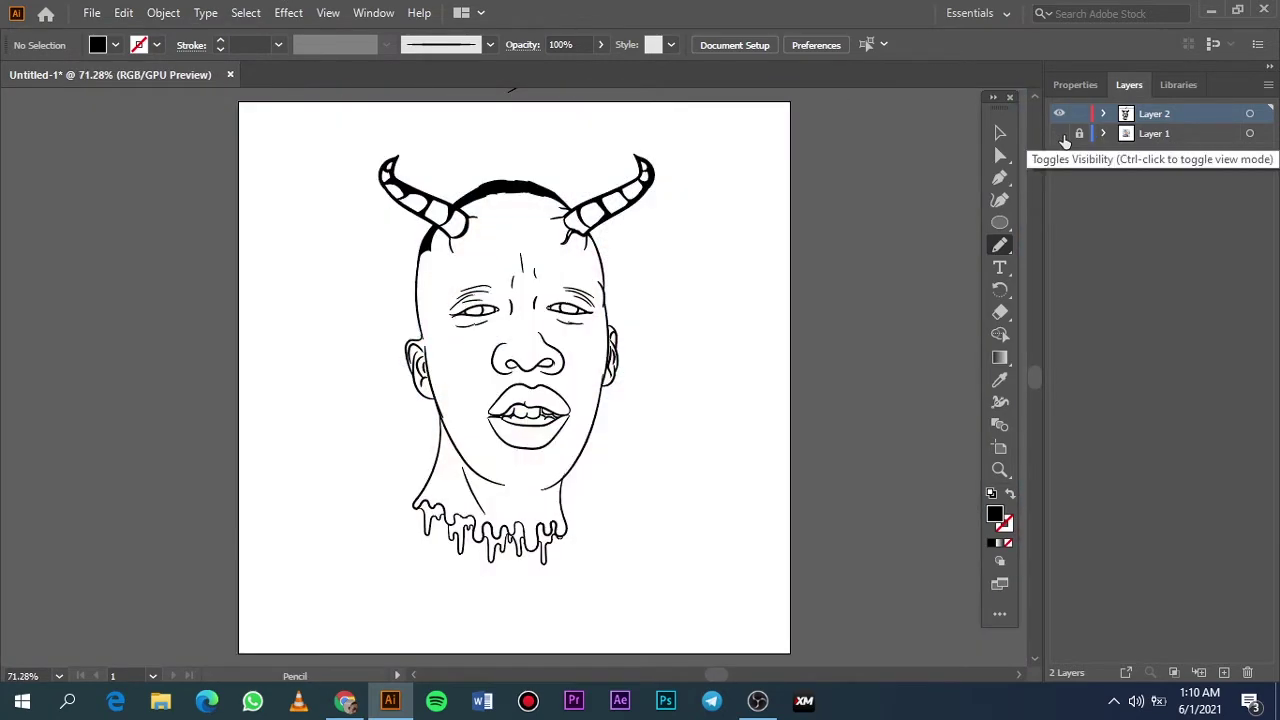
# Thicken the left edge of the head outline with the photo showing
pyautogui.hotkey('ctrl', '+')
pyautogui.hotkey('ctrl', '+')
pyautogui.hotkey('ctrl', '+')
pyautogui.click(1060, 133)
pyautogui.scroll(2, 428, 145)
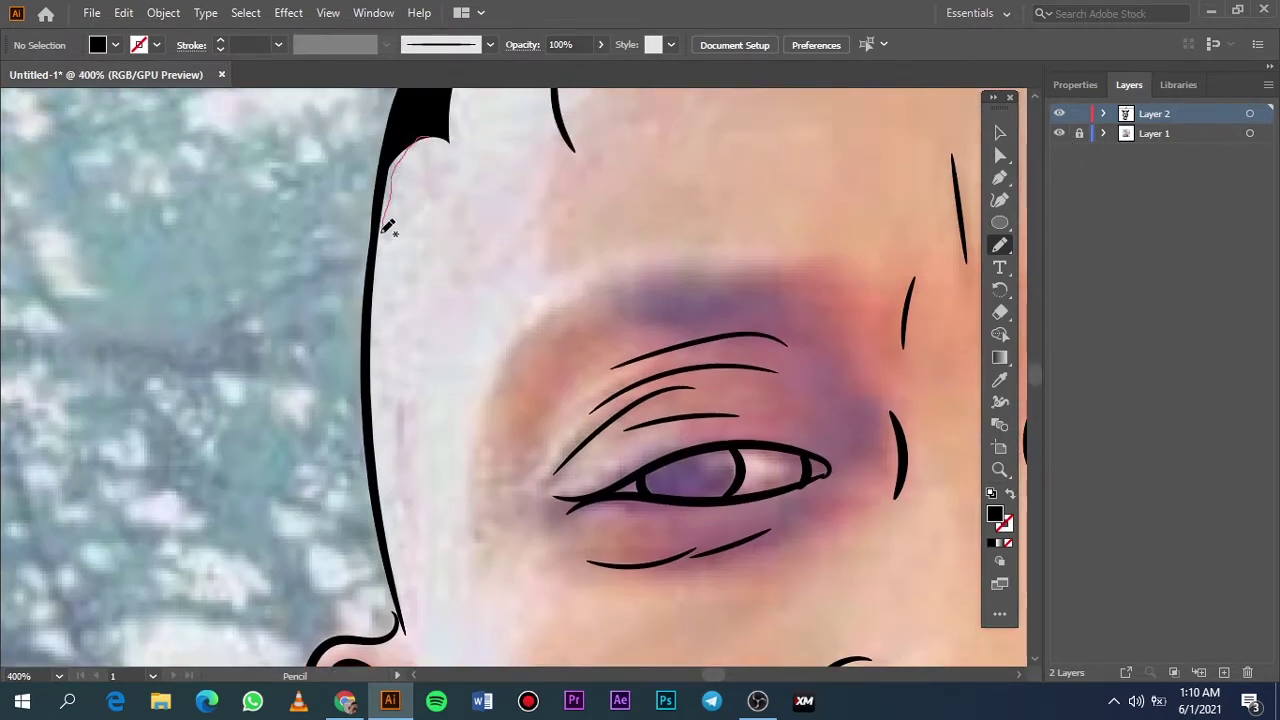
pyautogui.moveTo(387, 215); pyautogui.dragTo(387, 215)
pyautogui.hotkey('ctrl', '0')
# Draw bold black eyebrows above the left and right eyes
pyautogui.hotkey('ctrl', '+')
pyautogui.hotkey('ctrl', '+')
pyautogui.hotkey('ctrl', '+')
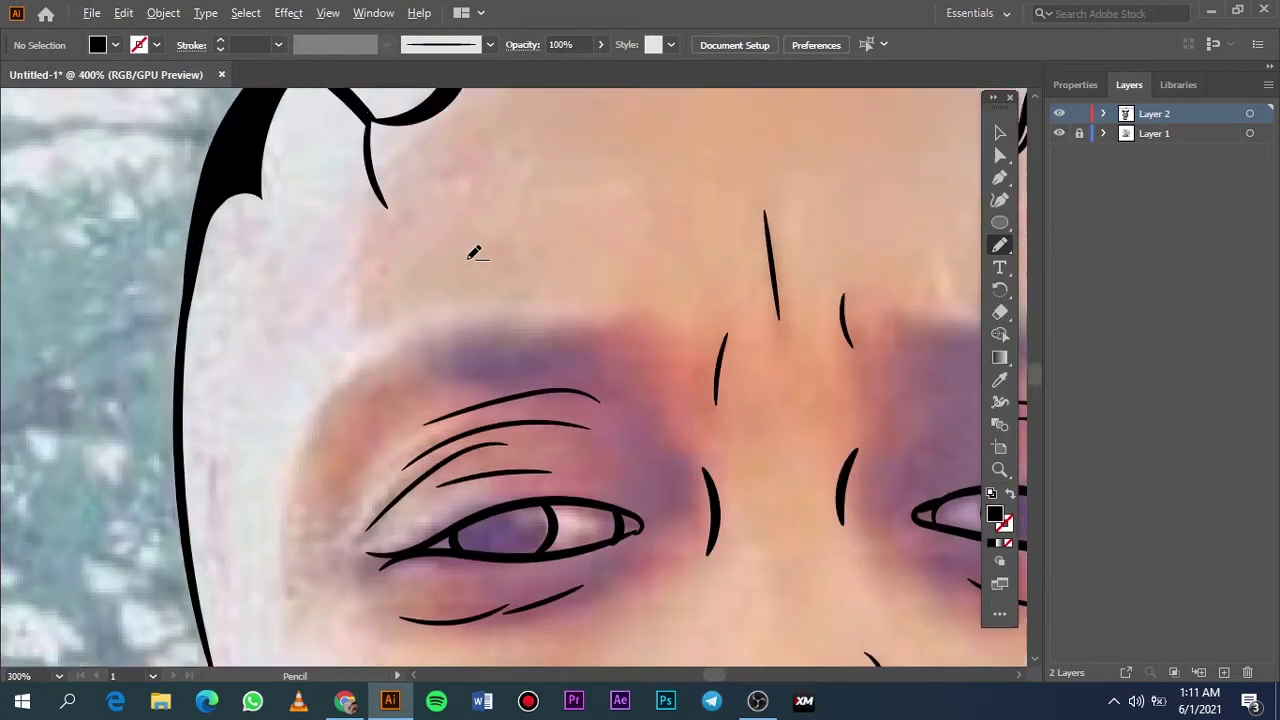
pyautogui.scroll(-1, 618, 340)
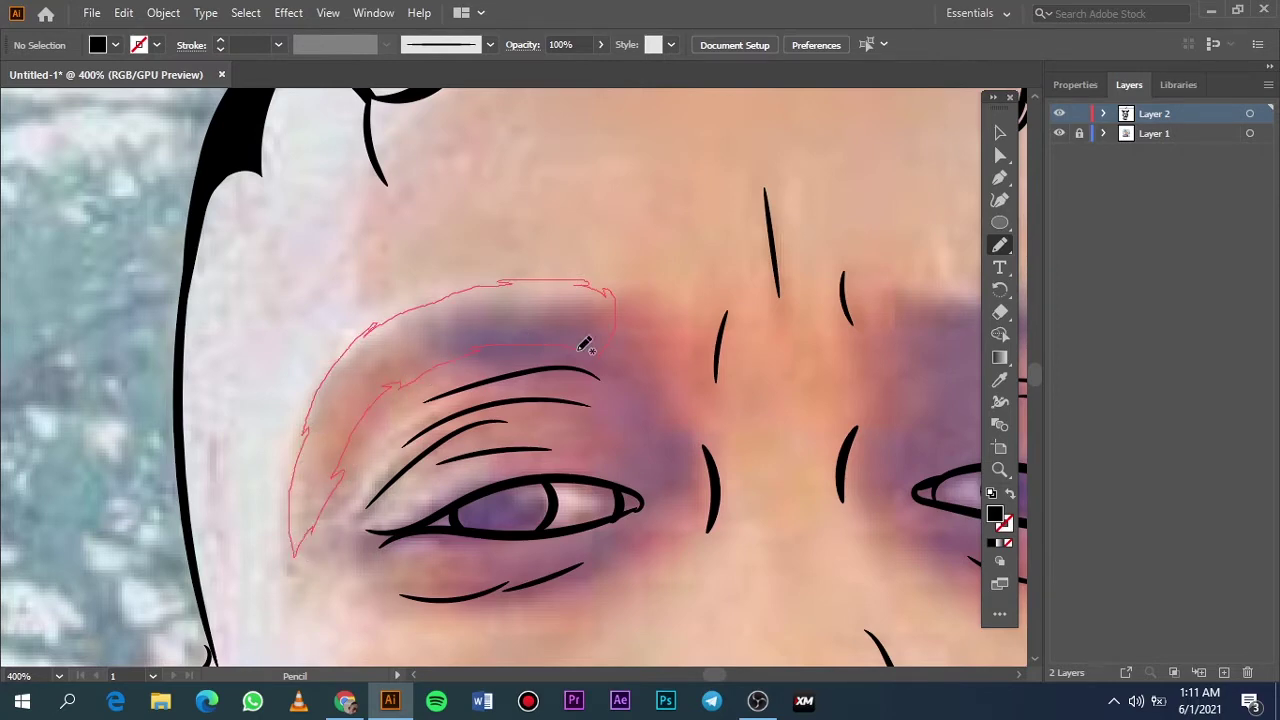
pyautogui.moveTo(585, 344); pyautogui.dragTo(585, 344)
pyautogui.hotkey('ctrl', '0')
pyautogui.hotkey('ctrl', '+')
pyautogui.hotkey('ctrl', '+')
pyautogui.hotkey('ctrl', '+')
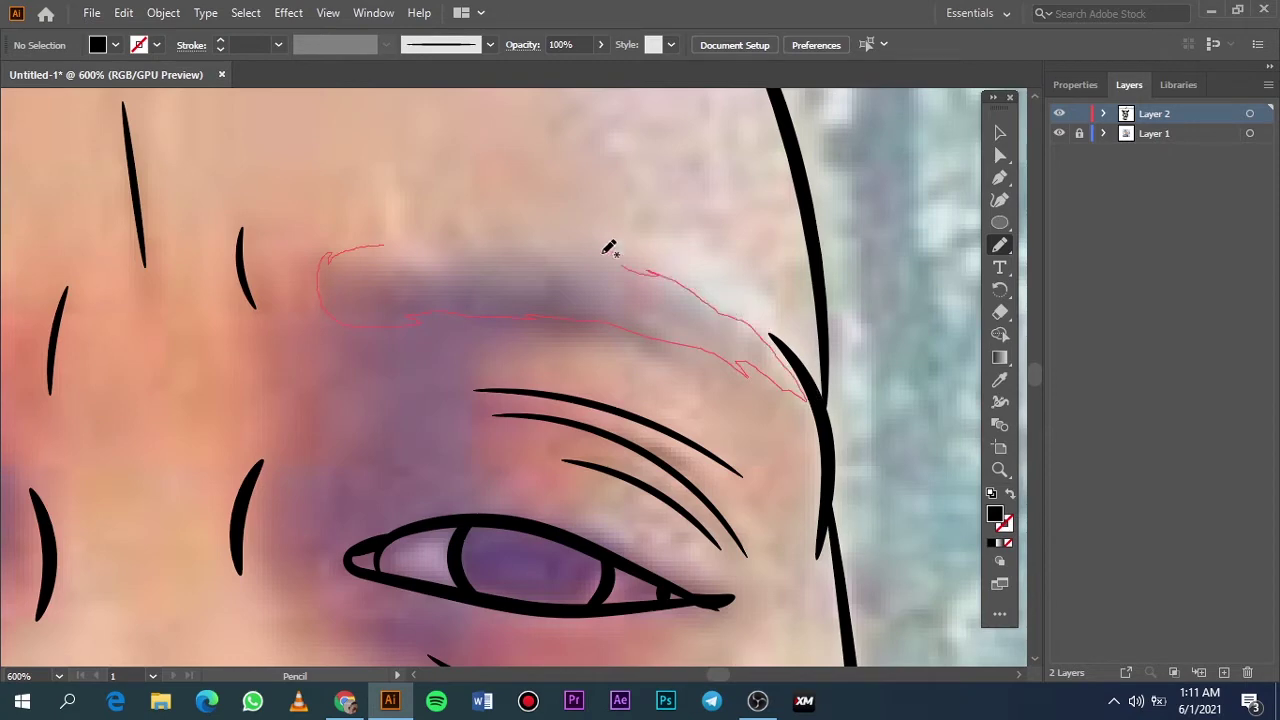
pyautogui.moveTo(393, 237); pyautogui.dragTo(393, 237)
pyautogui.hotkey('ctrl', '0')
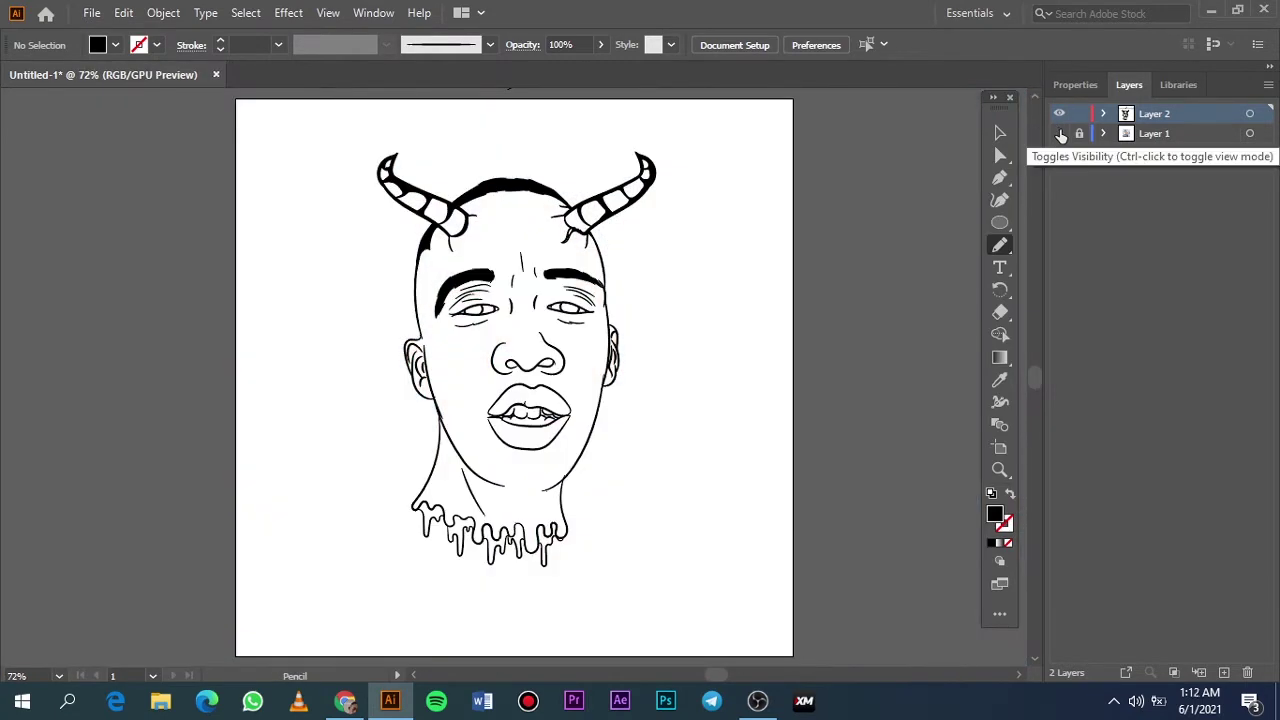
# Begin tracing an iris inside one eye, then undo that stroke
pyautogui.hotkey('ctrl', '+')
pyautogui.hotkey('ctrl', '+')
pyautogui.hotkey('ctrl', '+')
pyautogui.hotkey('ctrl', '0')
pyautogui.hotkey('ctrl', '+')
pyautogui.hotkey('ctrl', '+')
pyautogui.hotkey('ctrl', '+')
pyautogui.moveTo(200, 263)
pyautogui.mouseDown()
pyautogui.moveTo(357, 137)
pyautogui.moveTo(258, 208)
pyautogui.mouseUp()
pyautogui.hotkey('ctrl', 'z')
# Draw closed Pencil loops around the irises so they fill solid black
pyautogui.hotkey('ctrl', '0')
pyautogui.hotkey('ctrl', '+')
pyautogui.hotkey('ctrl', '+')
pyautogui.hotkey('ctrl', '+')
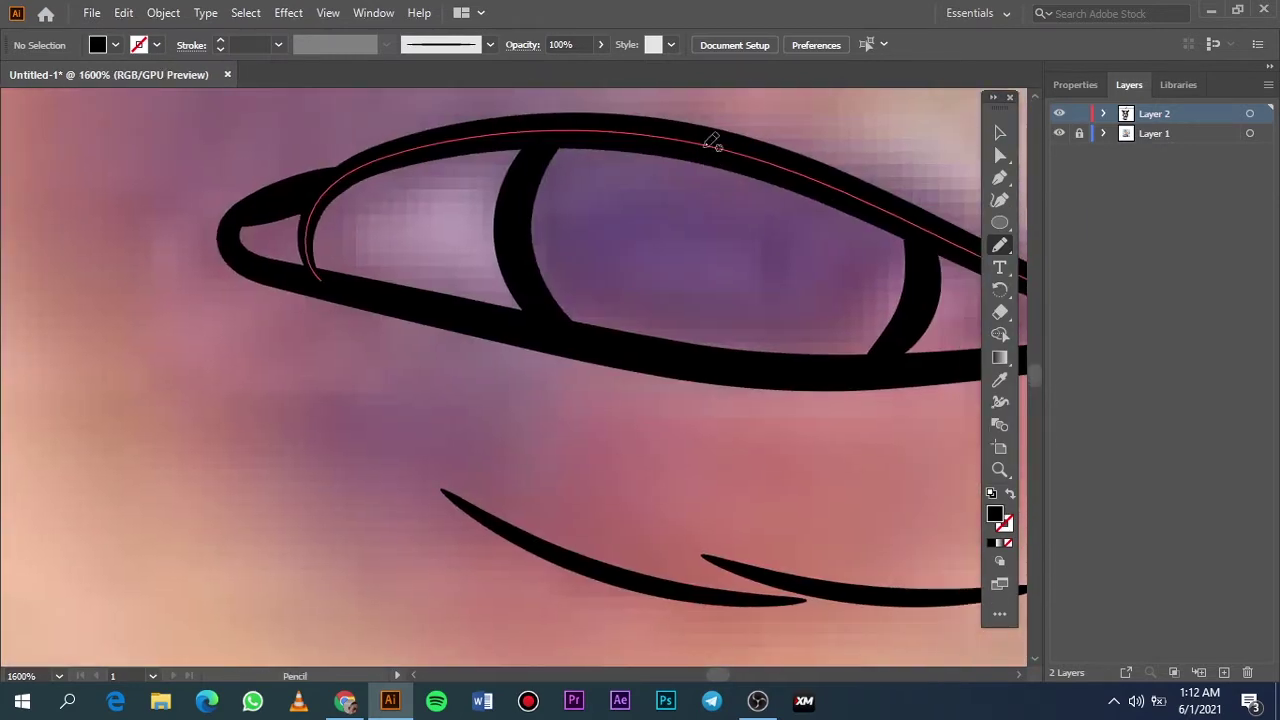
pyautogui.moveTo(700, 143)
pyautogui.mouseDown()
pyautogui.moveTo(795, 193)
pyautogui.moveTo(700, 150)
pyautogui.mouseUp()
pyautogui.hotkey('ctrl', '0')
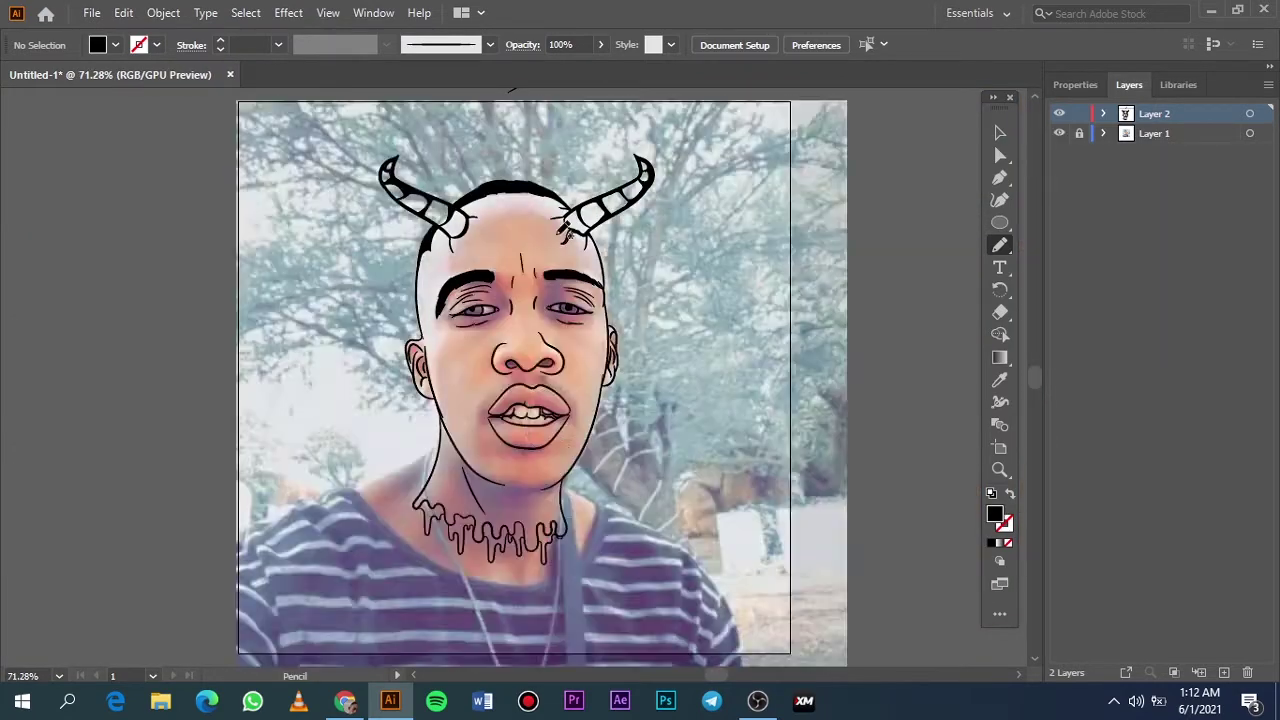
pyautogui.hotkey('ctrl', '+')
pyautogui.hotkey('ctrl', '+')
pyautogui.hotkey('ctrl', '+')
pyautogui.moveTo(658, 383); pyautogui.dragTo(565, 515)
pyautogui.hscroll(5, 600, 520)
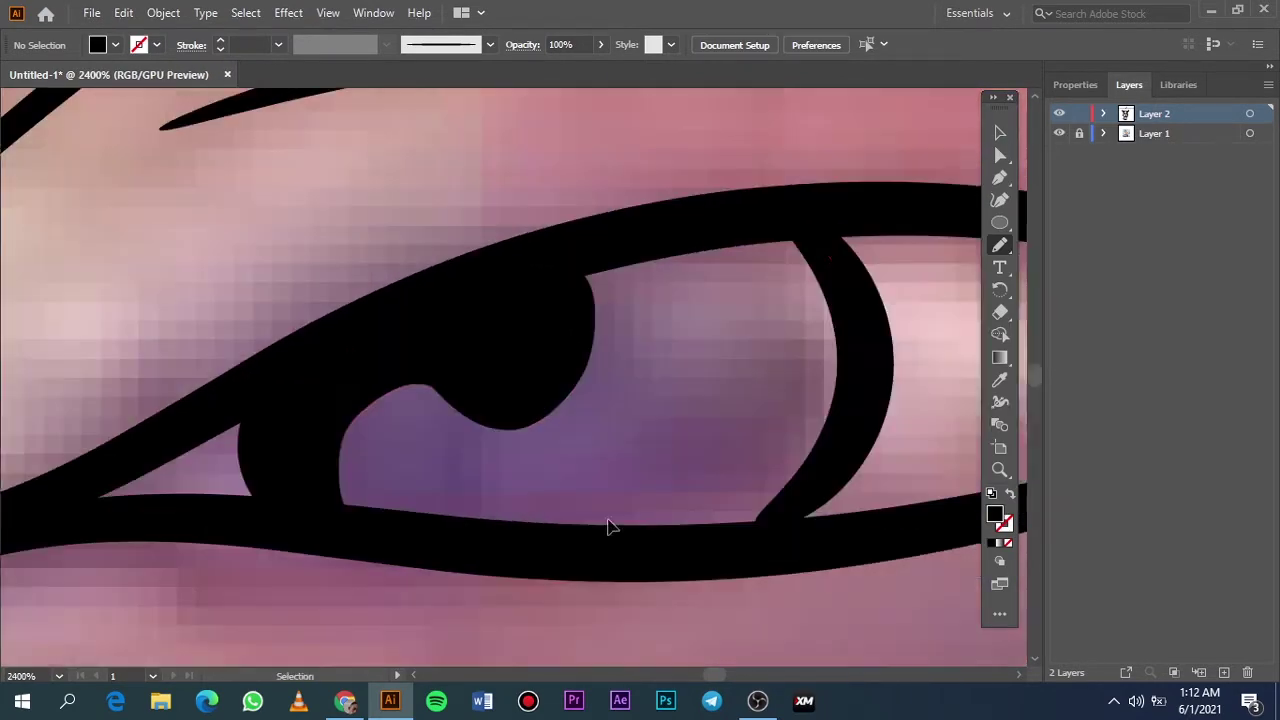
pyautogui.moveTo(425, 368); pyautogui.dragTo(482, 302)
pyautogui.moveTo(625, 515); pyautogui.dragTo(425, 358)
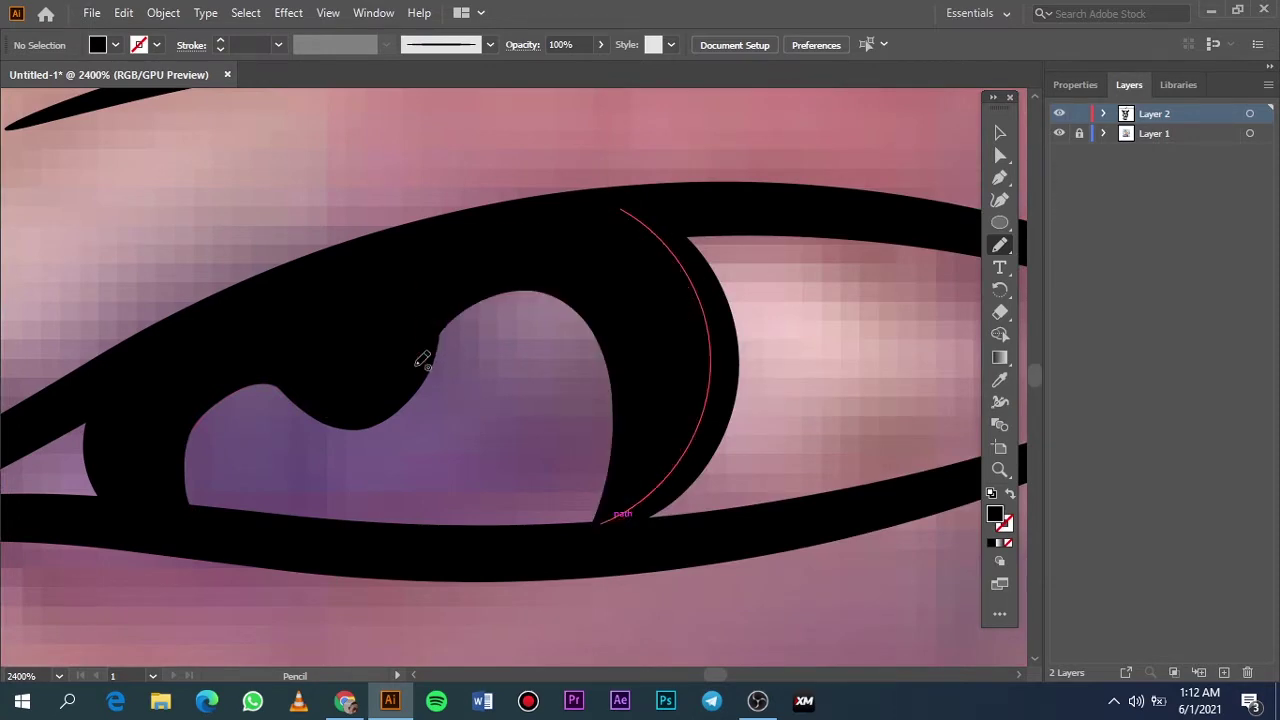
# Fill the remaining iris area black and review the line art with the photo hidden
pyautogui.hotkey('ctrl', '0')
pyautogui.hotkey('ctrl', '+')
pyautogui.hotkey('ctrl', '+')
pyautogui.hotkey('ctrl', '+')
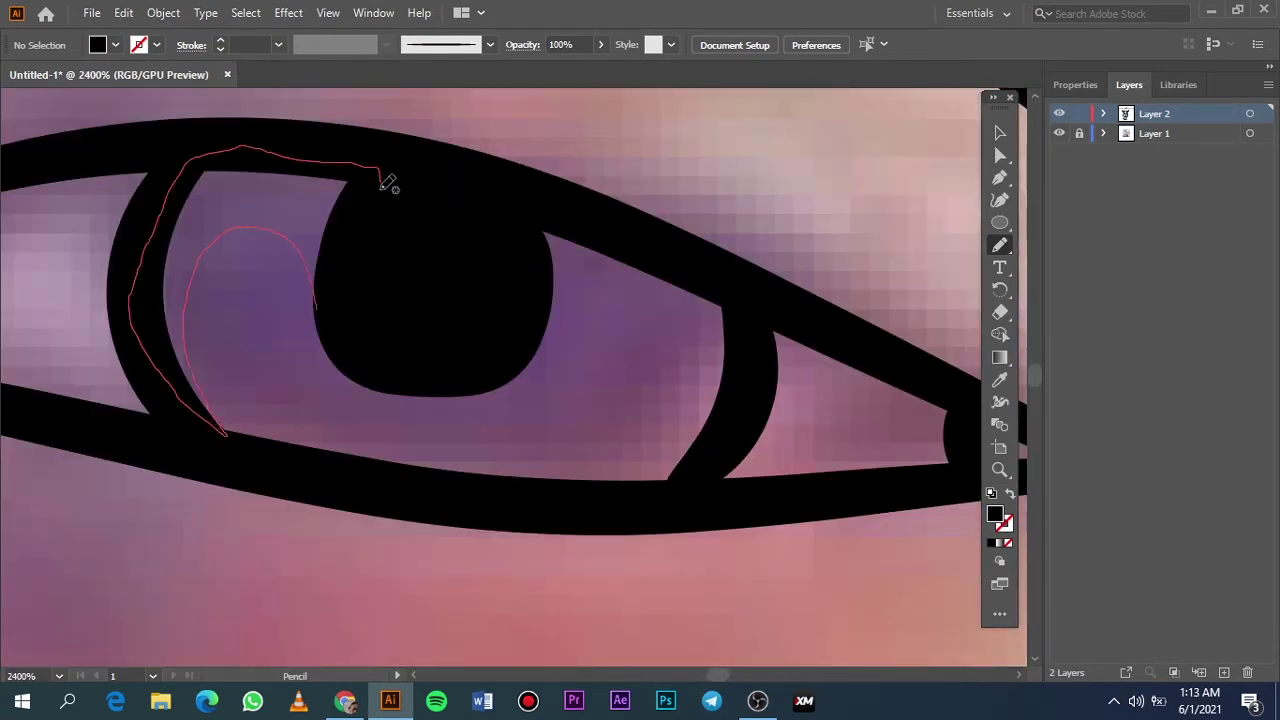
pyautogui.moveTo(226, 419); pyautogui.dragTo(386, 177)
pyautogui.moveTo(648, 345)
pyautogui.mouseDown()
pyautogui.moveTo(757, 329)
pyautogui.moveTo(491, 366)
pyautogui.mouseUp()
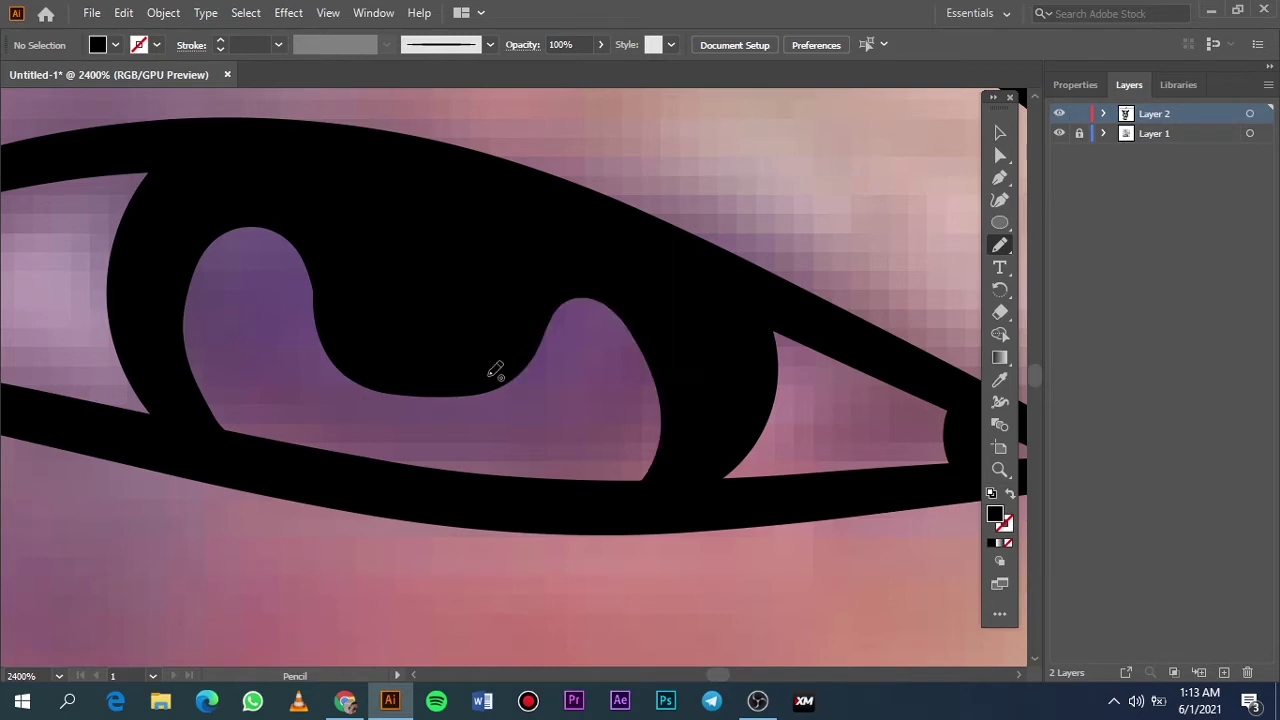
pyautogui.hotkey('ctrl', '0')
pyautogui.click(1059, 133)
pyautogui.click(1059, 133)
pyautogui.hotkey('ctrl', '+')
pyautogui.hotkey('ctrl', '+')
pyautogui.hotkey('ctrl', '+')
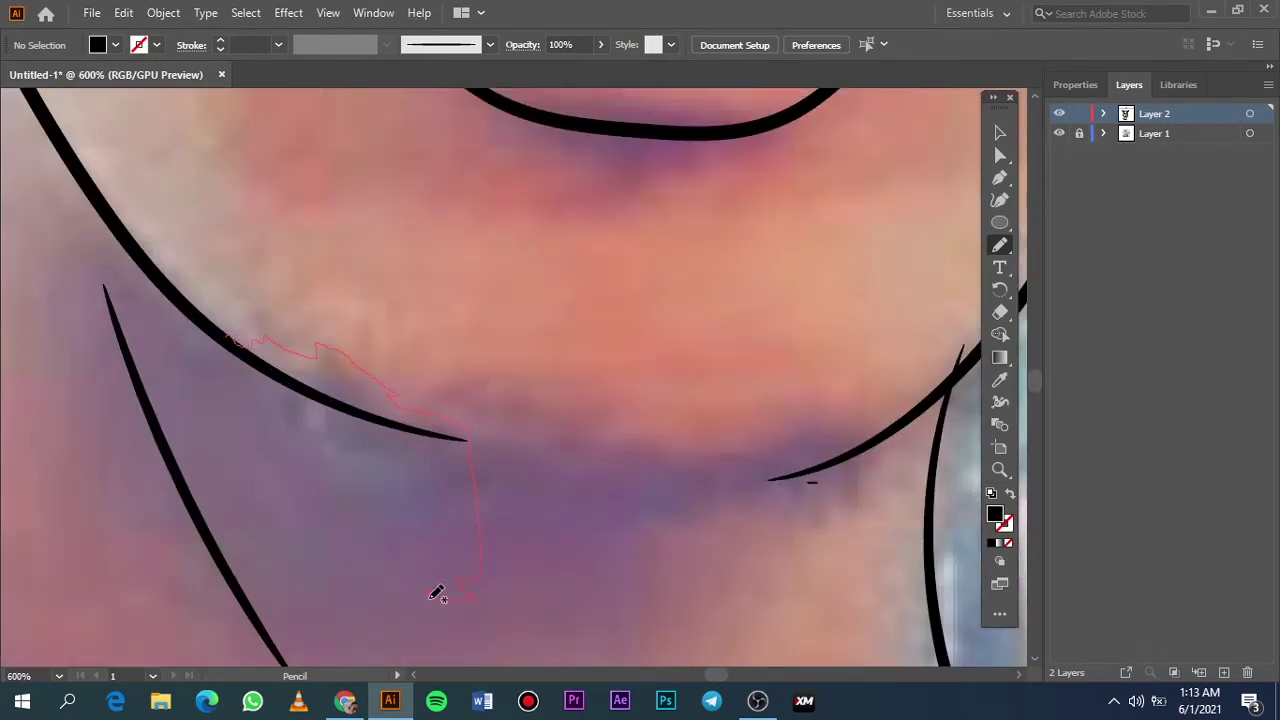
# Draw closed black fill patches under the chin, extending the beard out to the jawline
pyautogui.moveTo(305, 502)
pyautogui.mouseDown()
pyautogui.moveTo(229, 350)
pyautogui.moveTo(240, 345)
pyautogui.mouseUp()
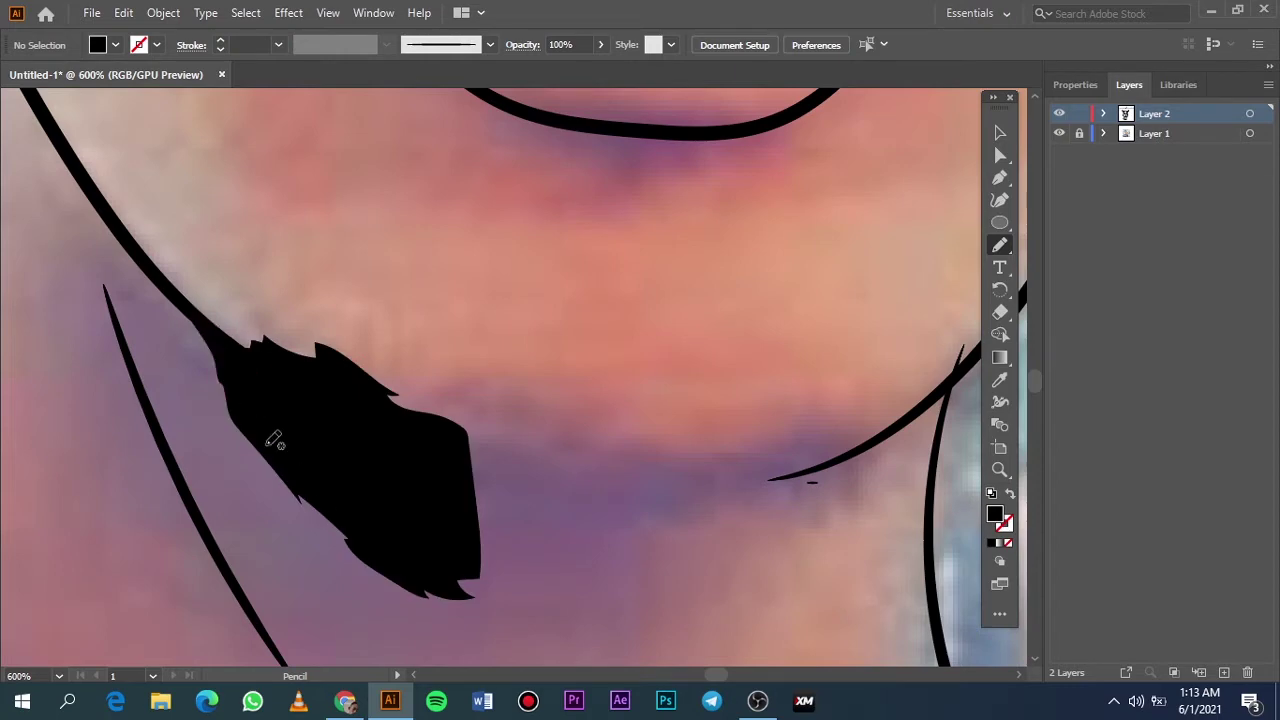
pyautogui.moveTo(452, 594); pyautogui.dragTo(466, 592)
pyautogui.hotkey('ctrl', '-')
pyautogui.hotkey('ctrl', '-')
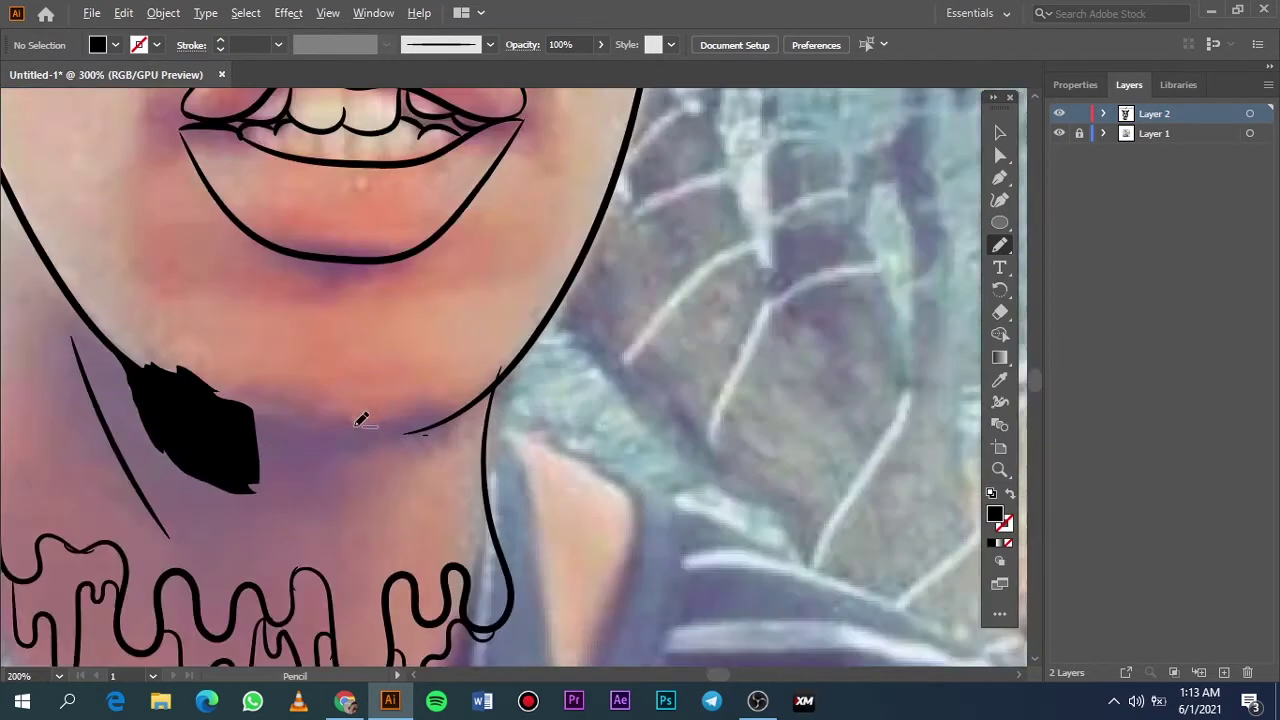
pyautogui.hotkey('ctrl', '+')
pyautogui.hotkey('ctrl', '+')
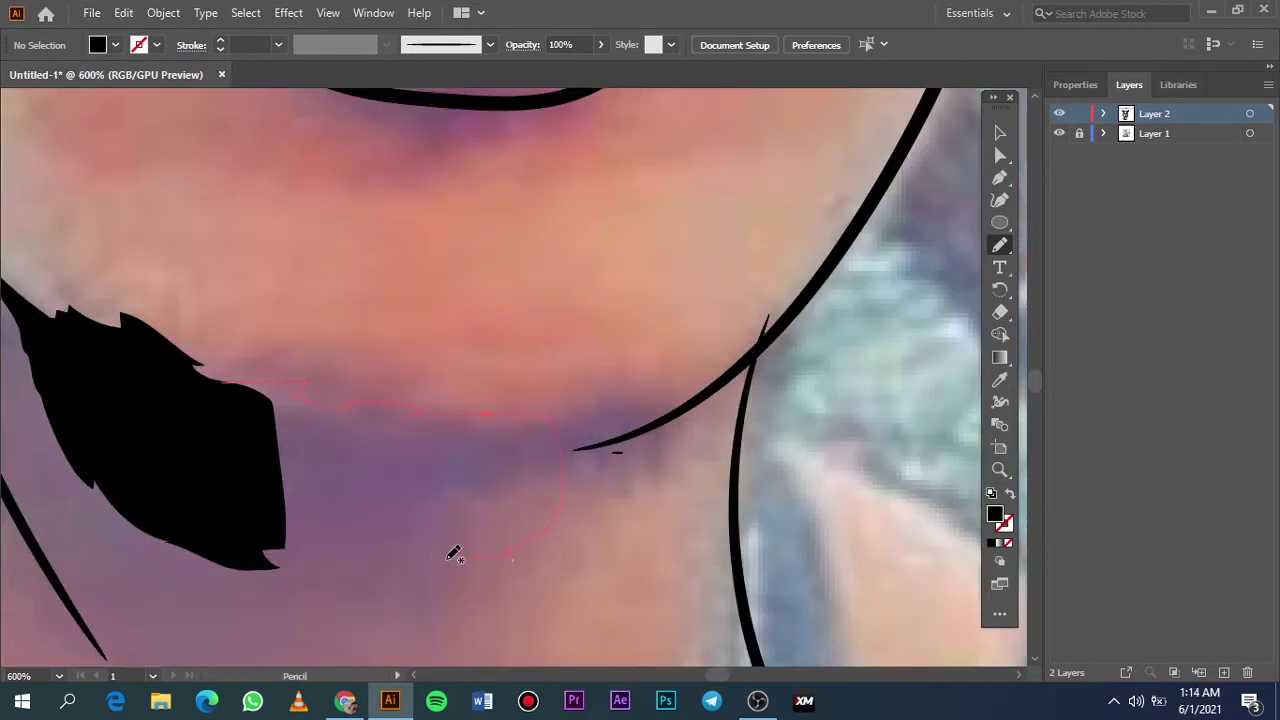
pyautogui.moveTo(331, 572); pyautogui.dragTo(228, 384)
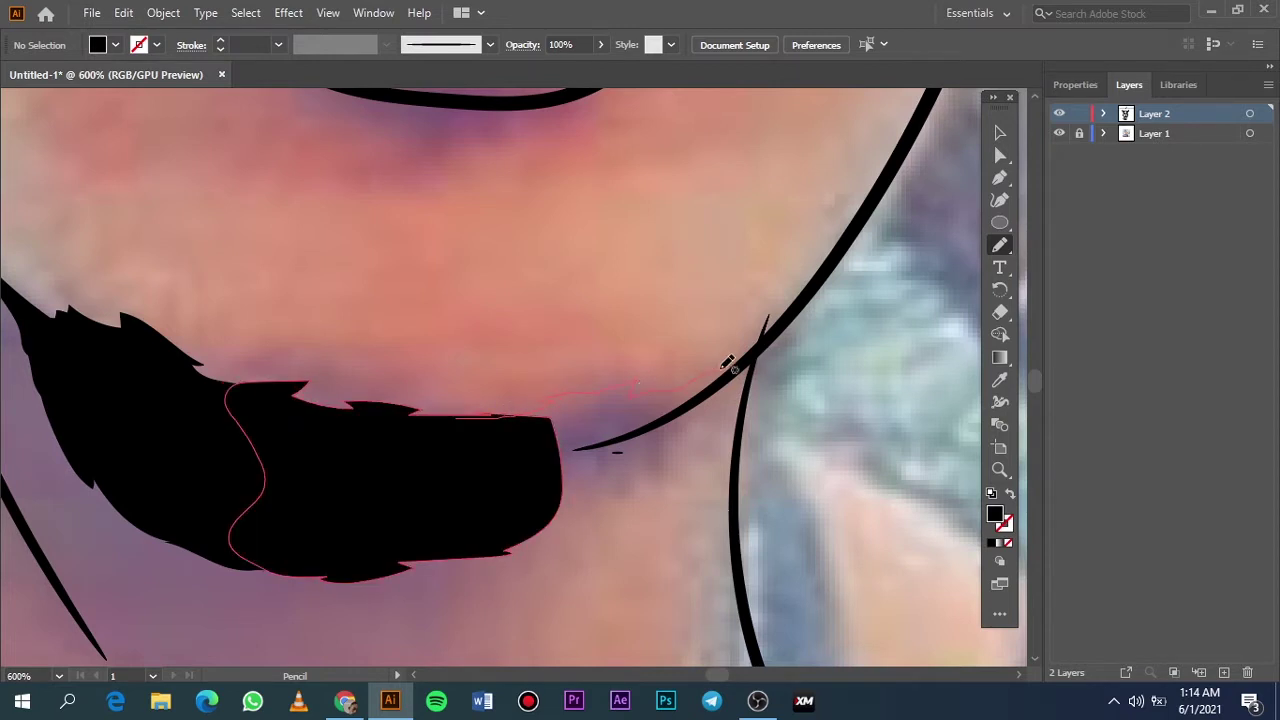
pyautogui.moveTo(347, 494); pyautogui.dragTo(335, 505)
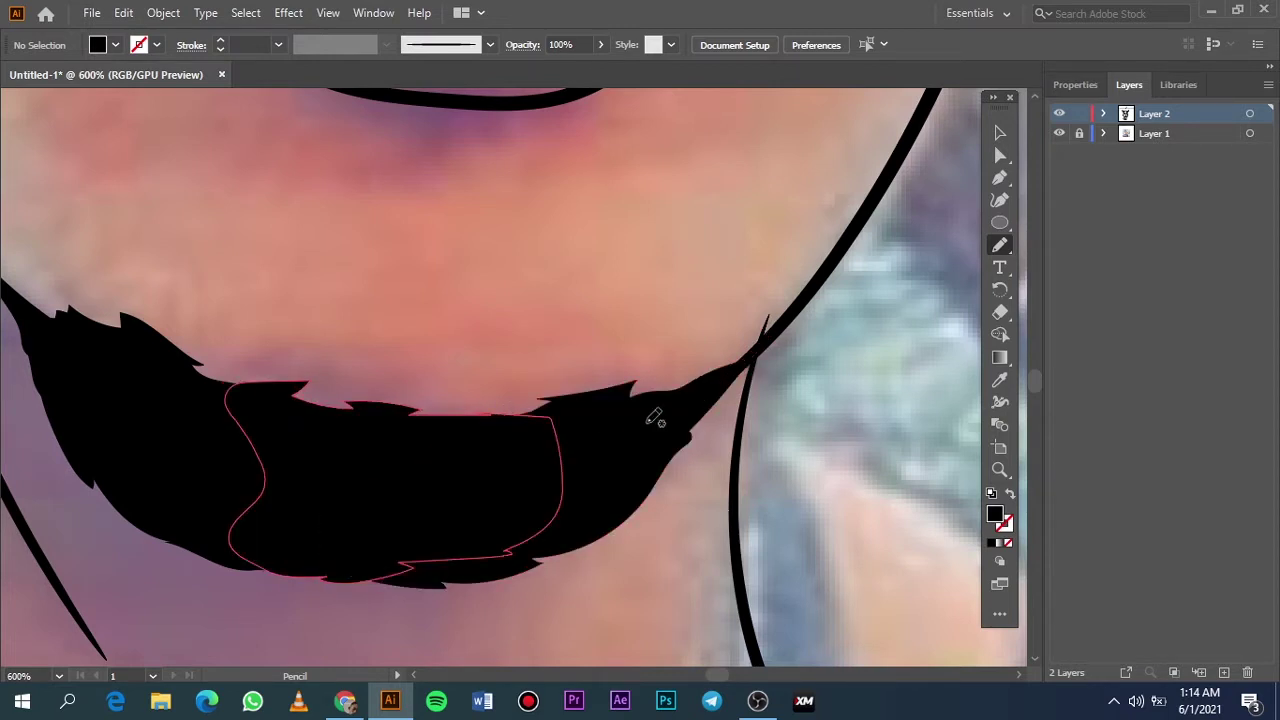
pyautogui.moveTo(800, 290); pyautogui.dragTo(651, 414)
pyautogui.hotkey('ctrl', '0')
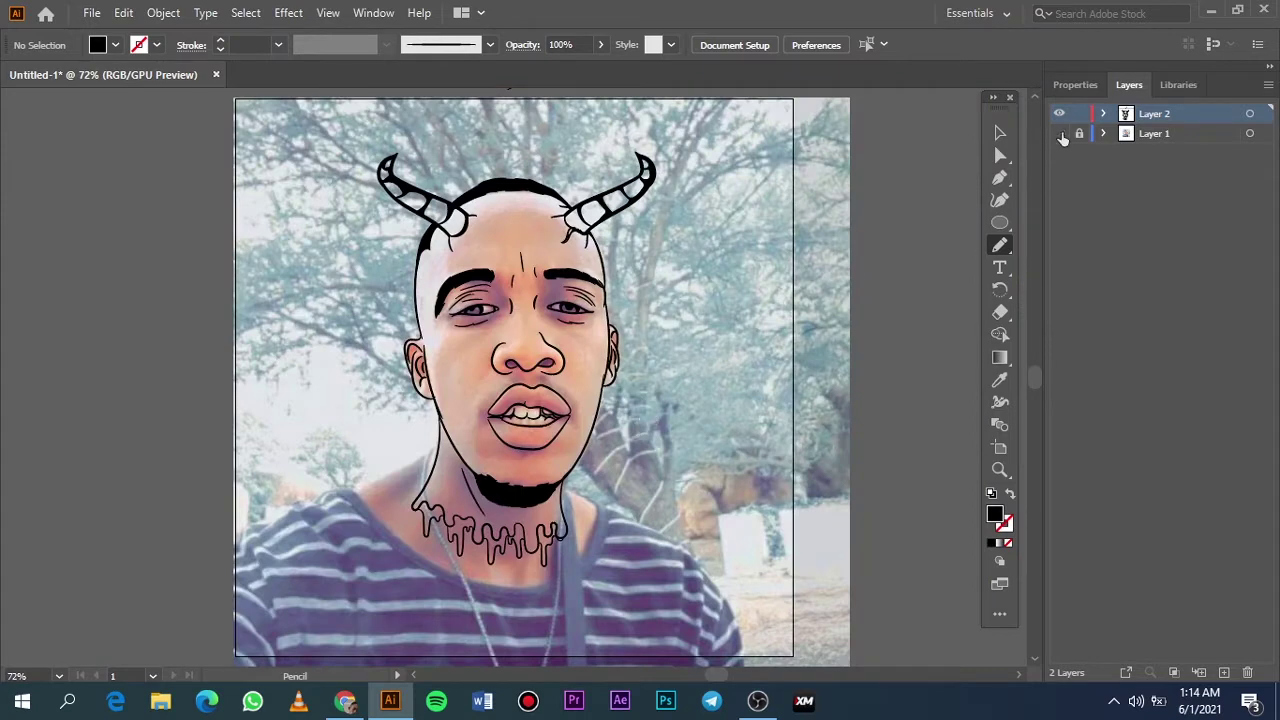
pyautogui.click(1059, 133)
# Paint a crease line under the lower lip with the Paintbrush
pyautogui.click(1059, 133)
pyautogui.press('b')
pyautogui.keyDown('alt'); pyautogui.scroll(5, 518, 420); pyautogui.keyUp('alt')
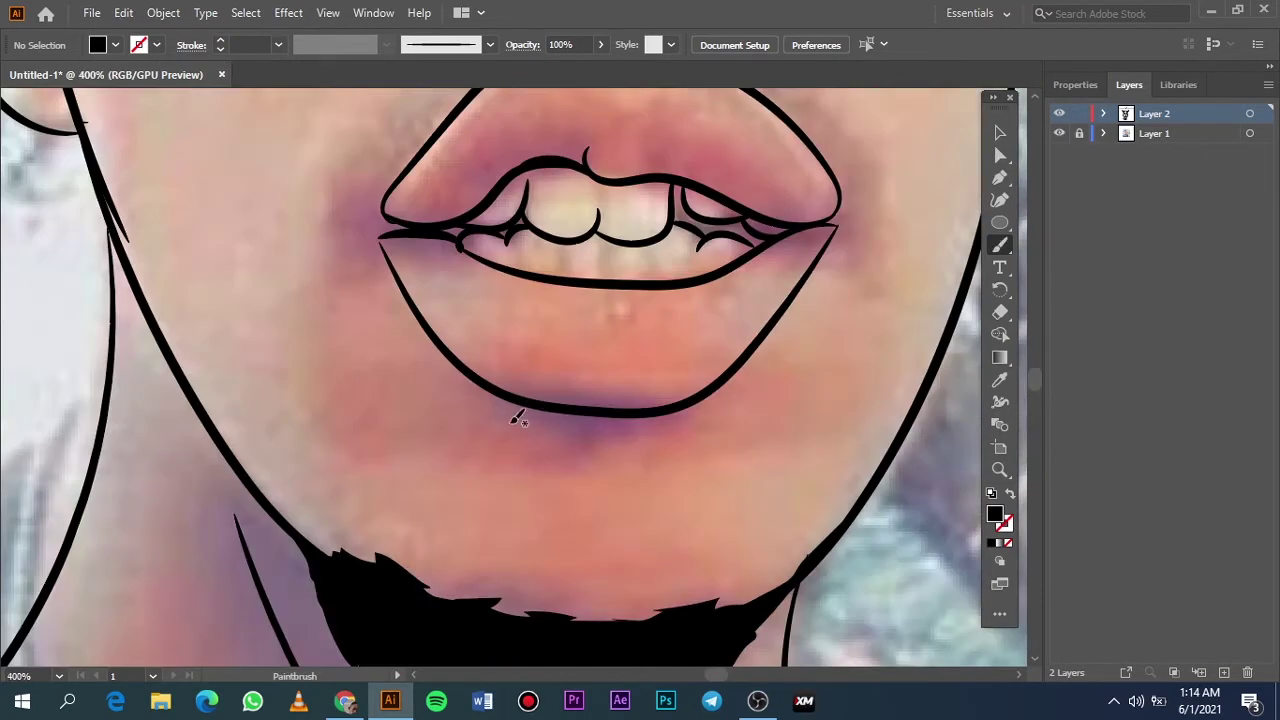
pyautogui.moveTo(493, 402); pyautogui.dragTo(749, 443)
pyautogui.press('v')
pyautogui.click(629, 434)
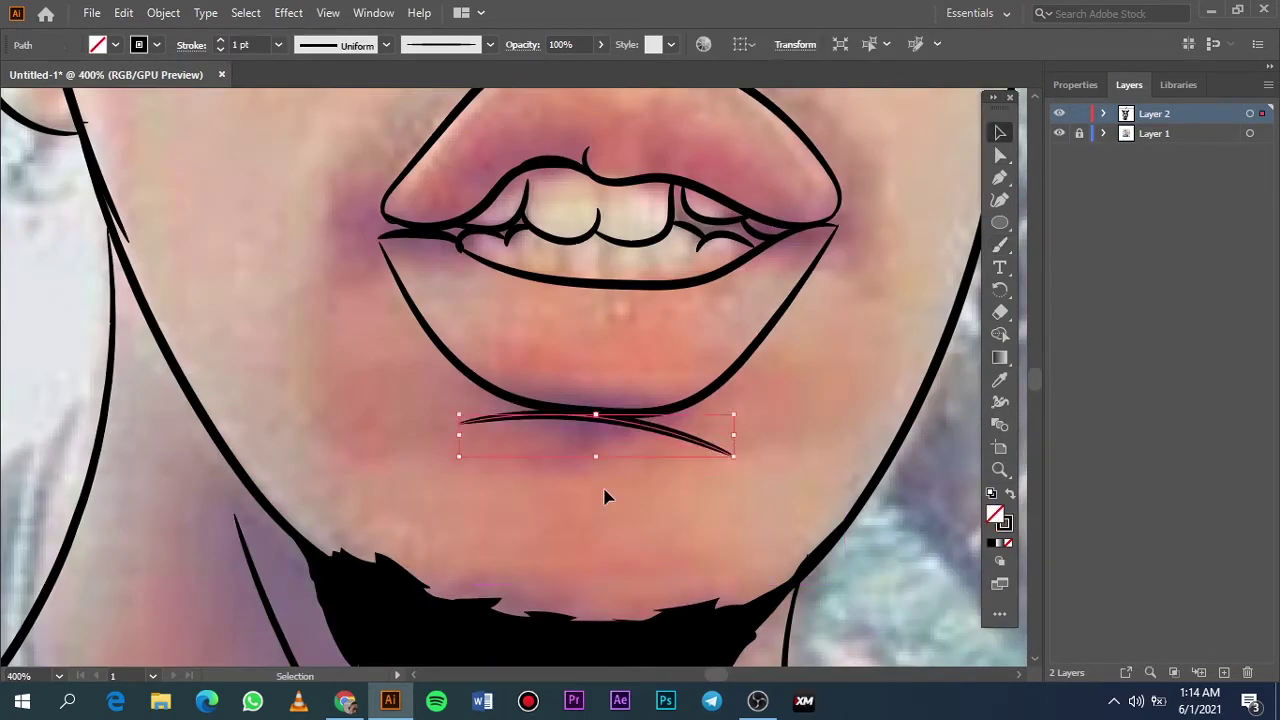
pyautogui.click(606, 494)
pyautogui.hotkey('ctrl', '0')
pyautogui.click(1059, 133)
pyautogui.click(1059, 133)
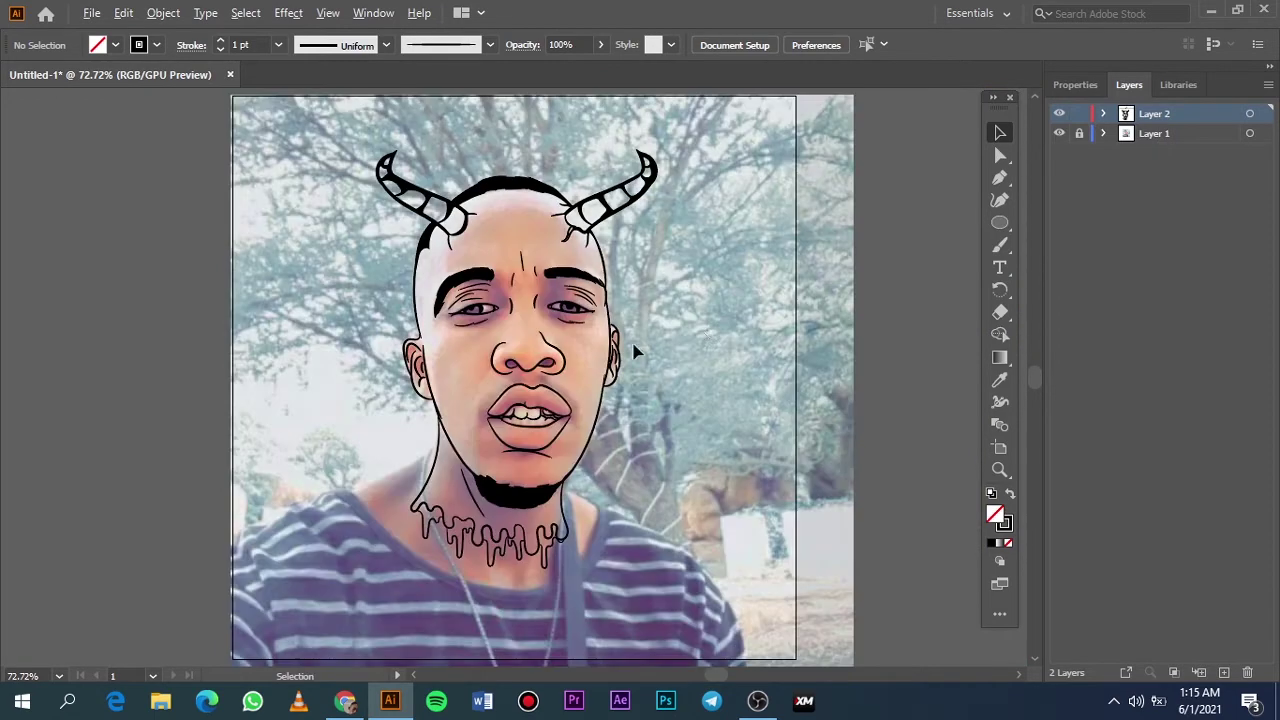
# Using a black fill with no stroke, fill the left lip corner and lip line
pyautogui.scroll(6, 520, 413)
pyautogui.scroll(2, 338, 476)
pyautogui.press('n')
pyautogui.hotkey('shift', 'x')
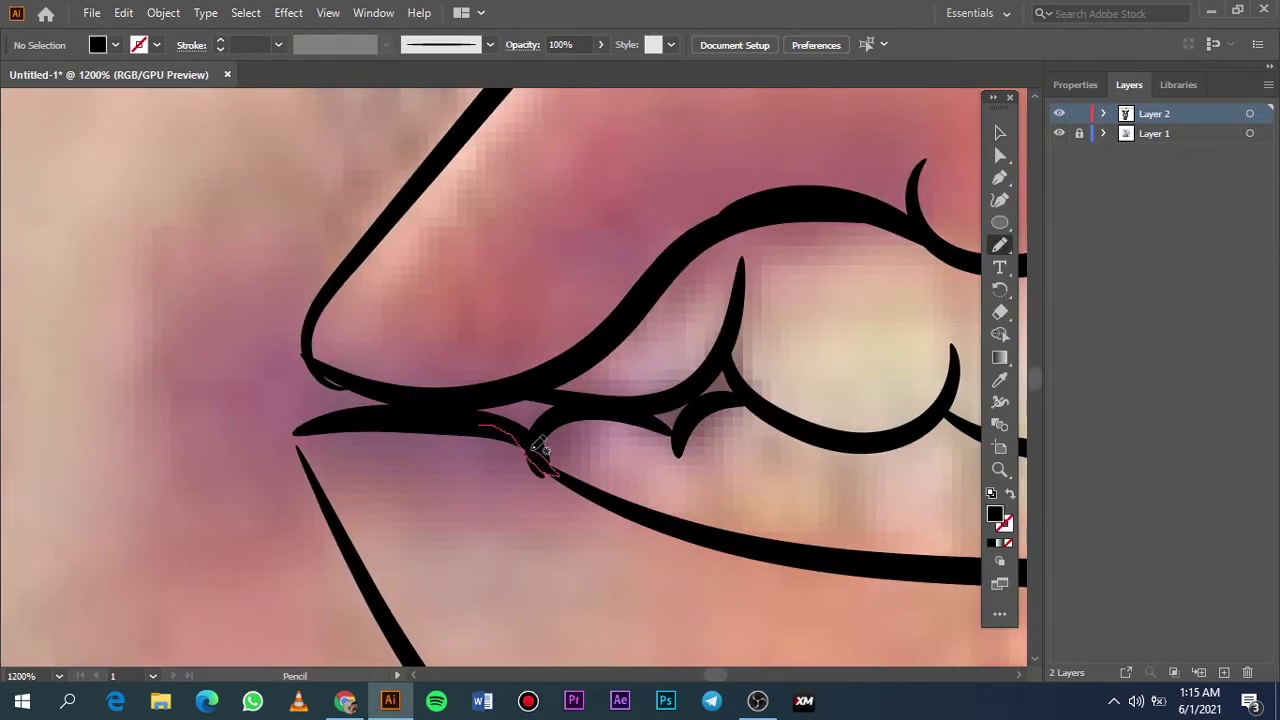
pyautogui.moveTo(536, 447); pyautogui.dragTo(457, 427)
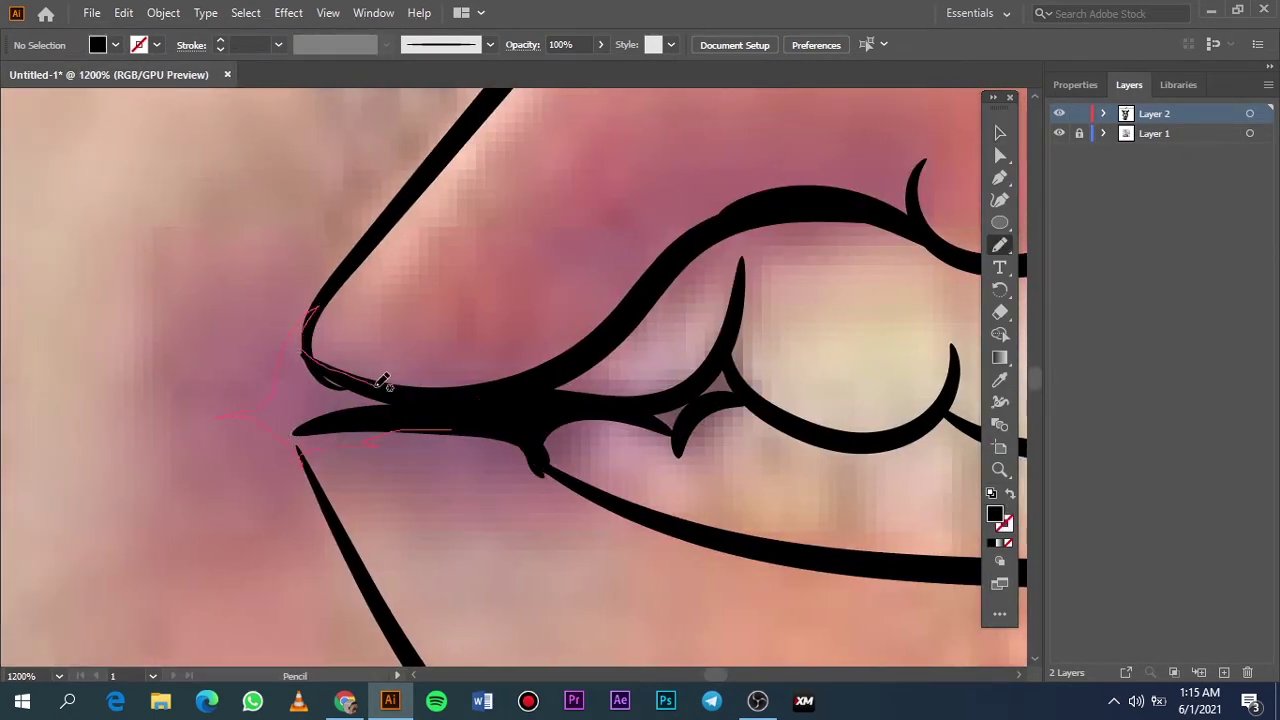
pyautogui.moveTo(383, 380); pyautogui.dragTo(450, 430)
pyautogui.hscroll(5, 450, 430)
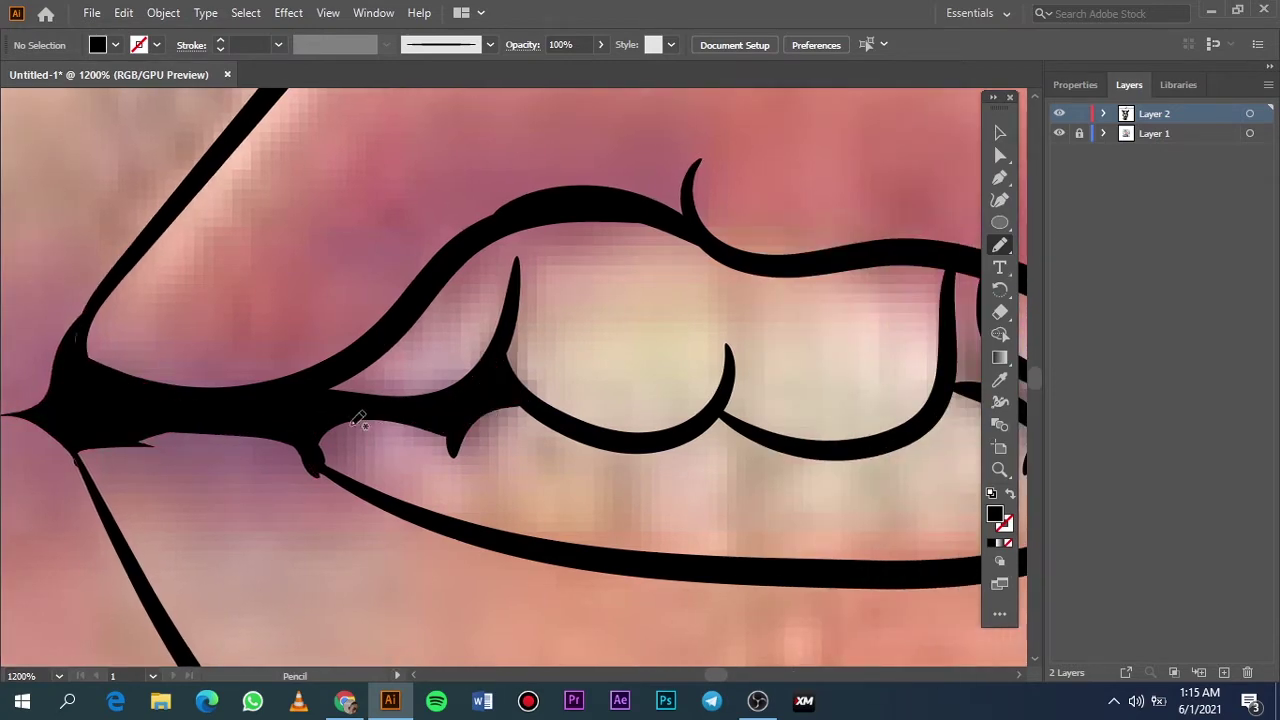
pyautogui.moveTo(158, 428); pyautogui.dragTo(357, 406)
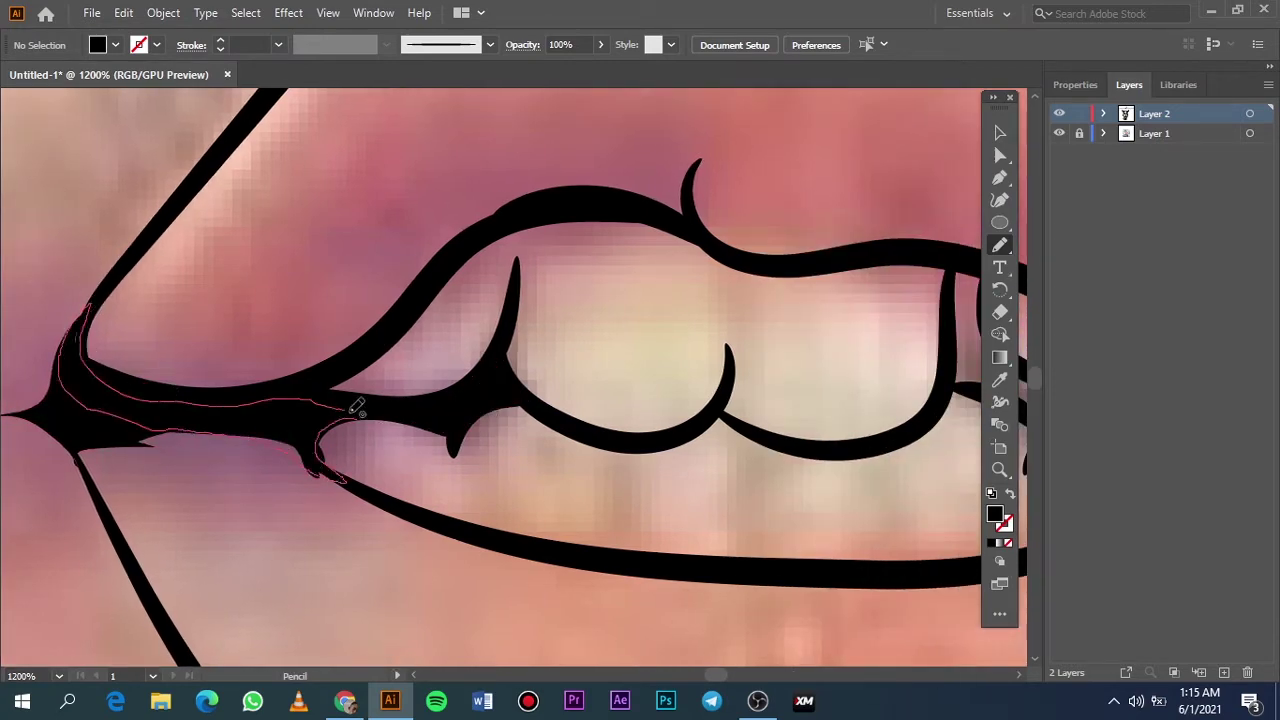
pyautogui.hotkey('ctrl', '0')
# Fill the right lip corner and the inner lip line near the teeth black
pyautogui.keyDown('alt'); pyautogui.scroll(7, 463, 420); pyautogui.keyUp('alt')
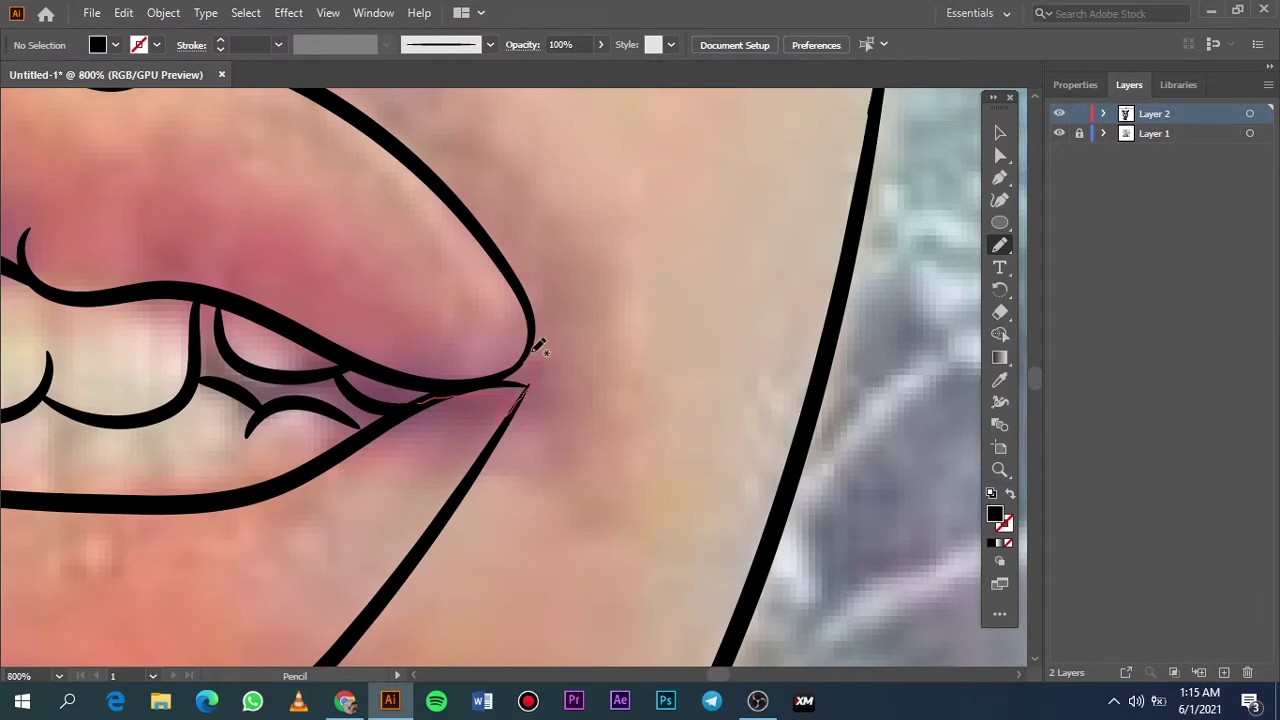
pyautogui.hscroll(-4, 410, 395)
pyautogui.moveTo(422, 402); pyautogui.dragTo(412, 384)
pyautogui.moveTo(440, 380); pyautogui.dragTo(510, 370)
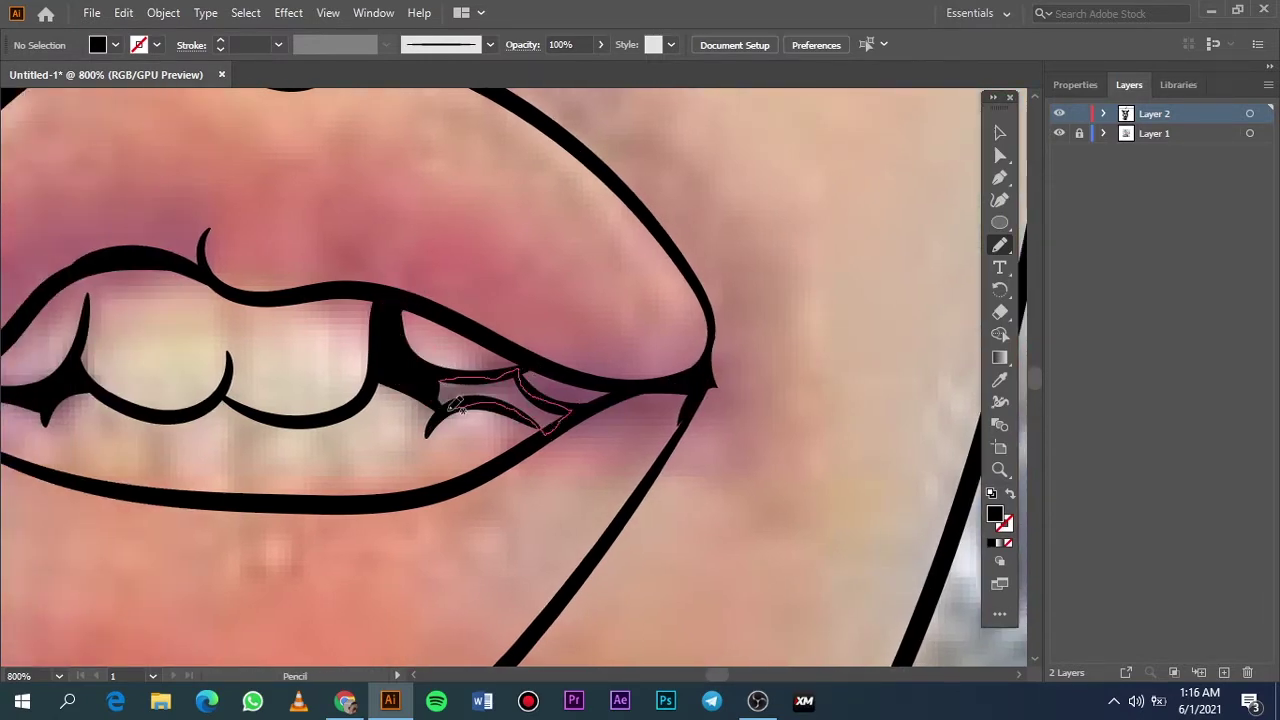
pyautogui.moveTo(456, 405); pyautogui.dragTo(452, 402)
pyautogui.hotkey('ctrl', '0')
pyautogui.click(1059, 133)
pyautogui.click(1059, 133)
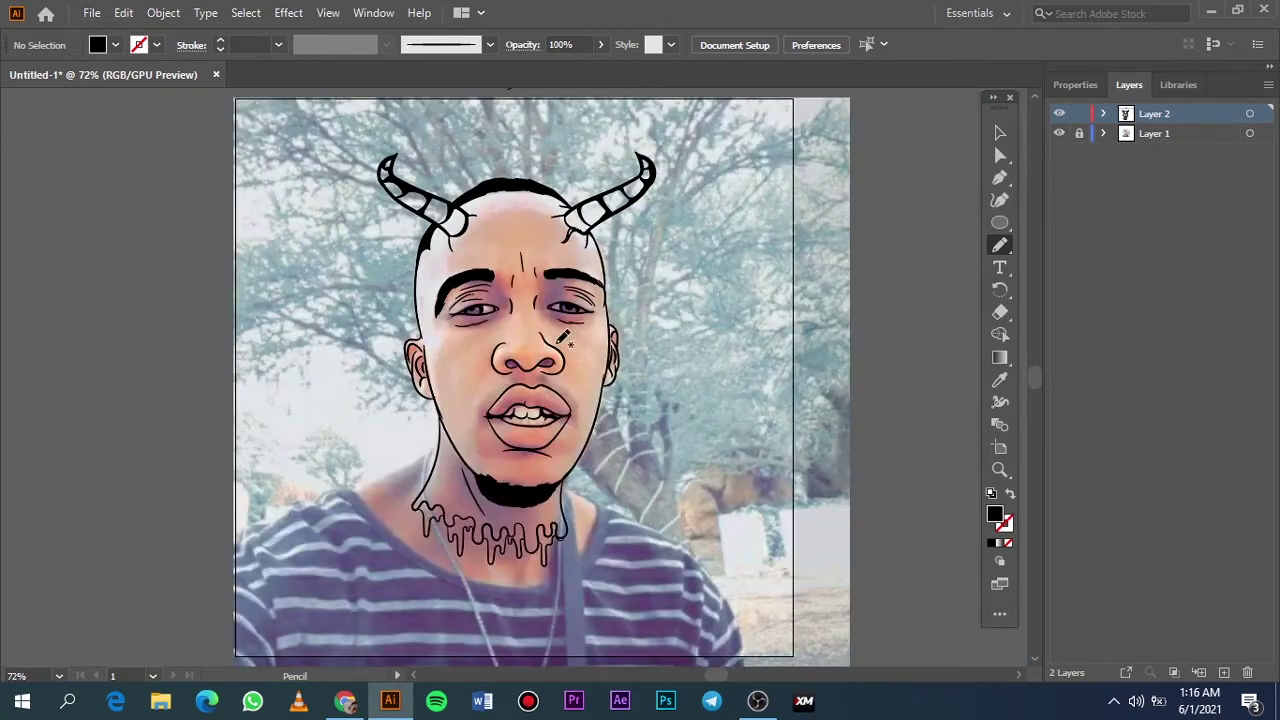
# Fill the inner eye corner and its surrounding area solid black
pyautogui.scroll(10, 563, 337)
pyautogui.moveTo(710, 512); pyautogui.dragTo(674, 531)
pyautogui.moveTo(585, 378); pyautogui.dragTo(310, 490)
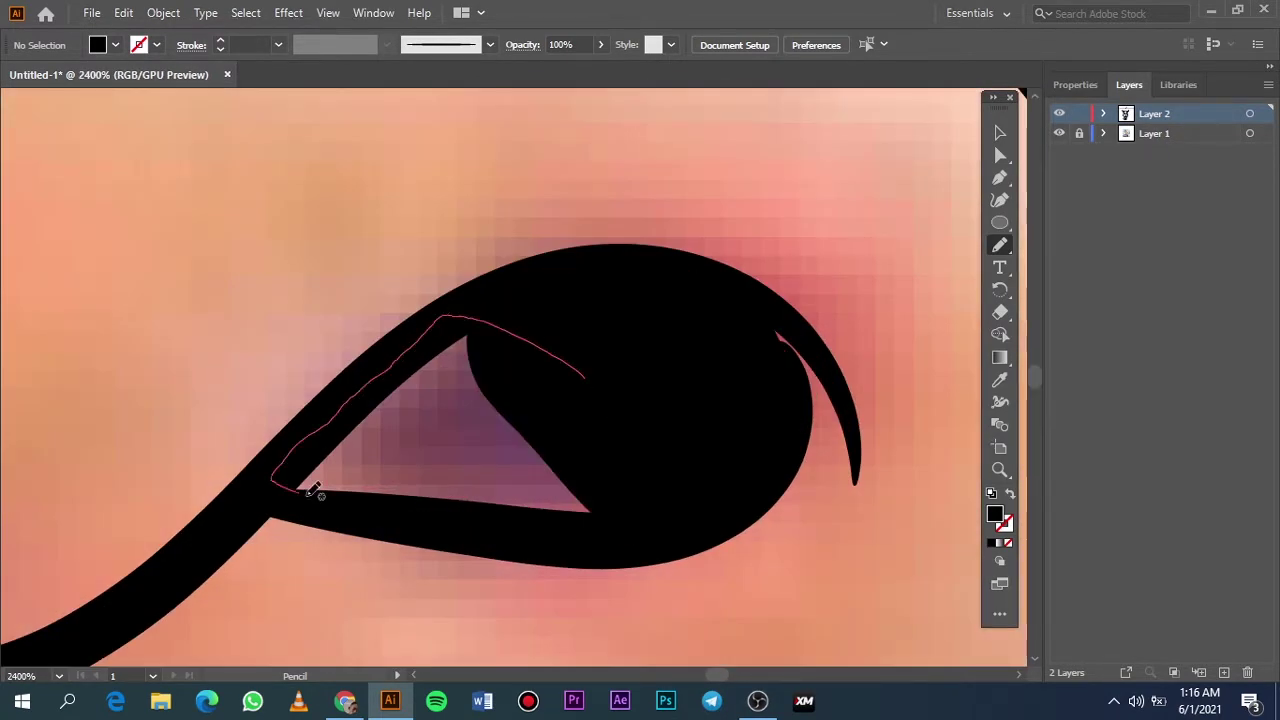
pyautogui.moveTo(794, 477)
pyautogui.mouseDown()
pyautogui.moveTo(457, 434)
pyautogui.moveTo(225, 370)
pyautogui.moveTo(414, 363)
pyautogui.mouseUp()
pyautogui.scroll(-2, 457, 434)
pyautogui.hotkey('ctrl', '0')
# Swap fill and stroke for line drawing and zoom out to the whole portrait
pyautogui.click(1059, 133)
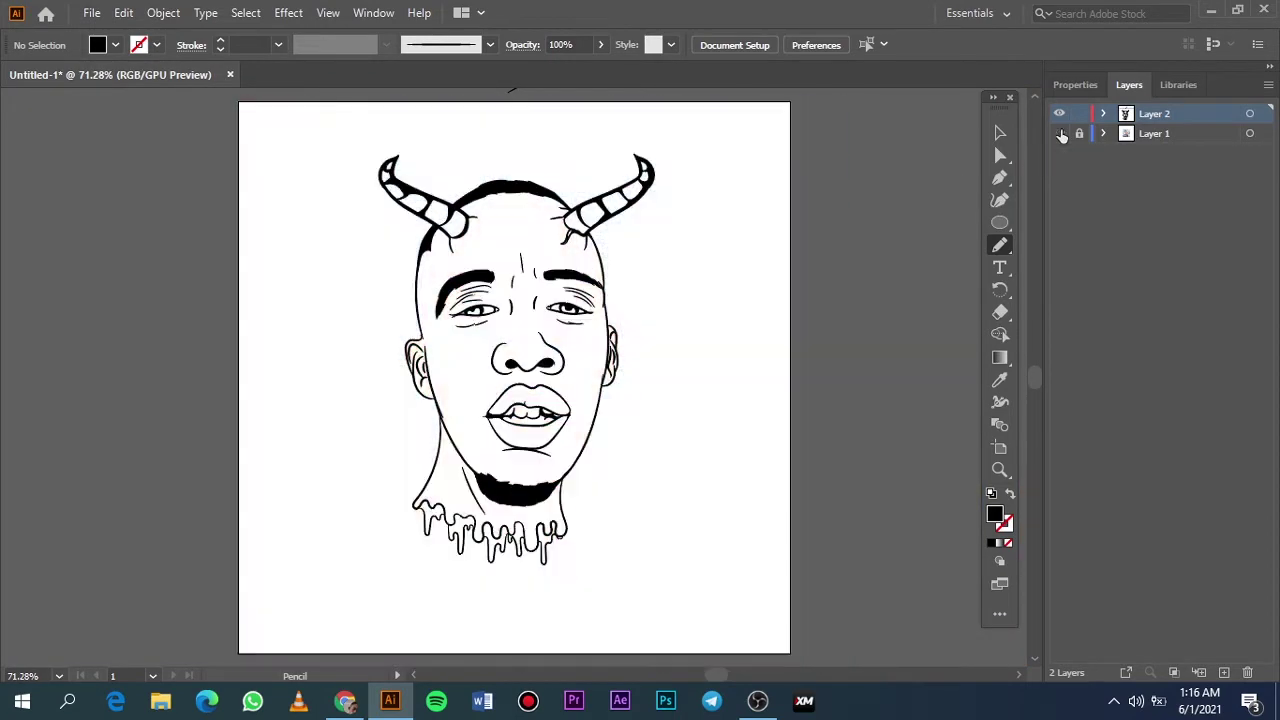
pyautogui.click(1059, 133)
pyautogui.scroll(5, 478, 389)
pyautogui.hotkey('shift', 'x')
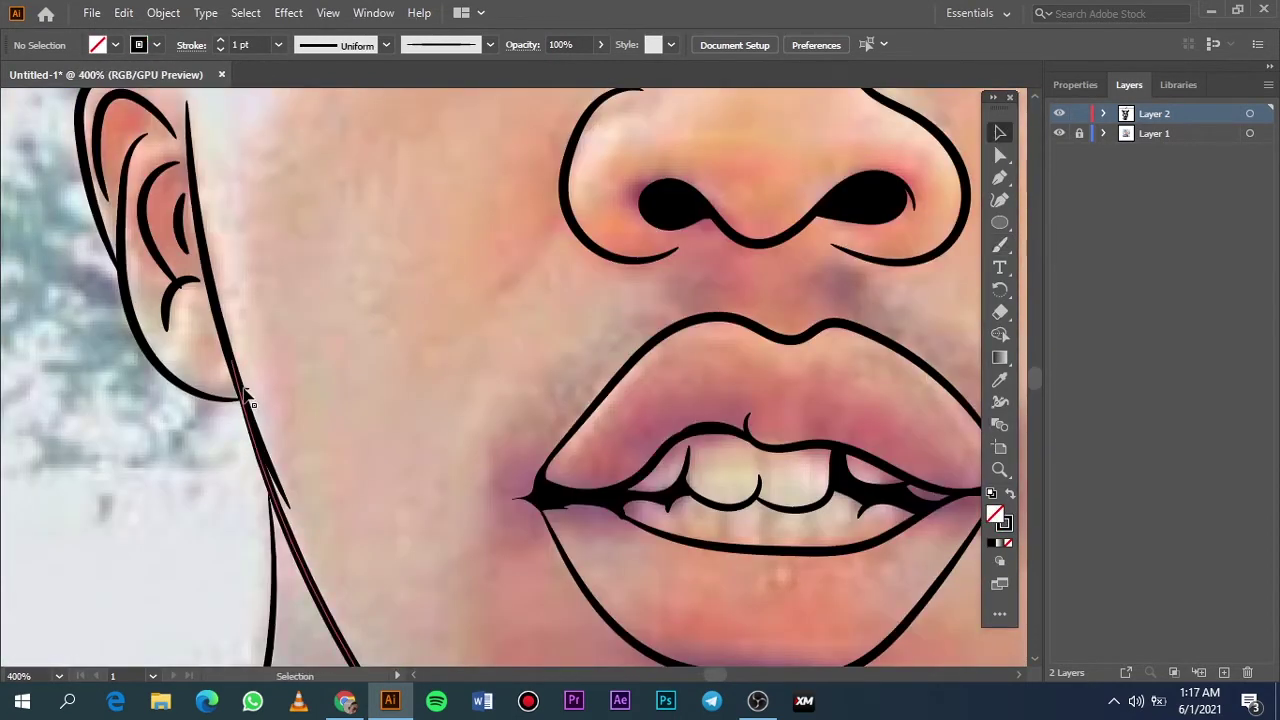
pyautogui.hscroll(5, 475, 335)
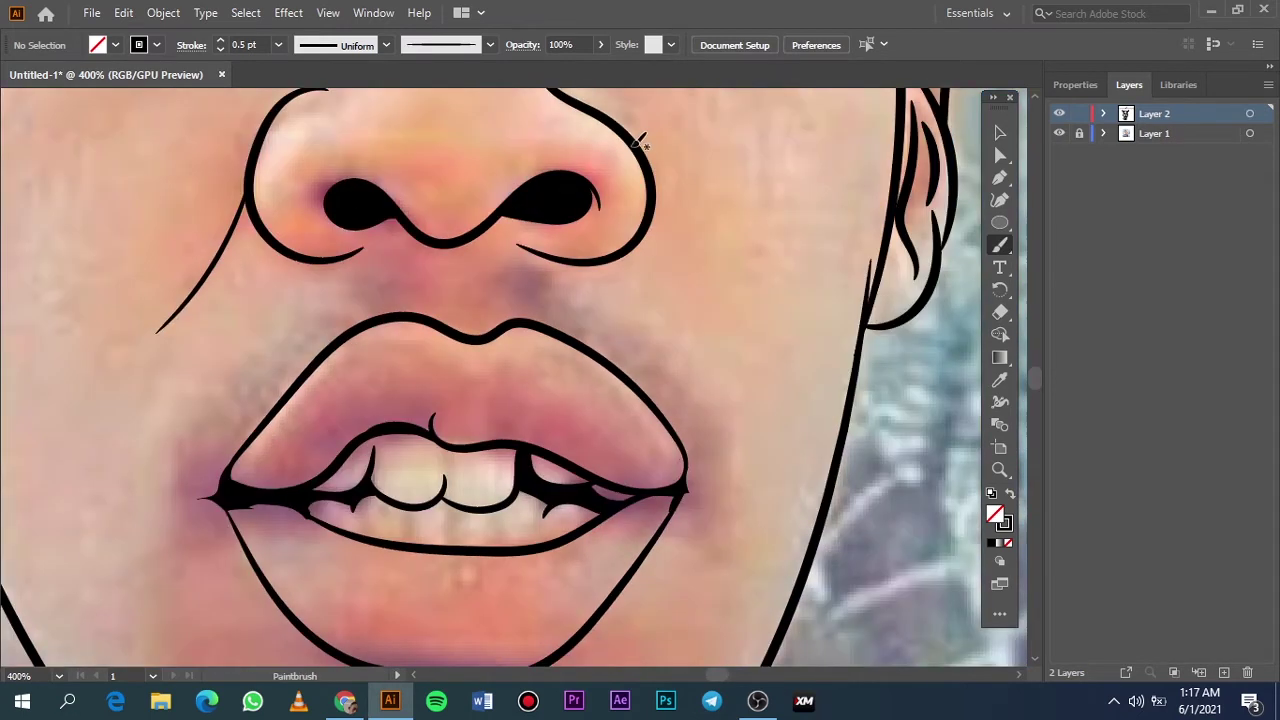
pyautogui.hotkey('ctrl', '0')
# Hide the photo layer and select all the line art with Ctrl+A
pyautogui.click(1059, 133)
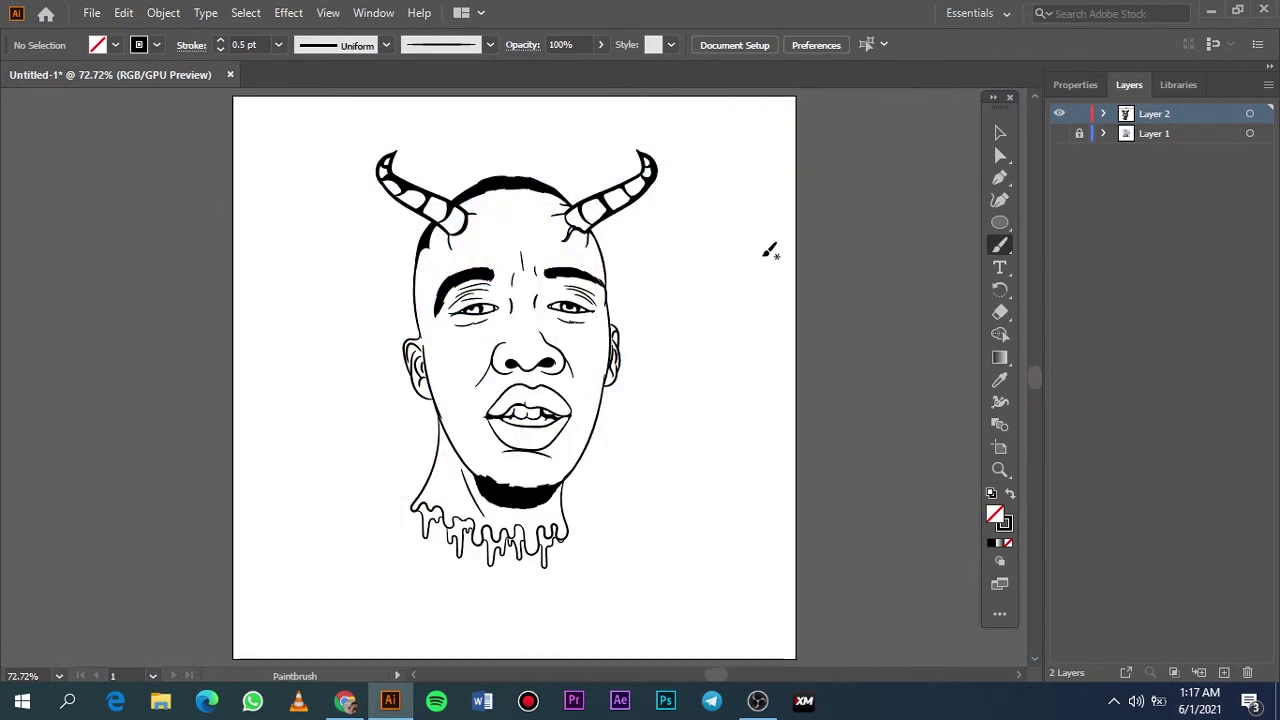
pyautogui.click(1000, 132)
pyautogui.hotkey('ctrl', 'a')
# Deselect the artwork and place the shades.pdf swatch sheet beside the artboard
pyautogui.click(1075, 84)
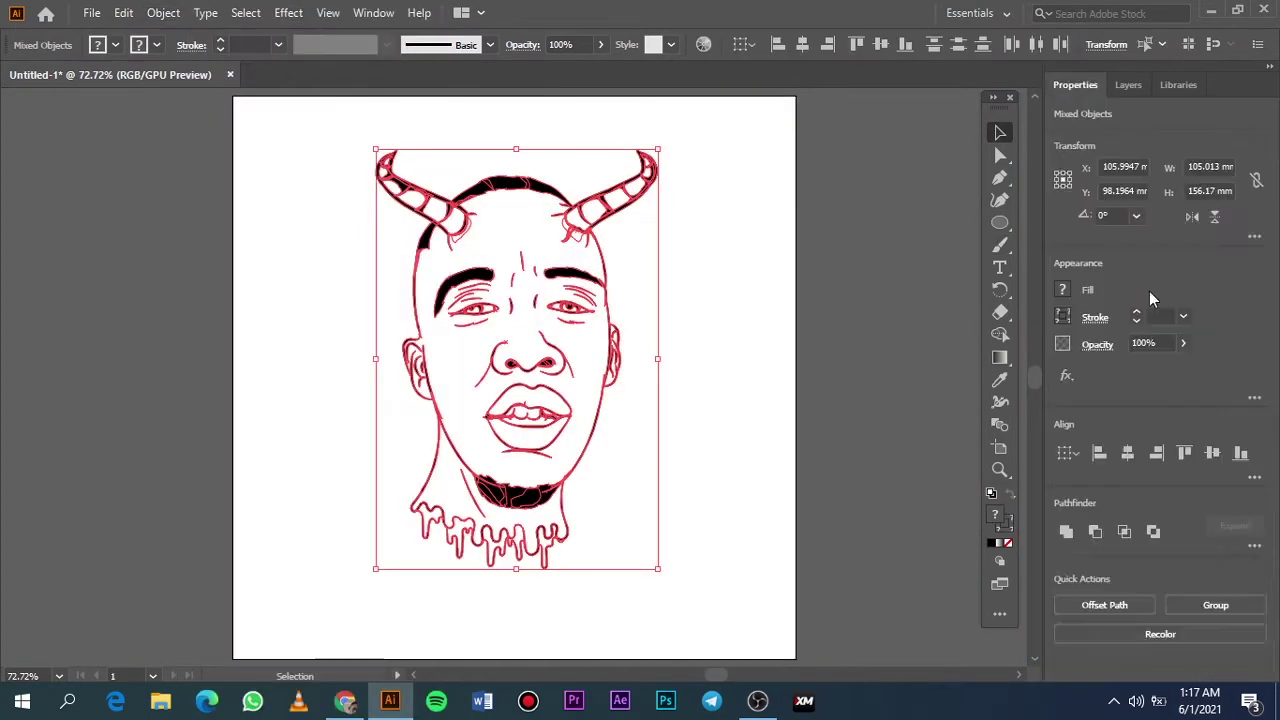
pyautogui.click(1254, 545)
pyautogui.hotkey('ctrl', 'shift', 'a')
pyautogui.press('super+d')
pyautogui.moveTo(473, 577); pyautogui.dragTo(265, 326)
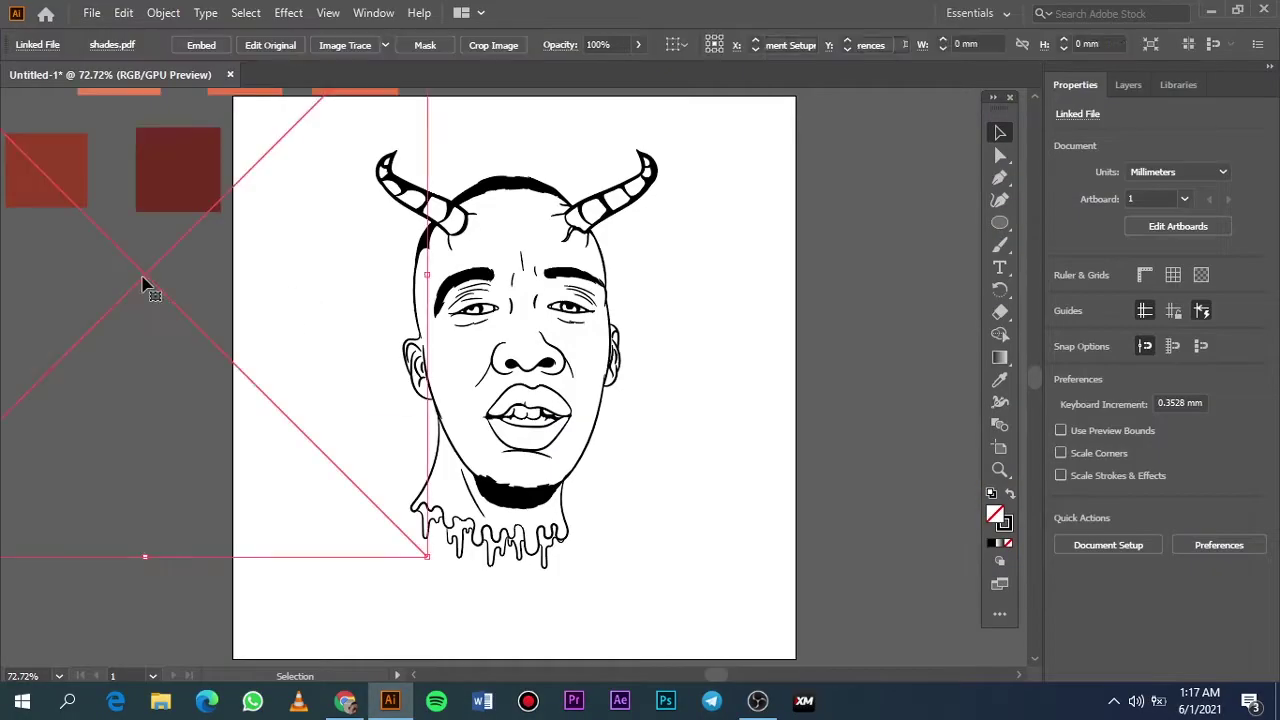
pyautogui.click(586, 334)
# Show the photo, sample orange from the swatch sheet and duplicate the line-art layer
pyautogui.click(1128, 84)
pyautogui.click(1059, 133)
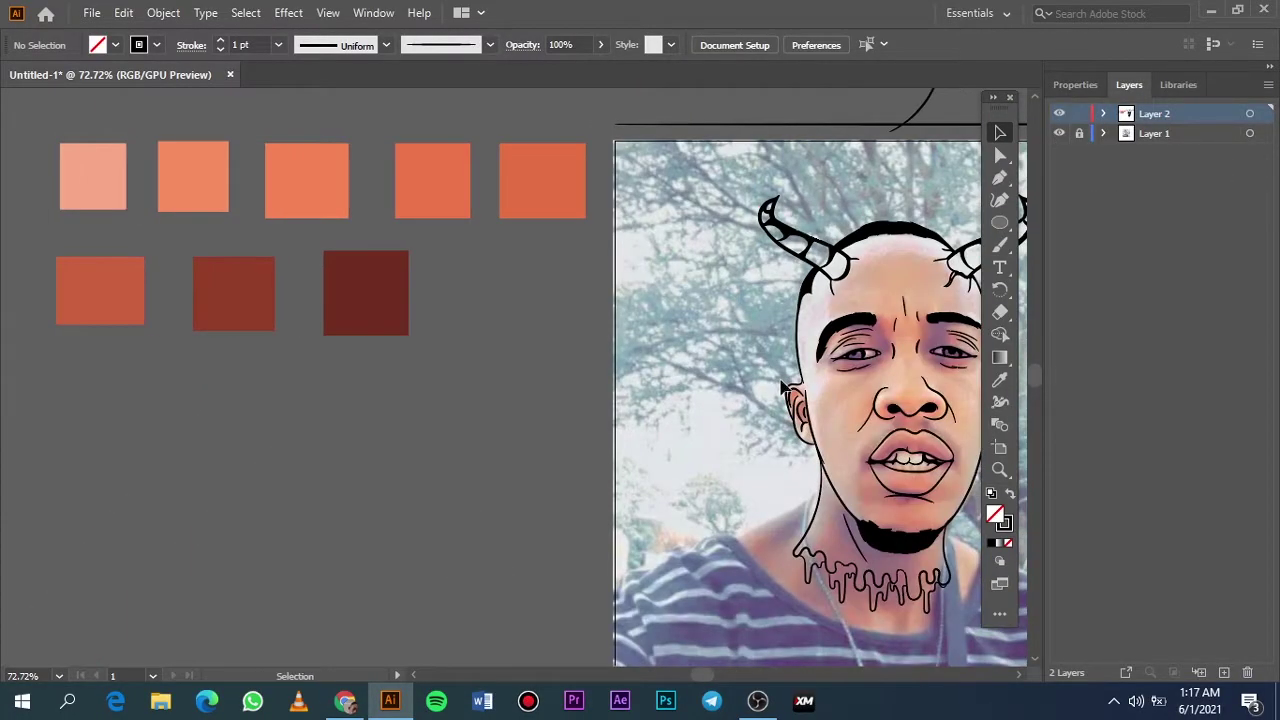
pyautogui.press('i')
pyautogui.click(520, 188)
pyautogui.hscroll(5, 520, 188)
pyautogui.click(1059, 133)
pyautogui.moveTo(1154, 133); pyautogui.dragTo(1224, 672)
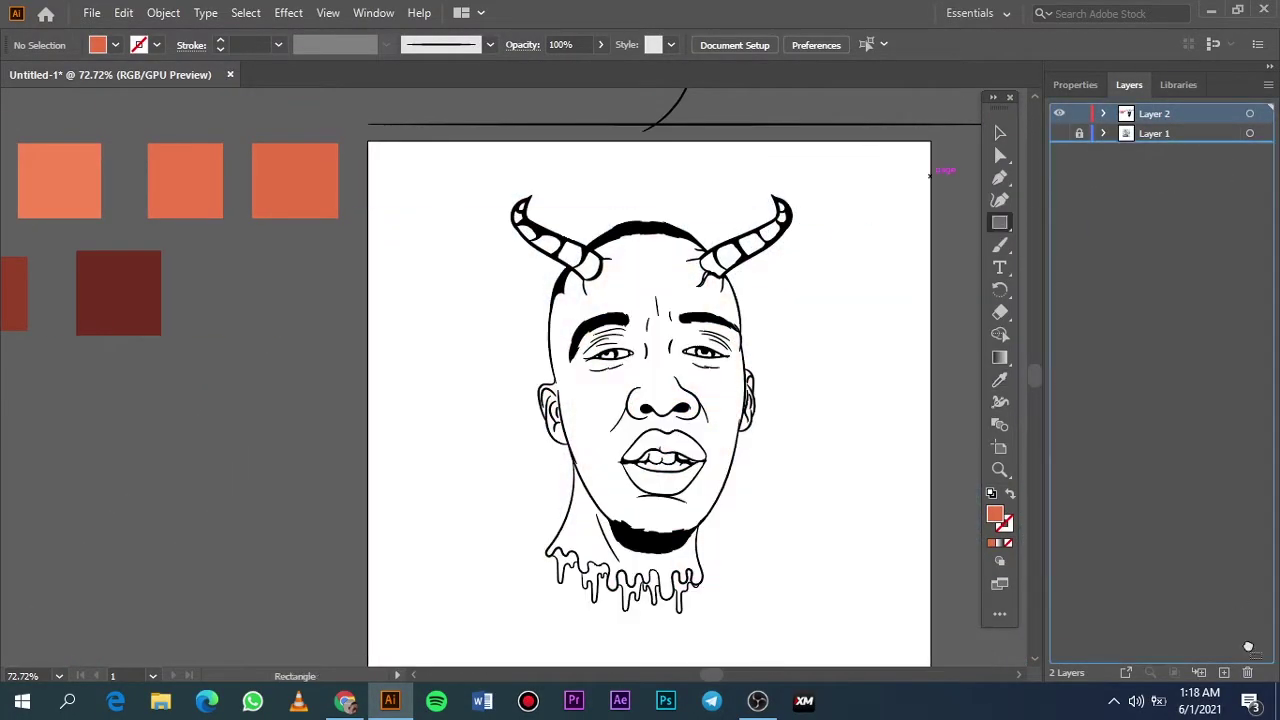
# Test an orange rectangle over the portrait, clipped to the line-art regions
pyautogui.press('m')
pyautogui.moveTo(434, 170); pyautogui.dragTo(850, 640)
pyautogui.rightClick(886, 630)
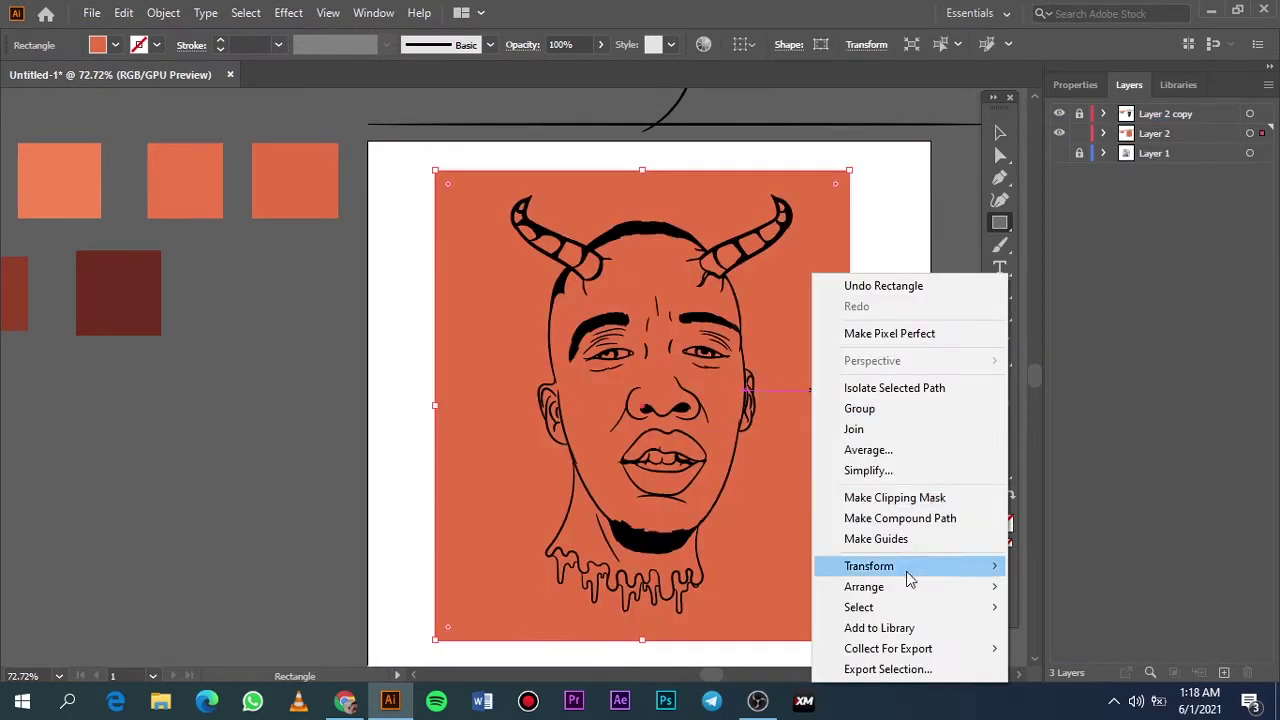
pyautogui.press('Escape')
pyautogui.hotkey('ctrl', 'a')
pyautogui.press('v')
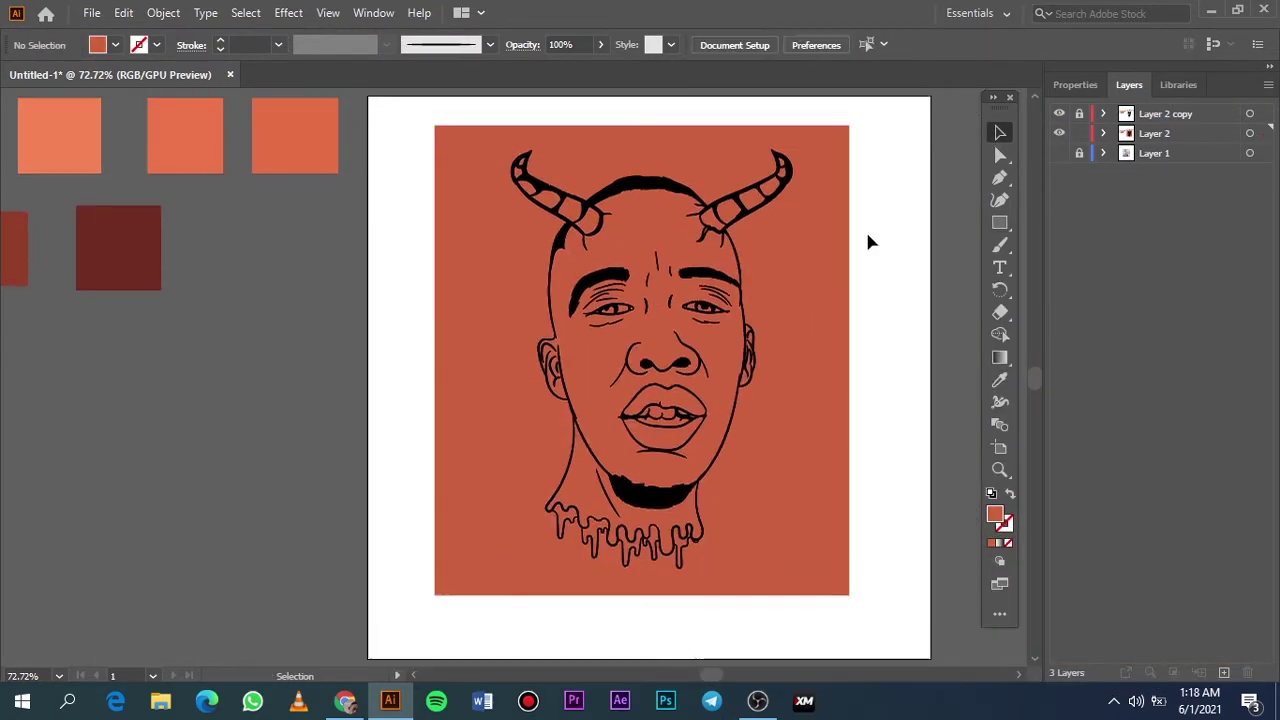
pyautogui.hotkey('ctrl', '7')
# Retrace the ear outline inside the group, then group all the line art
pyautogui.doubleClick(549, 385)
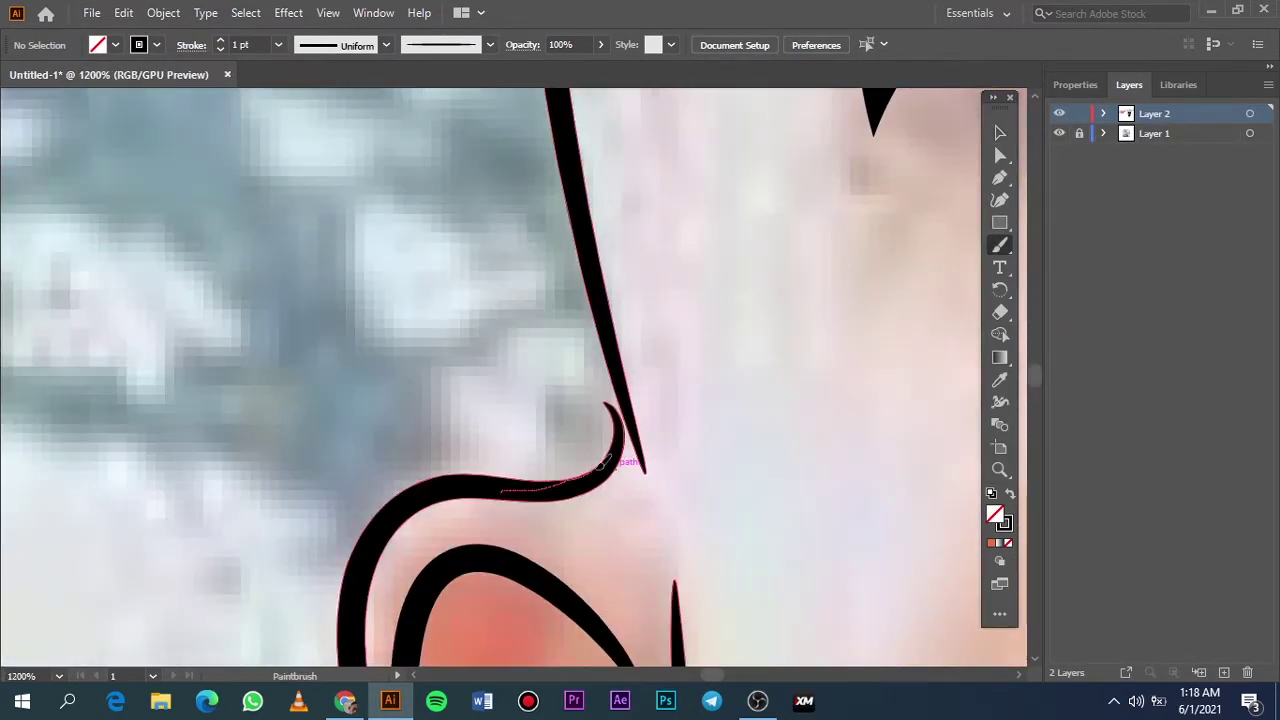
pyautogui.moveTo(540, 480); pyautogui.dragTo(586, 286)
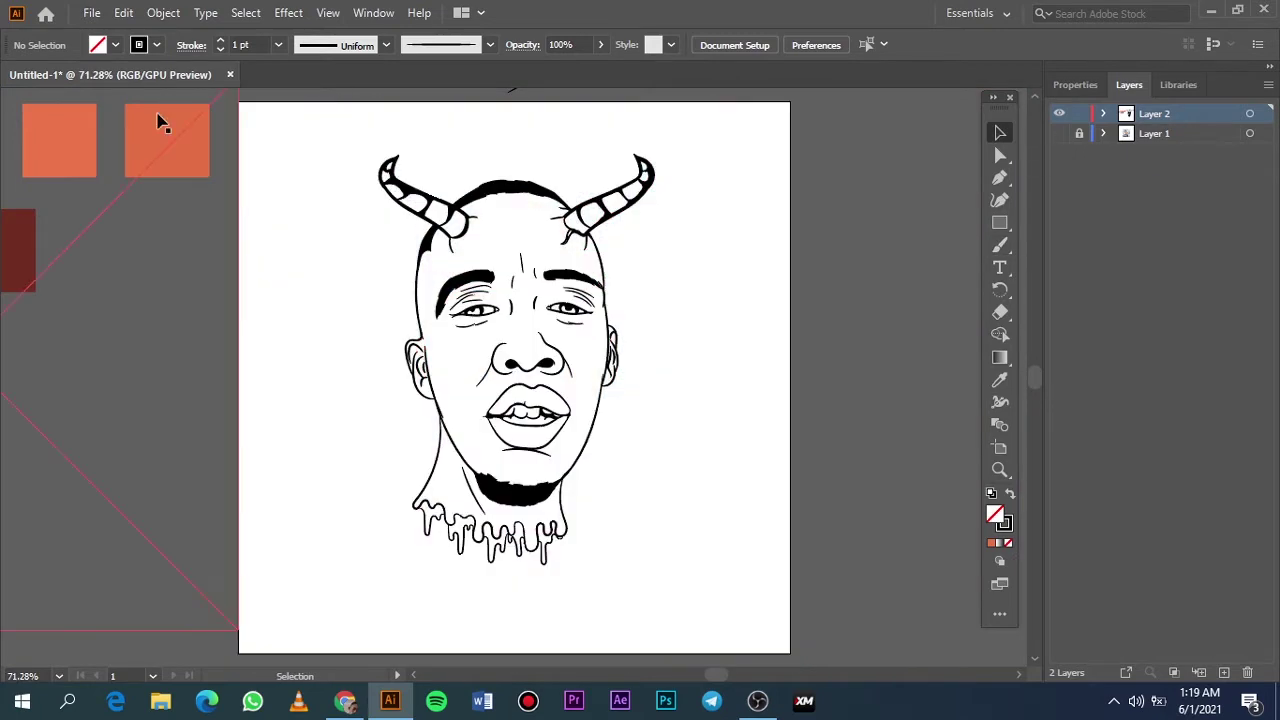
pyautogui.hotkey('ctrl', 'a')
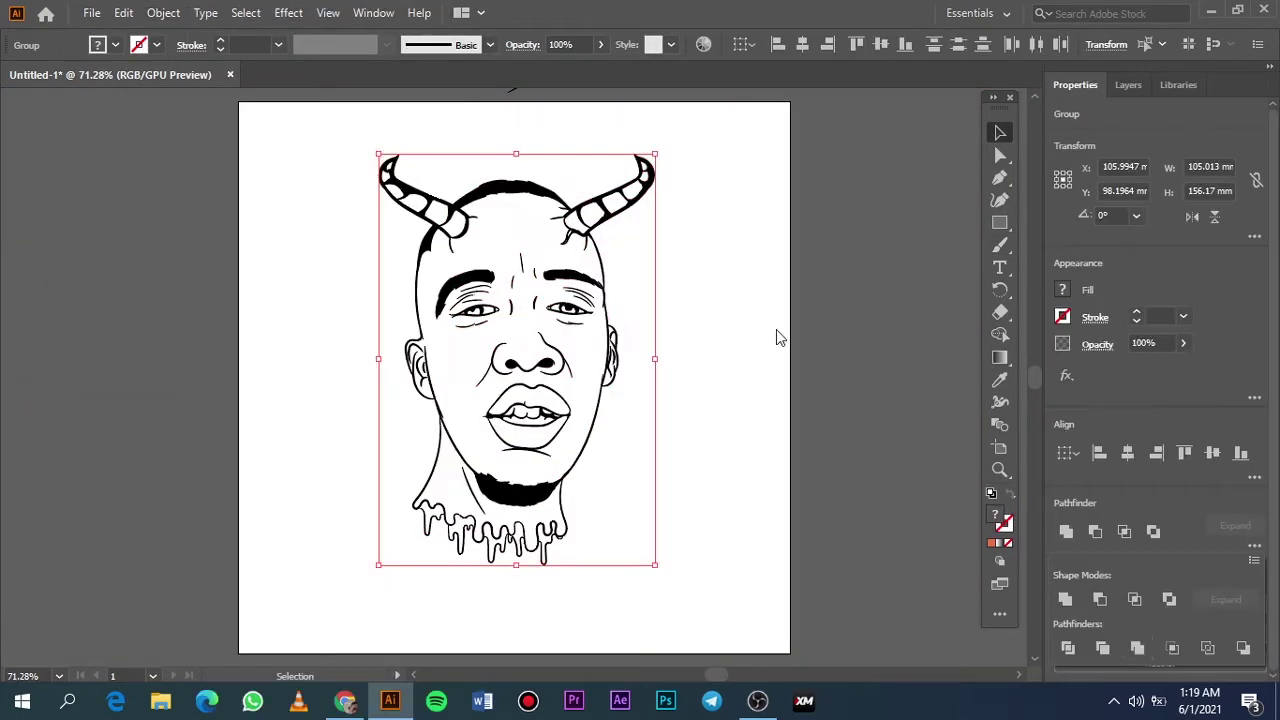
# Select the grouped line art and fill the horns with a golden colour
pyautogui.click(1129, 84)
pyautogui.click(1188, 588)
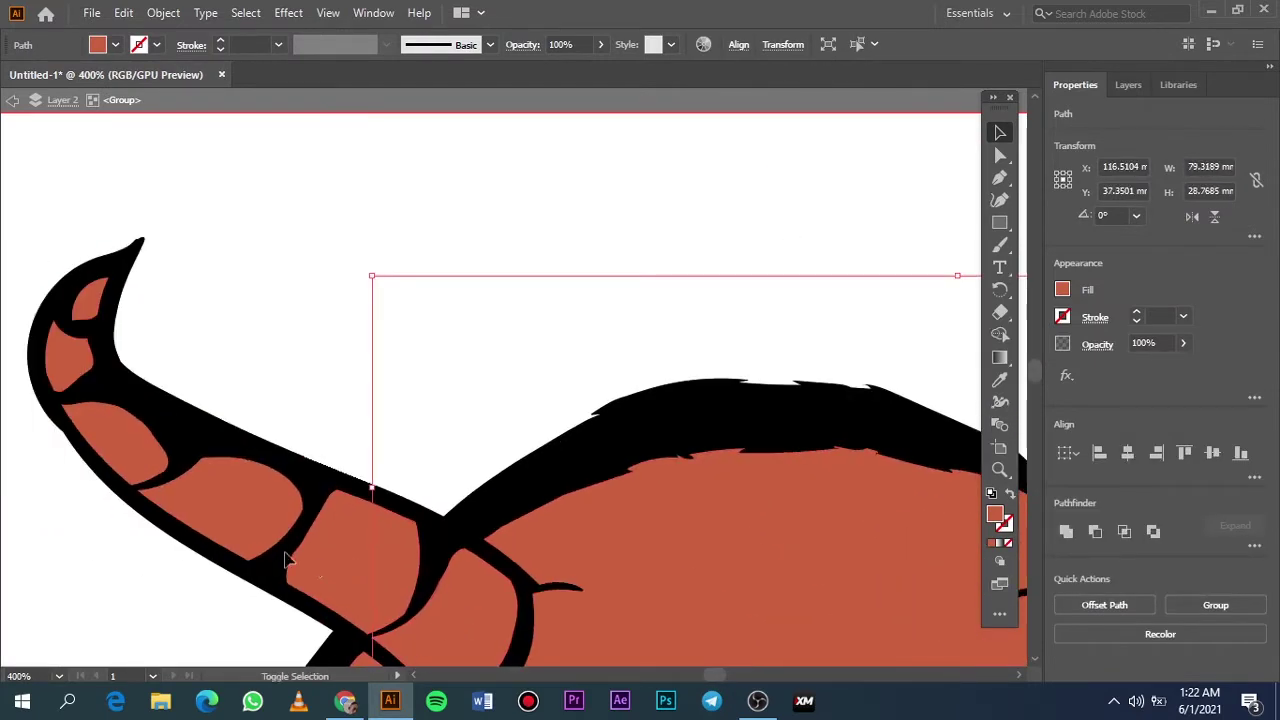
pyautogui.doubleClick(994, 514)
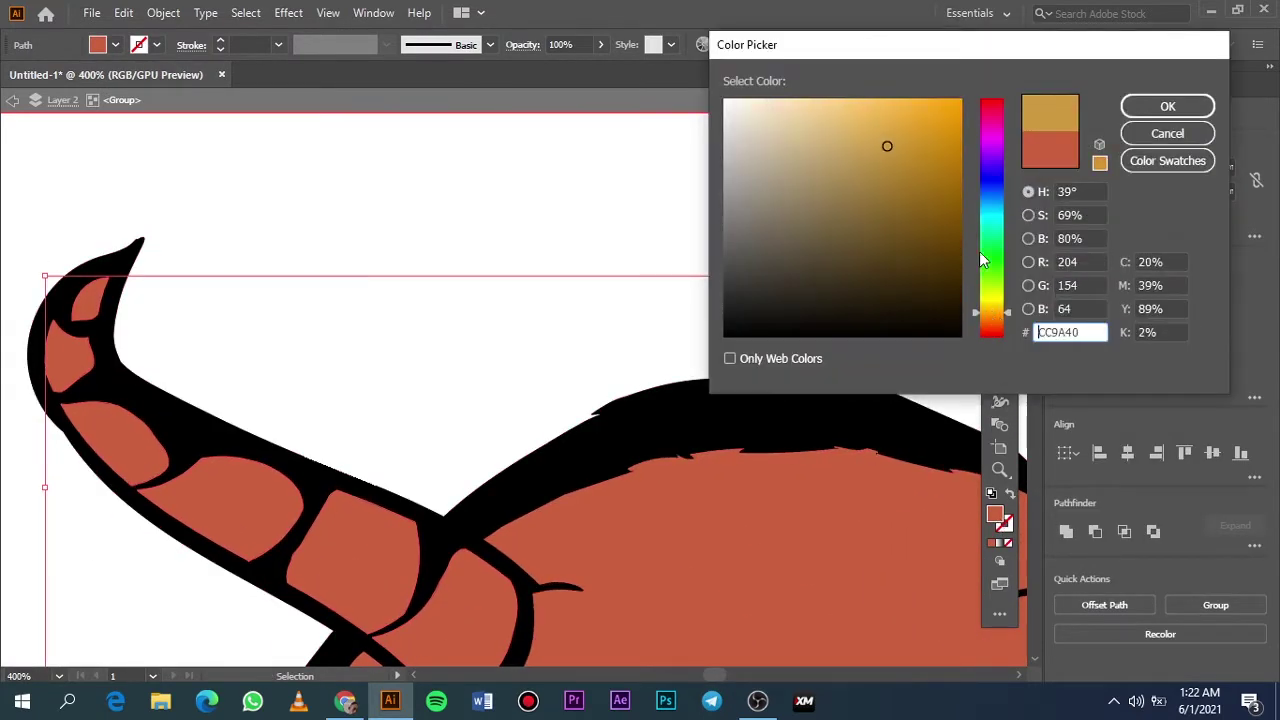
pyautogui.click(943, 157)
pyautogui.click(1166, 106)
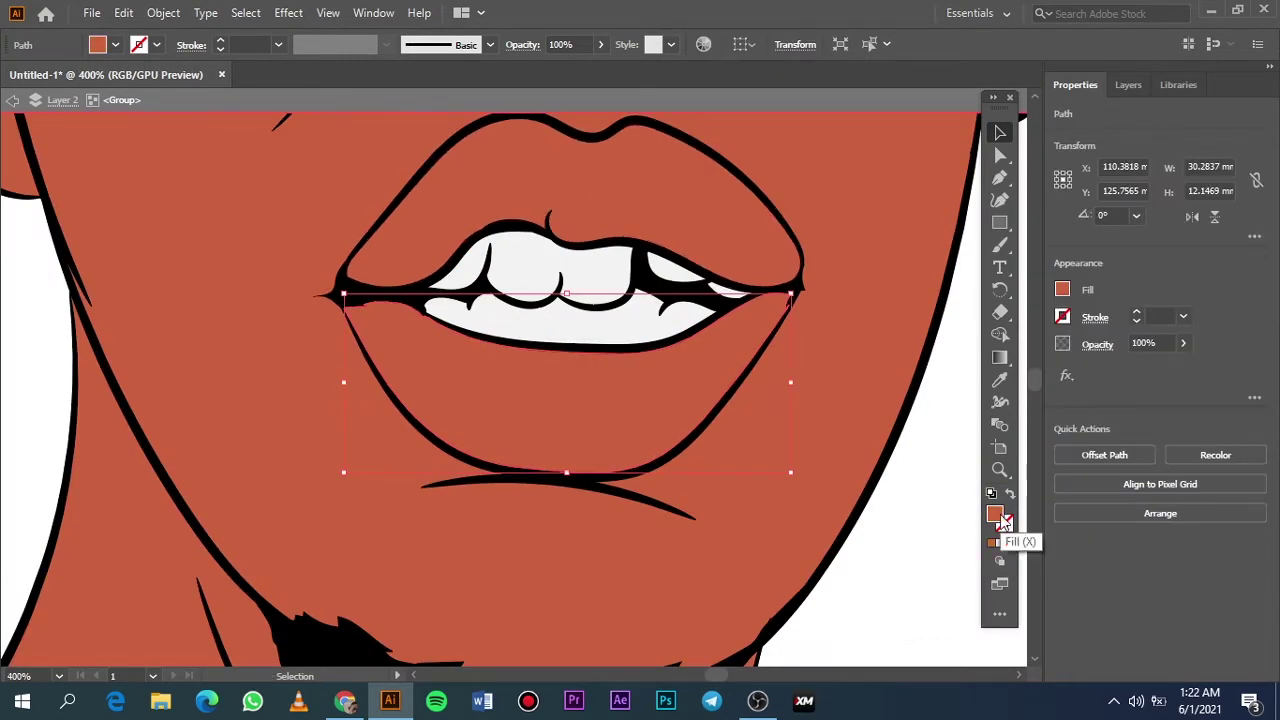
# Fill the lower lip with CE6F52 and enter A83B36 for the upper lip
pyautogui.doubleClick(1001, 518)
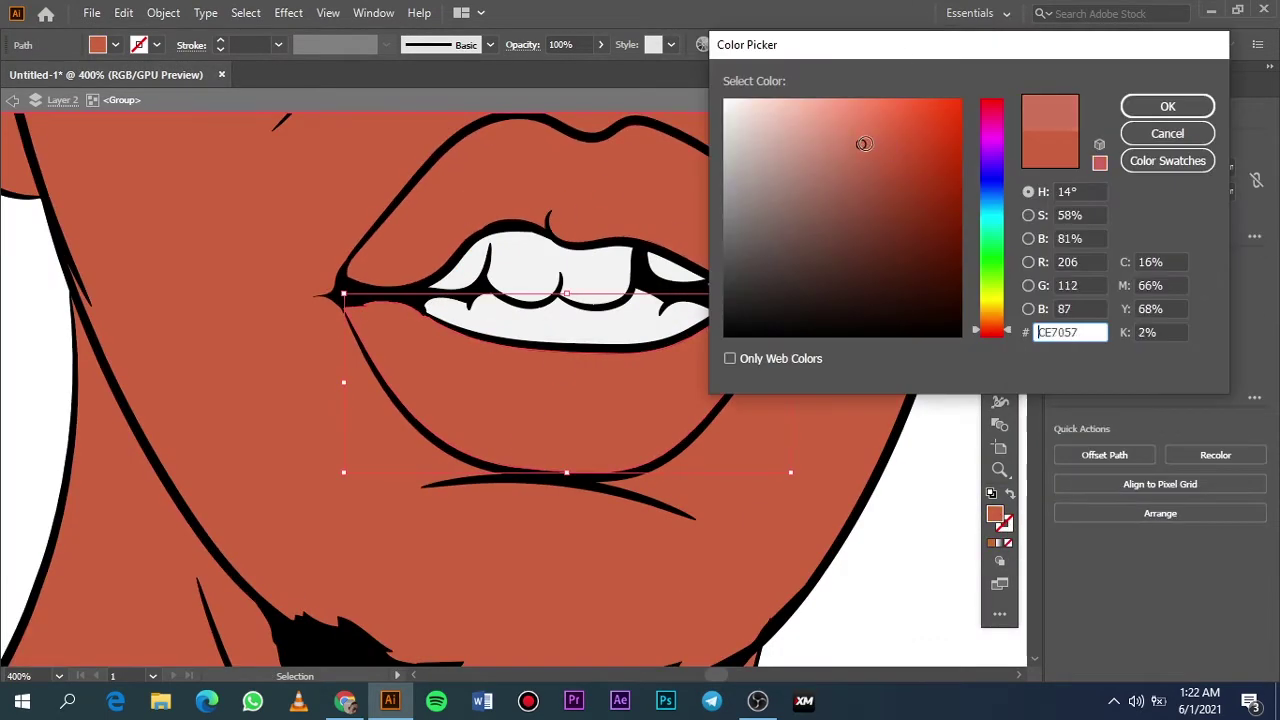
pyautogui.write('CE6F52')
pyautogui.press('Return')
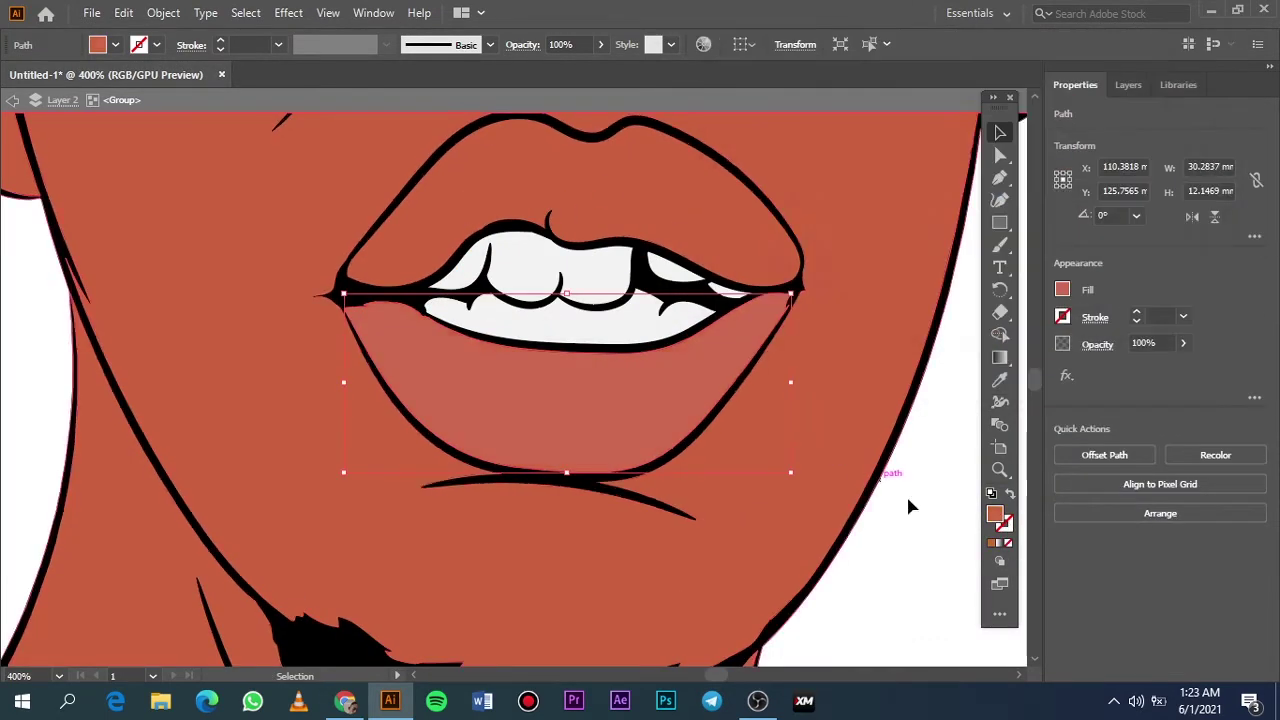
pyautogui.click(600, 200)
pyautogui.doubleClick(994, 514)
pyautogui.write('A83B36')
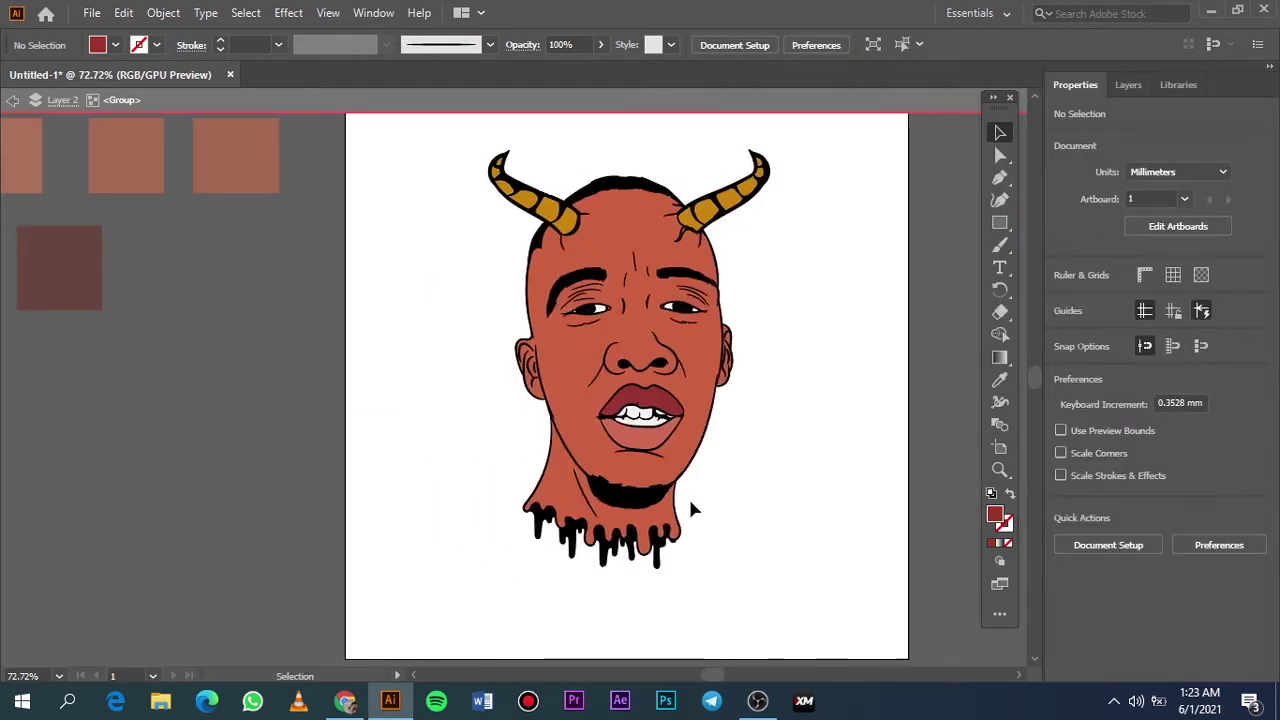
# Inspect the horn fills, checking the right horn's gold and the left horn pieces
pyautogui.scroll(3, 768, 200)
pyautogui.scroll(3, 720, 186)
pyautogui.click(237, 580)
pyautogui.doubleClick(995, 512)
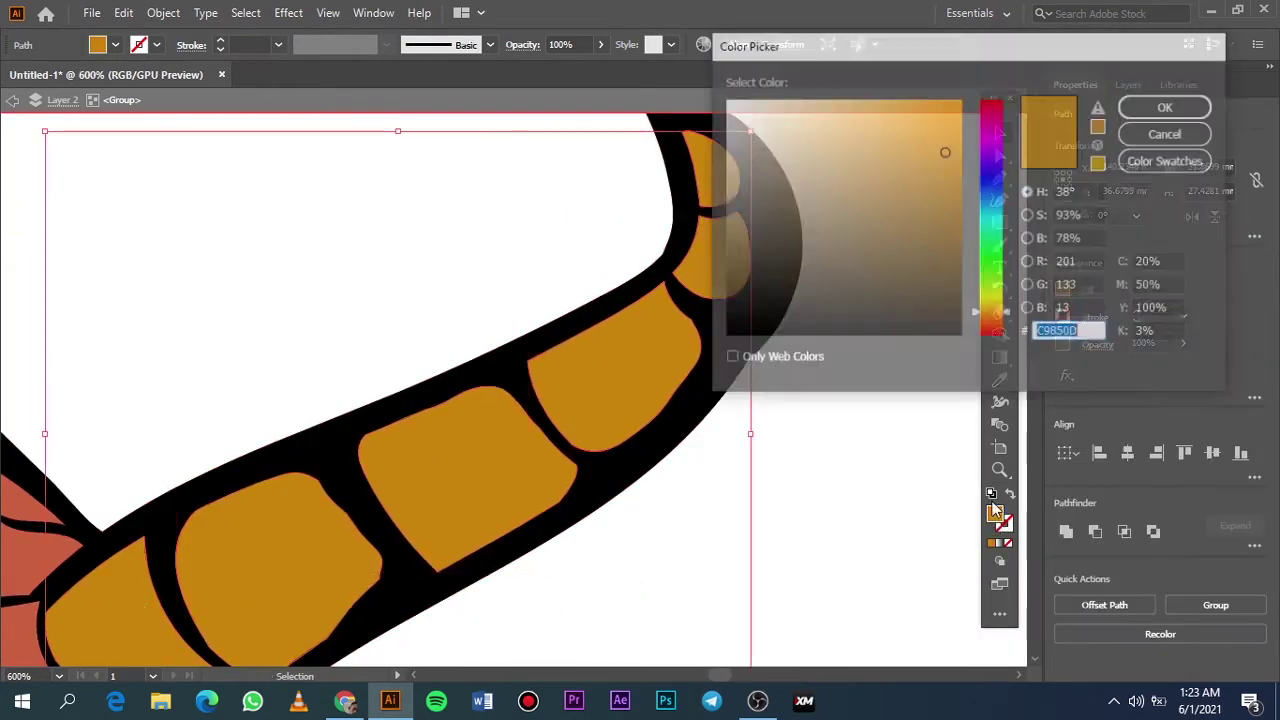
pyautogui.press('Return')
pyautogui.scroll(-3, 163, 517)
pyautogui.scroll(3, 163, 517)
pyautogui.click(118, 400)
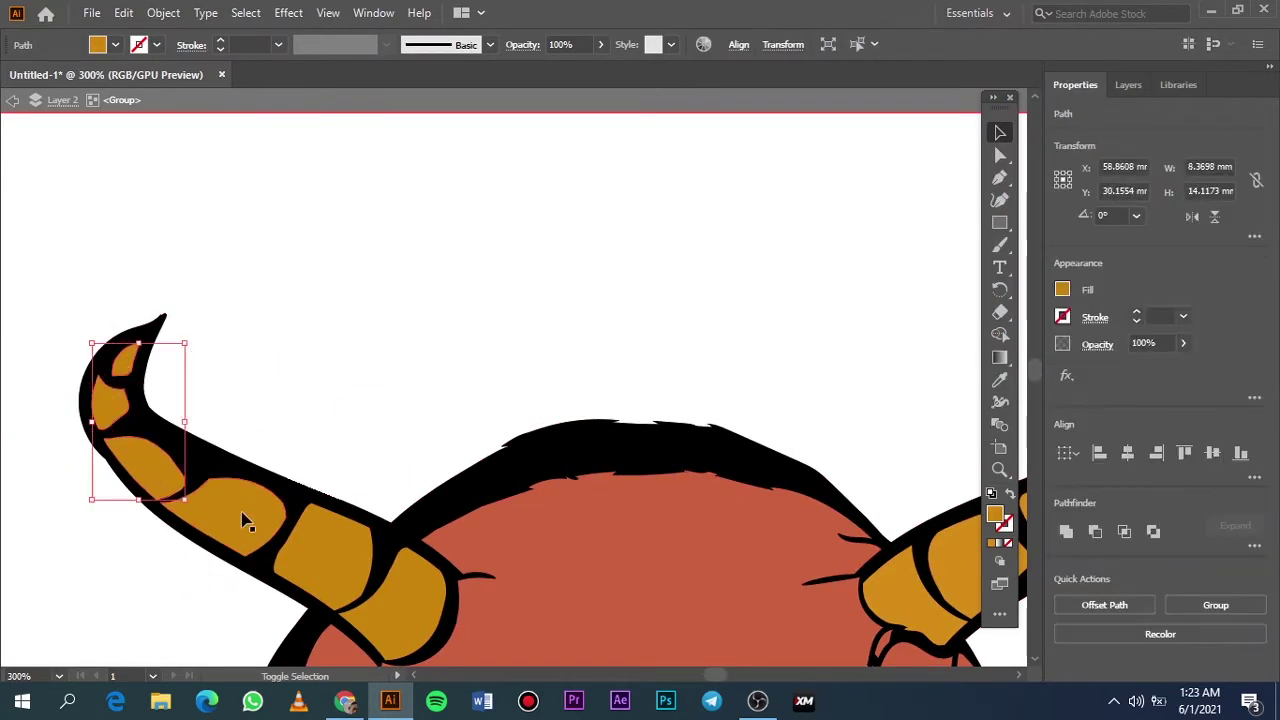
pyautogui.keyDown('shift'); pyautogui.click(394, 620); pyautogui.keyUp('shift')
pyautogui.click(965, 314)
# Recolour the small crease at the right horn's base a darker red
pyautogui.scroll(1, 850, 430)
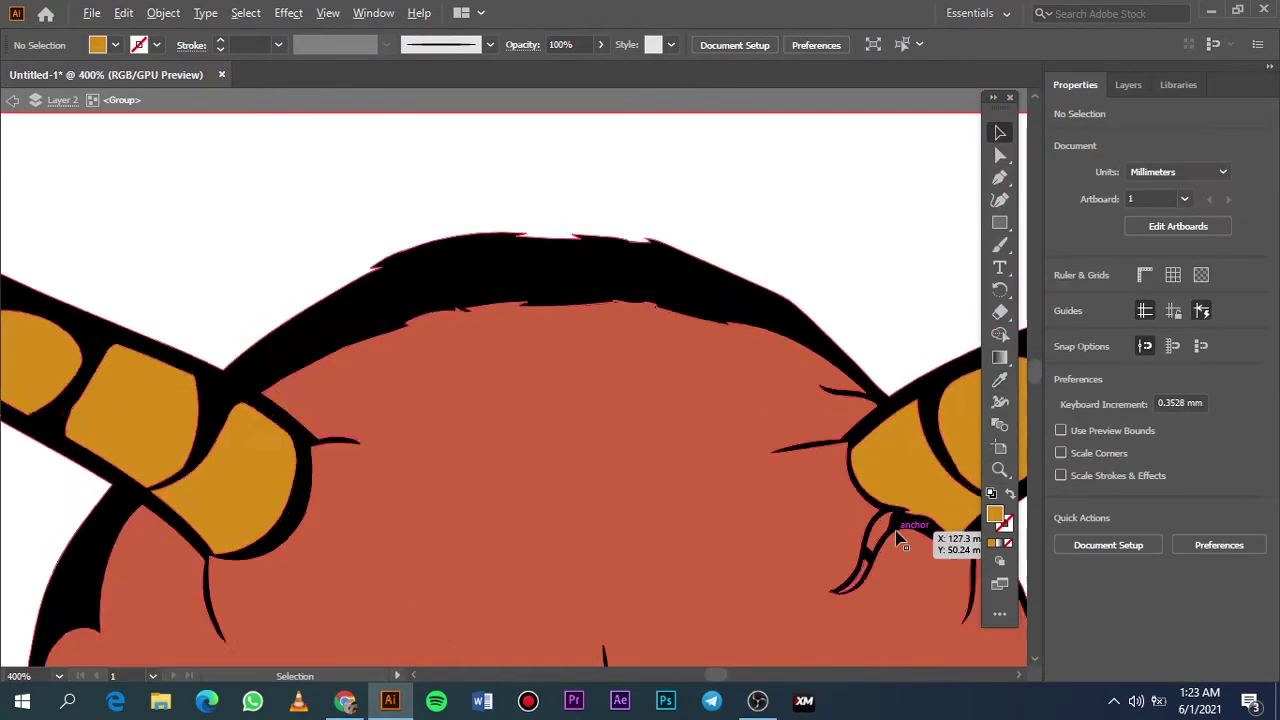
pyautogui.scroll(3, 899, 540)
pyautogui.click(700, 360)
pyautogui.keyDown('shift'); pyautogui.click(560, 590); pyautogui.keyUp('shift')
pyautogui.doubleClick(995, 514)
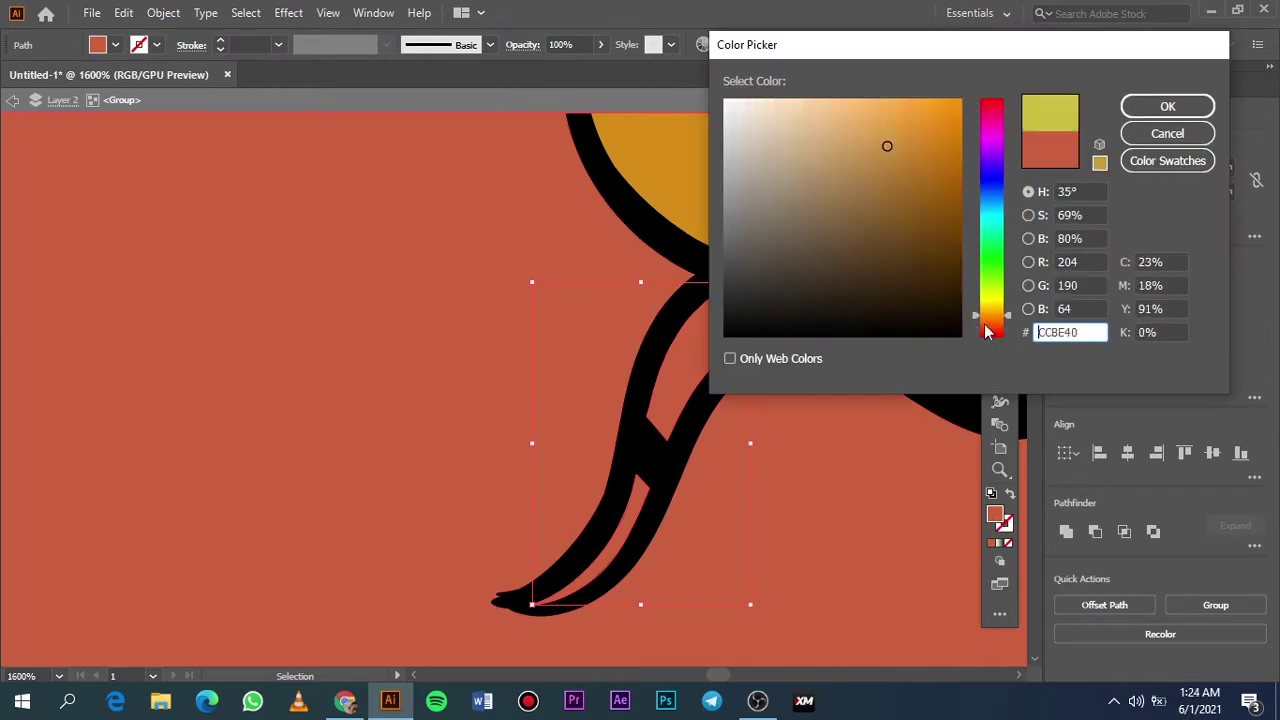
pyautogui.moveTo(988, 332); pyautogui.dragTo(989, 337)
pyautogui.click(962, 200)
pyautogui.press('Return')
# Exit the isolated group and duplicate Layer 2 as a new layer
pyautogui.scroll(-3, 620, 337)
pyautogui.scroll(1, 828, 393)
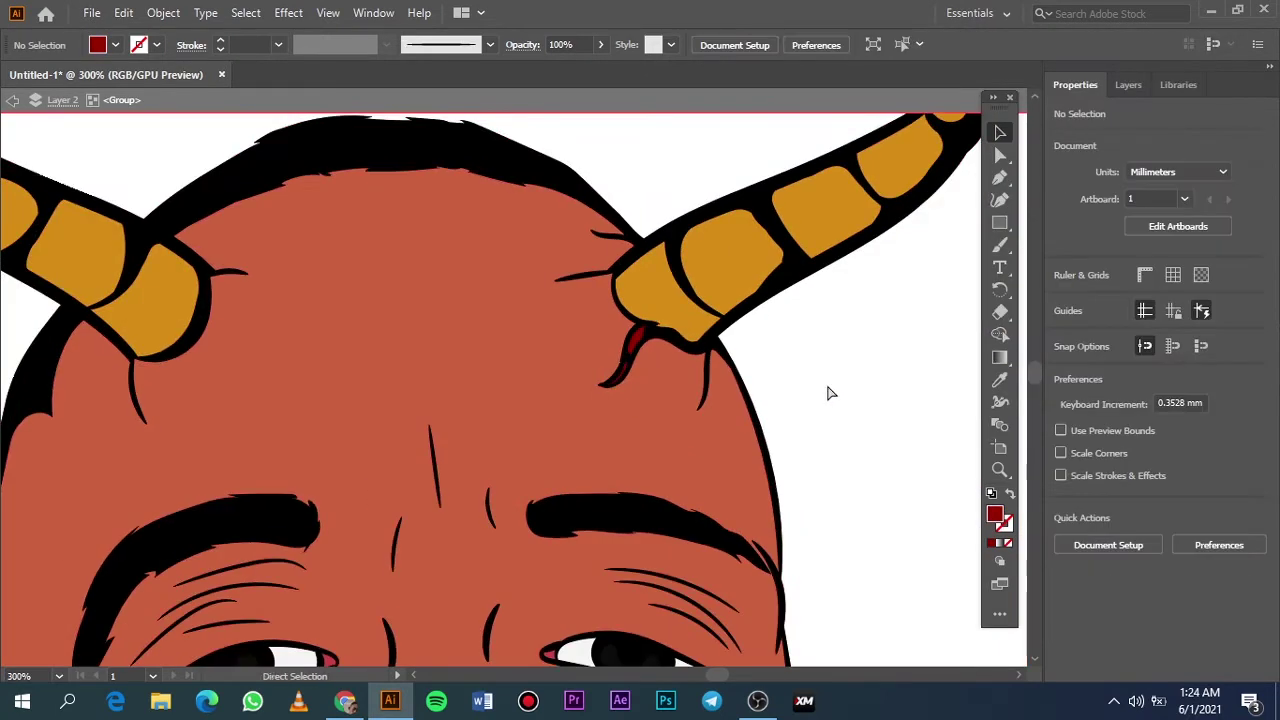
pyautogui.hotkey('ctrl', '0')
pyautogui.doubleClick(744, 368)
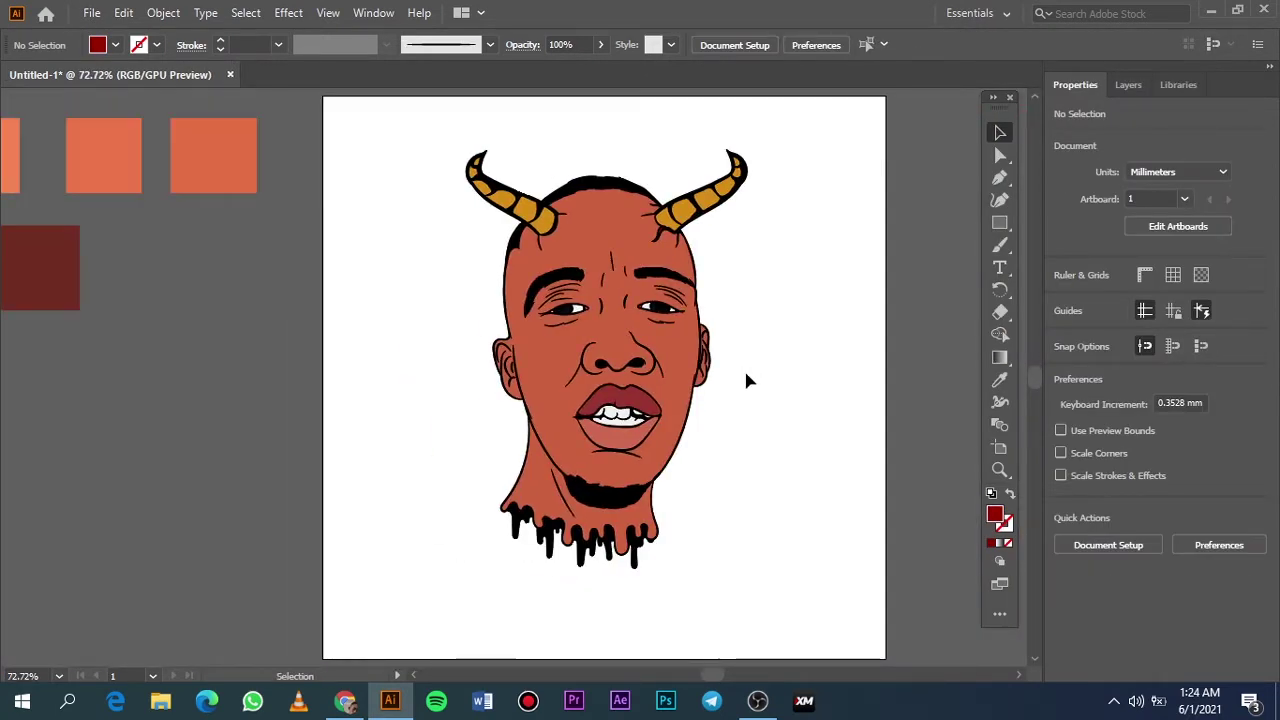
pyautogui.click(1129, 84)
pyautogui.moveTo(1151, 325); pyautogui.dragTo(1224, 672)
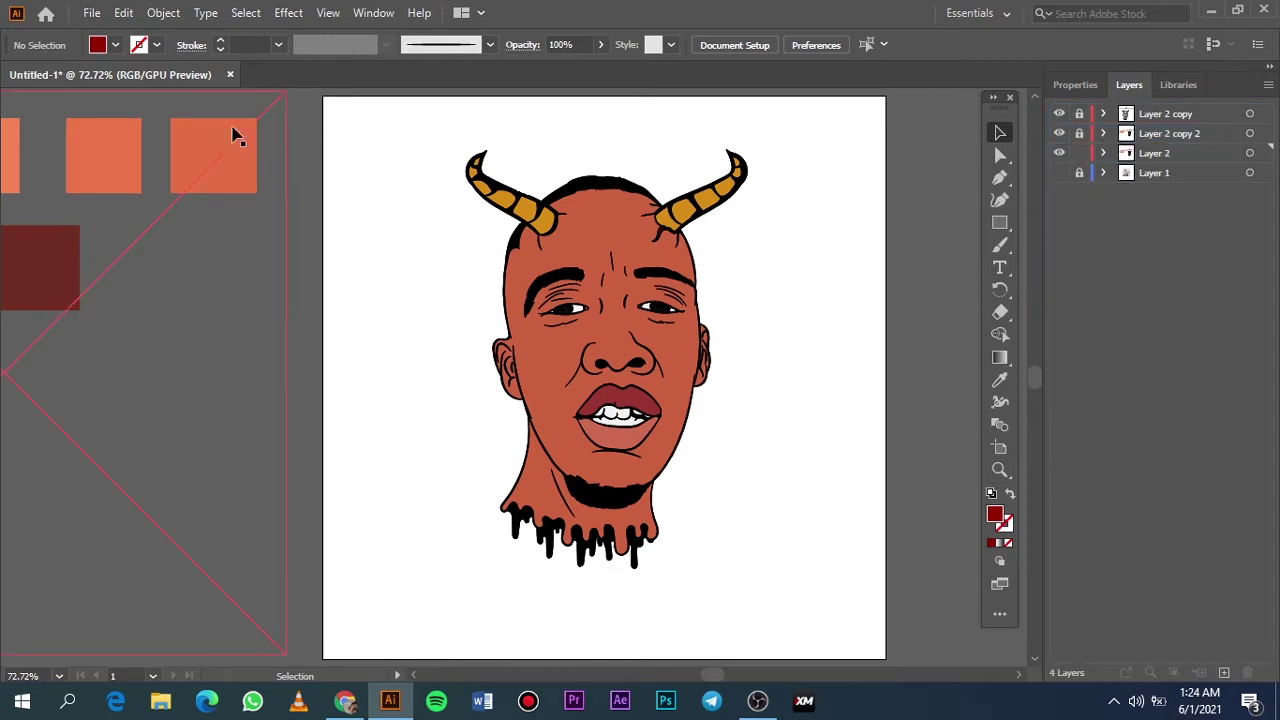
# Unlock Layer 2 copy 2 and delete its face skin fill
pyautogui.click(1103, 133)
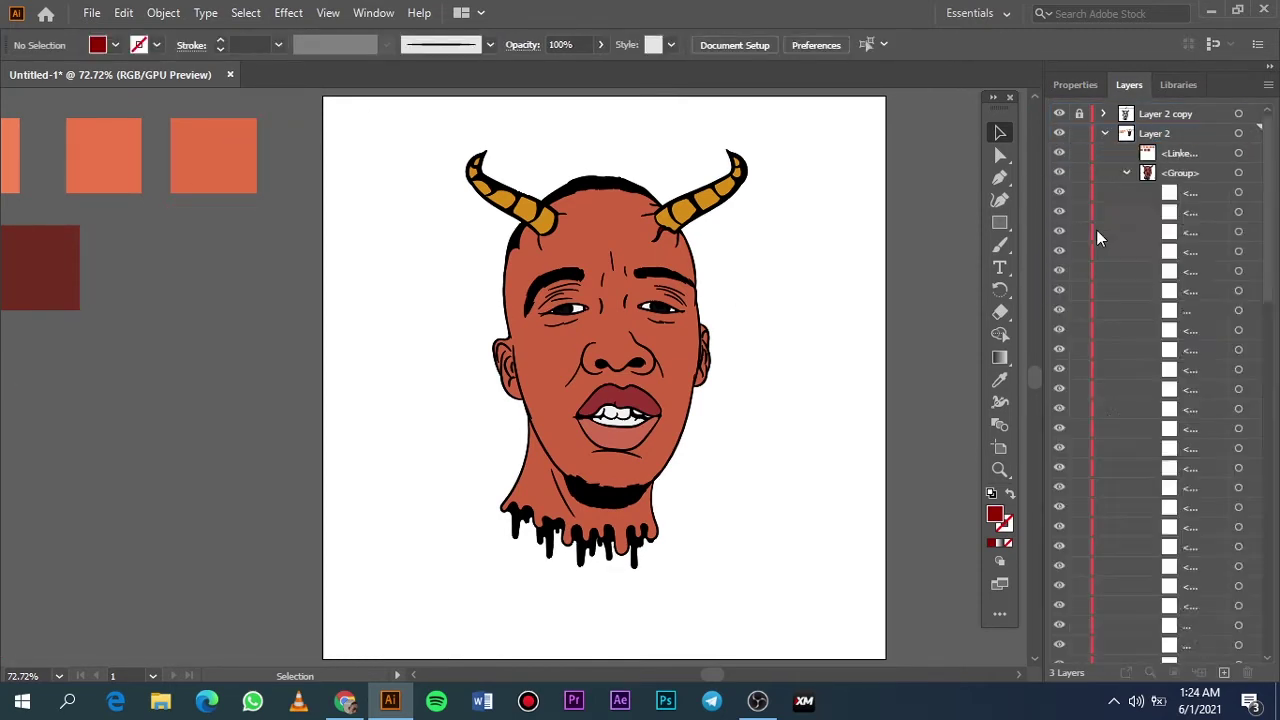
pyautogui.scroll(-5, 1096, 229)
pyautogui.scroll(5, 1075, 290)
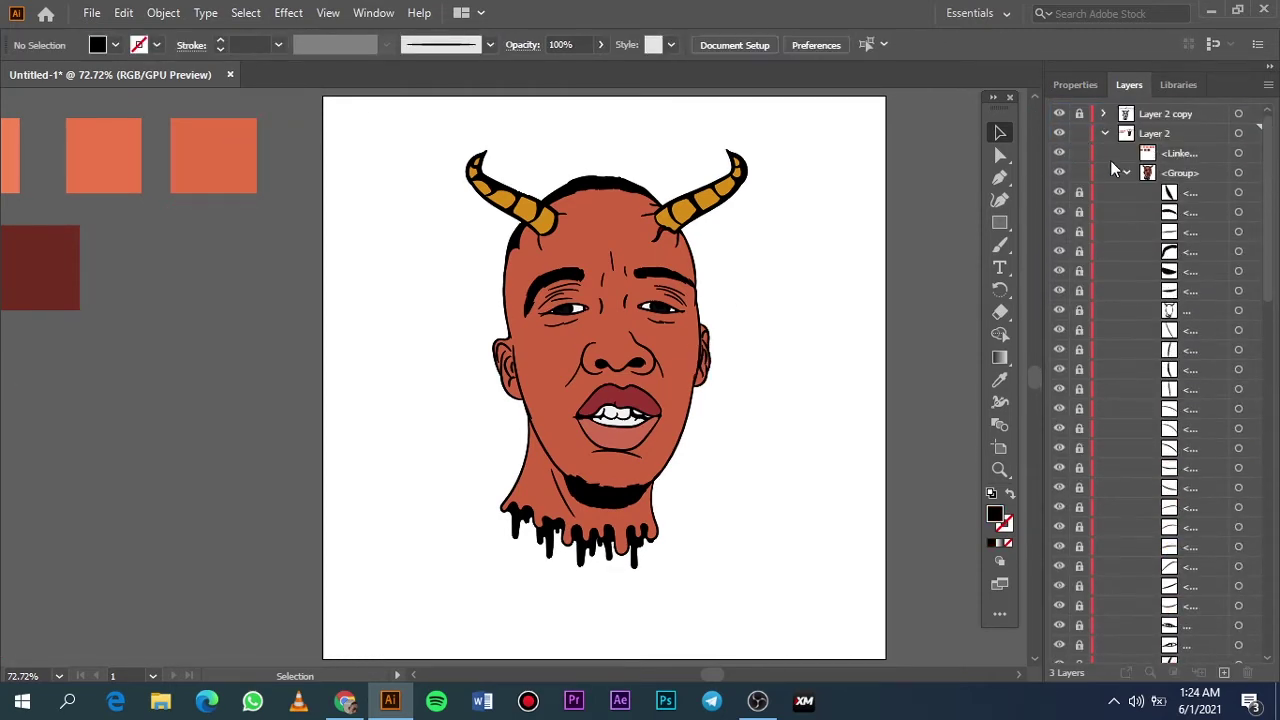
pyautogui.click(1103, 133)
pyautogui.click(1079, 135)
pyautogui.click(691, 246)
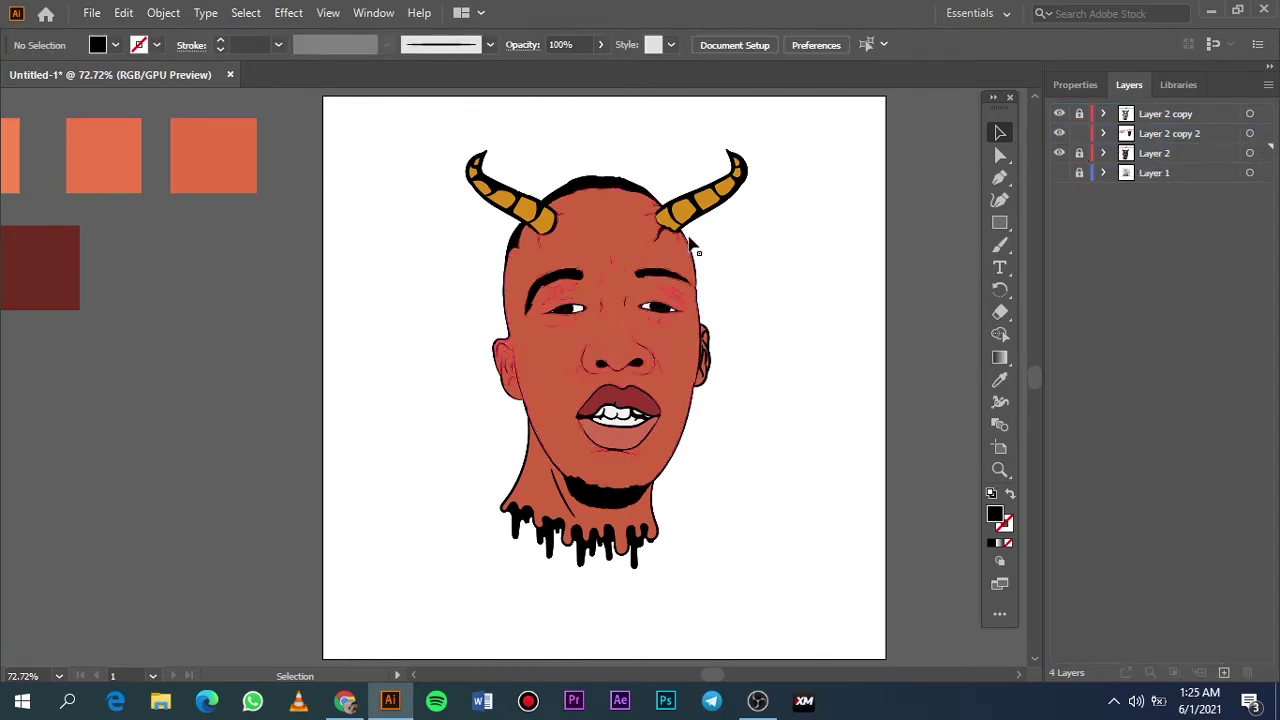
pyautogui.press('a')
pyautogui.hotkey('ctrl', 'shift', 'a')
# Hide Layer 2's coloured face so the selfie shows, and add a new shading layer
pyautogui.click(1059, 133)
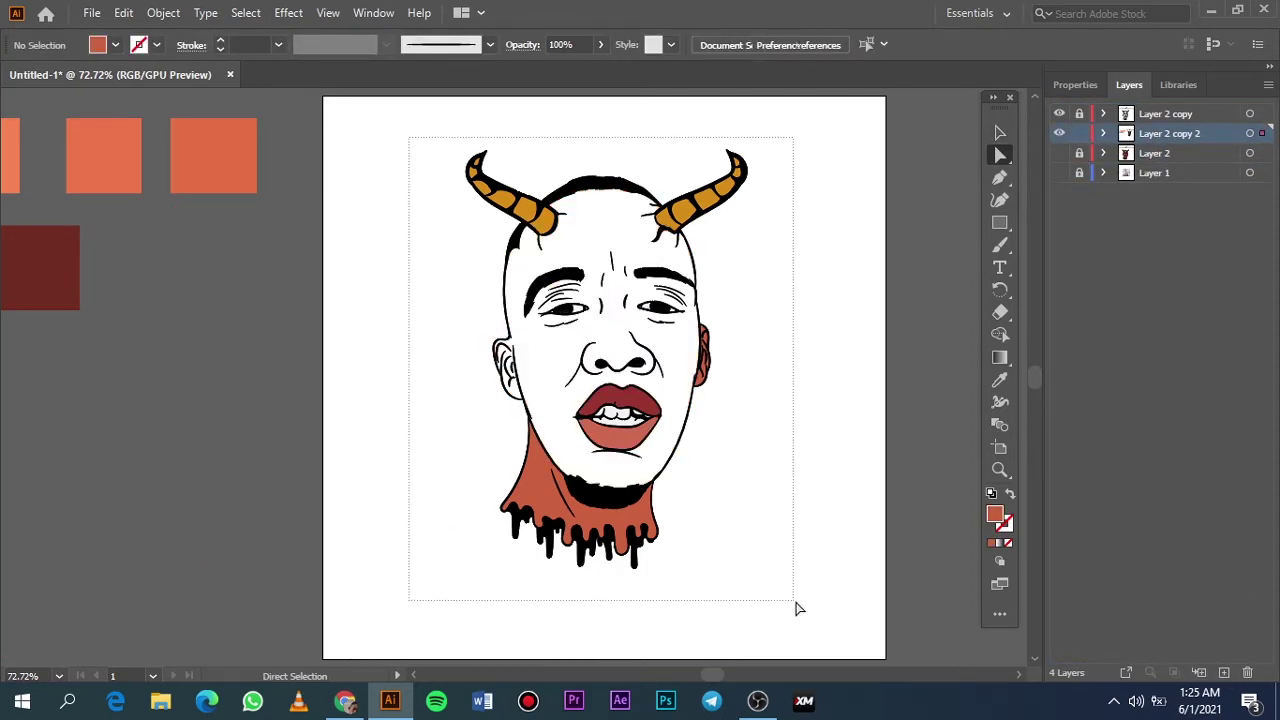
pyautogui.click(1059, 173)
pyautogui.click(1059, 153)
pyautogui.hotkey('ctrl', 'l')
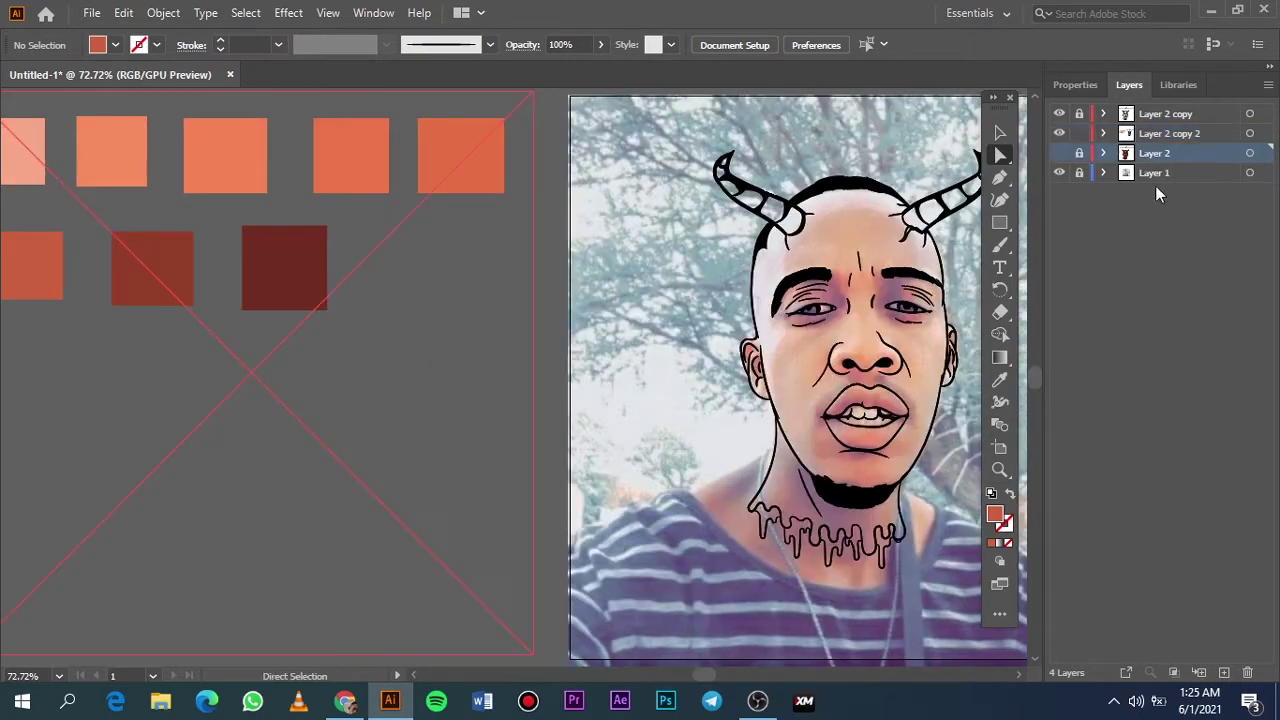
pyautogui.press('i')
pyautogui.scroll(5, 650, 300)
# Draw dark-red pencil shading patches over the right eyelid
pyautogui.scroll(1, 656, 318)
pyautogui.press('n')
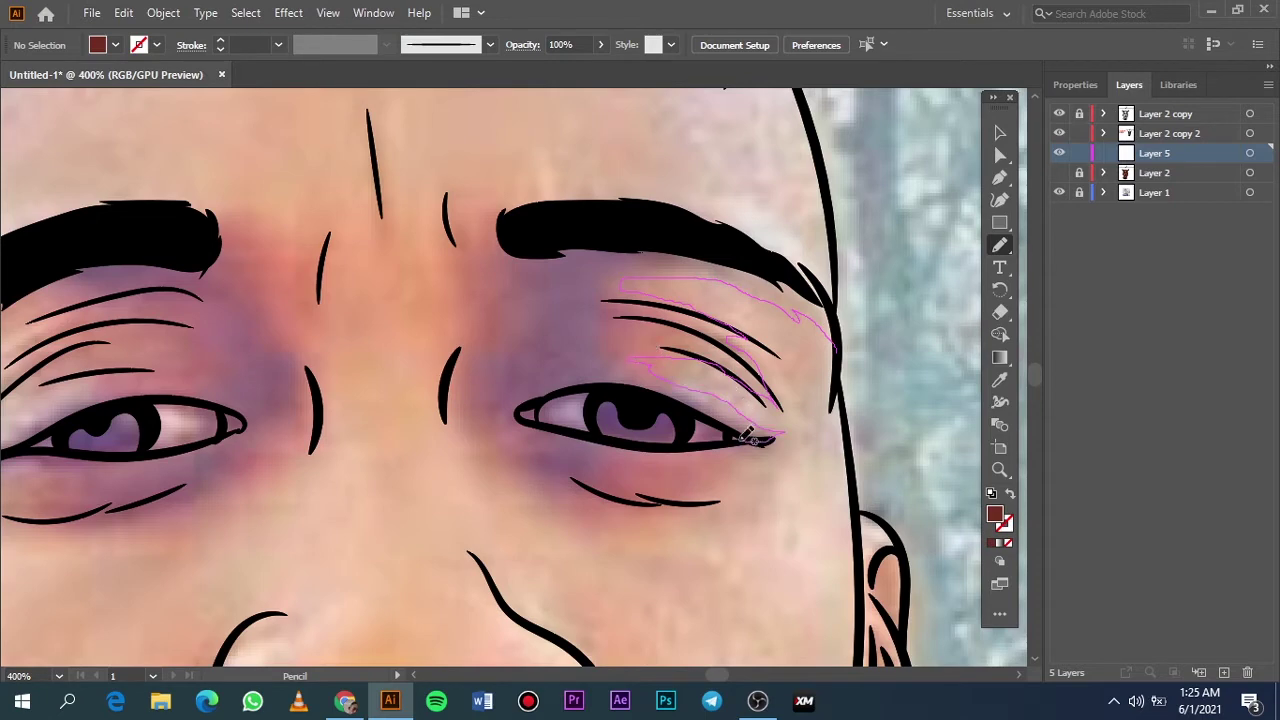
pyautogui.moveTo(812, 282); pyautogui.dragTo(840, 345)
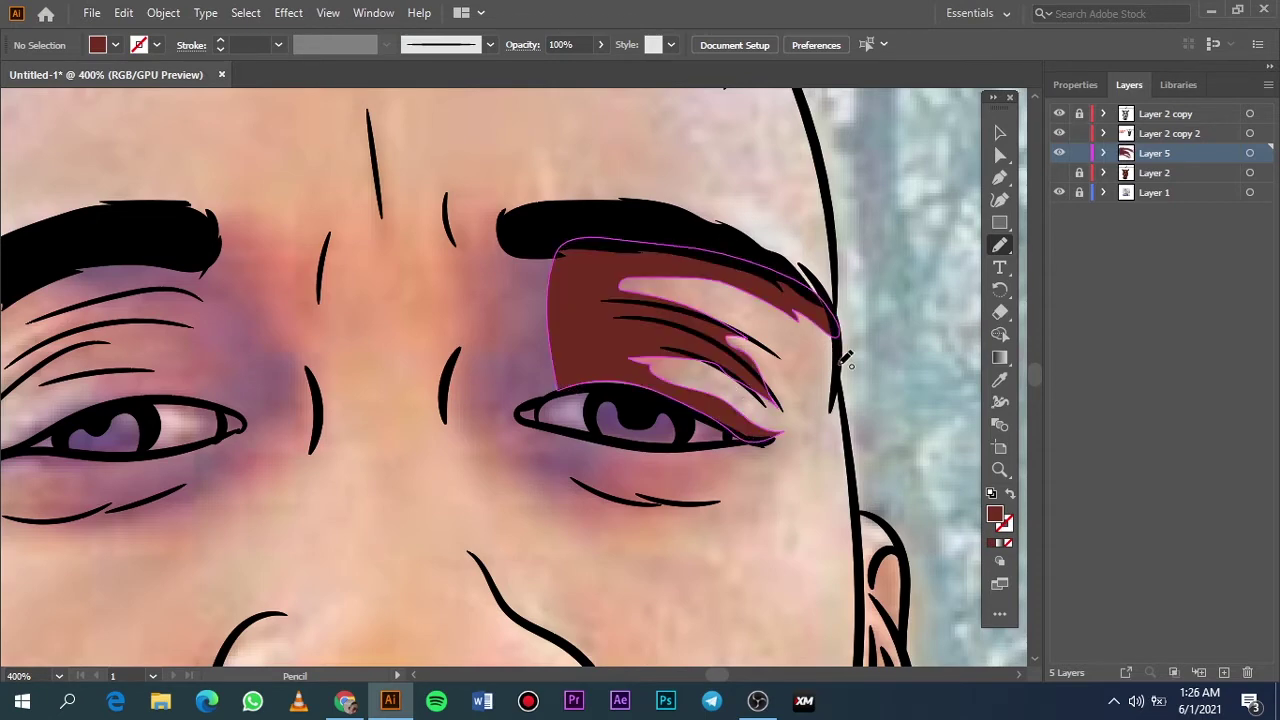
pyautogui.scroll(4, 780, 372)
pyautogui.moveTo(403, 300)
pyautogui.mouseDown()
pyautogui.moveTo(706, 346)
pyautogui.moveTo(749, 380)
pyautogui.mouseUp()
pyautogui.scroll(1, 457, 251)
pyautogui.hscroll(-3, 457, 251)
pyautogui.moveTo(865, 517); pyautogui.dragTo(447, 467)
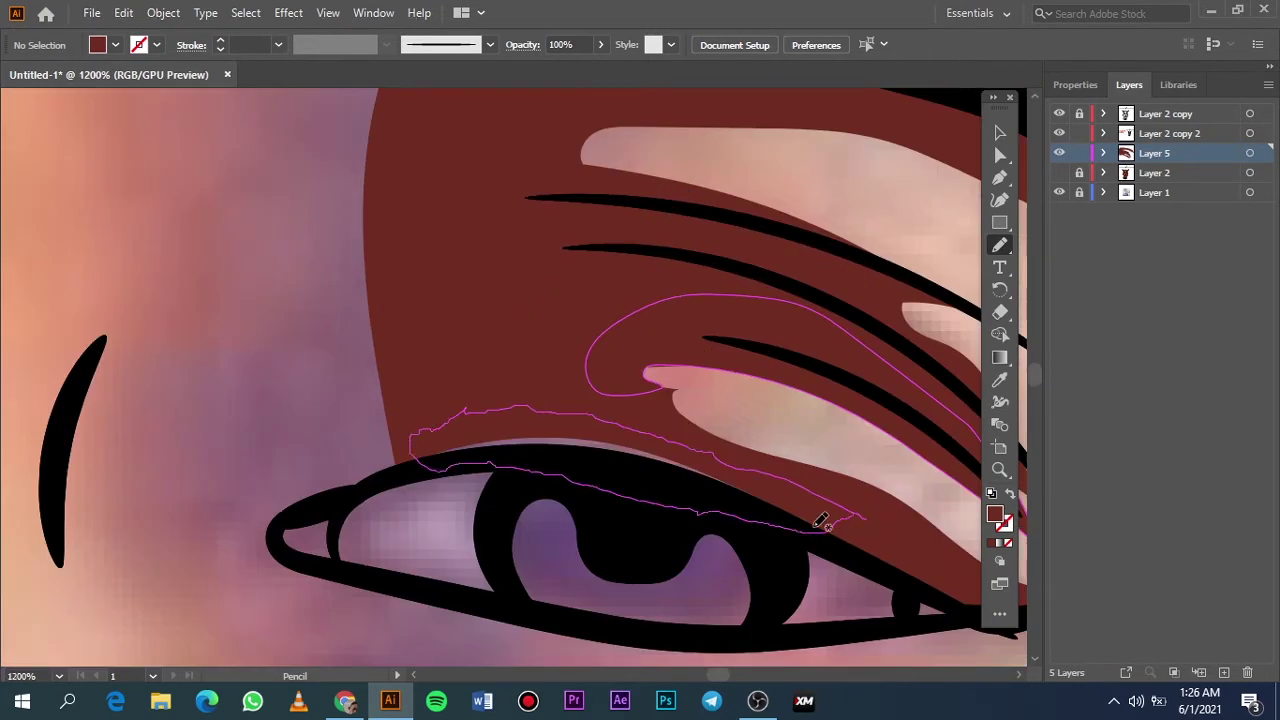
pyautogui.moveTo(820, 520); pyautogui.dragTo(828, 522)
pyautogui.scroll(-2, 555, 480)
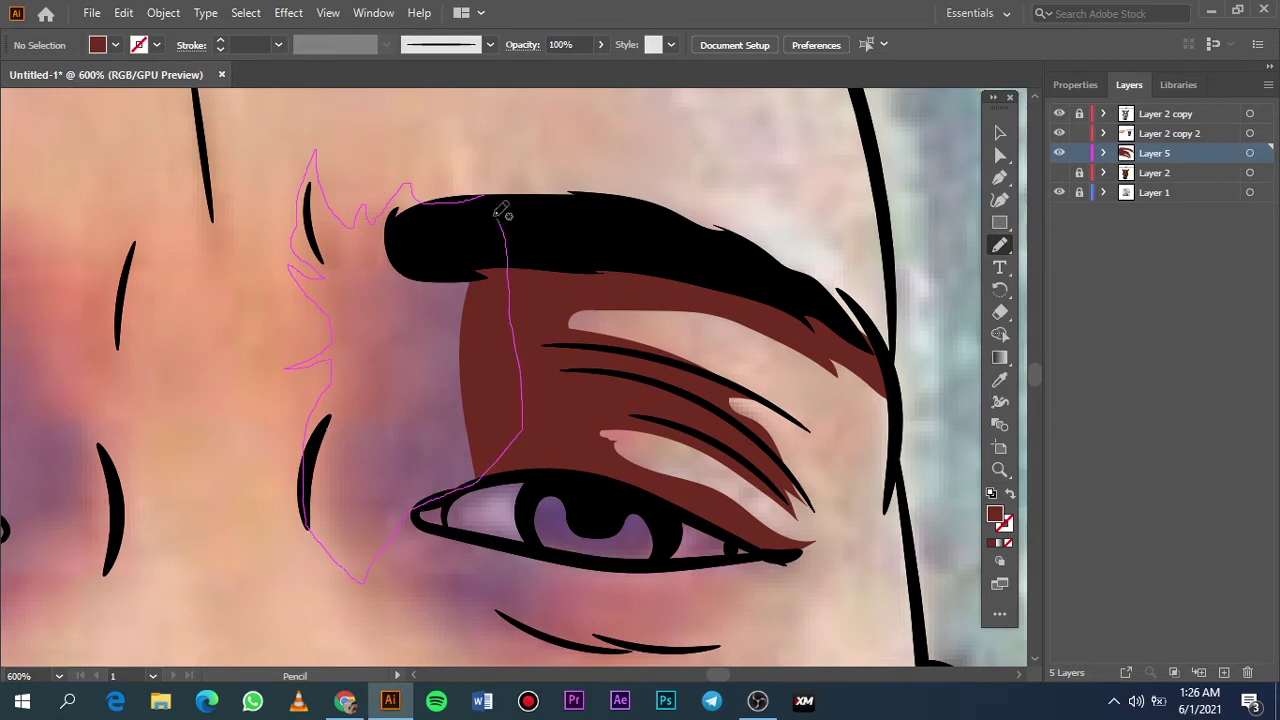
# Add pencil shading beside the right eyebrow and beneath the right eye
pyautogui.moveTo(500, 214); pyautogui.dragTo(498, 214)
pyautogui.scroll(-5, 498, 214)
pyautogui.scroll(-1, 498, 300)
pyautogui.scroll(3, 471, 300)
pyautogui.scroll(2, 519, 334)
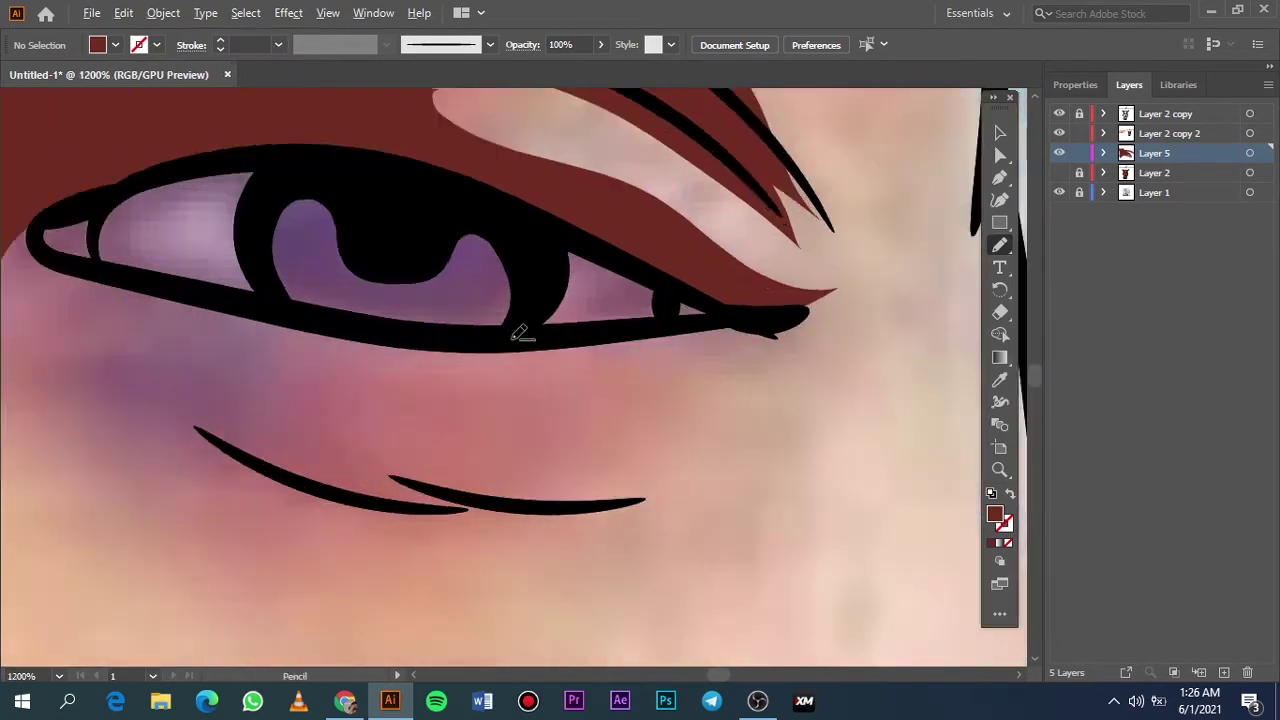
pyautogui.scroll(-1, 519, 334)
pyautogui.moveTo(412, 334); pyautogui.dragTo(378, 340)
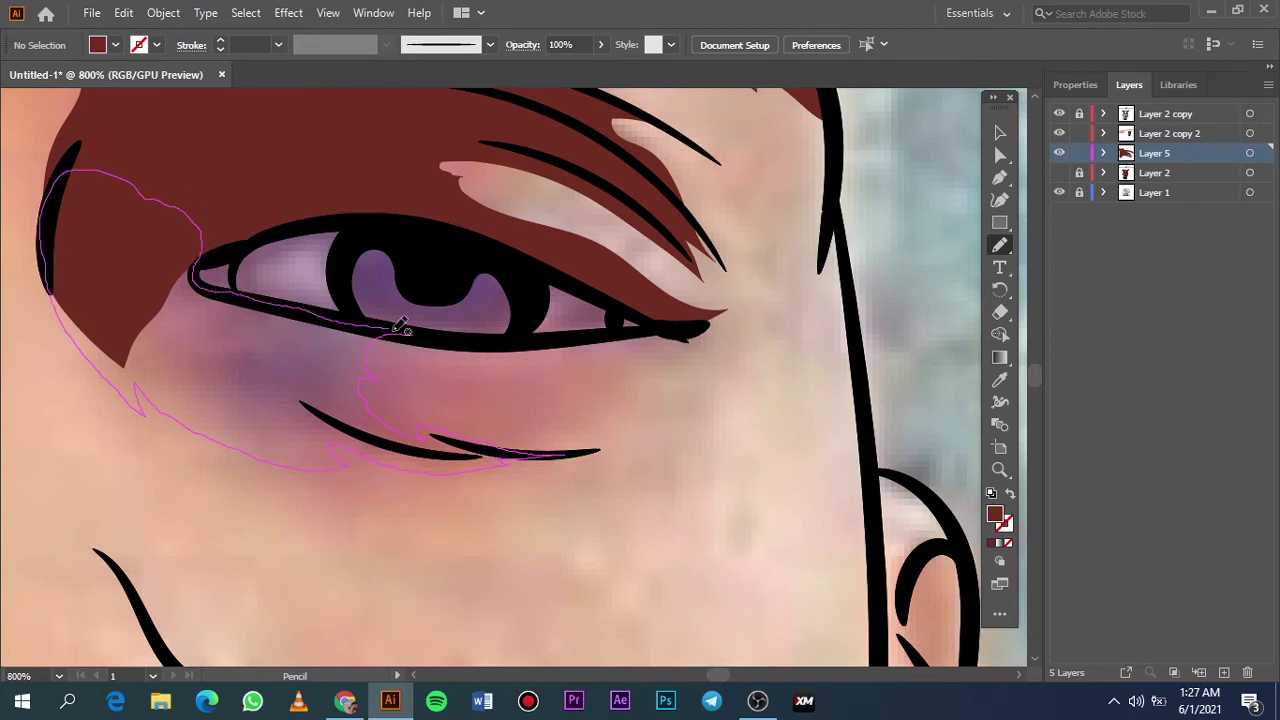
pyautogui.moveTo(398, 325); pyautogui.dragTo(400, 326)
pyautogui.hotkey('ctrl', '0')
# Shade the forehead beside the right horn and along its base line
pyautogui.click(1059, 172)
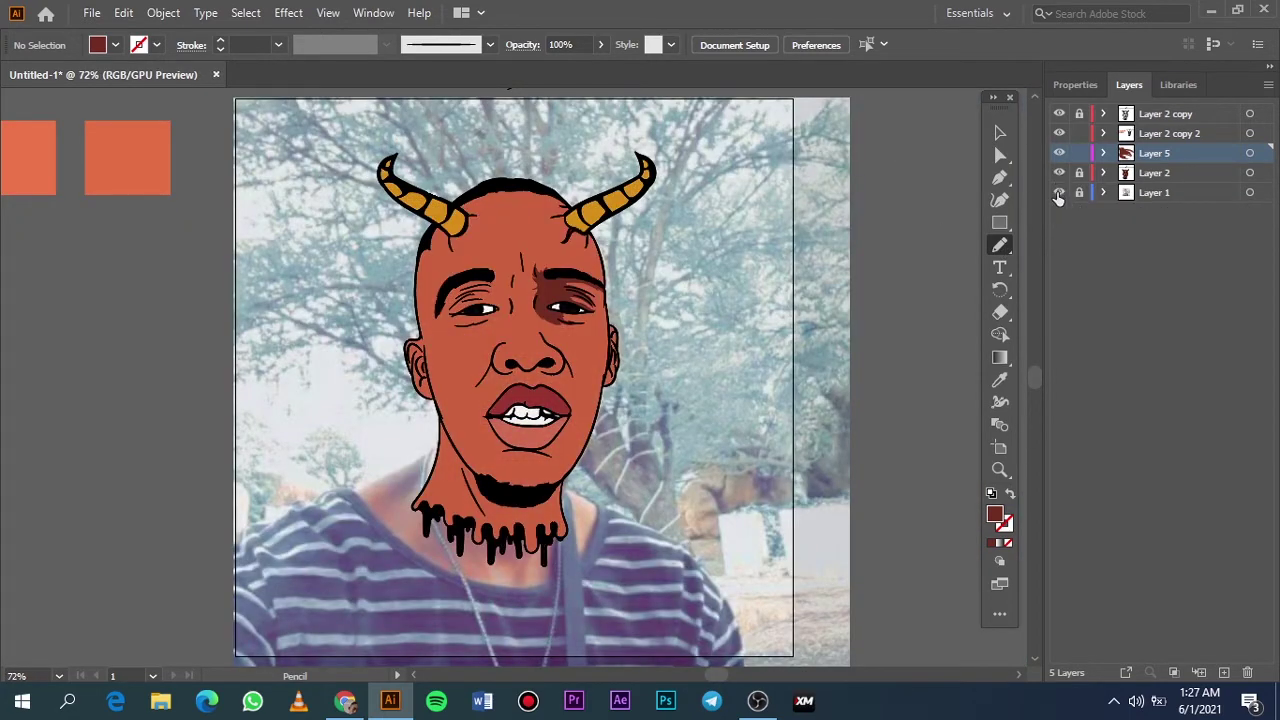
pyautogui.click(1059, 192)
pyautogui.click(1059, 192)
pyautogui.click(1059, 172)
pyautogui.scroll(5, 598, 232)
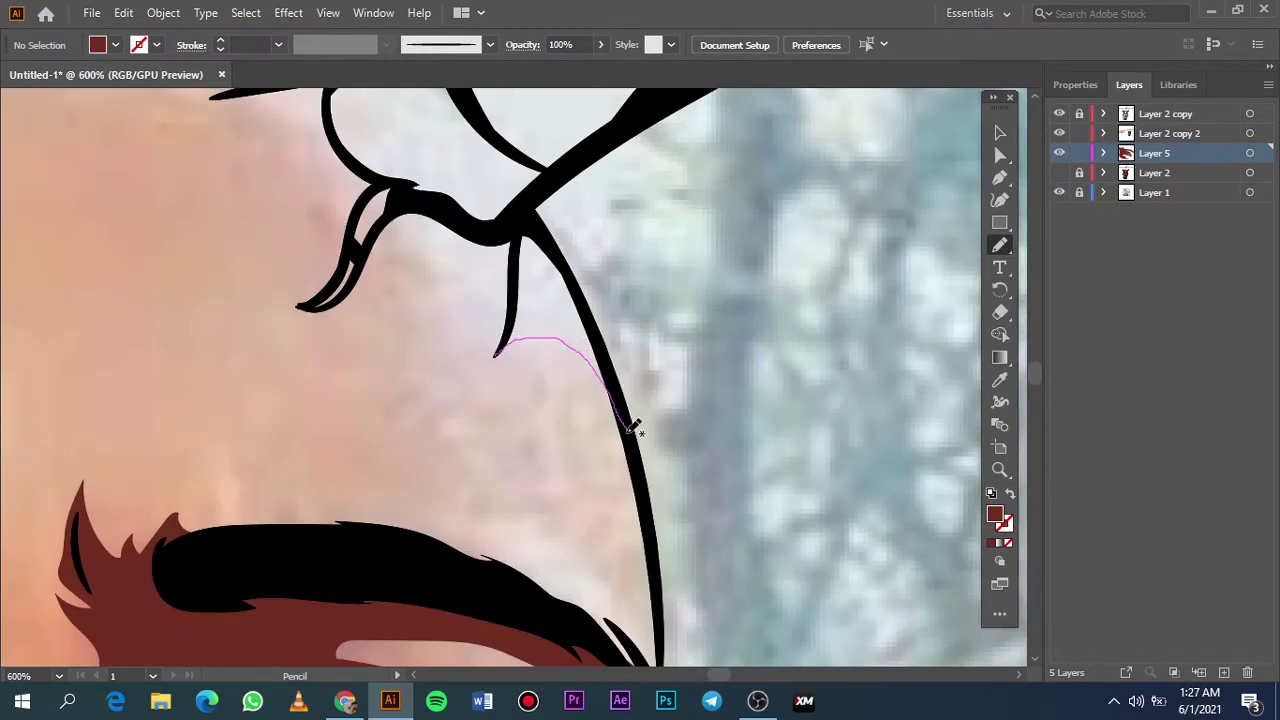
pyautogui.moveTo(523, 224); pyautogui.dragTo(522, 222)
pyautogui.scroll(4, 523, 224)
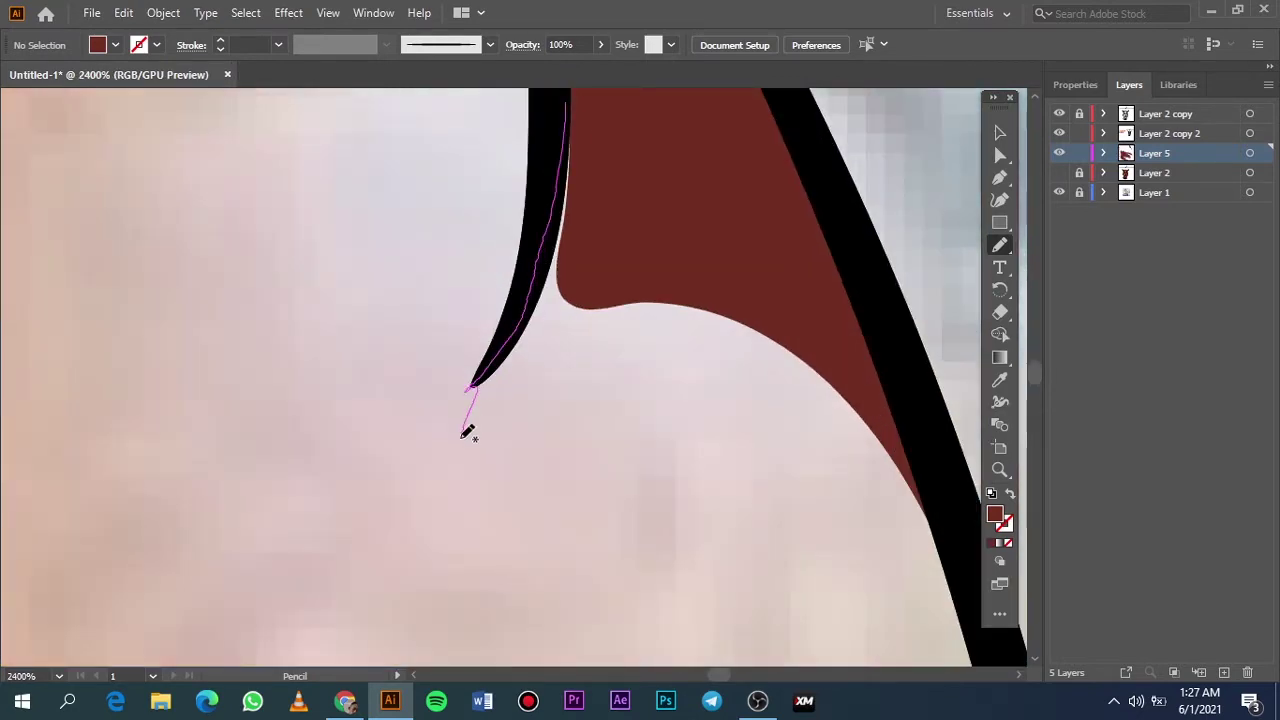
pyautogui.moveTo(573, 100); pyautogui.dragTo(573, 101)
pyautogui.scroll(-5, 573, 101)
pyautogui.scroll(3, 453, 195)
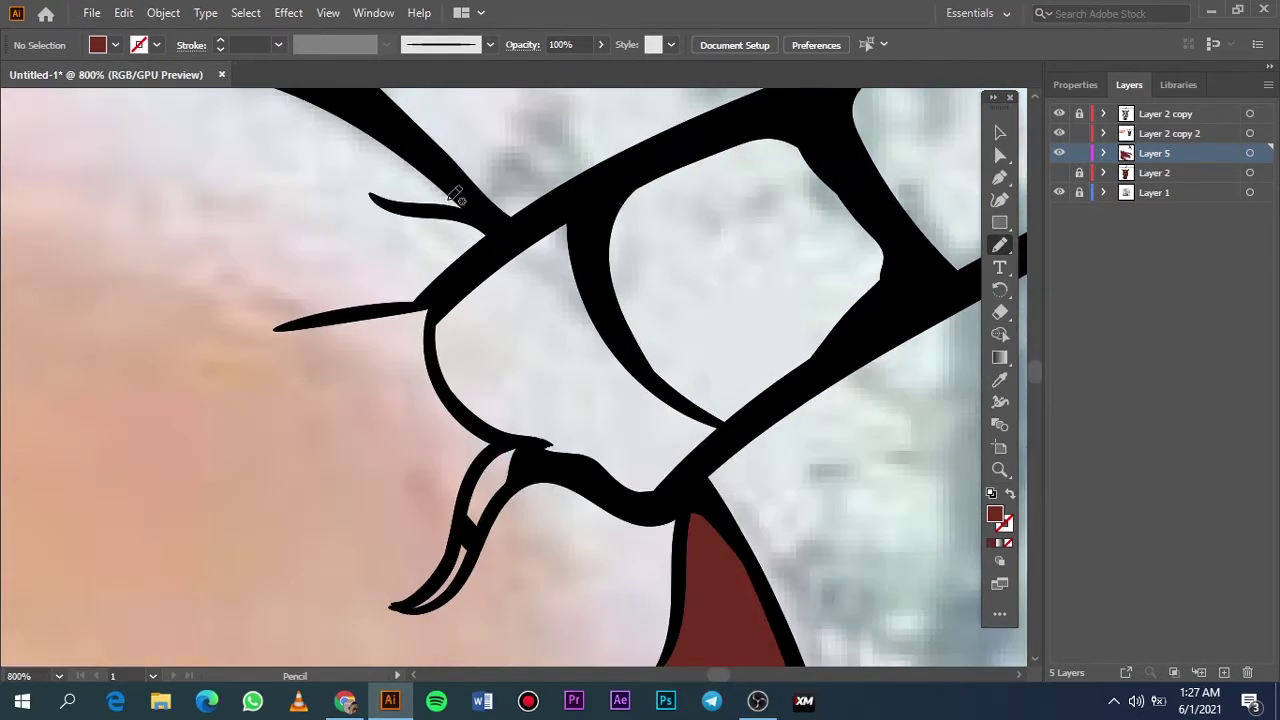
pyautogui.moveTo(436, 252); pyautogui.dragTo(437, 253)
pyautogui.scroll(-8, 436, 252)
# Shade the left temple along the head outline, checking it against the colour layer
pyautogui.click(1059, 172)
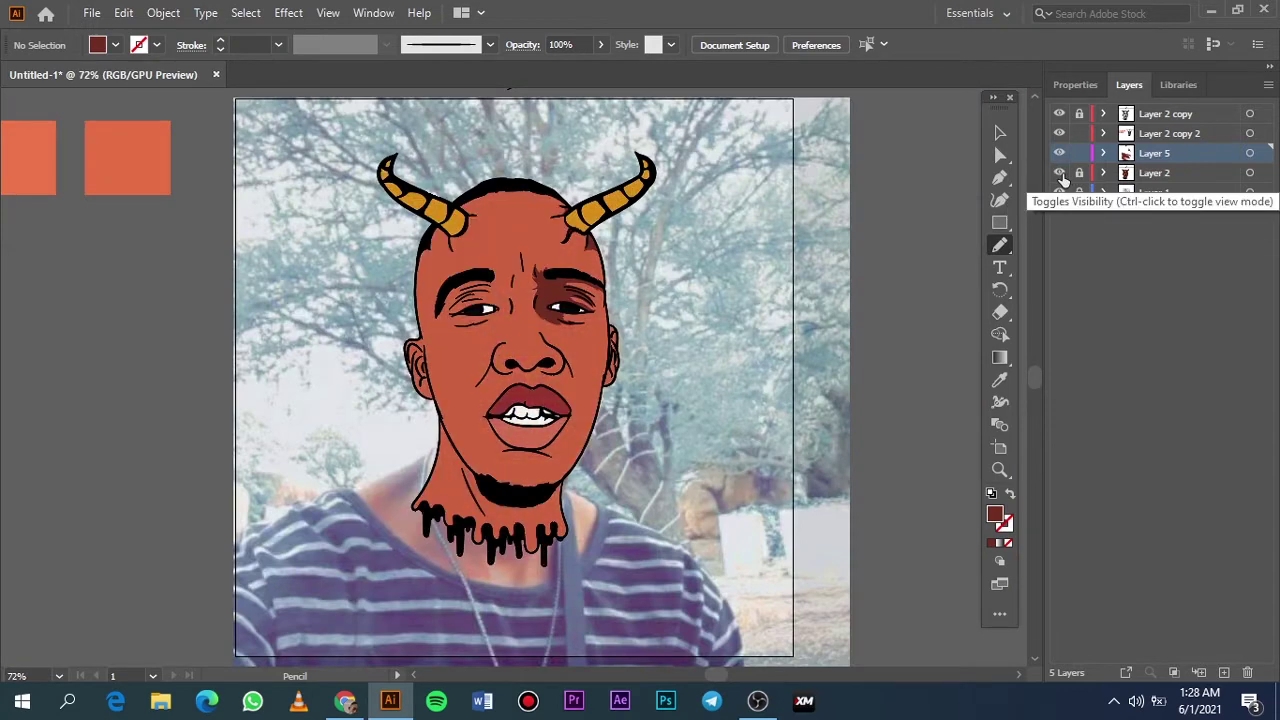
pyautogui.click(1059, 172)
pyautogui.scroll(5, 436, 255)
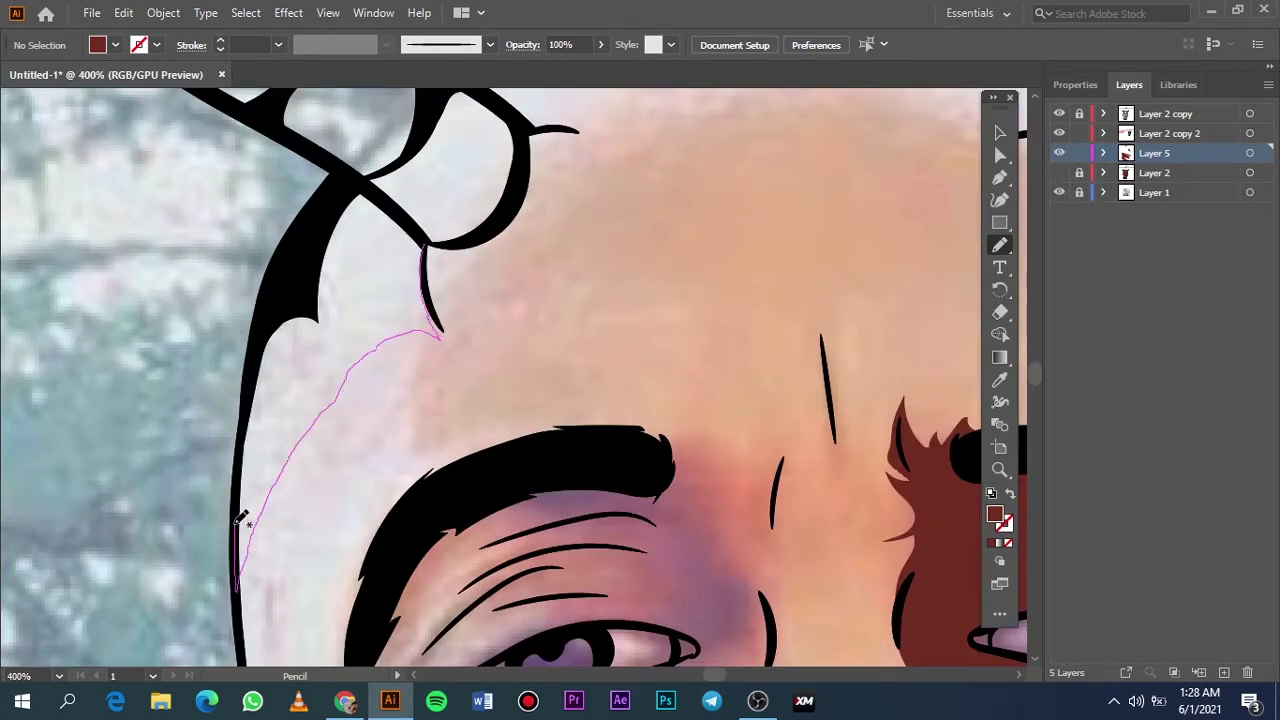
pyautogui.moveTo(336, 186); pyautogui.dragTo(336, 187)
pyautogui.scroll(-8, 336, 186)
pyautogui.click(1059, 172)
pyautogui.click(1059, 192)
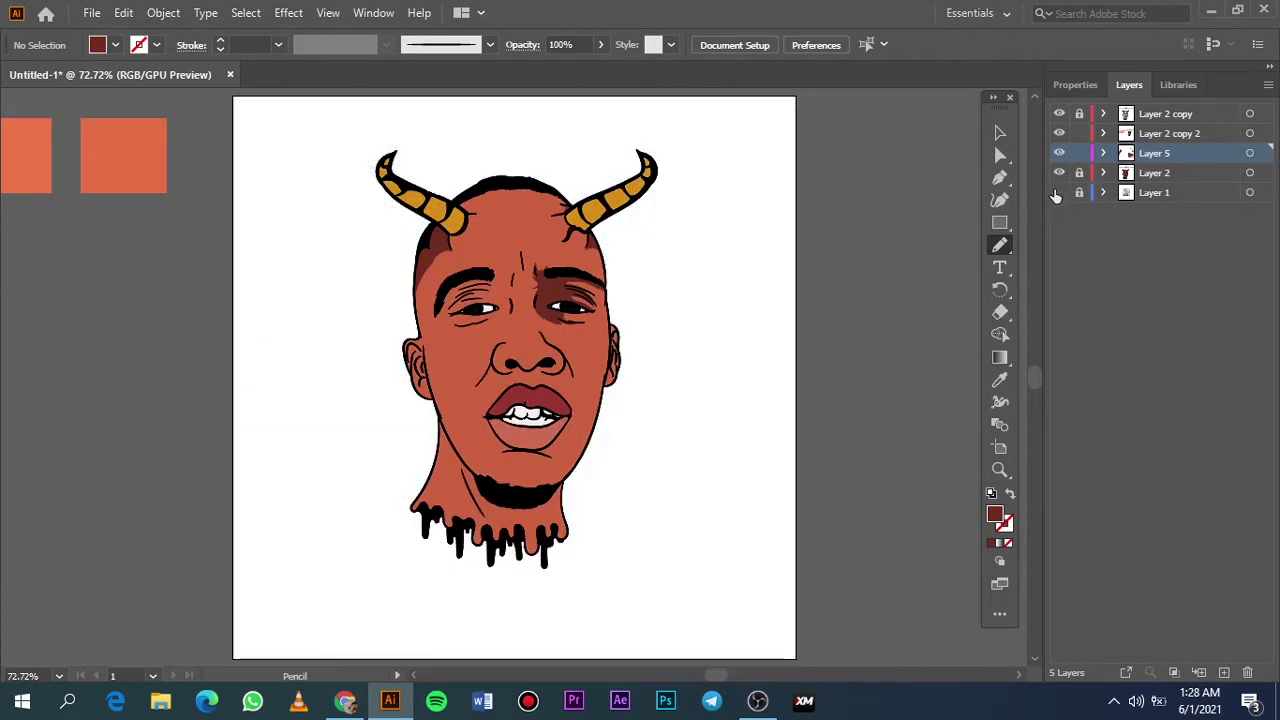
pyautogui.click(1059, 192)
pyautogui.click(1059, 172)
pyautogui.scroll(5, 510, 175)
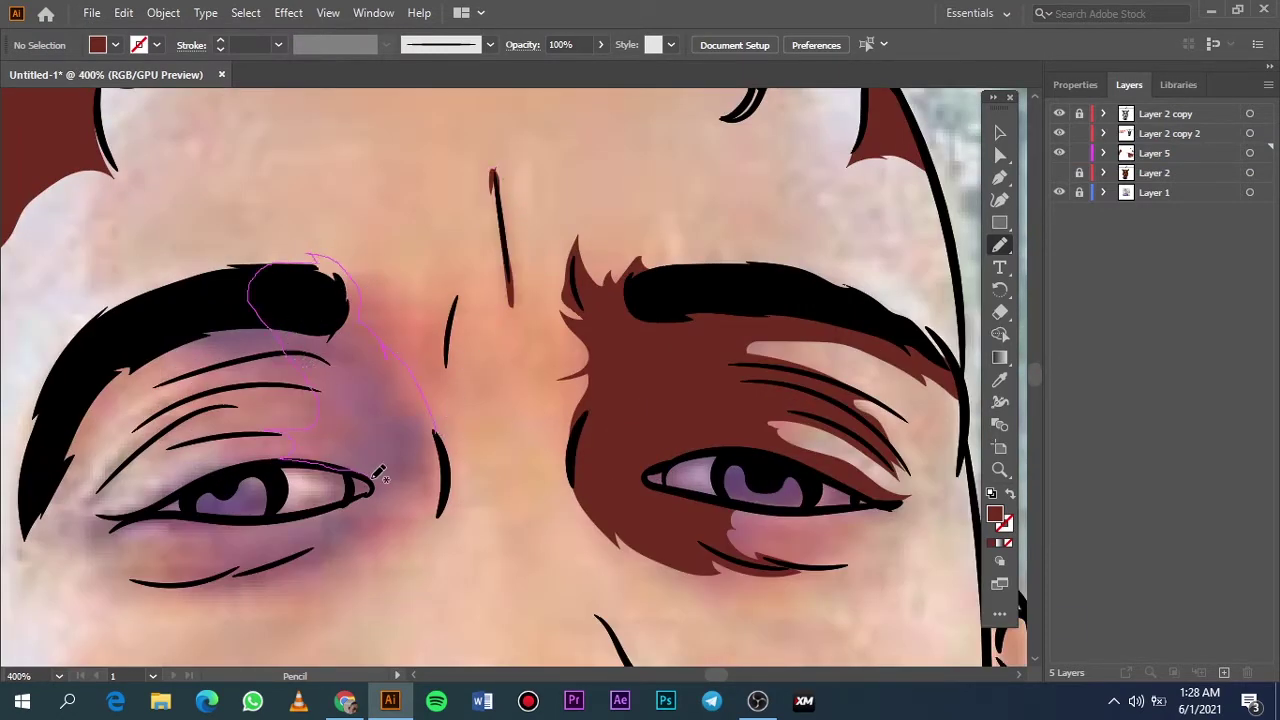
# Shade around the left eyebrow, under the left eye and the left eyelid, then preview without the selfie
pyautogui.moveTo(447, 441); pyautogui.dragTo(440, 456)
pyautogui.moveTo(440, 456); pyautogui.dragTo(427, 368)
pyautogui.scroll(-3, 435, 452)
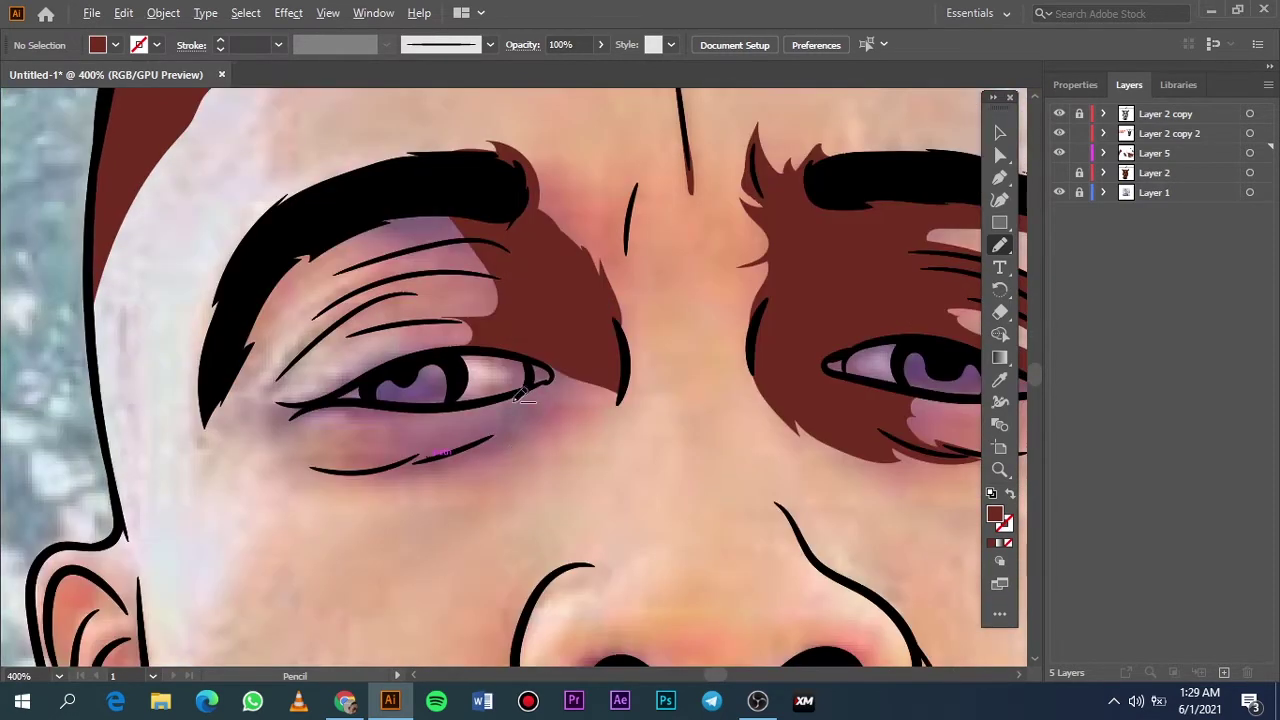
pyautogui.scroll(5, 478, 404)
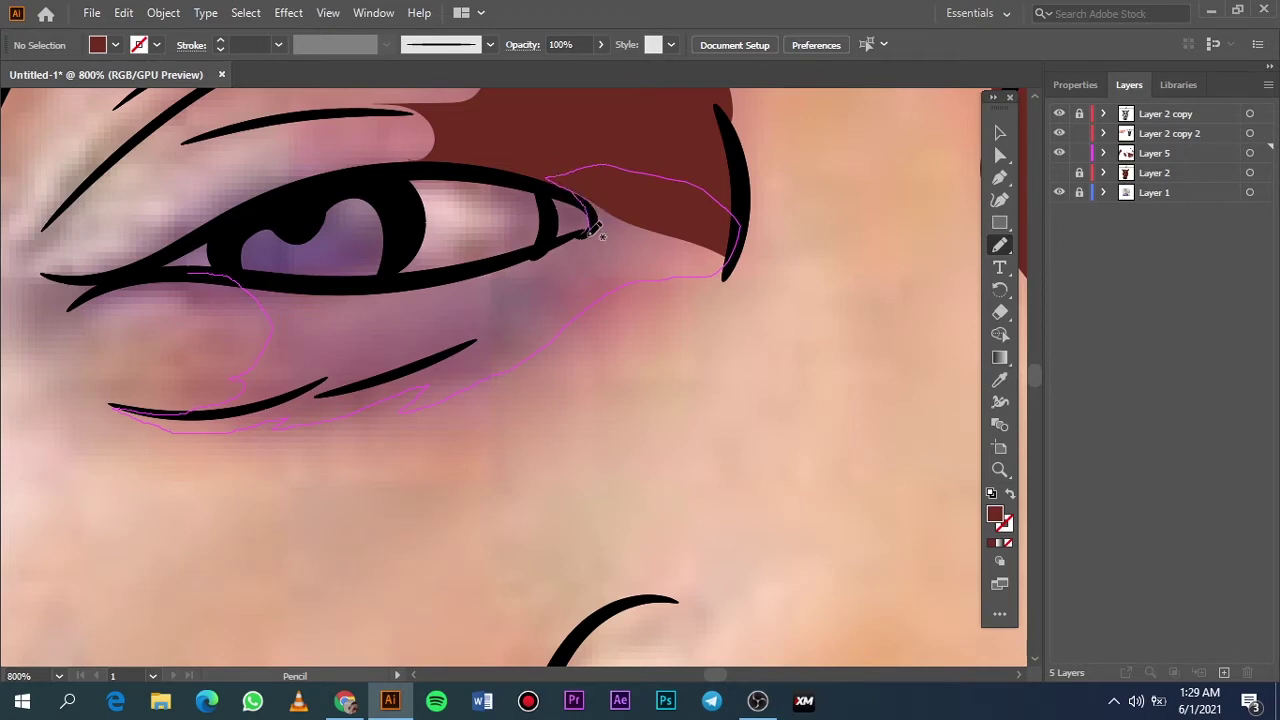
pyautogui.moveTo(380, 283); pyautogui.dragTo(376, 285)
pyautogui.scroll(-3, 540, 300)
pyautogui.scroll(5, 700, 330)
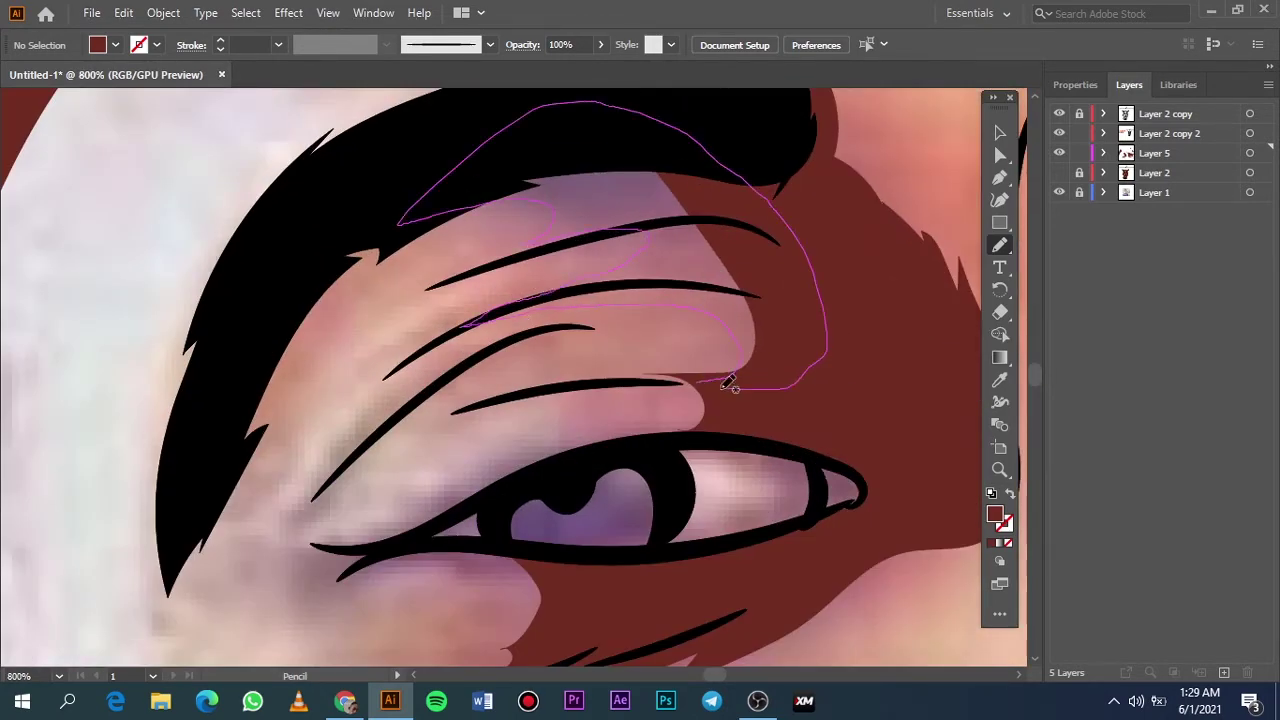
pyautogui.moveTo(462, 205); pyautogui.dragTo(728, 377)
pyautogui.hotkey('ctrl', '0')
pyautogui.click(1060, 193)
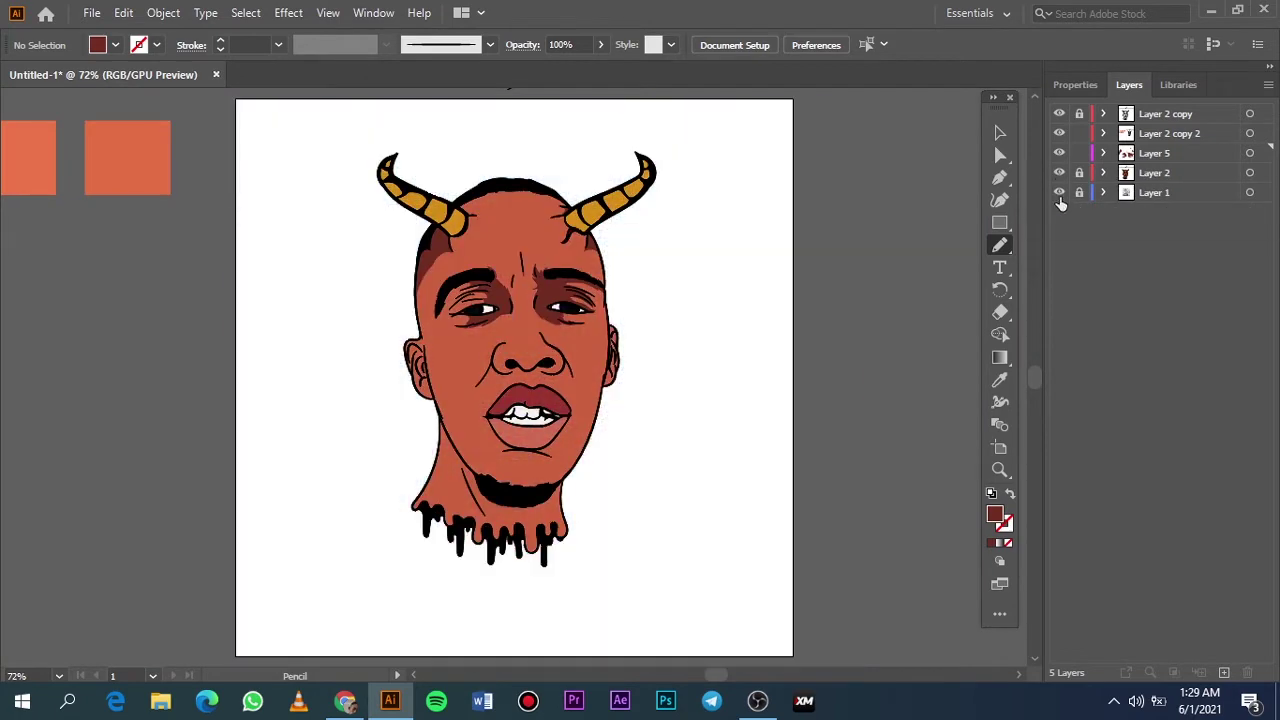
# Show the selfie photo again and shade the area under the beard in dark red
pyautogui.click(1060, 193)
pyautogui.scroll(5, 748, 428)
pyautogui.scroll(-1, 748, 428)
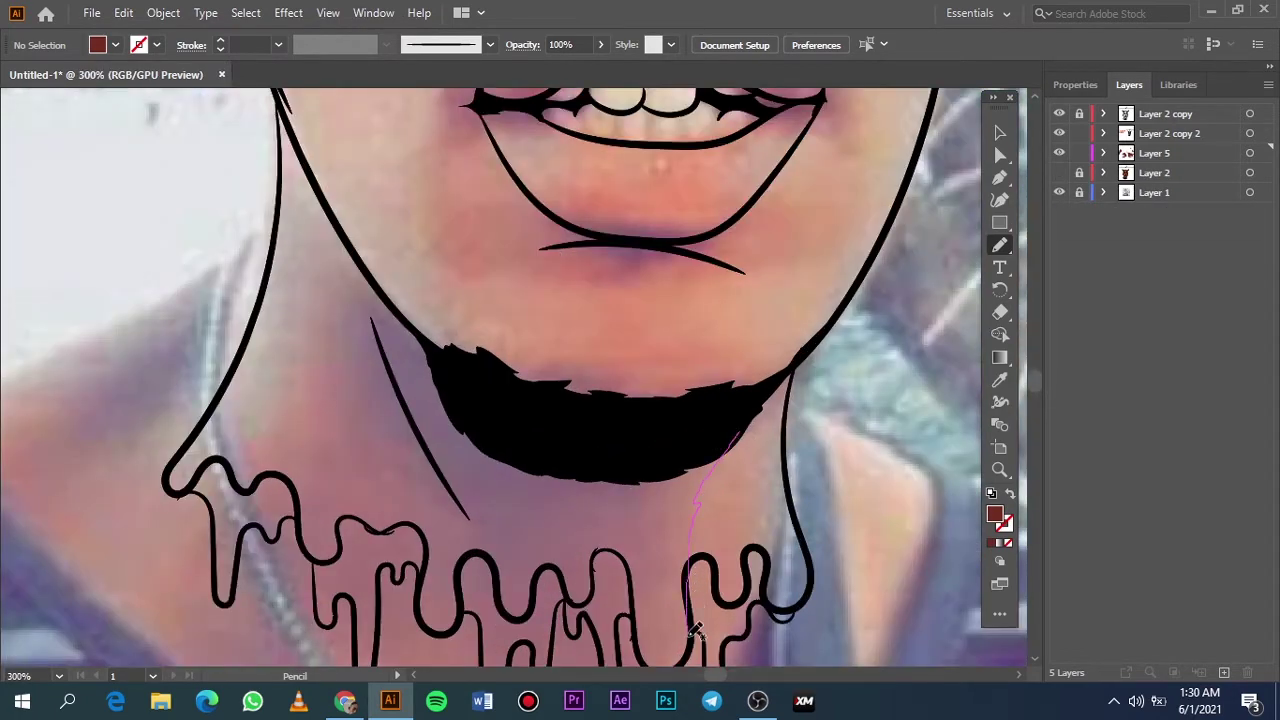
pyautogui.moveTo(597, 537); pyautogui.dragTo(729, 423)
pyautogui.scroll(3, 541, 462)
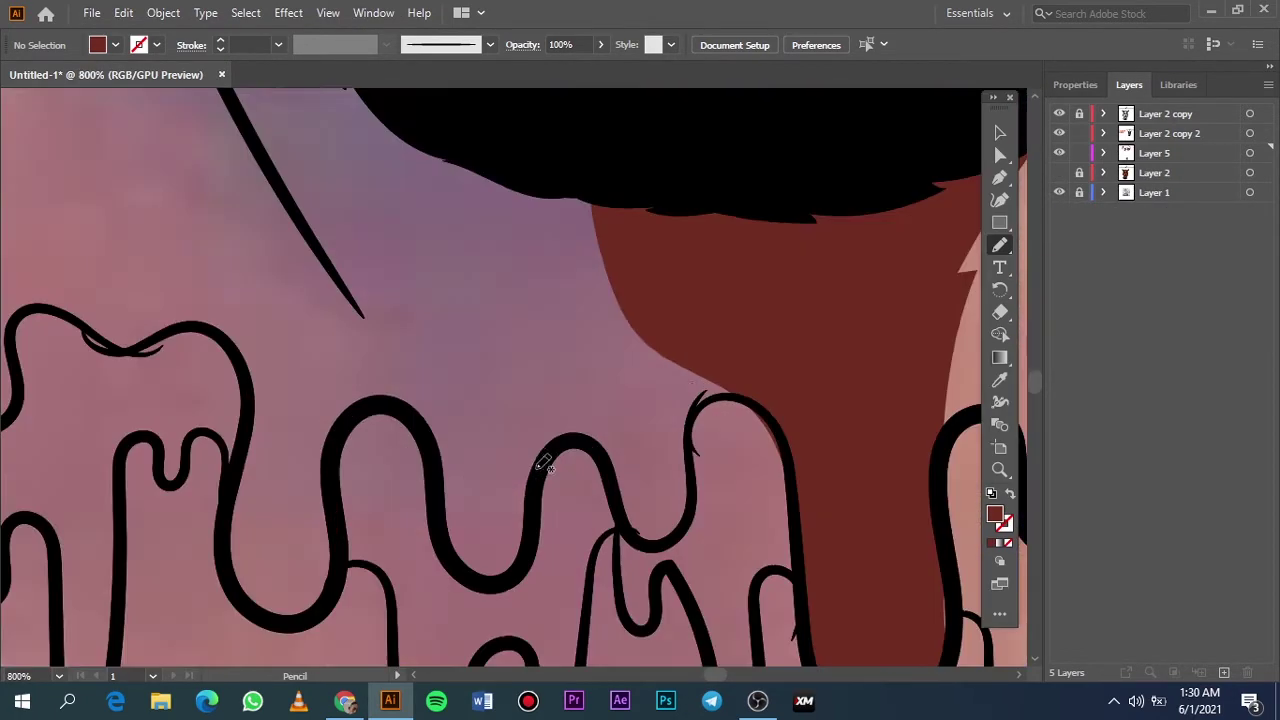
# Draw closed dark-red shading shapes beside the neck drips
pyautogui.moveTo(516, 190); pyautogui.dragTo(752, 395)
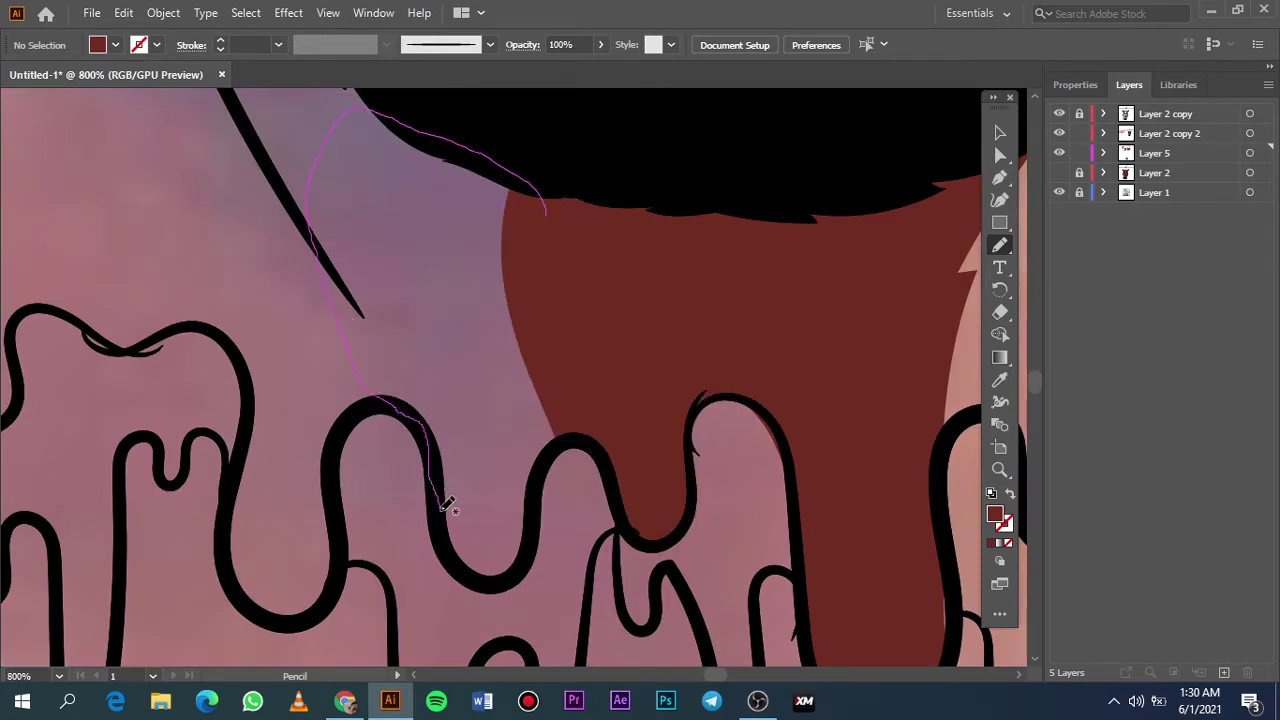
pyautogui.moveTo(596, 396); pyautogui.dragTo(590, 400)
pyautogui.scroll(-2, 443, 257)
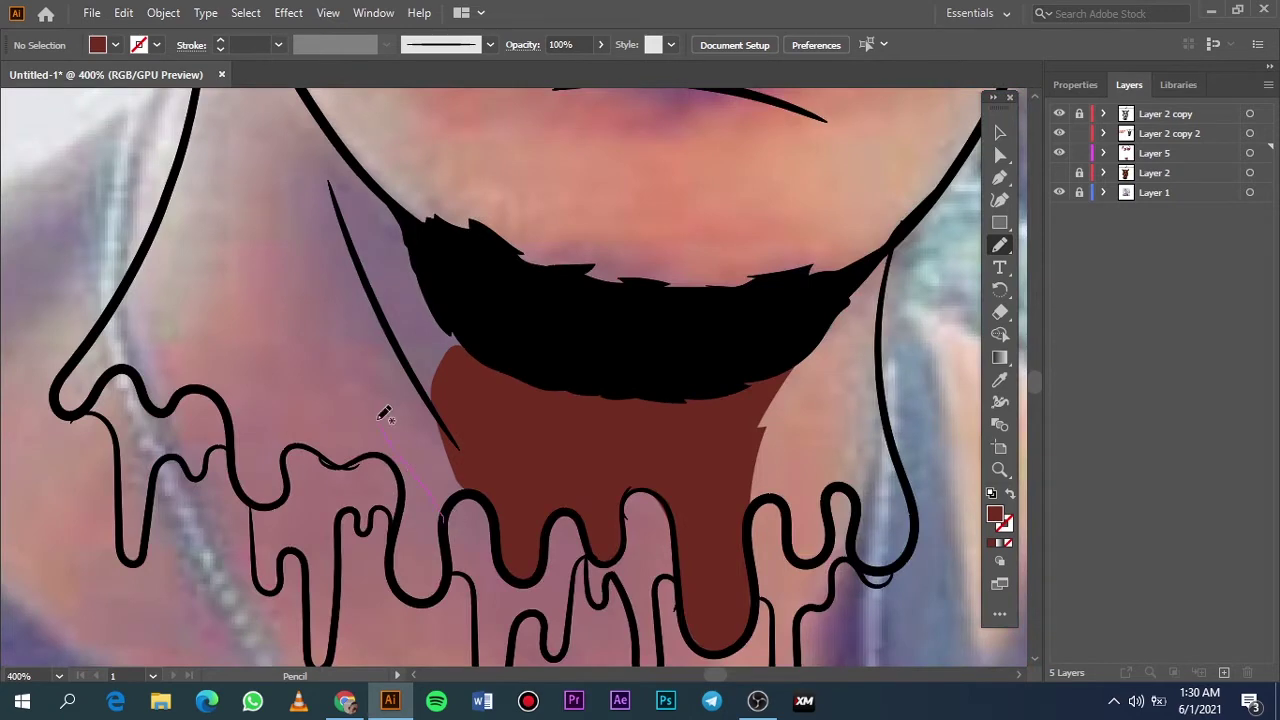
pyautogui.moveTo(358, 151); pyautogui.dragTo(545, 512)
# Check the shading against the photo, hide the flat fills, and shade the left side of the neck
pyautogui.hotkey('ctrl', '0')
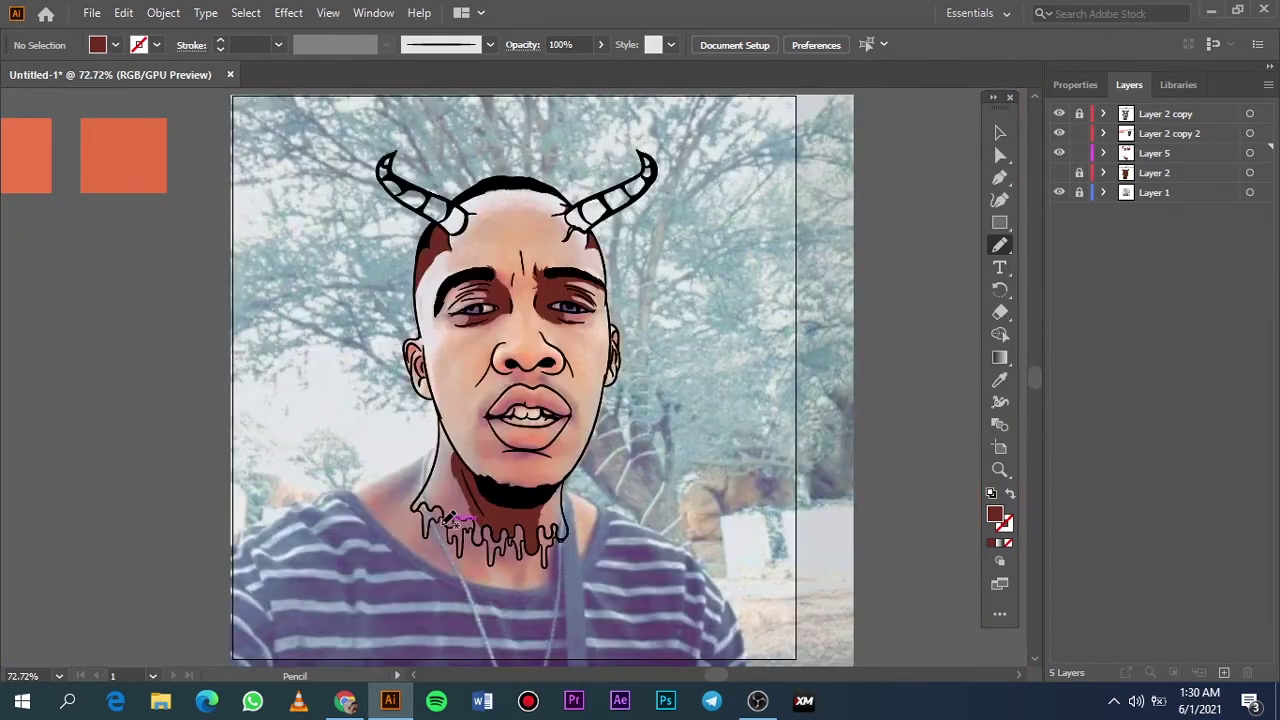
pyautogui.click(1059, 192)
pyautogui.click(1059, 192)
pyautogui.click(1059, 172)
pyautogui.scroll(5, 418, 510)
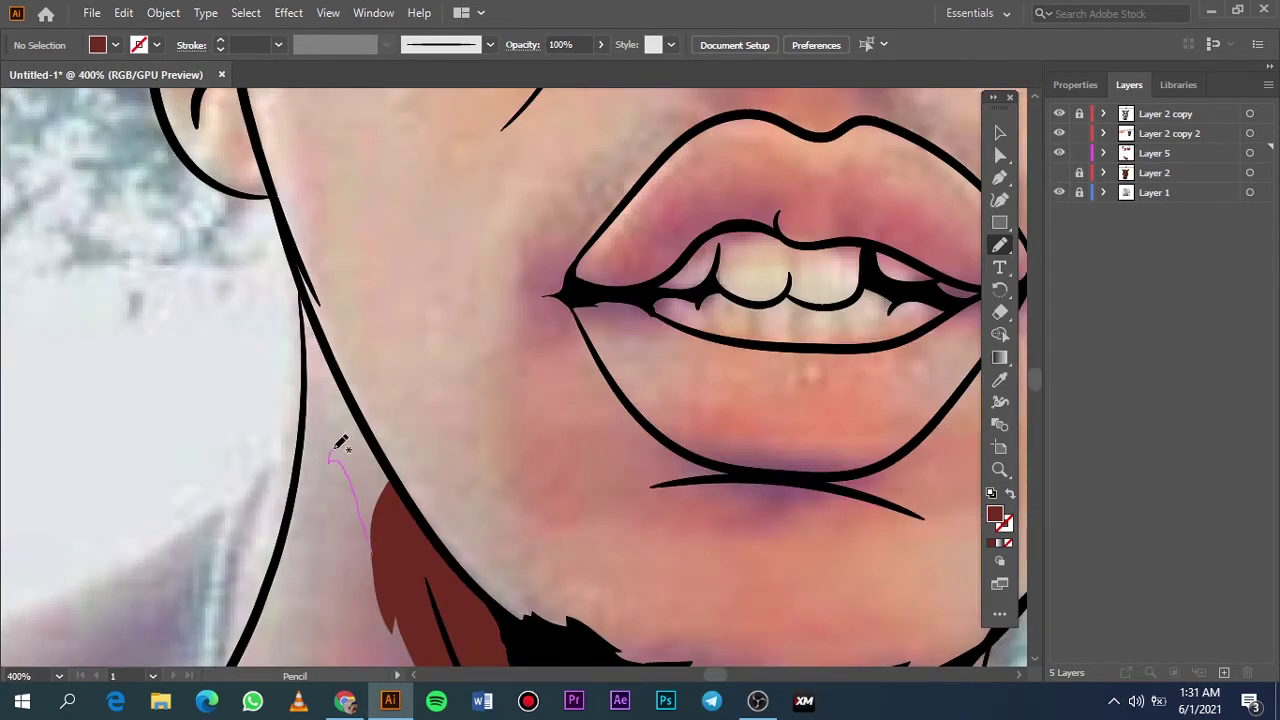
pyautogui.moveTo(418, 512); pyautogui.dragTo(420, 590)
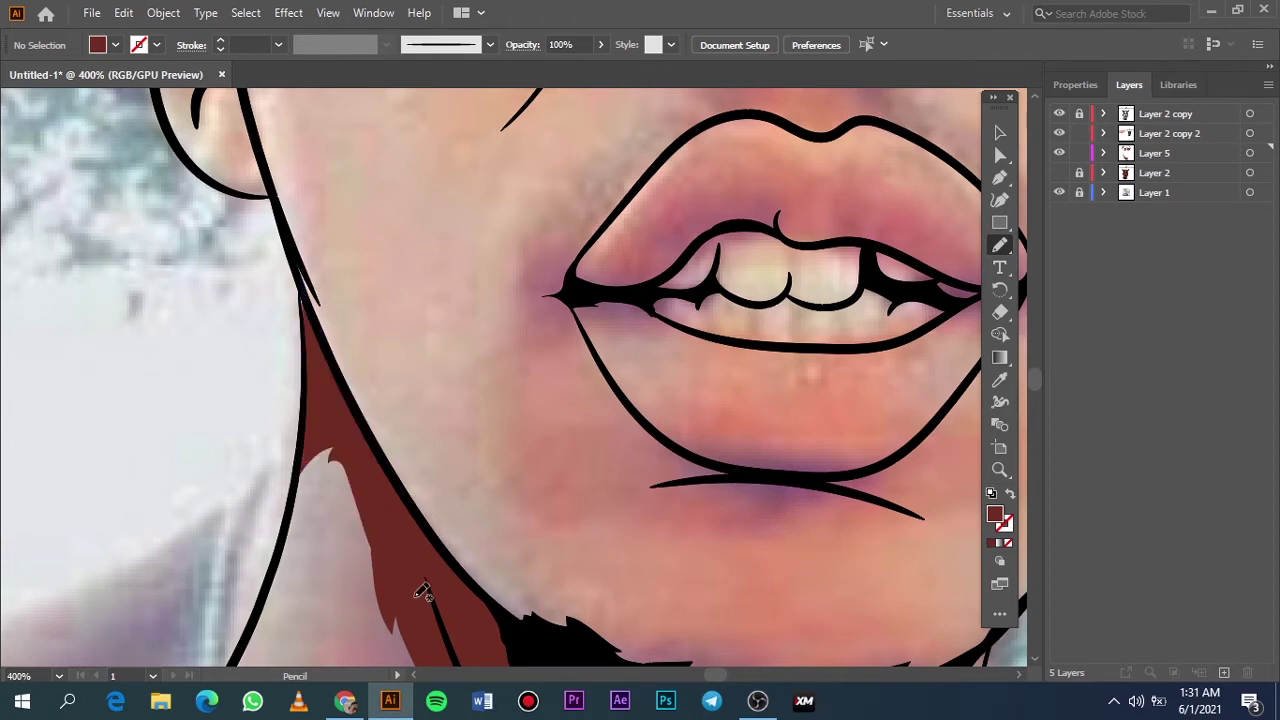
# Shade the top and inner outer fold of the left ear
pyautogui.hotkey('ctrl', '0')
pyautogui.scroll(6, 418, 422)
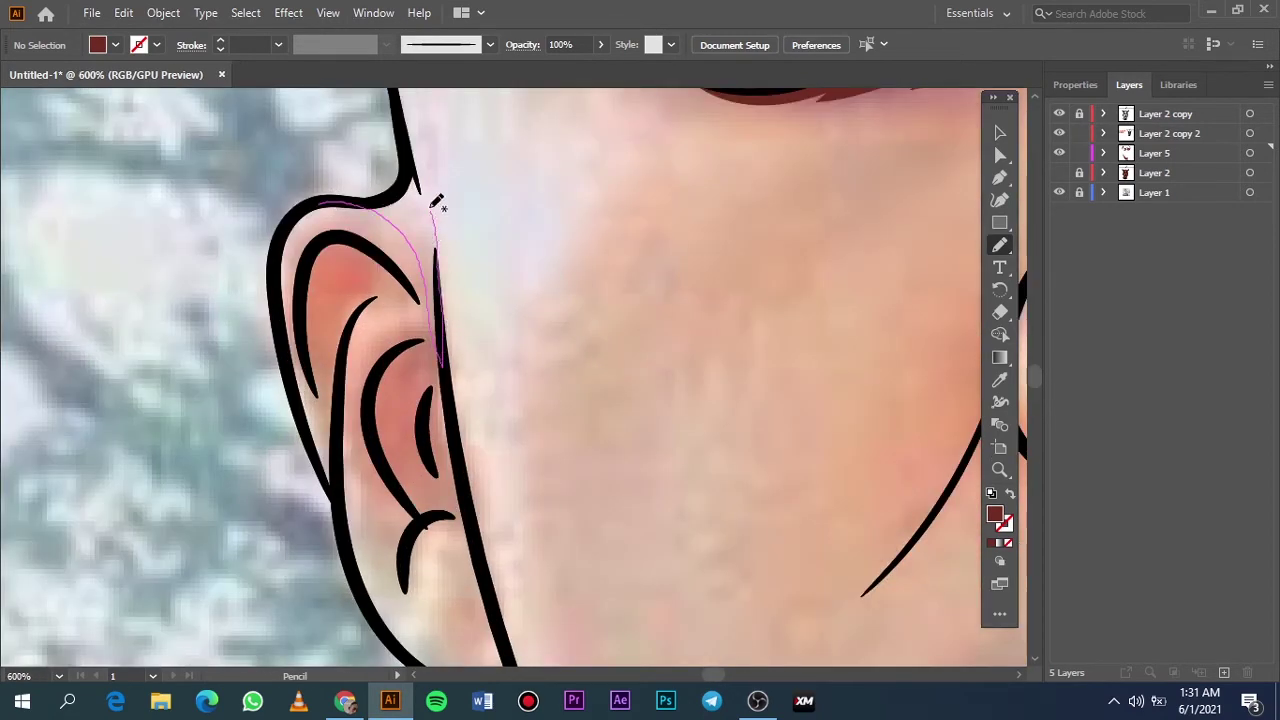
pyautogui.moveTo(436, 203); pyautogui.dragTo(405, 268)
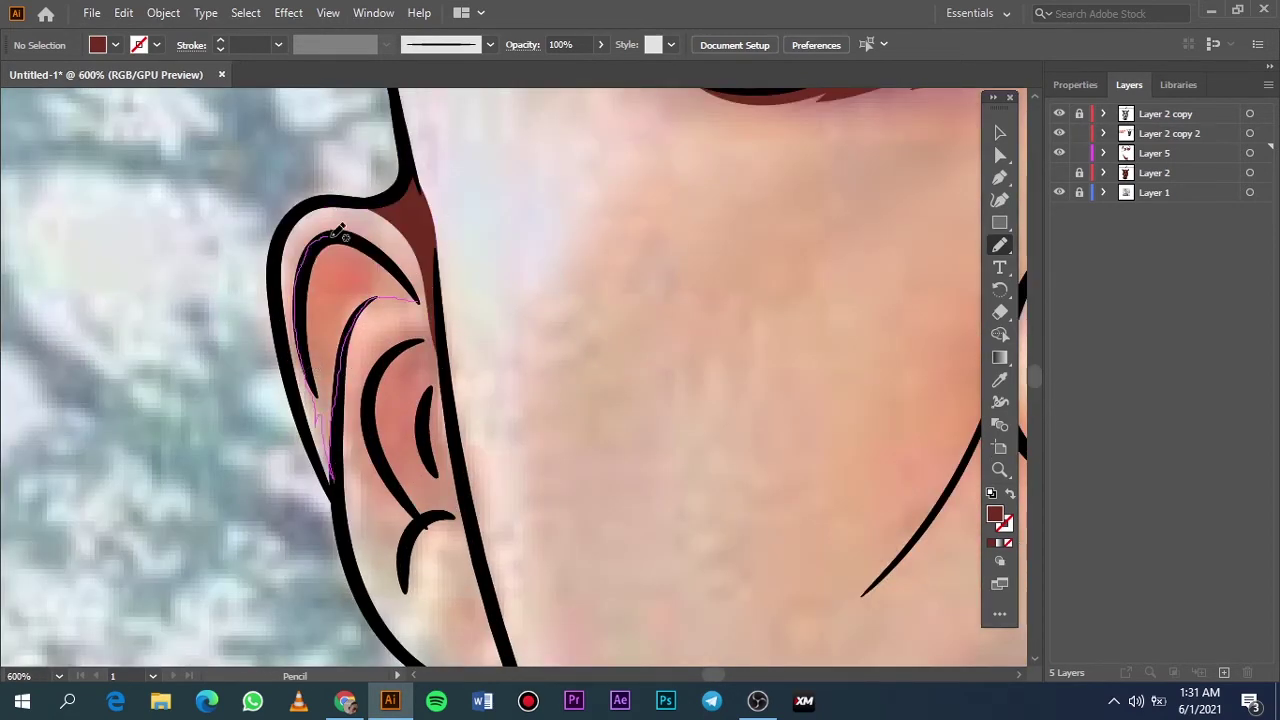
pyautogui.moveTo(335, 235); pyautogui.dragTo(425, 302)
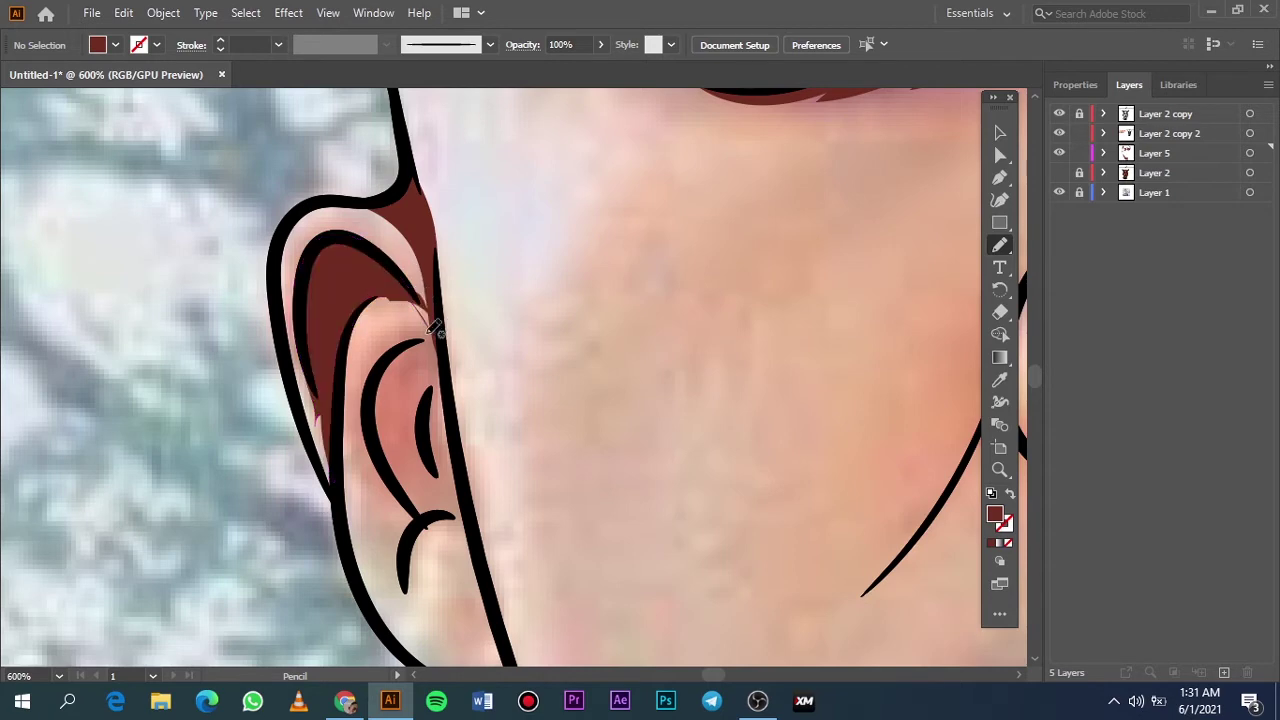
pyautogui.moveTo(443, 383); pyautogui.dragTo(429, 354)
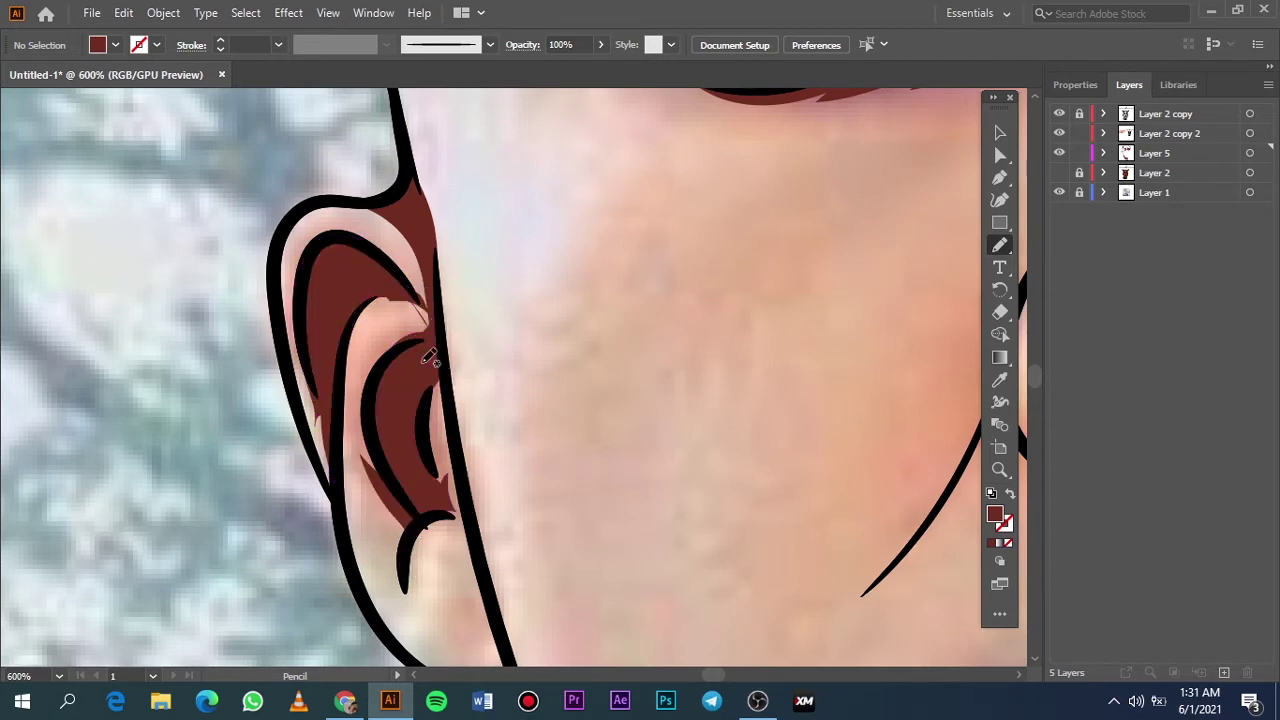
pyautogui.scroll(-3, 480, 380)
# Shade the right ear from its bottom to its upper and lower folds, checking against the photo
pyautogui.moveTo(518, 485); pyautogui.dragTo(518, 488)
pyautogui.hotkey('ctrl', '0')
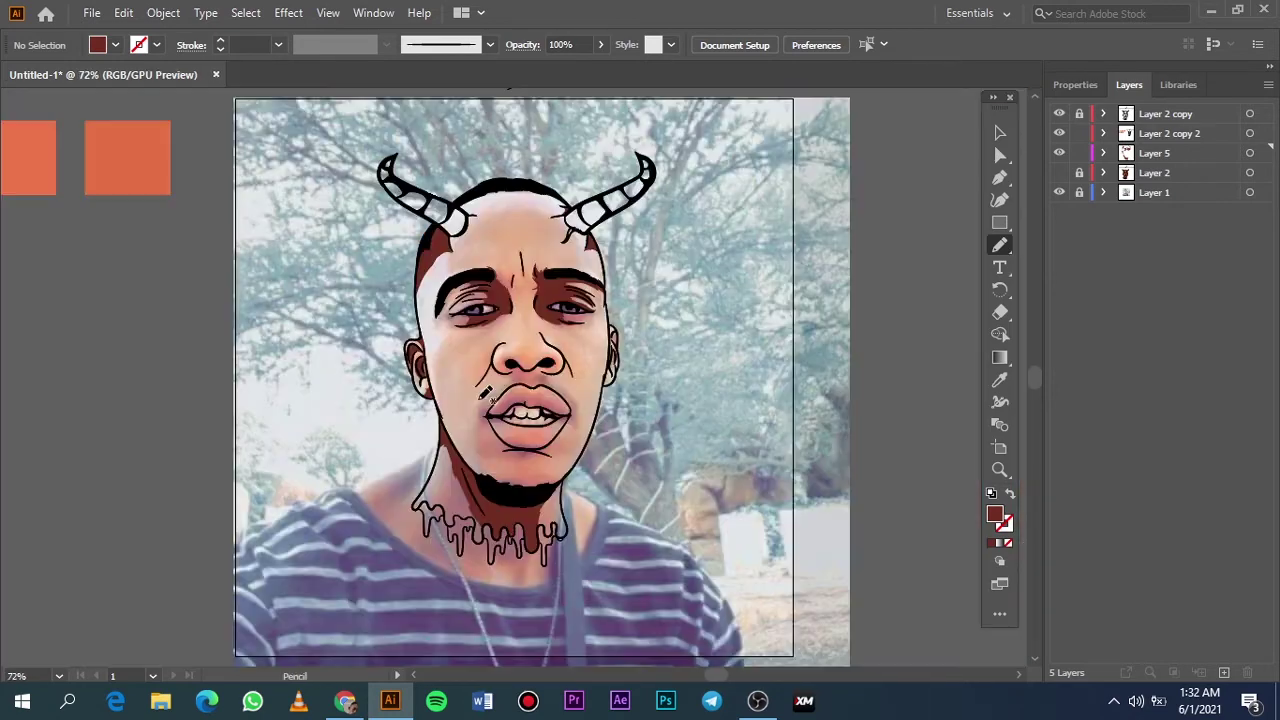
pyautogui.click(1059, 192)
pyautogui.click(1059, 192)
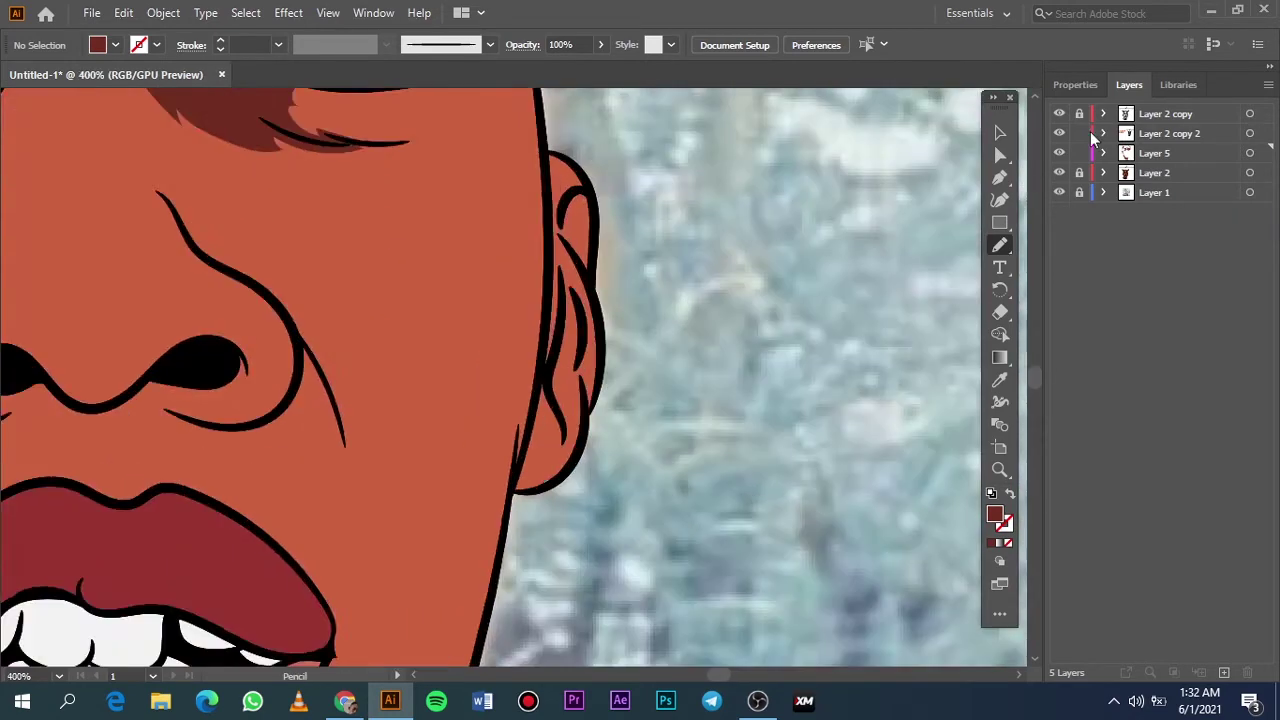
pyautogui.scroll(5, 597, 278)
pyautogui.moveTo(590, 393); pyautogui.dragTo(590, 395)
pyautogui.moveTo(540, 208)
pyautogui.mouseDown()
pyautogui.moveTo(537, 167)
pyautogui.moveTo(520, 150)
pyautogui.mouseUp()
pyautogui.scroll(-3, 585, 333)
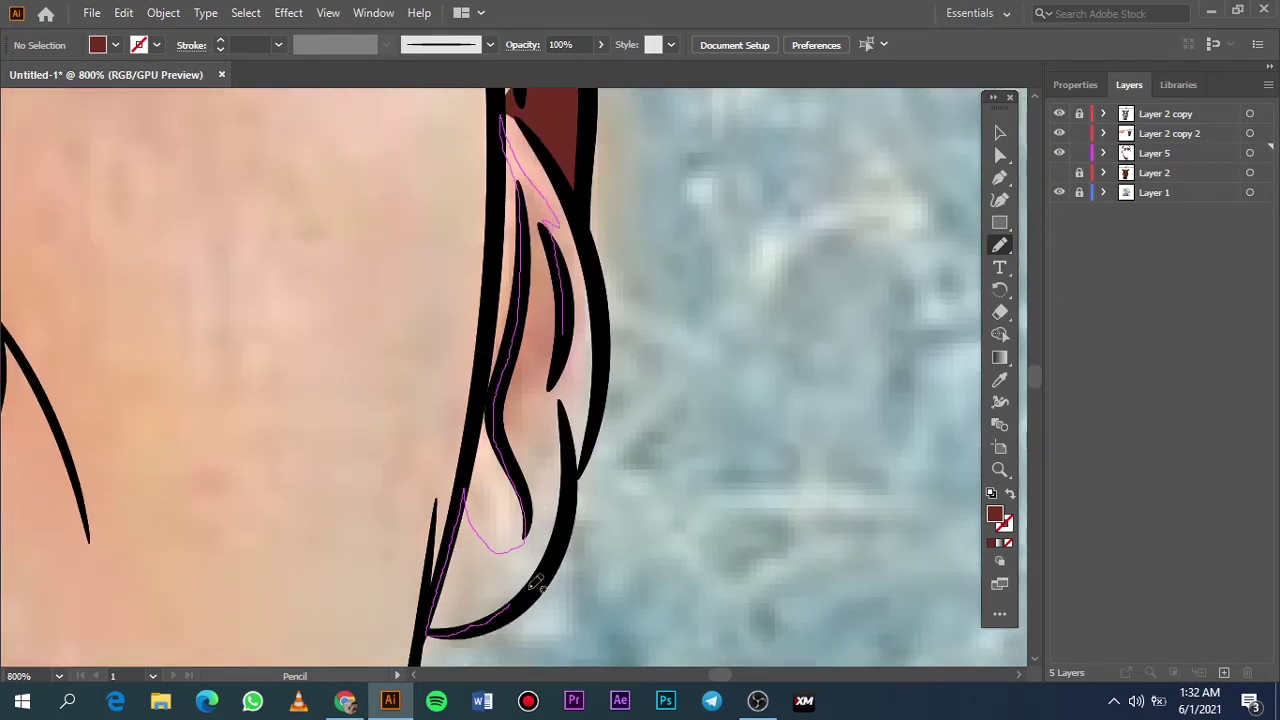
pyautogui.moveTo(537, 436); pyautogui.dragTo(571, 428)
# Show the bottom layer again and add a dark-red shadow under the lower lip
pyautogui.hotkey('ctrl', '0')
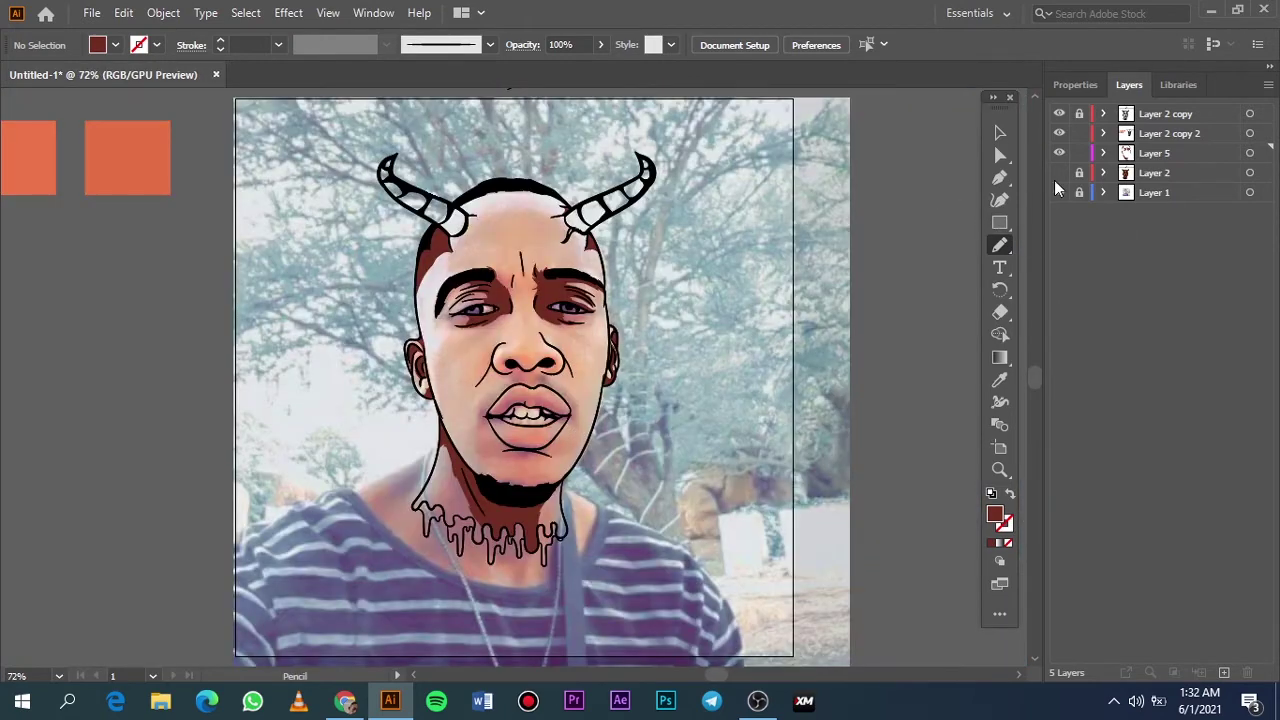
pyautogui.click(1059, 192)
pyautogui.scroll(2, 510, 420)
pyautogui.scroll(2, 510, 420)
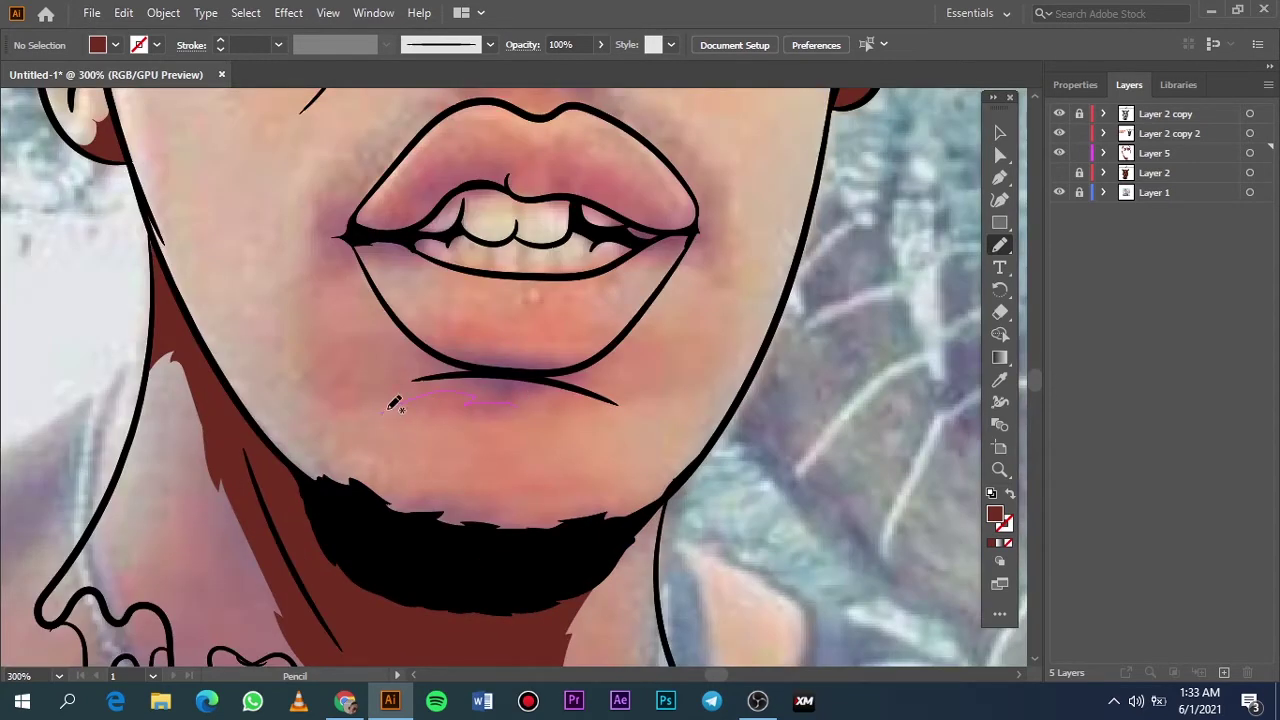
pyautogui.moveTo(546, 407); pyautogui.dragTo(540, 410)
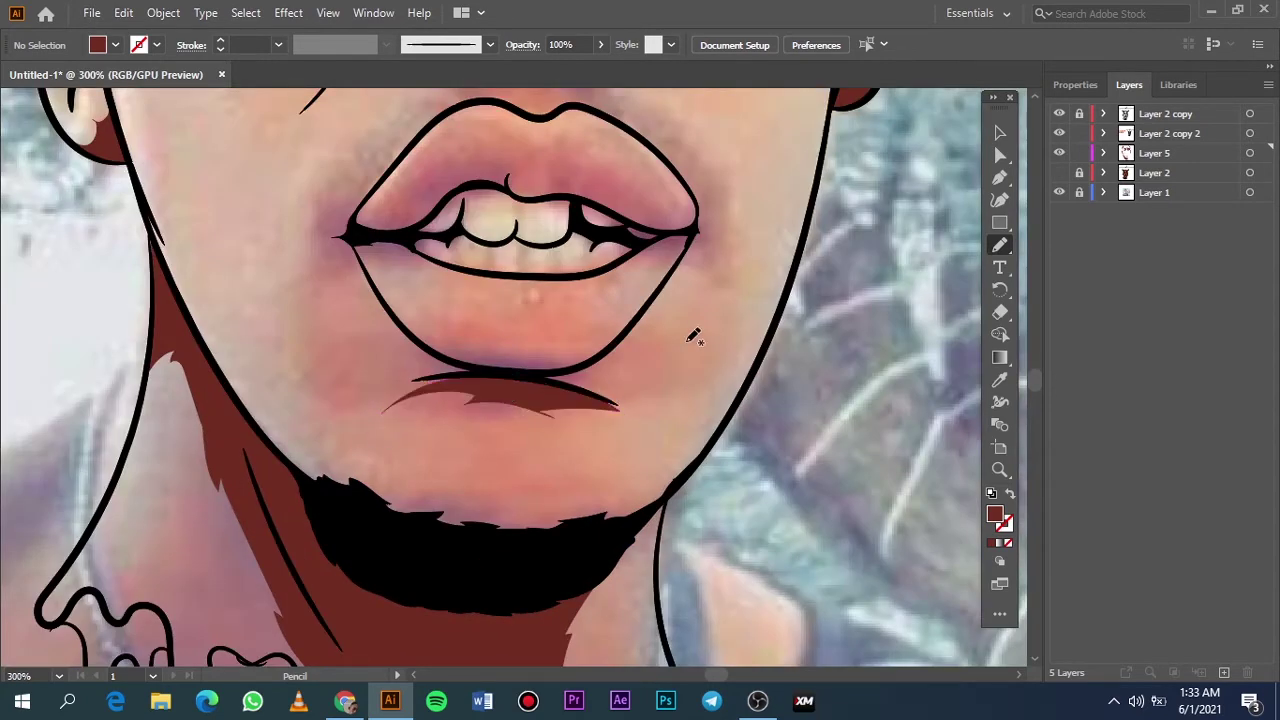
# Shade around the nostrils, the left nostril wing, and beside the nose with flat fills hidden
pyautogui.scroll(3, 560, 300)
pyautogui.scroll(1, 475, 278)
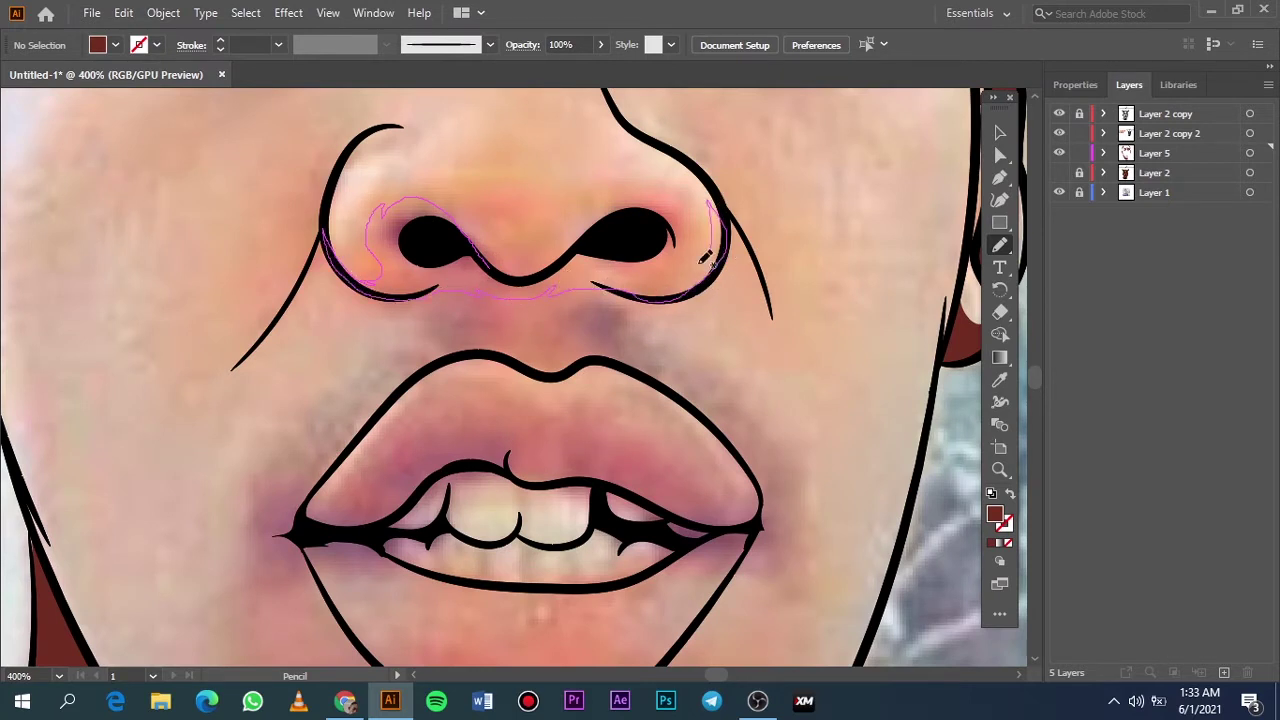
pyautogui.moveTo(515, 255); pyautogui.dragTo(505, 250)
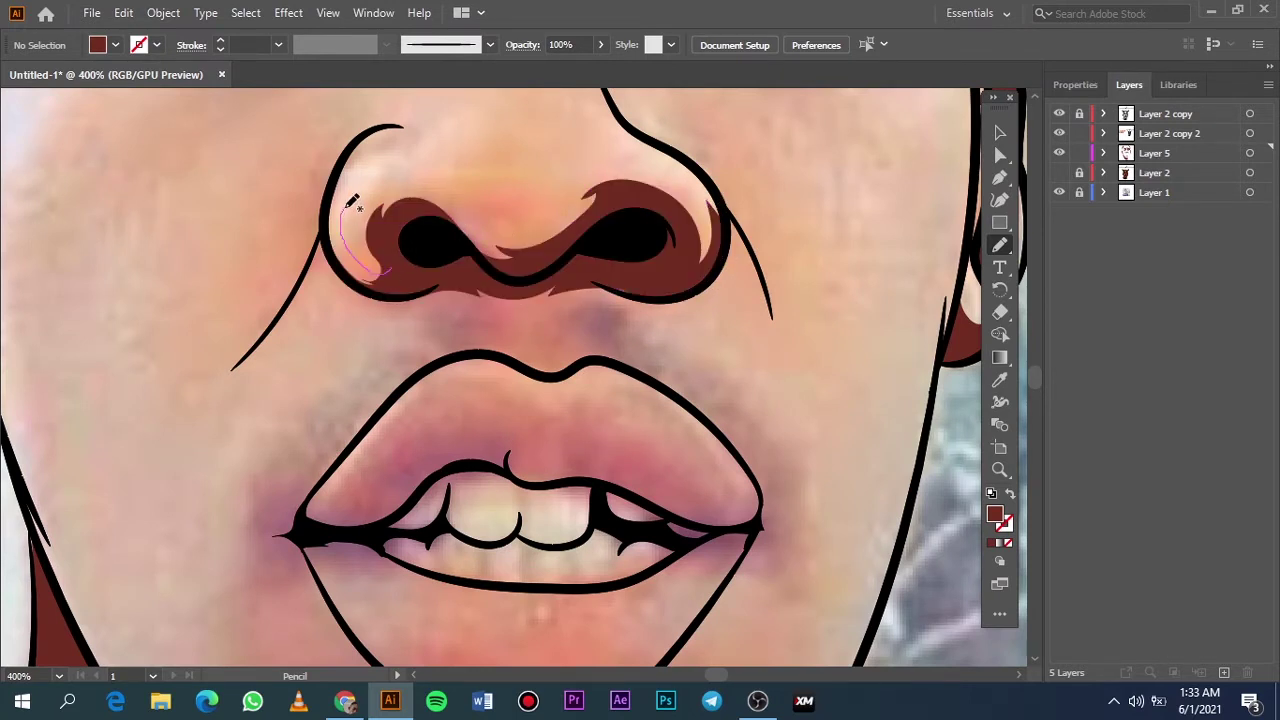
pyautogui.moveTo(400, 258); pyautogui.dragTo(396, 264)
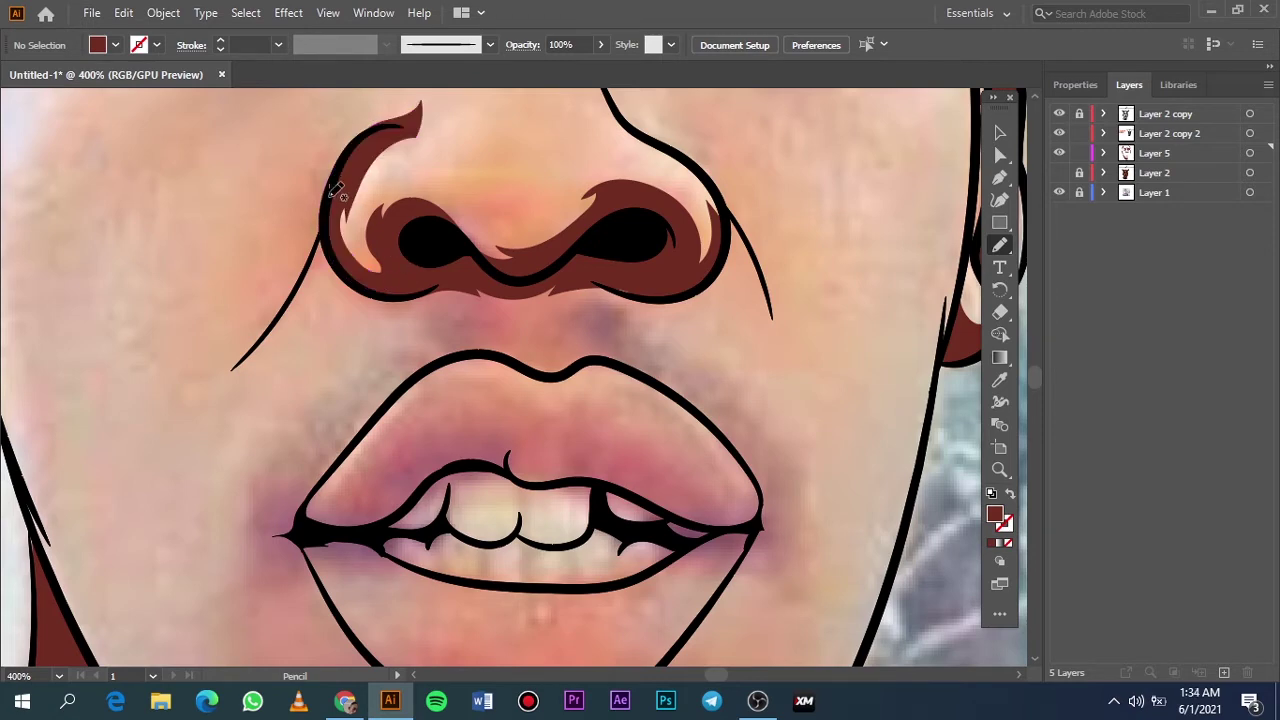
pyautogui.hotkey('ctrl', '0')
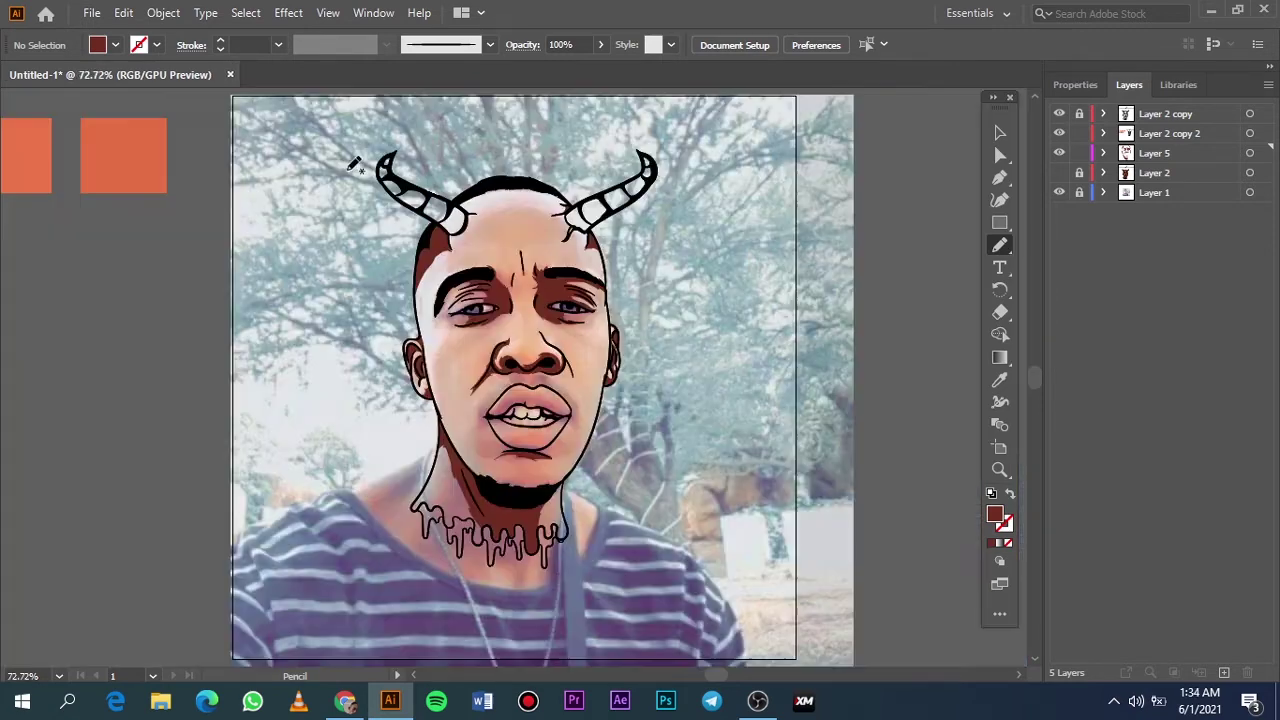
pyautogui.click(1060, 192)
pyautogui.click(1060, 192)
pyautogui.click(1059, 172)
pyautogui.scroll(4, 588, 367)
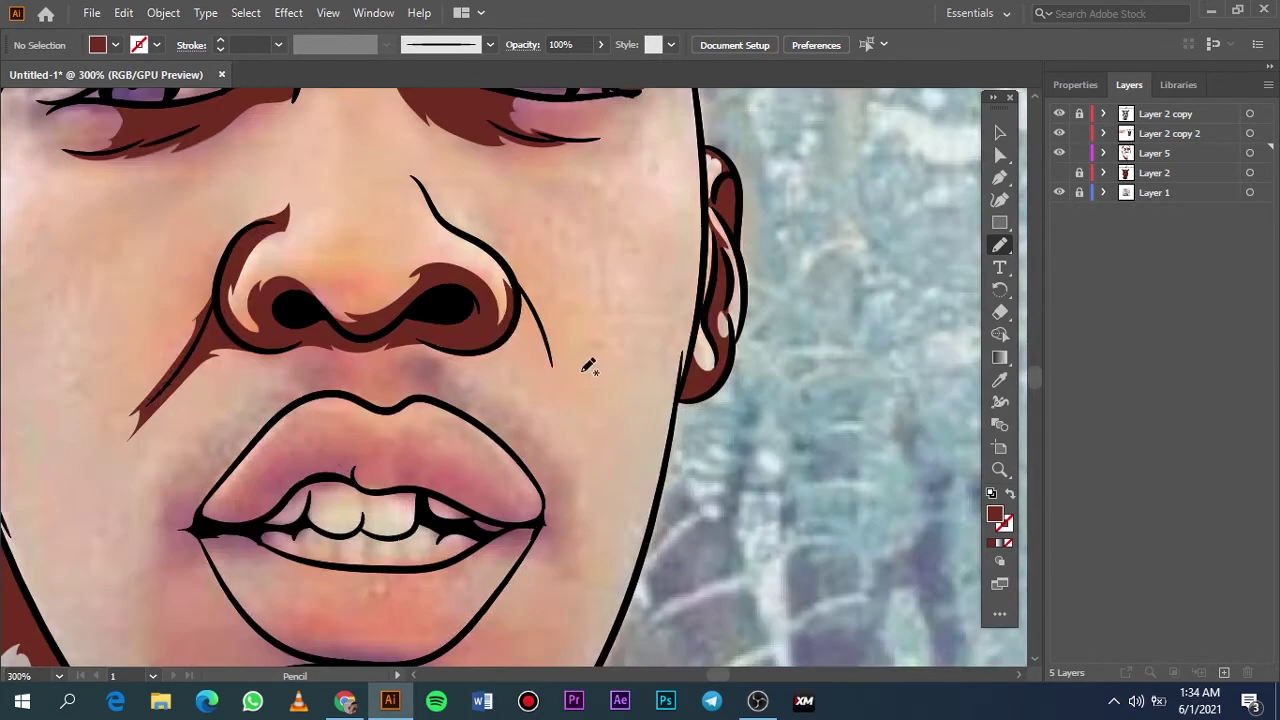
pyautogui.moveTo(550, 343); pyautogui.dragTo(548, 340)
# Make the flat colour layer visible again
pyautogui.keyDown('alt'); pyautogui.scroll(-2, 400, 418); pyautogui.keyUp('alt')
pyautogui.keyDown('alt'); pyautogui.scroll(-1, 400, 418); pyautogui.keyUp('alt')
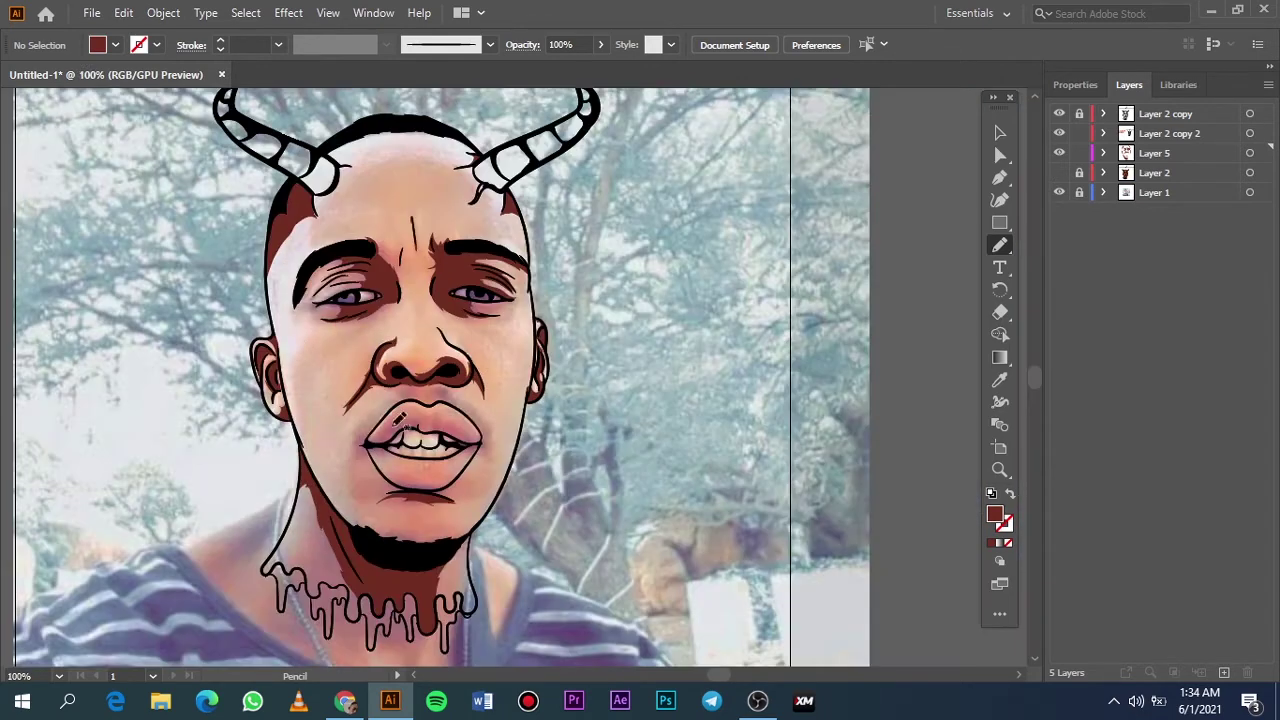
pyautogui.scroll(-3, 440, 242)
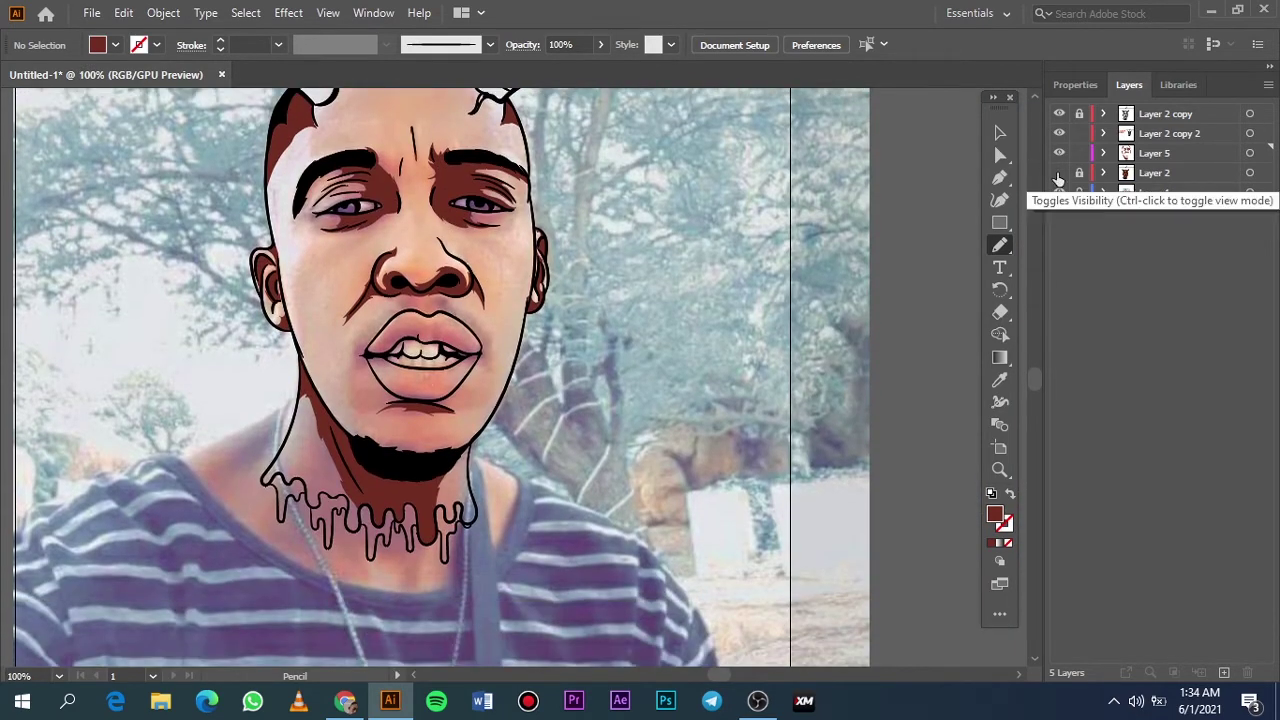
pyautogui.click(1079, 133)
# Add a new Layer 6 for shading and hide the flat colour layer
pyautogui.hotkey('ctrl', 'l')
pyautogui.hscroll(-5, 440, 380)
pyautogui.hscroll(3, 440, 380)
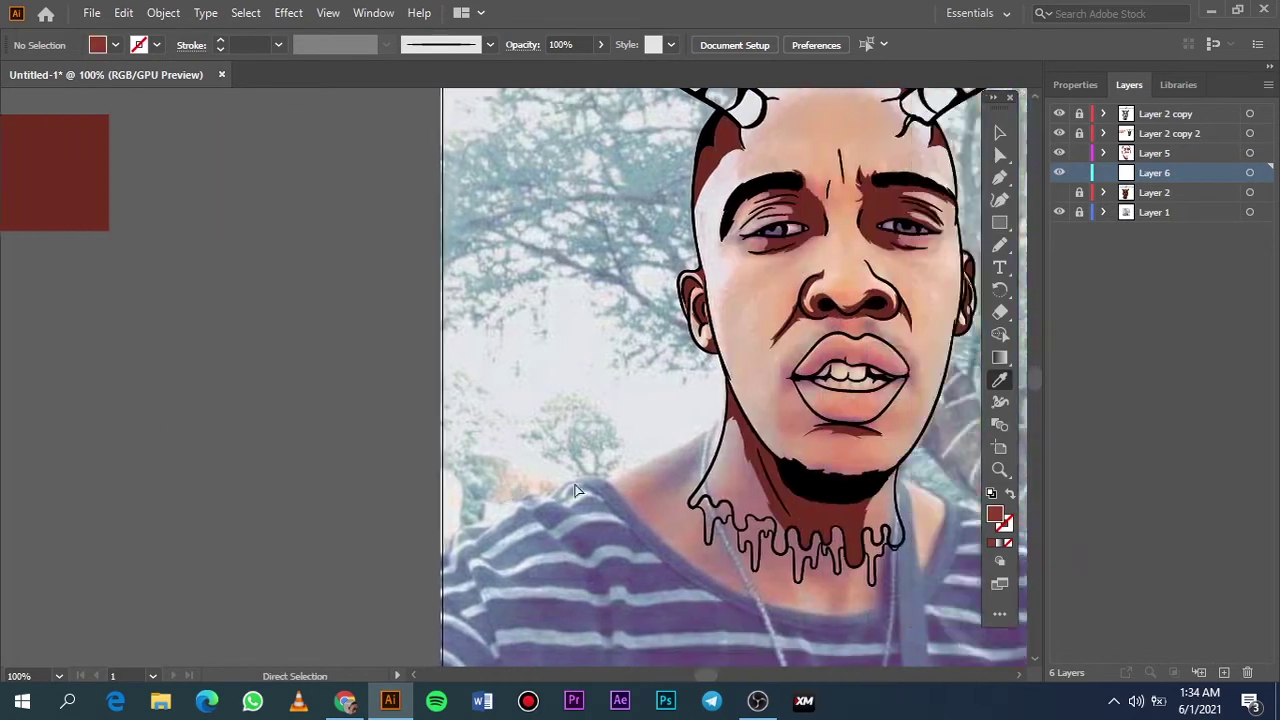
pyautogui.press('i')
pyautogui.click(1059, 192)
pyautogui.keyDown('alt'); pyautogui.scroll(3, 731, 500); pyautogui.keyUp('alt')
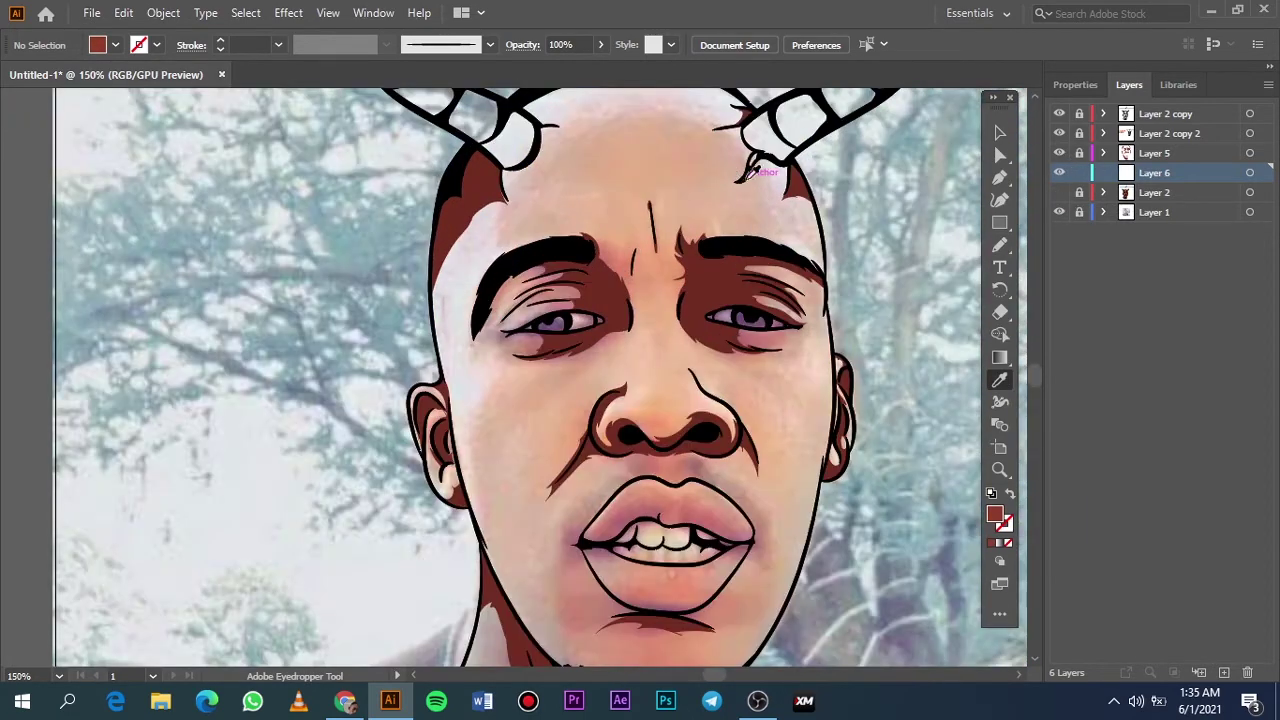
pyautogui.press('n')
# Draw a closed dark-red pencil shape over the chin, extending up along the right jaw
pyautogui.keyDown('alt'); pyautogui.scroll(1, 731, 500); pyautogui.keyUp('alt')
pyautogui.keyDown('alt'); pyautogui.scroll(1, 731, 500); pyautogui.keyUp('alt')
pyautogui.moveTo(414, 516)
pyautogui.mouseDown()
pyautogui.moveTo(597, 350)
pyautogui.moveTo(733, 292)
pyautogui.mouseUp()
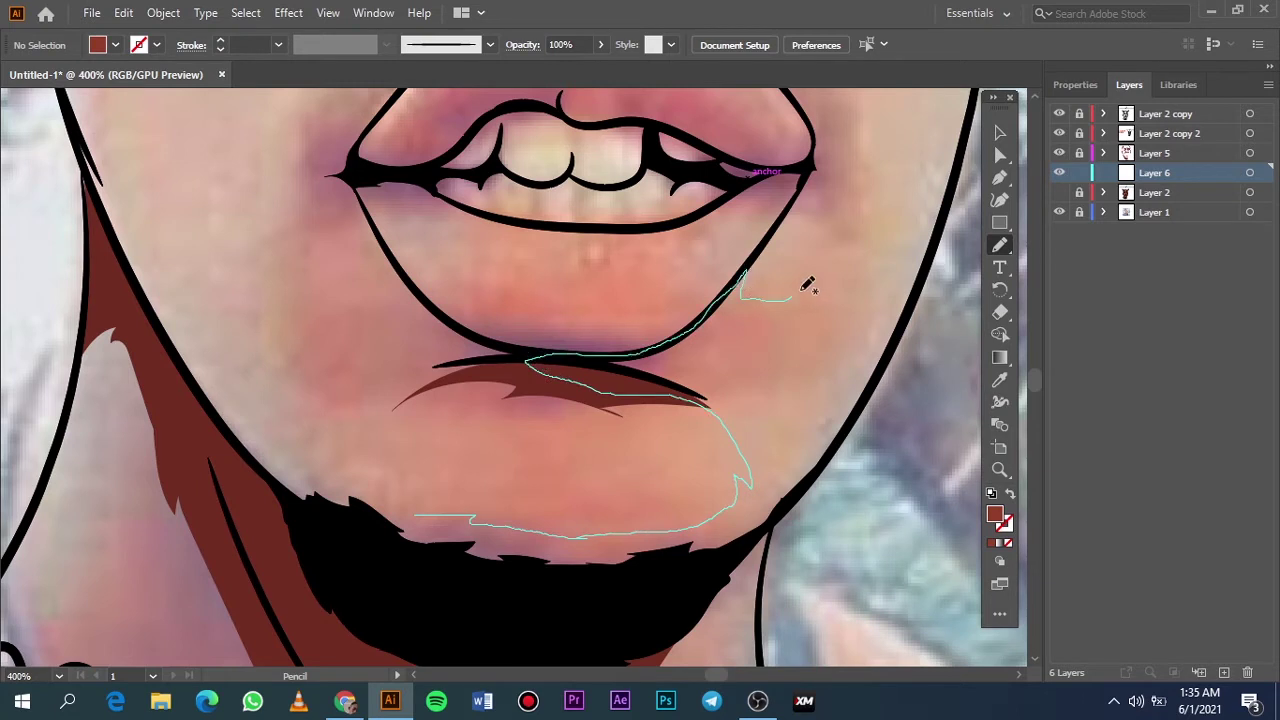
pyautogui.moveTo(940, 230)
pyautogui.mouseDown()
pyautogui.moveTo(885, 375)
pyautogui.moveTo(785, 505)
pyautogui.moveTo(400, 517)
pyautogui.mouseUp()
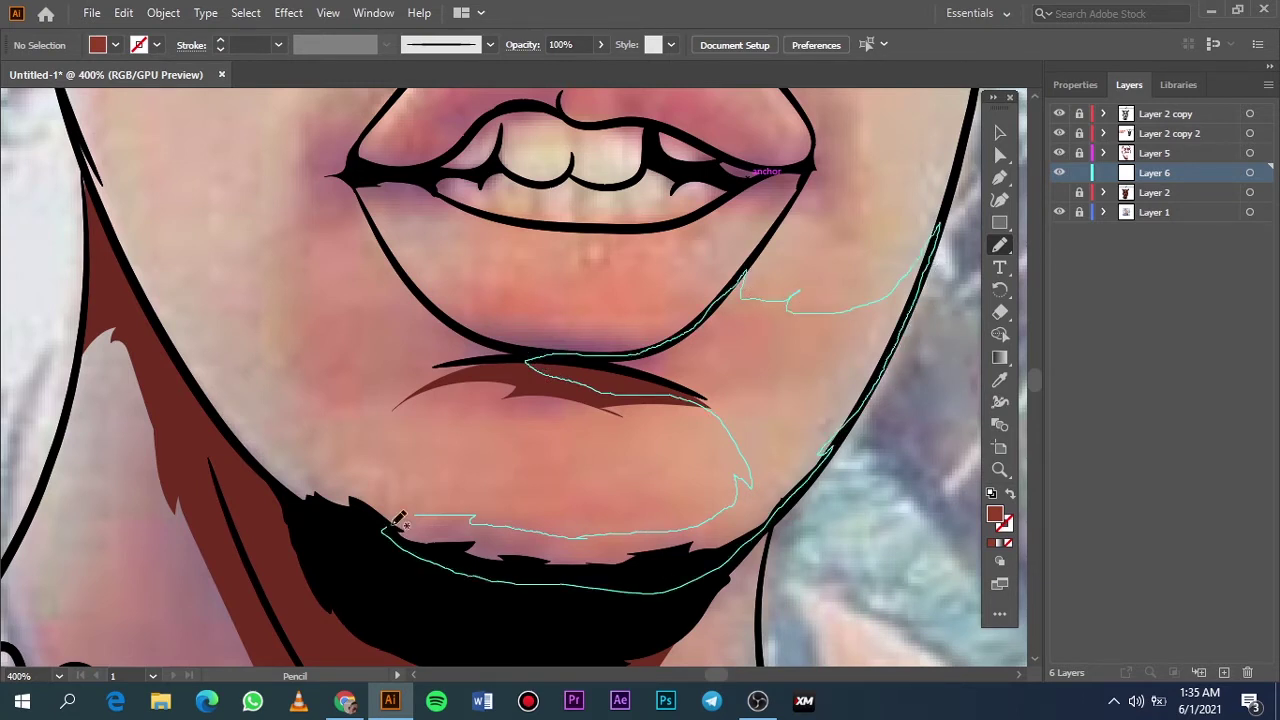
pyautogui.moveTo(840, 410); pyautogui.dragTo(851, 398)
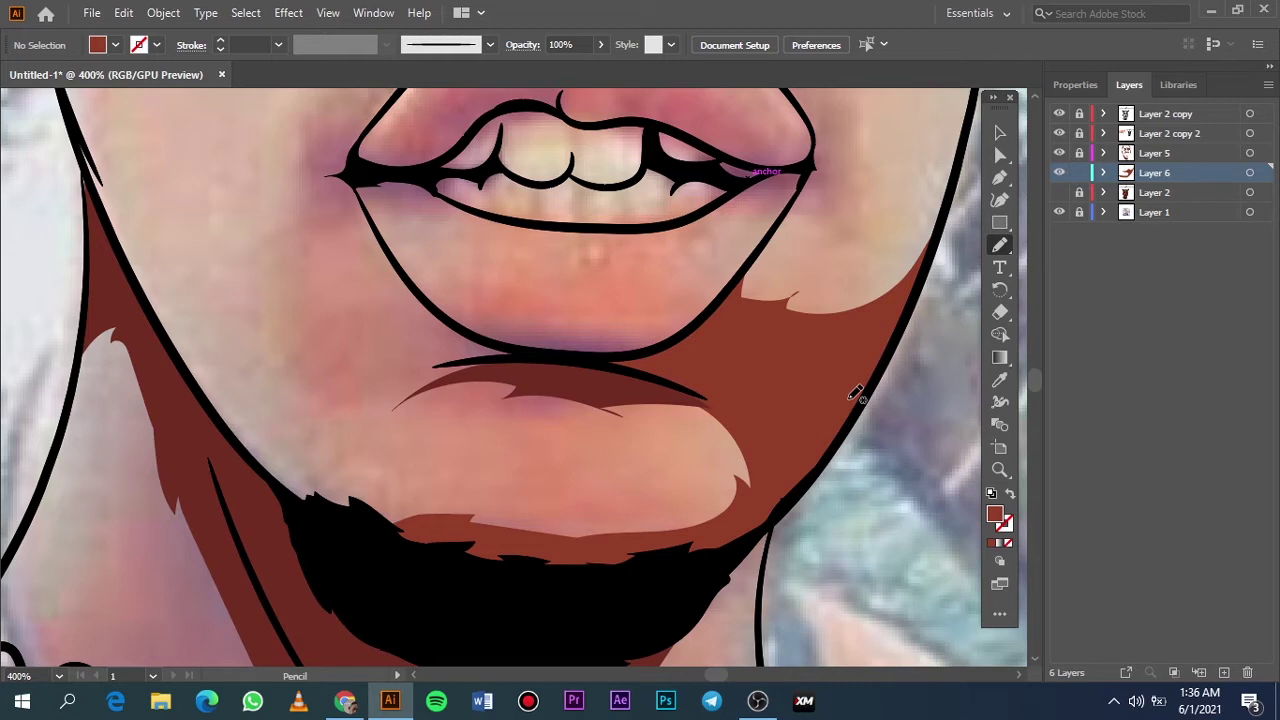
# Draw a dark brown shadow shape from the cheek along the jaw
pyautogui.scroll(-5, 855, 393)
pyautogui.scroll(2, 636, 330)
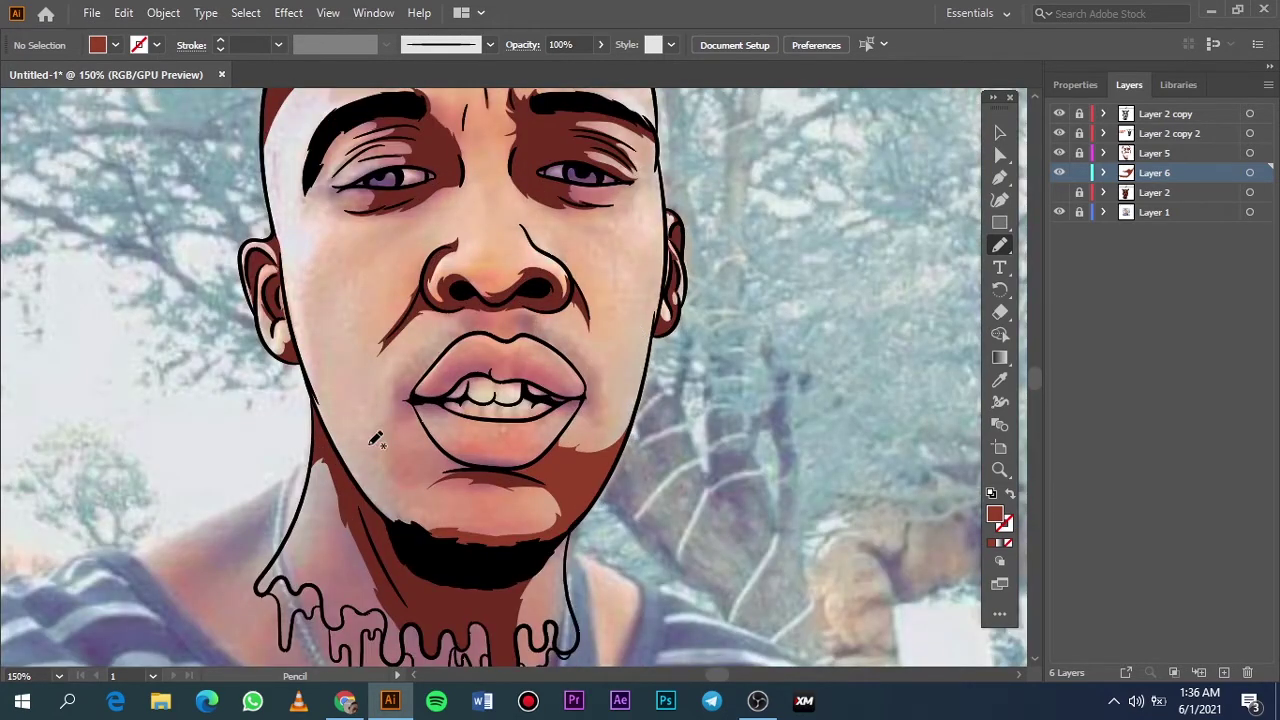
pyautogui.scroll(1, 375, 440)
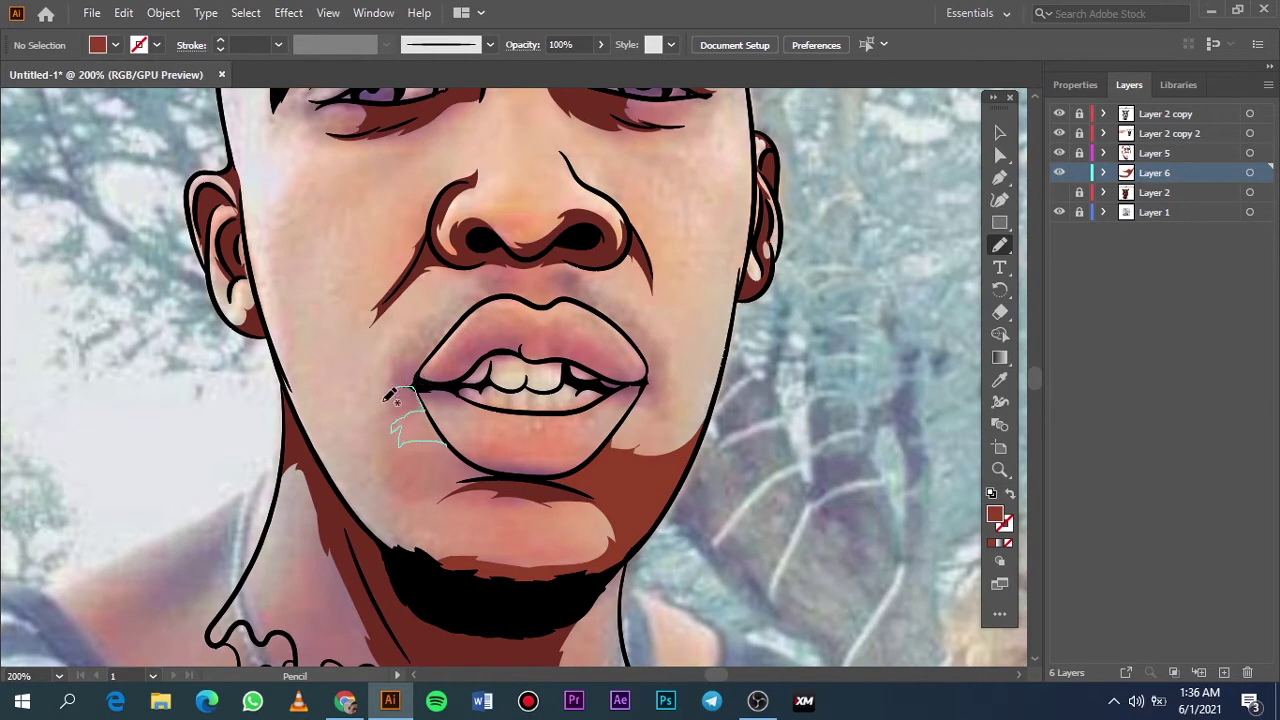
pyautogui.moveTo(291, 386); pyautogui.dragTo(439, 566)
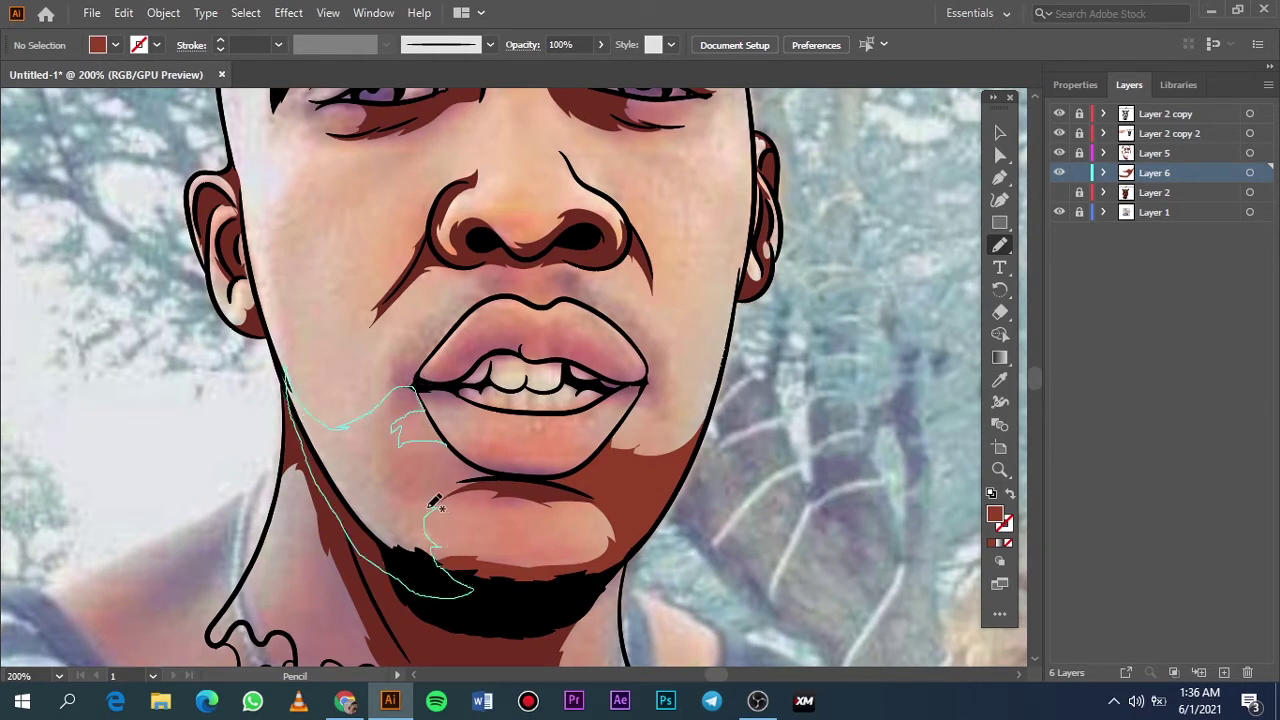
pyautogui.moveTo(435, 505); pyautogui.dragTo(480, 465)
# Preview the shading, then trace a left cheek shadow from eyelid along nose and jaw
pyautogui.hotkey('ctrl', '0')
pyautogui.click(1059, 212)
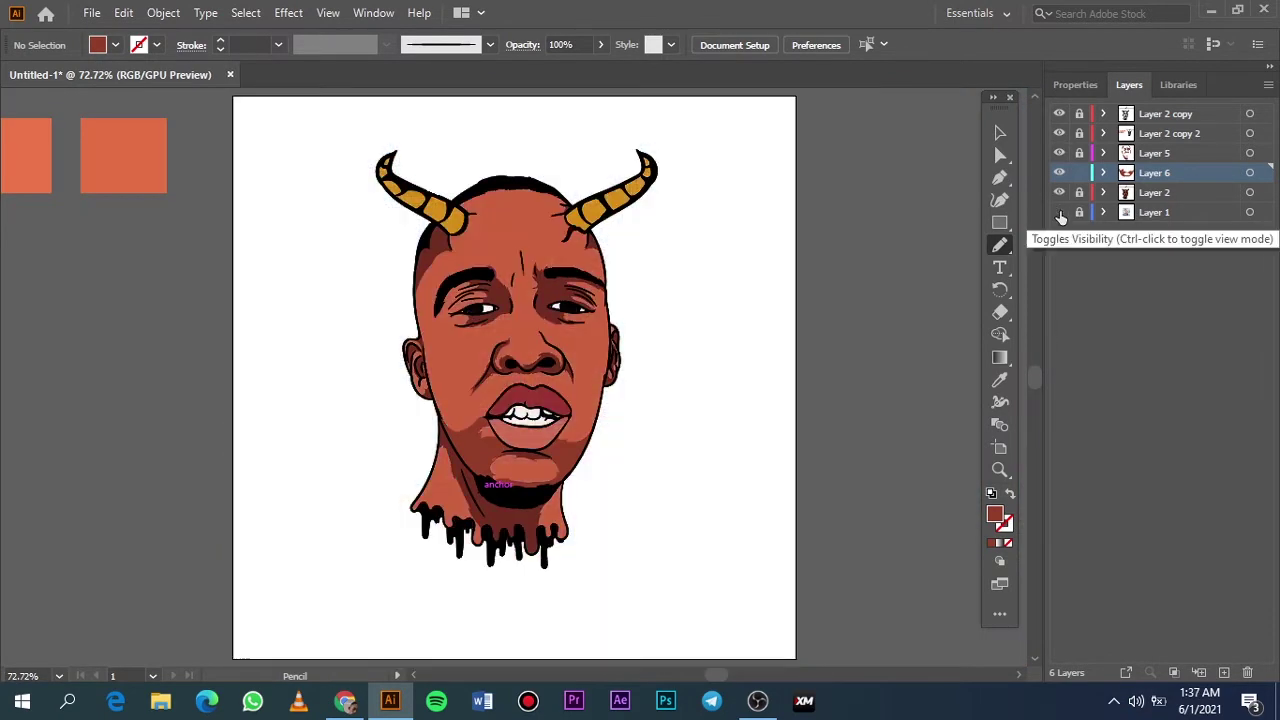
pyautogui.click(1059, 212)
pyautogui.click(1059, 192)
pyautogui.scroll(5, 487, 304)
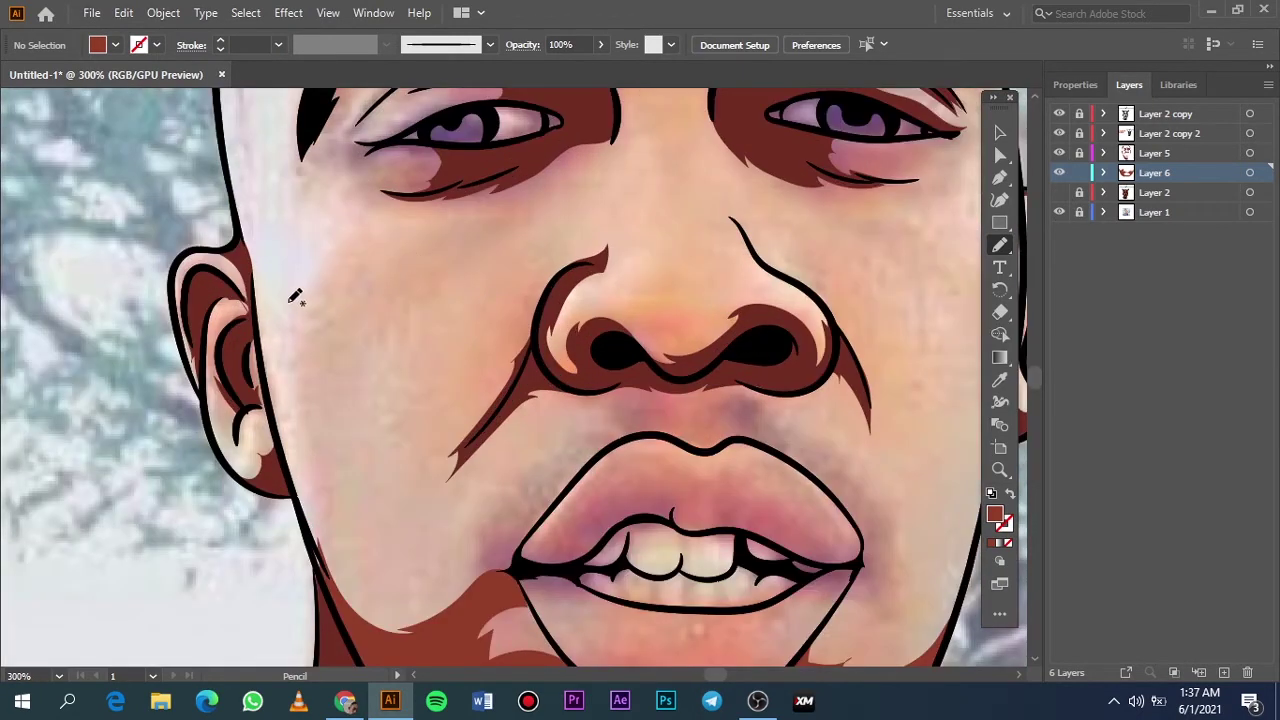
pyautogui.moveTo(290, 302); pyautogui.dragTo(507, 222)
pyautogui.moveTo(476, 344); pyautogui.dragTo(506, 414)
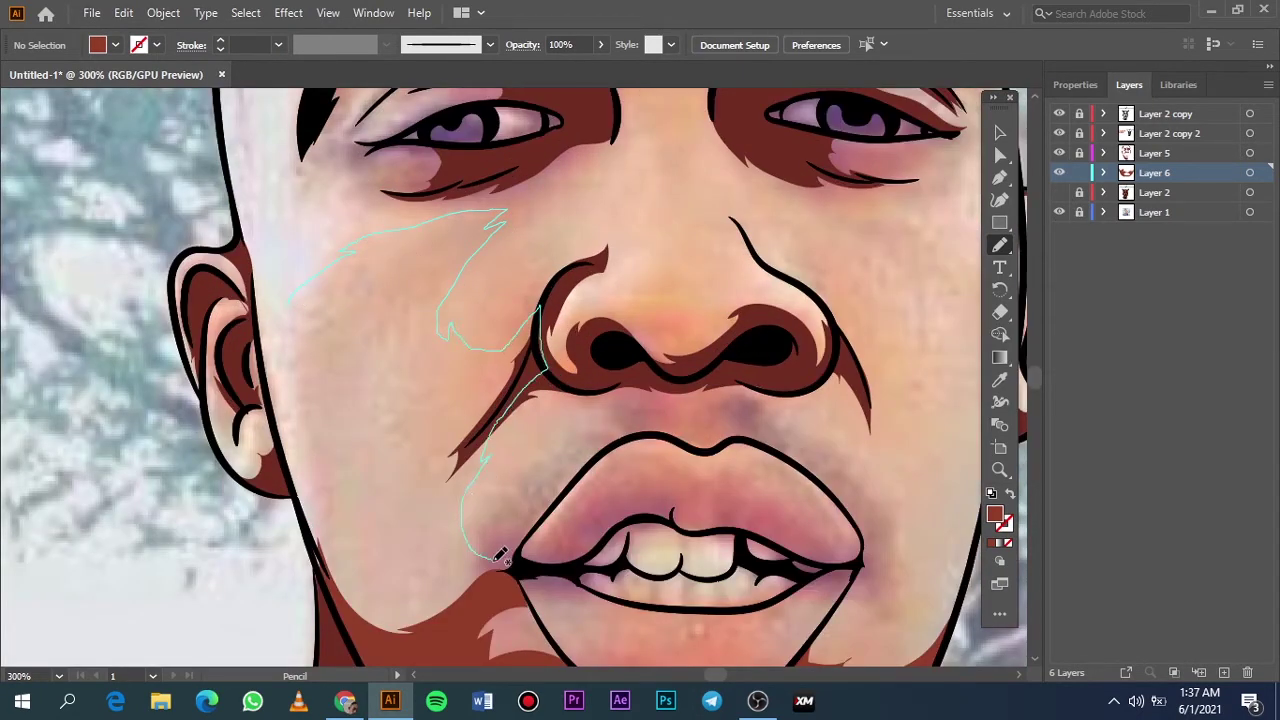
pyautogui.moveTo(500, 557)
pyautogui.mouseDown()
pyautogui.moveTo(395, 668)
pyautogui.moveTo(302, 490)
pyautogui.mouseUp()
pyautogui.moveTo(285, 318); pyautogui.dragTo(298, 297)
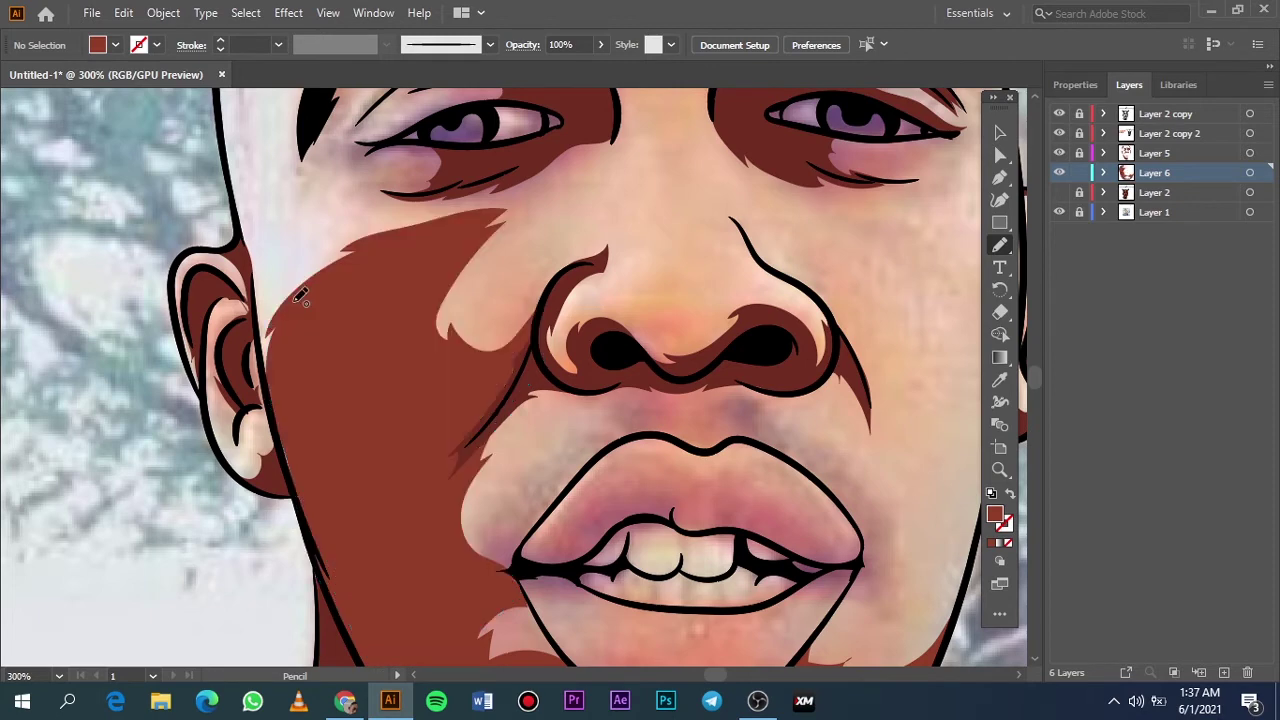
# Add a brown shadow along the side of the nose and preview it without the photo
pyautogui.scroll(3, 300, 296)
pyautogui.moveTo(521, 289); pyautogui.dragTo(542, 211)
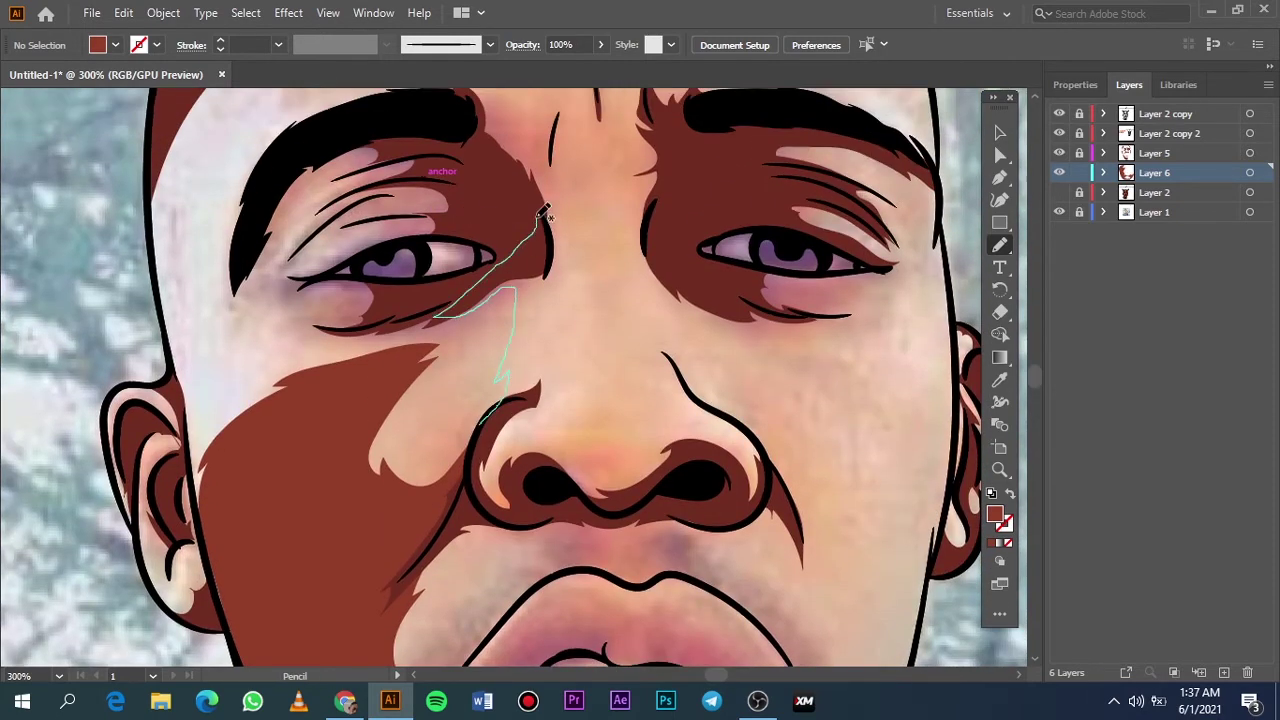
pyautogui.moveTo(538, 404); pyautogui.dragTo(482, 425)
pyautogui.hotkey('ctrl', '0')
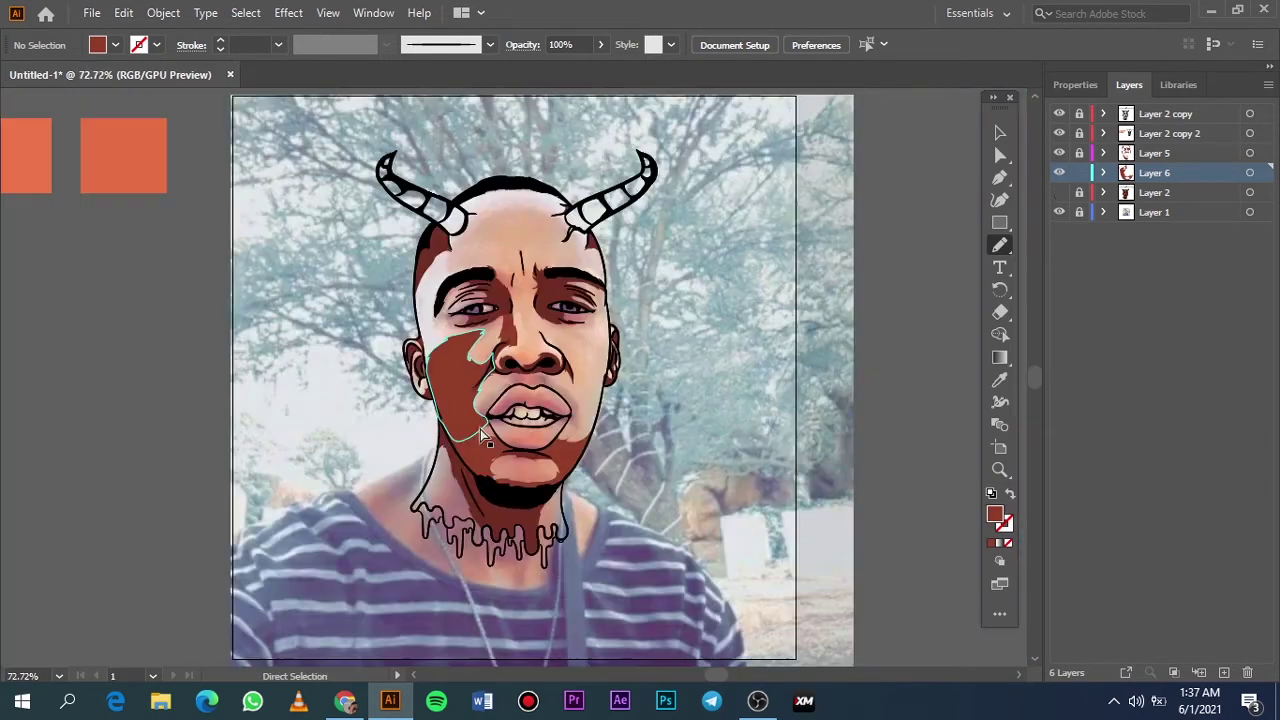
pyautogui.click(1059, 211)
pyautogui.click(1059, 211)
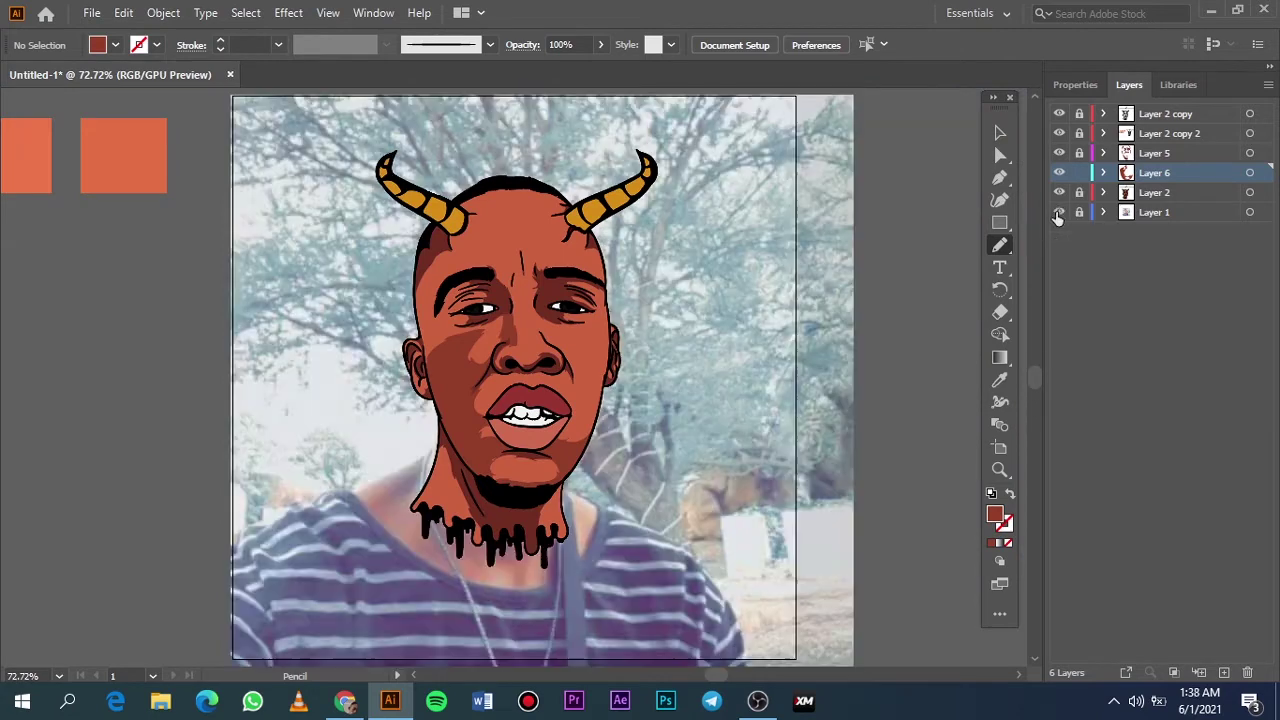
pyautogui.click(1059, 192)
pyautogui.scroll(5, 468, 307)
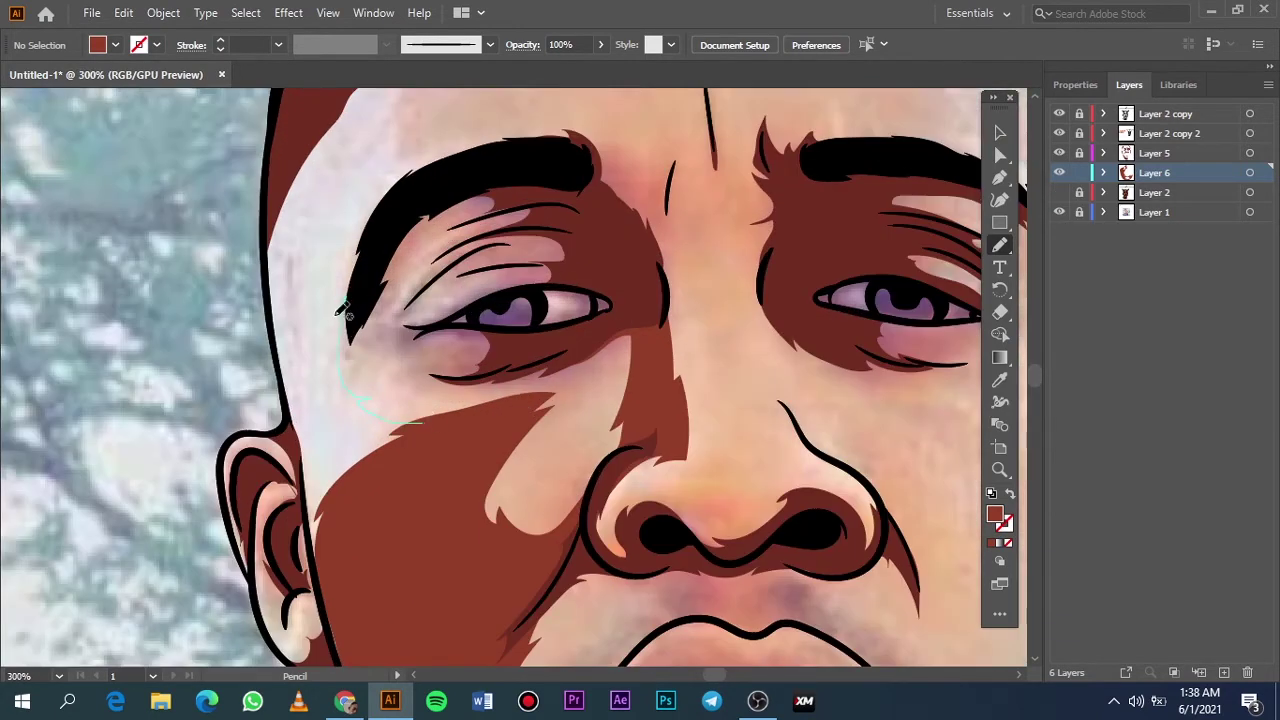
# Draw a brown shadow around the left eye from eyebrow to eyelid, then preview it
pyautogui.moveTo(338, 313); pyautogui.dragTo(519, 175)
pyautogui.moveTo(432, 255); pyautogui.dragTo(470, 250)
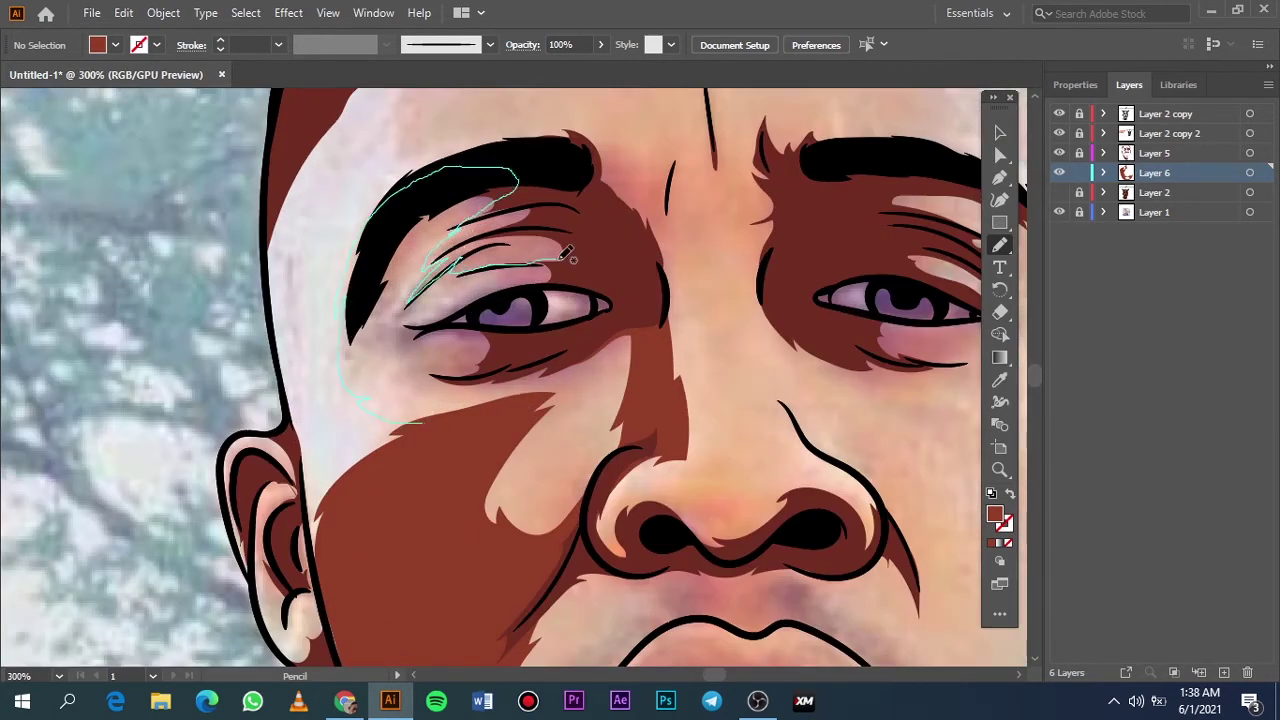
pyautogui.moveTo(566, 253); pyautogui.dragTo(443, 324)
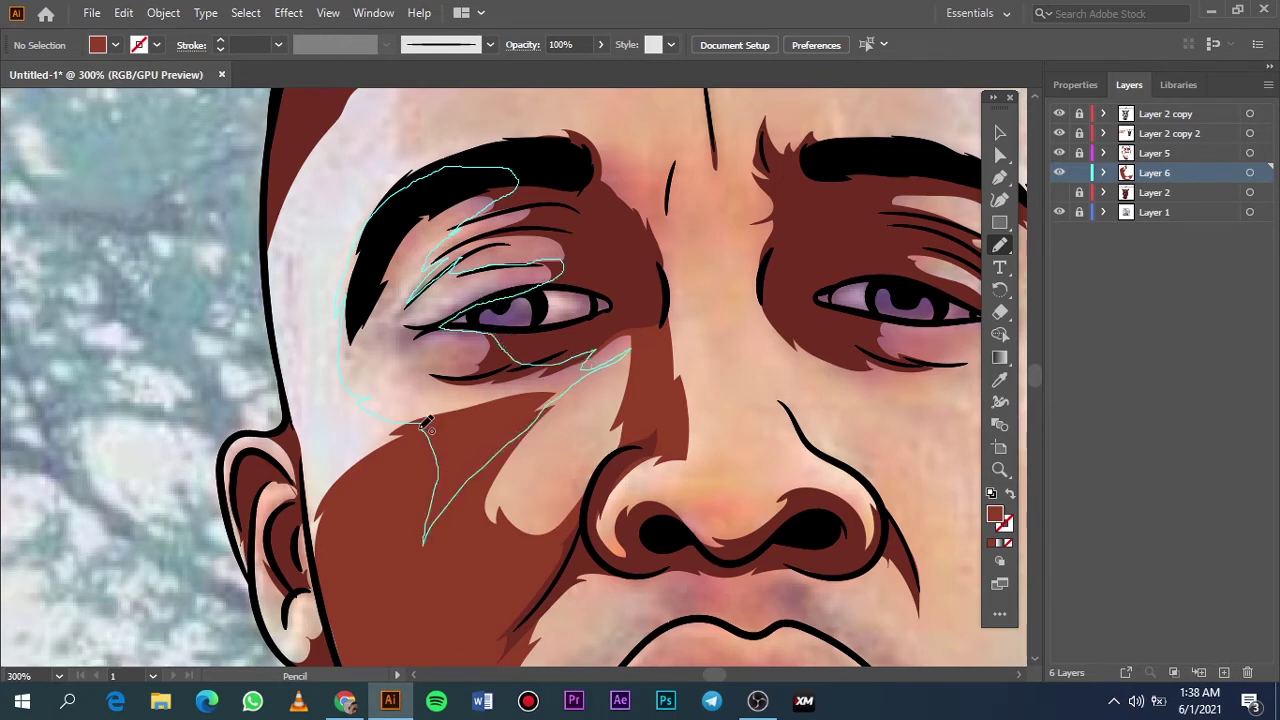
pyautogui.moveTo(585, 375); pyautogui.dragTo(430, 525)
pyautogui.hotkey('ctrl', '0')
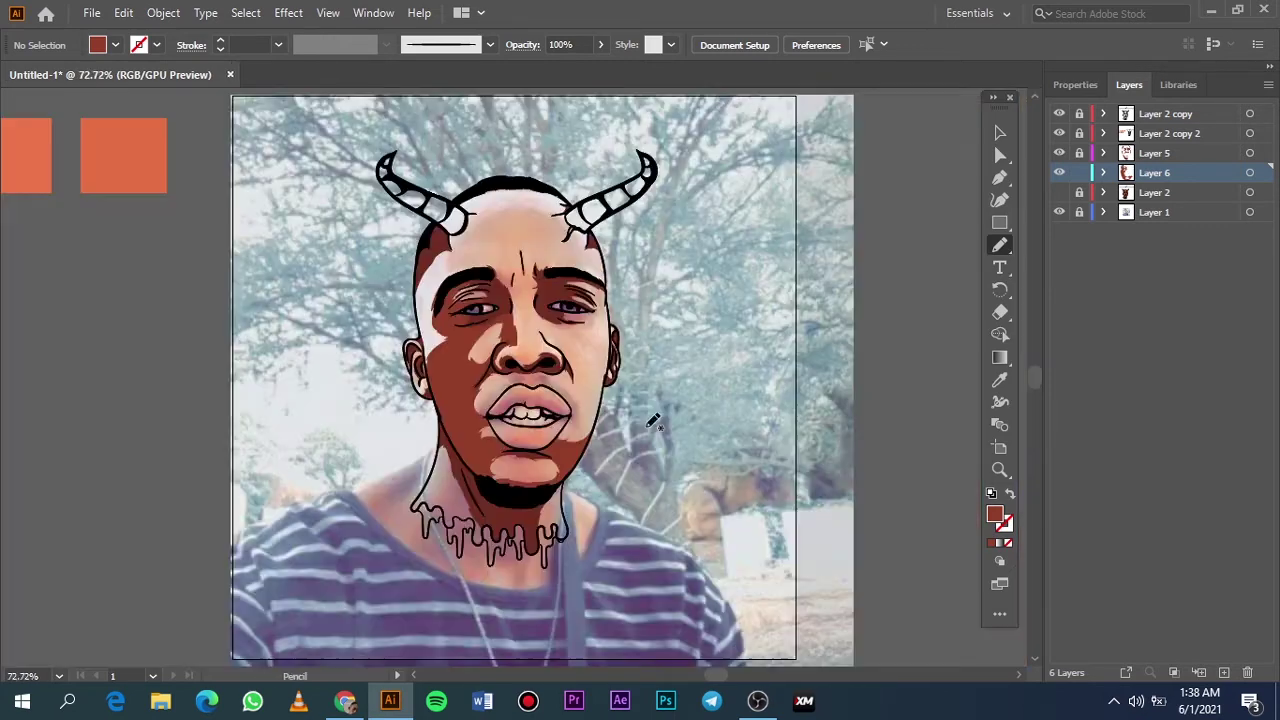
pyautogui.click(1059, 212)
pyautogui.click(1059, 212)
# Add a brown shadow from the eye corner across the brows and down the nose
pyautogui.scroll(5, 546, 260)
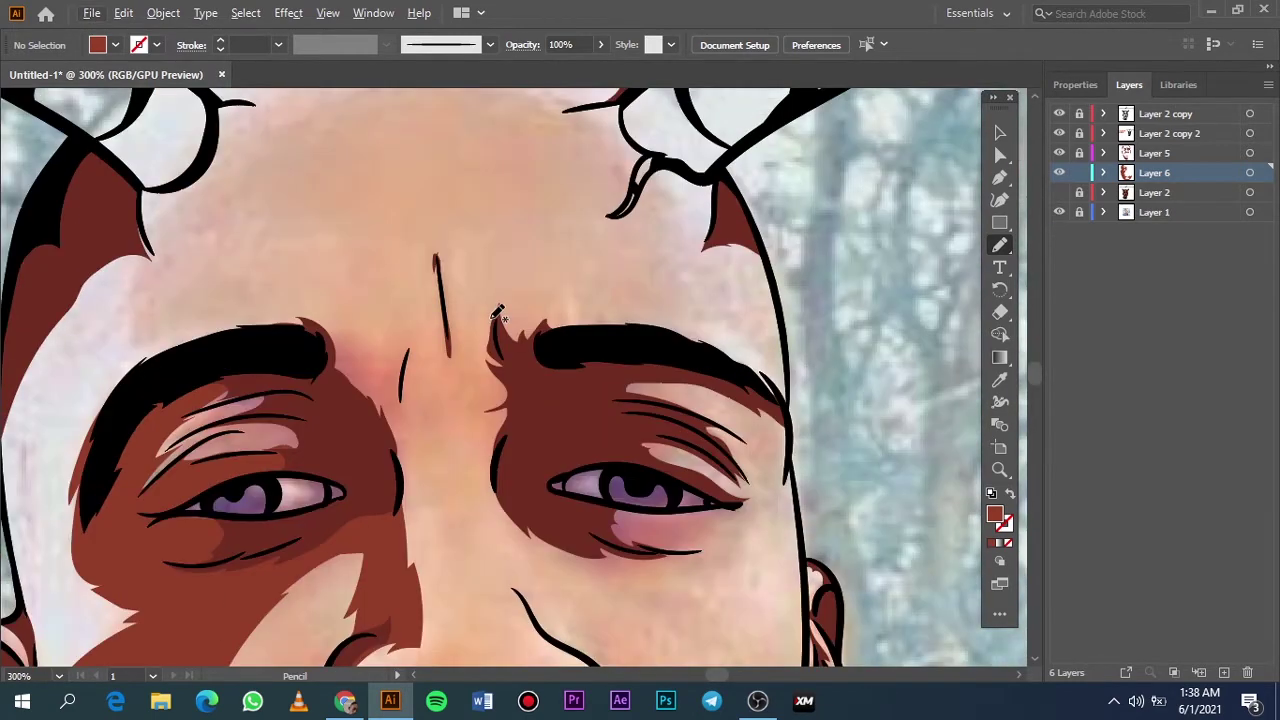
pyautogui.moveTo(424, 430); pyautogui.dragTo(302, 340)
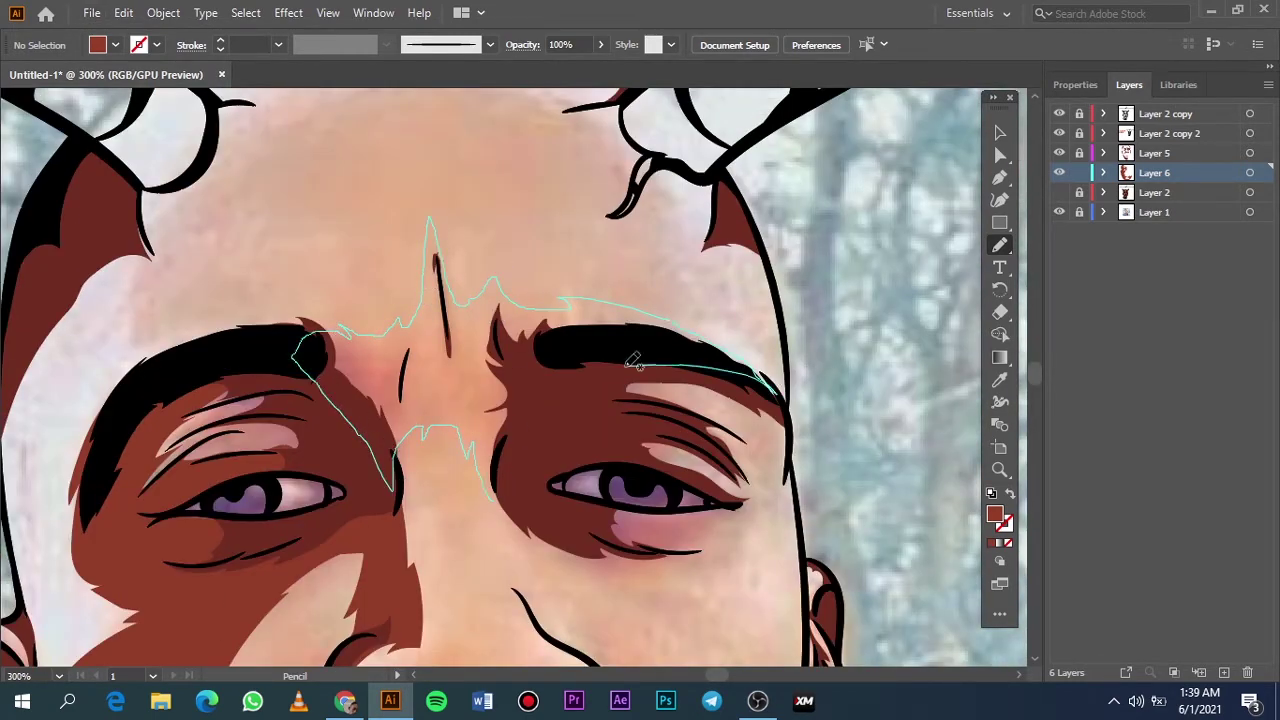
pyautogui.moveTo(674, 314); pyautogui.dragTo(535, 580)
pyautogui.hotkey('ctrl', '0')
# Trace a brown shadow along the nose outline up to the nose bridge
pyautogui.click(1059, 212)
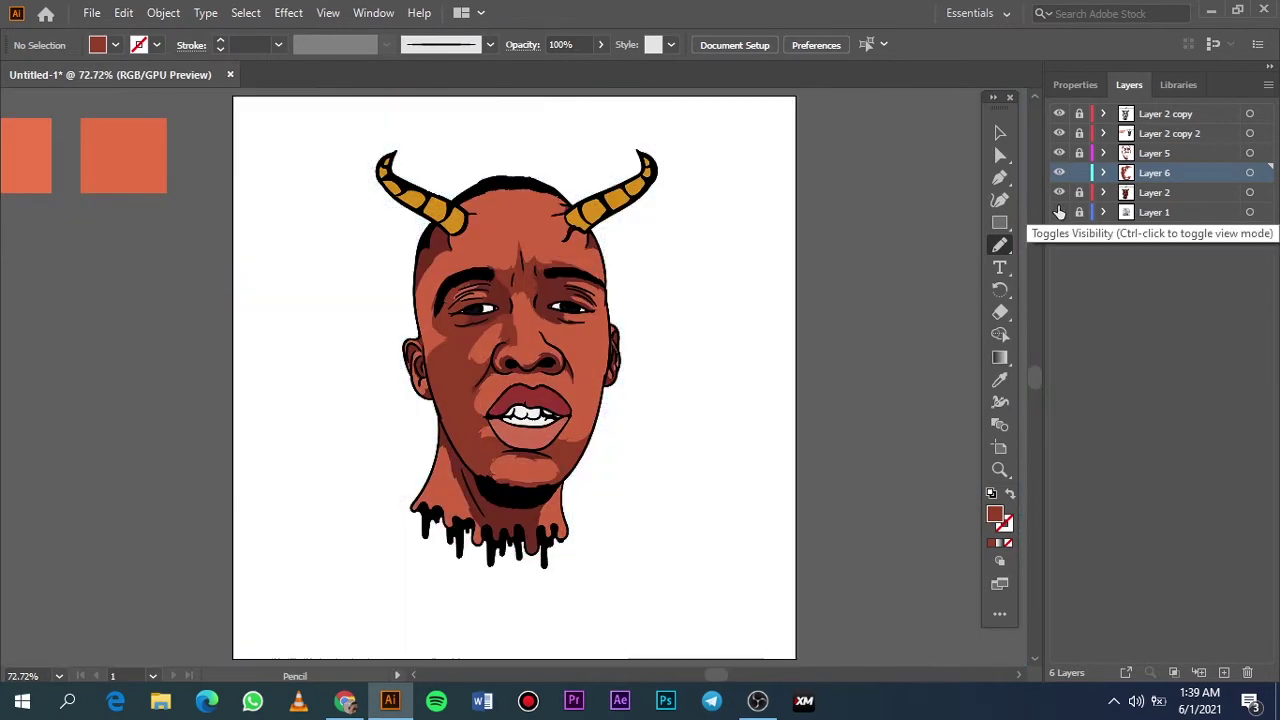
pyautogui.click(1059, 212)
pyautogui.scroll(5, 524, 332)
pyautogui.moveTo(687, 428); pyautogui.dragTo(666, 377)
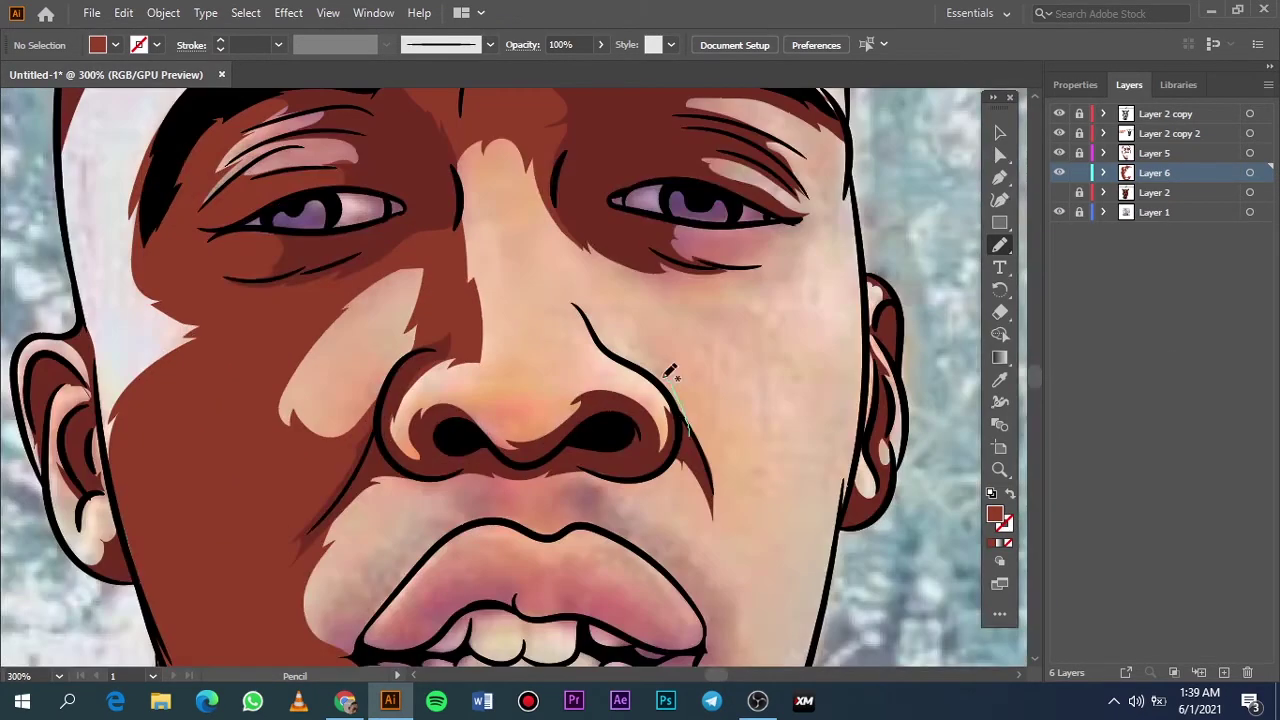
pyautogui.moveTo(684, 267); pyautogui.dragTo(545, 211)
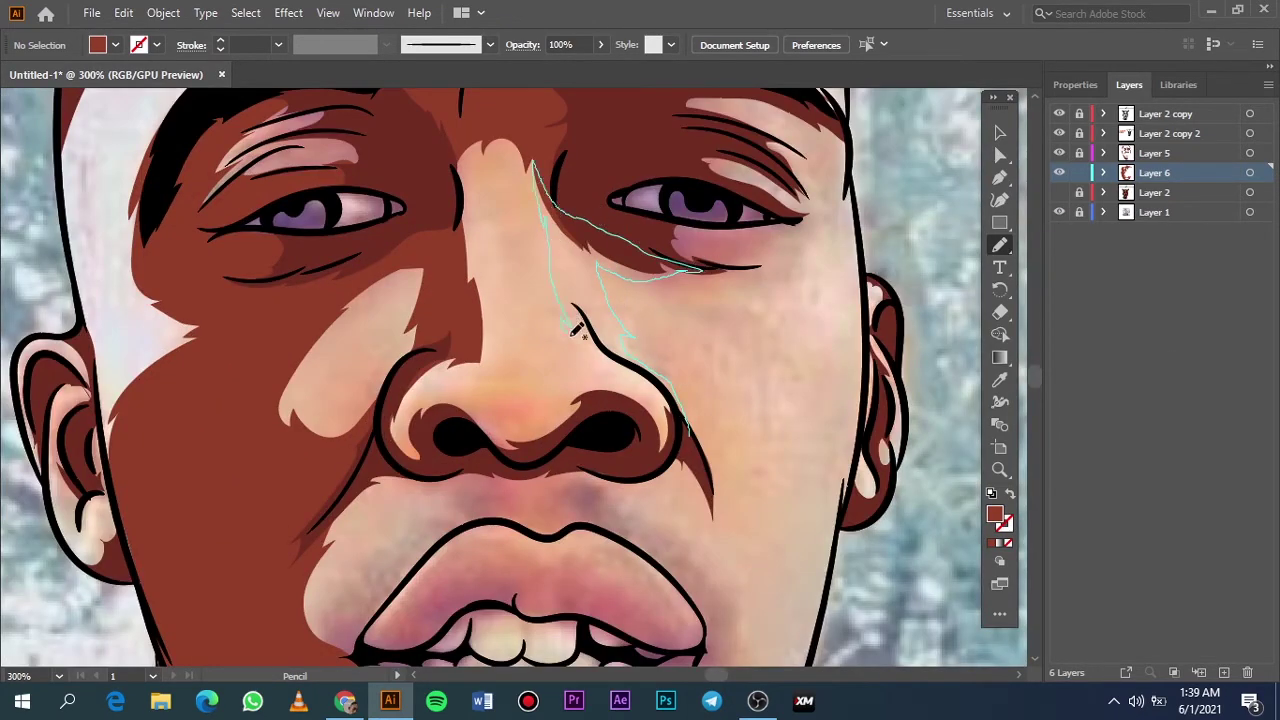
pyautogui.moveTo(683, 430); pyautogui.dragTo(686, 432)
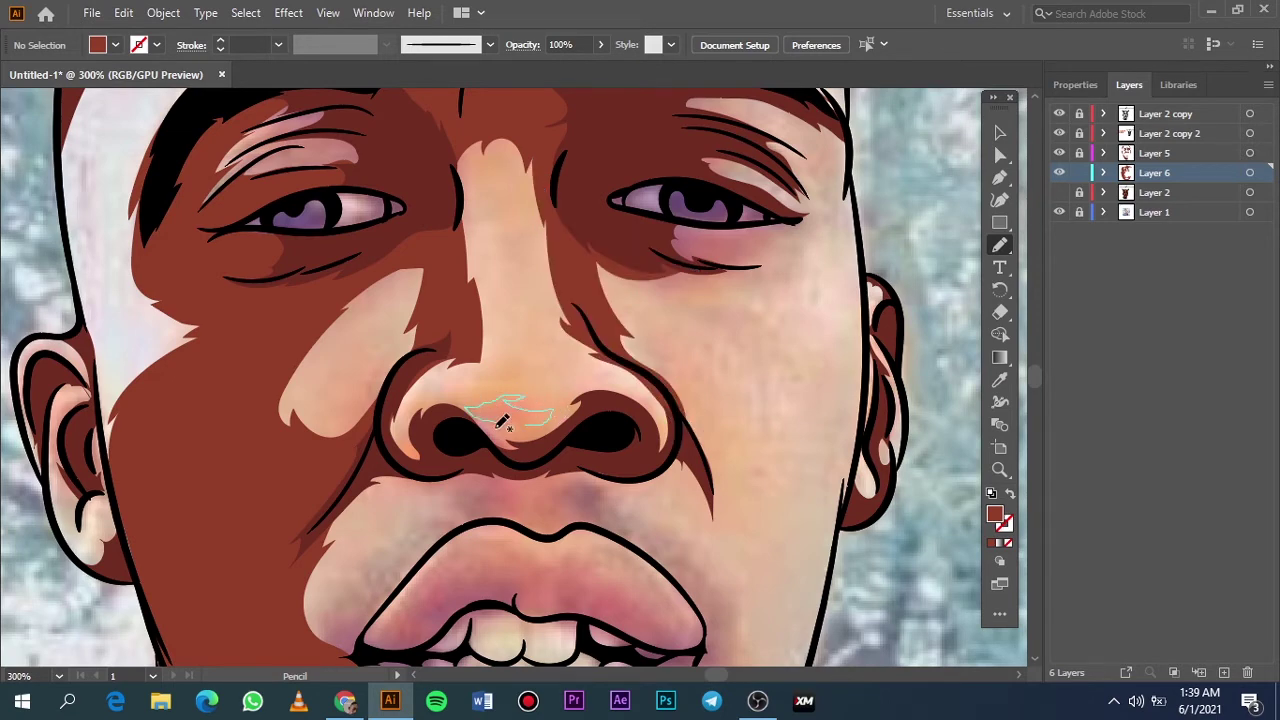
pyautogui.hotkey('ctrl', '0')
pyautogui.click(1059, 192)
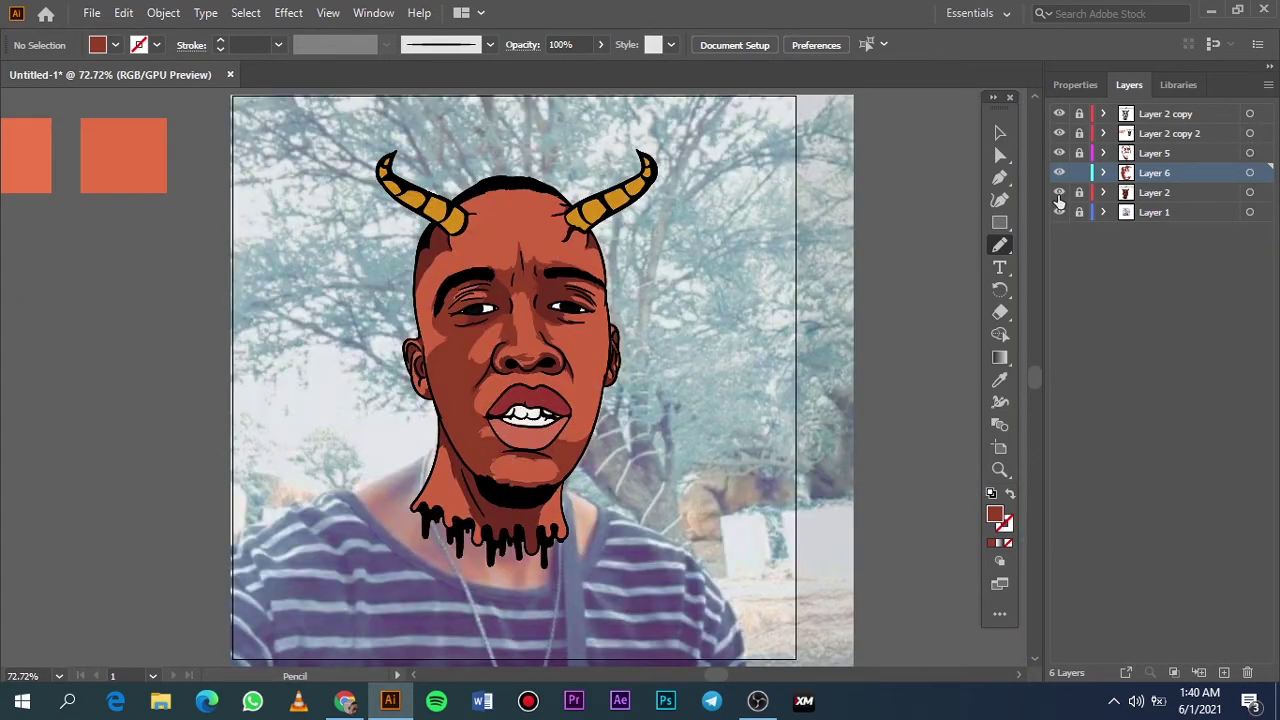
pyautogui.click(1059, 192)
# Add a shadow between nose and upper lip, closing it down to the mouth corner
pyautogui.scroll(4, 497, 388)
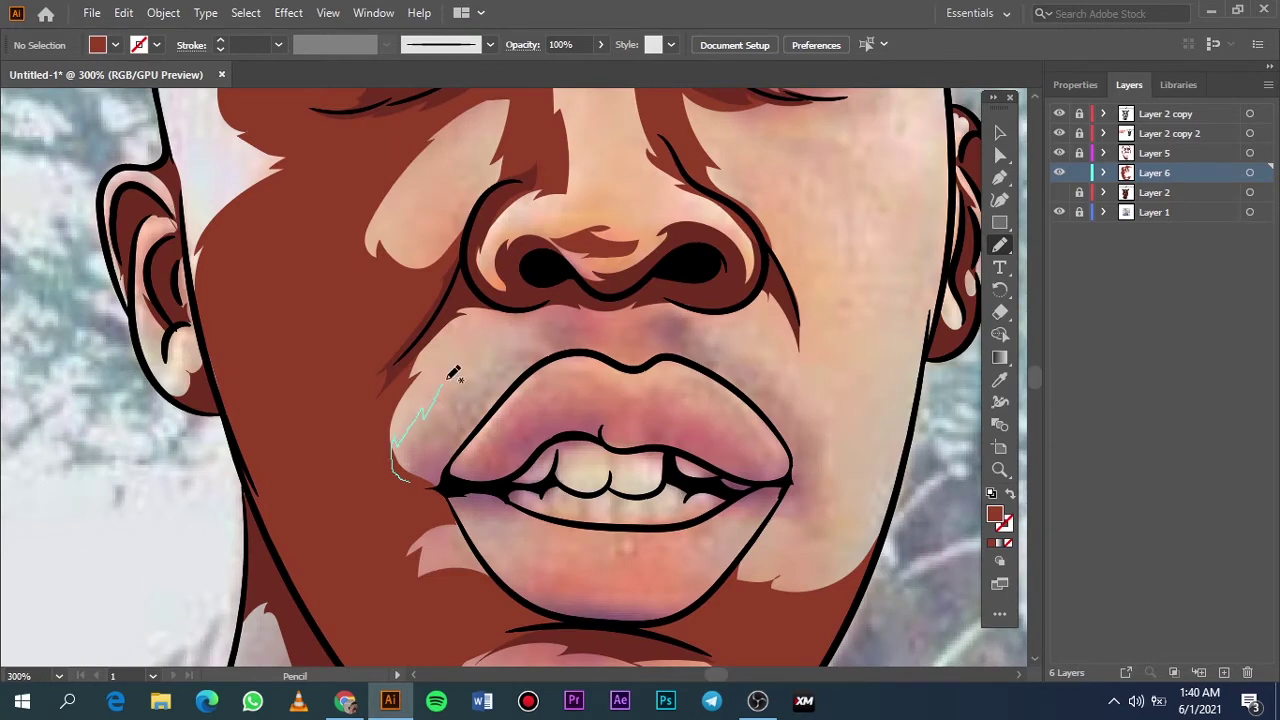
pyautogui.moveTo(535, 317); pyautogui.dragTo(591, 292)
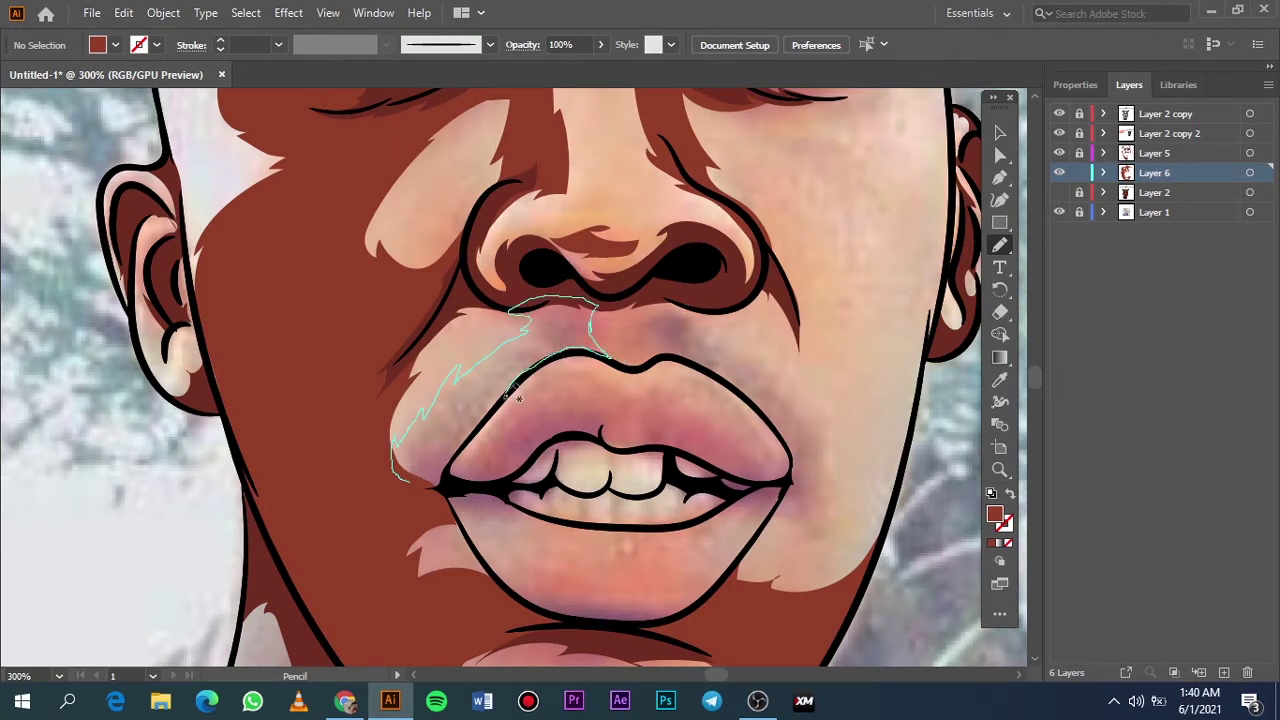
pyautogui.moveTo(518, 398); pyautogui.dragTo(443, 486)
pyautogui.scroll(1, 671, 380)
pyautogui.hscroll(5, 510, 530)
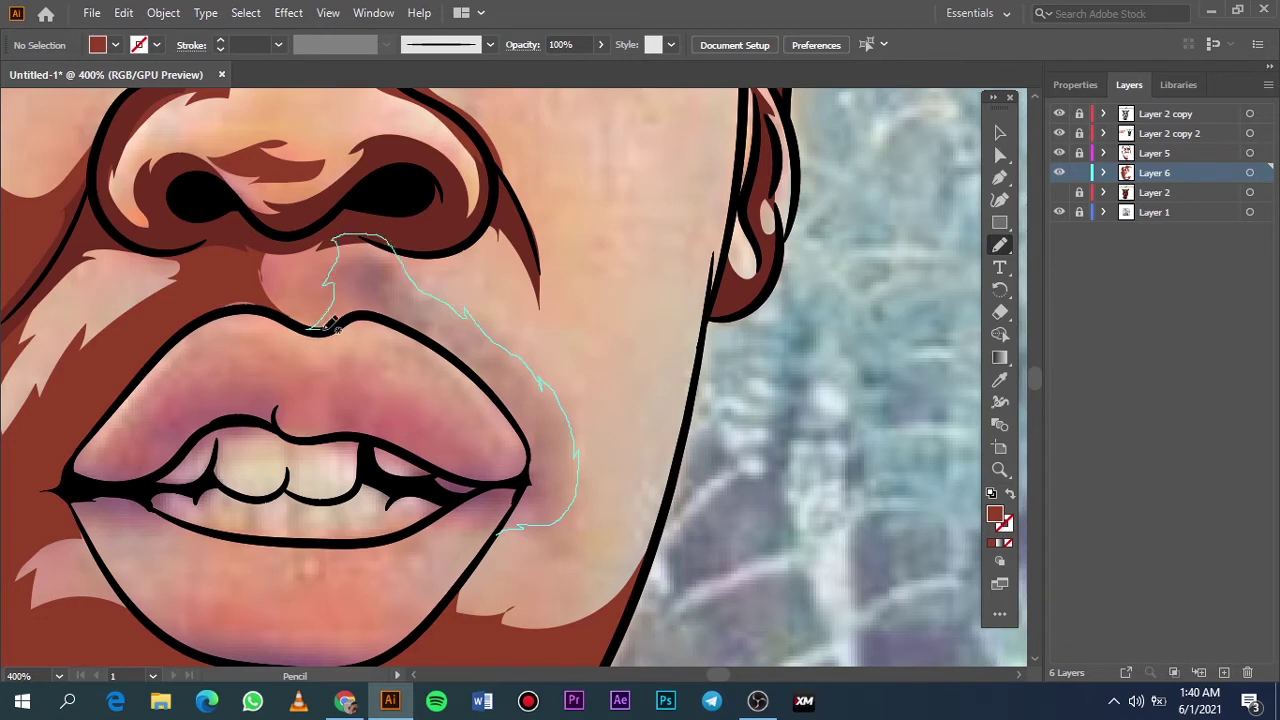
pyautogui.moveTo(331, 322)
pyautogui.mouseDown()
pyautogui.moveTo(500, 528)
pyautogui.moveTo(228, 300)
pyautogui.moveTo(331, 312)
pyautogui.mouseUp()
pyautogui.hotkey('ctrl', '0')
pyautogui.click(1059, 192)
pyautogui.click(1059, 192)
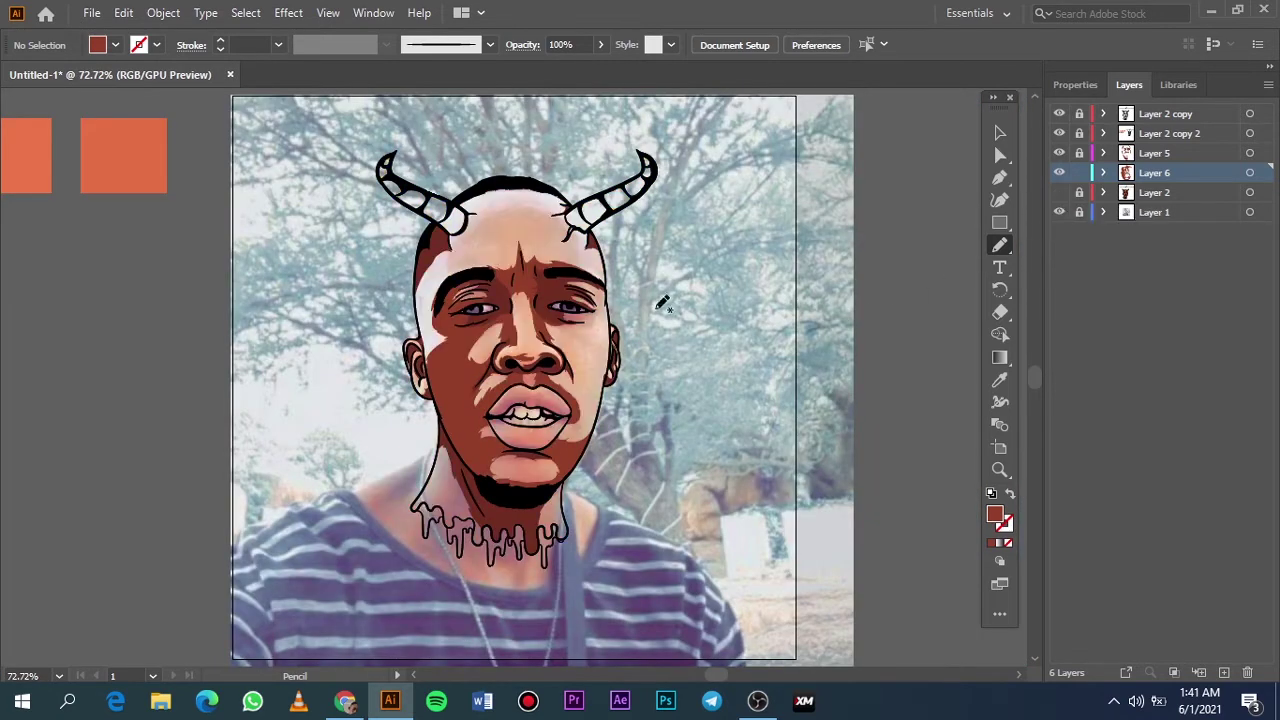
# Add brown shadows near the right eyebrow, face edge and lower eyelid
pyautogui.scroll(3, 600, 330)
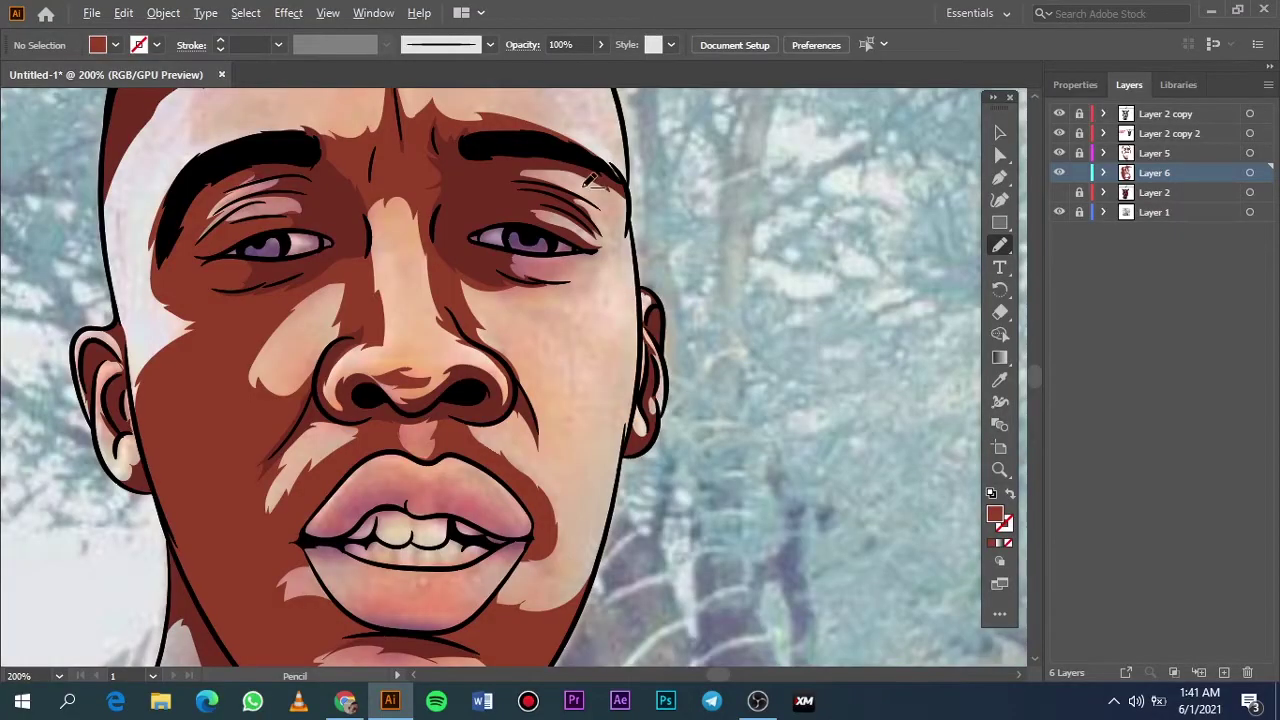
pyautogui.scroll(2, 590, 178)
pyautogui.moveTo(640, 184); pyautogui.dragTo(590, 166)
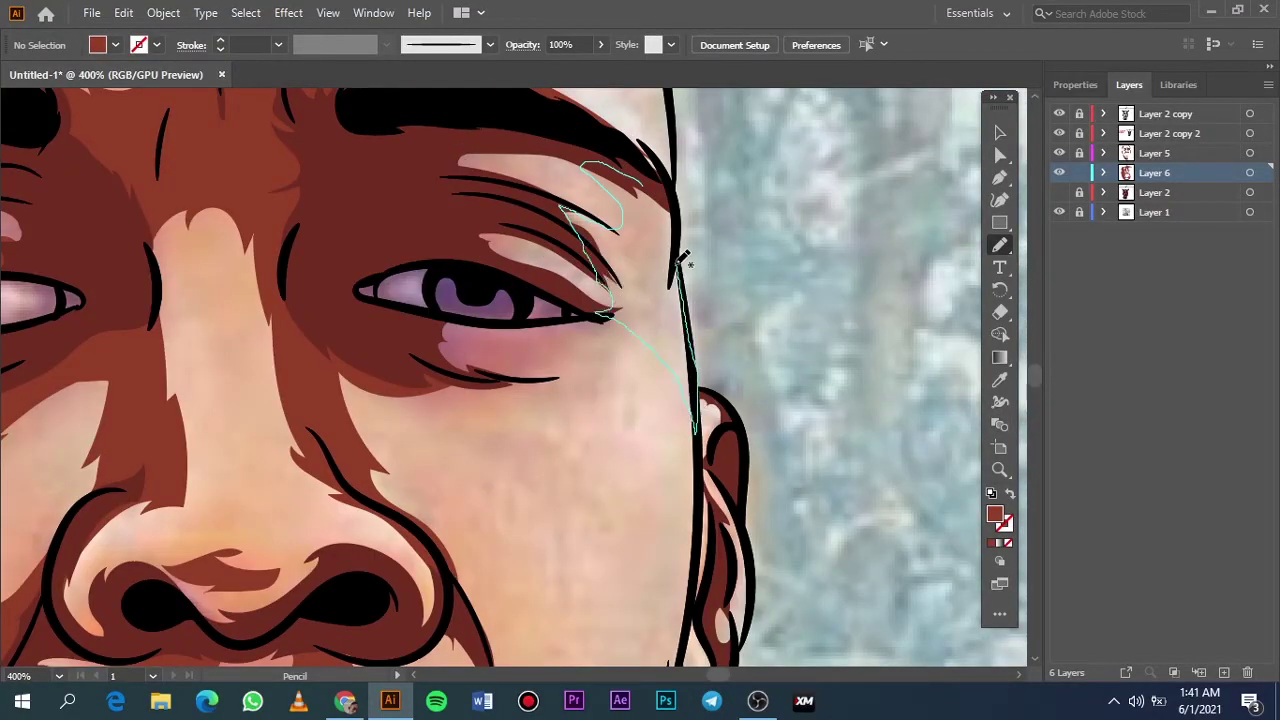
pyautogui.moveTo(680, 366); pyautogui.dragTo(680, 252)
pyautogui.moveTo(517, 372); pyautogui.dragTo(668, 335)
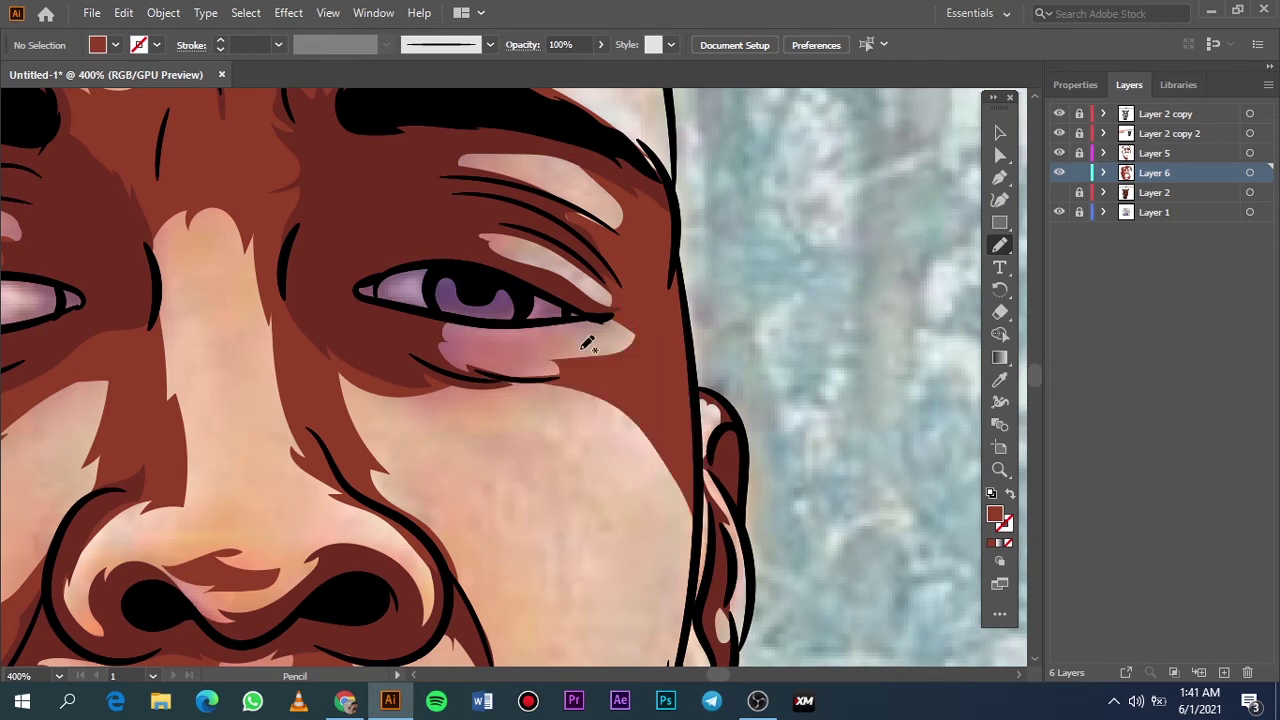
pyautogui.moveTo(541, 340); pyautogui.dragTo(441, 360)
pyautogui.scroll(-5, 543, 316)
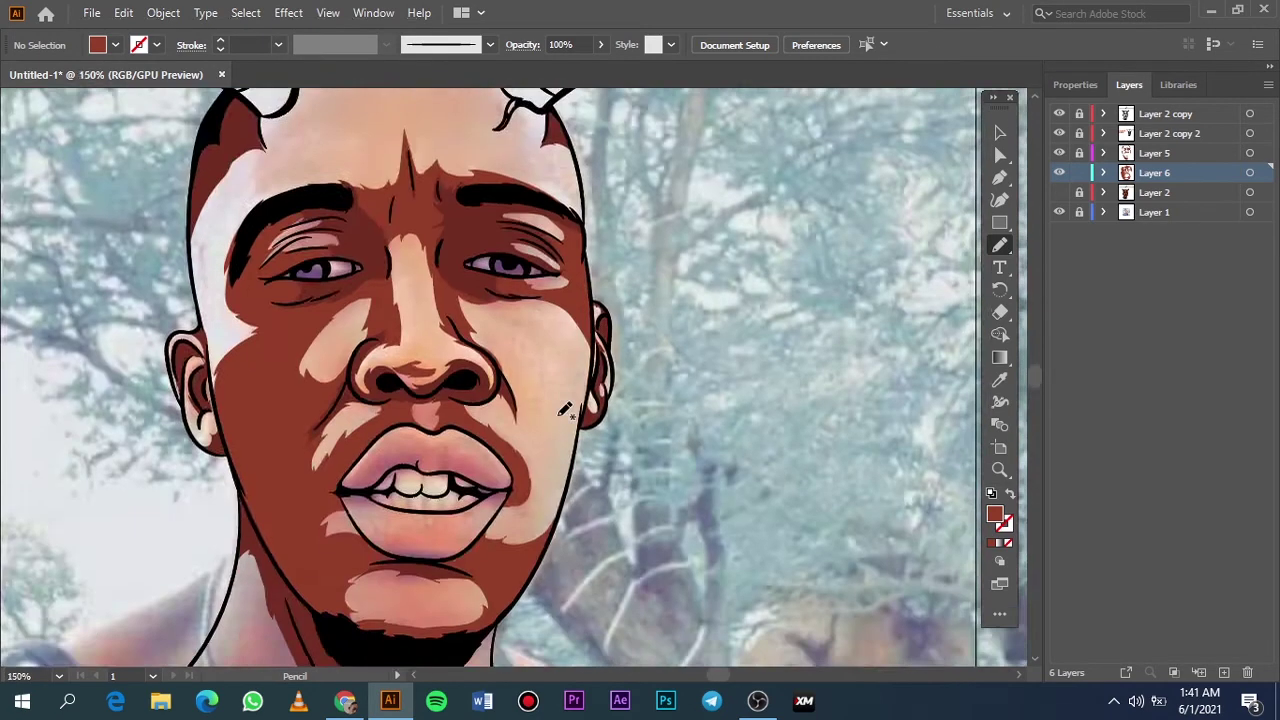
pyautogui.scroll(4, 593, 472)
# Draw a cheek shadow from under the eye to the jaw and check it
pyautogui.moveTo(386, 213); pyautogui.dragTo(516, 226)
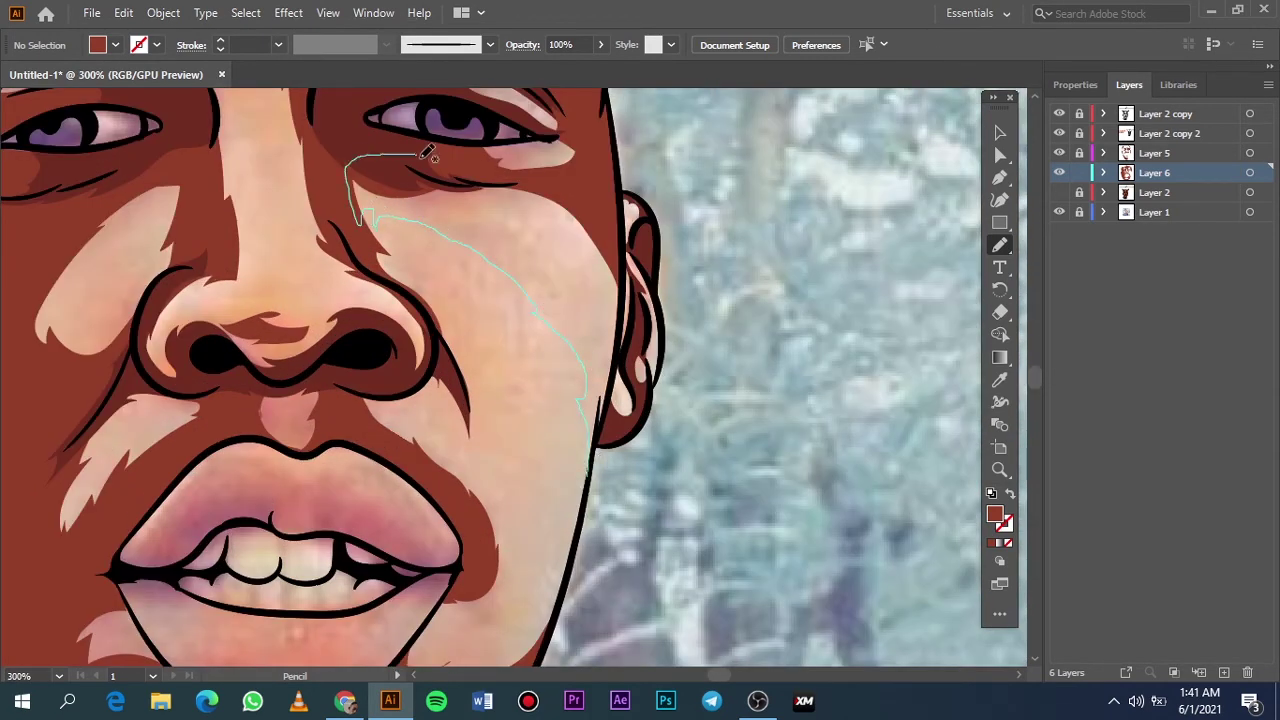
pyautogui.moveTo(617, 343); pyautogui.dragTo(596, 520)
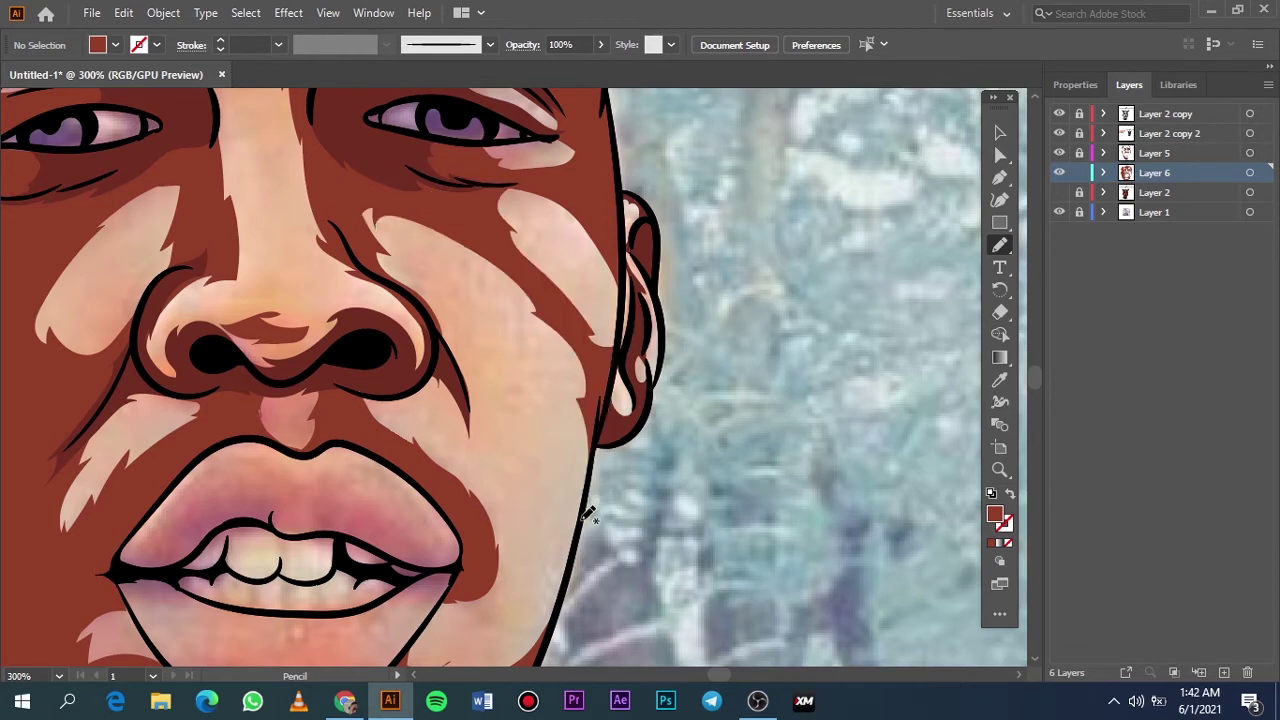
pyautogui.hotkey('ctrl', '0')
pyautogui.click(1061, 212)
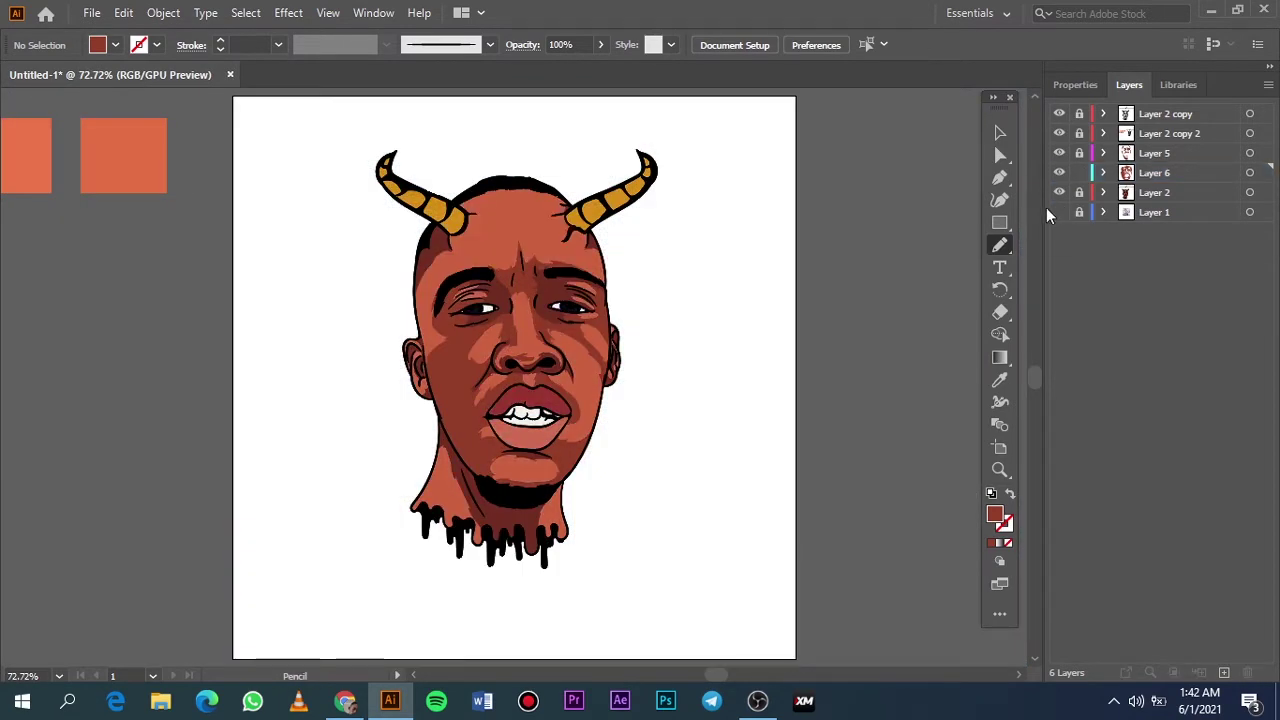
pyautogui.click(1059, 192)
pyautogui.click(1059, 212)
# Trace the forehead shading shape across the eyebrows along the light area's edge
pyautogui.scroll(5, 510, 243)
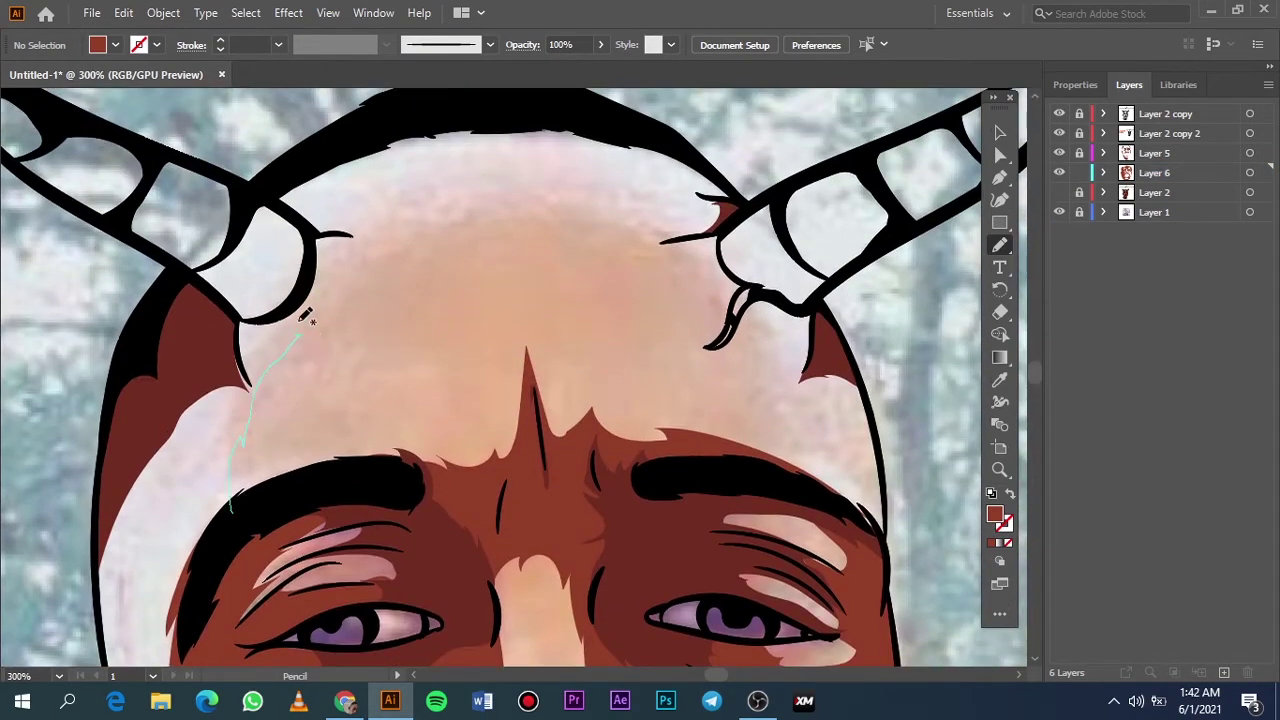
pyautogui.moveTo(652, 212); pyautogui.dragTo(686, 156)
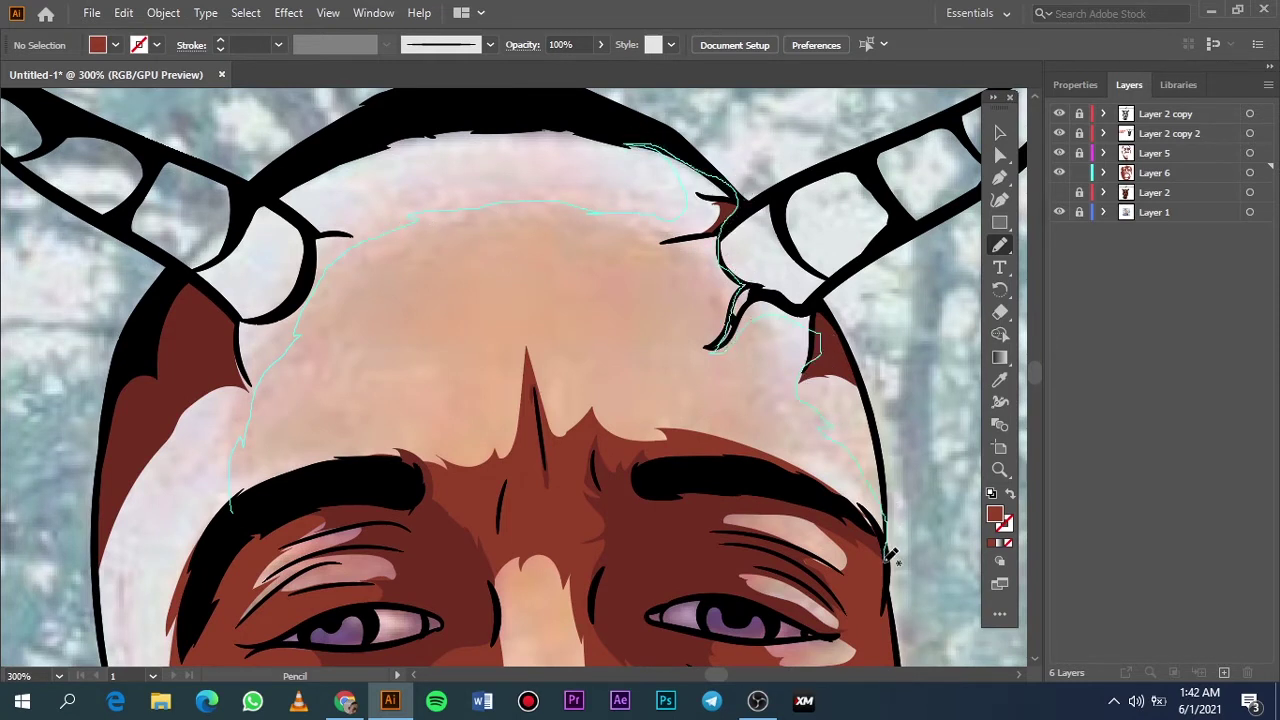
pyautogui.moveTo(755, 452); pyautogui.dragTo(235, 505)
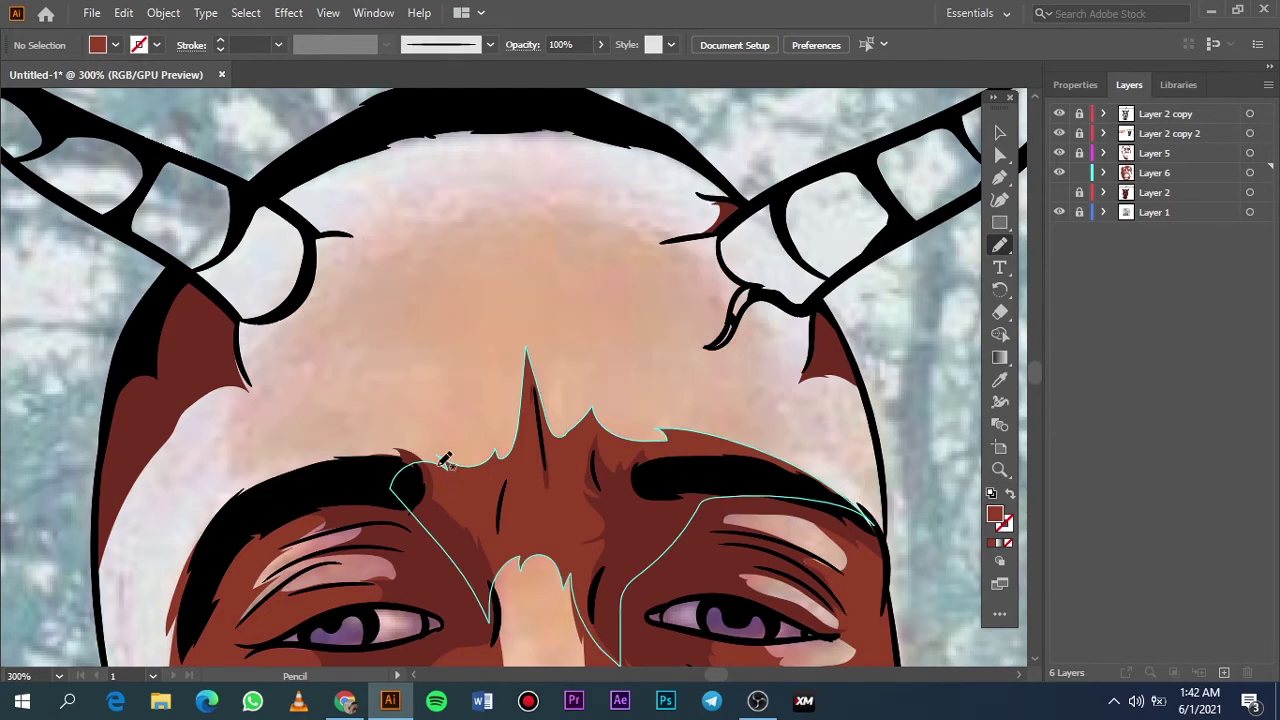
pyautogui.hotkey('ctrl', '0')
pyautogui.hscroll(-5, 200, 357)
# Sample a colour from the artwork and hide the coloured artwork layer
pyautogui.press('i')
pyautogui.hscroll(4, 583, 351)
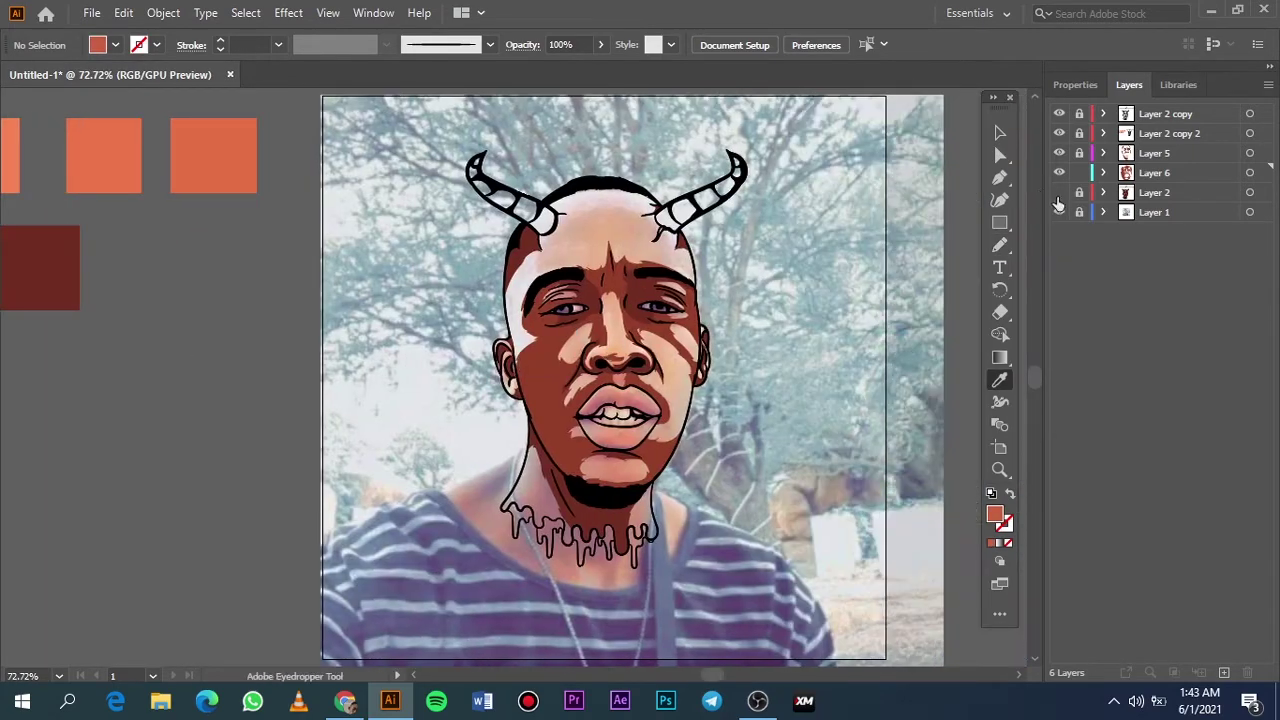
pyautogui.scroll(-1, 583, 351)
pyautogui.click(1059, 192)
pyautogui.click(1059, 192)
pyautogui.scroll(4, 600, 250)
pyautogui.scroll(-1, 600, 250)
# Draw a shading shape from the left horn along the brow, previewing without the photo
pyautogui.press('n')
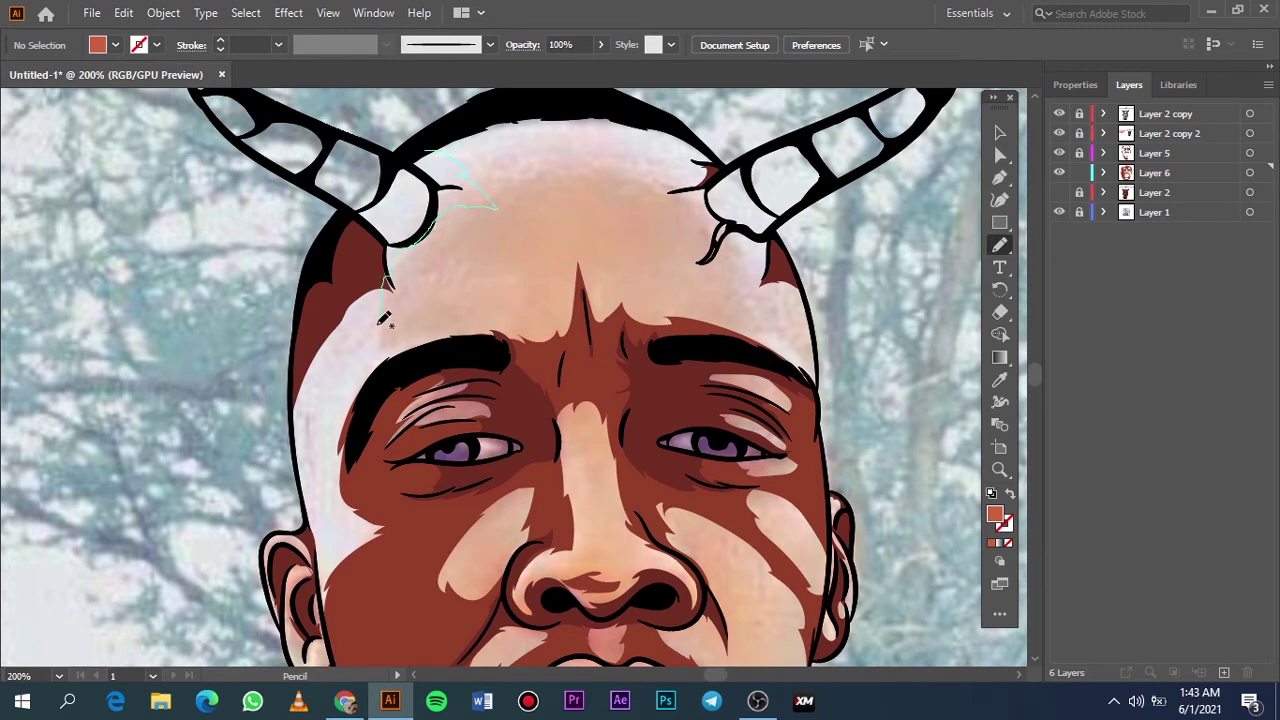
pyautogui.moveTo(383, 318)
pyautogui.mouseDown()
pyautogui.moveTo(557, 366)
pyautogui.moveTo(540, 199)
pyautogui.mouseUp()
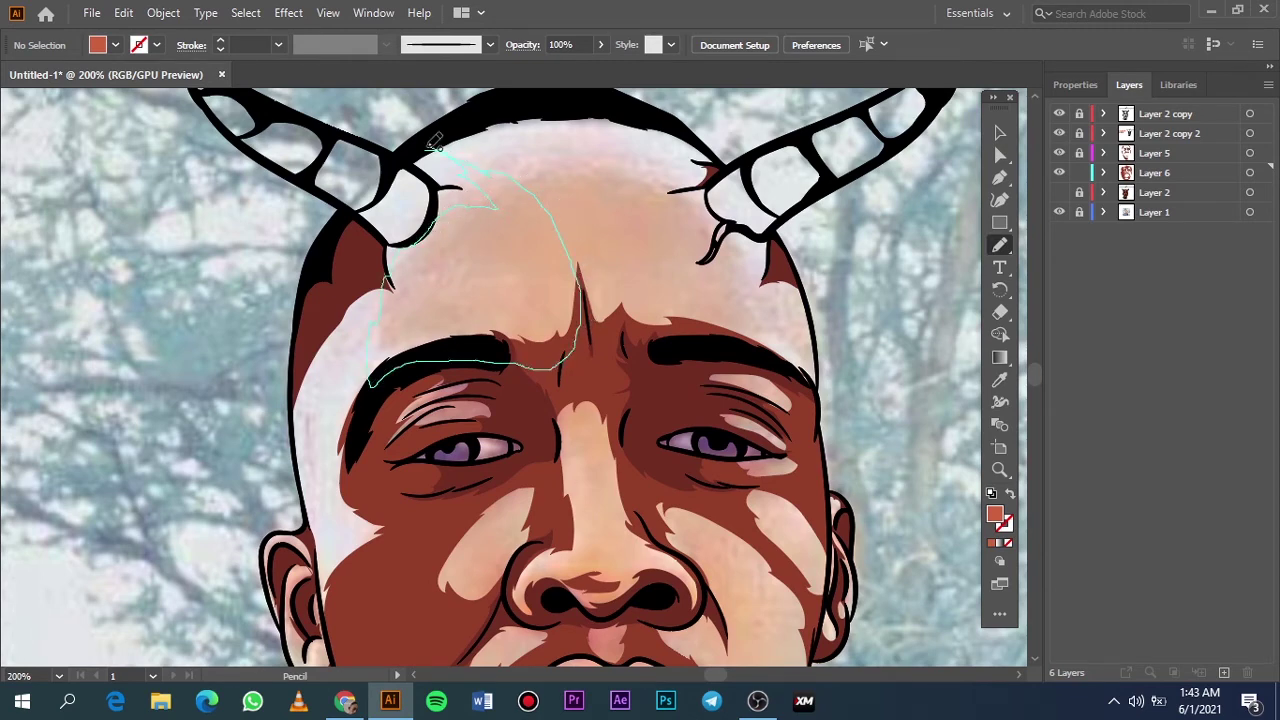
pyautogui.scroll(3, 435, 140)
pyautogui.moveTo(457, 166)
pyautogui.mouseDown()
pyautogui.moveTo(408, 391)
pyautogui.moveTo(448, 191)
pyautogui.moveTo(722, 341)
pyautogui.mouseUp()
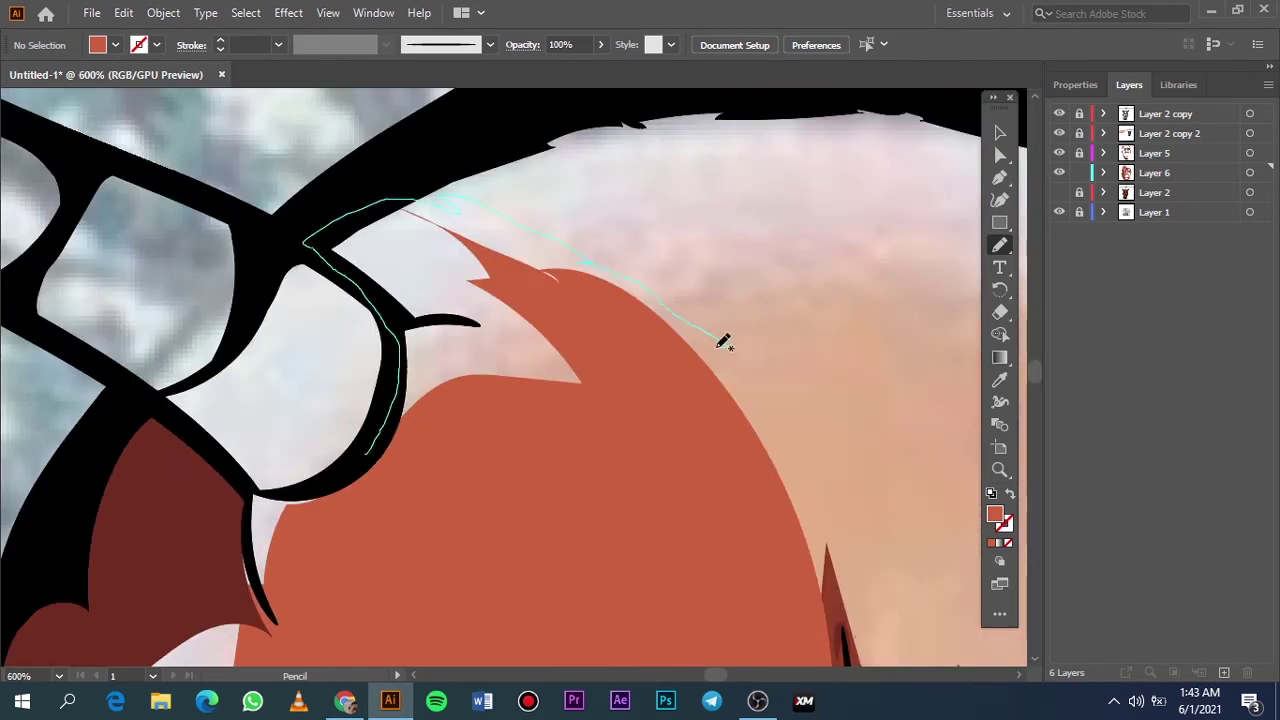
pyautogui.scroll(-3, 463, 543)
pyautogui.scroll(-5, 463, 543)
pyautogui.click(1059, 211)
# Recolor the forehead shading shape to saturation 73 and brightness 70
pyautogui.press('v')
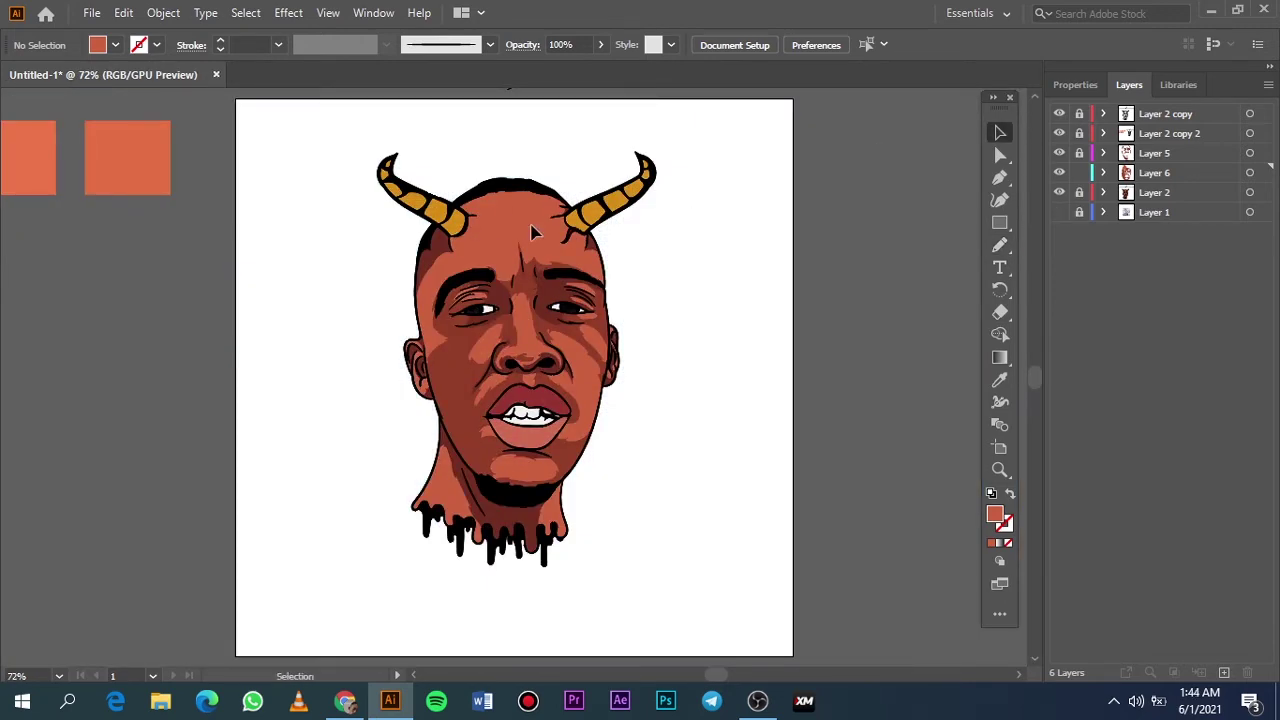
pyautogui.click(533, 232)
pyautogui.scroll(3, 533, 232)
pyautogui.scroll(2, 500, 210)
pyautogui.click(123, 12)
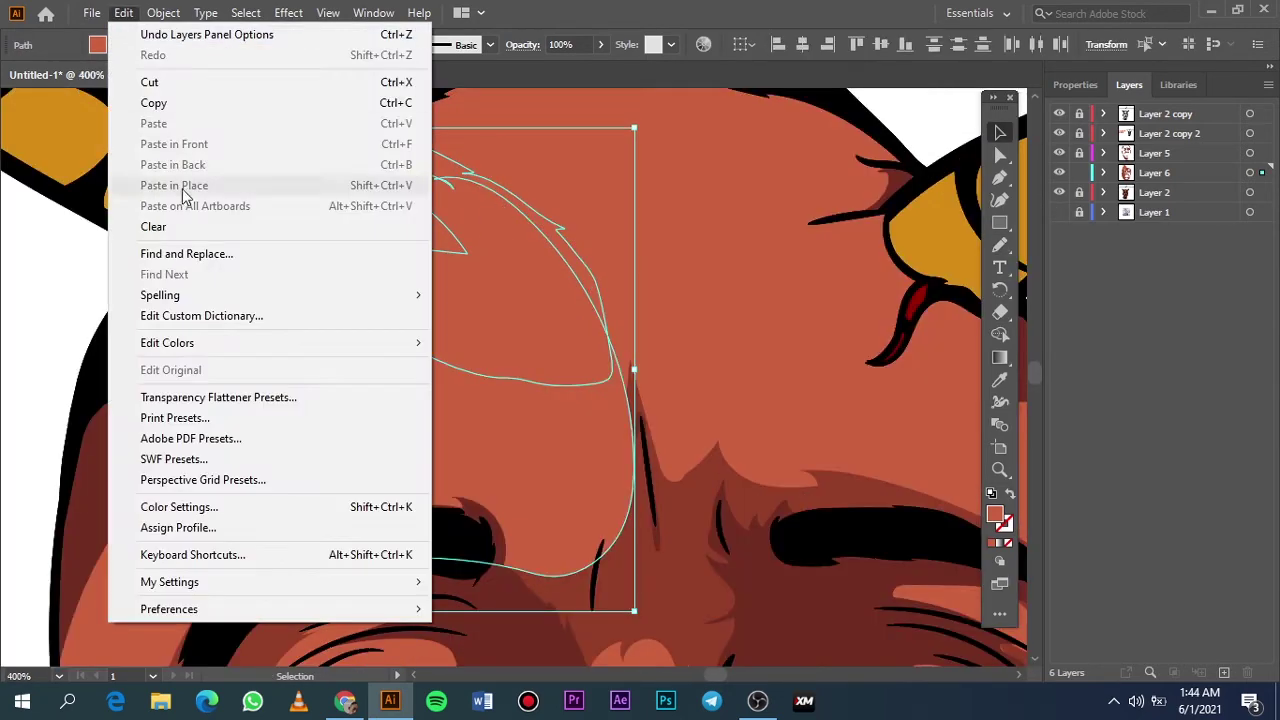
pyautogui.click(495, 342)
pyautogui.moveTo(991, 524); pyautogui.dragTo(985, 500)
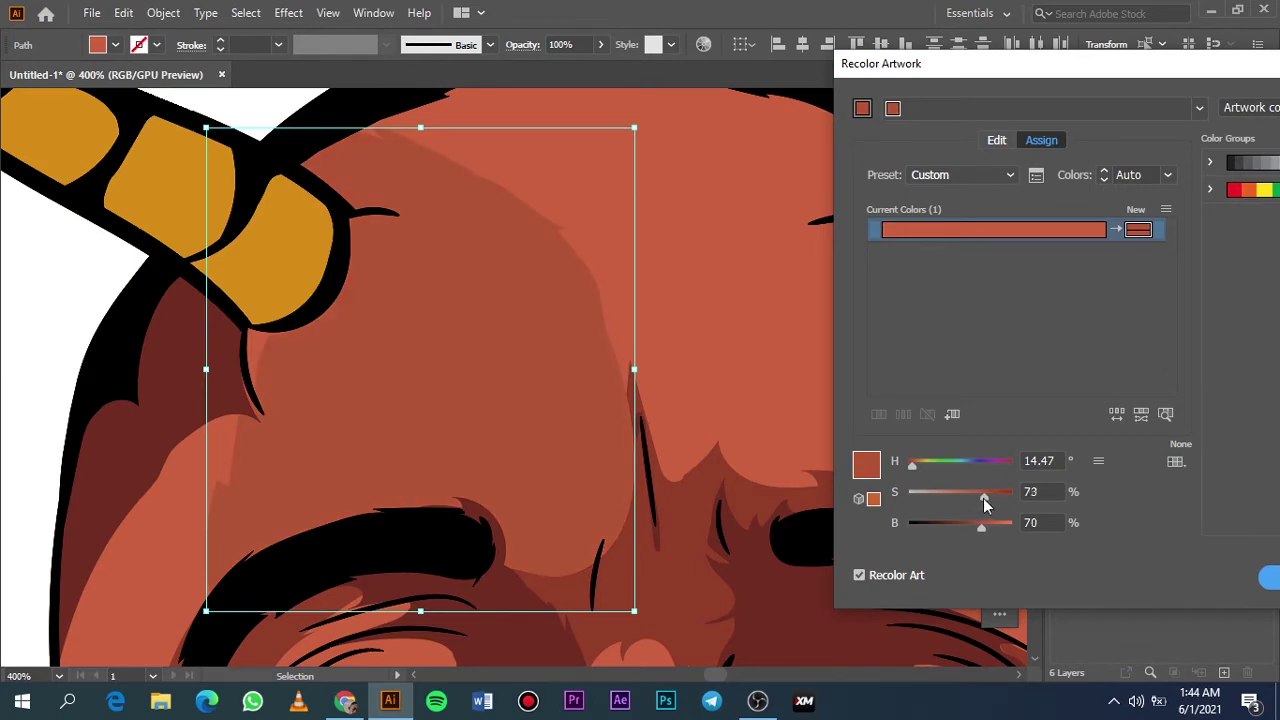
pyautogui.click(1268, 578)
pyautogui.hotkey('ctrl', 'shift', 'a')
pyautogui.hotkey('ctrl', '0')
# Fill the forehead gap near the hairline in red and trace a shape from the horn base
pyautogui.click(1059, 211)
pyautogui.scroll(3, 568, 262)
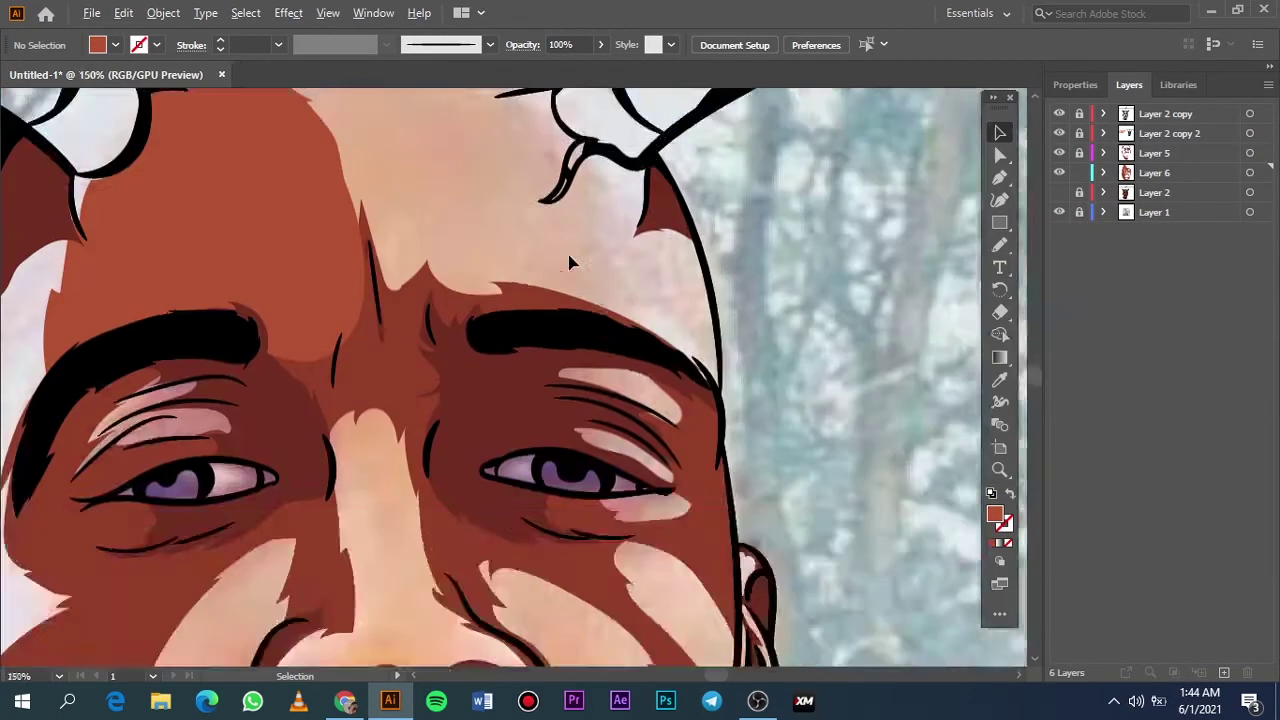
pyautogui.scroll(3, 568, 262)
pyautogui.press('n')
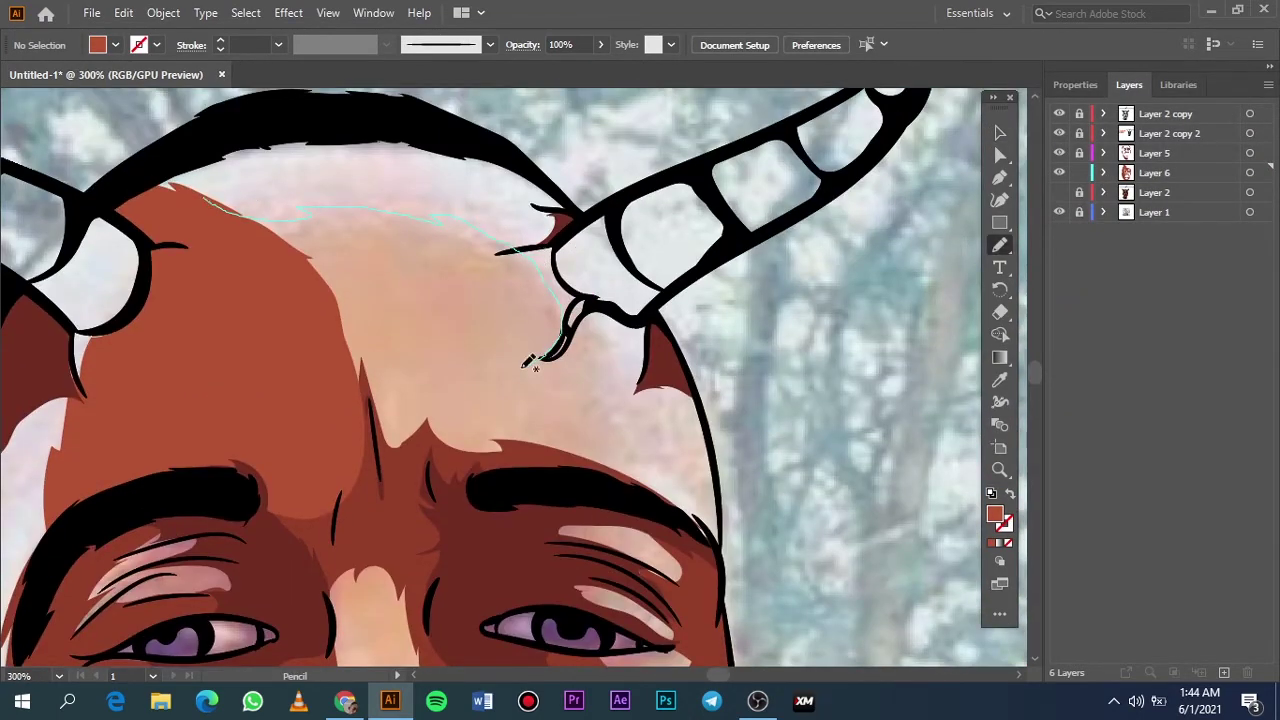
pyautogui.moveTo(528, 362); pyautogui.dragTo(380, 392)
pyautogui.moveTo(557, 268); pyautogui.dragTo(480, 252)
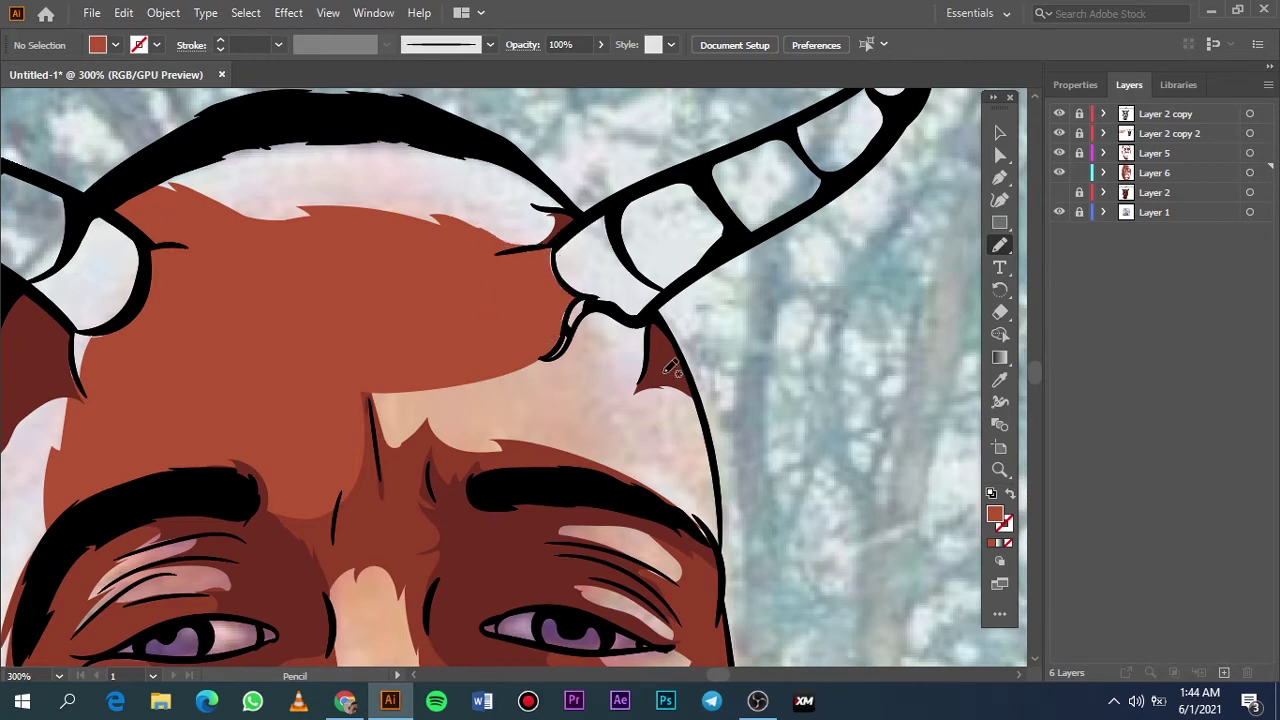
pyautogui.moveTo(591, 304); pyautogui.dragTo(711, 548)
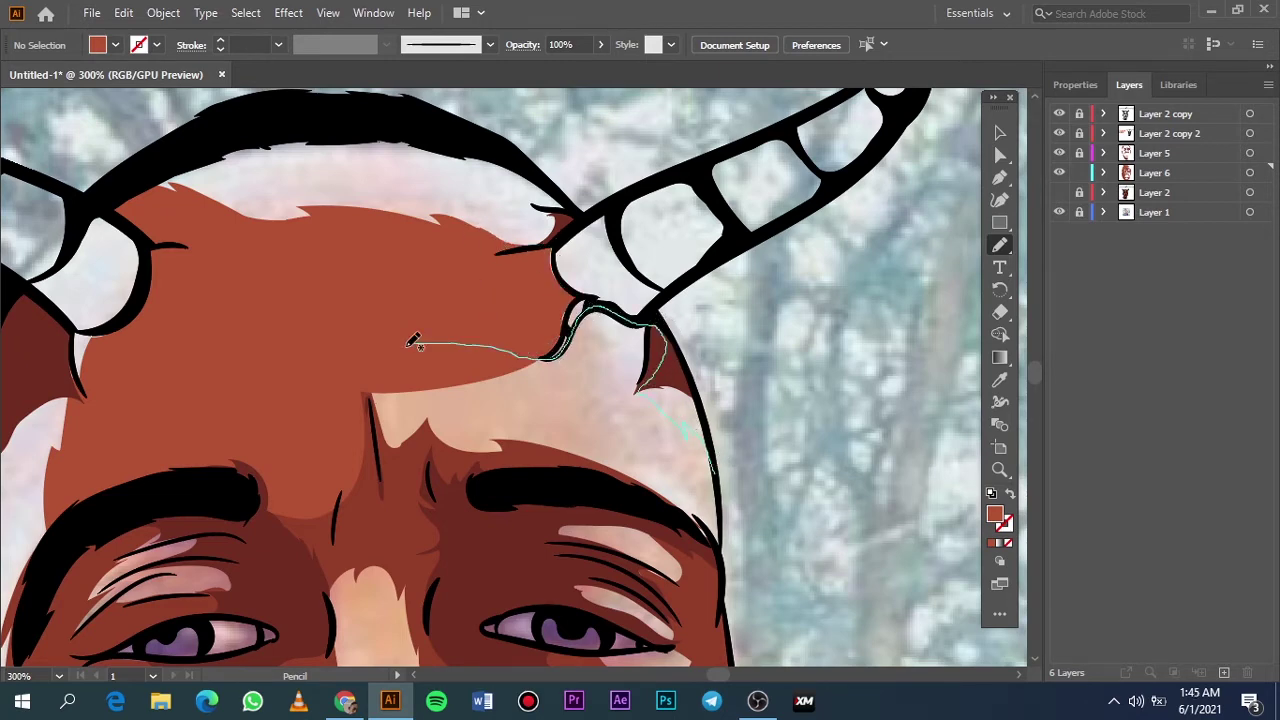
pyautogui.moveTo(722, 460); pyautogui.dragTo(720, 440)
# Patch the remaining gaps at the horn base and preview without the photo
pyautogui.scroll(5, 720, 440)
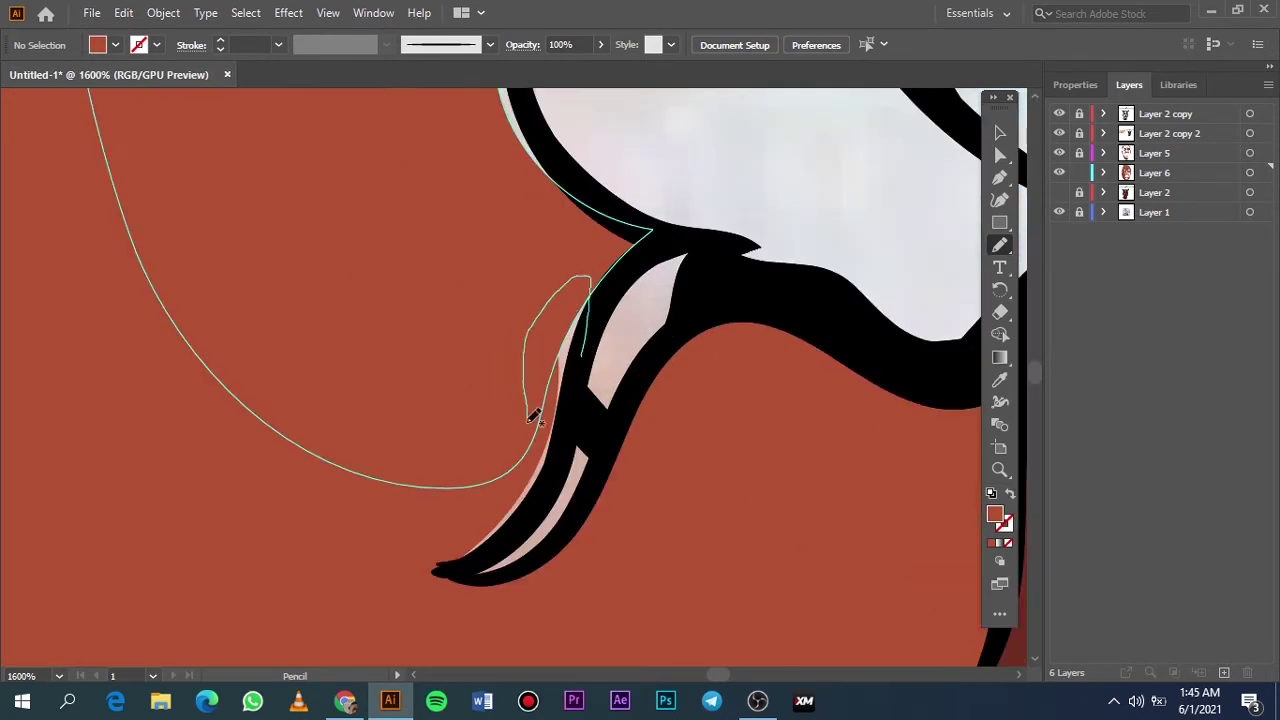
pyautogui.moveTo(585, 282); pyautogui.dragTo(585, 440)
pyautogui.moveTo(540, 90); pyautogui.dragTo(500, 277)
pyautogui.hotkey('ctrl', '0')
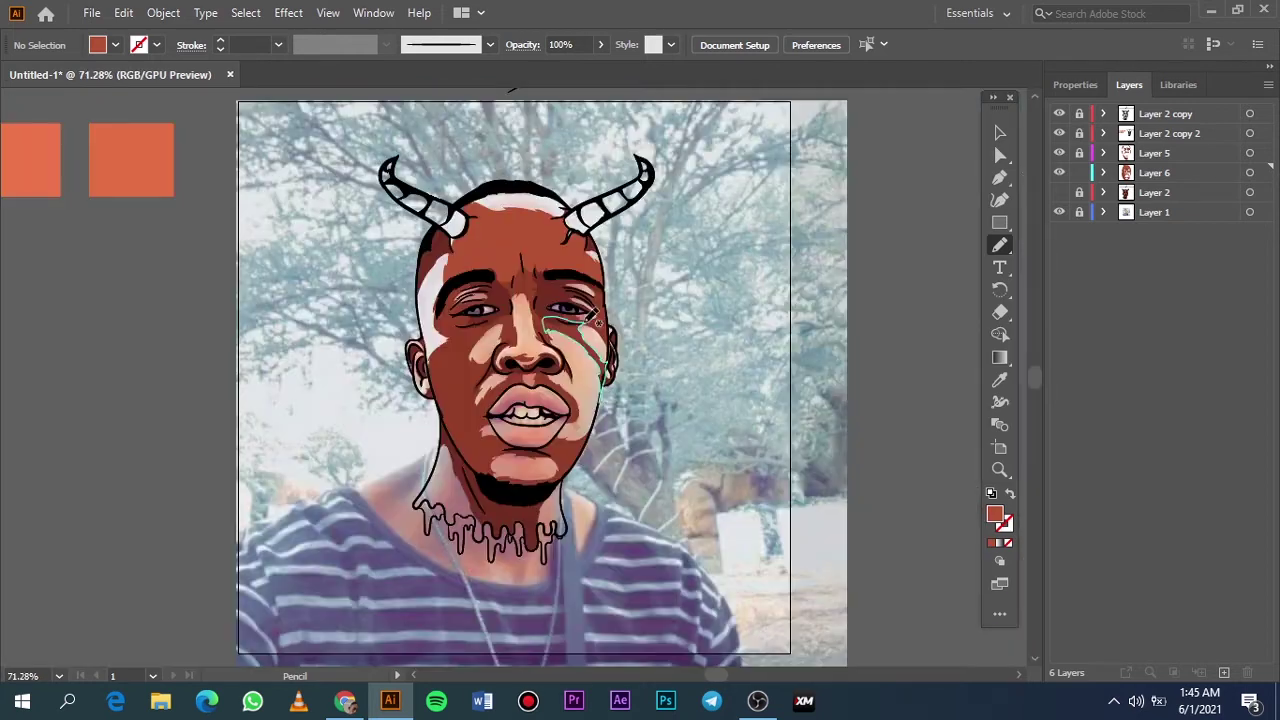
pyautogui.click(1059, 212)
# Create a new highlight layer above Layer 2 and sample a light orange colour
pyautogui.click(1160, 192)
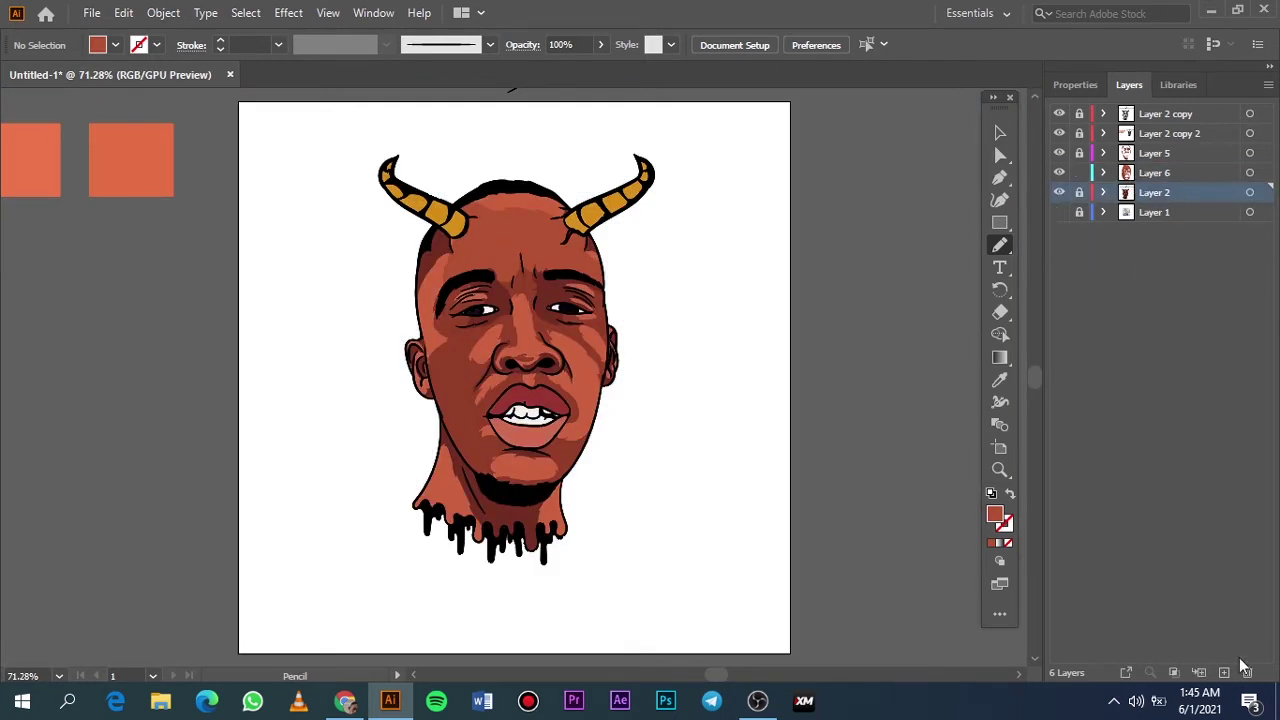
pyautogui.click(1224, 672)
pyautogui.hscroll(-3, 128, 227)
pyautogui.hscroll(-5, 120, 191)
pyautogui.hscroll(5, 120, 191)
pyautogui.press('i')
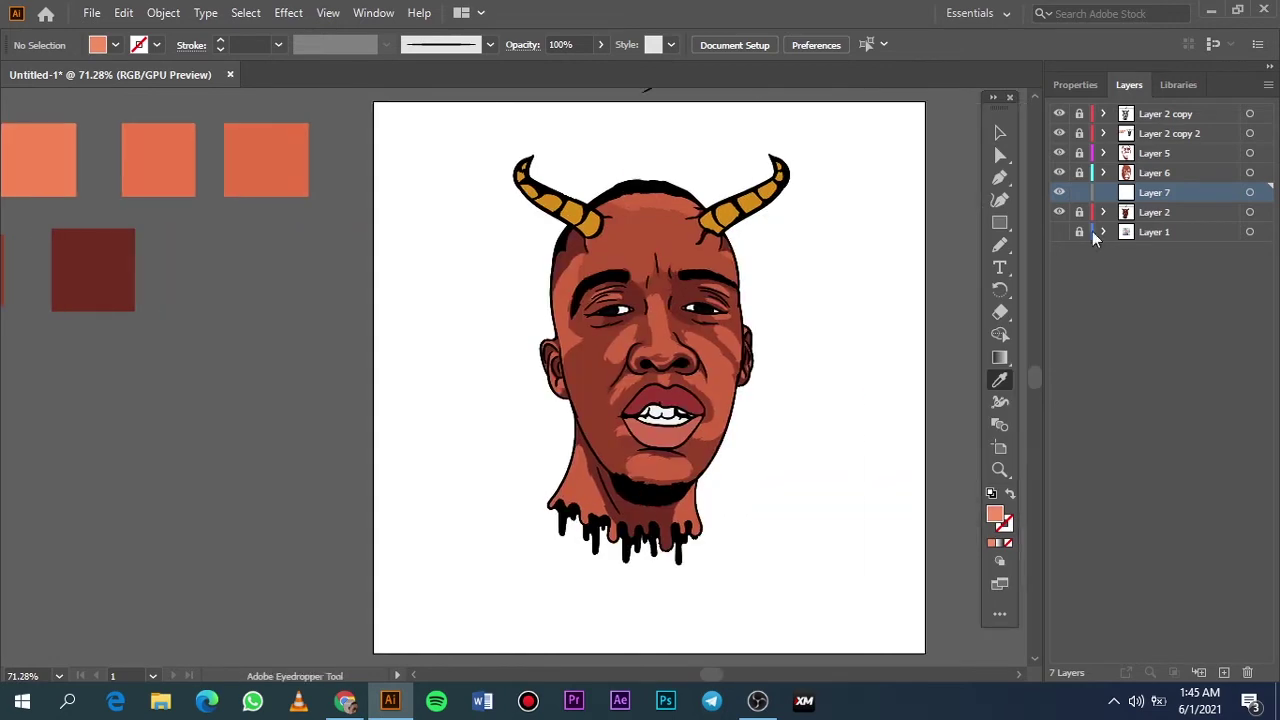
pyautogui.click(1059, 231)
# Draw a light orange highlight on the left cheek
pyautogui.scroll(5, 680, 340)
pyautogui.press('n')
pyautogui.moveTo(600, 525); pyautogui.dragTo(585, 508)
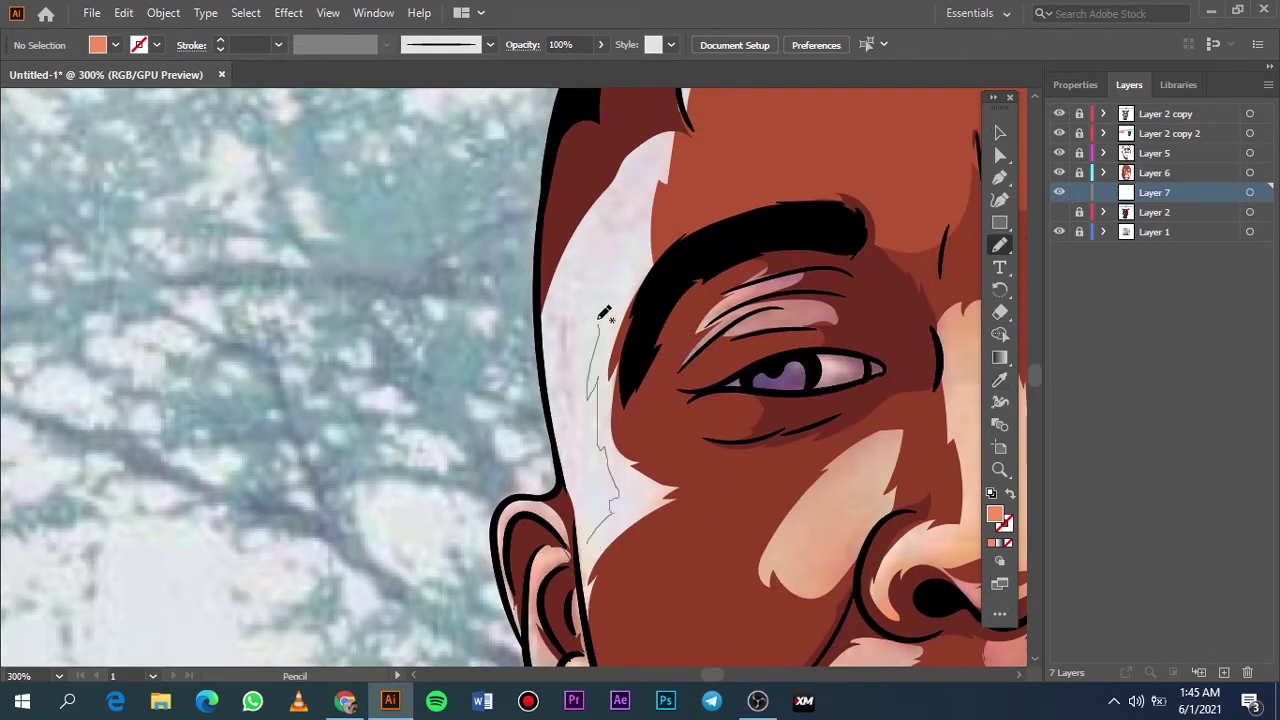
pyautogui.hotkey('ctrl', '0')
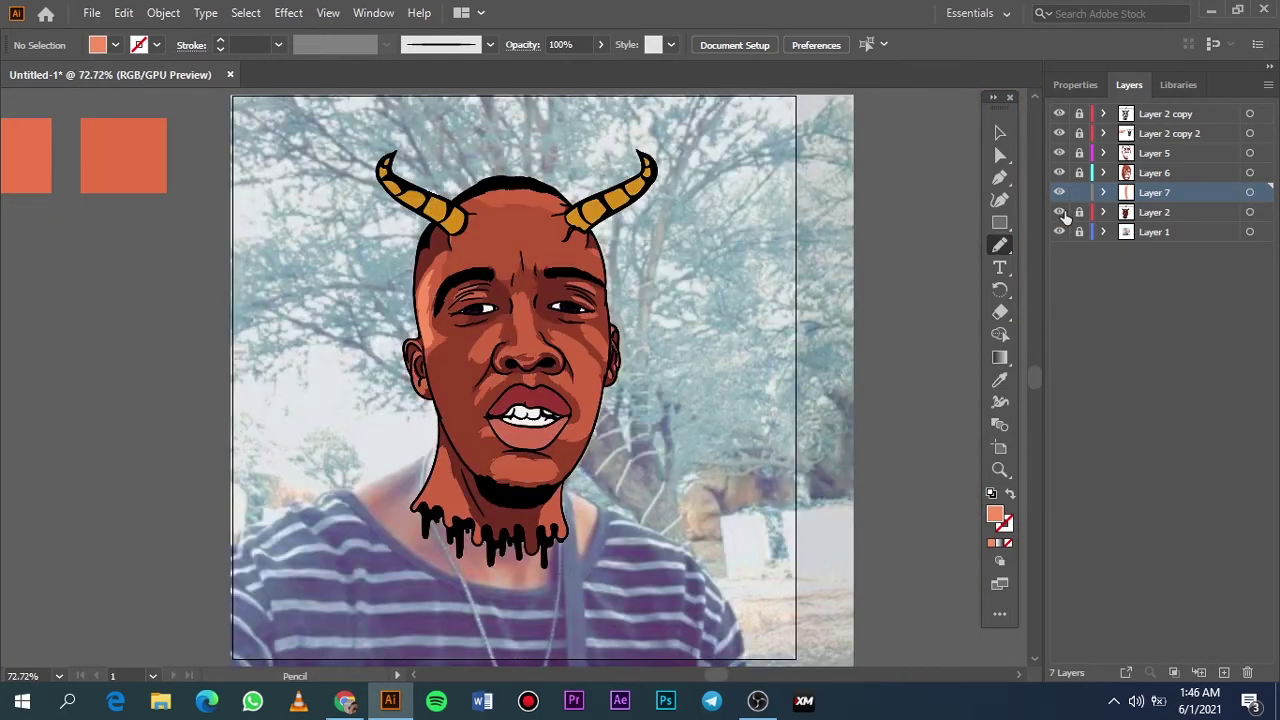
# Add a light orange highlight across the top of the head
pyautogui.scroll(3, 552, 312)
pyautogui.scroll(5, 552, 314)
pyautogui.moveTo(478, 317); pyautogui.dragTo(513, 324)
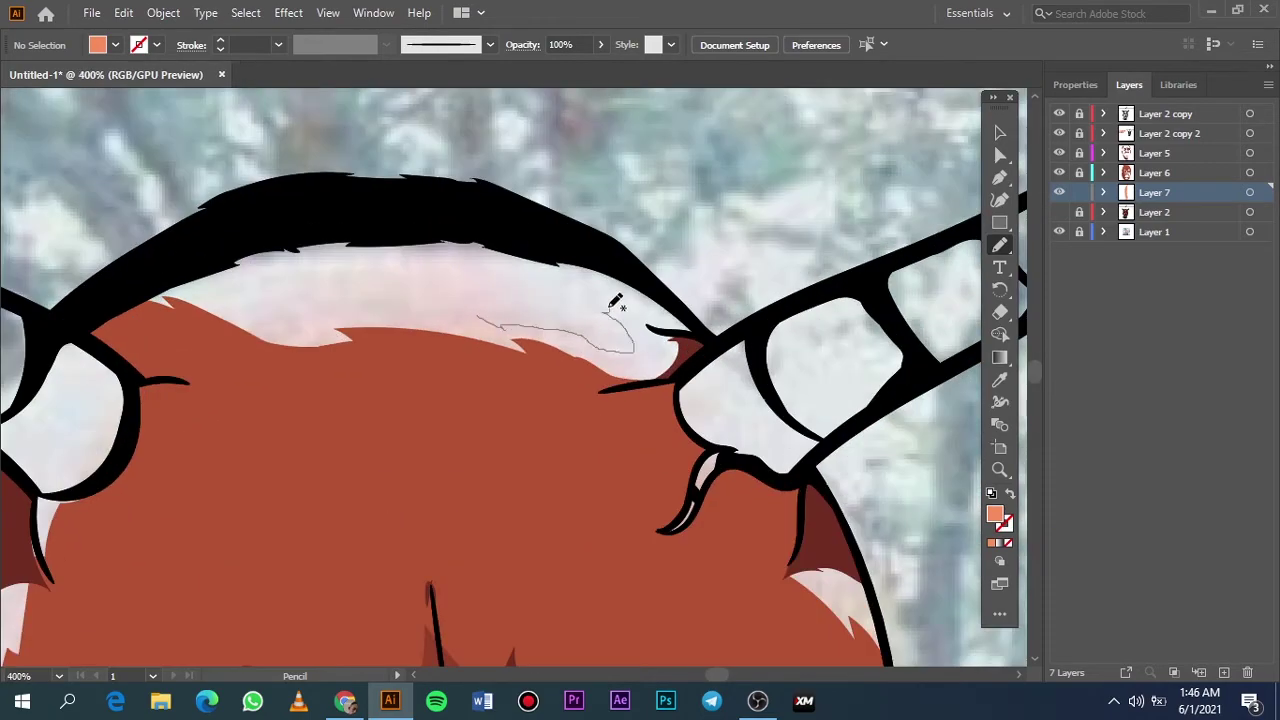
pyautogui.moveTo(607, 311); pyautogui.dragTo(355, 255)
pyautogui.moveTo(200, 285); pyautogui.dragTo(486, 325)
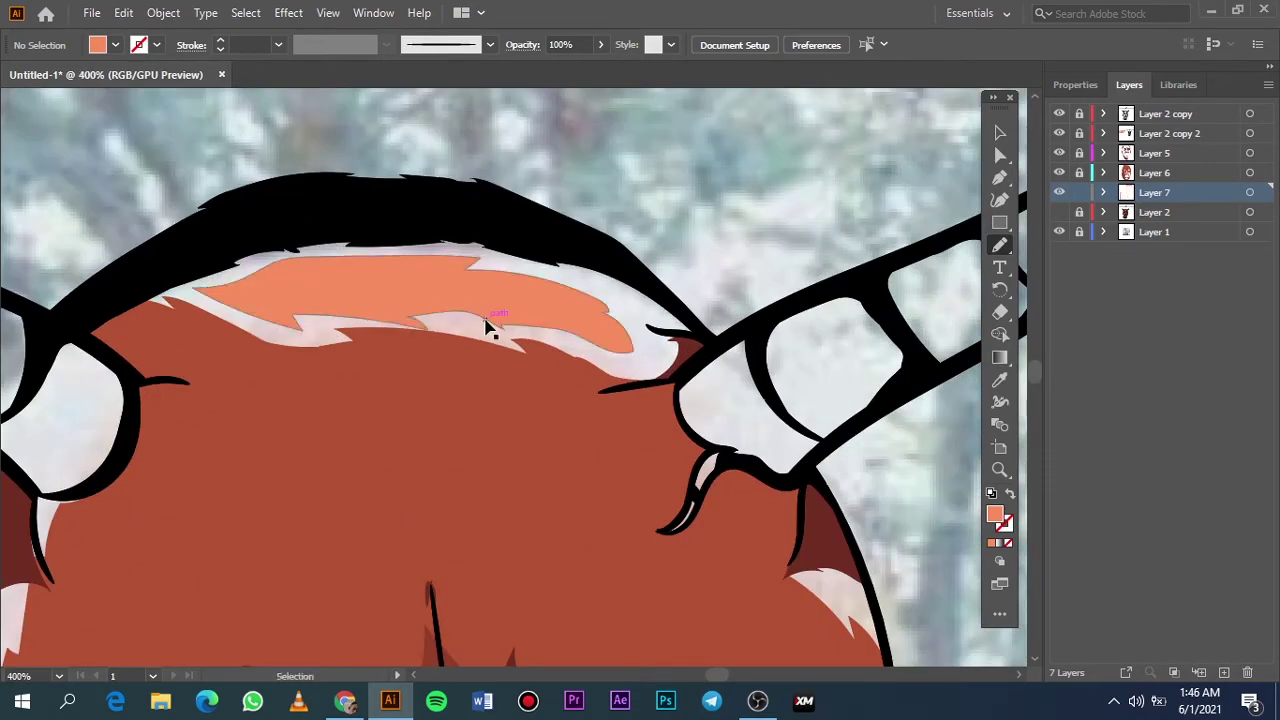
pyautogui.hotkey('ctrl', '0')
# Draw light orange highlights on the left nostril's edge, nostril top and around the right nostril
pyautogui.click(1059, 212)
pyautogui.scroll(5, 749, 217)
pyautogui.scroll(2, 649, 314)
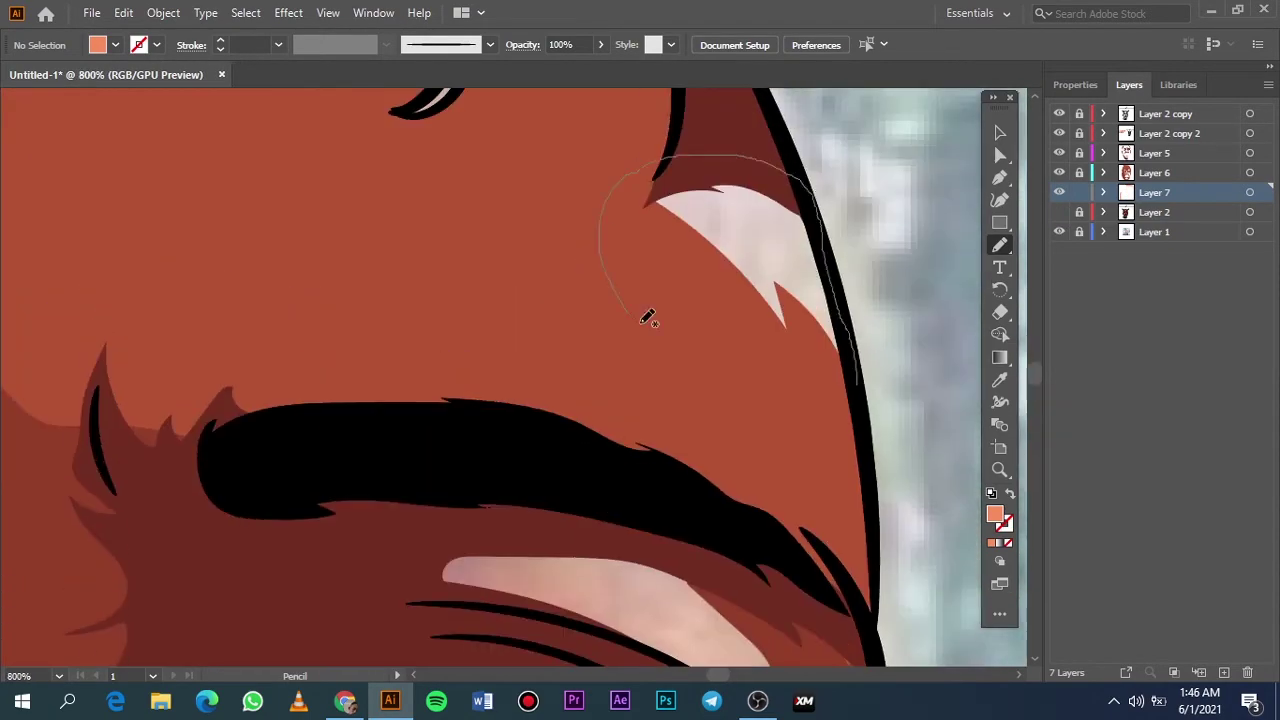
pyautogui.scroll(-3, 649, 314)
pyautogui.scroll(4, 370, 478)
pyautogui.moveTo(370, 478)
pyautogui.mouseDown()
pyautogui.moveTo(514, 337)
pyautogui.moveTo(380, 514)
pyautogui.moveTo(372, 500)
pyautogui.mouseUp()
pyautogui.moveTo(470, 415)
pyautogui.mouseDown()
pyautogui.moveTo(714, 423)
pyautogui.moveTo(509, 386)
pyautogui.moveTo(405, 405)
pyautogui.mouseUp()
pyautogui.moveTo(623, 400); pyautogui.dragTo(818, 536)
pyautogui.click(345, 700)
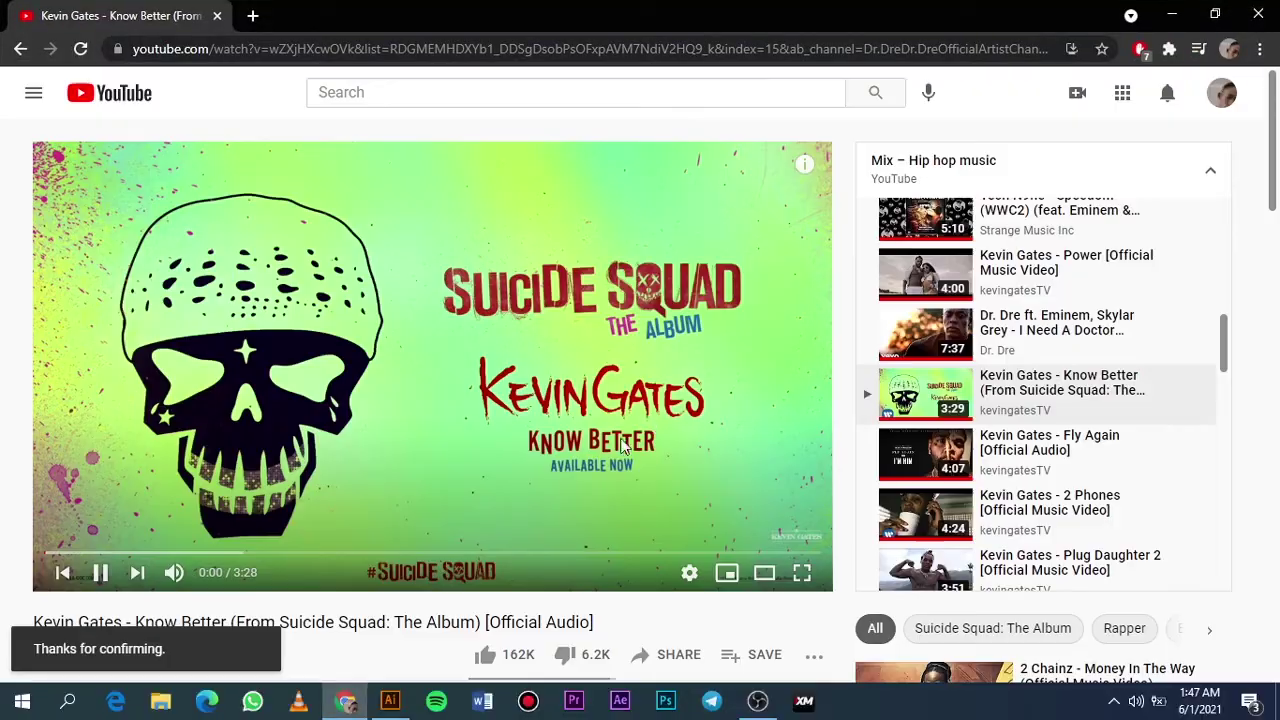
pyautogui.click(390, 700)
# Trace a left-cheek highlight and nose outline, then compare the artwork without the reference photo
pyautogui.scroll(5, 685, 283)
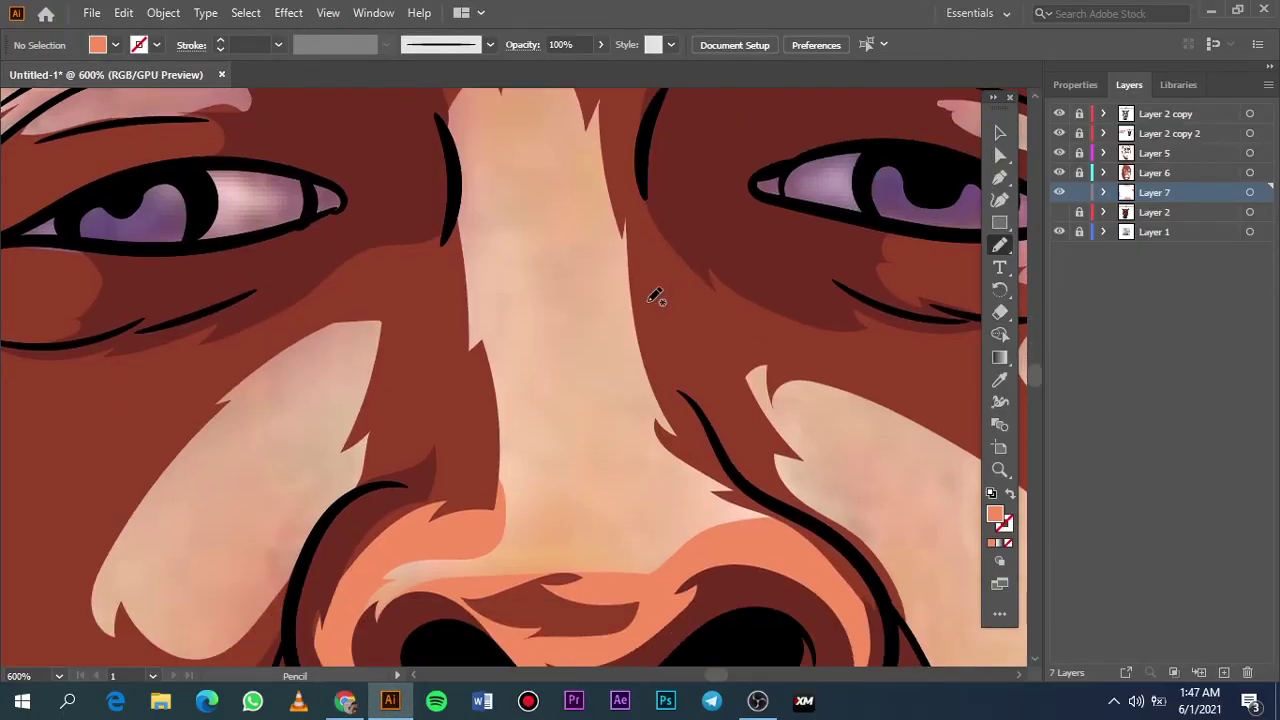
pyautogui.moveTo(258, 422)
pyautogui.mouseDown()
pyautogui.moveTo(157, 520)
pyautogui.moveTo(324, 470)
pyautogui.moveTo(262, 424)
pyautogui.mouseUp()
pyautogui.moveTo(610, 245)
pyautogui.mouseDown()
pyautogui.moveTo(720, 457)
pyautogui.moveTo(737, 528)
pyautogui.mouseUp()
pyautogui.hotkey('ctrl', '0')
pyautogui.click(1059, 212)
pyautogui.click(1059, 232)
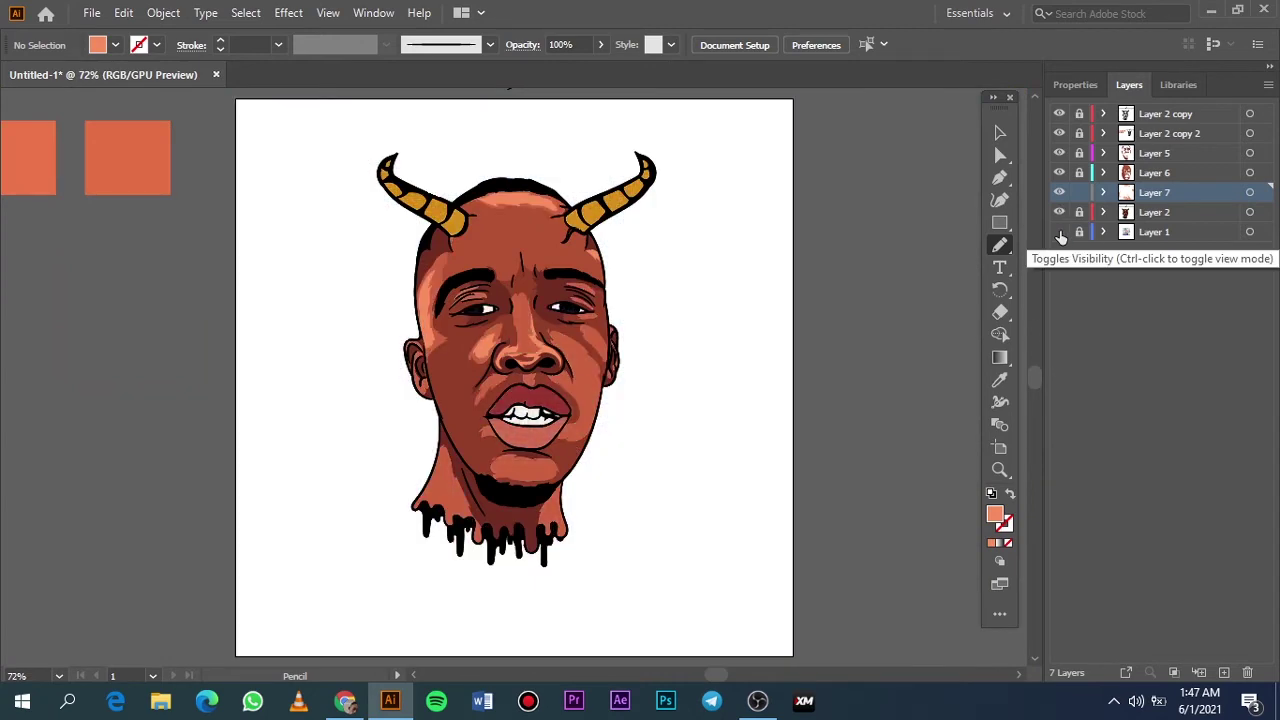
pyautogui.click(1059, 232)
pyautogui.click(1059, 212)
# Add a highlight down the nose bridge and compare it against the photo-free view
pyautogui.scroll(5, 530, 324)
pyautogui.moveTo(487, 245); pyautogui.dragTo(517, 433)
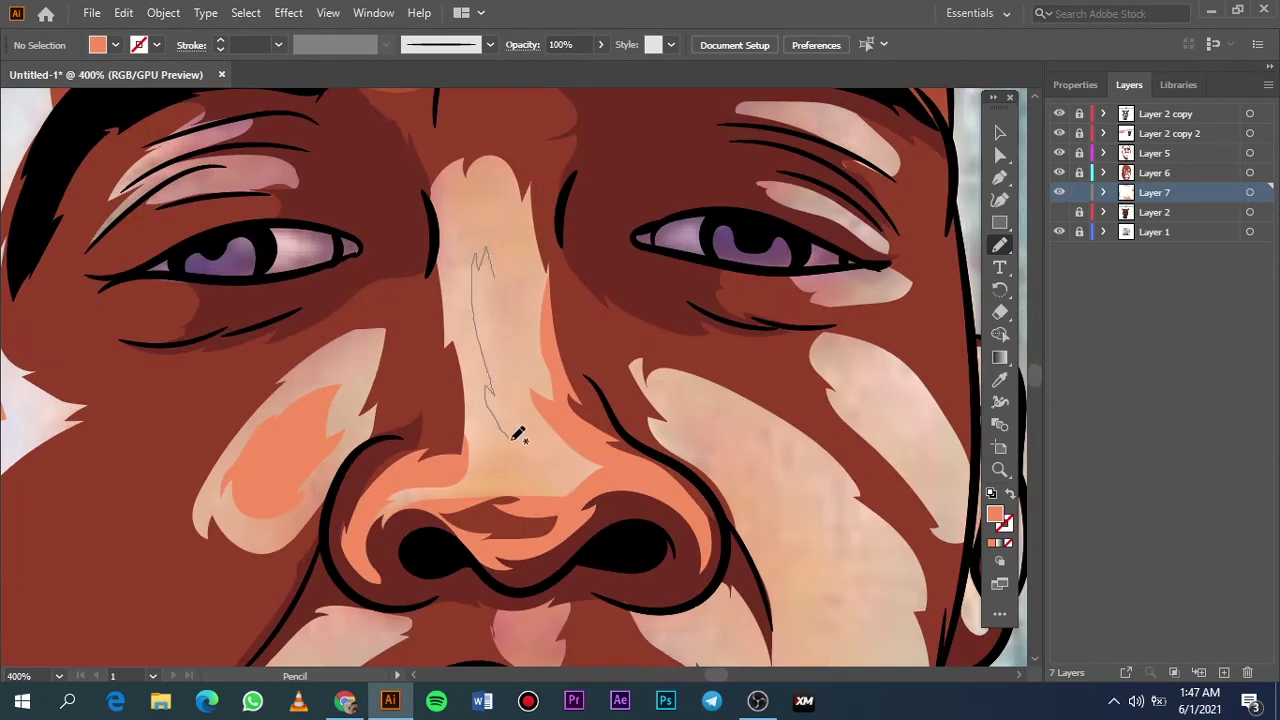
pyautogui.hotkey('ctrl', '0')
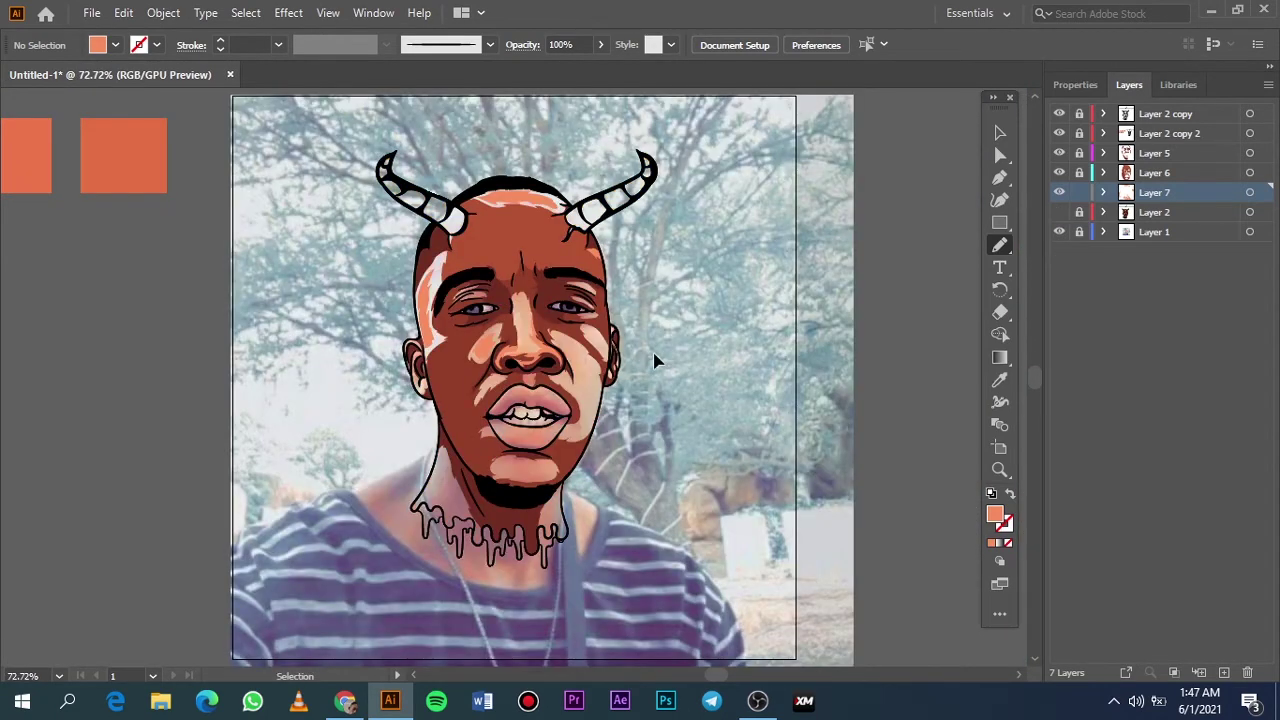
pyautogui.click(1059, 212)
pyautogui.click(1059, 232)
pyautogui.click(1059, 232)
pyautogui.click(1059, 212)
# Draw highlights under the right eyebrow, on the right cheek and beside the nose
pyautogui.scroll(6, 596, 285)
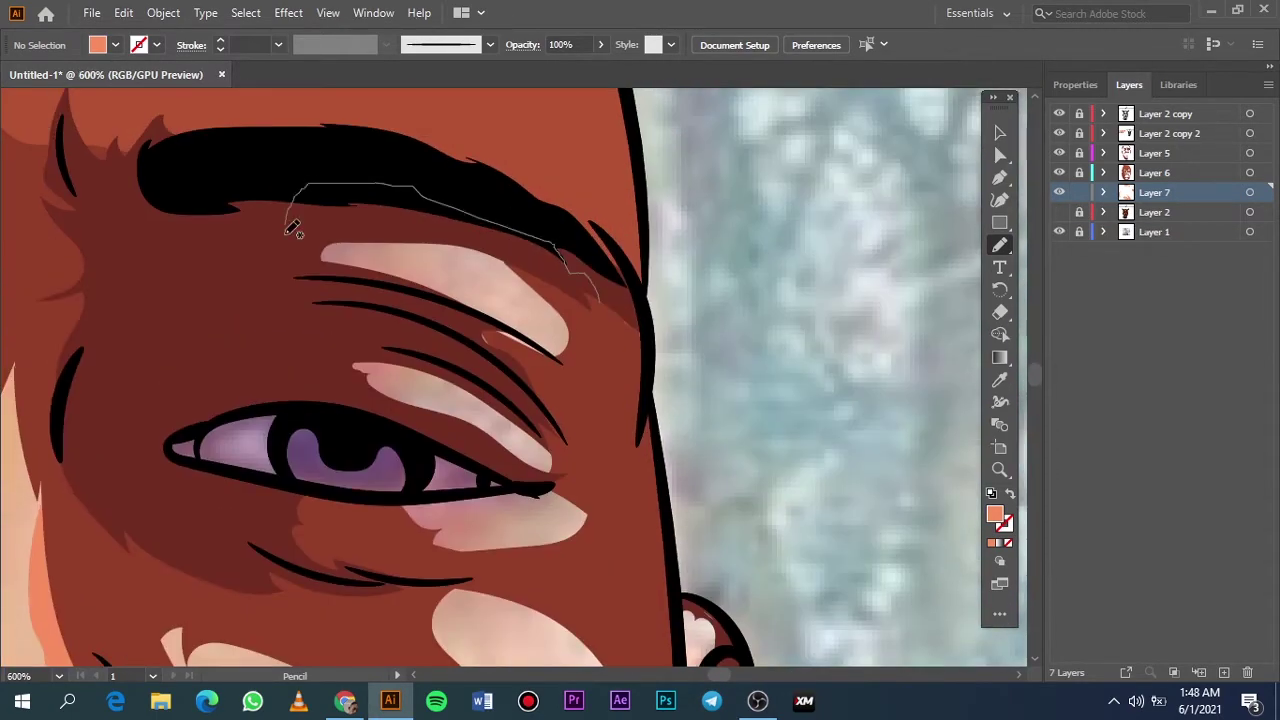
pyautogui.moveTo(292, 228); pyautogui.dragTo(590, 470)
pyautogui.scroll(-3, 590, 470)
pyautogui.scroll(2, 571, 314)
pyautogui.moveTo(530, 275)
pyautogui.mouseDown()
pyautogui.moveTo(607, 350)
pyautogui.moveTo(588, 390)
pyautogui.mouseUp()
pyautogui.scroll(-3, 493, 535)
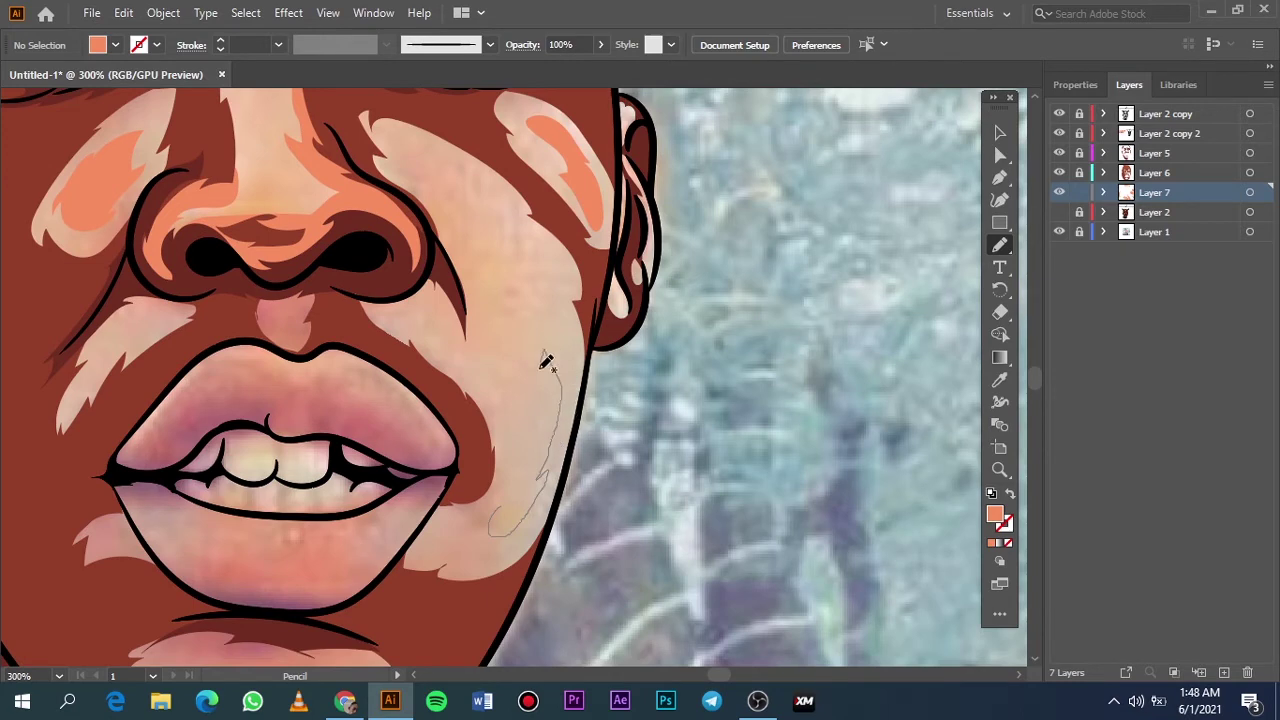
pyautogui.moveTo(524, 438); pyautogui.dragTo(492, 530)
pyautogui.moveTo(542, 296); pyautogui.dragTo(495, 255)
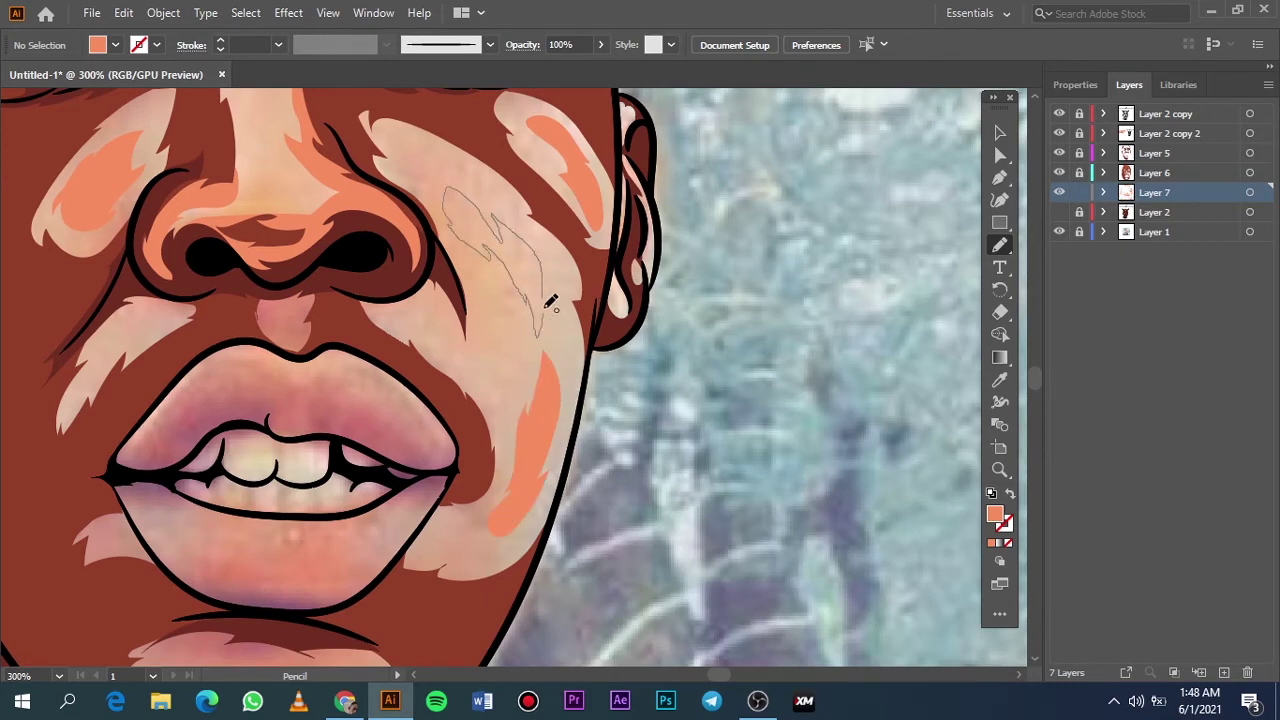
pyautogui.hotkey('ctrl', '0')
pyautogui.click(1062, 212)
pyautogui.click(1064, 213)
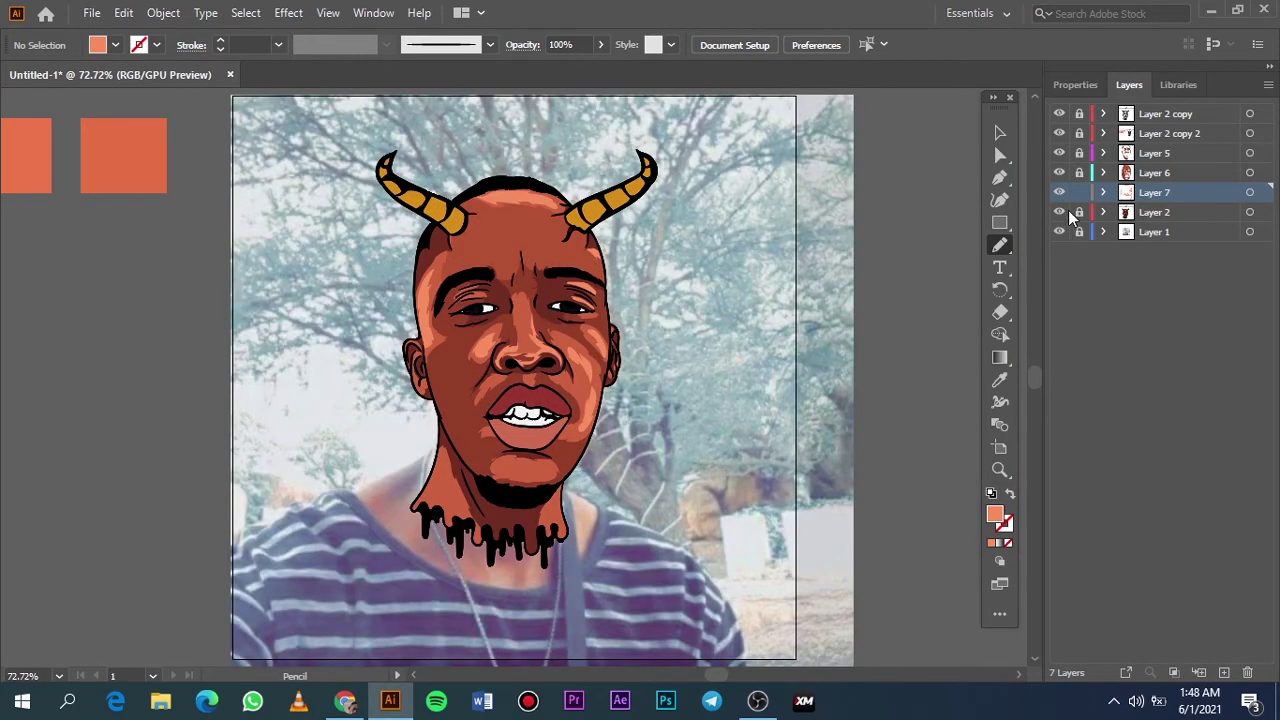
pyautogui.click(1059, 212)
# Draw light orange highlights over the lower lip and beside the chin, then hide the reference photo
pyautogui.scroll(10, 532, 432)
pyautogui.moveTo(468, 443); pyautogui.dragTo(255, 313)
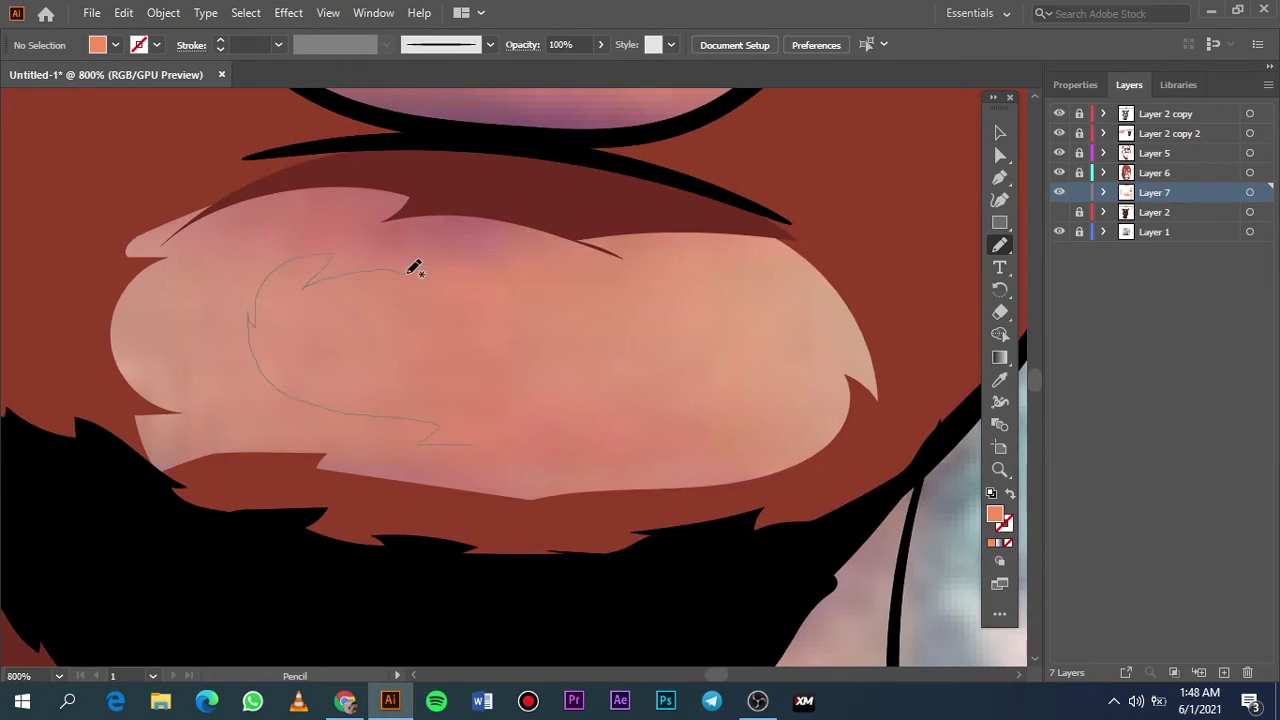
pyautogui.moveTo(684, 270); pyautogui.dragTo(588, 462)
pyautogui.scroll(-2, 418, 470)
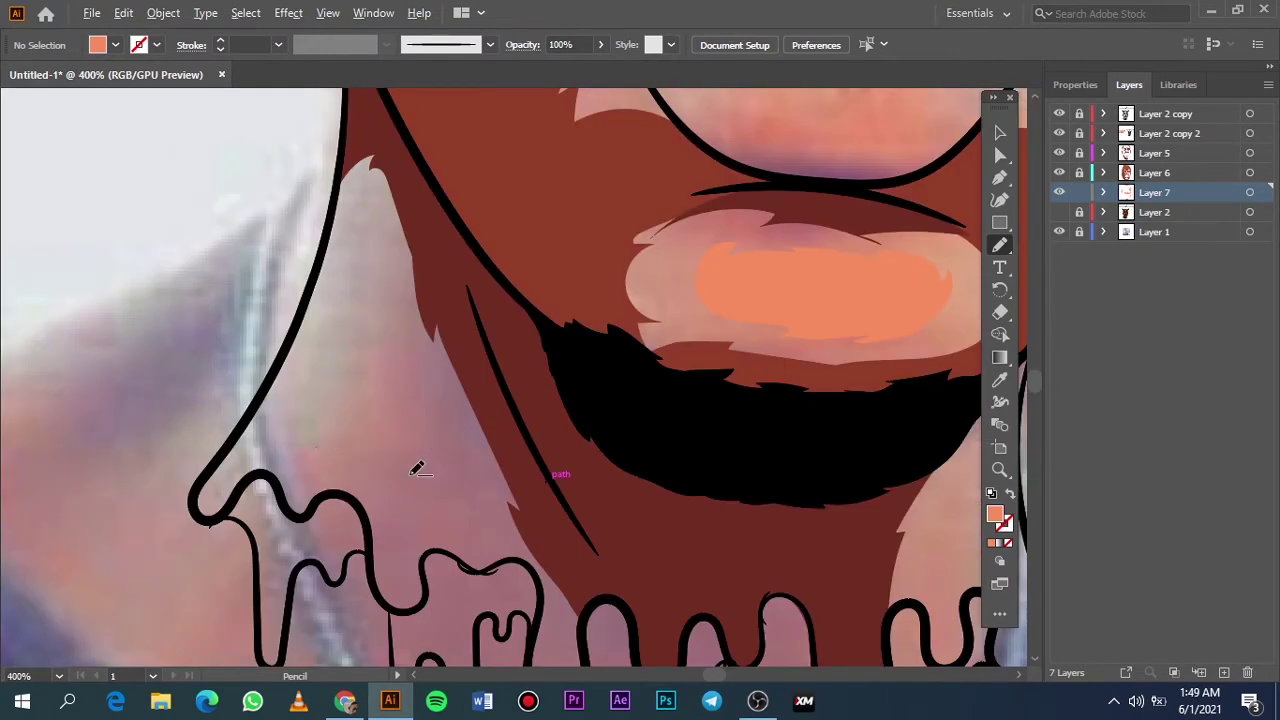
pyautogui.moveTo(388, 242); pyautogui.dragTo(329, 434)
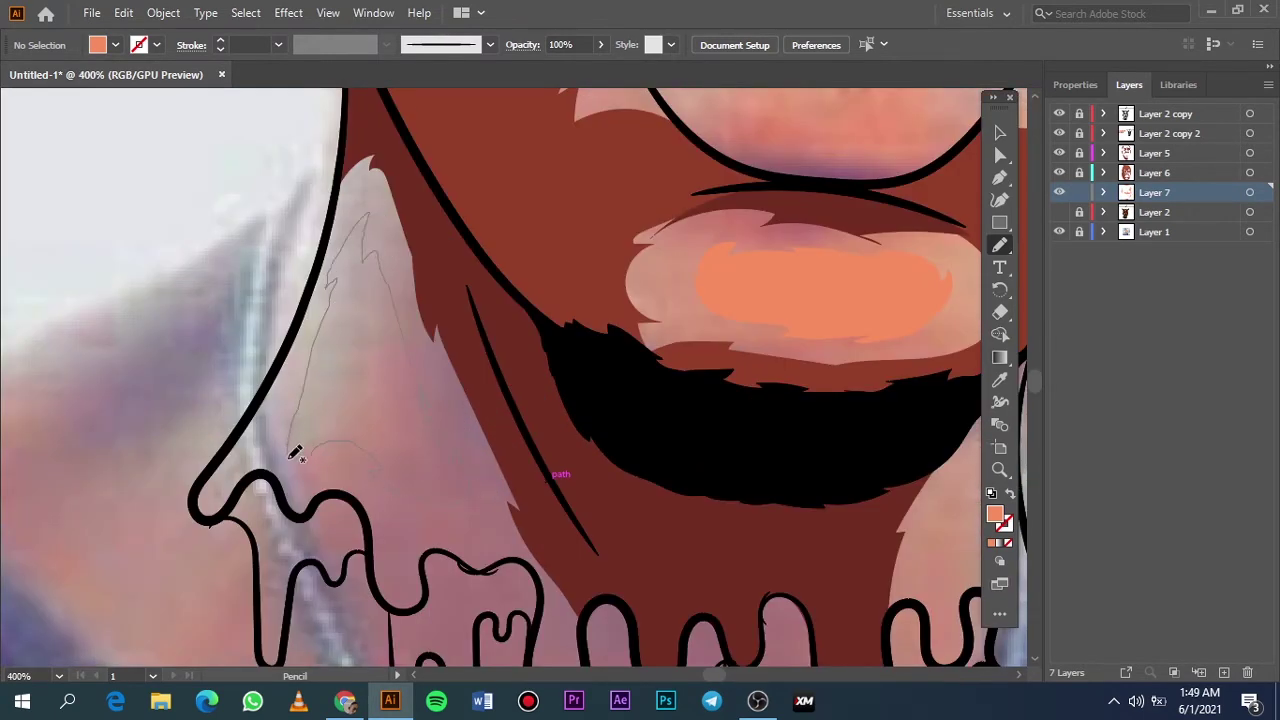
pyautogui.hscroll(10, 396, 455)
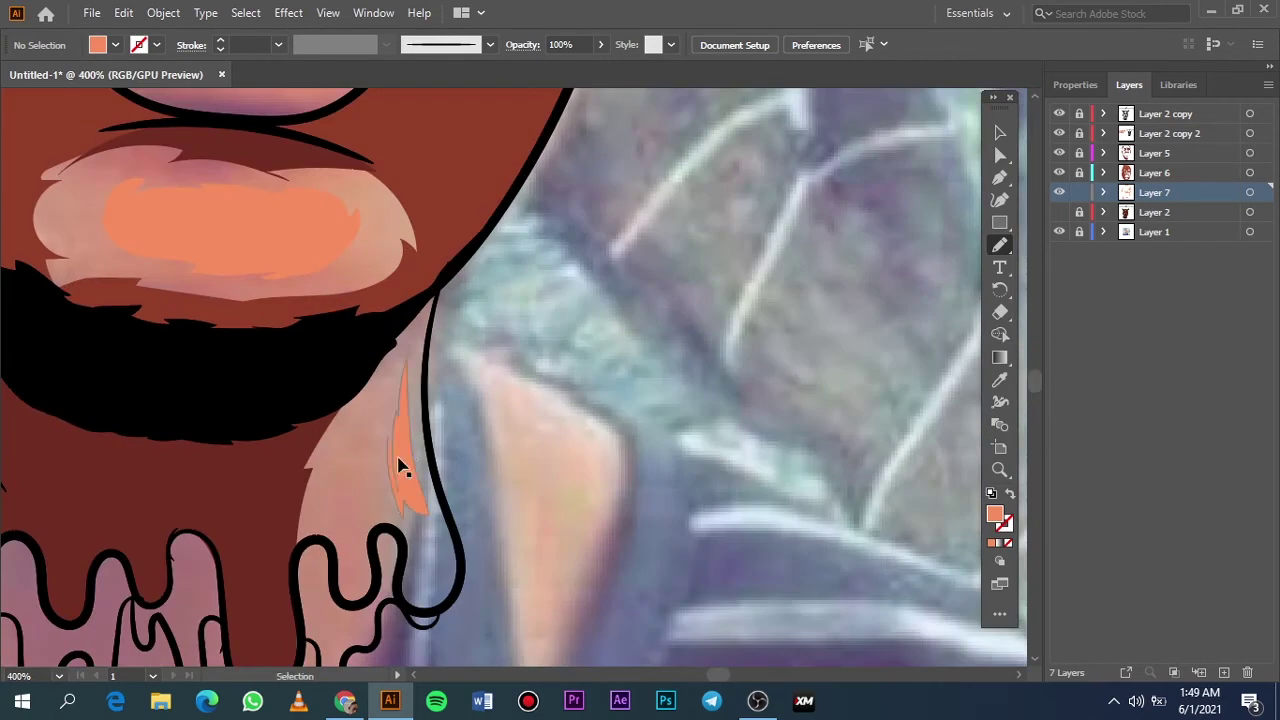
pyautogui.hotkey('ctrl', '0')
pyautogui.click(1059, 232)
# Lock the lip layer, target Layer 5, and set a darker orange fill sampled from the horn gold
pyautogui.click(1079, 192)
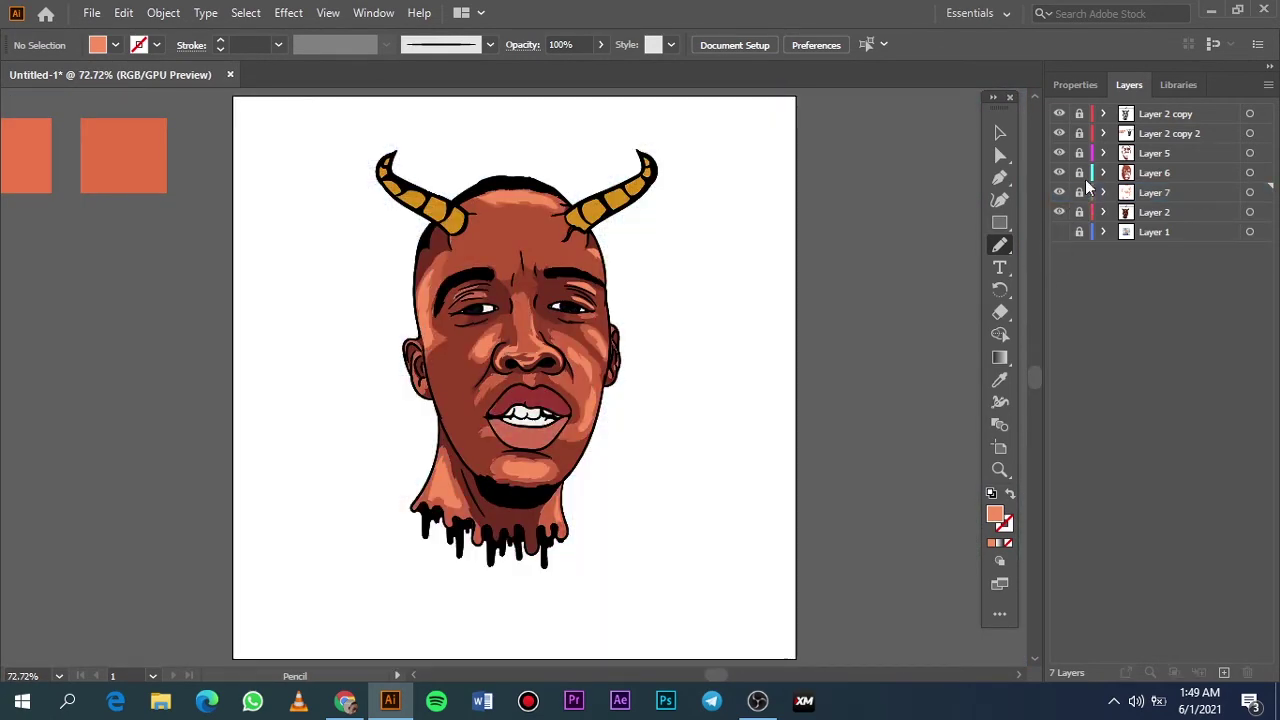
pyautogui.click(1079, 152)
pyautogui.click(1154, 152)
pyautogui.press('i')
pyautogui.scroll(6, 440, 245)
pyautogui.click(440, 245)
pyautogui.doubleClick(994, 514)
pyautogui.click(926, 174)
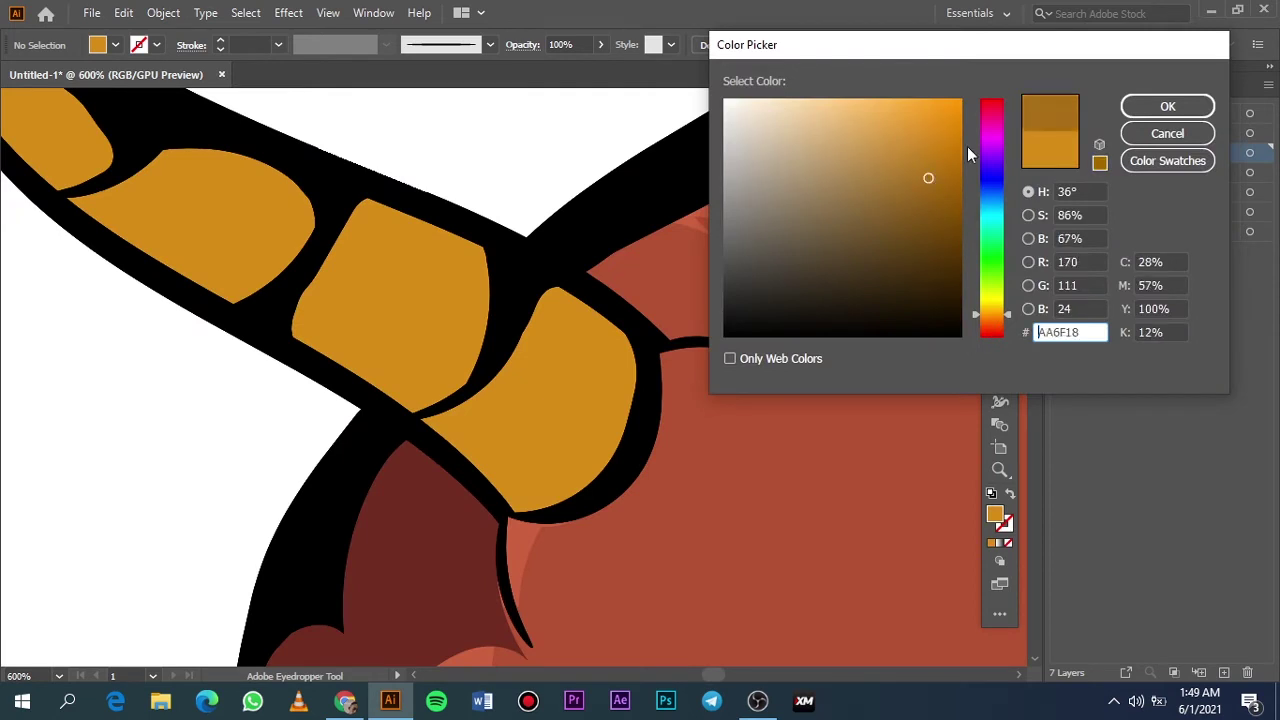
pyautogui.click(1166, 106)
# Draw the first horn shadow shape and darken its fill to brown-orange
pyautogui.press('n')
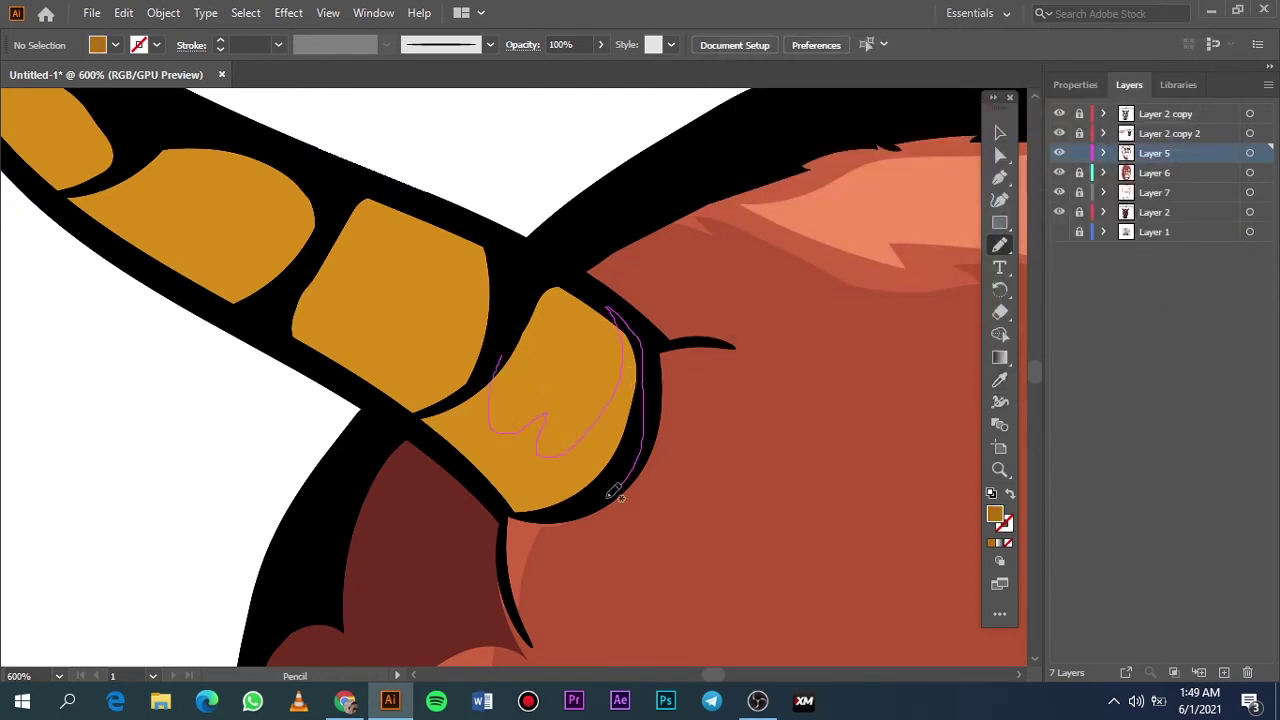
pyautogui.moveTo(583, 441); pyautogui.dragTo(455, 403)
pyautogui.press('v')
pyautogui.doubleClick(994, 514)
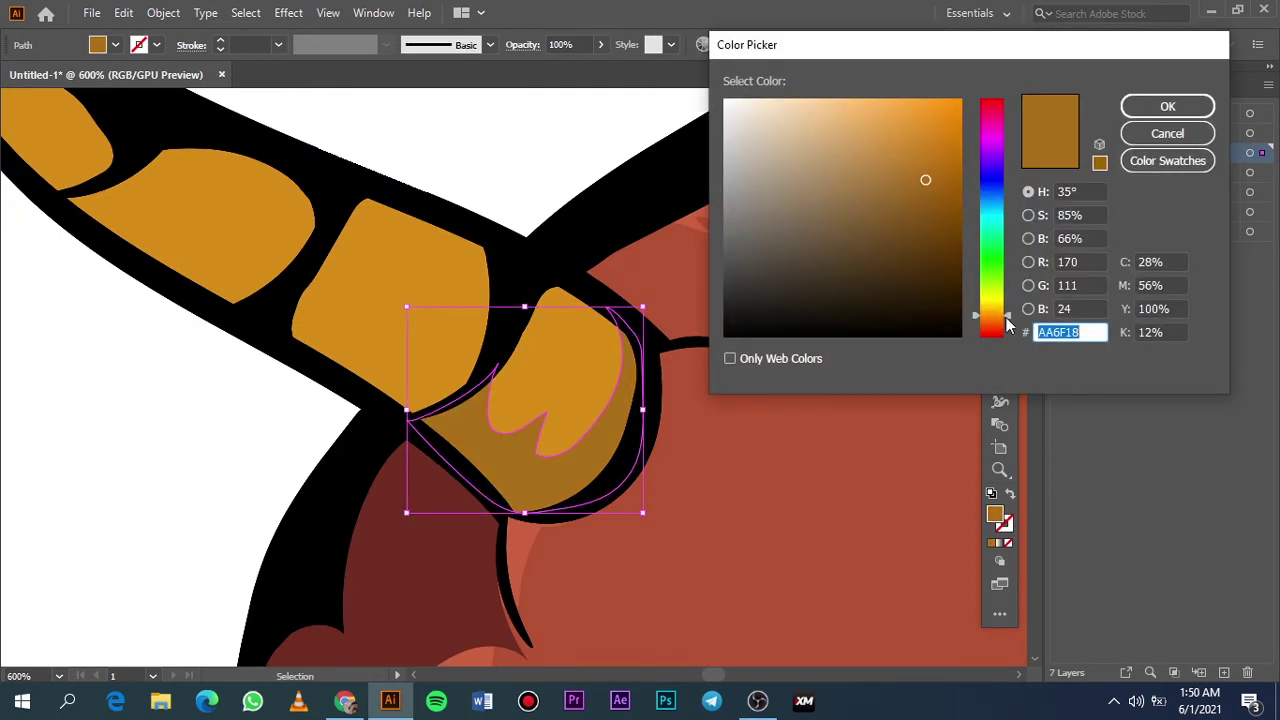
pyautogui.moveTo(926, 177); pyautogui.dragTo(932, 192)
pyautogui.click(1163, 106)
pyautogui.hotkey('ctrl', 'shift', 'a')
pyautogui.hotkey('ctrl', '0')
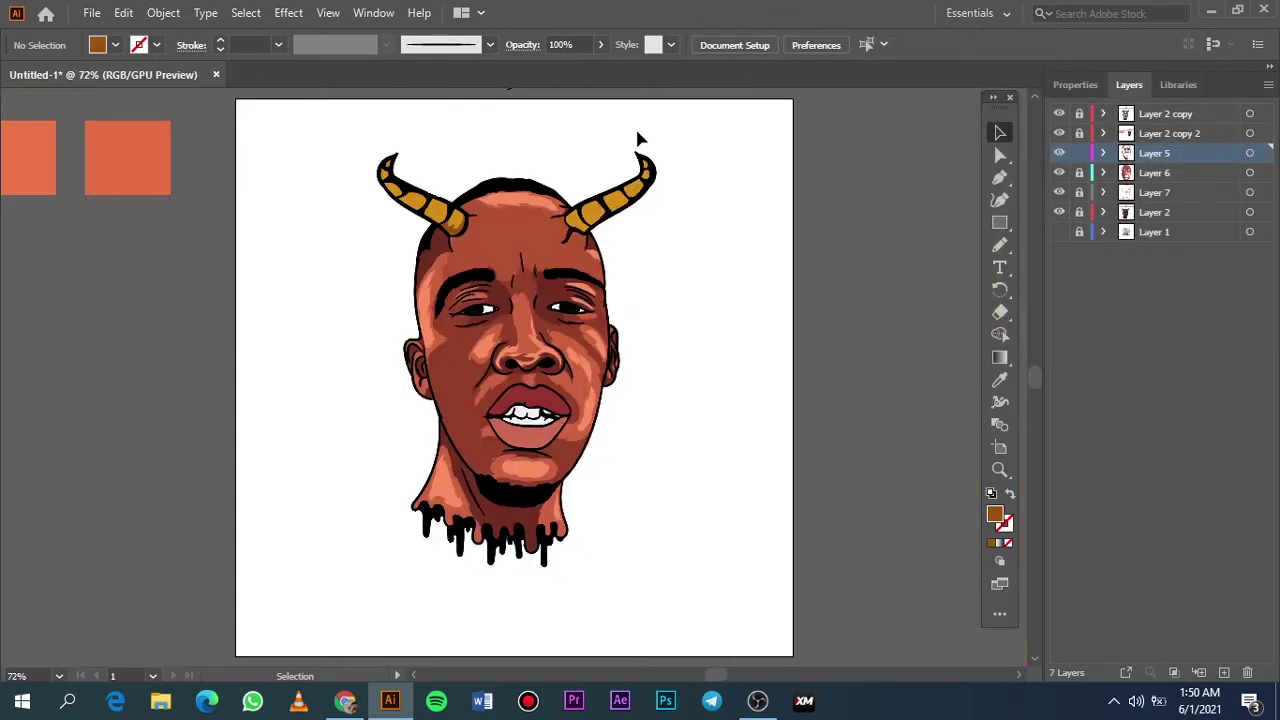
# Add shadow shapes on the next two segments of the left horn
pyautogui.scroll(5, 640, 137)
pyautogui.press('n')
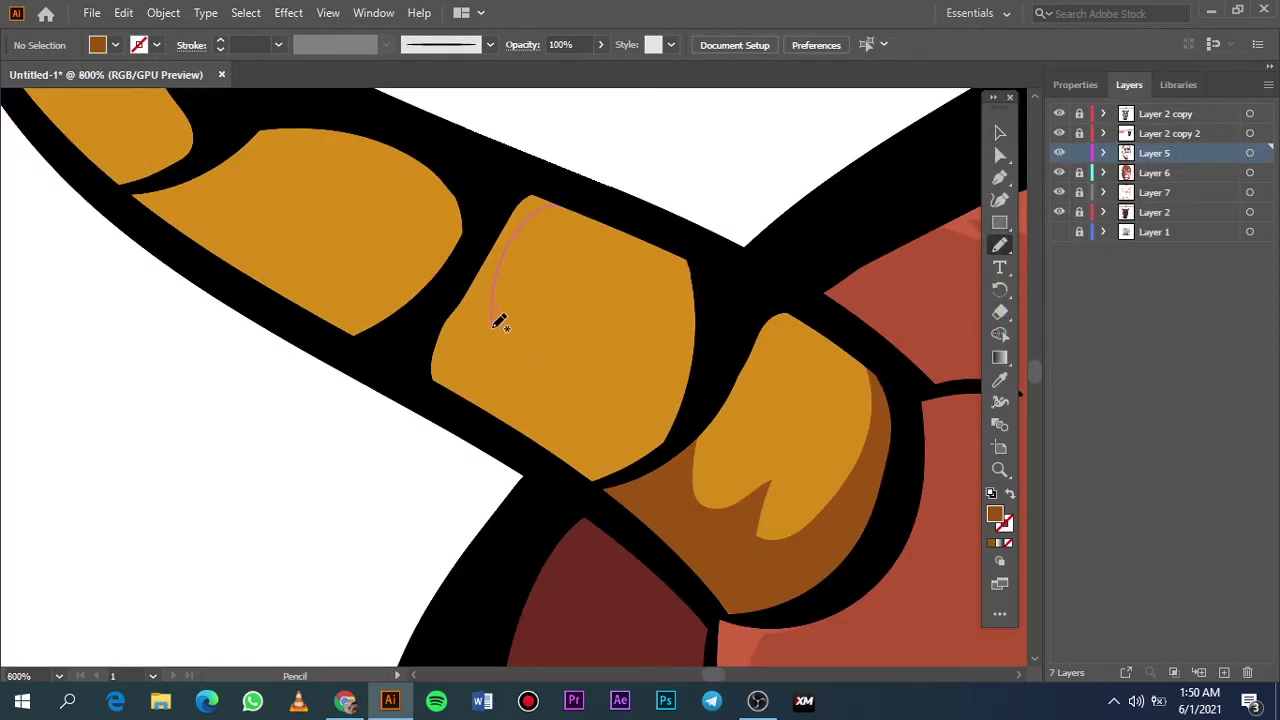
pyautogui.moveTo(636, 368); pyautogui.dragTo(535, 190)
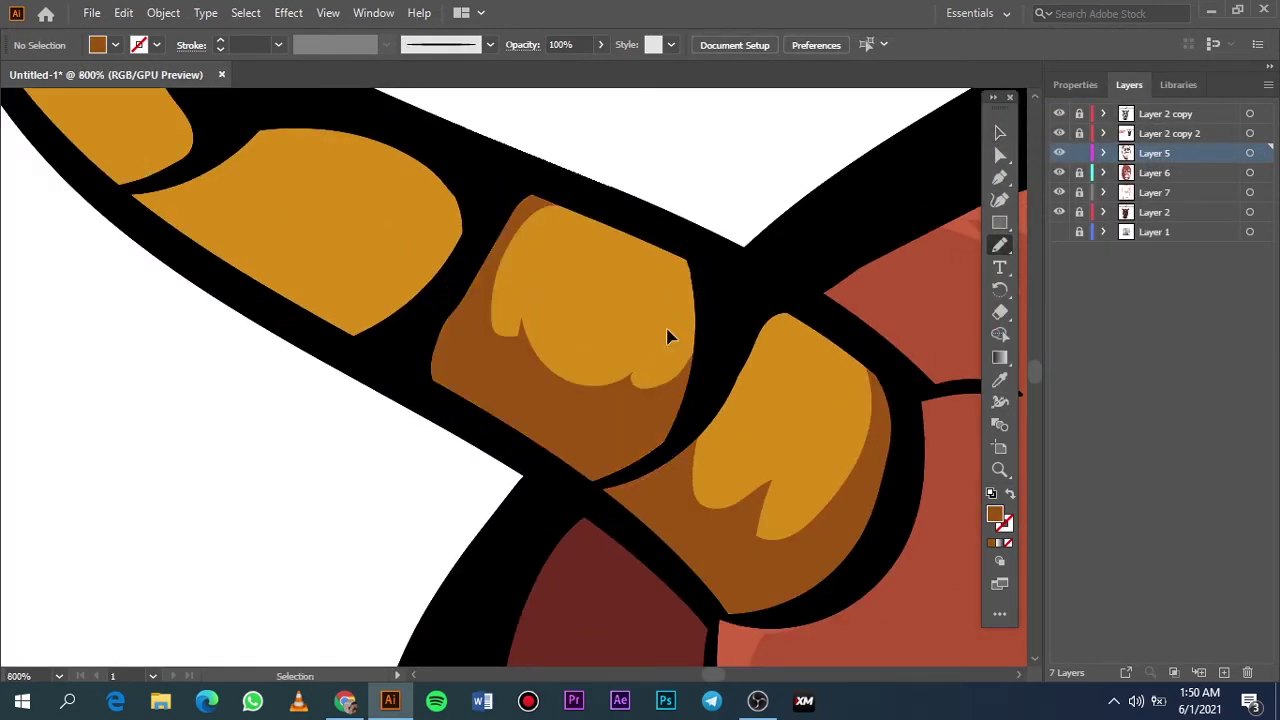
pyautogui.hotkey('ctrl', '0')
pyautogui.scroll(3, 388, 162)
pyautogui.scroll(3, 578, 247)
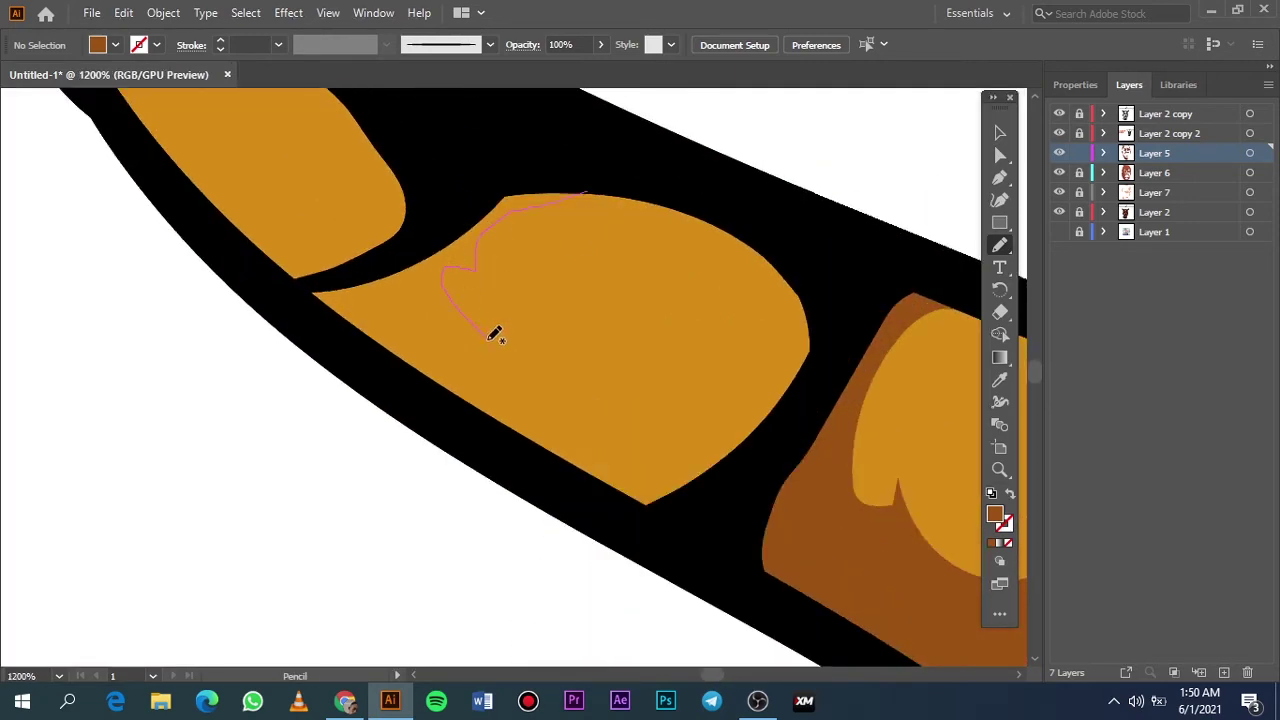
pyautogui.moveTo(694, 418); pyautogui.dragTo(586, 194)
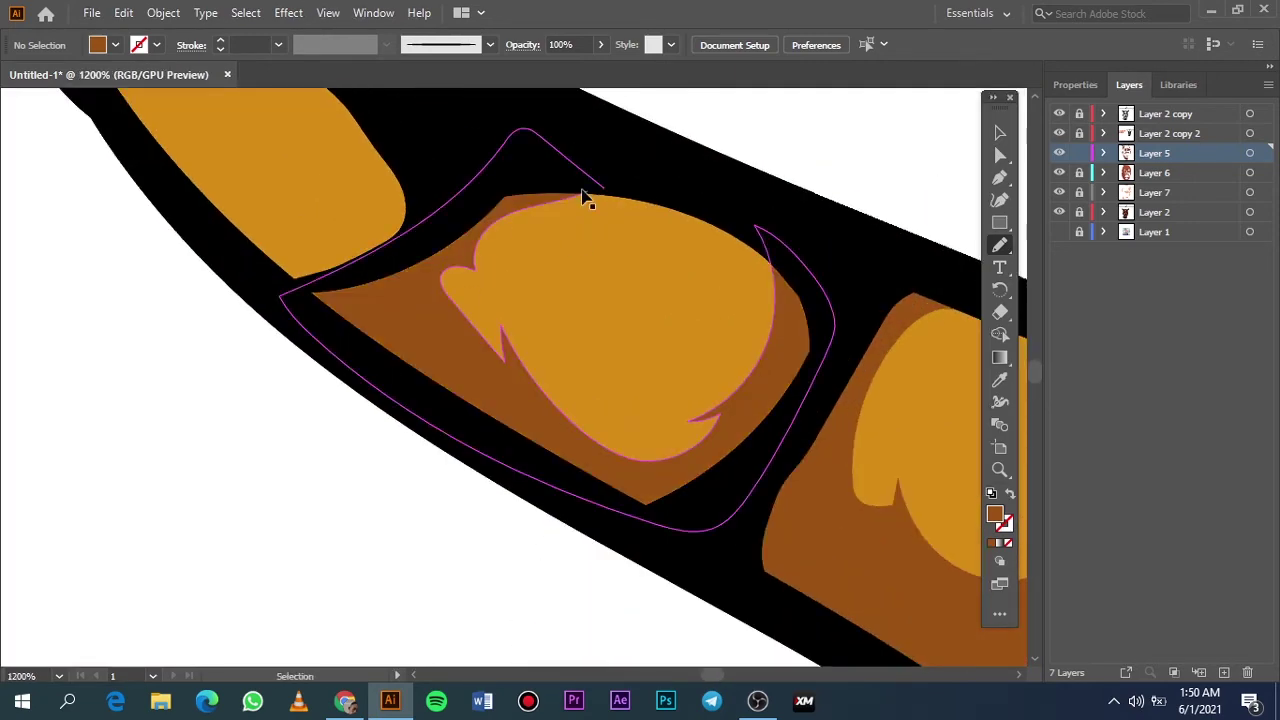
pyautogui.hotkey('ctrl', '0')
# Shade the remaining left-horn segments up to the tip
pyautogui.scroll(5, 393, 180)
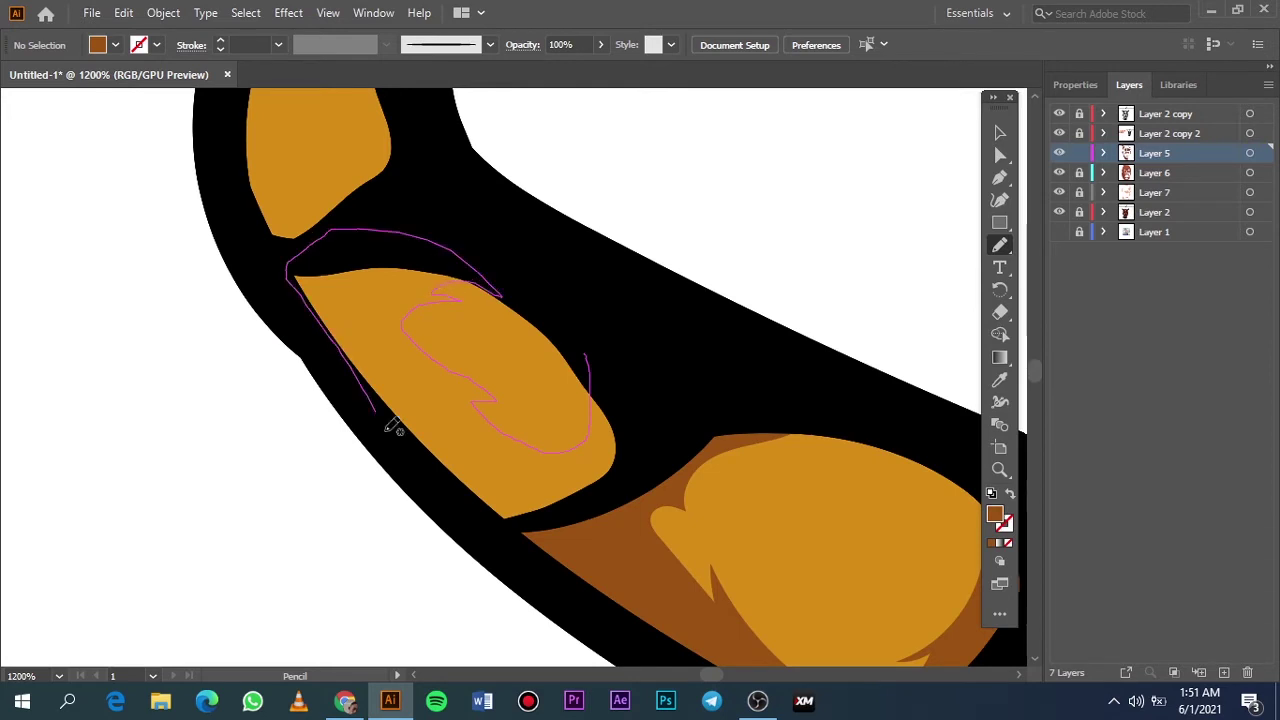
pyautogui.moveTo(393, 425); pyautogui.dragTo(395, 427)
pyautogui.scroll(3, 407, 370)
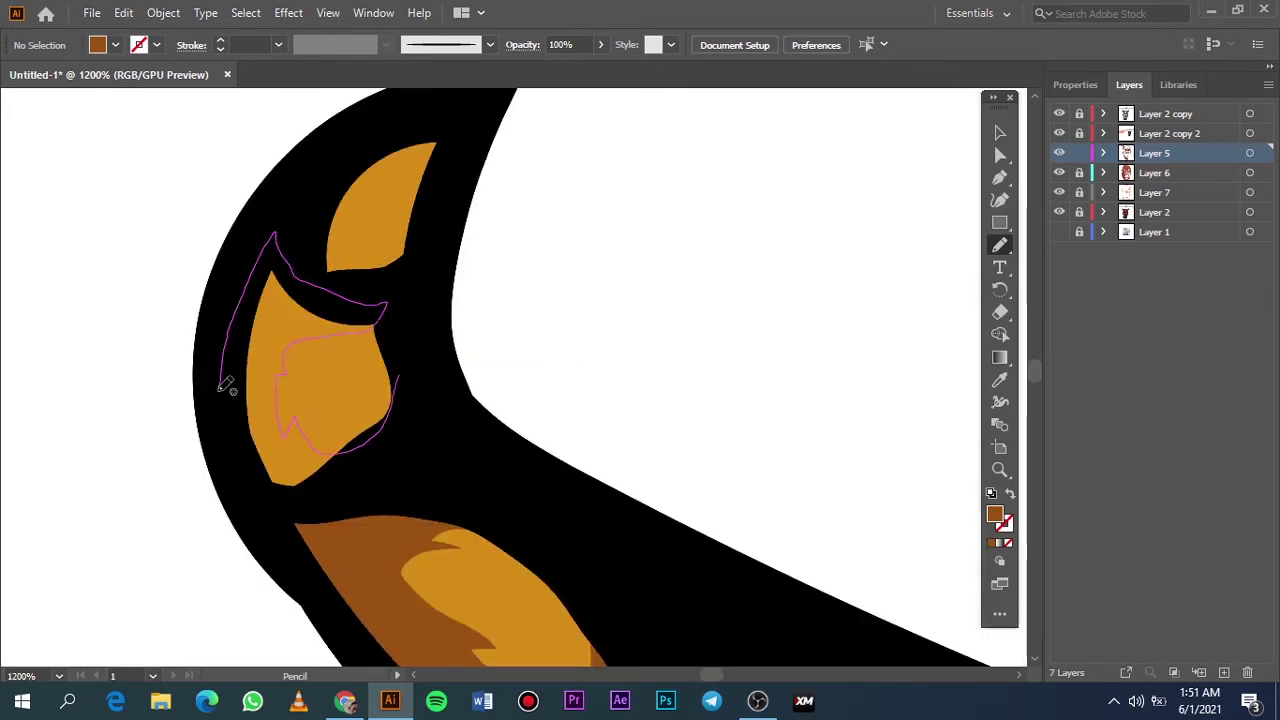
pyautogui.moveTo(226, 386); pyautogui.dragTo(396, 380)
pyautogui.moveTo(447, 120); pyautogui.dragTo(391, 271)
pyautogui.hotkey('ctrl', '0')
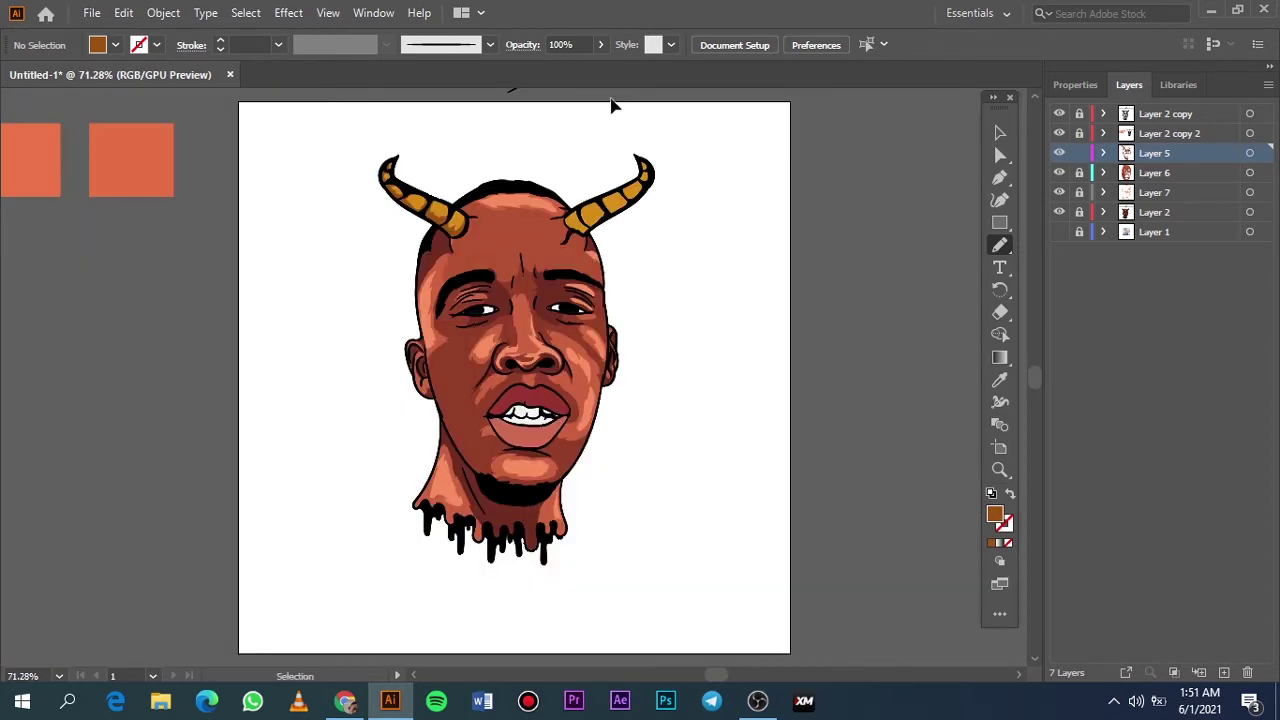
# Shade the right horn's segments from its base up to the tip
pyautogui.scroll(3, 520, 200)
pyautogui.scroll(4, 490, 222)
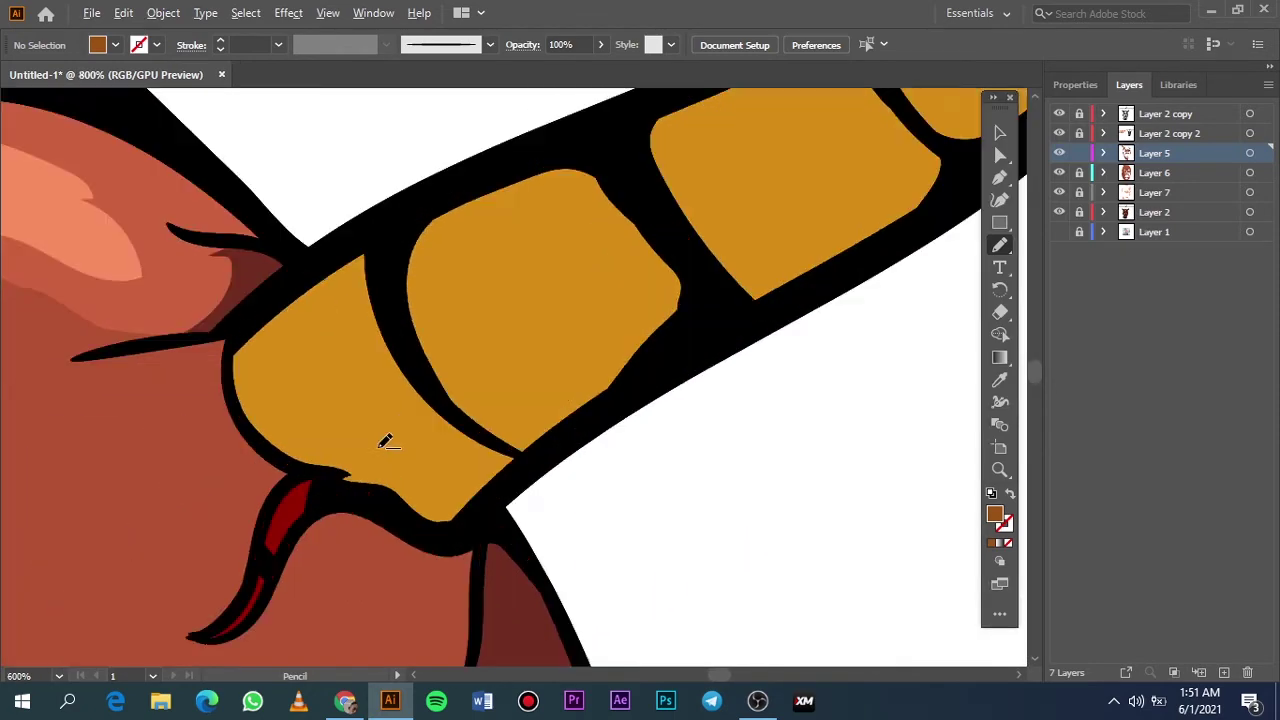
pyautogui.moveTo(463, 521); pyautogui.dragTo(457, 427)
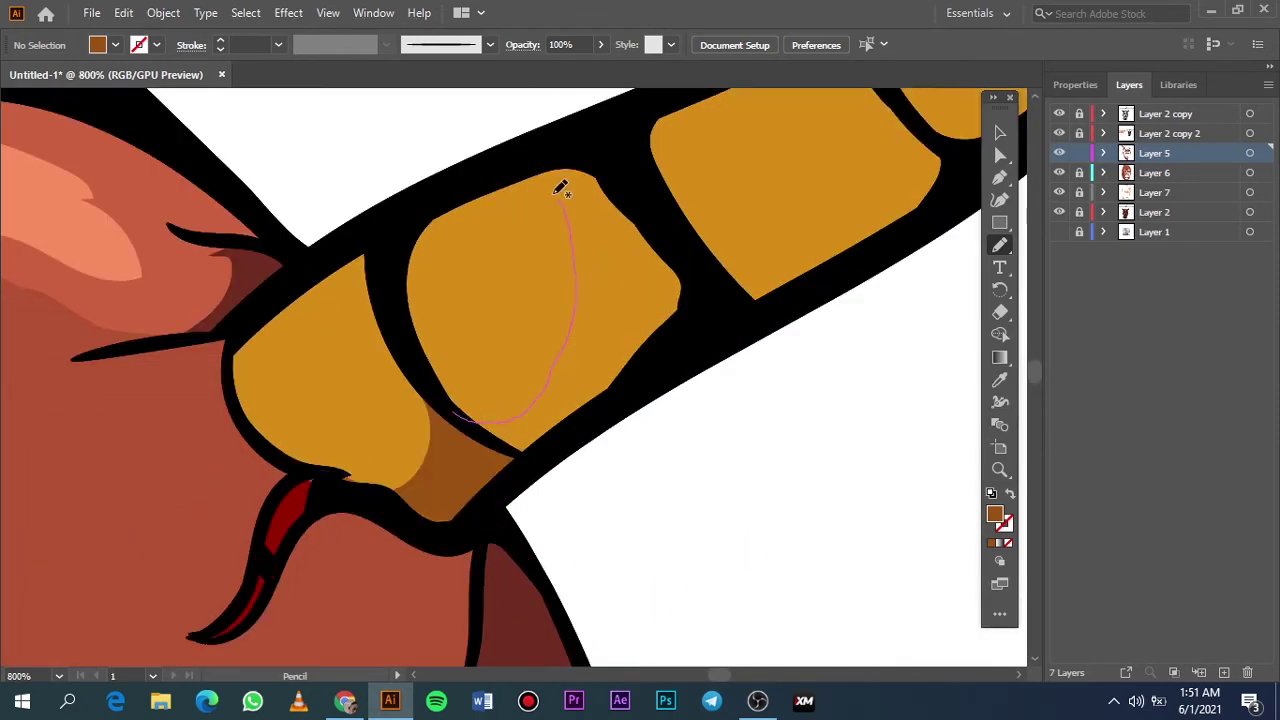
pyautogui.moveTo(587, 428); pyautogui.dragTo(465, 415)
pyautogui.hscroll(3, 529, 374)
pyautogui.scroll(2, 470, 300)
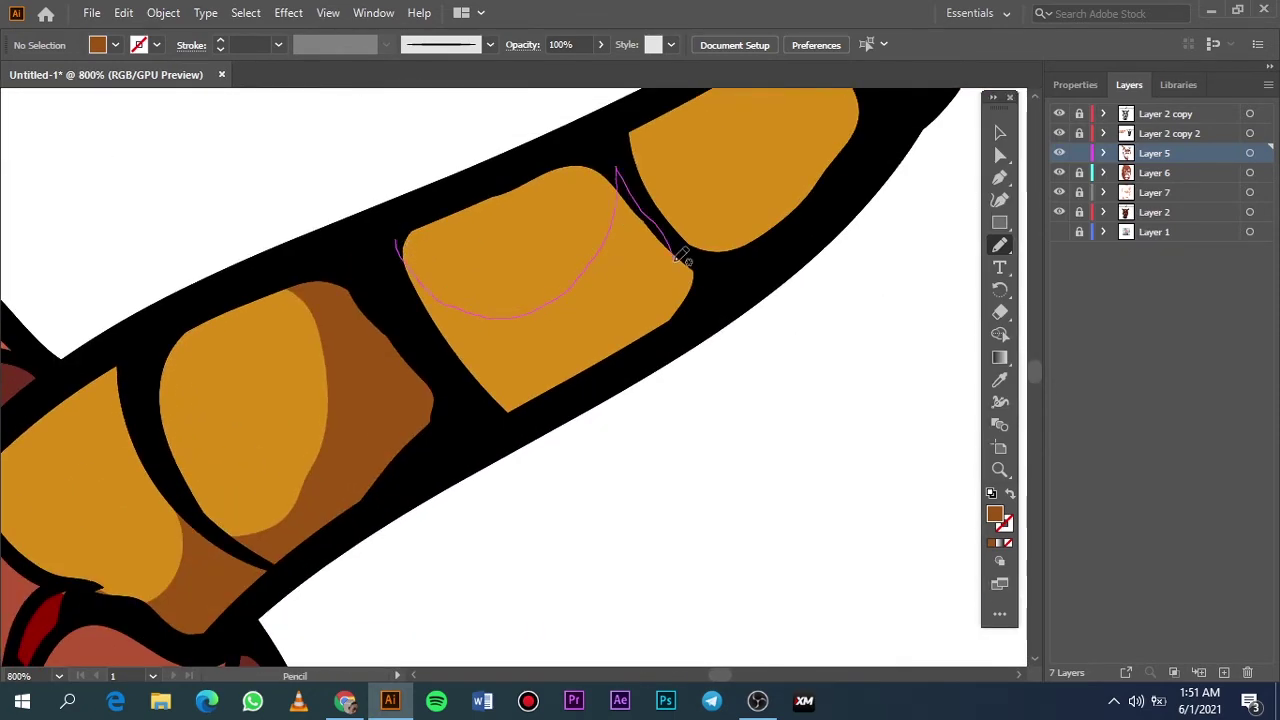
pyautogui.moveTo(390, 220); pyautogui.dragTo(392, 224)
pyautogui.scroll(3, 470, 260)
pyautogui.scroll(3, 540, 290)
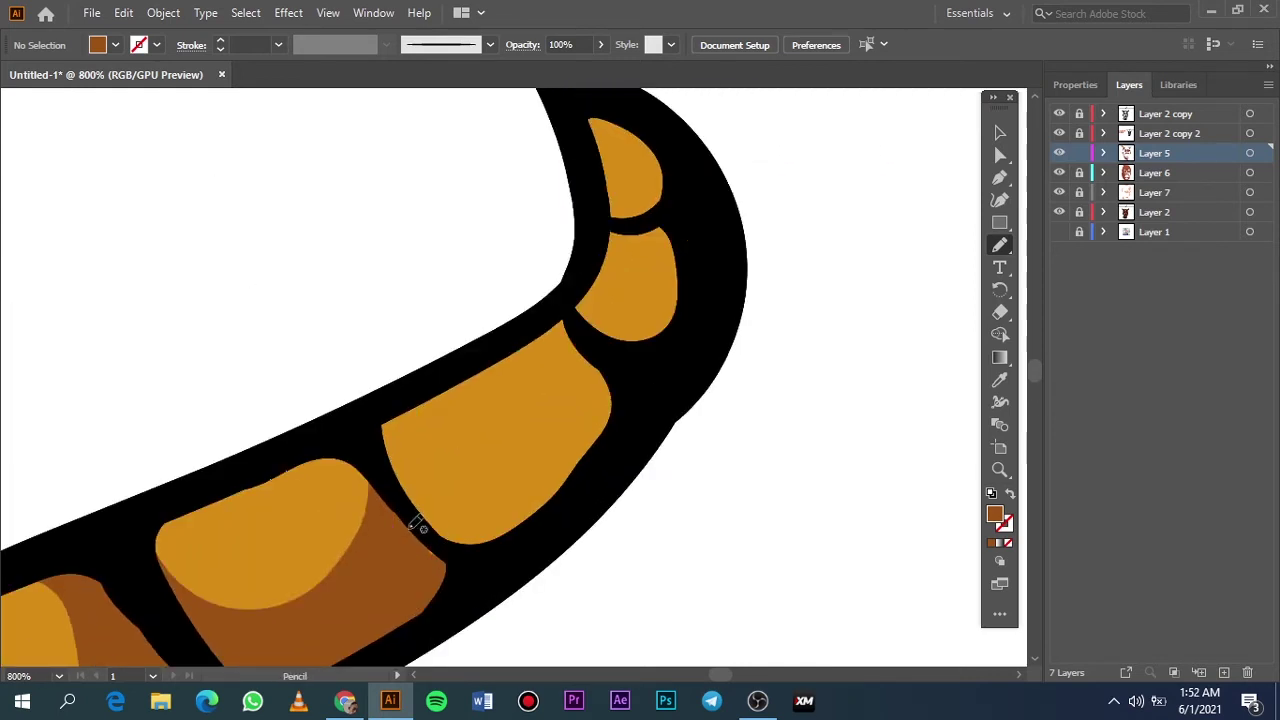
pyautogui.moveTo(413, 528); pyautogui.dragTo(595, 320)
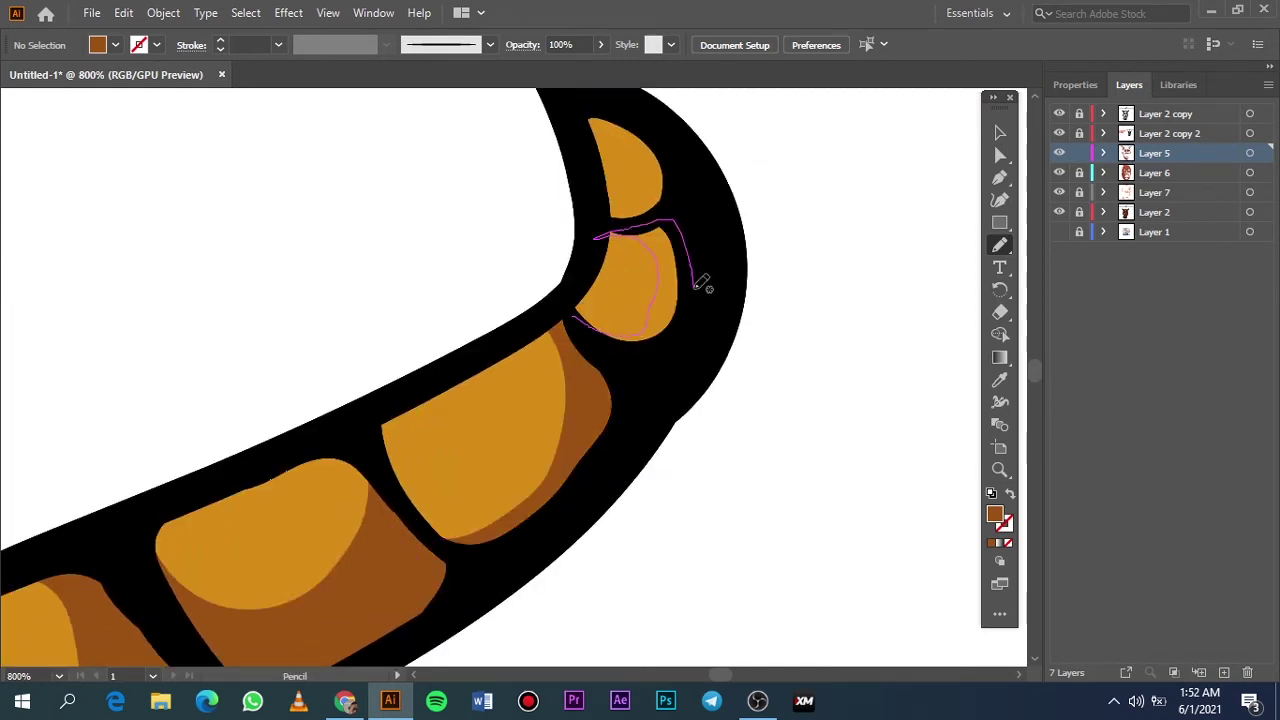
pyautogui.moveTo(697, 286); pyautogui.dragTo(617, 222)
pyautogui.hotkey('ctrl', '0')
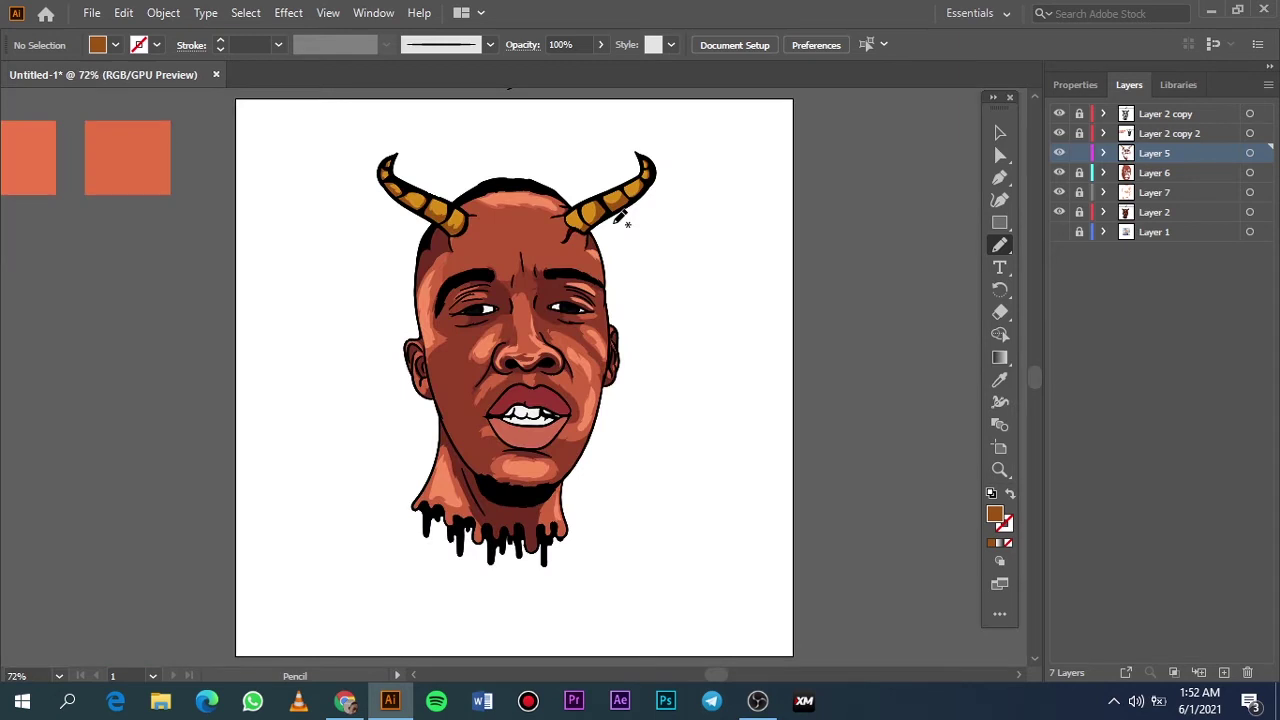
# Make Layer 6 active and set the fill to the sampled horn gold
pyautogui.click(1160, 172)
pyautogui.scroll(10, 600, 210)
pyautogui.press('i')
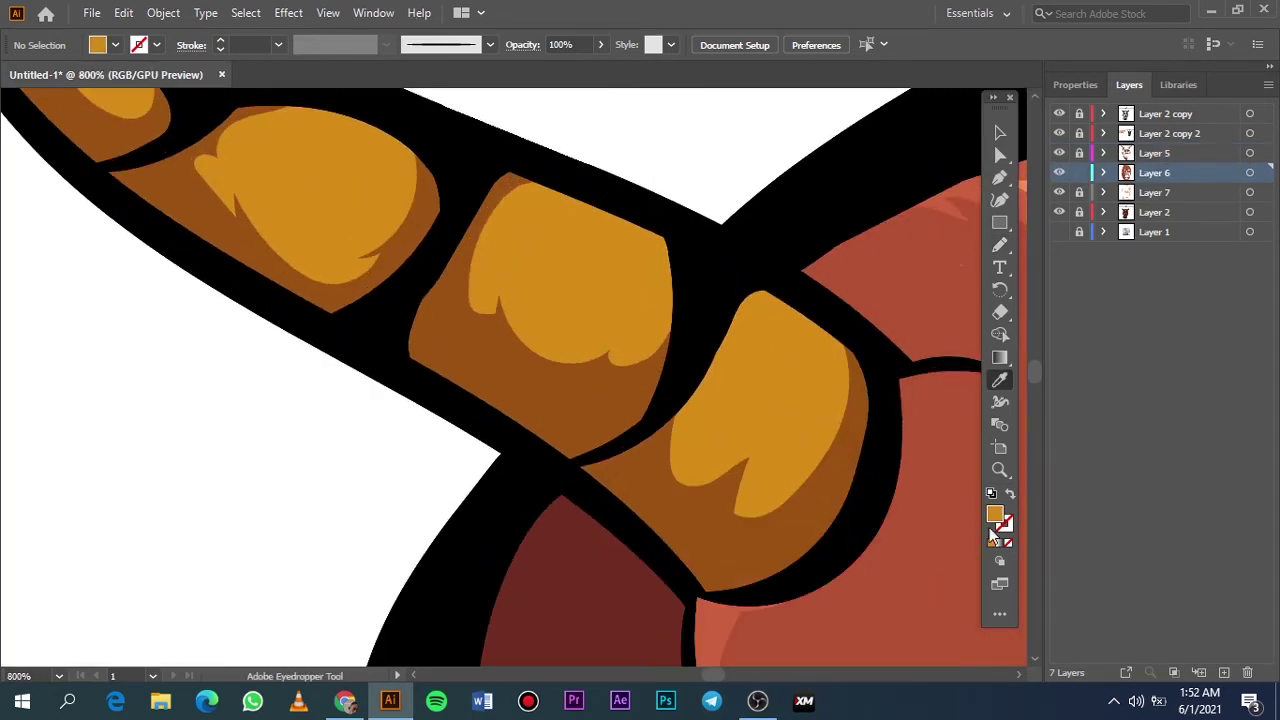
pyautogui.doubleClick(995, 515)
pyautogui.click(1165, 110)
# Draw a gold tone shape over a horn segment and adjust its fill colour
pyautogui.press('n')
pyautogui.moveTo(975, 220); pyautogui.dragTo(1020, 635)
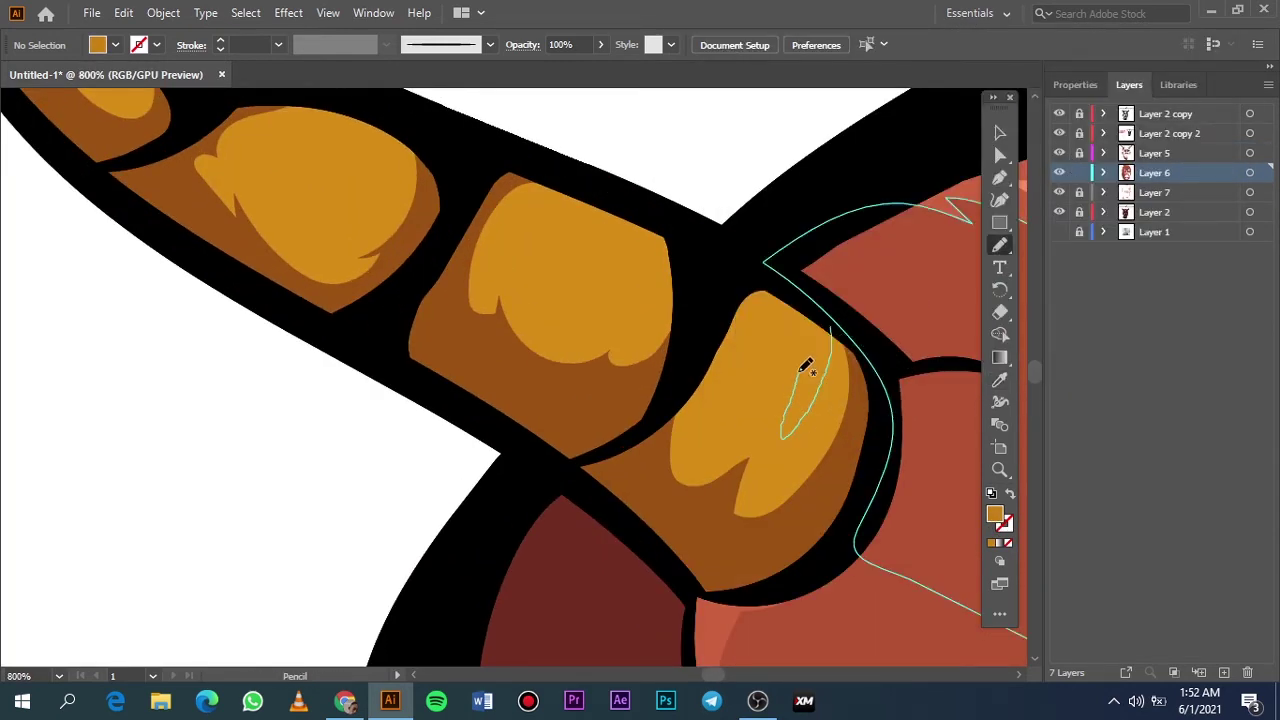
pyautogui.moveTo(847, 333); pyautogui.dragTo(862, 356)
pyautogui.press('v')
pyautogui.click(866, 414)
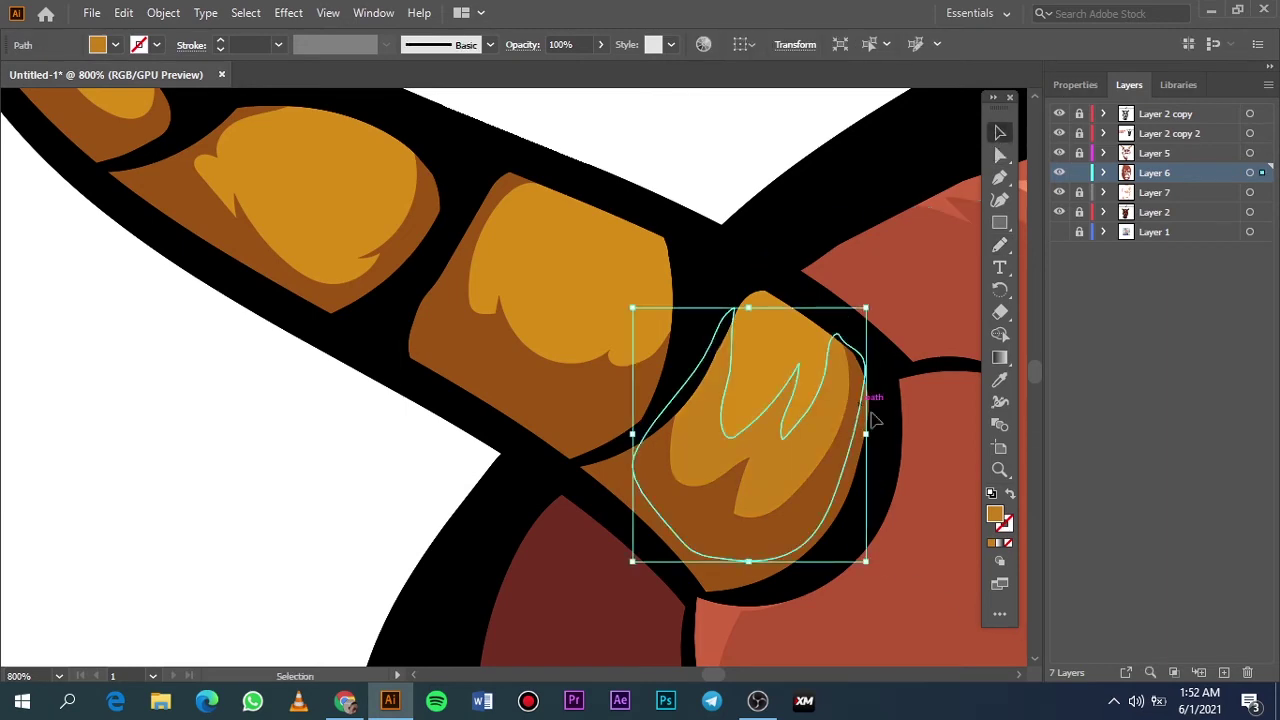
pyautogui.doubleClick(995, 515)
pyautogui.click(944, 174)
pyautogui.press('Return')
pyautogui.hotkey('ctrl', 'shift', 'a')
pyautogui.hotkey('ctrl', '0')
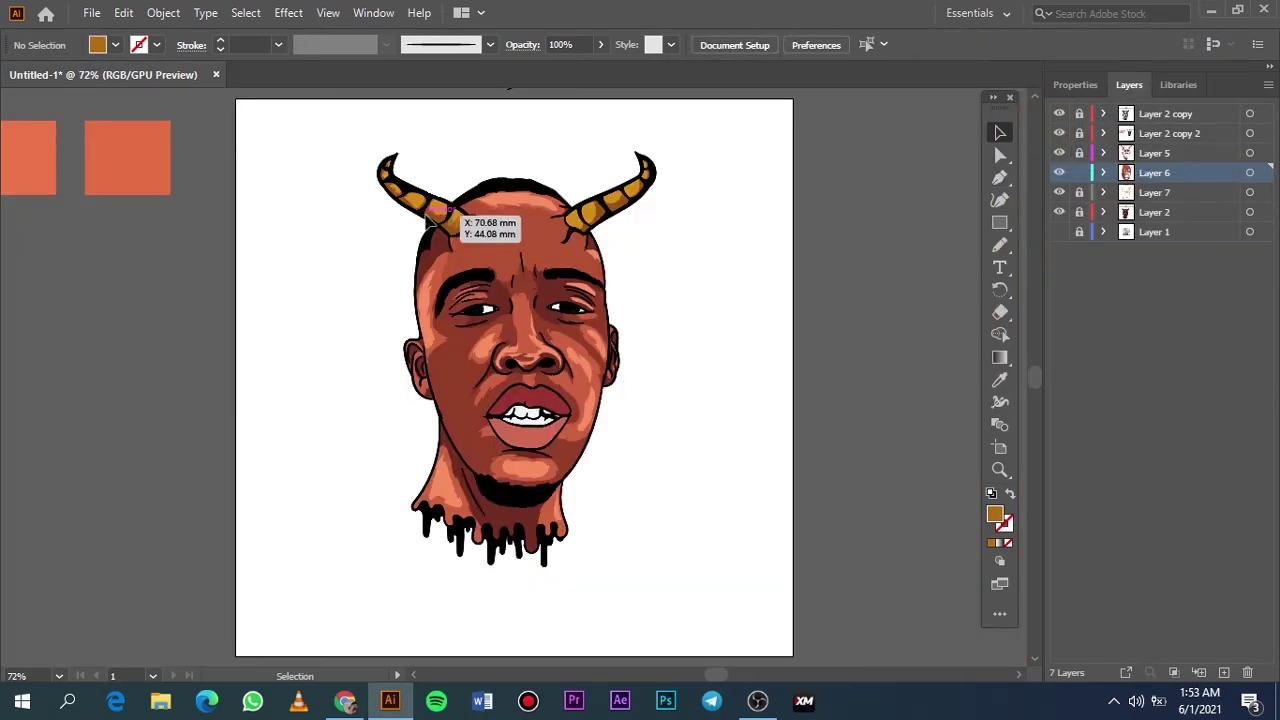
# Draw another gold tone shape over a second horn segment
pyautogui.scroll(5, 430, 228)
pyautogui.press('n')
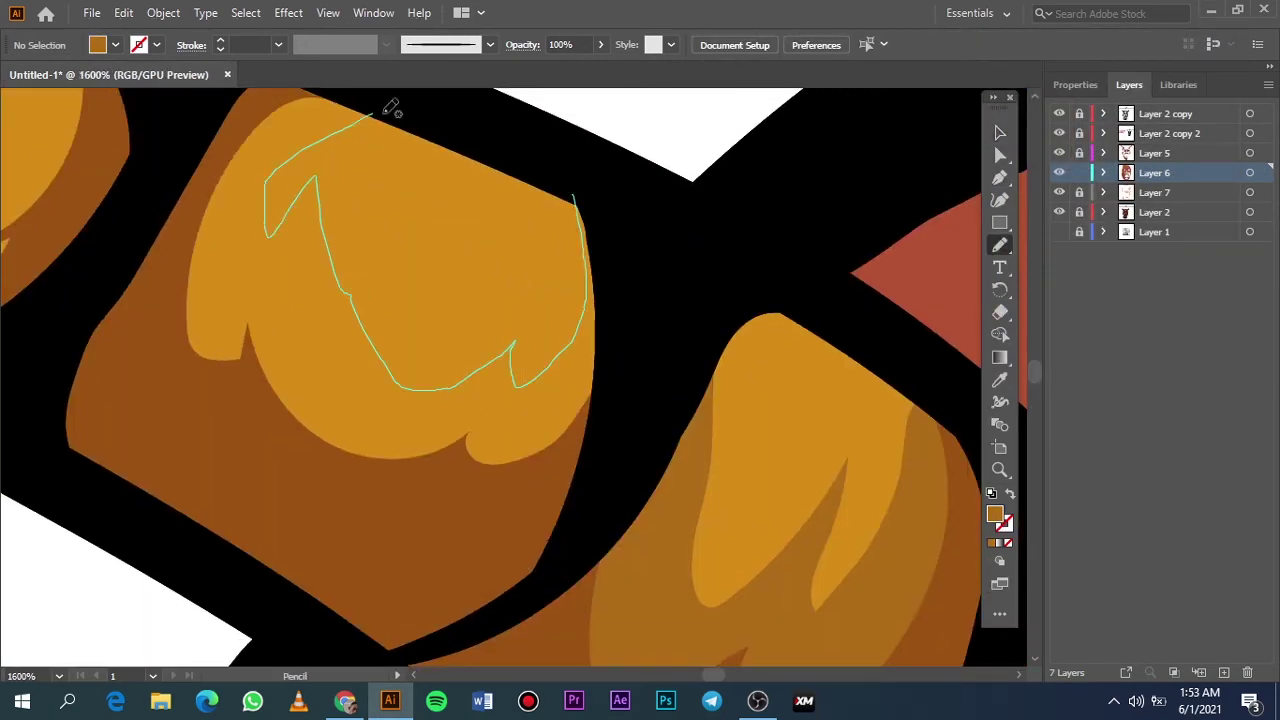
pyautogui.moveTo(391, 108); pyautogui.dragTo(500, 571)
pyautogui.hotkey('ctrl', '0')
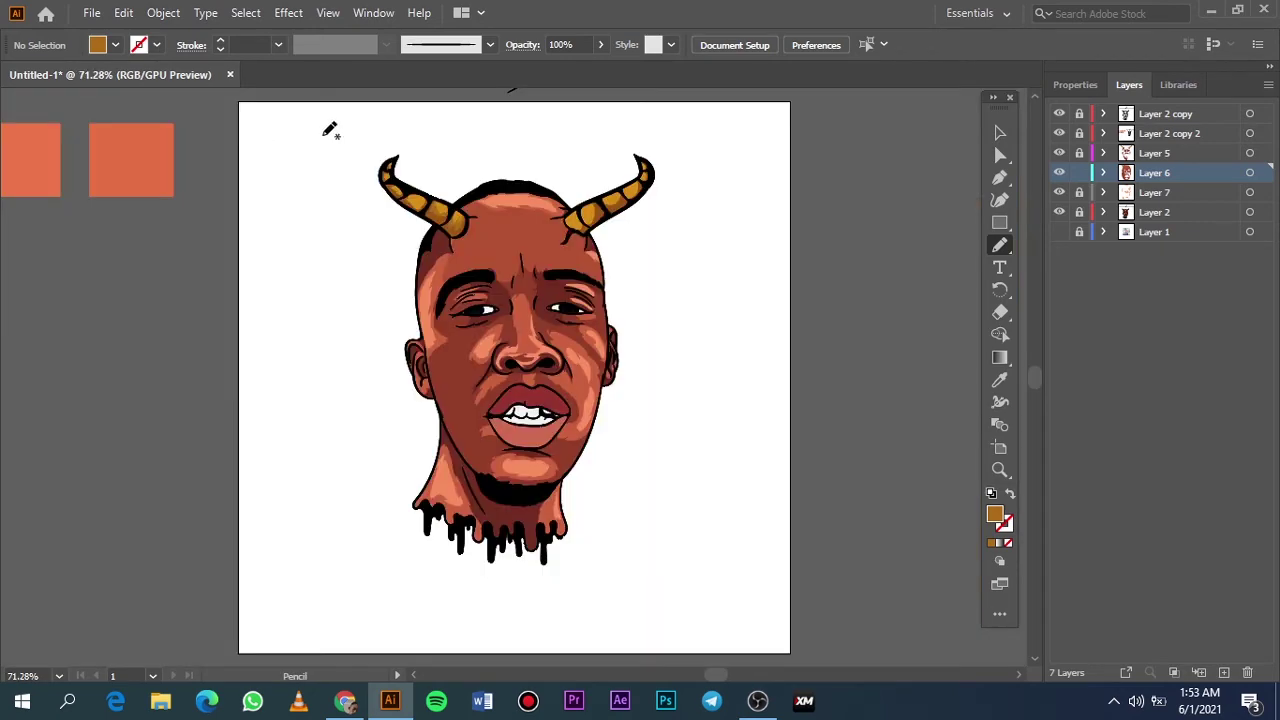
# Make Layer 7 active and sample the horn's gold as a brighter fill colour
pyautogui.scroll(5, 435, 220)
pyautogui.moveTo(720, 130); pyautogui.dragTo(730, 135)
pyautogui.click(1059, 231)
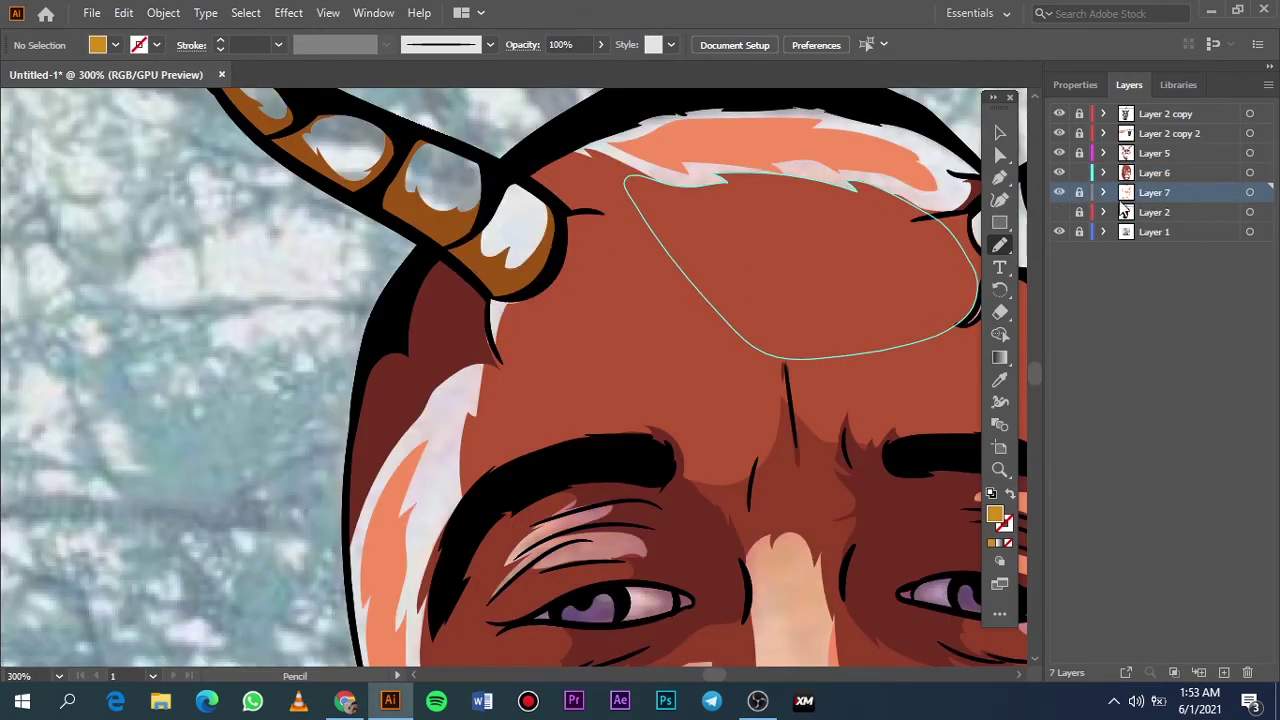
pyautogui.click(1068, 212)
pyautogui.scroll(2, 451, 191)
pyautogui.click(999, 379)
pyautogui.doubleClick(994, 514)
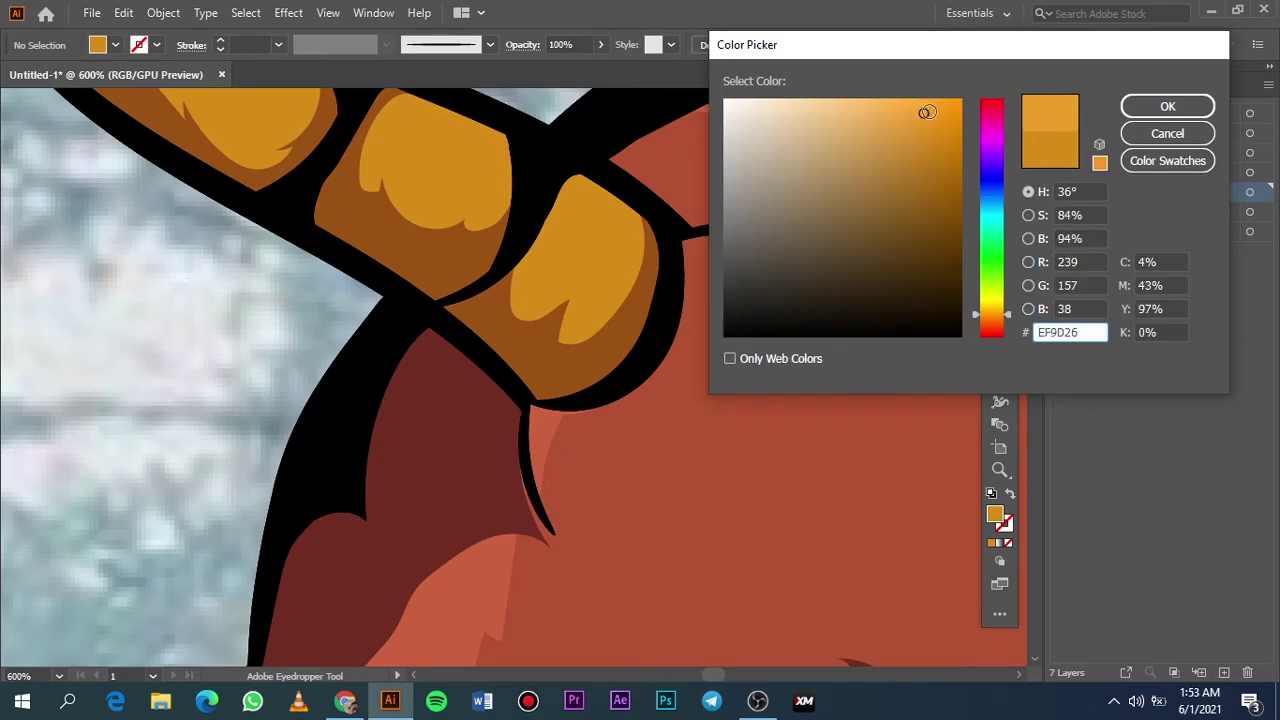
pyautogui.press('Escape')
# Draw a bright freehand highlight on the first horn segment
pyautogui.scroll(3, 455, 165)
pyautogui.press('n')
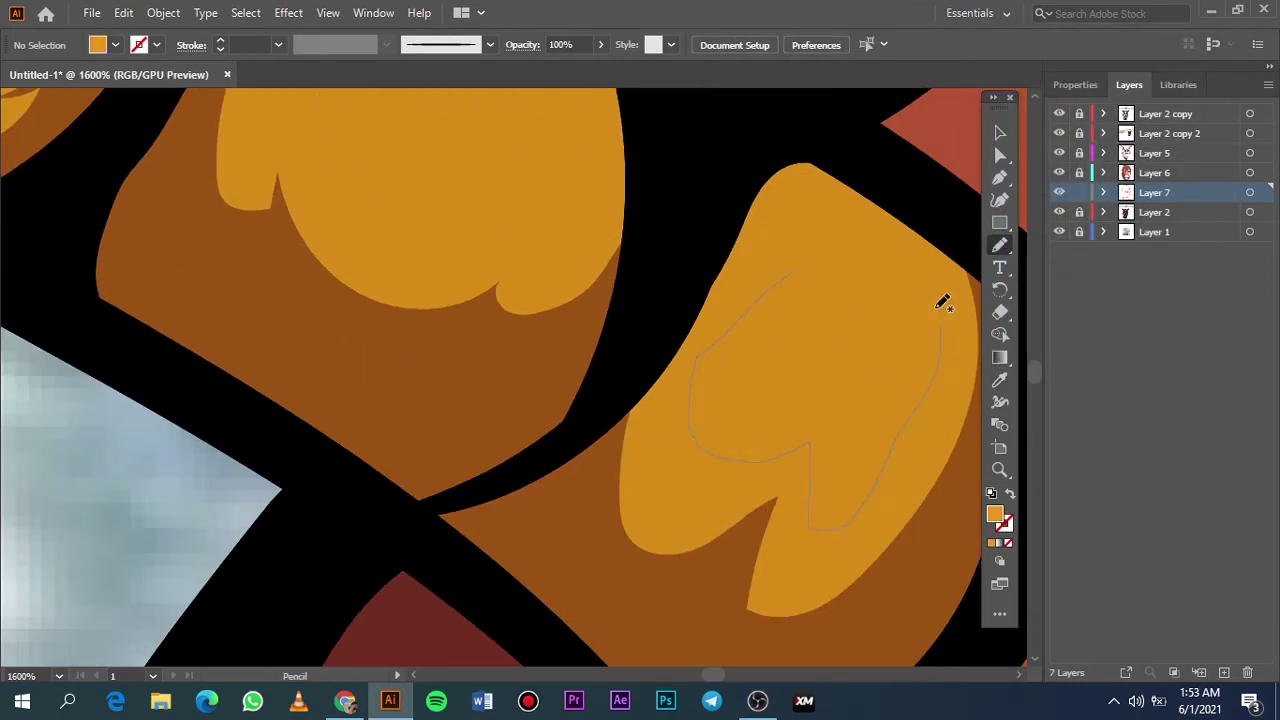
pyautogui.moveTo(942, 303); pyautogui.dragTo(779, 283)
pyautogui.scroll(-2, 686, 286)
pyautogui.press('v')
# Change the fill to yellow-orange, deselect the highlight, and fit the drawing in view
pyautogui.doubleClick(994, 514)
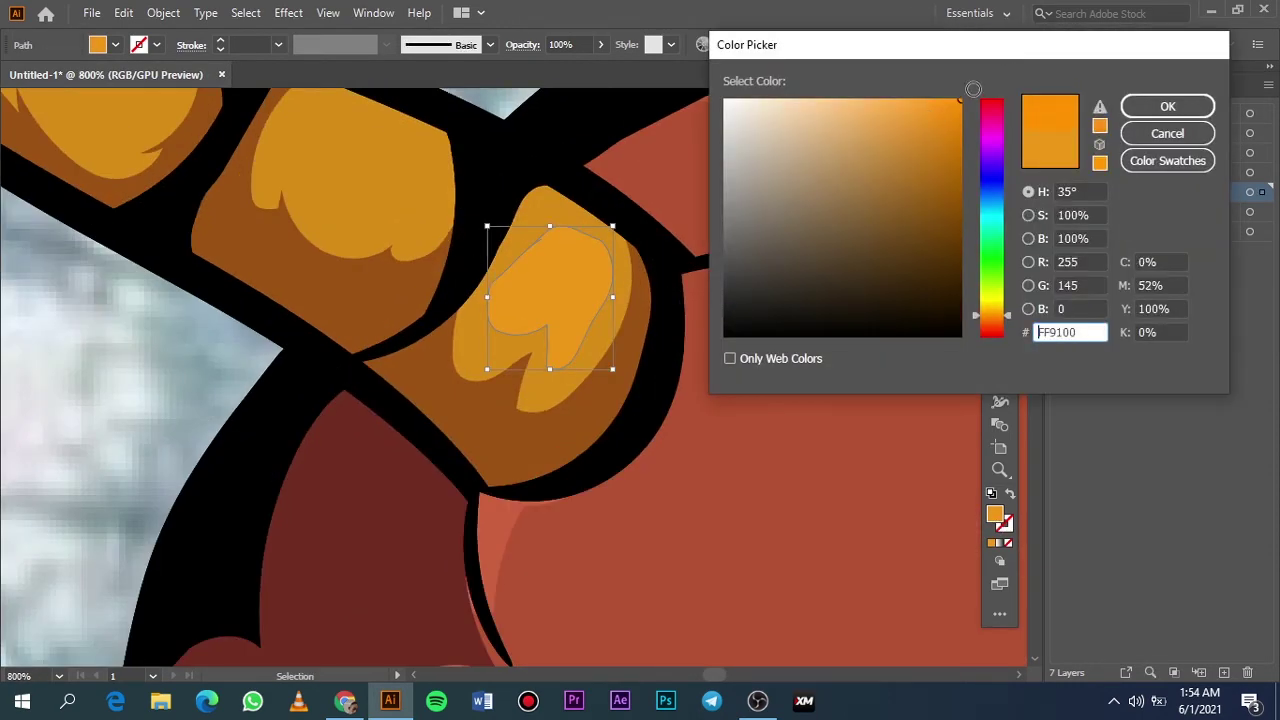
pyautogui.click(931, 126)
pyautogui.click(991, 310)
pyautogui.click(1167, 106)
pyautogui.click(166, 349)
pyautogui.hotkey('ctrl', '0')
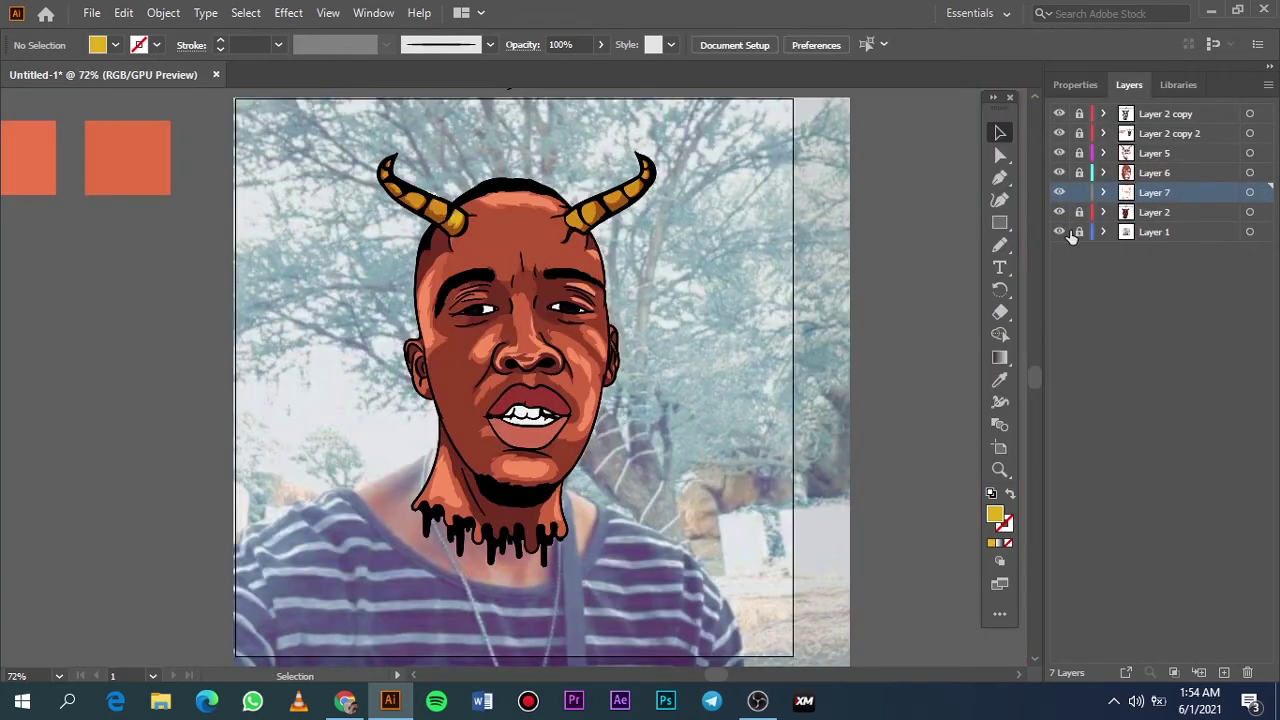
# Hide the background photo layer and pick the horn highlight fill colour
pyautogui.click(1059, 231)
pyautogui.scroll(5, 580, 205)
pyautogui.click(480, 250)
pyautogui.doubleClick(994, 514)
pyautogui.click(1166, 106)
pyautogui.click(168, 283)
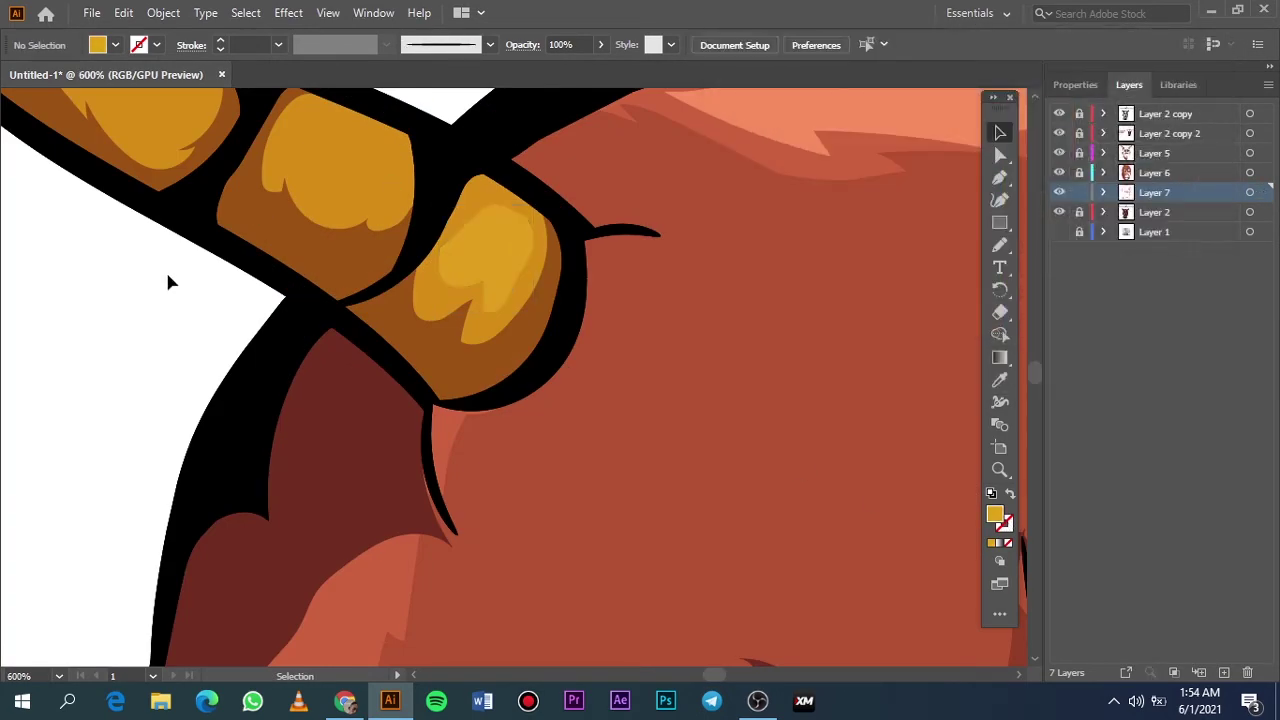
pyautogui.scroll(1, 168, 283)
# Draw a highlight along the top edge of a horn segment
pyautogui.press('b')
pyautogui.scroll(2, 487, 268)
pyautogui.hscroll(-4, 487, 268)
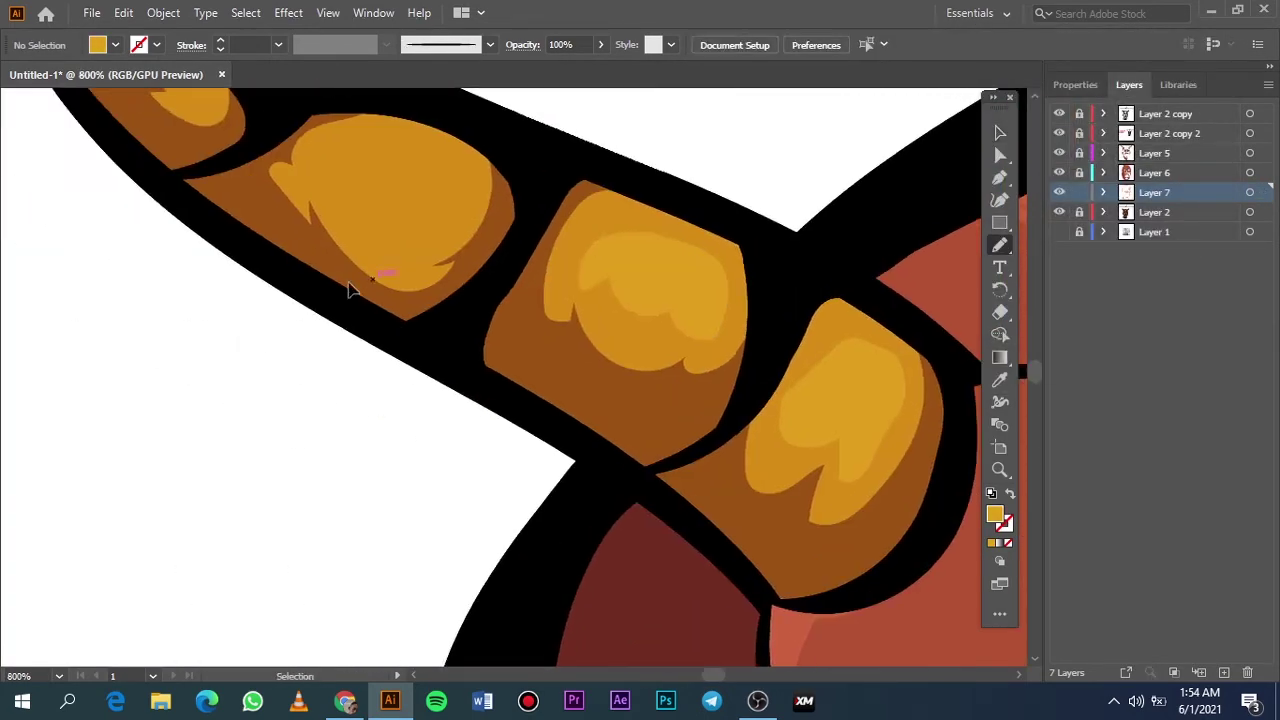
pyautogui.moveTo(362, 289); pyautogui.dragTo(426, 287)
pyautogui.moveTo(502, 370); pyautogui.dragTo(400, 288)
pyautogui.scroll(3, 400, 288)
pyautogui.hscroll(-3, 400, 288)
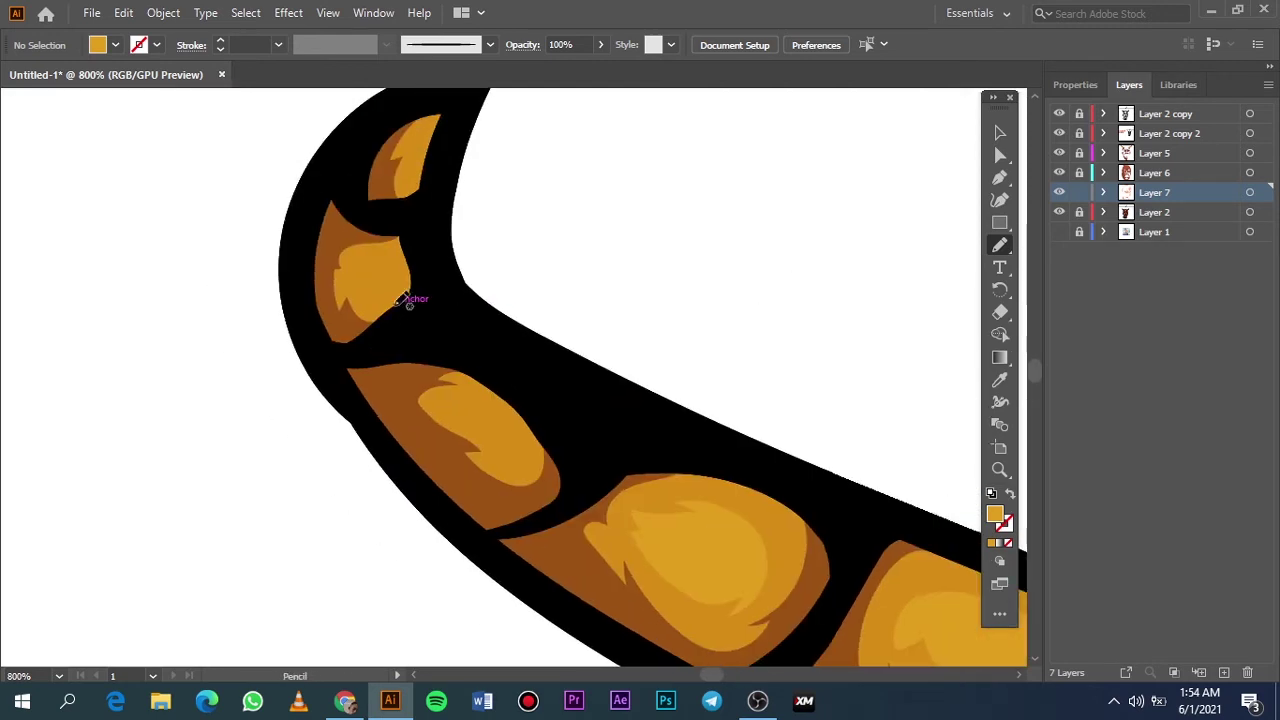
# Add lighter highlights on the lower, middle and top horn blobs
pyautogui.moveTo(448, 405); pyautogui.dragTo(445, 398)
pyautogui.moveTo(360, 268); pyautogui.dragTo(405, 258)
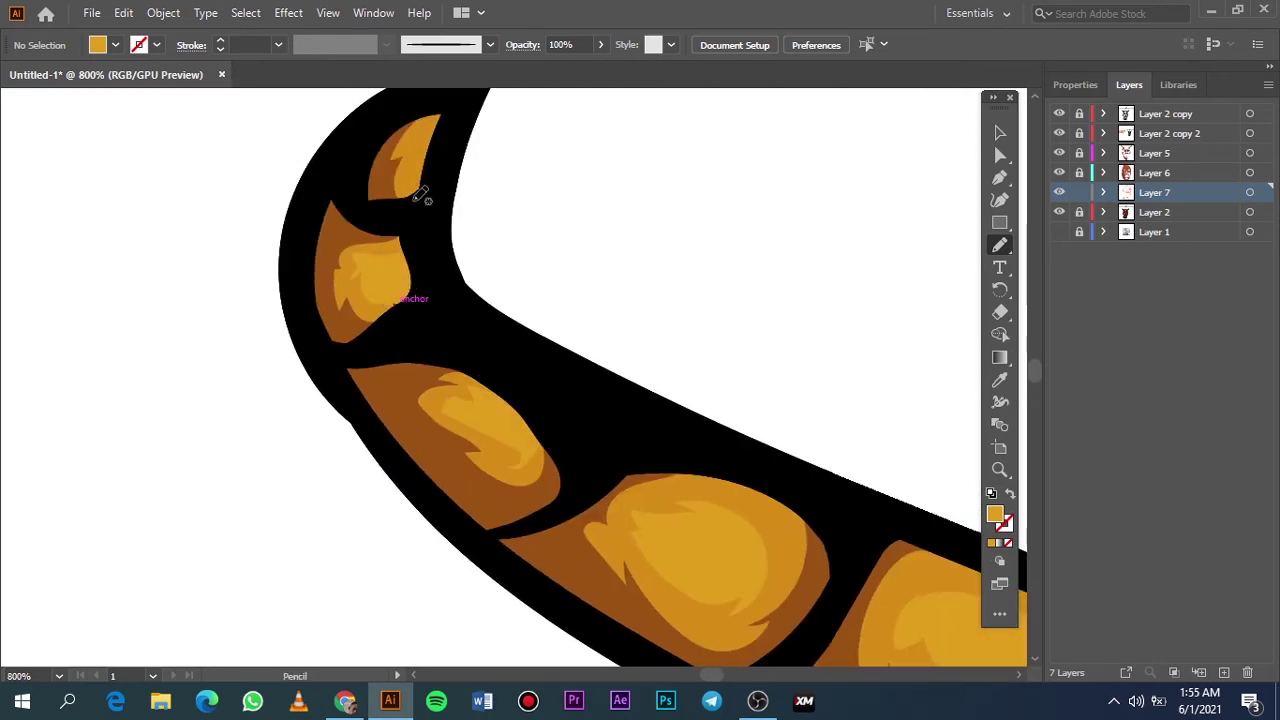
pyautogui.moveTo(463, 95); pyautogui.dragTo(430, 115)
pyautogui.scroll(-3, 508, 366)
pyautogui.hscroll(-3, 550, 477)
pyautogui.scroll(4, 400, 513)
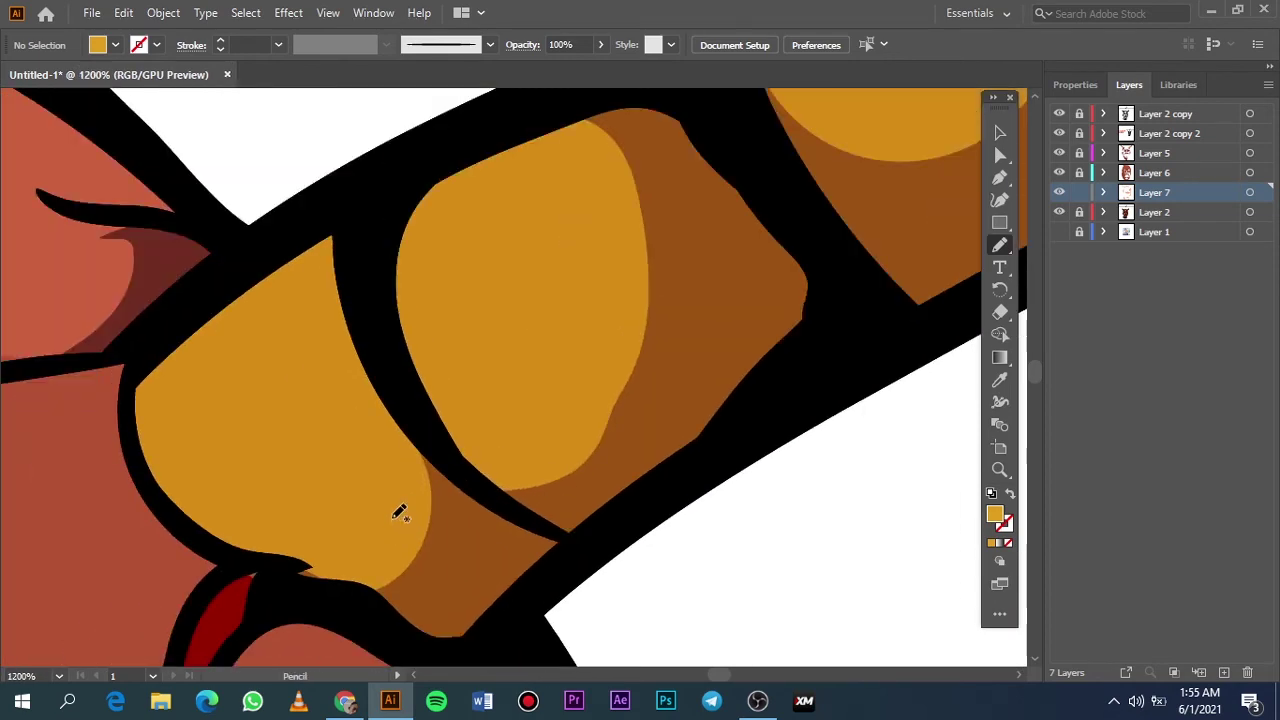
# Draw and close a highlight shape on another horn segment
pyautogui.moveTo(285, 295); pyautogui.dragTo(320, 467)
pyautogui.moveTo(418, 336); pyautogui.dragTo(440, 370)
pyautogui.scroll(-5, 571, 286)
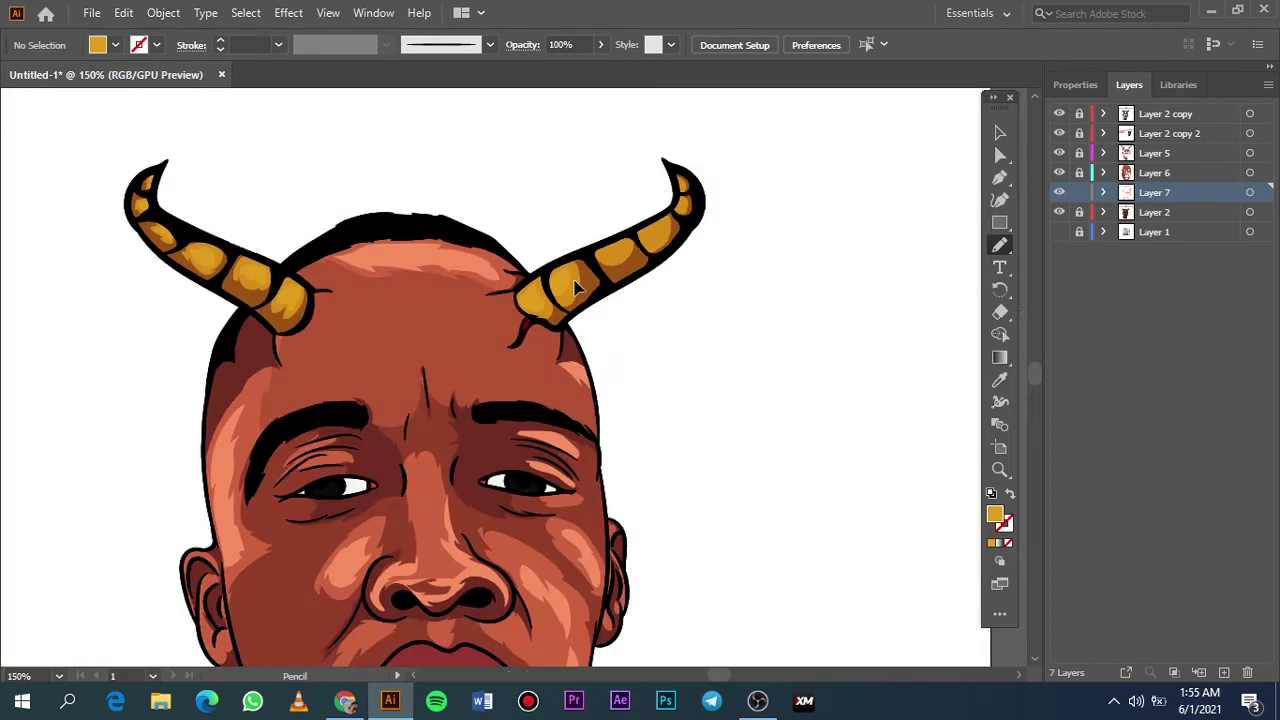
pyautogui.scroll(5, 464, 252)
pyautogui.moveTo(490, 270); pyautogui.dragTo(438, 249)
pyautogui.hscroll(3, 440, 260)
pyautogui.scroll(2, 440, 260)
# Draw a highlight on the next horn segment, then review both horns
pyautogui.moveTo(530, 175); pyautogui.dragTo(293, 402)
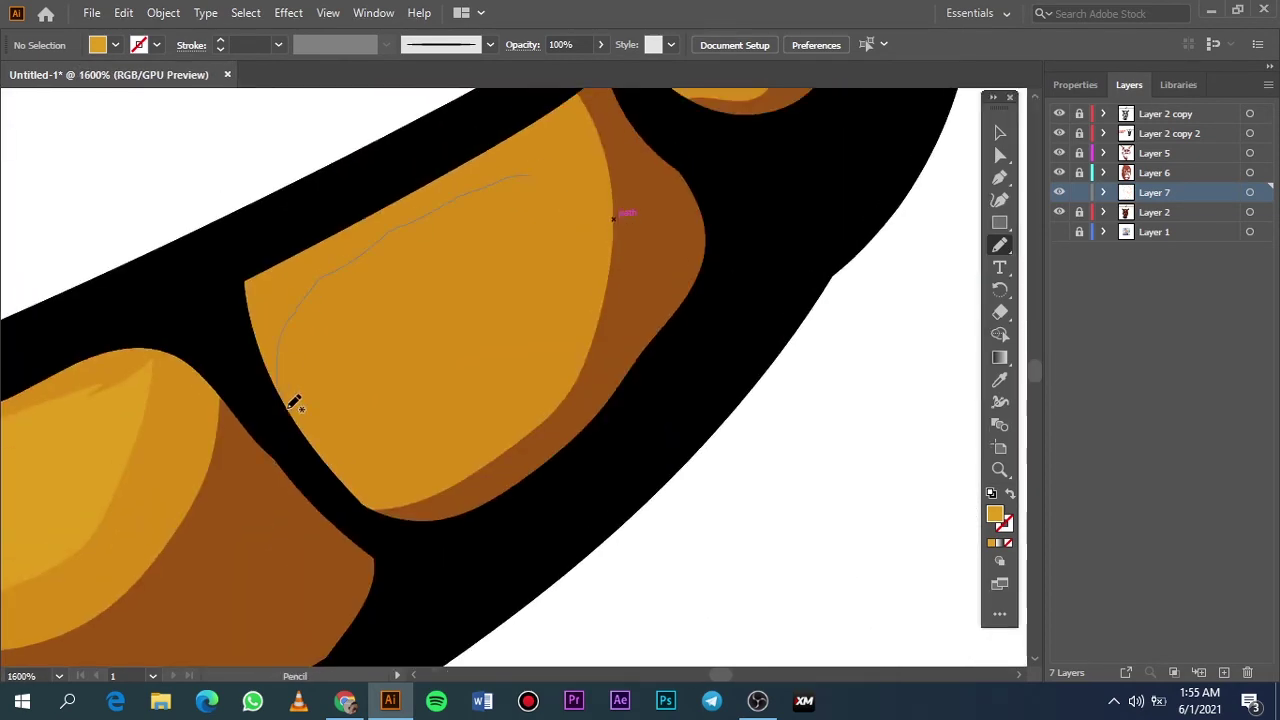
pyautogui.moveTo(468, 207); pyautogui.dragTo(470, 200)
pyautogui.scroll(-3, 469, 195)
pyautogui.scroll(-2, 469, 185)
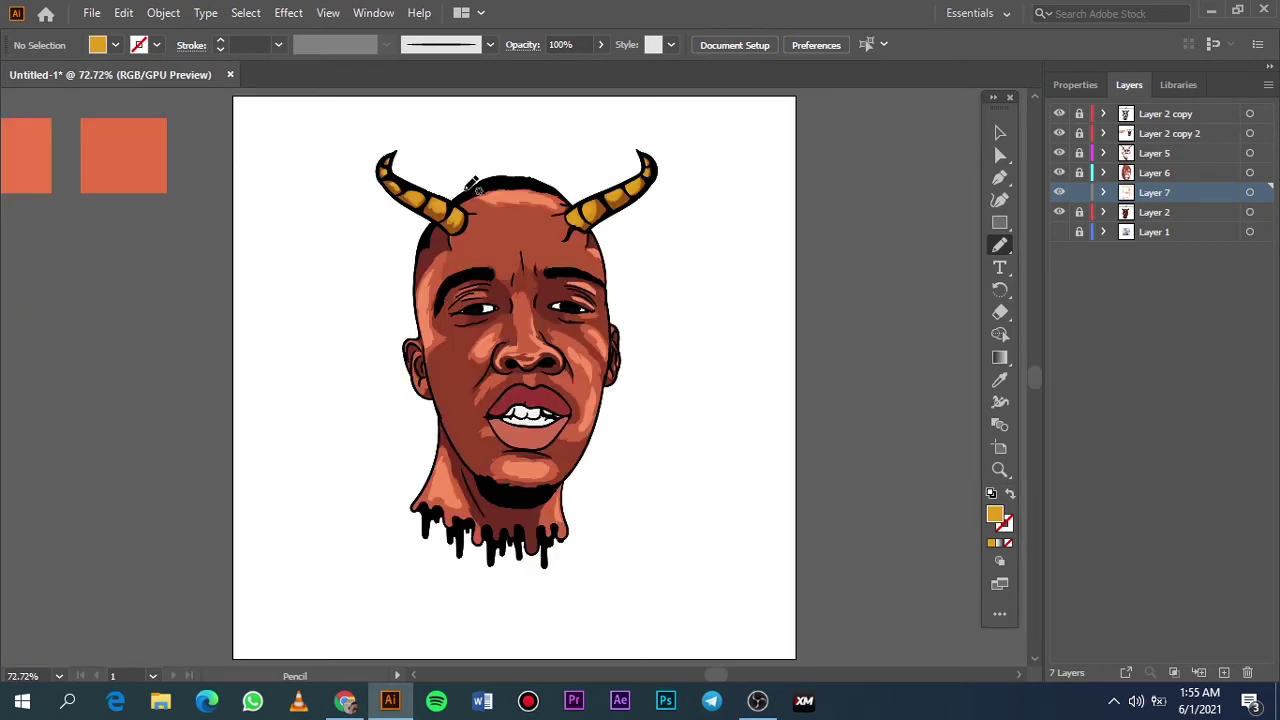
pyautogui.hscroll(-4, 584, 348)
pyautogui.hscroll(3, 584, 348)
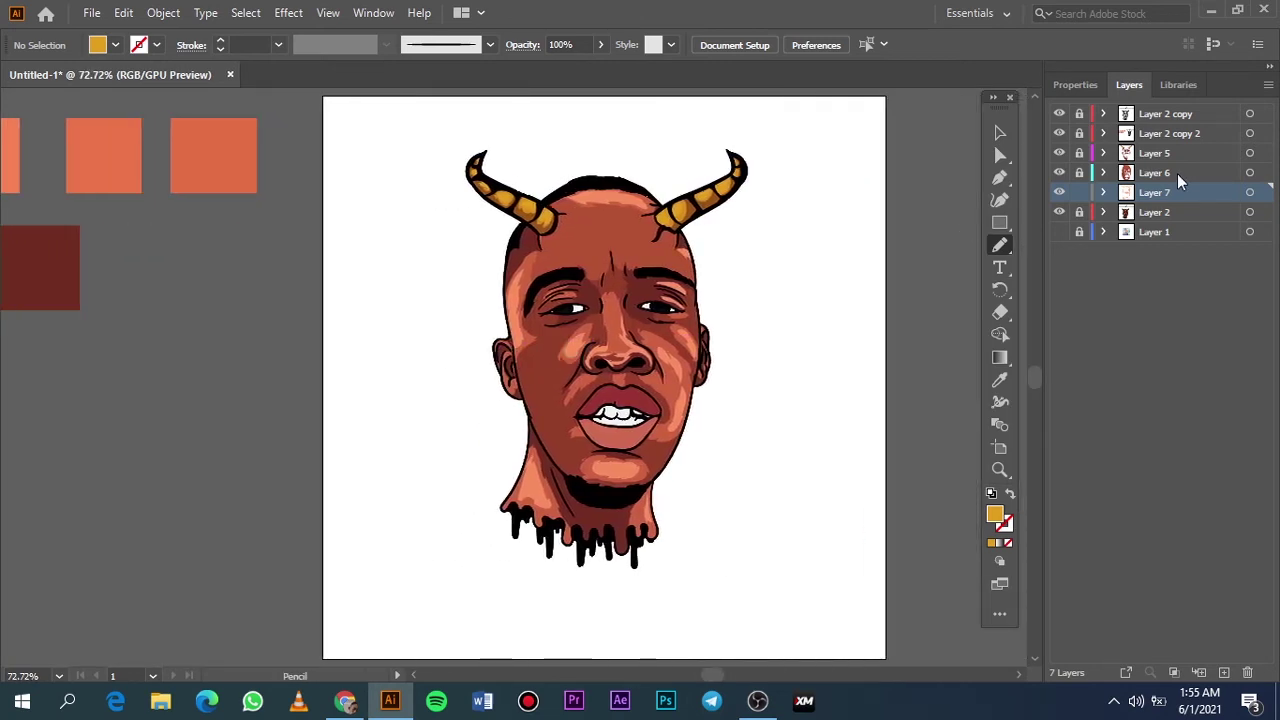
# Make Layer 5 active and set a dark red fill colour
pyautogui.click(1150, 153)
pyautogui.scroll(3, 600, 312)
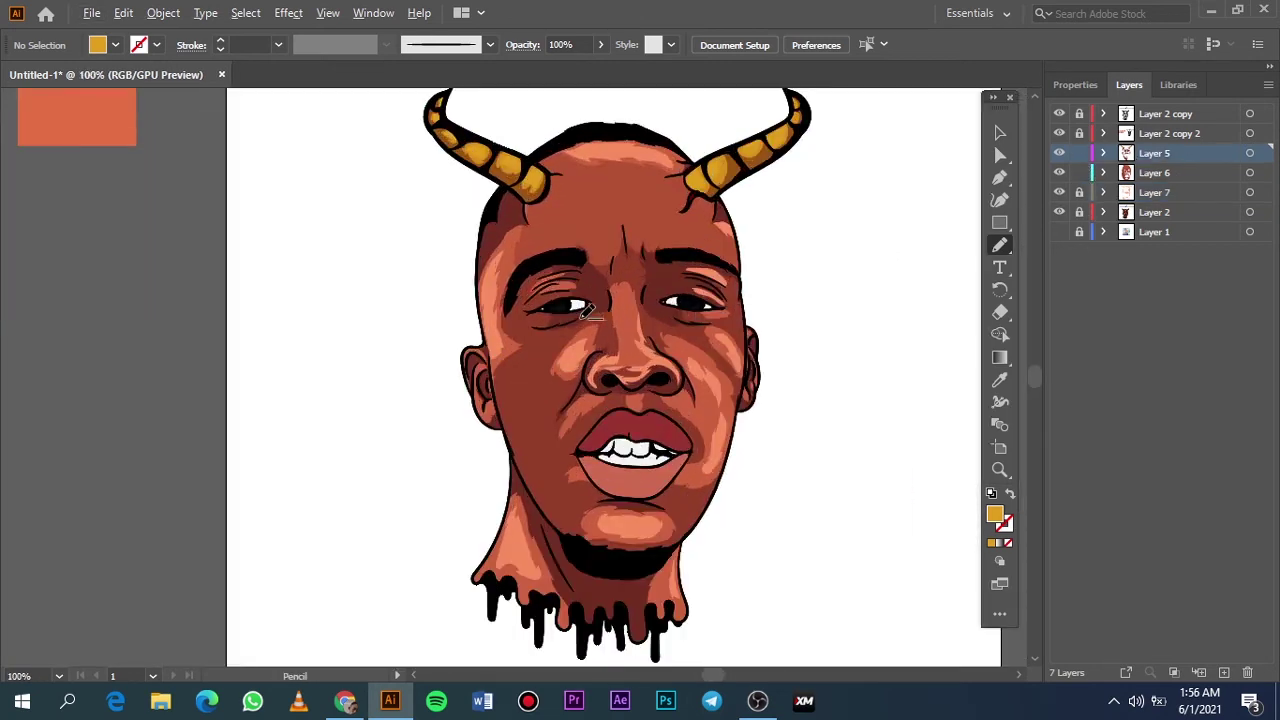
pyautogui.scroll(5, 590, 310)
pyautogui.press('i')
pyautogui.click(712, 230)
pyautogui.doubleClick(995, 515)
pyautogui.click(995, 106)
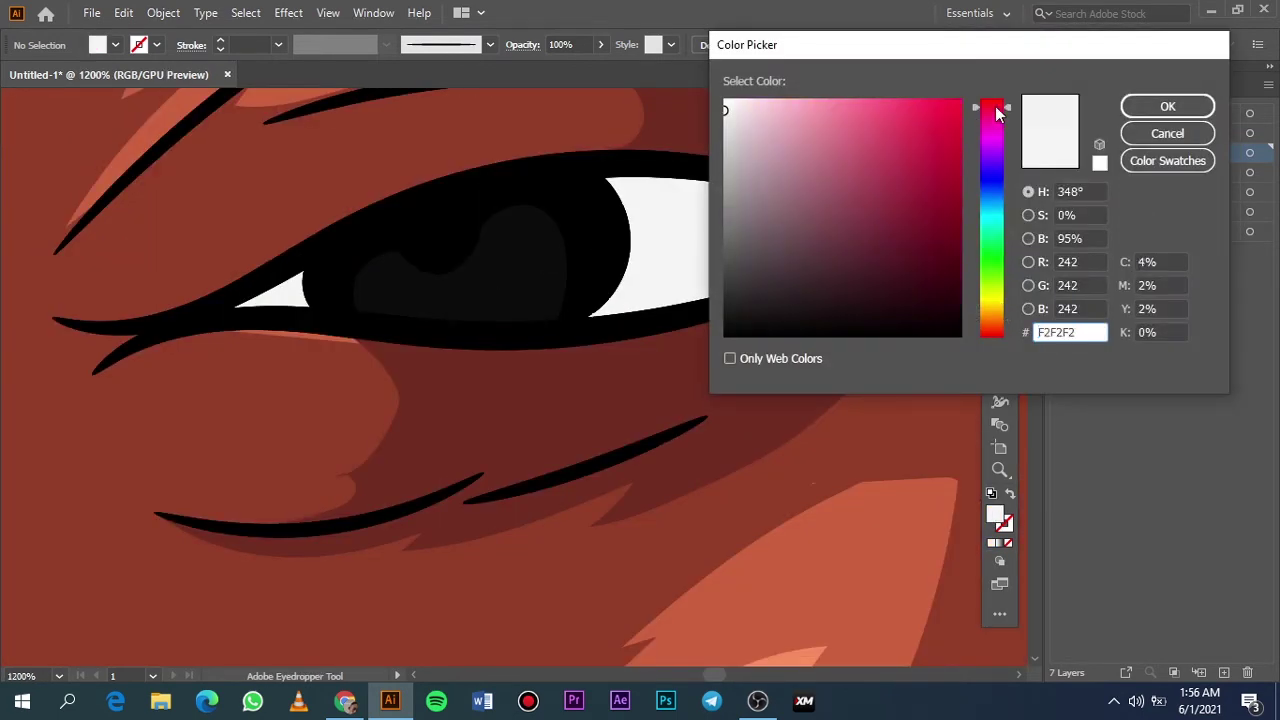
pyautogui.click(774, 246)
pyautogui.click(1163, 106)
# Draw dark shading shapes at the eye corner and above the eye
pyautogui.press('n')
pyautogui.moveTo(789, 279); pyautogui.dragTo(770, 250)
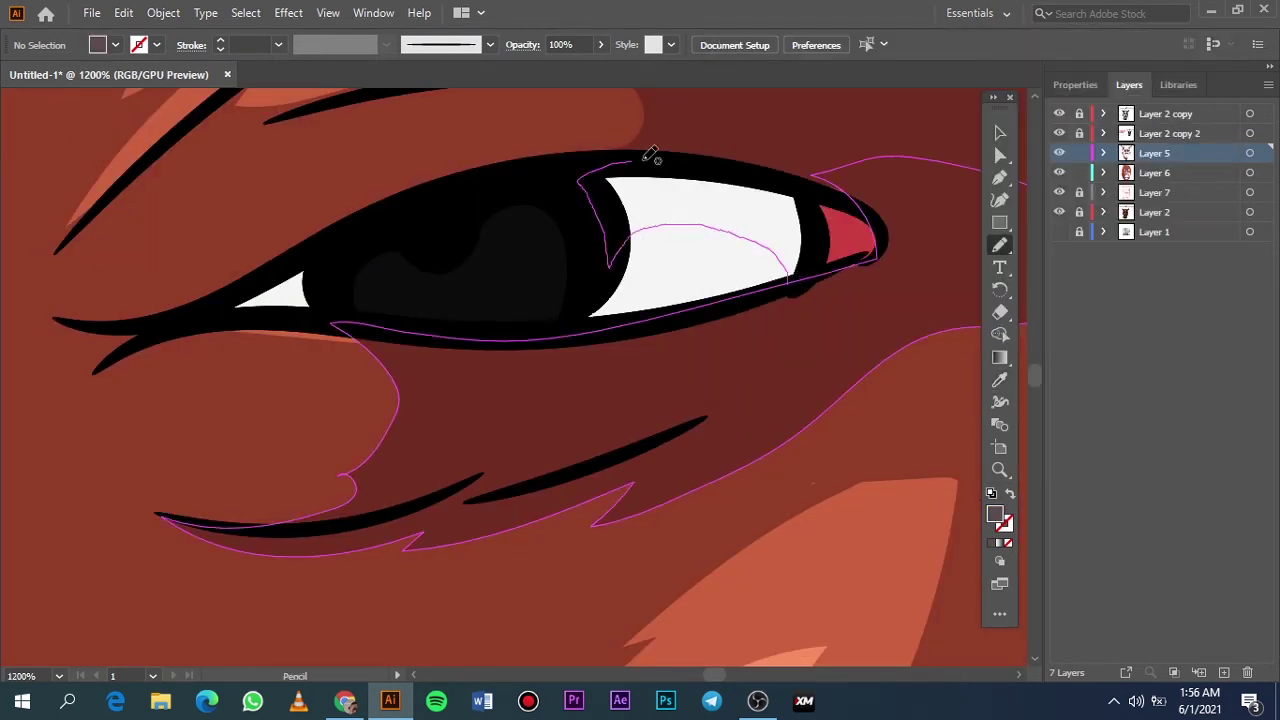
pyautogui.scroll(-5, 500, 260)
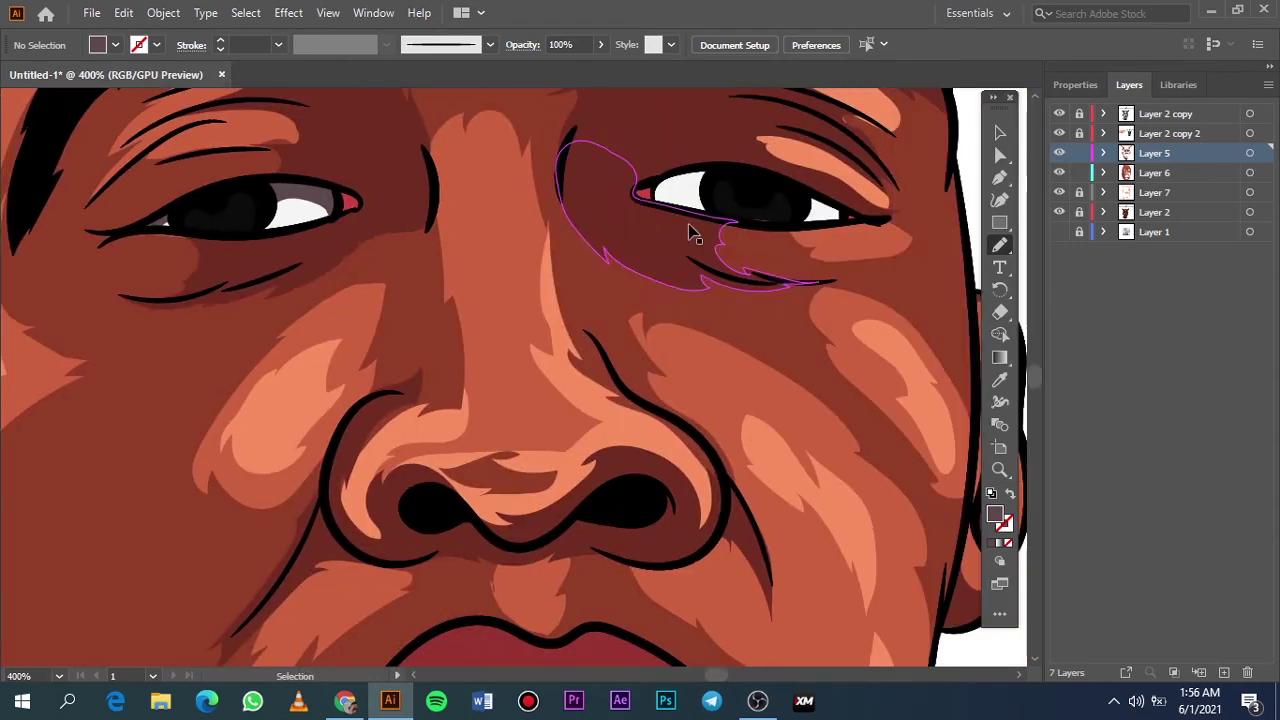
pyautogui.scroll(7, 650, 215)
pyautogui.moveTo(551, 147); pyautogui.dragTo(677, 300)
pyautogui.moveTo(557, 125); pyautogui.dragTo(777, 205)
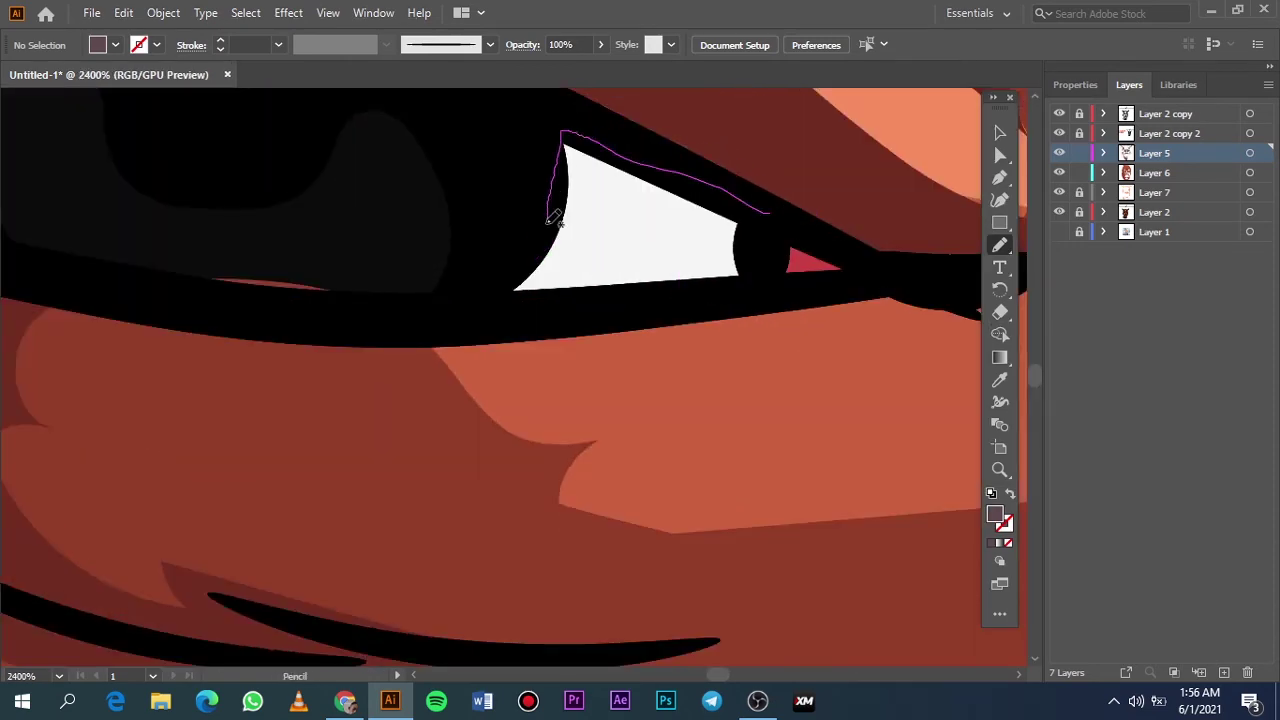
pyautogui.scroll(-2, 344, 257)
pyautogui.scroll(1, 344, 257)
# Draw shading across the top of the eye white
pyautogui.moveTo(383, 260); pyautogui.dragTo(234, 298)
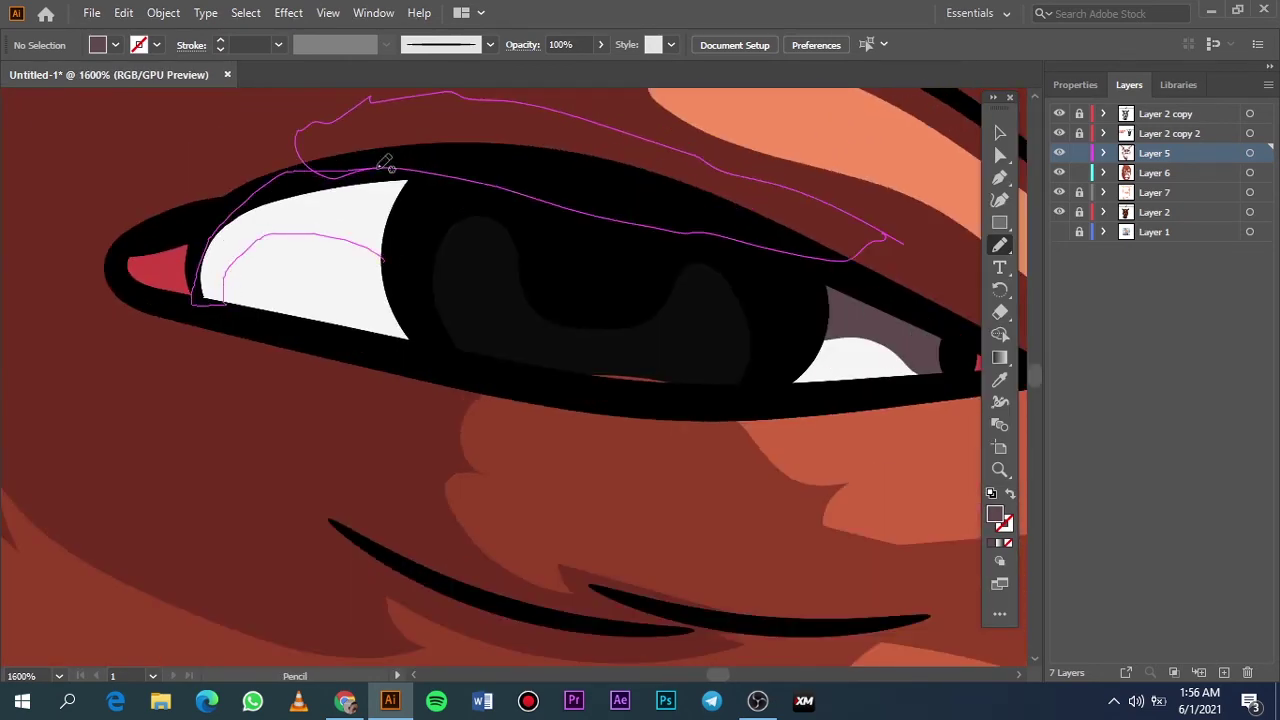
pyautogui.moveTo(385, 162); pyautogui.dragTo(390, 168)
pyautogui.scroll(-3, 449, 397)
pyautogui.scroll(5, 494, 309)
# Sample a new fill colour for the iris shading and fit the drawing in view
pyautogui.press('i')
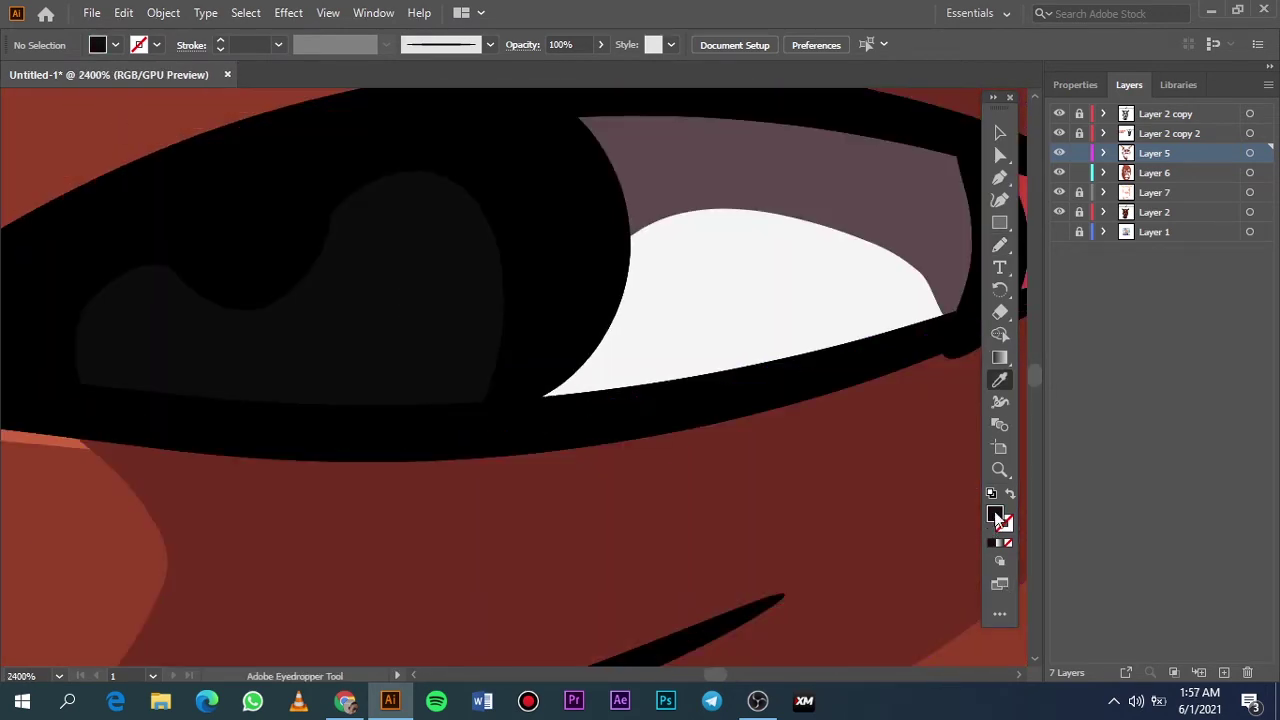
pyautogui.doubleClick(995, 515)
pyautogui.press('Escape')
pyautogui.press('b')
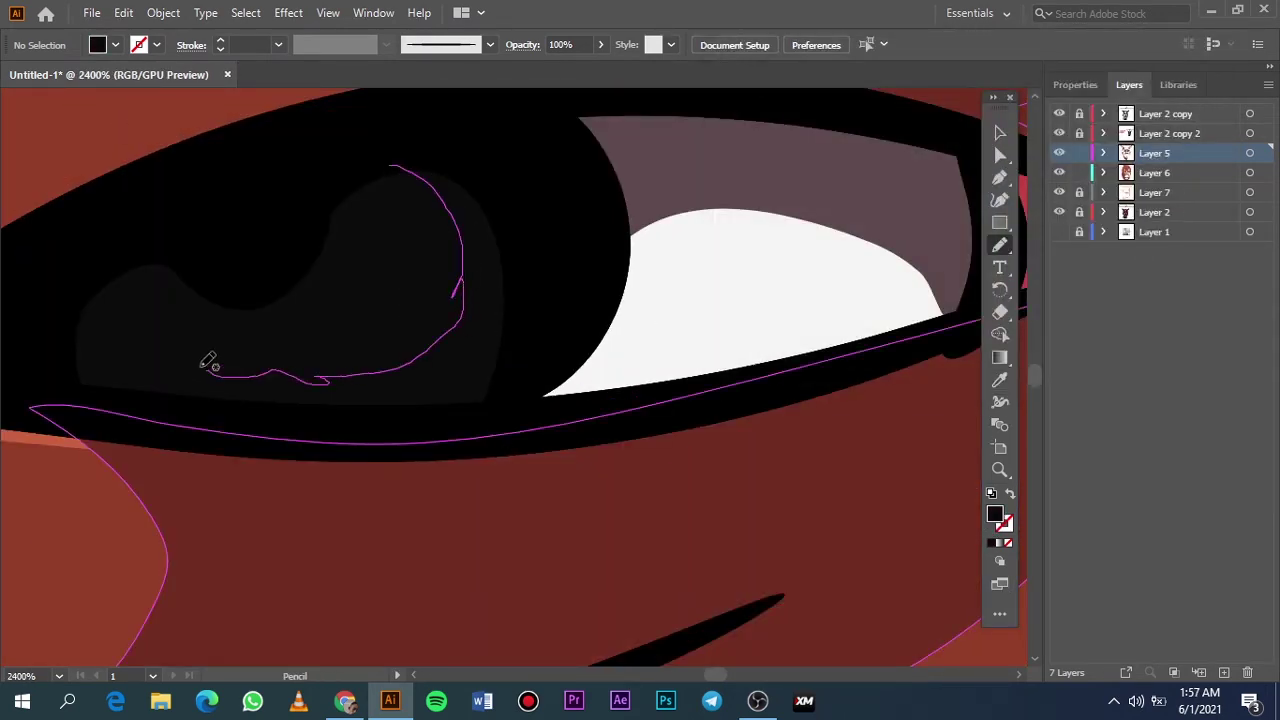
pyautogui.scroll(-3, 500, 200)
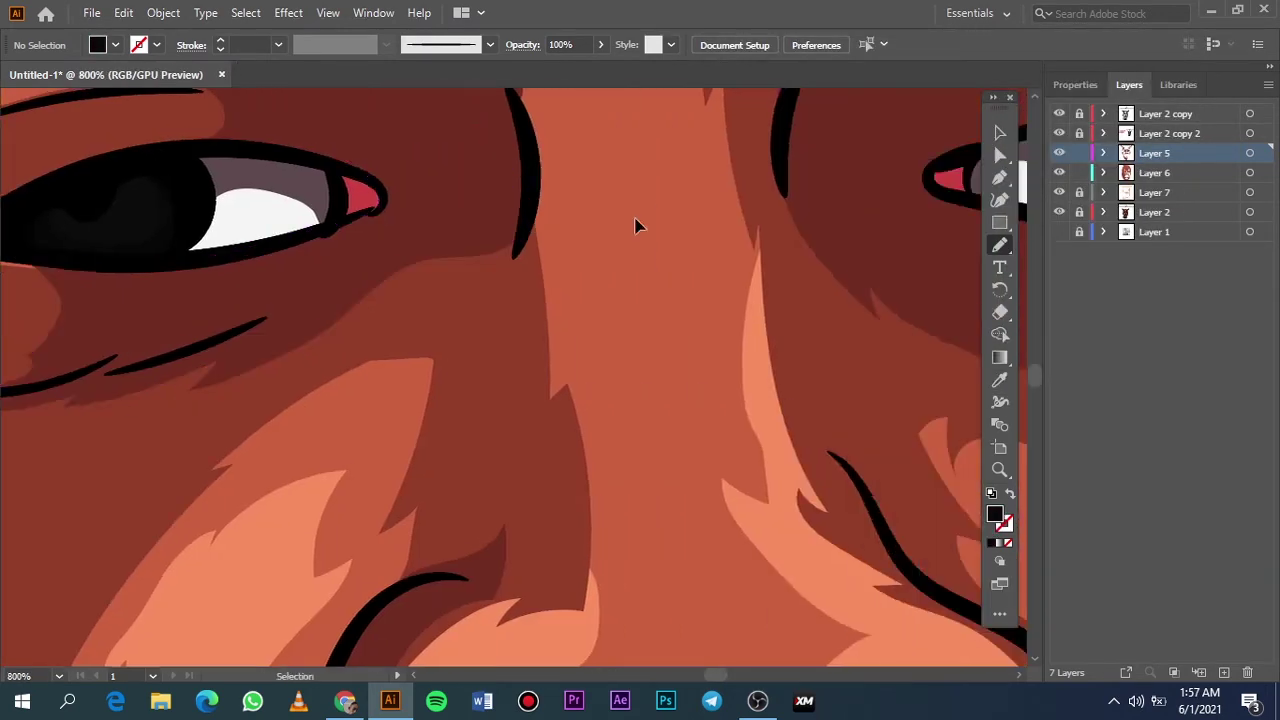
pyautogui.scroll(3, 660, 240)
pyautogui.scroll(3, 688, 262)
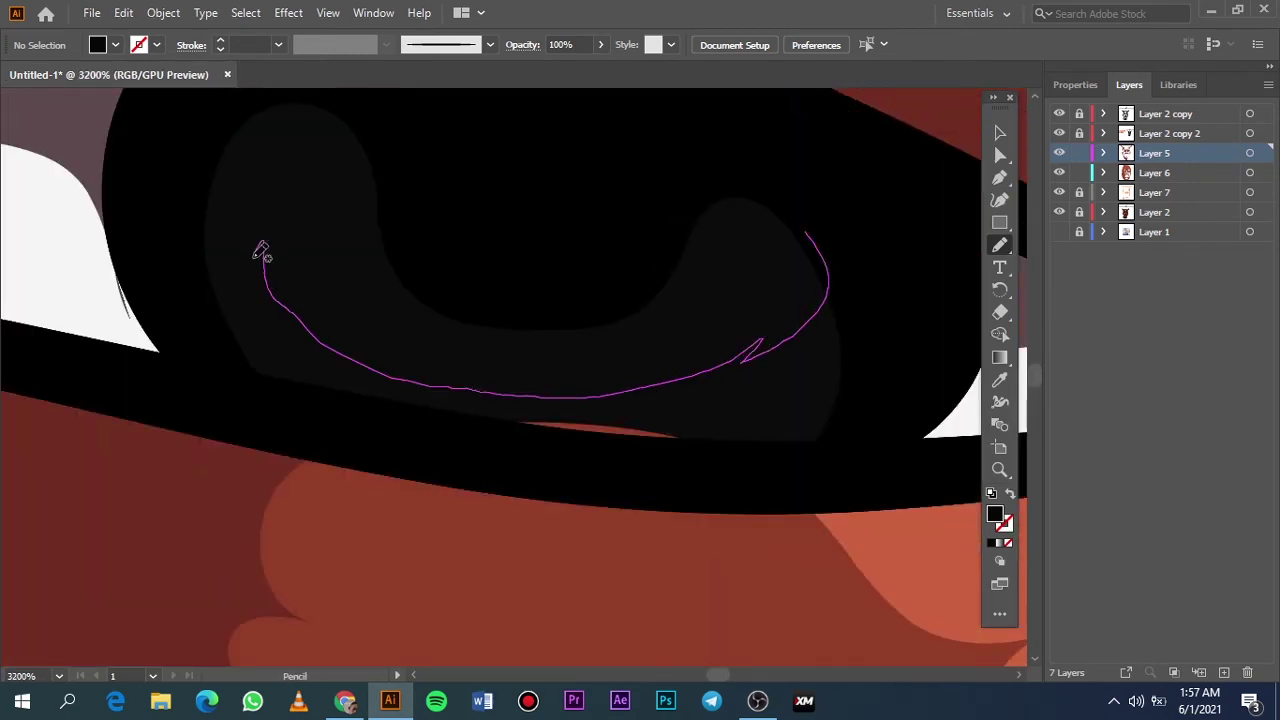
pyautogui.hotkey('ctrl', '0')
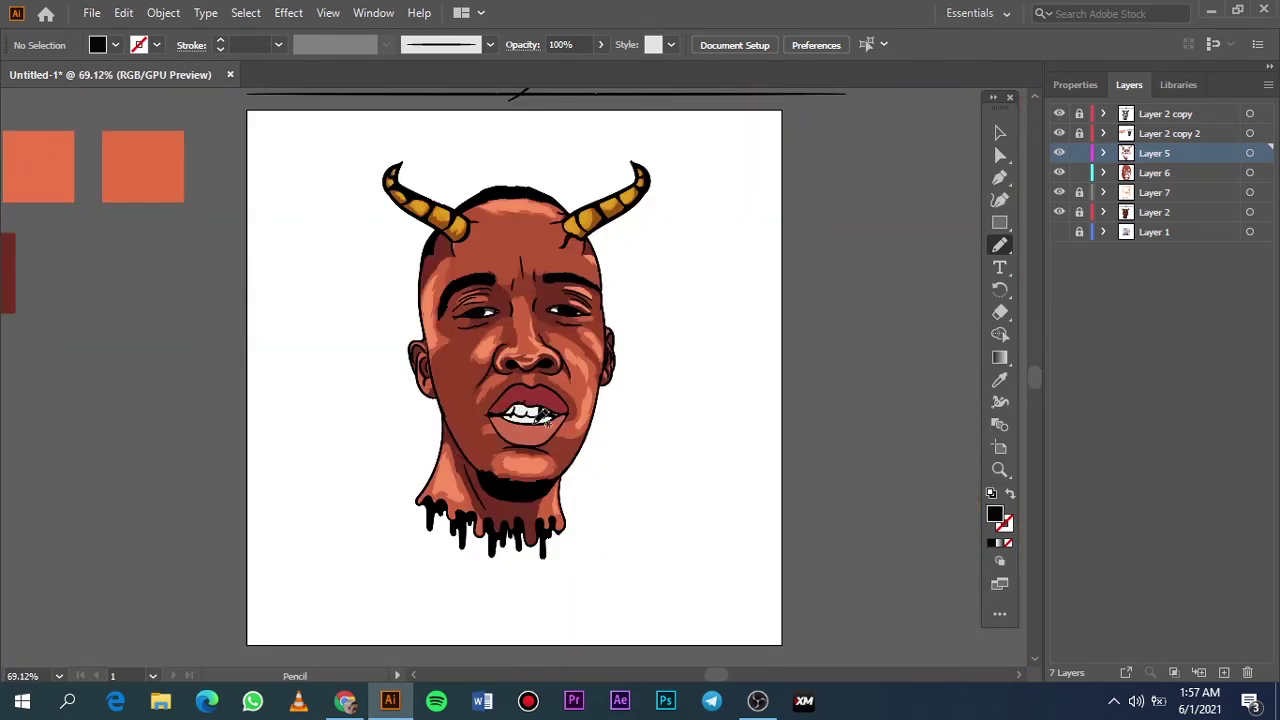
pyautogui.scroll(5, 546, 418)
# Sample the lip colour, darken it to a deeper red fill, and show the photo layer
pyautogui.press('i')
pyautogui.click(500, 477)
pyautogui.doubleClick(995, 515)
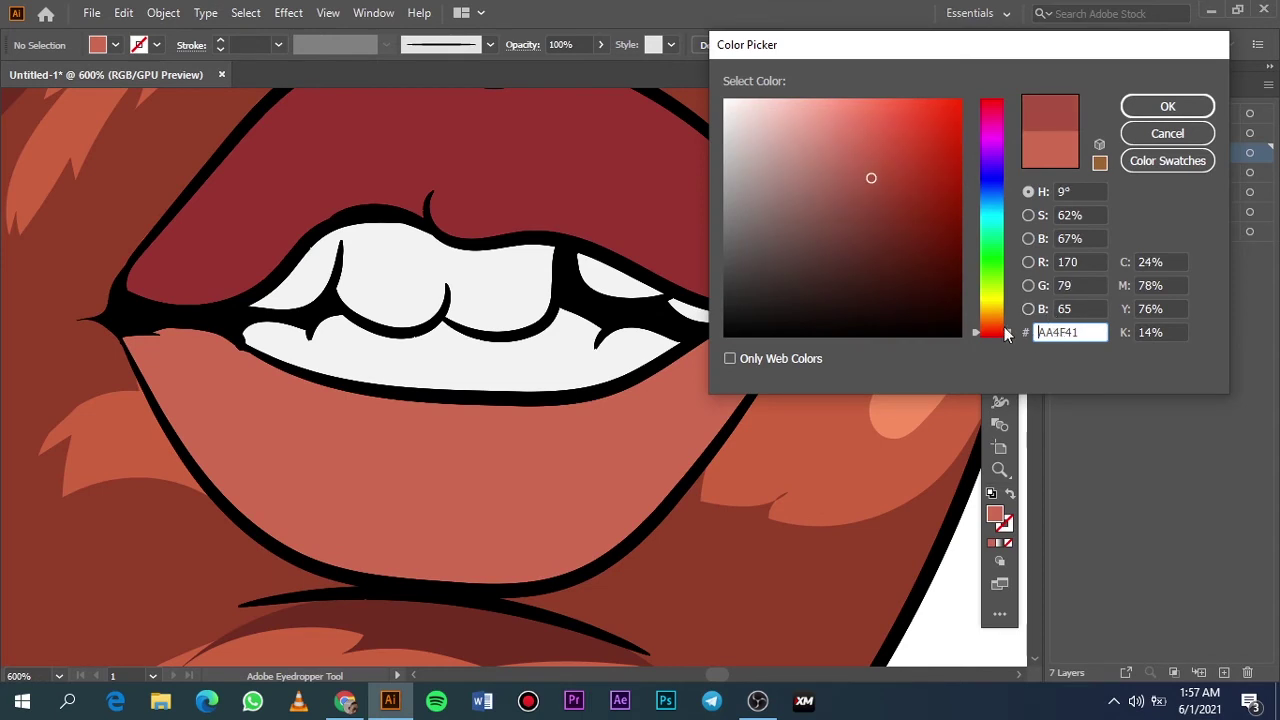
pyautogui.moveTo(1013, 333); pyautogui.dragTo(1013, 337)
pyautogui.click(1167, 106)
pyautogui.click(1059, 172)
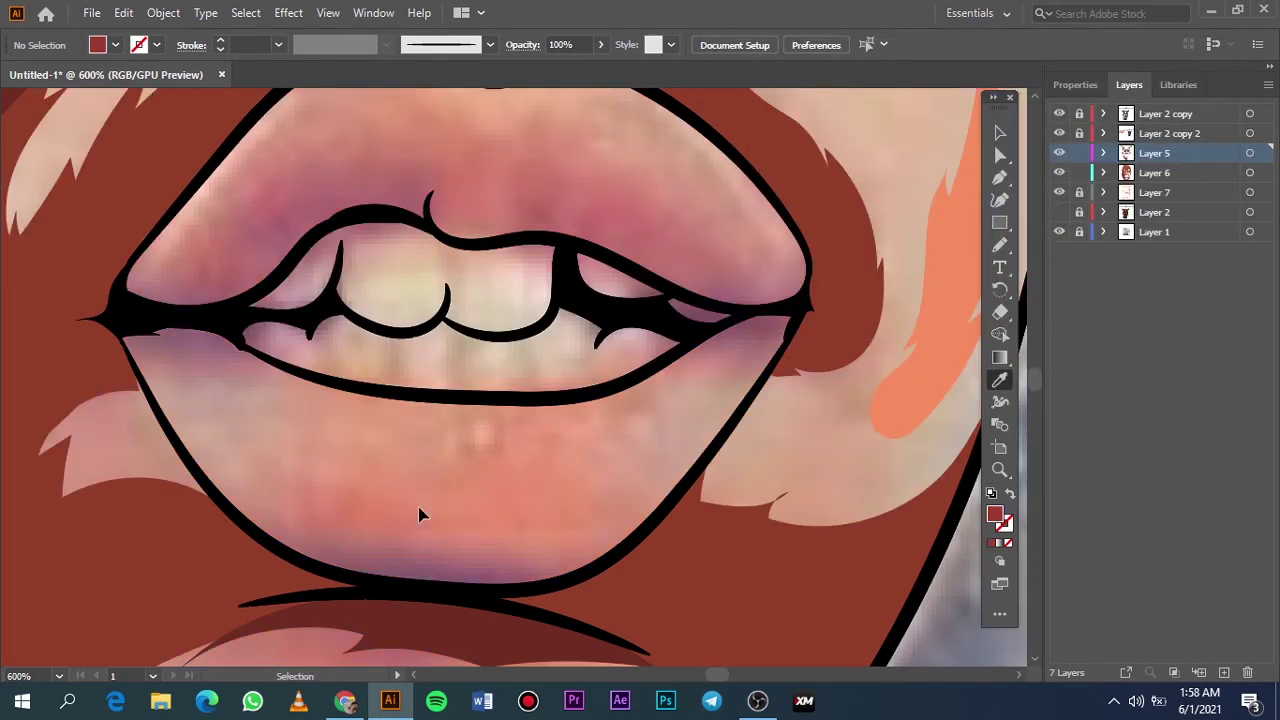
# Draw a dark red shadow shape on the lower lip with the Pencil
pyautogui.press('n')
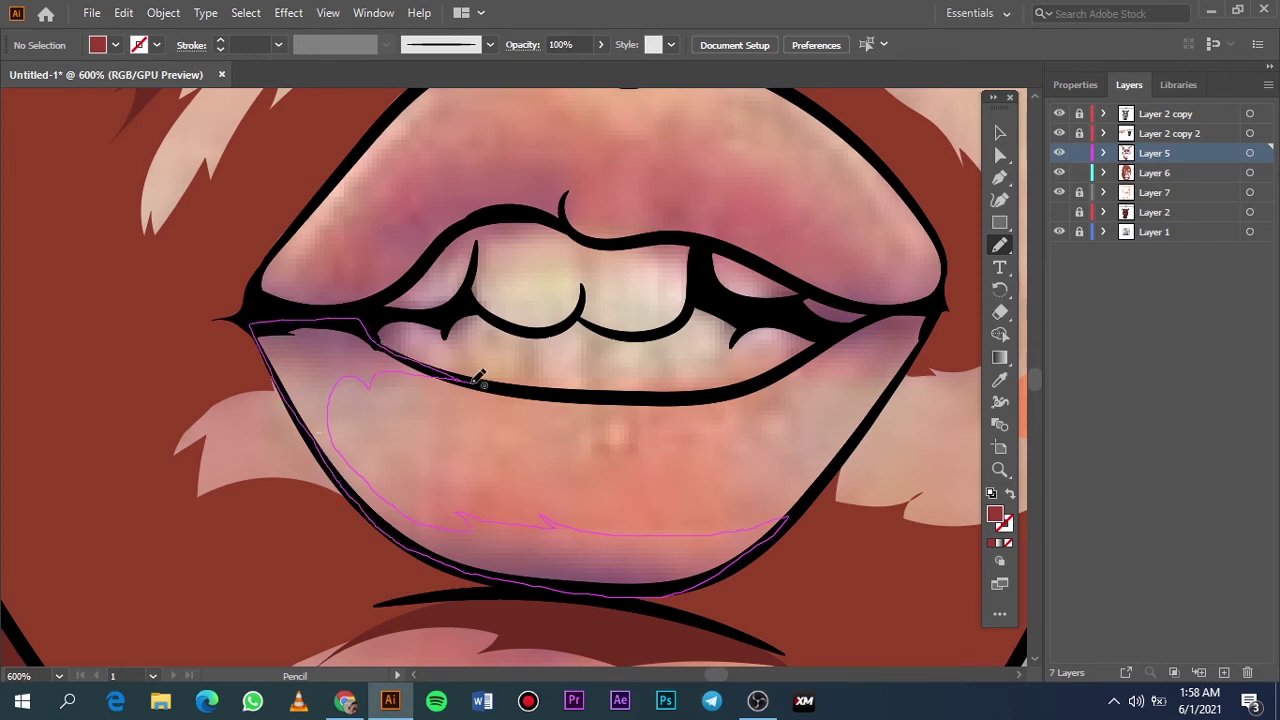
pyautogui.moveTo(478, 377); pyautogui.dragTo(470, 376)
pyautogui.click(1059, 172)
pyautogui.click(1059, 172)
pyautogui.press('v')
pyautogui.doubleClick(995, 515)
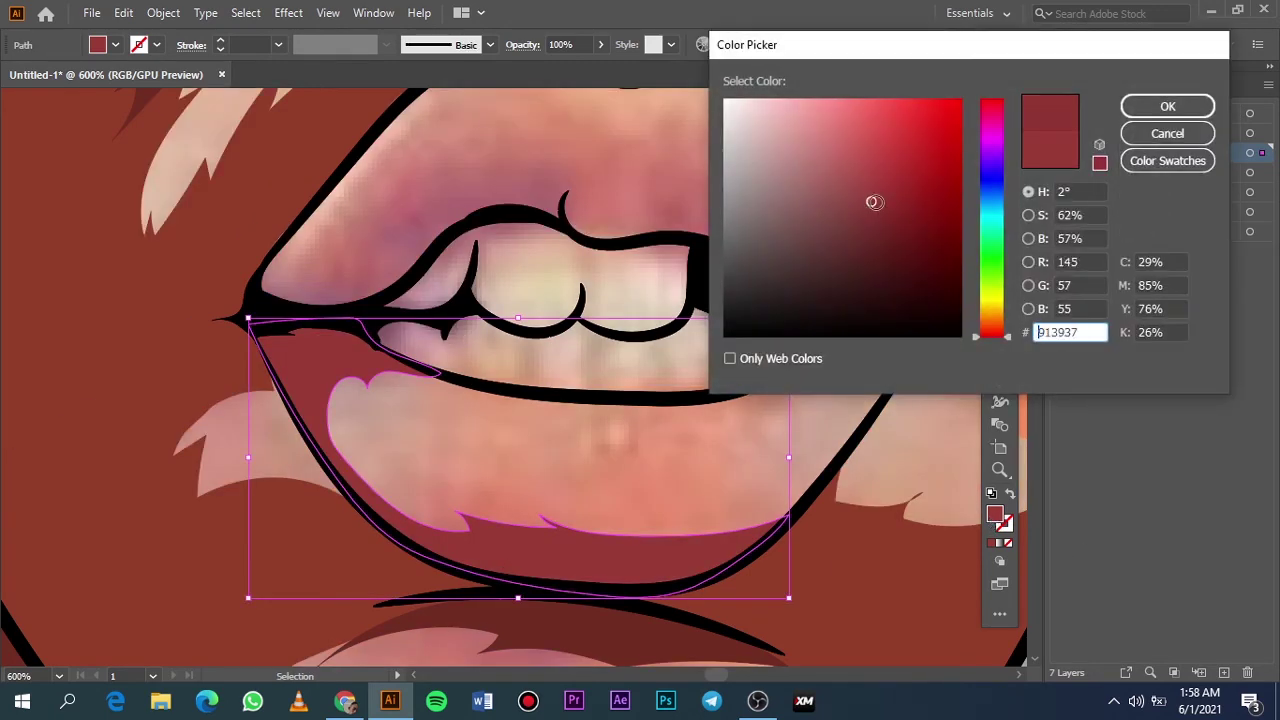
pyautogui.click(1167, 106)
pyautogui.click(820, 400)
# Draw a shading shape at the corner of the lower lip
pyautogui.hotkey('ctrl', '0')
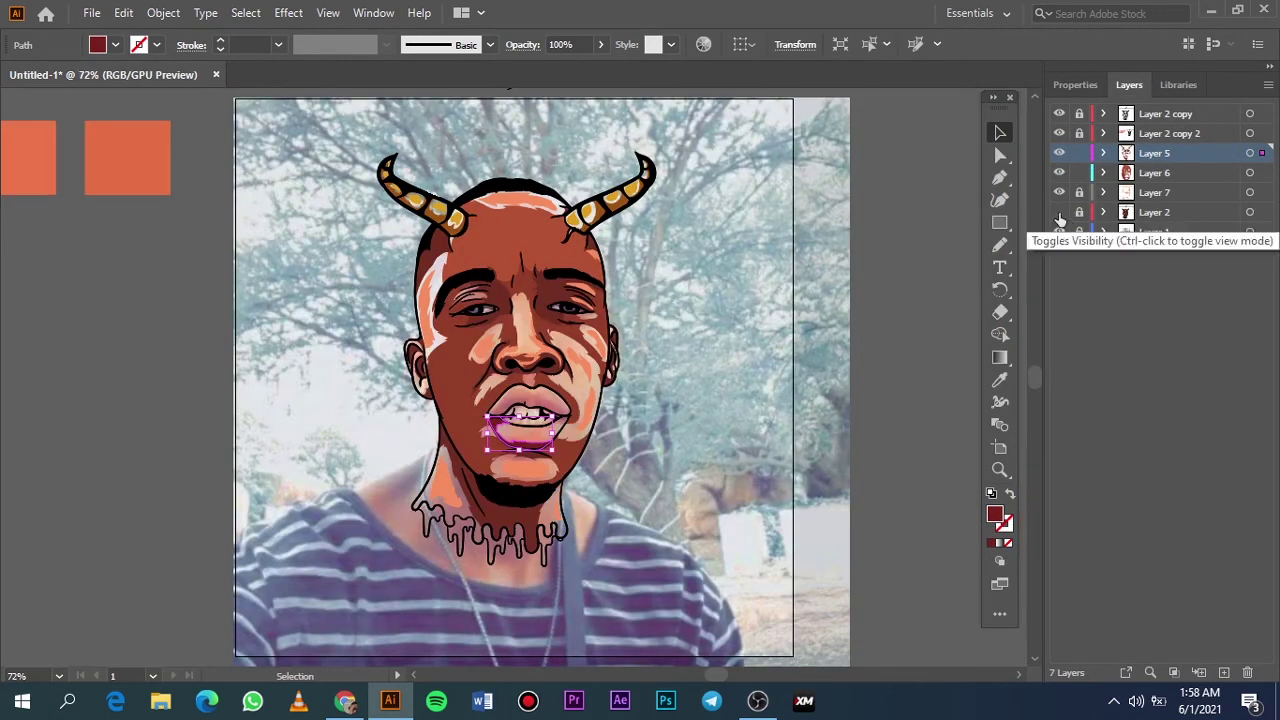
pyautogui.hotkey('ctrl', 'shift', 'a')
pyautogui.click(1059, 231)
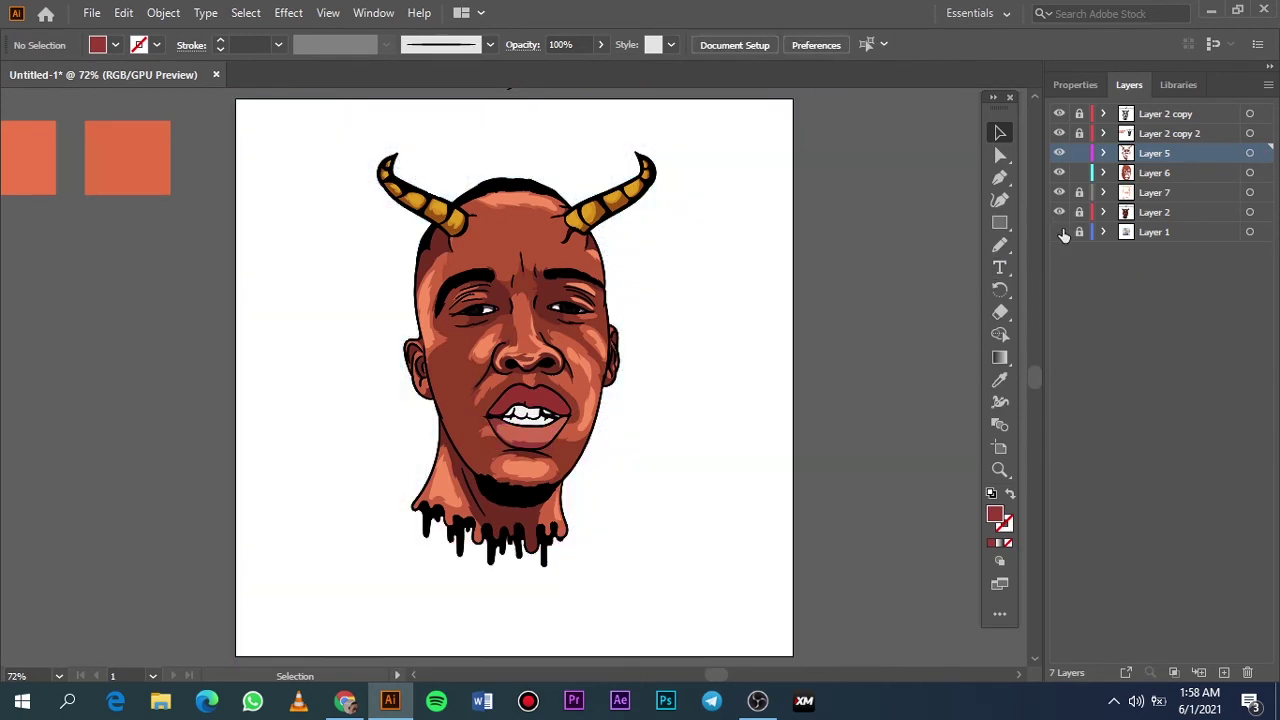
pyautogui.click(1059, 231)
pyautogui.scroll(8, 560, 400)
pyautogui.press('n')
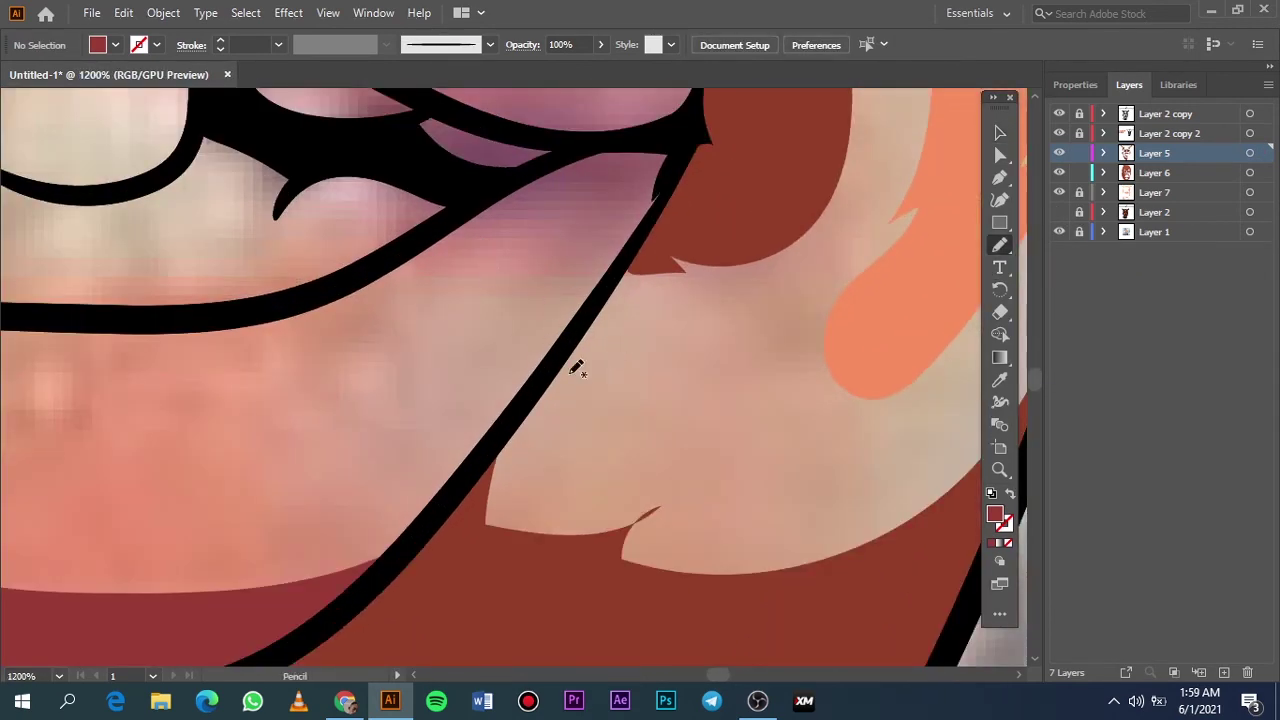
pyautogui.moveTo(667, 136); pyautogui.dragTo(667, 138)
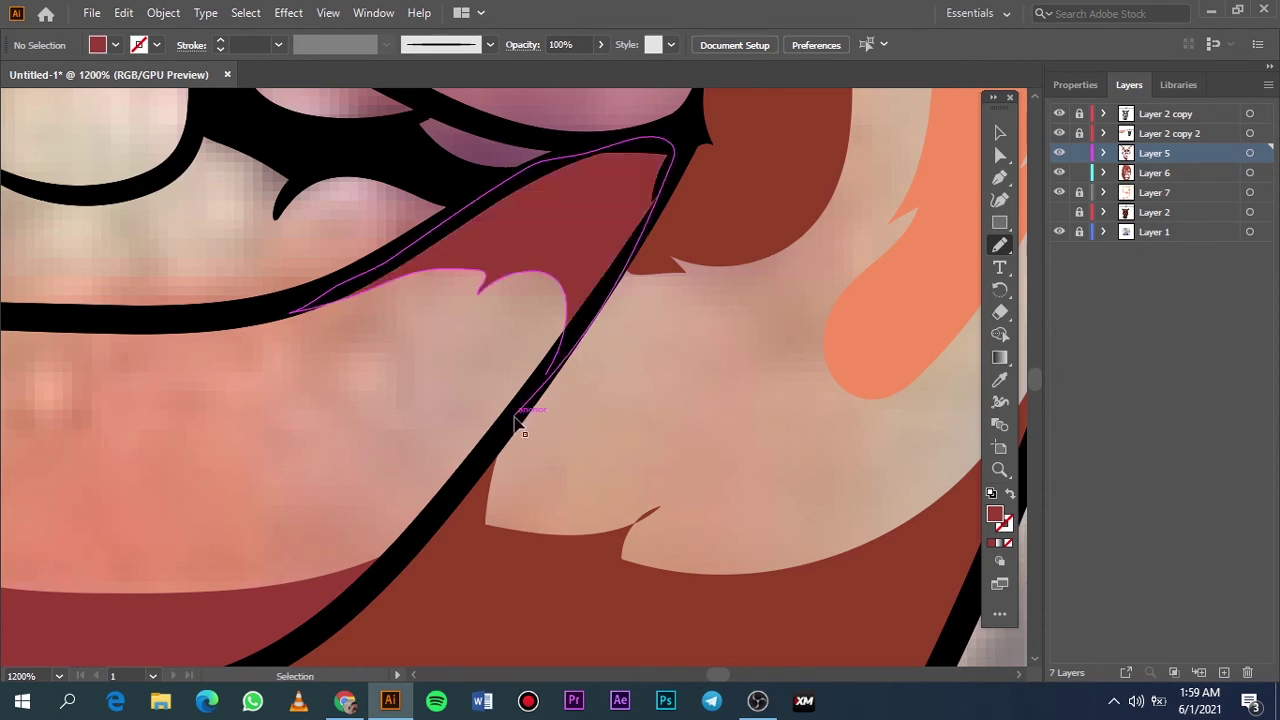
pyautogui.scroll(-5, 525, 420)
# Pick a deeper red and draw dark shading on the upper lip near the left corner
pyautogui.press('i')
pyautogui.doubleClick(995, 514)
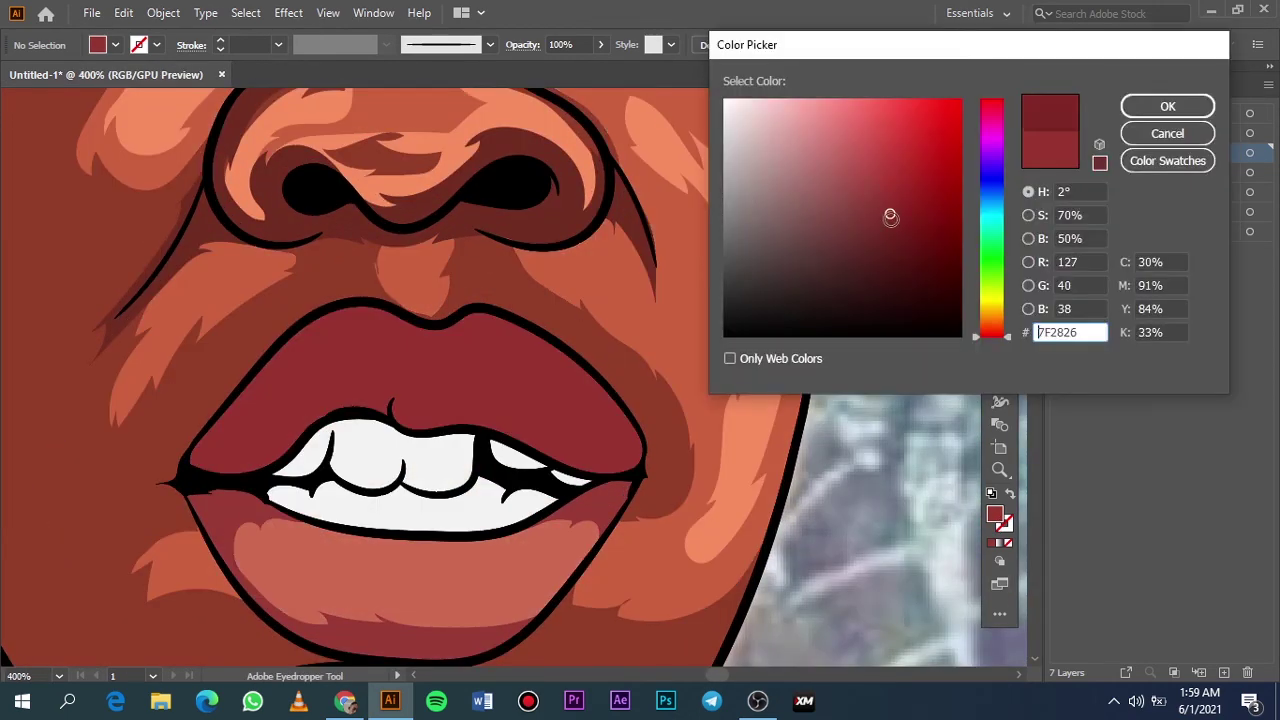
pyautogui.click(1166, 103)
pyautogui.click(1059, 212)
pyautogui.hscroll(-3, 390, 455)
pyautogui.press('n')
pyautogui.scroll(3, 390, 455)
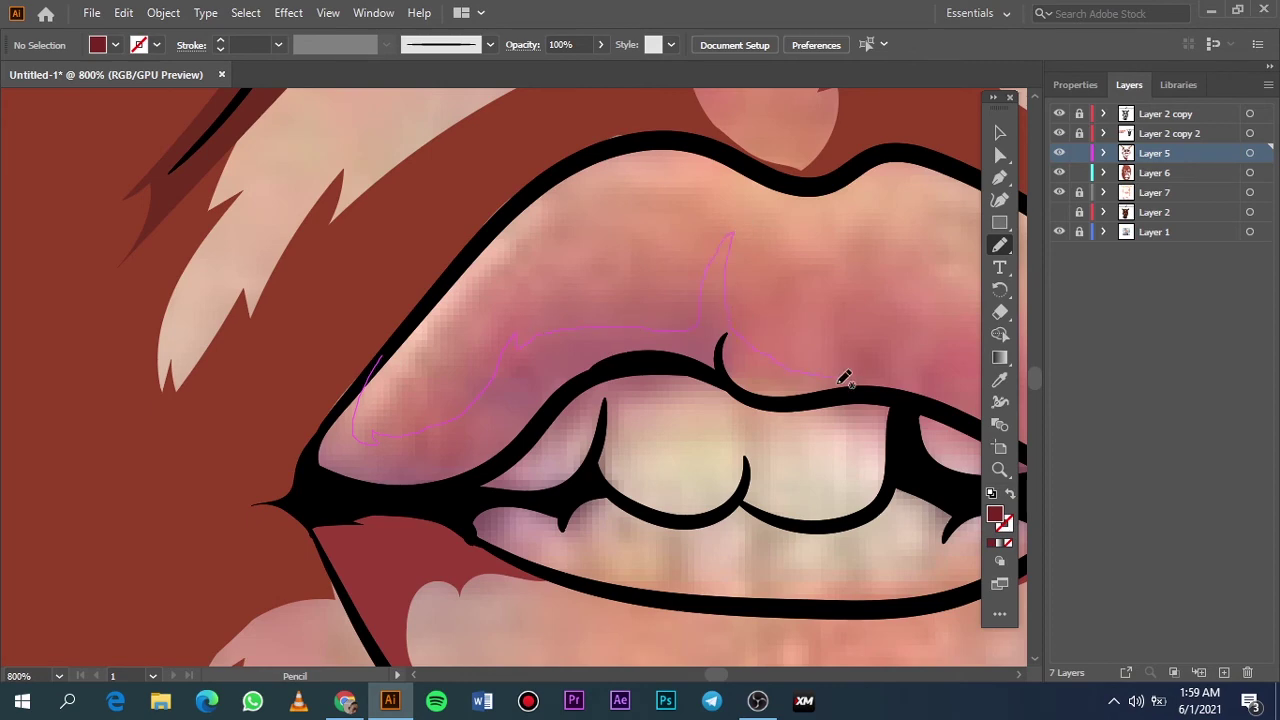
pyautogui.moveTo(320, 468); pyautogui.dragTo(385, 355)
pyautogui.scroll(-1, 598, 358)
pyautogui.hscroll(5, 598, 358)
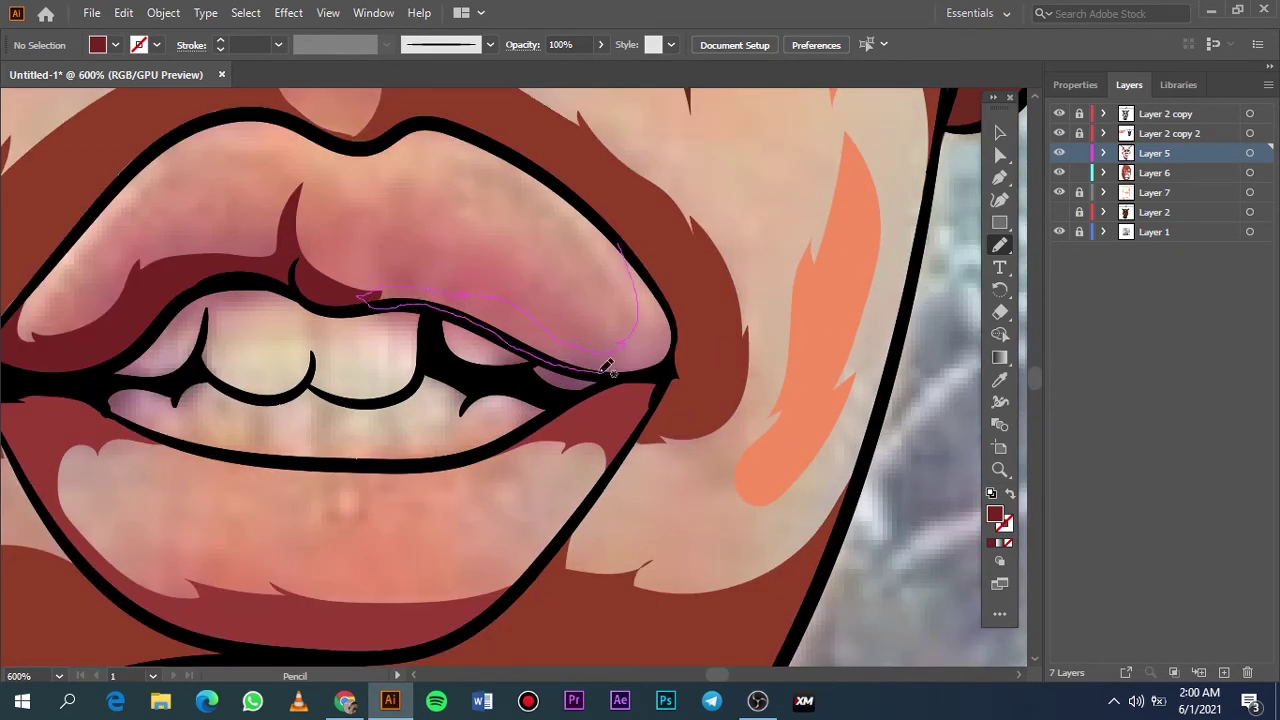
pyautogui.moveTo(624, 243); pyautogui.dragTo(624, 243)
# On the cheek-shading layer, trace another dark red shape over the upper lip
pyautogui.click(1154, 172)
pyautogui.click(1059, 153)
pyautogui.click(1059, 212)
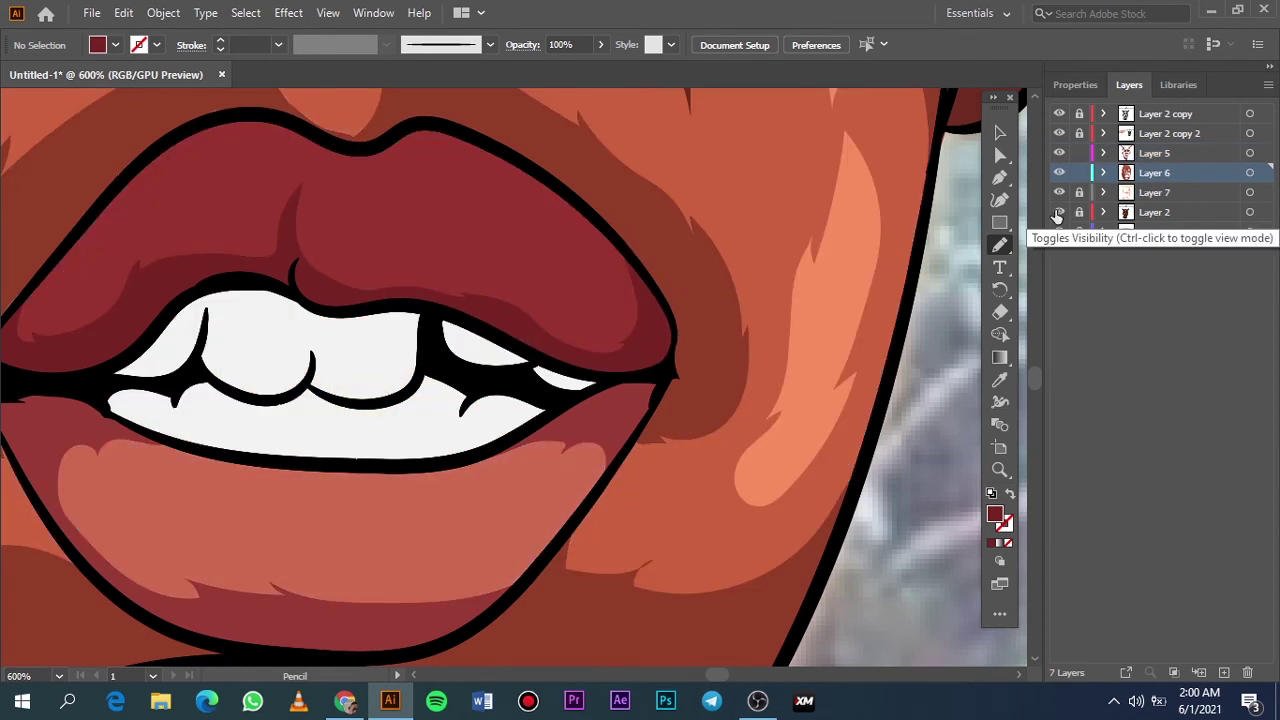
pyautogui.press('i')
pyautogui.doubleClick(995, 515)
pyautogui.press('Escape')
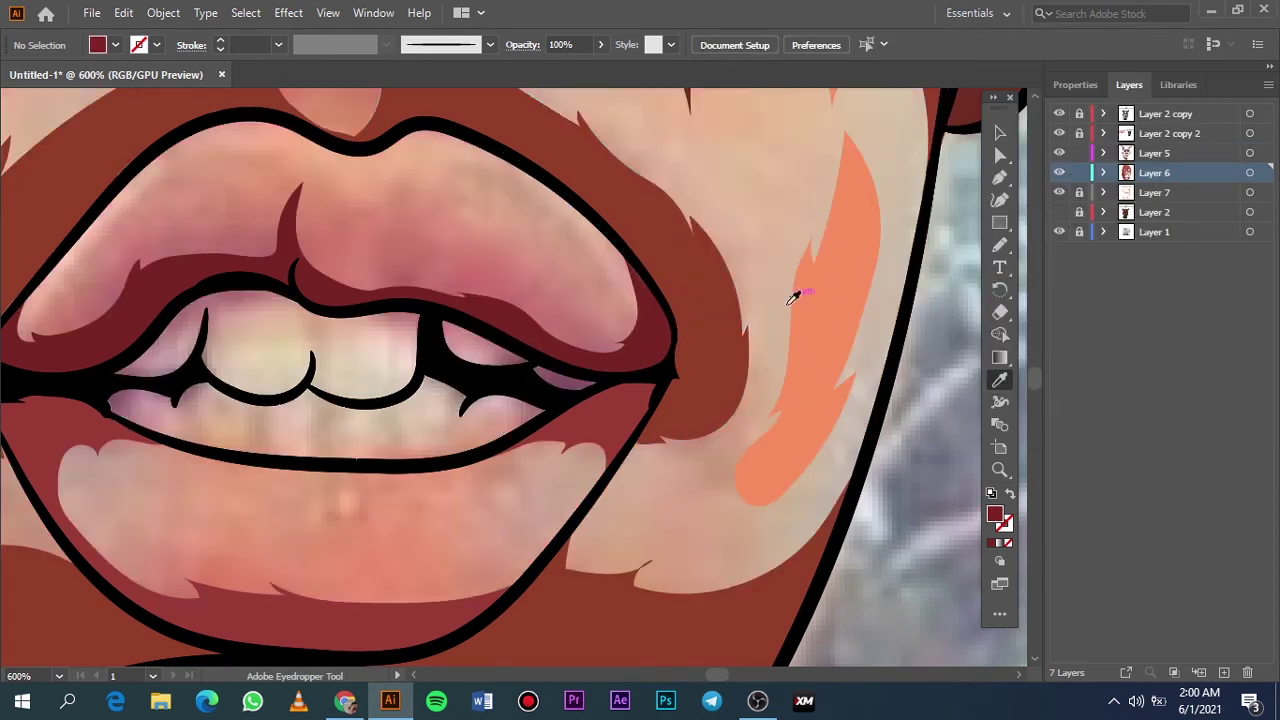
pyautogui.press('n')
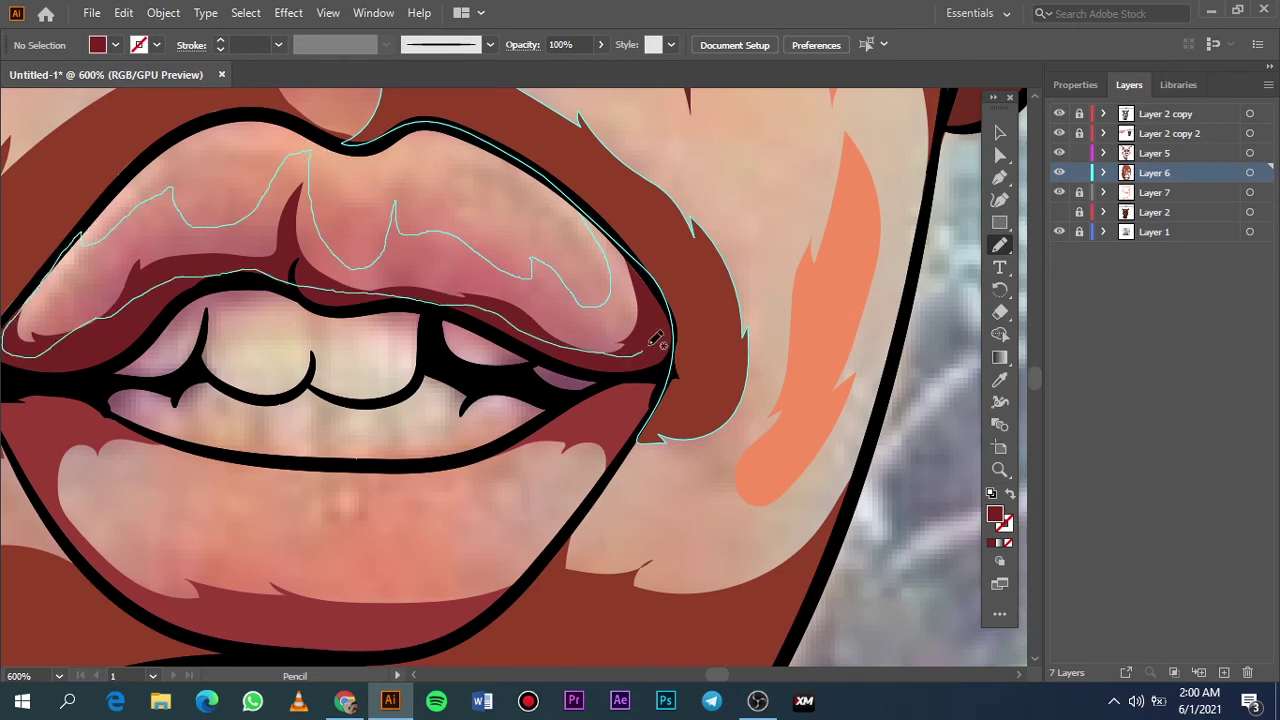
pyautogui.moveTo(577, 195); pyautogui.dragTo(577, 195)
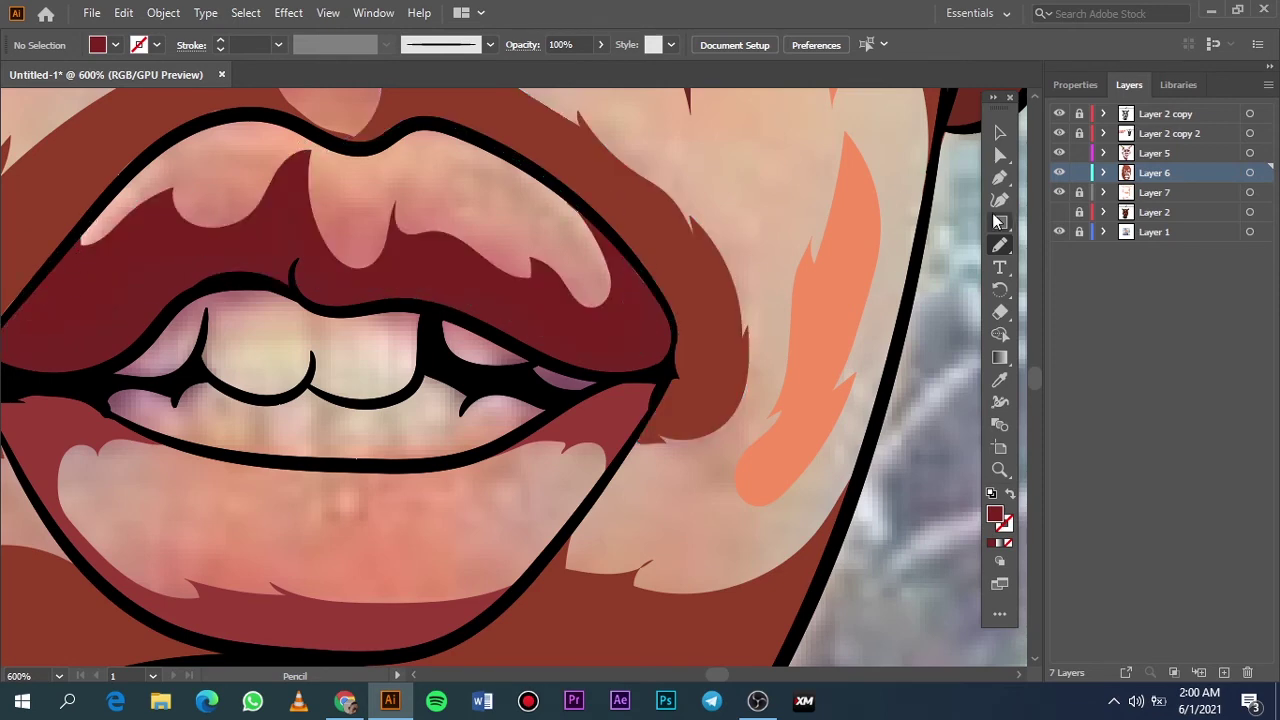
# On Layer 7, draw salmon highlights on the left and right of the lower lip
pyautogui.hotkey('ctrl', '0')
pyautogui.click(1059, 231)
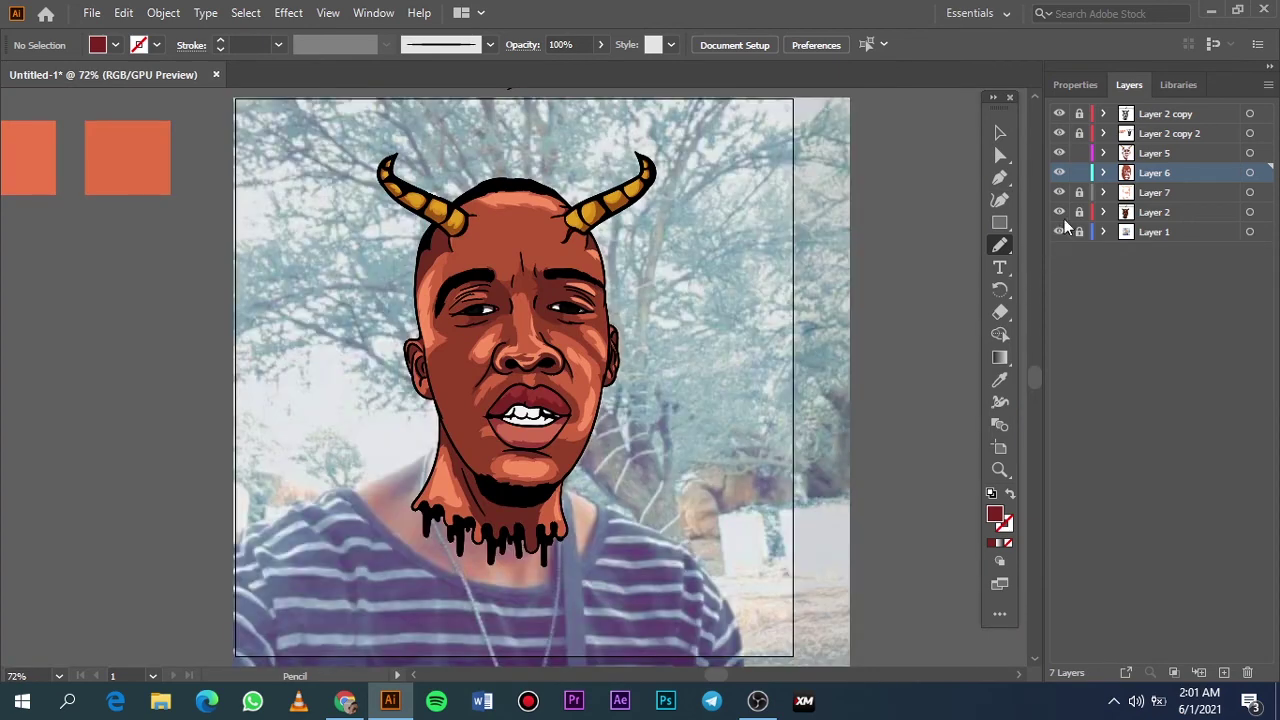
pyautogui.click(1155, 192)
pyautogui.scroll(6, 478, 436)
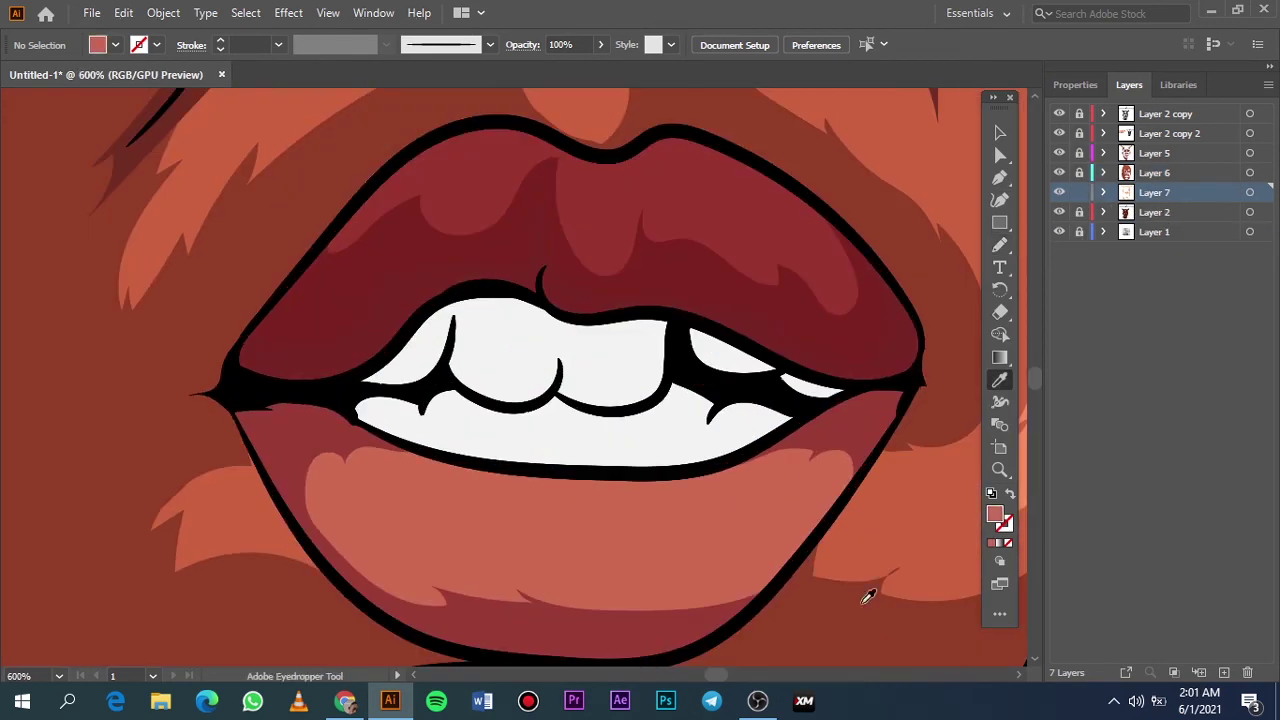
pyautogui.doubleClick(995, 514)
pyautogui.click(1186, 106)
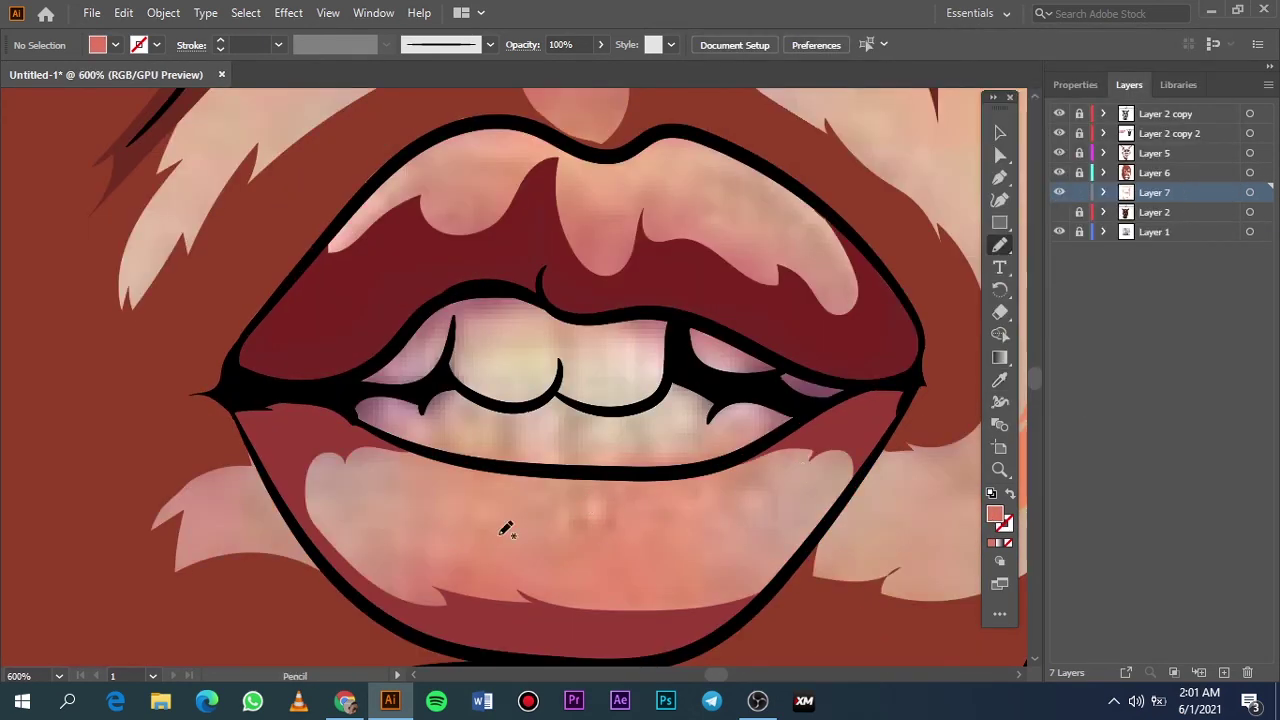
pyautogui.moveTo(486, 527); pyautogui.dragTo(480, 530)
pyautogui.moveTo(790, 488); pyautogui.dragTo(712, 550)
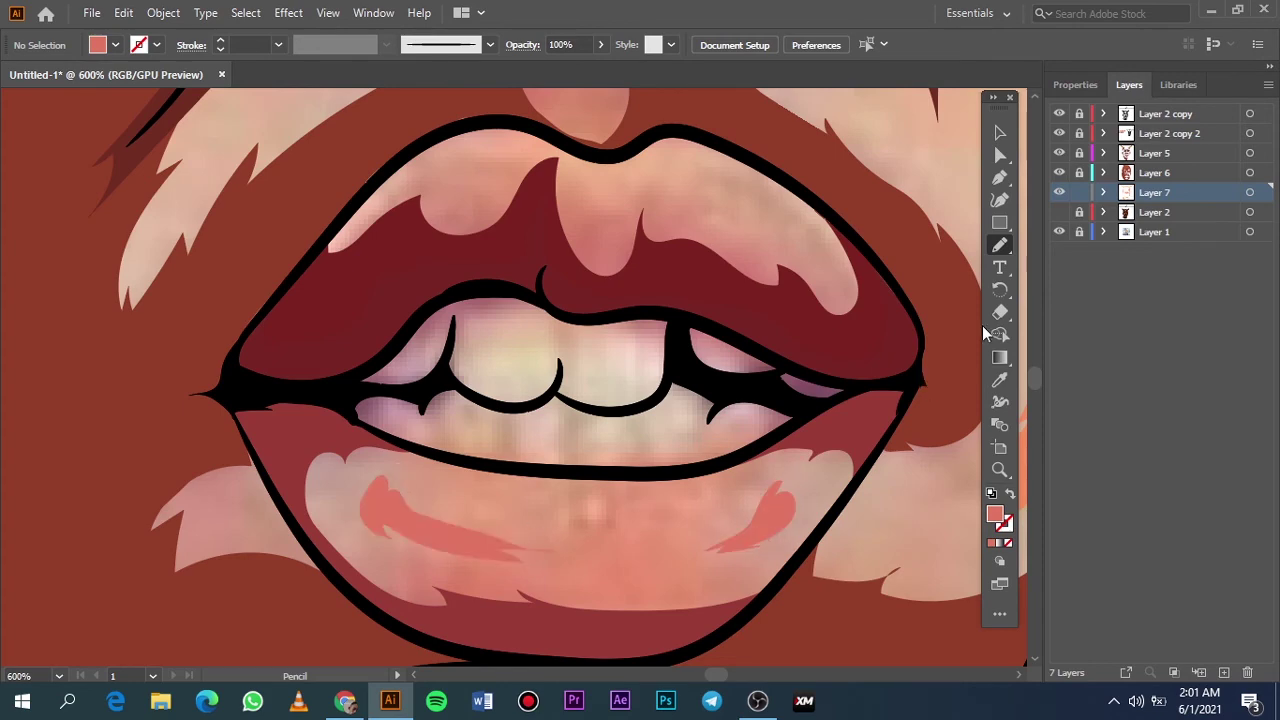
# Sample the lips' dark red and trace a shape across the upper lip on Layer 2
pyautogui.press('i')
pyautogui.click(737, 211)
pyautogui.doubleClick(995, 514)
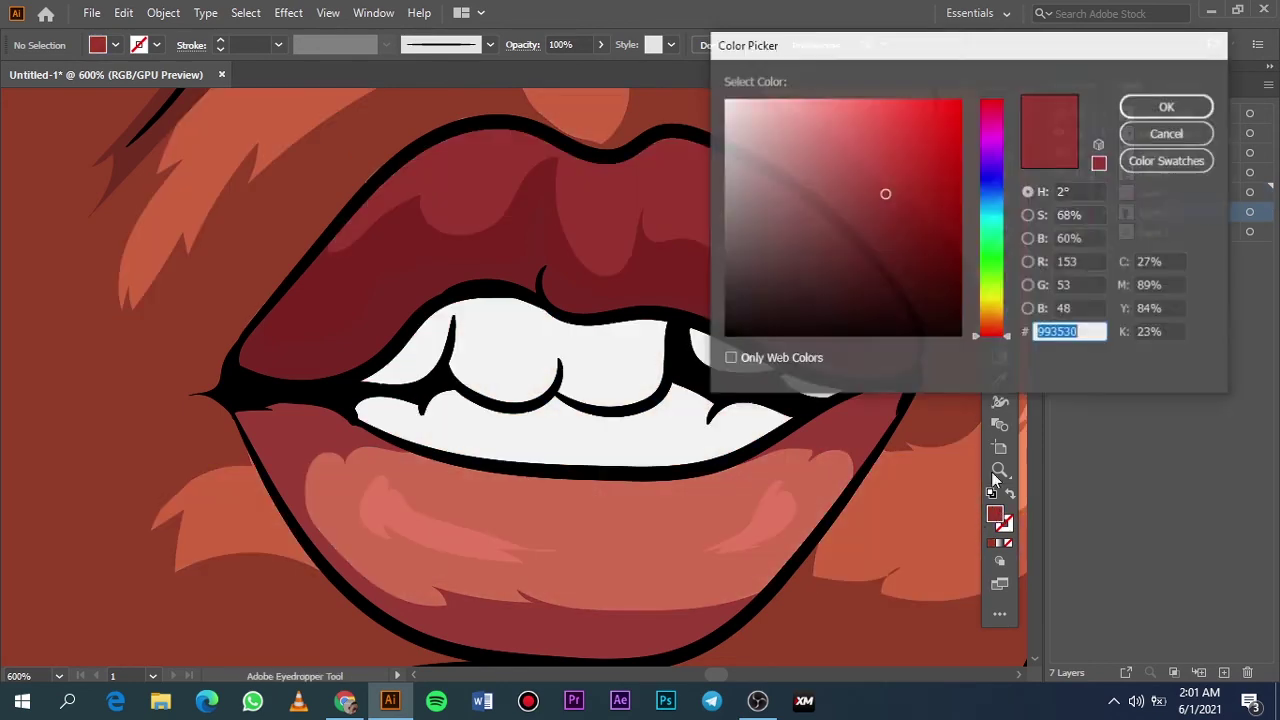
pyautogui.click(883, 160)
pyautogui.click(1183, 106)
pyautogui.press('n')
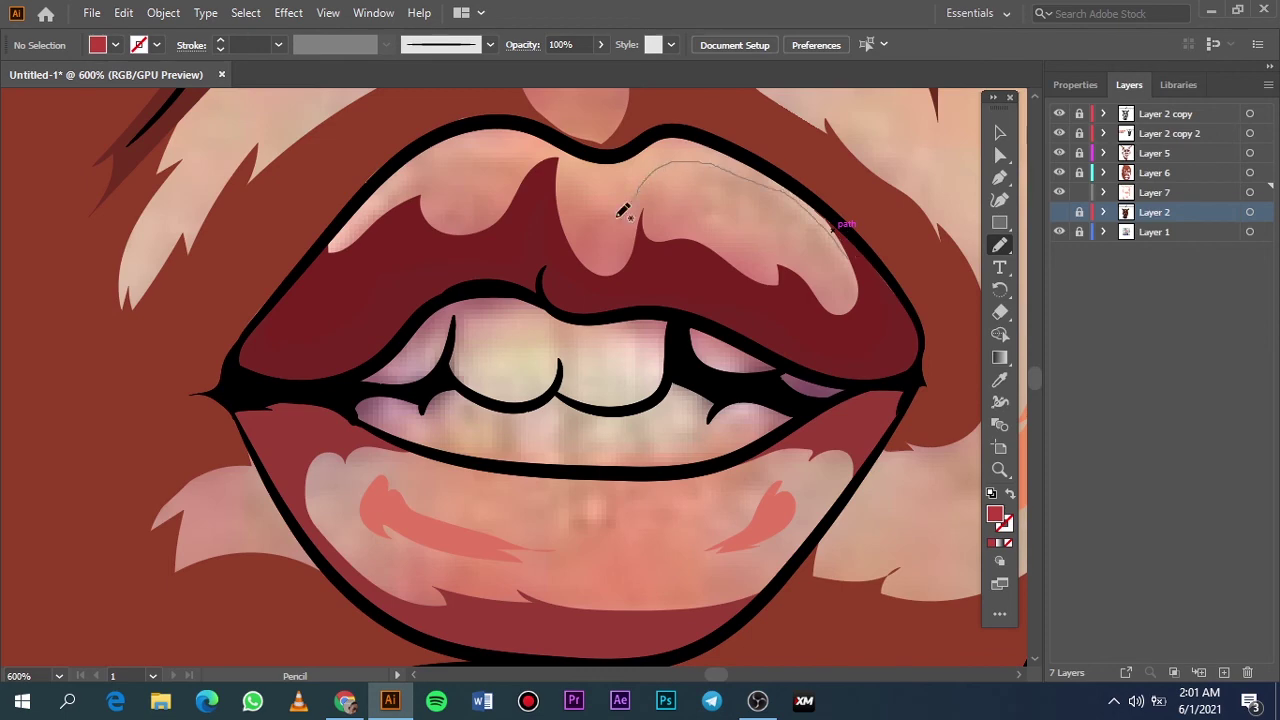
pyautogui.moveTo(883, 287)
pyautogui.mouseDown()
pyautogui.moveTo(588, 162)
pyautogui.moveTo(578, 136)
pyautogui.mouseUp()
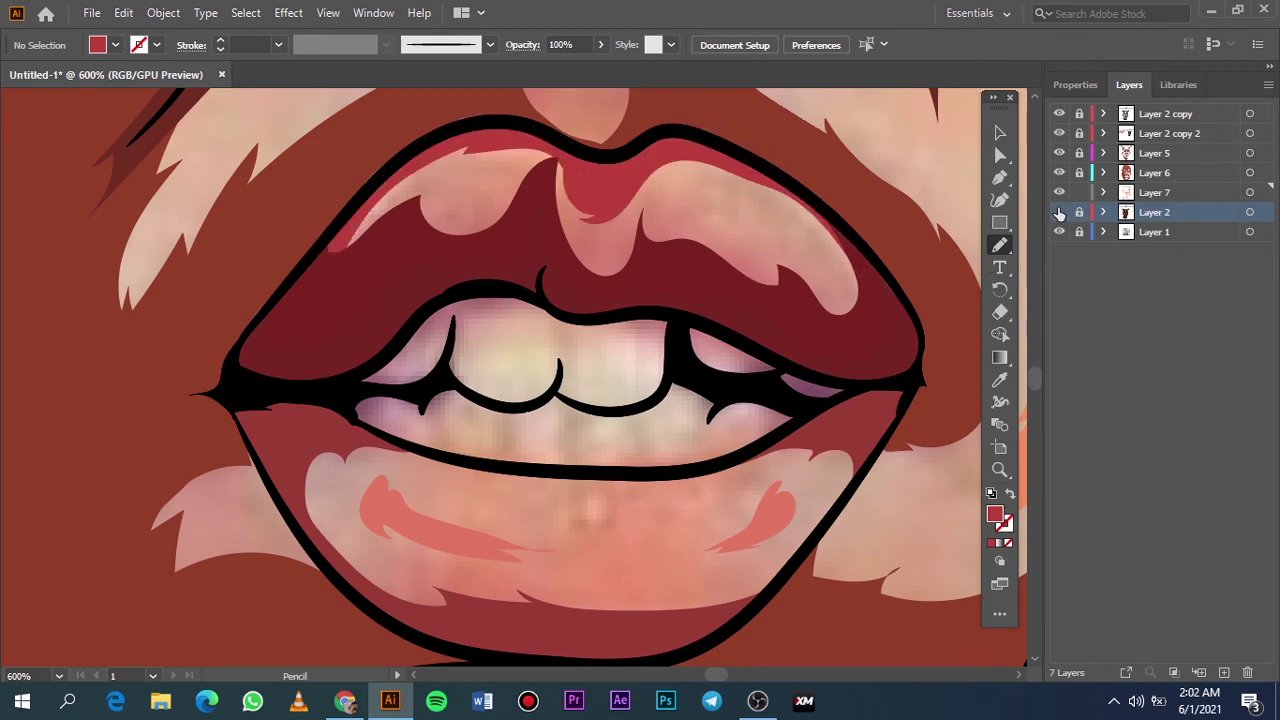
# Hide the reference photo and recolour the upper-lip highlight a lighter pink
pyautogui.hotkey('ctrl', '0')
pyautogui.click(1059, 231)
pyautogui.scroll(10, 800, 207)
pyautogui.click(620, 200)
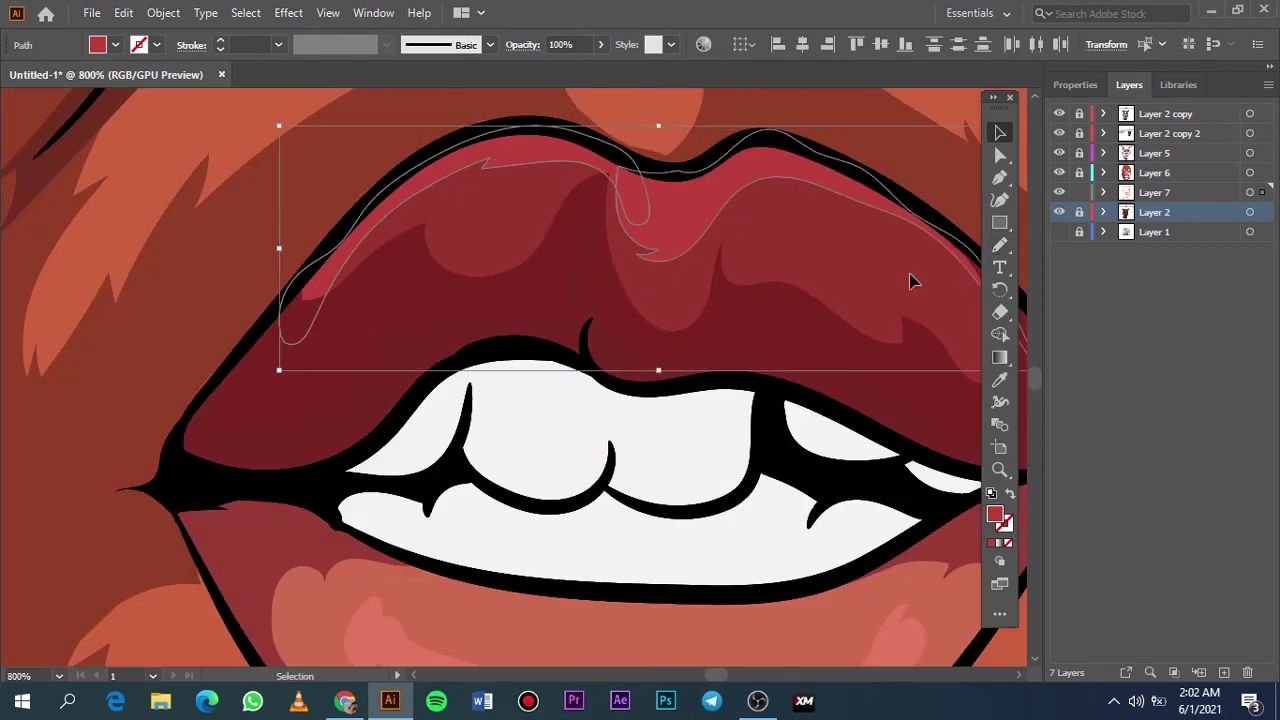
pyautogui.doubleClick(994, 514)
pyautogui.click(840, 131)
pyautogui.click(1168, 106)
pyautogui.hotkey('ctrl', 'shift', 'a')
pyautogui.hotkey('ctrl', '0')
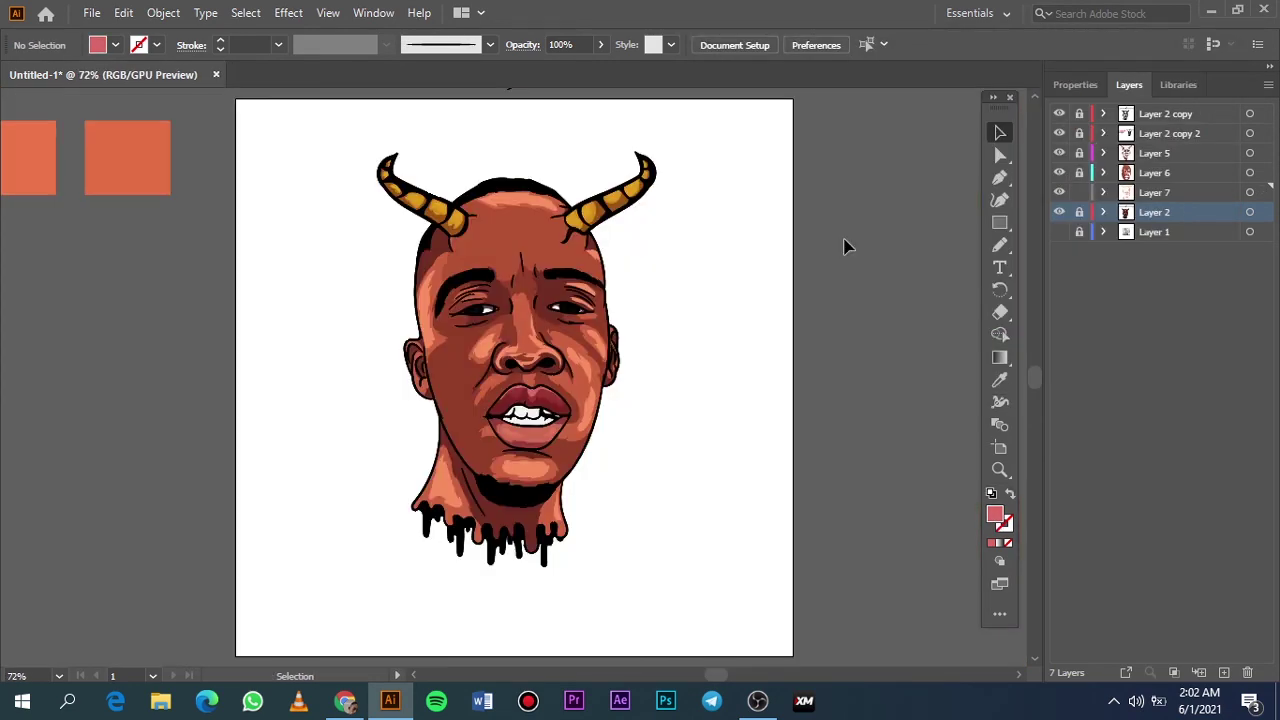
# Create a new top layer and set the Paintbrush to a 5 pt round brush
pyautogui.hotkey('ctrl', 'l')
pyautogui.press('b')
pyautogui.scroll(5, 560, 323)
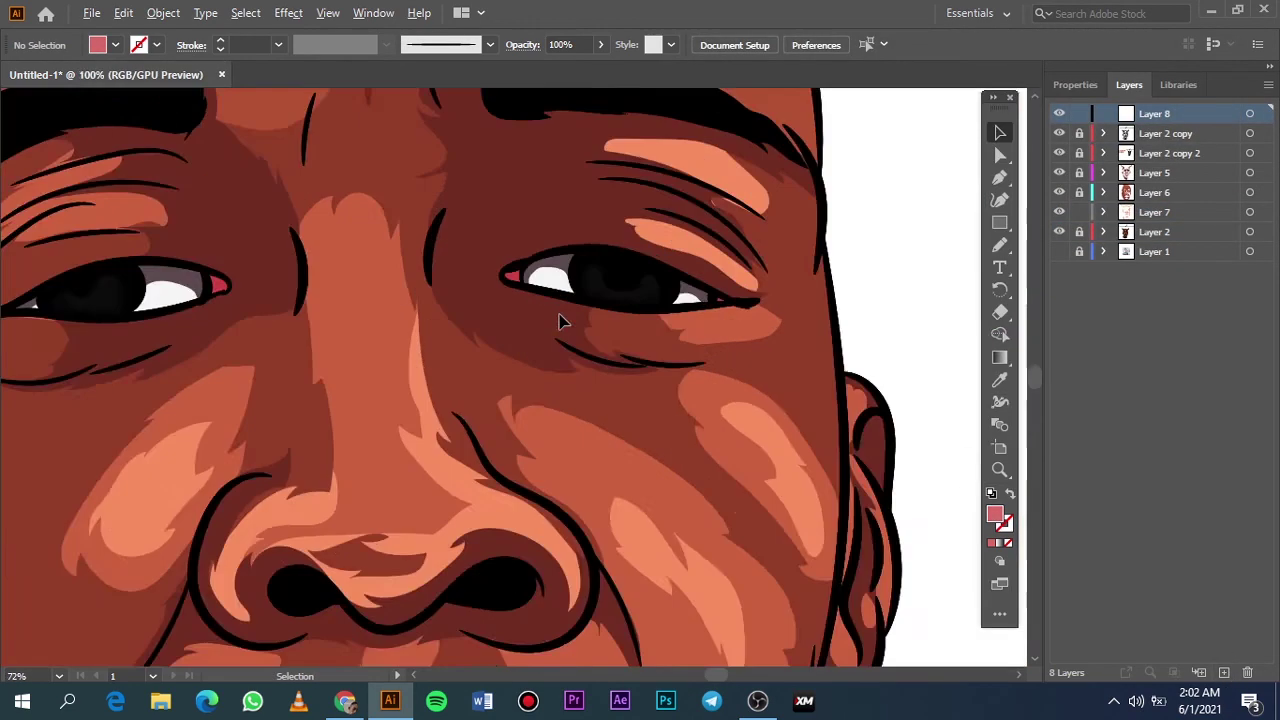
pyautogui.scroll(4, 560, 323)
pyautogui.click(489, 44)
pyautogui.click(400, 86)
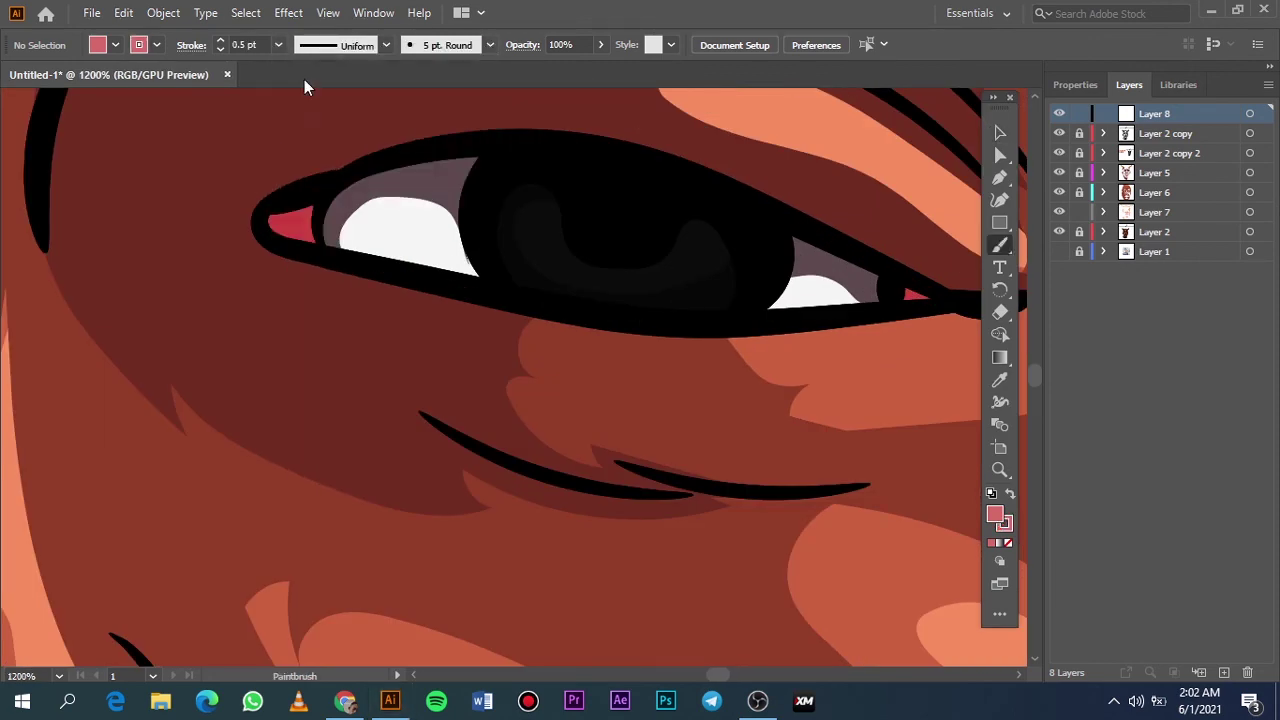
# Set the stroke to FFFFFF and dab a white highlight in the eye
pyautogui.doubleClick(1005, 530)
pyautogui.write('FFFFFF')
pyautogui.click(1166, 106)
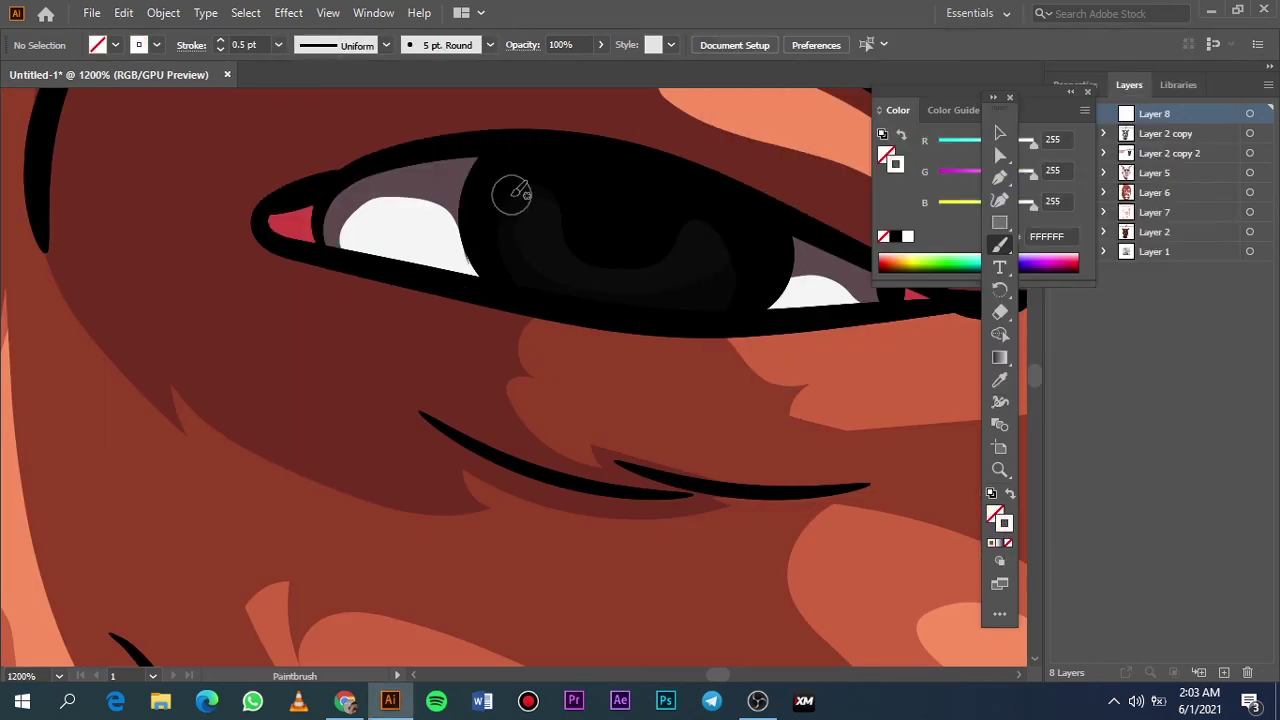
pyautogui.click(512, 195)
pyautogui.press('v')
pyautogui.scroll(-2, 168, 242)
pyautogui.scroll(-3, 168, 242)
pyautogui.hotkey('ctrl', '0')
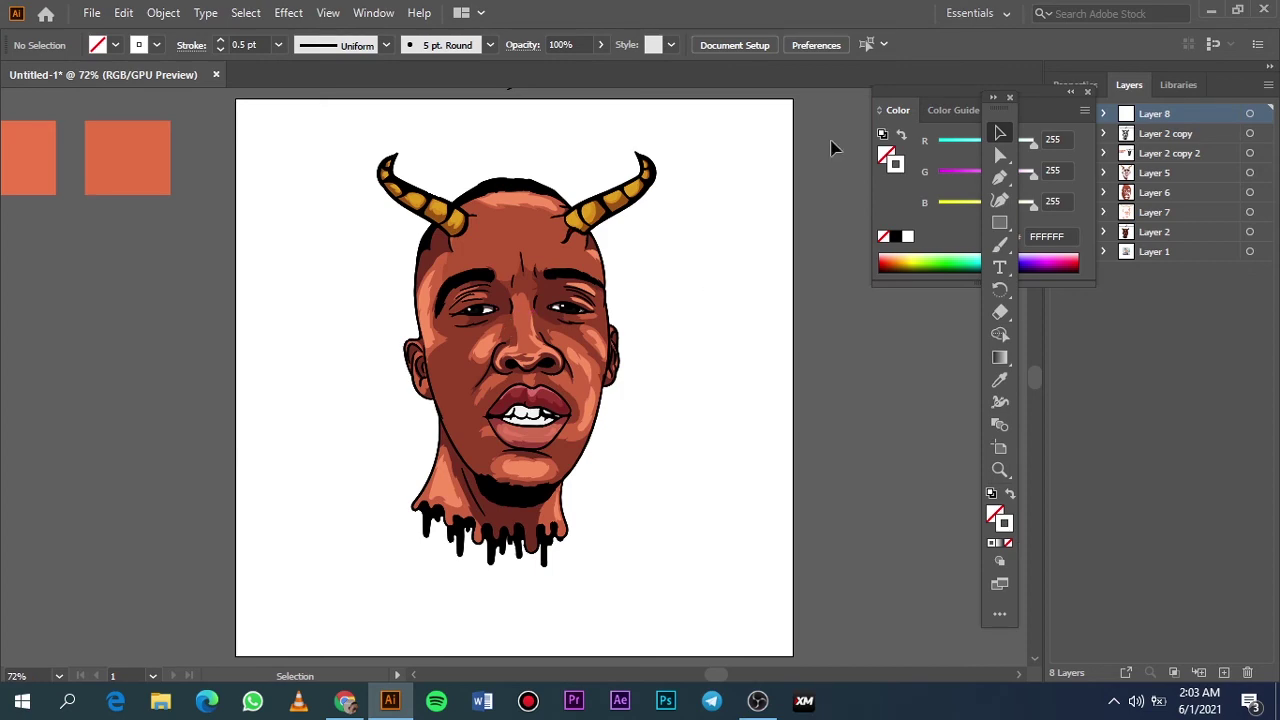
pyautogui.scroll(4, 586, 229)
pyautogui.scroll(2, 523, 320)
# Sample the horn's gold and lighten it to FFB93E
pyautogui.press('i')
pyautogui.click(515, 322)
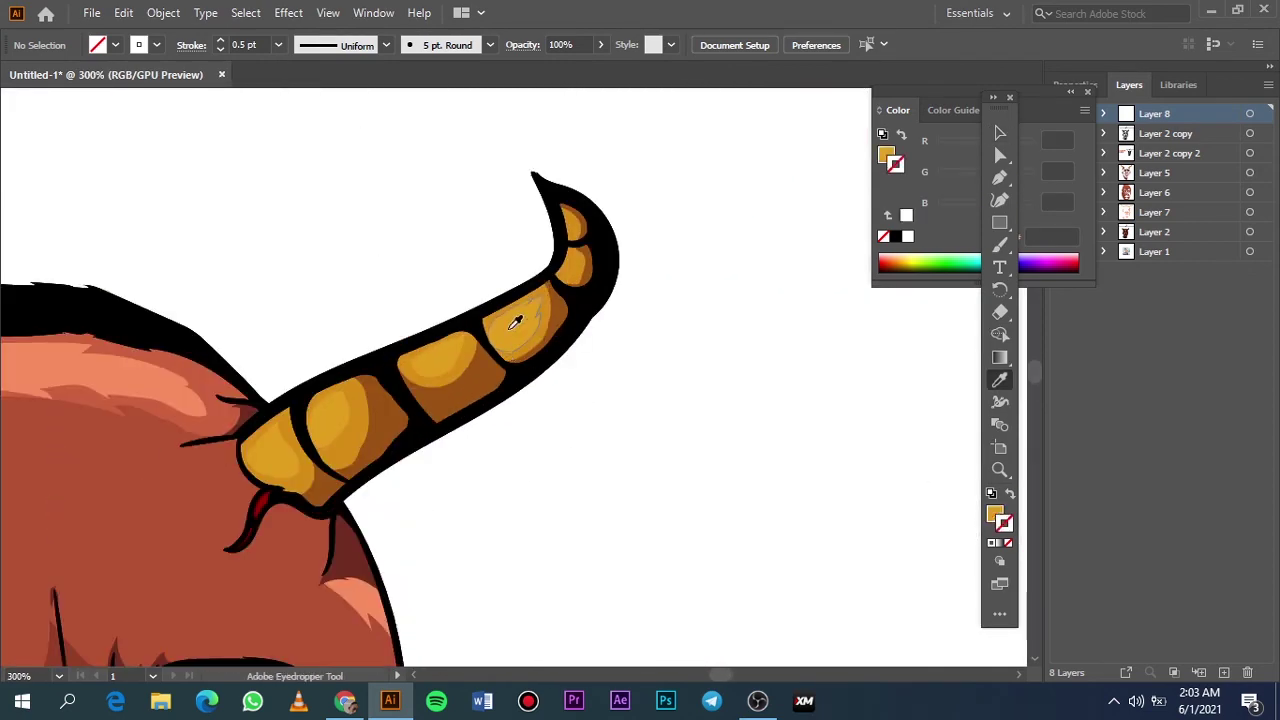
pyautogui.doubleClick(994, 514)
pyautogui.click(903, 77)
pyautogui.click(1171, 106)
# Apply Gaussian Blur and paint blurred gold strokes along the horn's segments and edges
pyautogui.press('b')
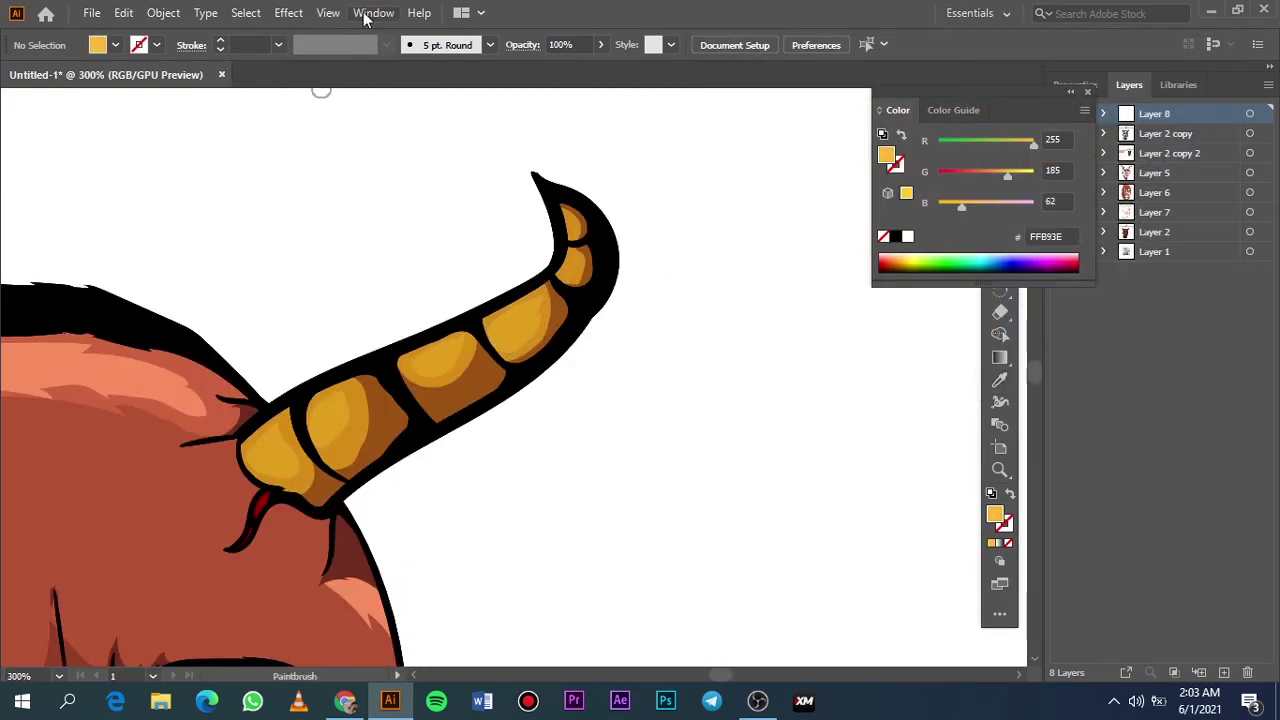
pyautogui.click(288, 12)
pyautogui.click(530, 340)
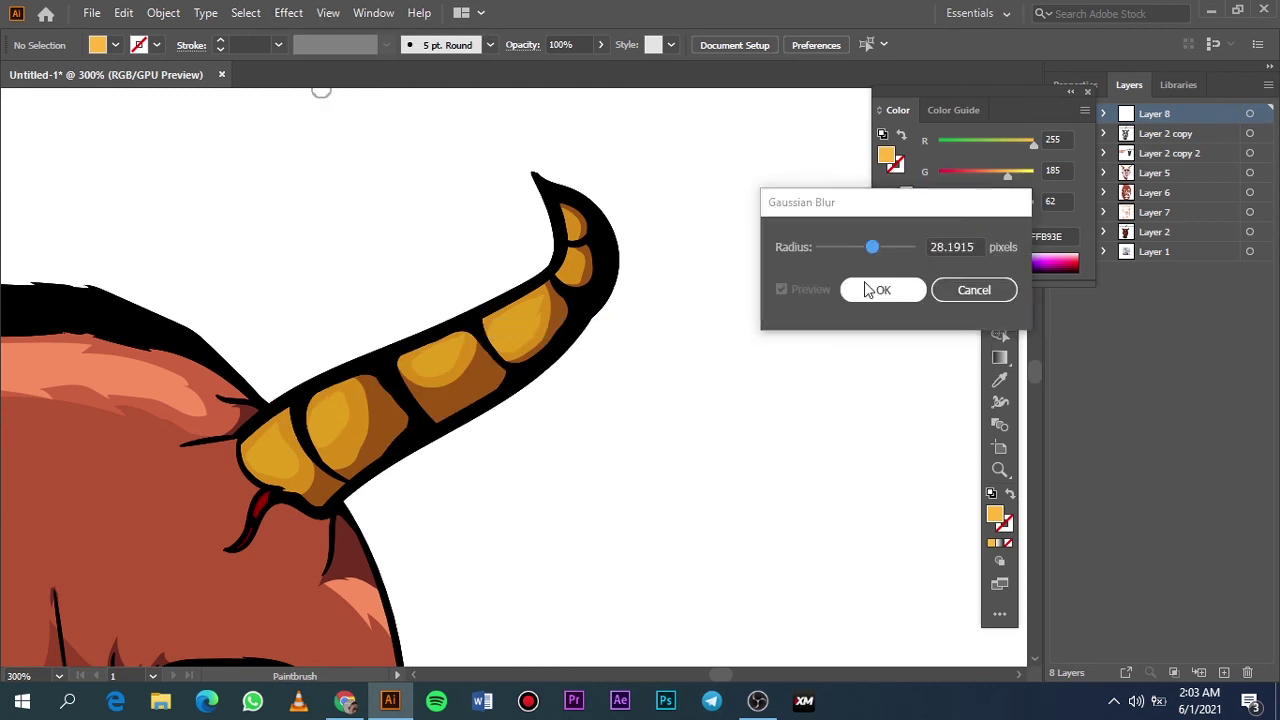
pyautogui.click(878, 289)
pyautogui.moveTo(371, 482); pyautogui.dragTo(592, 302)
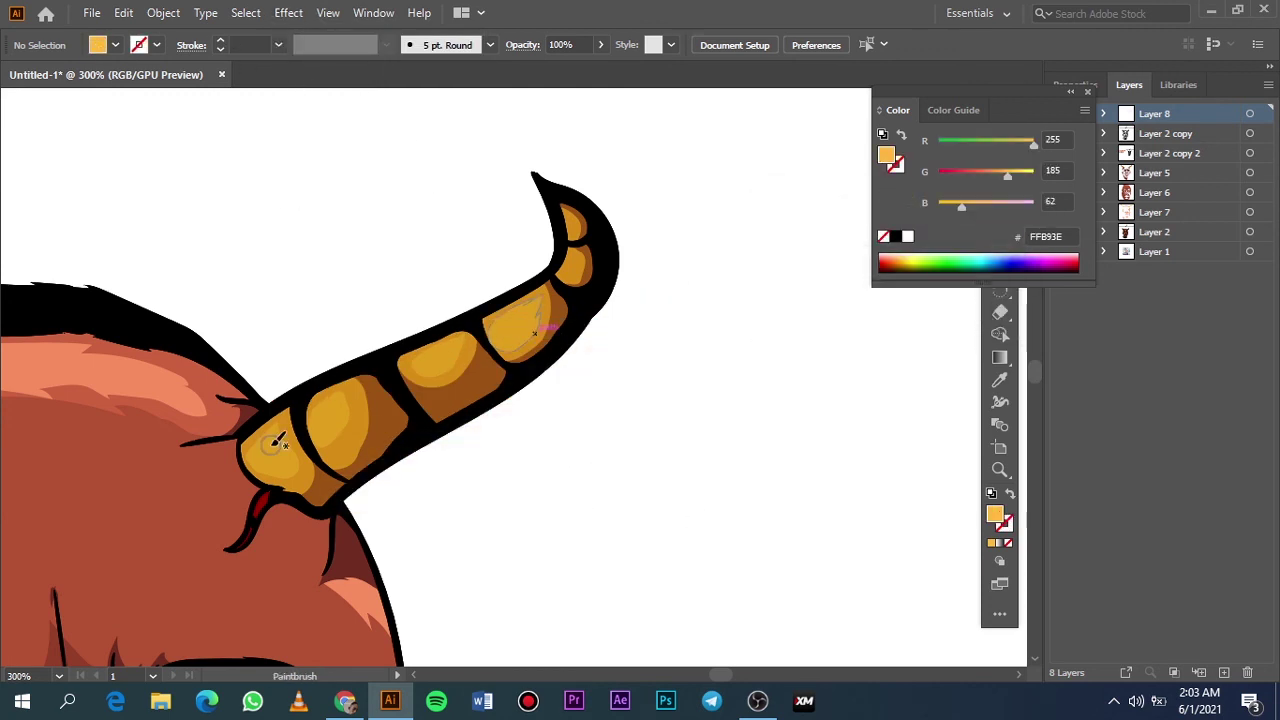
pyautogui.moveTo(277, 441)
pyautogui.mouseDown()
pyautogui.moveTo(537, 174)
pyautogui.moveTo(318, 494)
pyautogui.mouseUp()
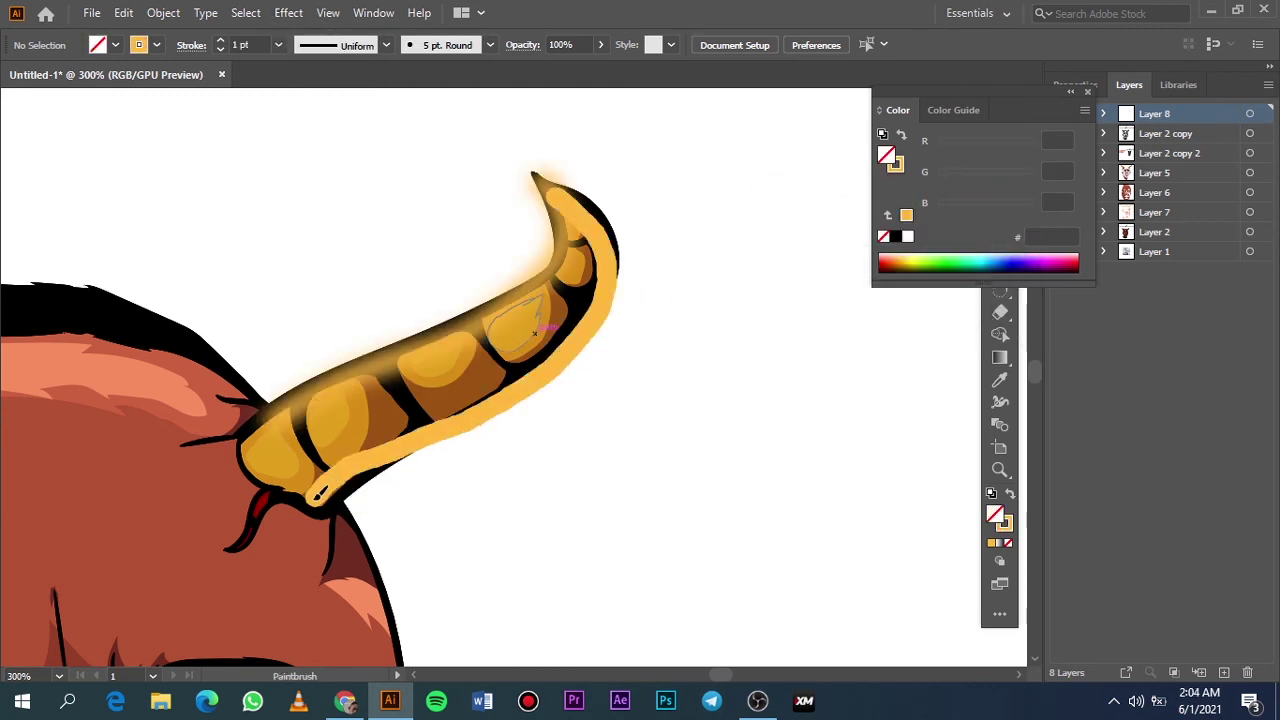
pyautogui.hotkey('ctrl', 'z')
# Paint a gold stroke at the right horn's base
pyautogui.moveTo(548, 285); pyautogui.dragTo(326, 483)
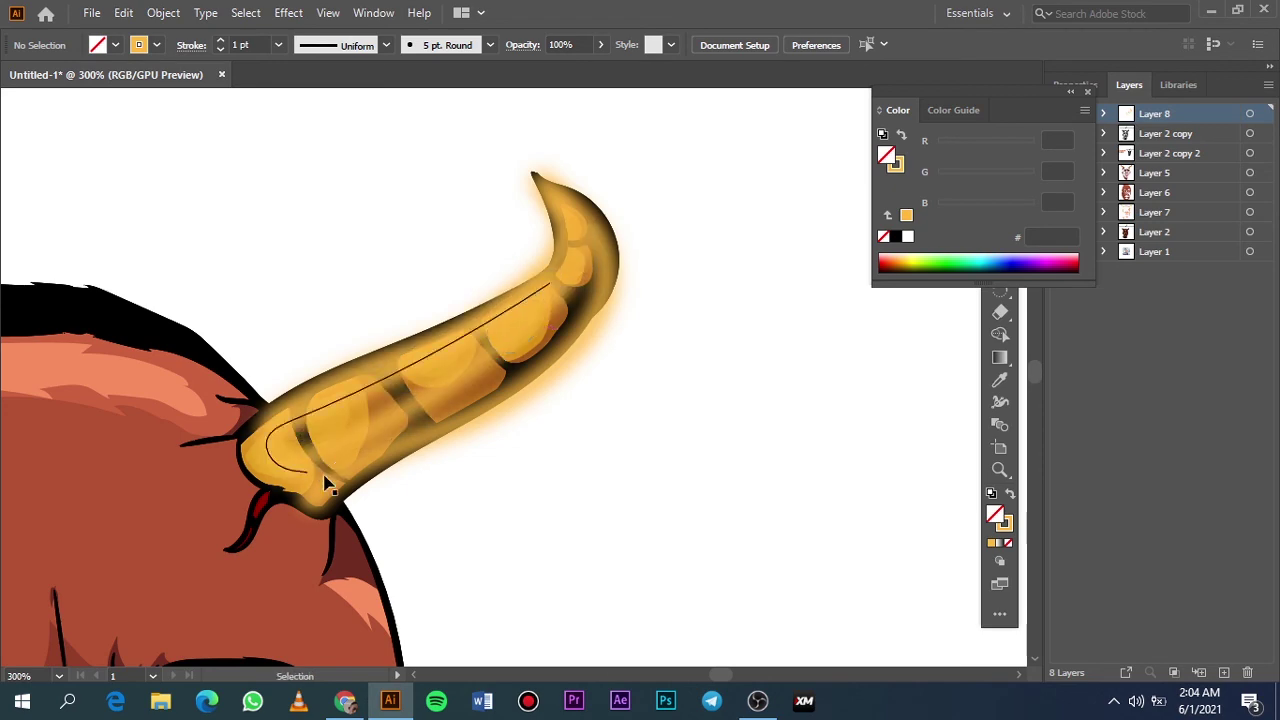
pyautogui.hotkey('ctrl', '0')
pyautogui.scroll(2, 651, 194)
pyautogui.scroll(2, 651, 194)
pyautogui.press('b')
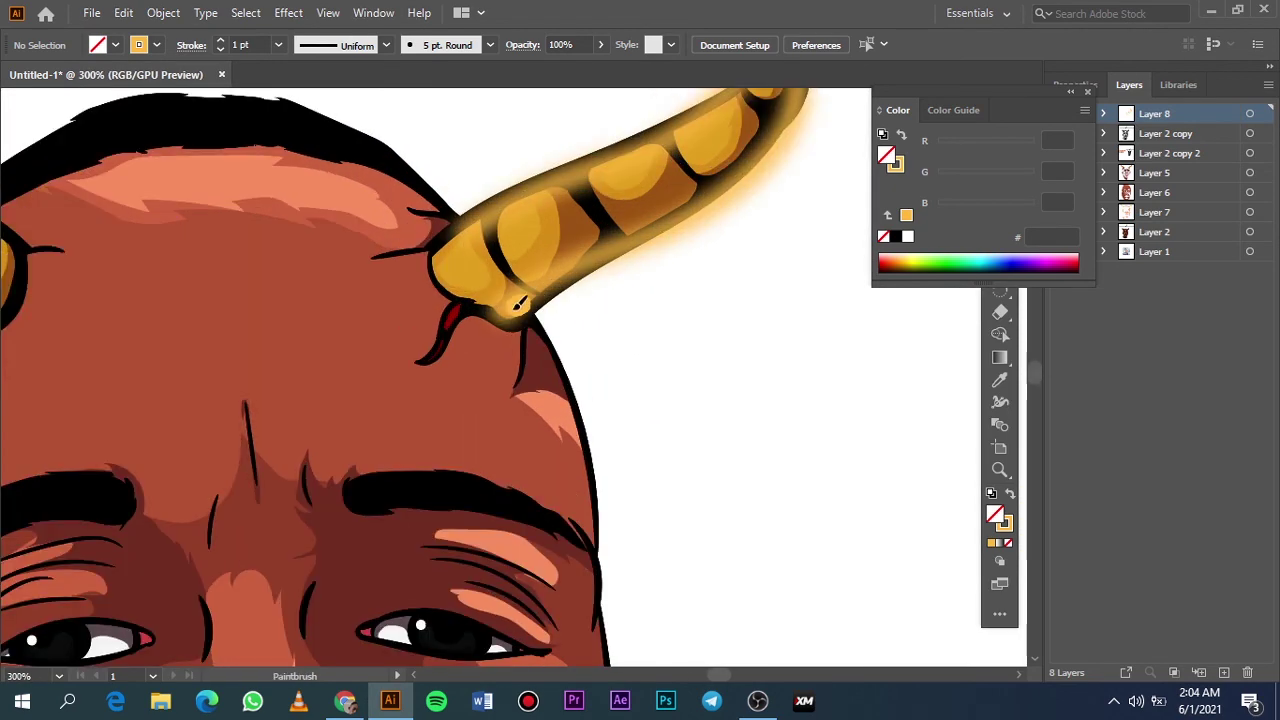
pyautogui.moveTo(519, 305)
pyautogui.mouseDown()
pyautogui.moveTo(440, 240)
pyautogui.moveTo(418, 330)
pyautogui.moveTo(165, 110)
pyautogui.mouseUp()
# Paint gold strokes along the left horn and give them a Gaussian Blur
pyautogui.hotkey('ctrl', '0')
pyautogui.scroll(4, 357, 243)
pyautogui.scroll(4, 251, 449)
pyautogui.moveTo(155, 255); pyautogui.dragTo(407, 326)
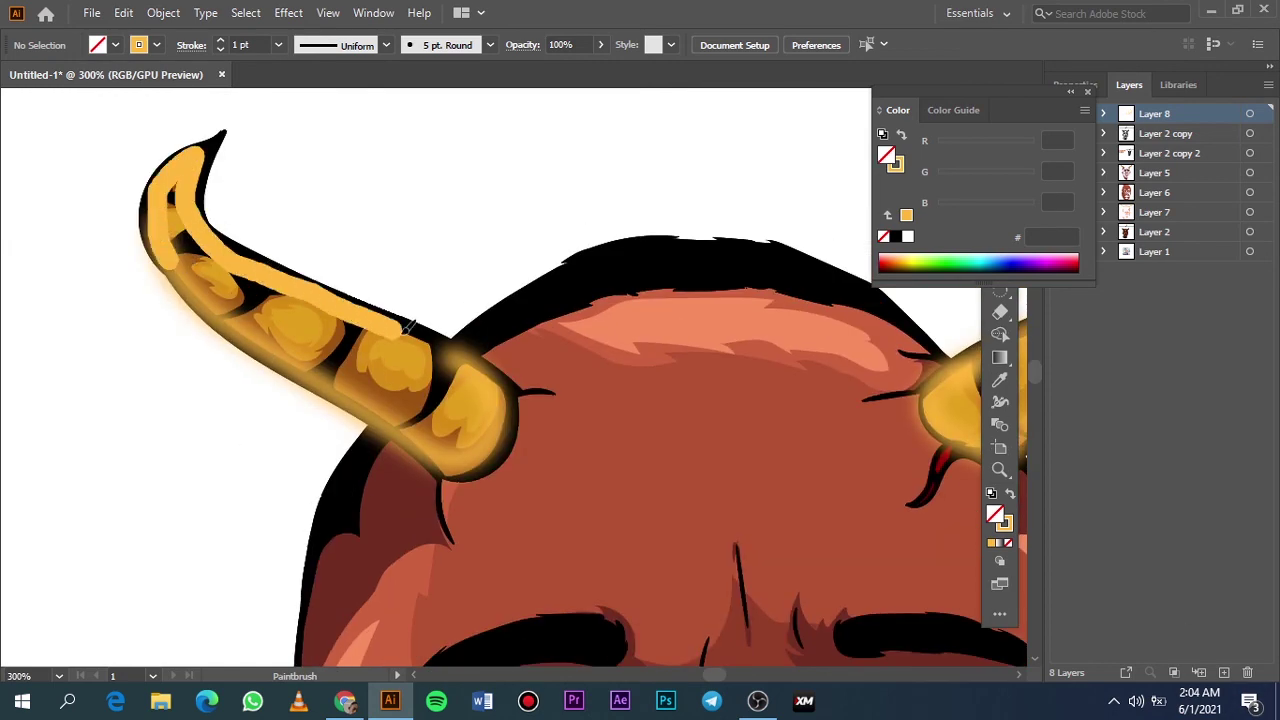
pyautogui.click(288, 13)
pyautogui.click(530, 330)
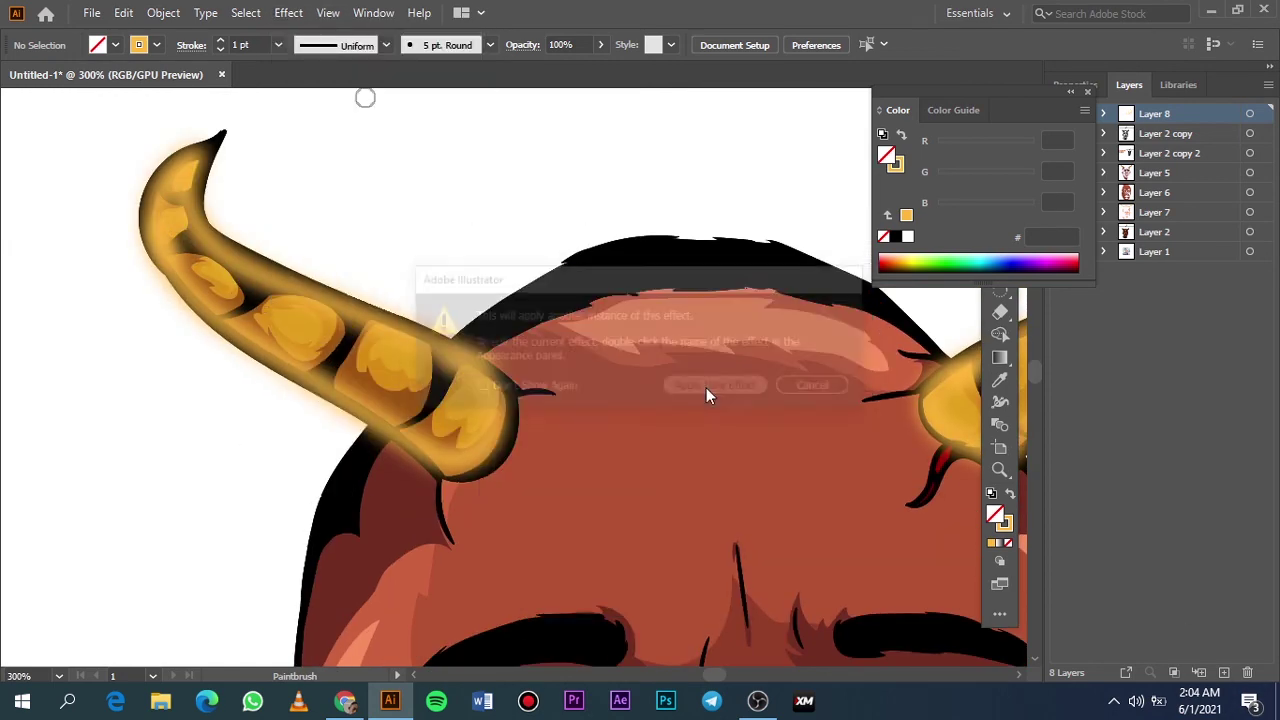
pyautogui.click(706, 390)
pyautogui.click(889, 288)
# Add further gold strokes along the left horn and down the right horn
pyautogui.moveTo(412, 400)
pyautogui.mouseDown()
pyautogui.moveTo(214, 266)
pyautogui.moveTo(170, 192)
pyautogui.mouseUp()
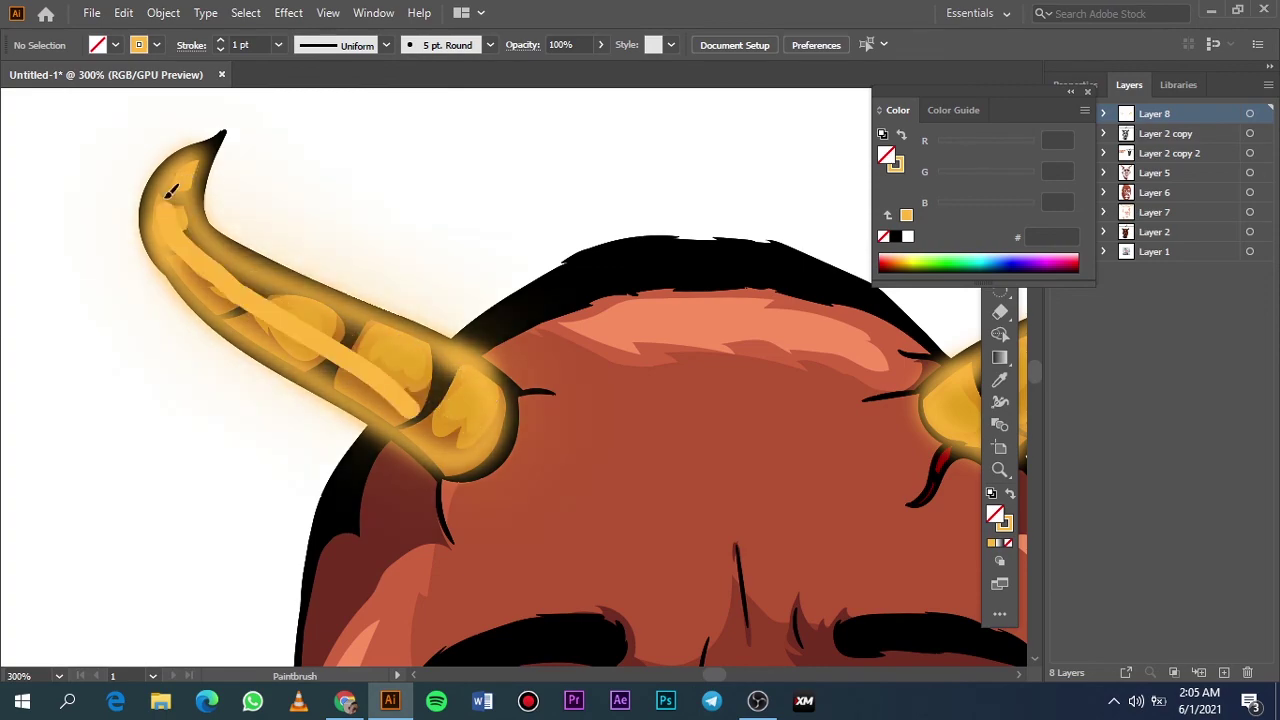
pyautogui.hotkey('ctrl', '0')
pyautogui.keyDown('alt'); pyautogui.scroll(5, 680, 163); pyautogui.keyUp('alt')
pyautogui.moveTo(720, 140)
pyautogui.mouseDown()
pyautogui.moveTo(608, 285)
pyautogui.moveTo(440, 377)
pyautogui.mouseUp()
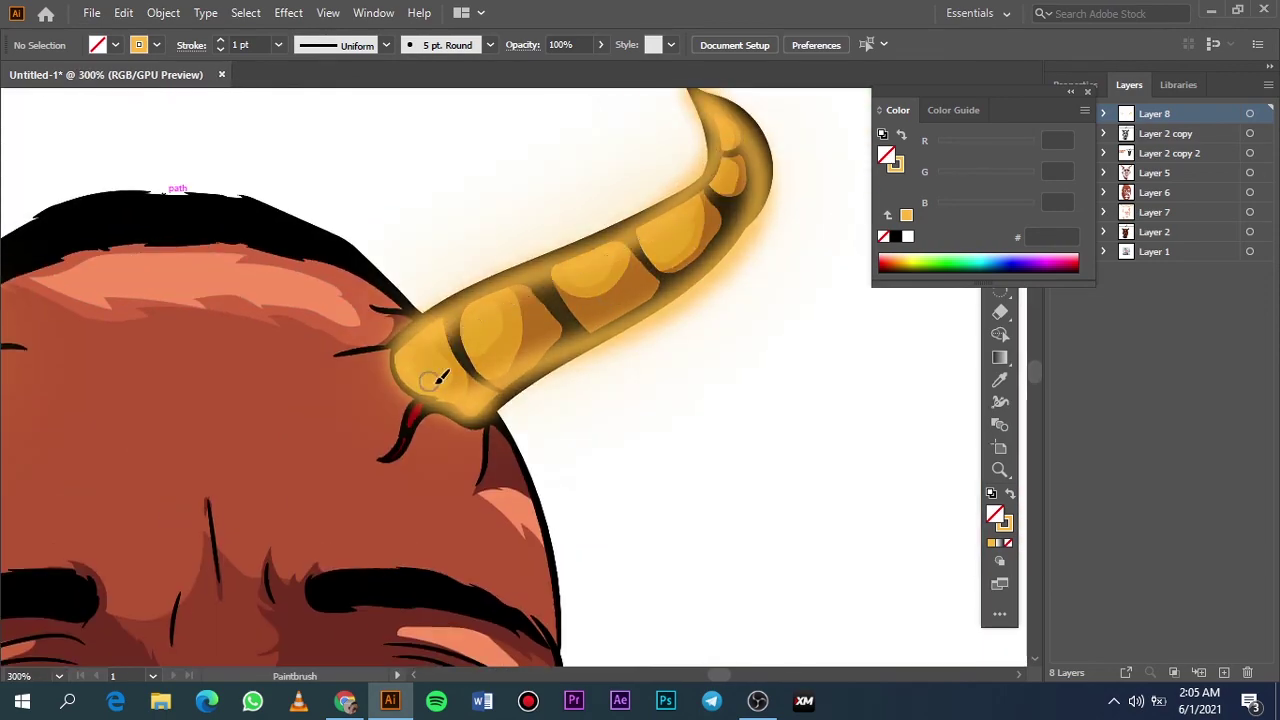